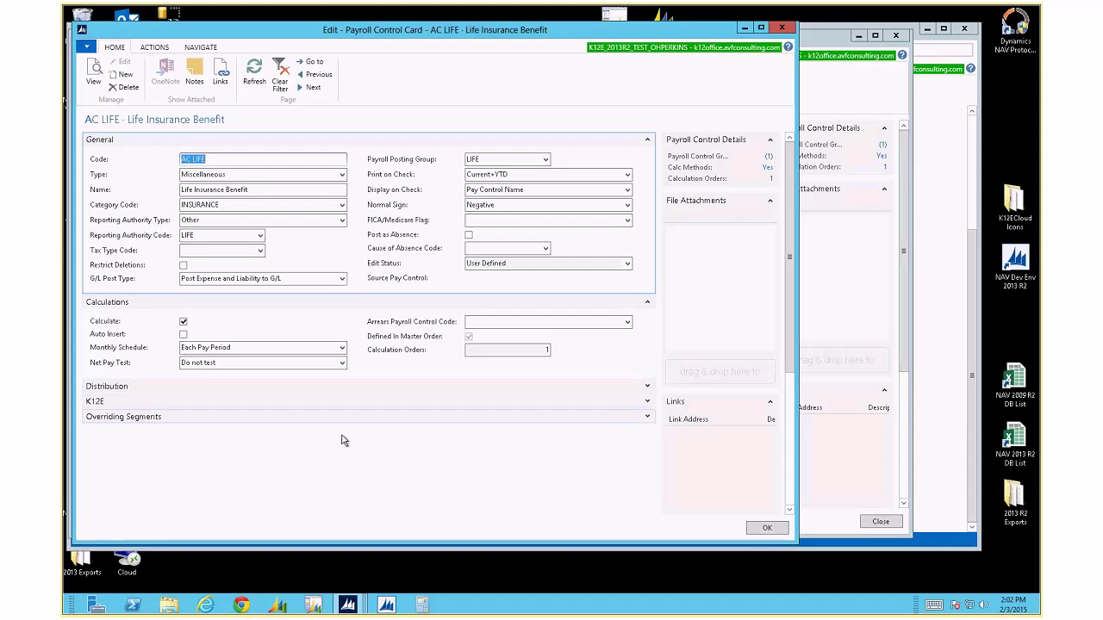
View the method steps behind the Life Insurance Benefit's existing calc method.
{"action": "left_click", "coordinate": [200, 47]}
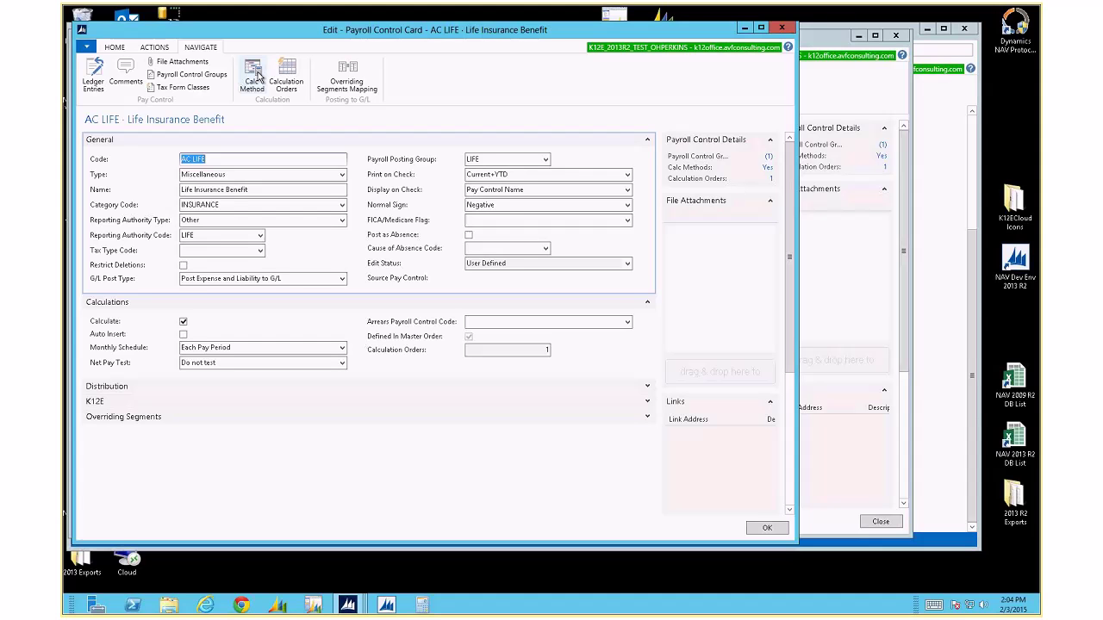
{"action": "left_click", "coordinate": [257, 76]}
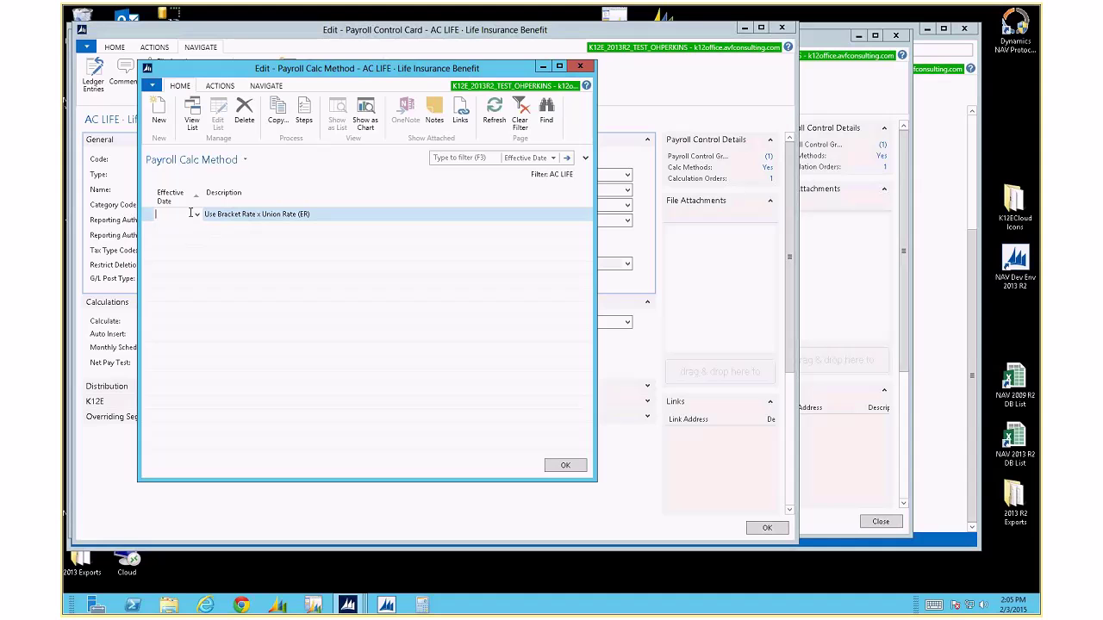
{"action": "left_click", "coordinate": [303, 112]}
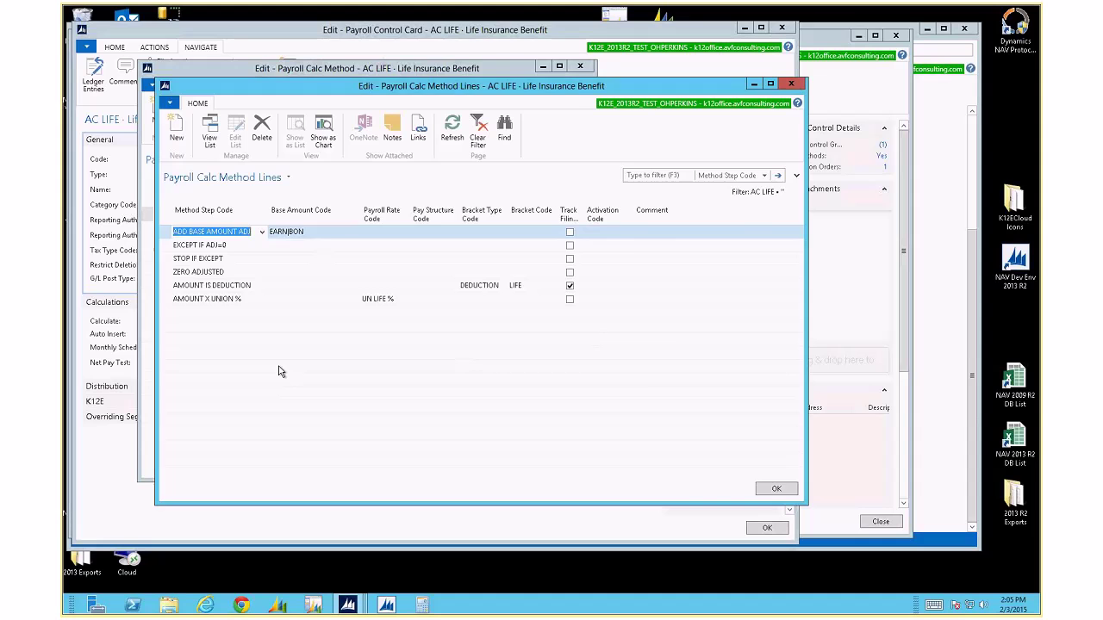
{"action": "key", "text": "Escape"}
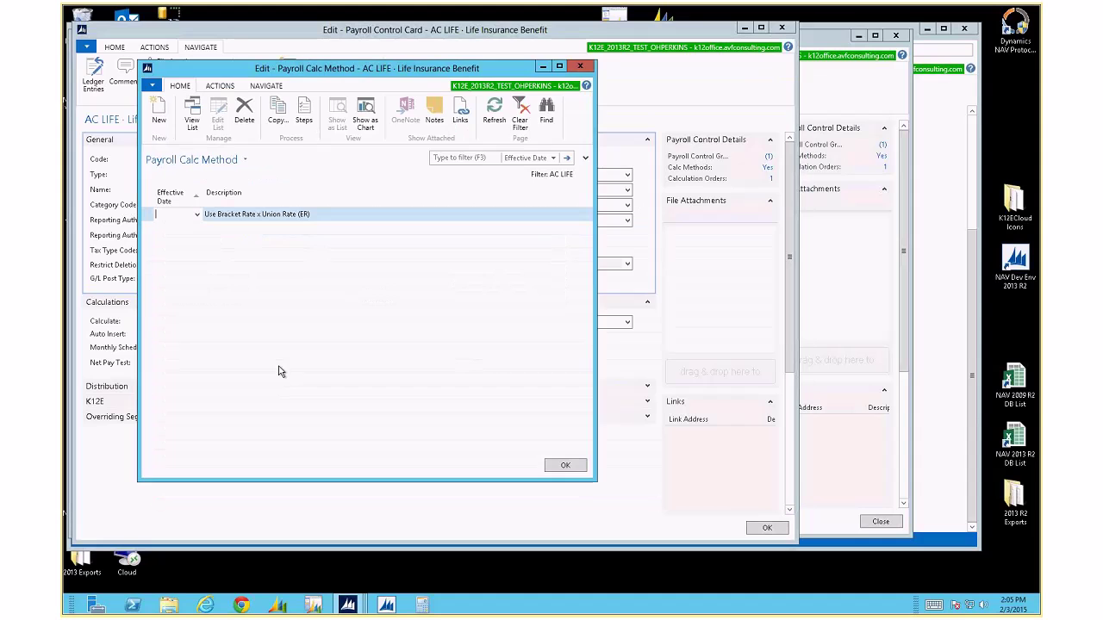
Copy the calc method to a new effective date of 7/1/2015 and review the copy's method steps.
{"action": "left_click", "coordinate": [277, 113]}
{"action": "type", "text": "0701"}
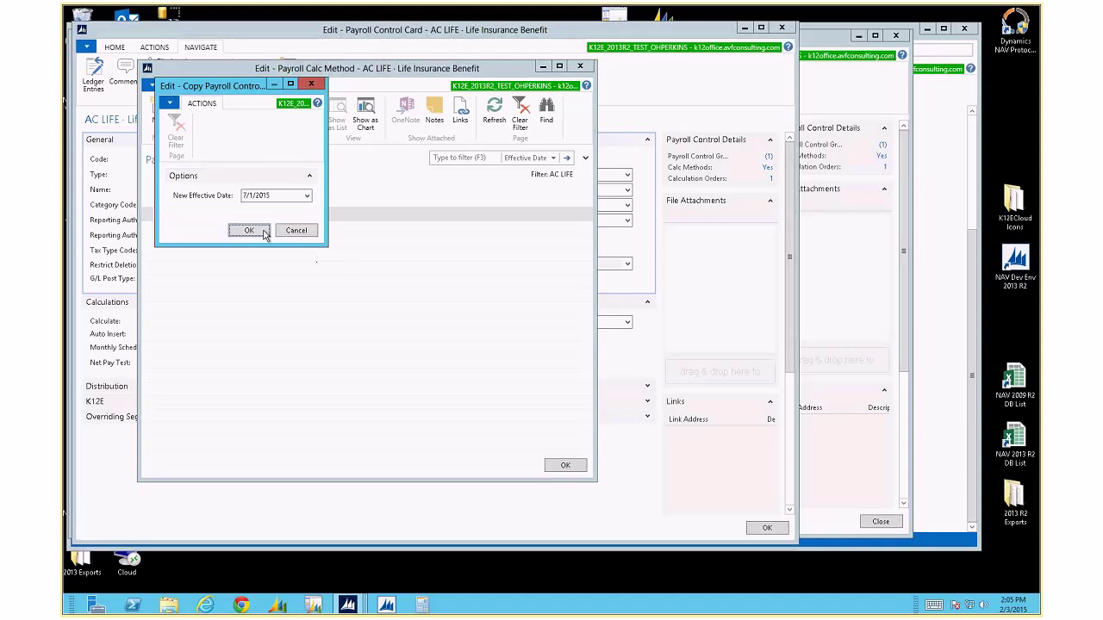
{"action": "left_click", "coordinate": [249, 231]}
{"action": "left_click", "coordinate": [237, 229]}
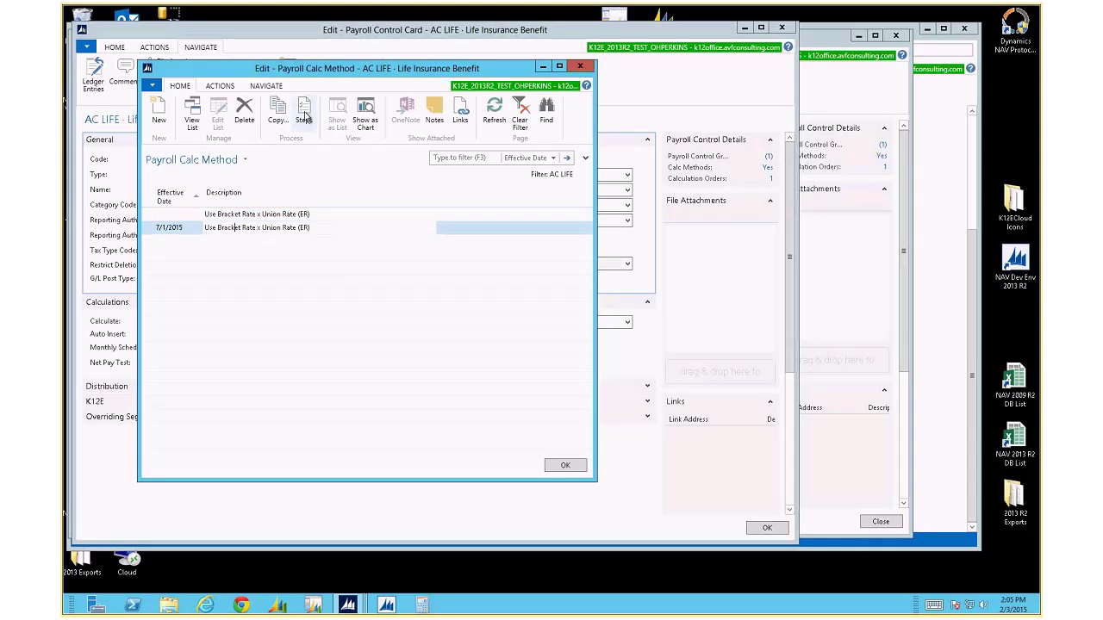
{"action": "left_click", "coordinate": [304, 117]}
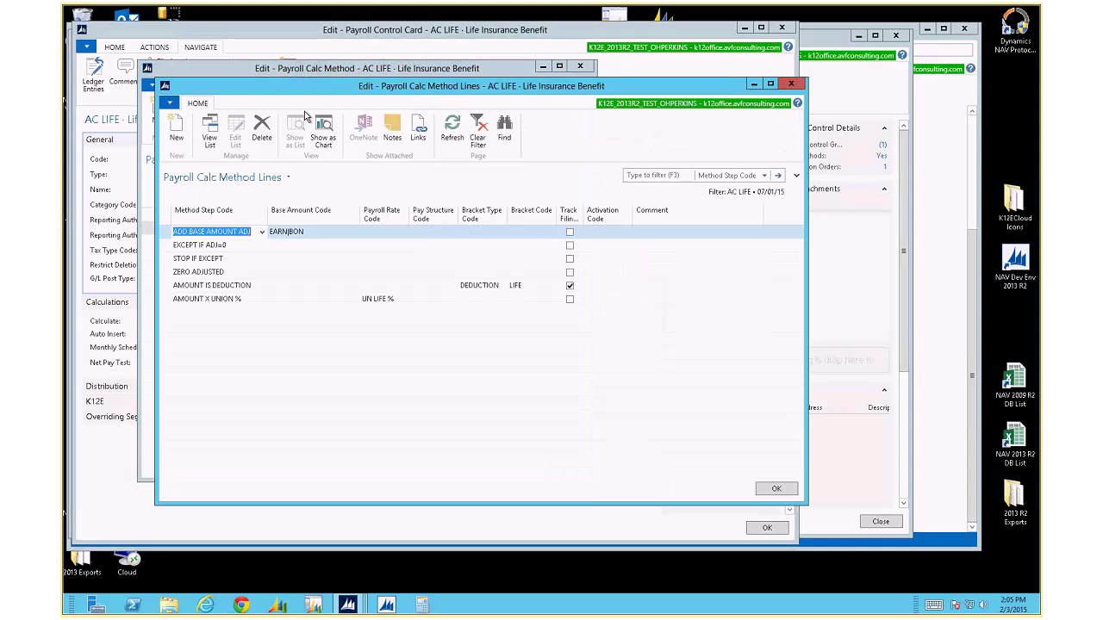
{"action": "key", "text": "Escape"}
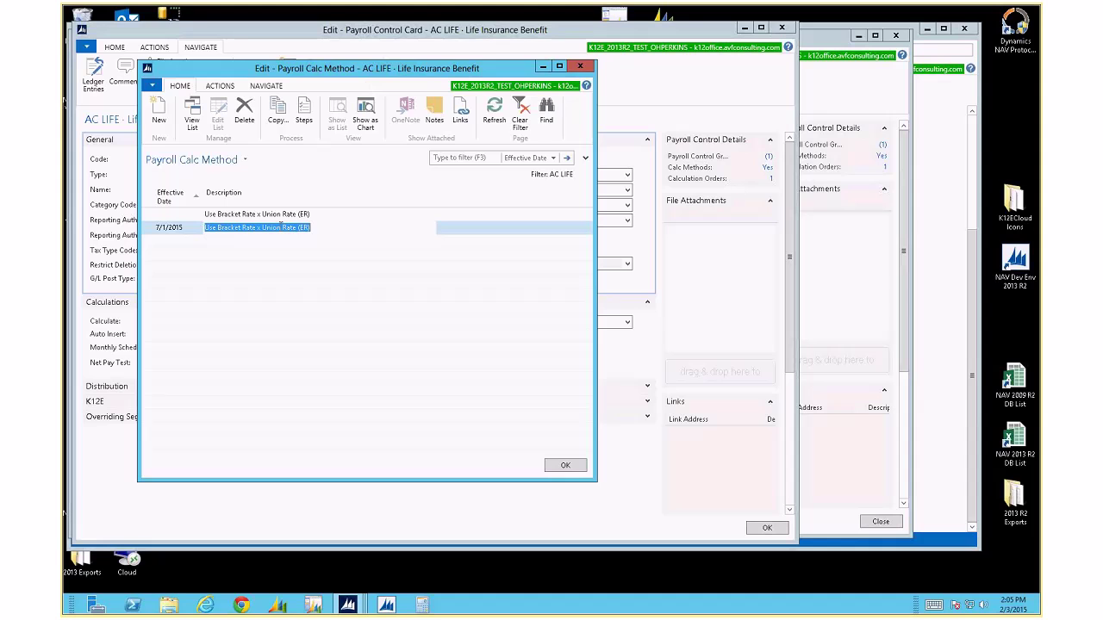
Delete the calc method copy with the 7/1/2015 effective date.
{"action": "left_click", "coordinate": [145, 229]}
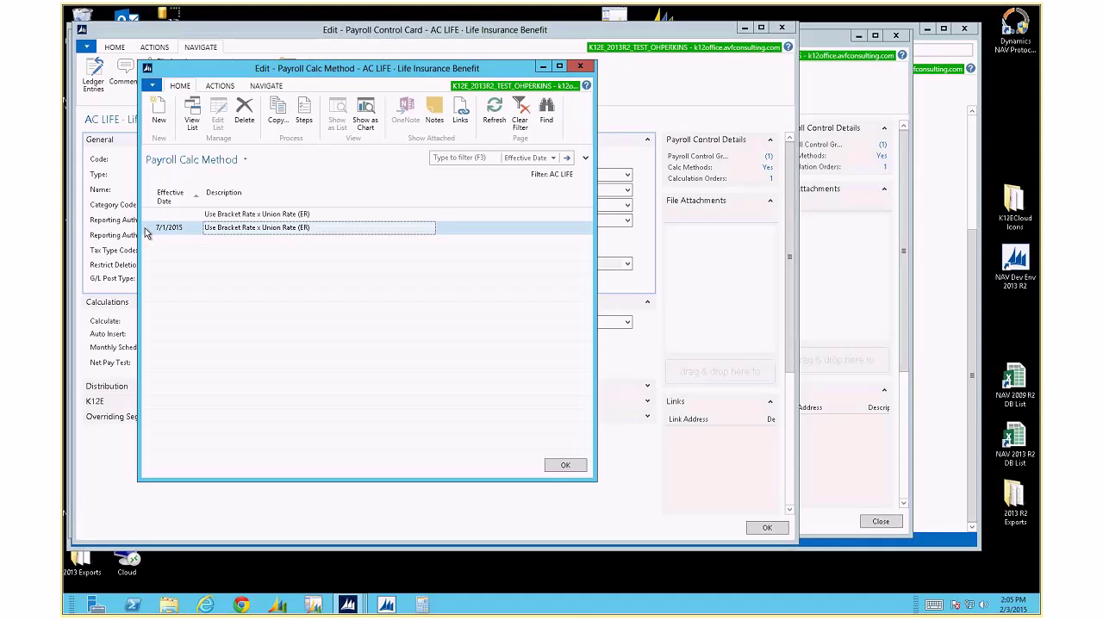
{"action": "key", "text": "ctrl+Delete"}
{"action": "key", "text": "Escape"}
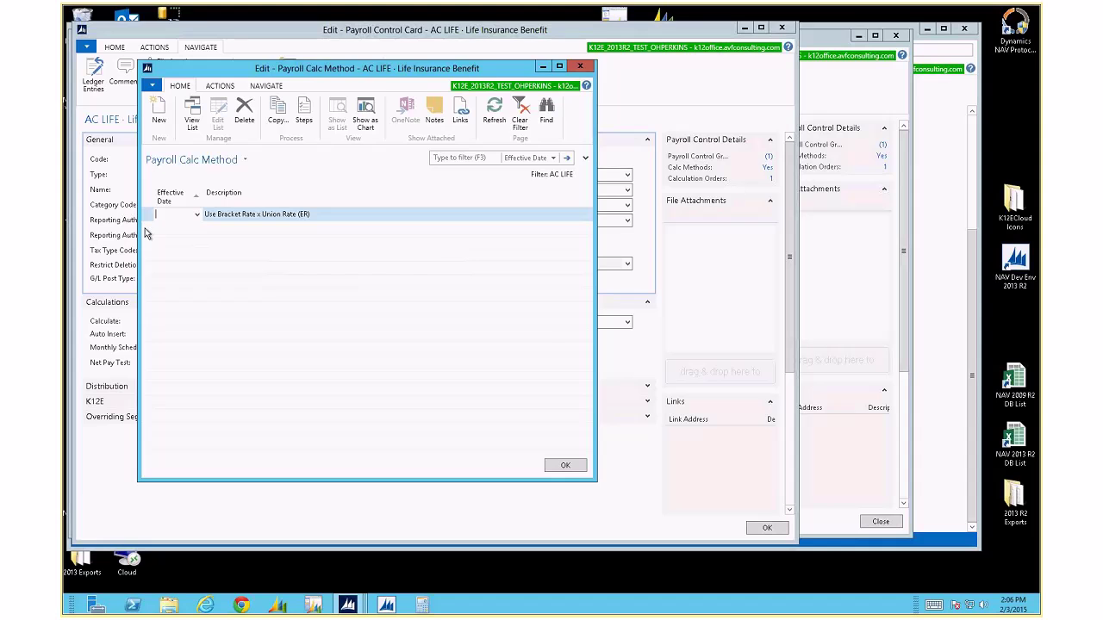
Close the calc method, the AC LIFE payroll control card and the payroll control list.
{"action": "key", "text": "Escape"}
{"action": "key", "text": "Escape"}
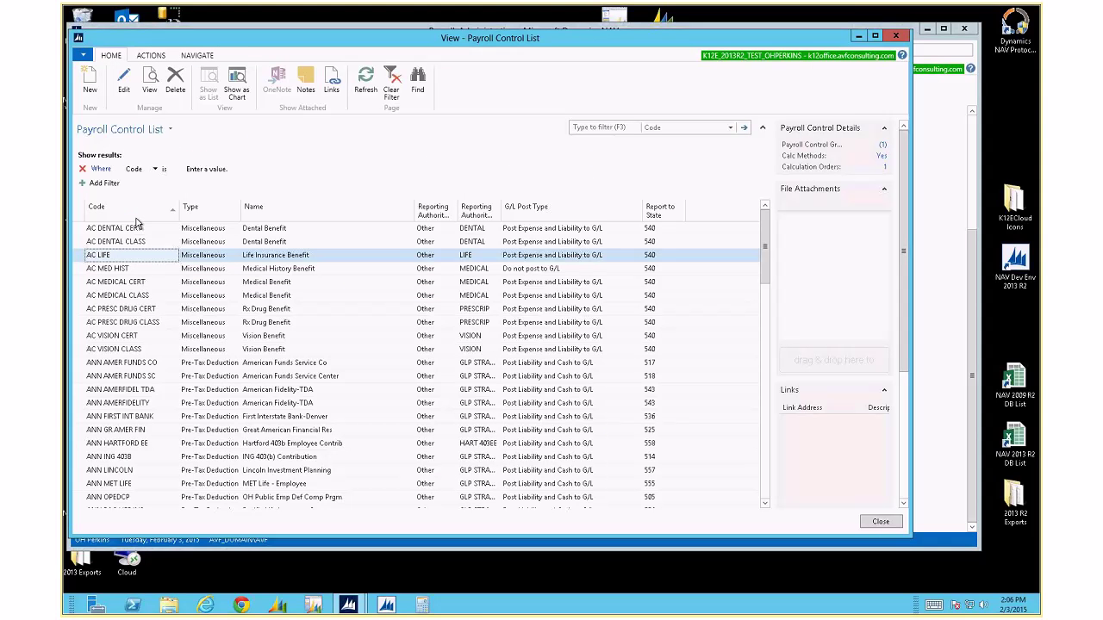
{"action": "left_click", "coordinate": [895, 35]}
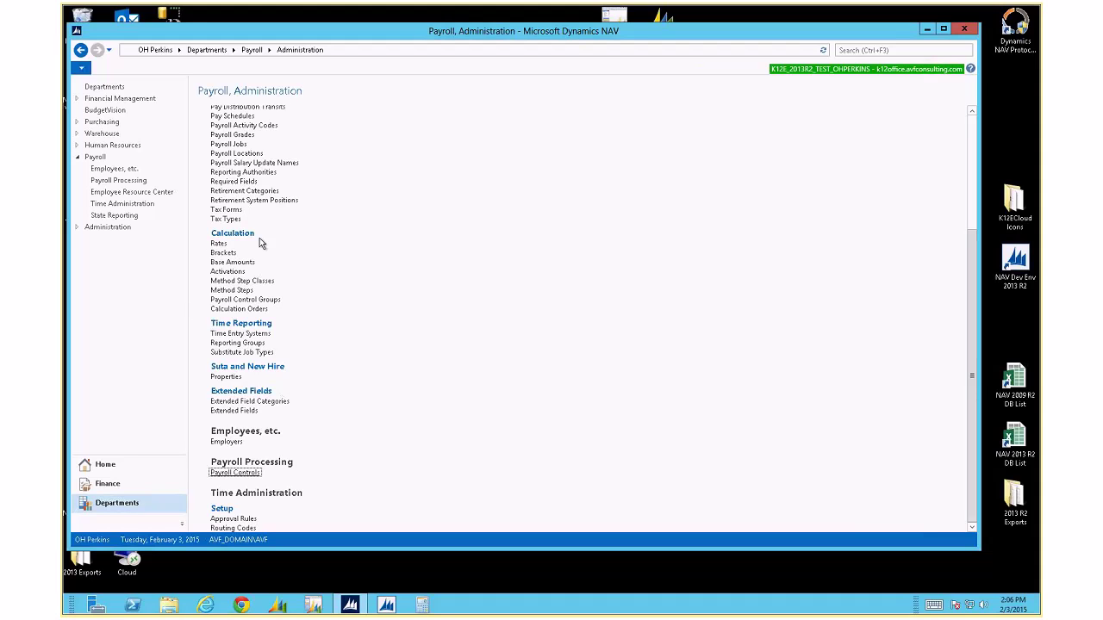
Examine the Method Step Classes, including K12E, with the Code and Description columns widened to show their full text.
{"action": "left_click", "coordinate": [236, 282]}
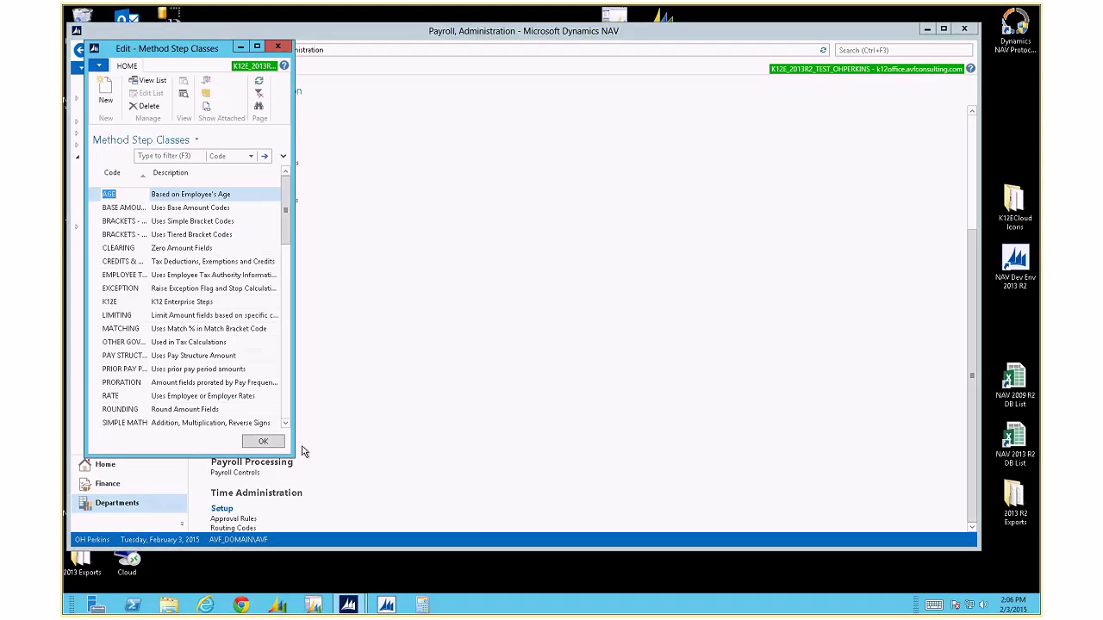
{"action": "left_click_drag", "start_coordinate": [294, 457], "coordinate": [481, 546]}
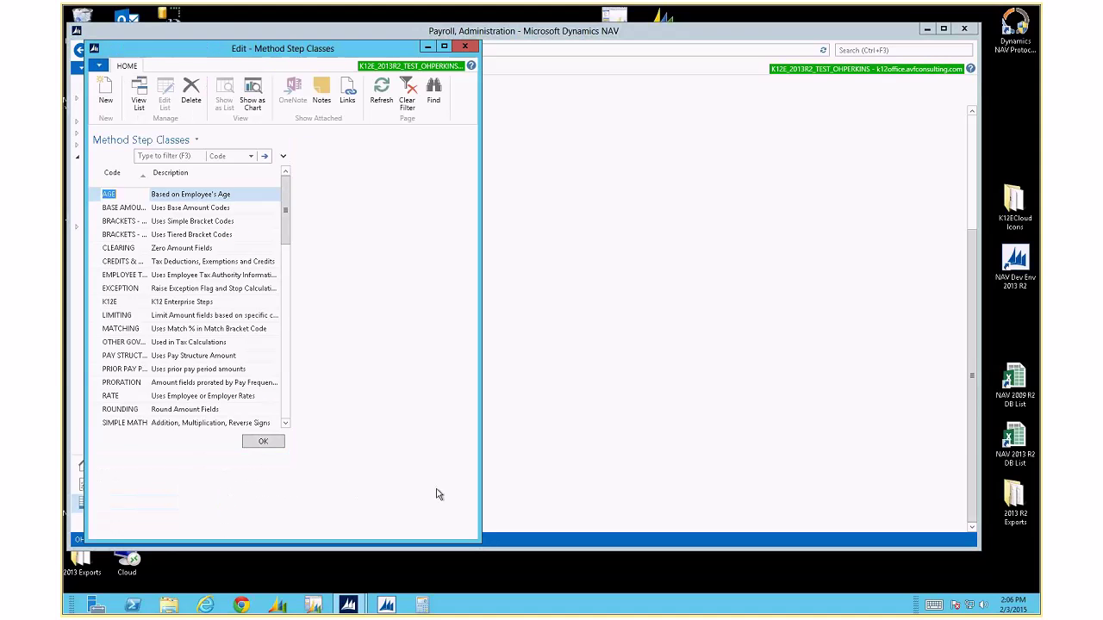
{"action": "left_click_drag", "start_coordinate": [152, 180], "coordinate": [194, 181]}
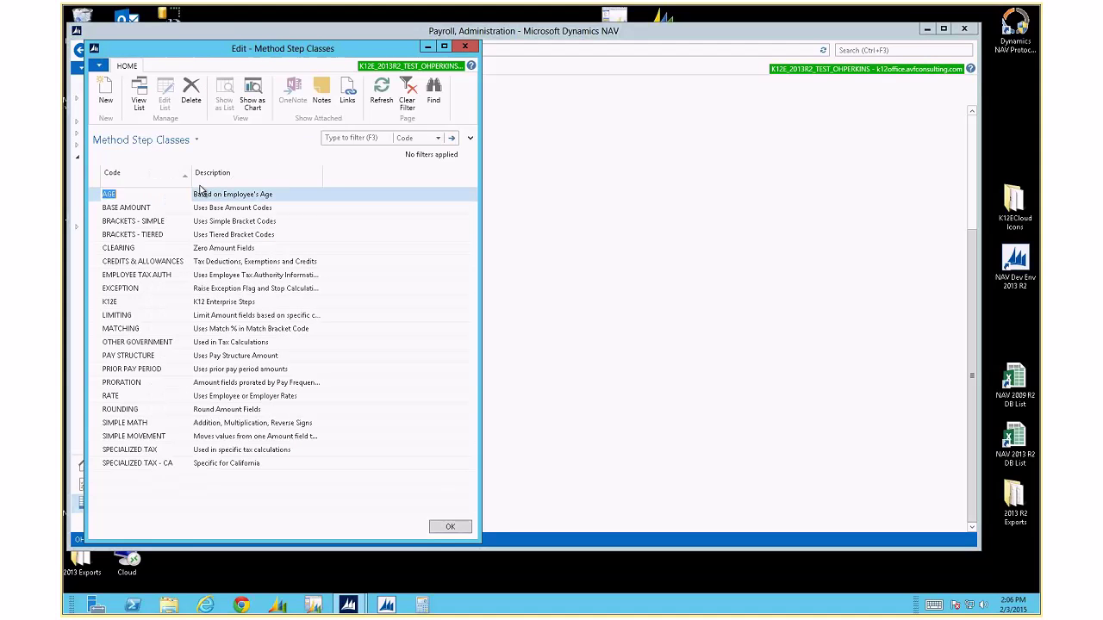
{"action": "left_click_drag", "start_coordinate": [323, 176], "coordinate": [406, 189]}
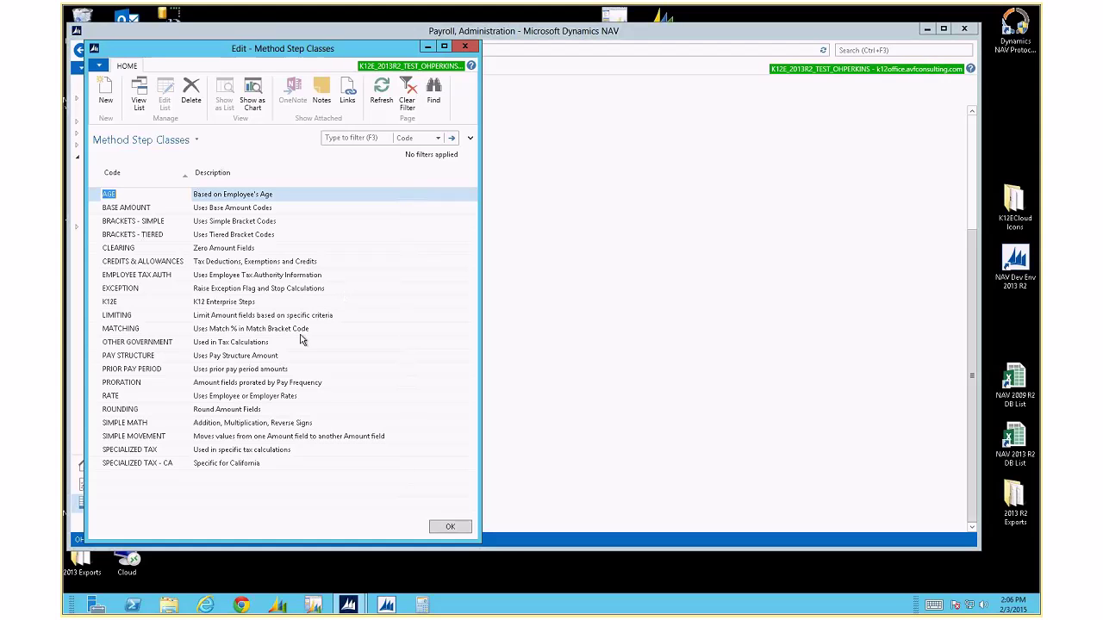
{"action": "left_click", "coordinate": [99, 302]}
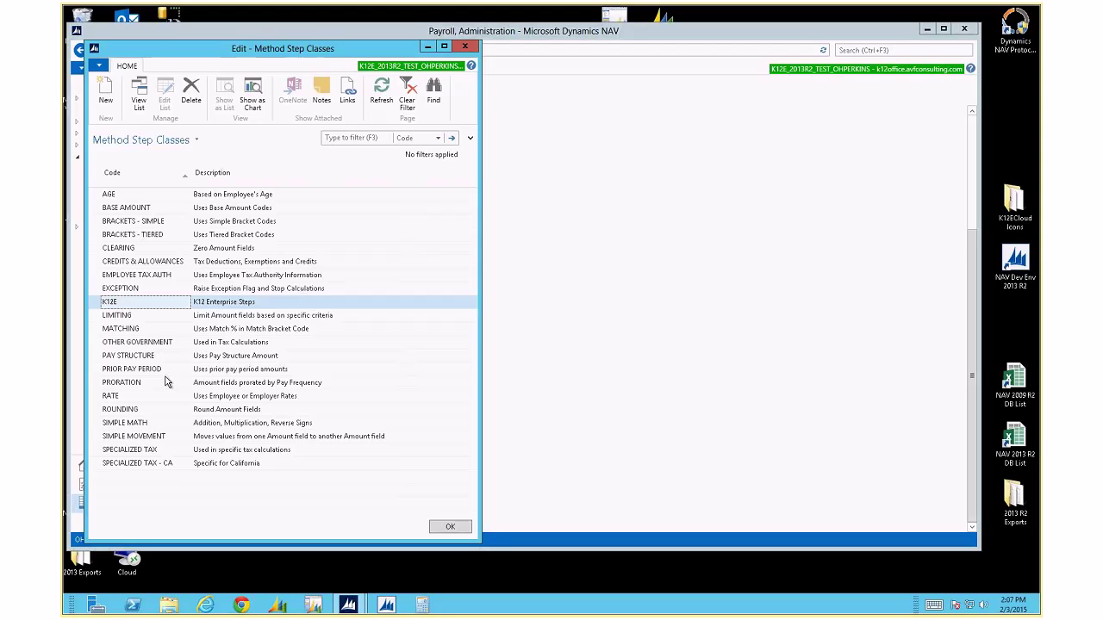
{"action": "key", "text": "Escape"}
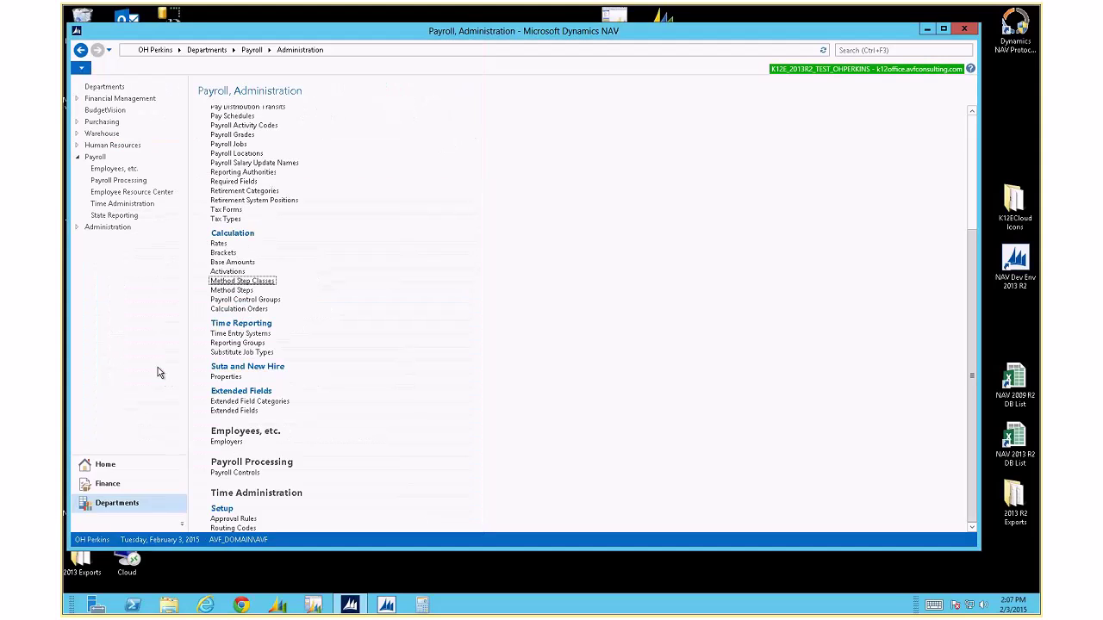
Open the payroll Method Steps list and enlarge its window to fit more rows and columns.
{"action": "left_click", "coordinate": [232, 290]}
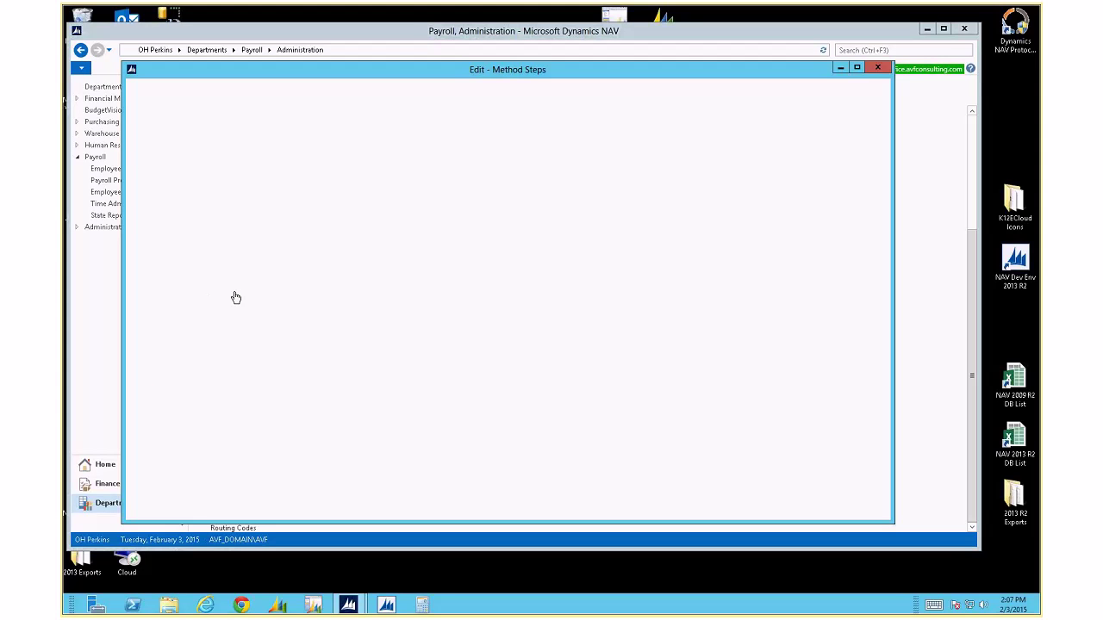
{"action": "left_click_drag", "start_coordinate": [470, 70], "coordinate": [418, 41]}
{"action": "left_click_drag", "start_coordinate": [850, 486], "coordinate": [961, 545]}
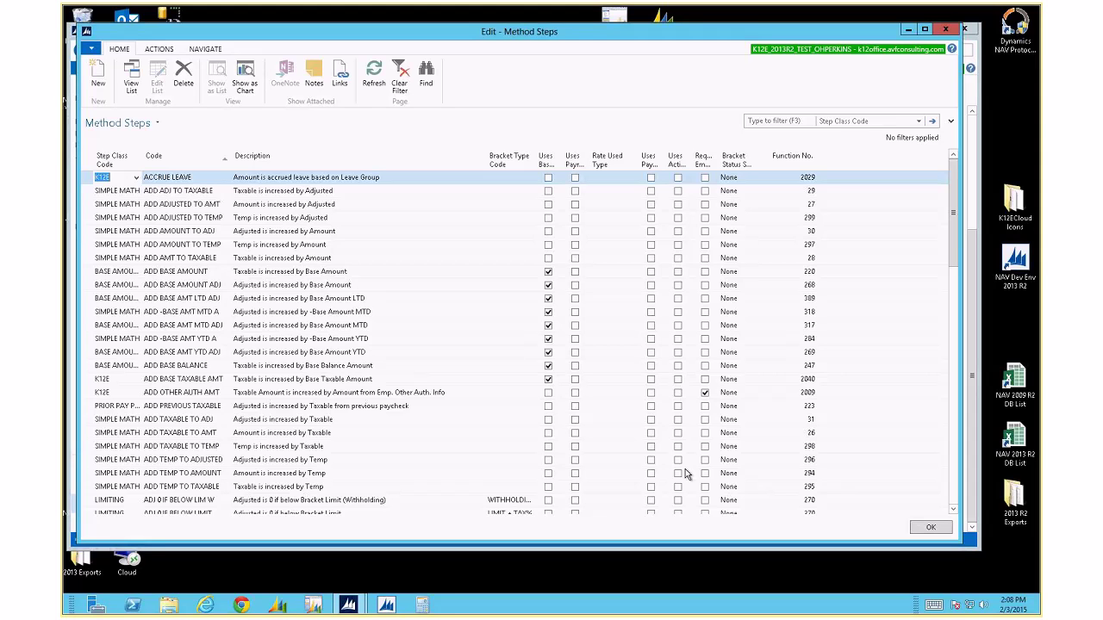
{"action": "left_click", "coordinate": [350, 204]}
{"action": "key", "text": "BackSpace"}
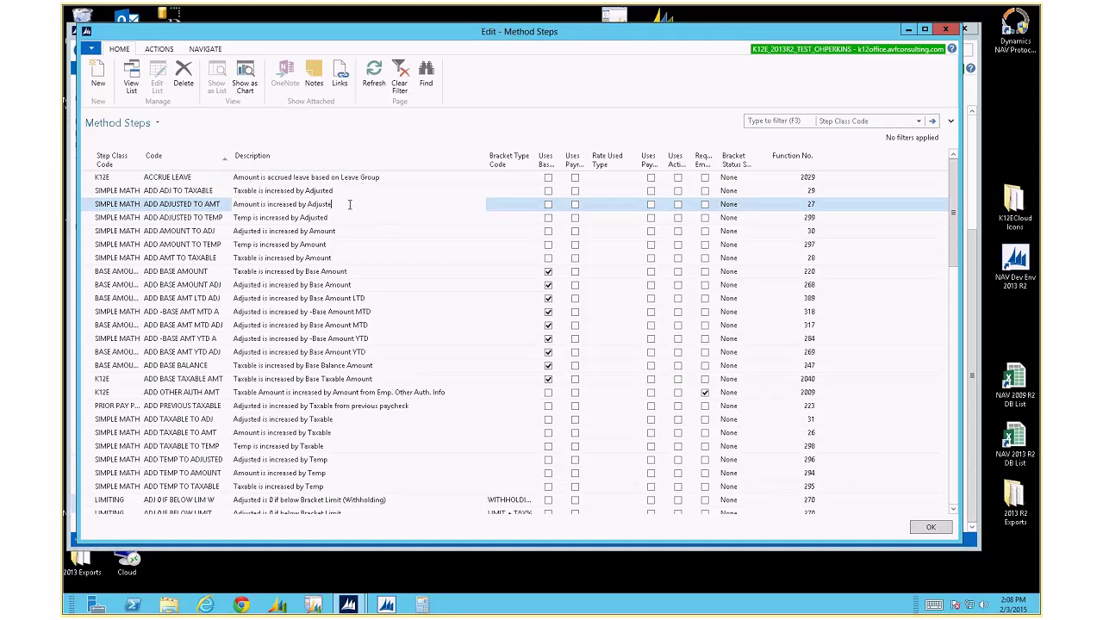
{"action": "type", "text": "d"}
{"action": "key", "text": "Escape"}
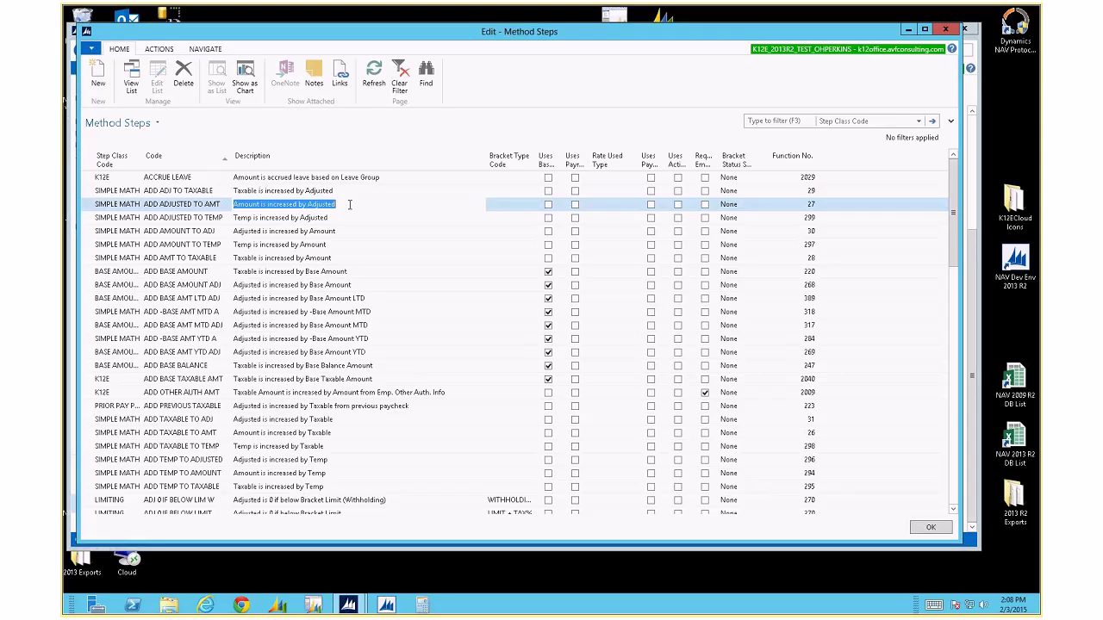
Customize the Method Steps list so Step Class Code comes right after Description, and widen the Code column.
{"action": "right_click", "coordinate": [123, 163]}
{"action": "left_click", "coordinate": [162, 210]}
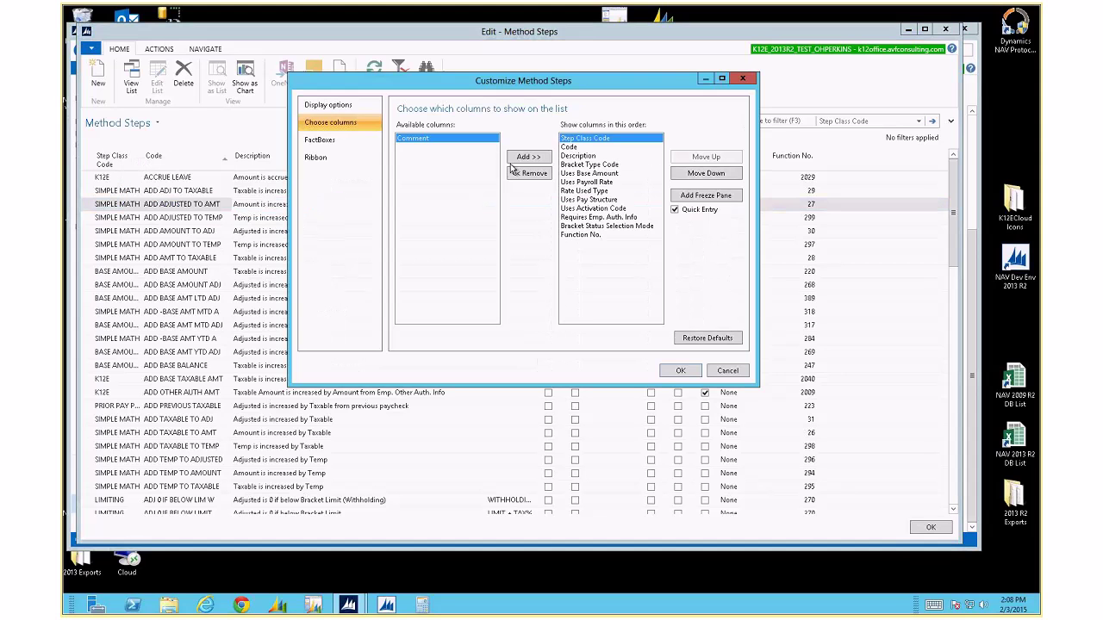
{"action": "left_click", "coordinate": [700, 175]}
{"action": "left_click", "coordinate": [680, 371]}
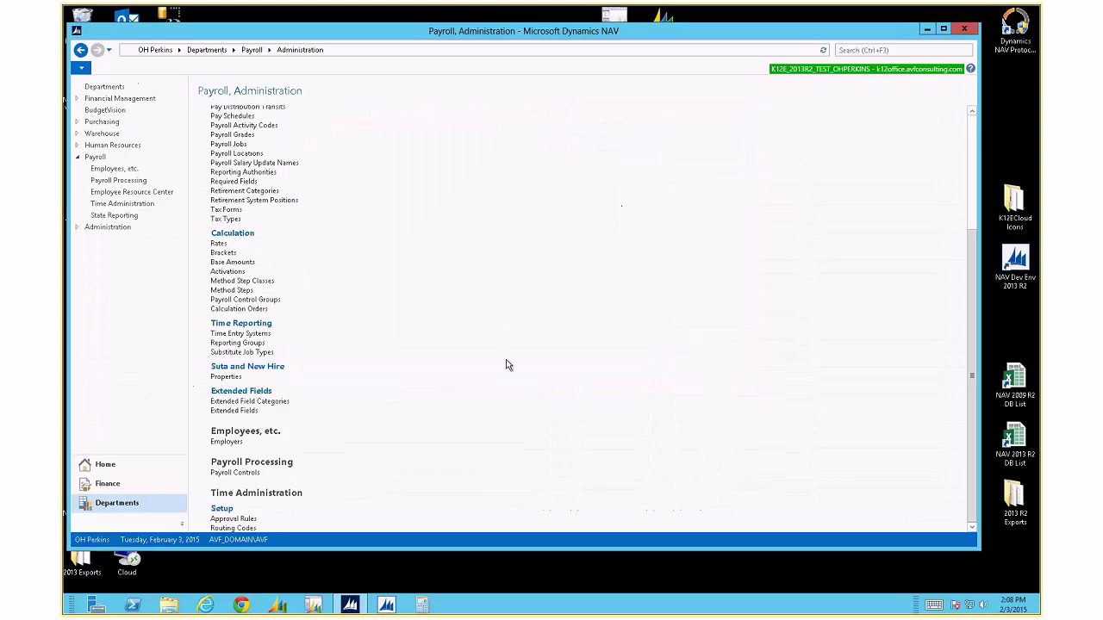
{"action": "left_click_drag", "start_coordinate": [182, 157], "coordinate": [201, 159]}
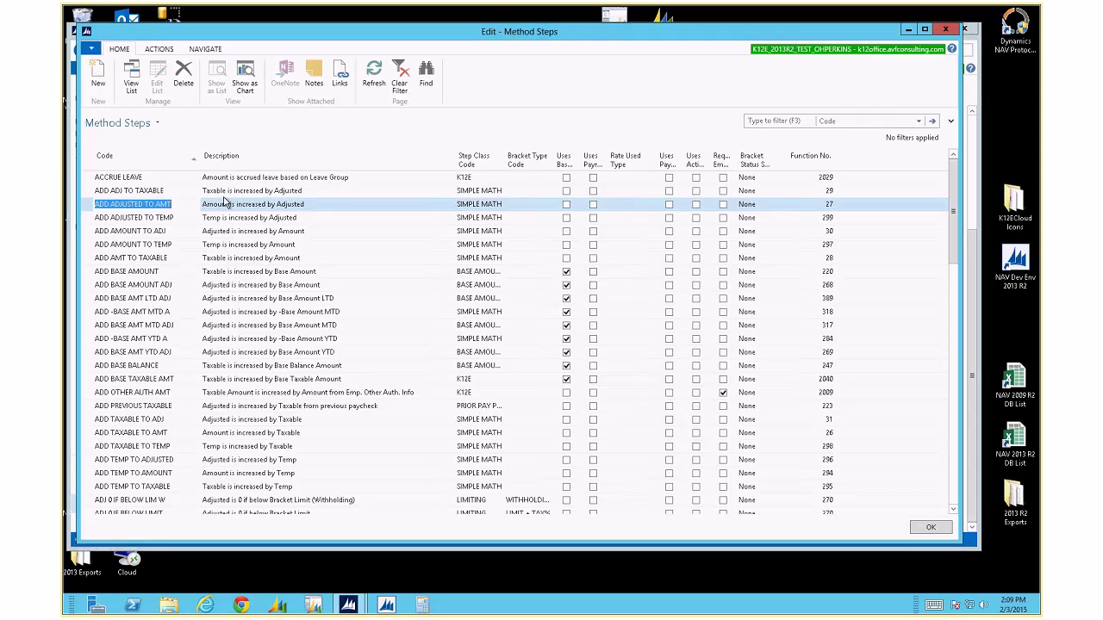
Look through the method steps from ADD BASE AMT MTD ADJ to BC TAX RED, examining their descriptions, step classes and bracket types.
{"action": "left_click", "coordinate": [312, 326]}
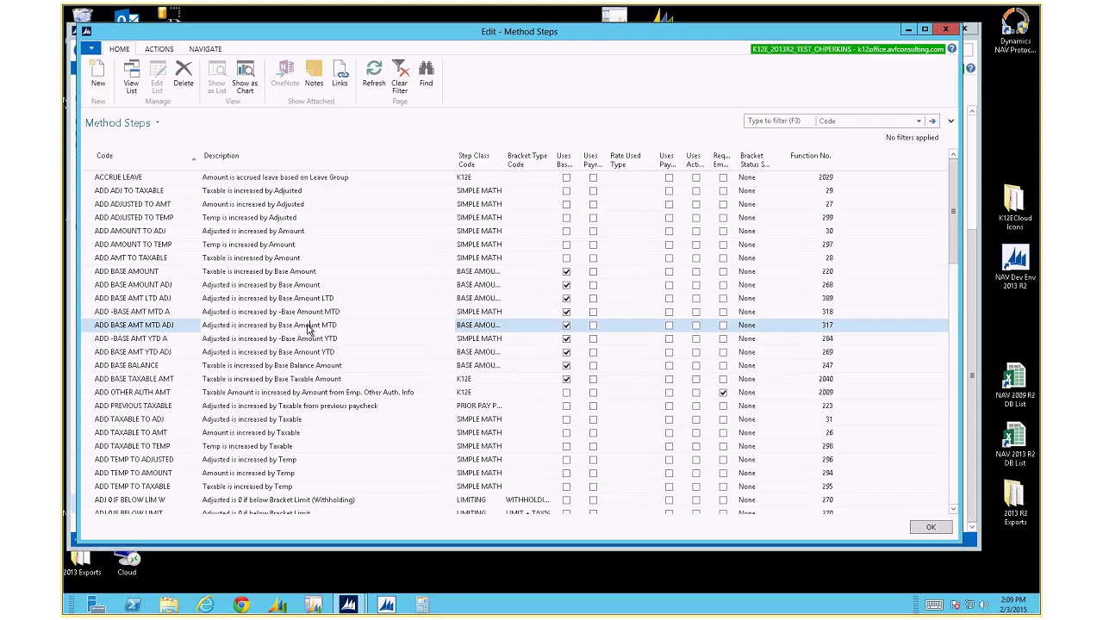
{"action": "scroll", "coordinate": [307, 330], "scroll_direction": "down", "scroll_amount": 10}
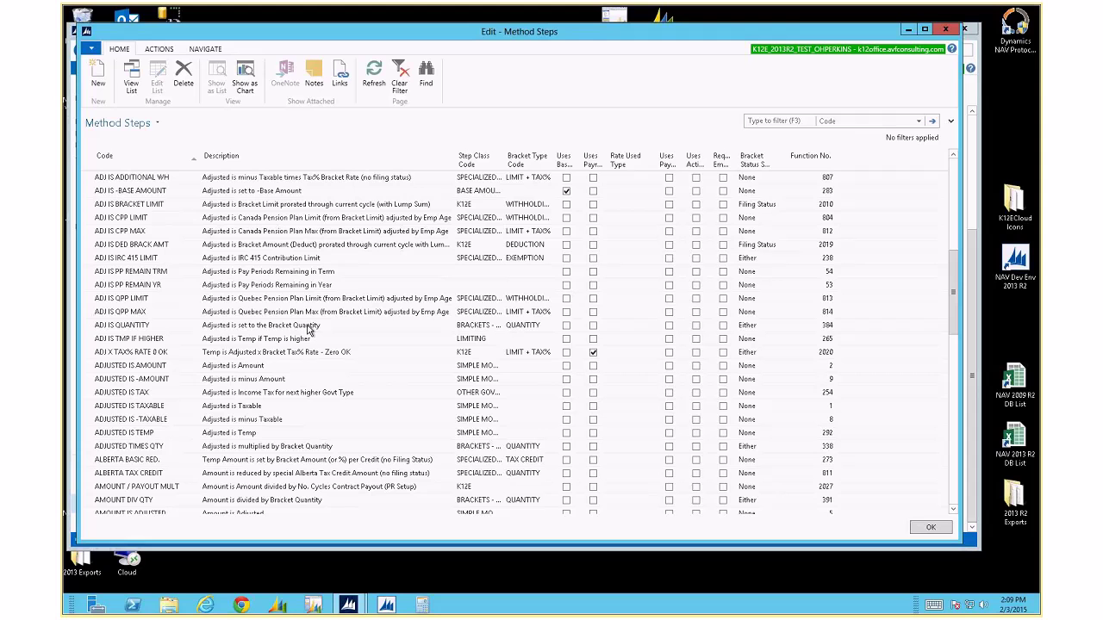
{"action": "scroll", "coordinate": [307, 330], "scroll_direction": "down", "scroll_amount": 3}
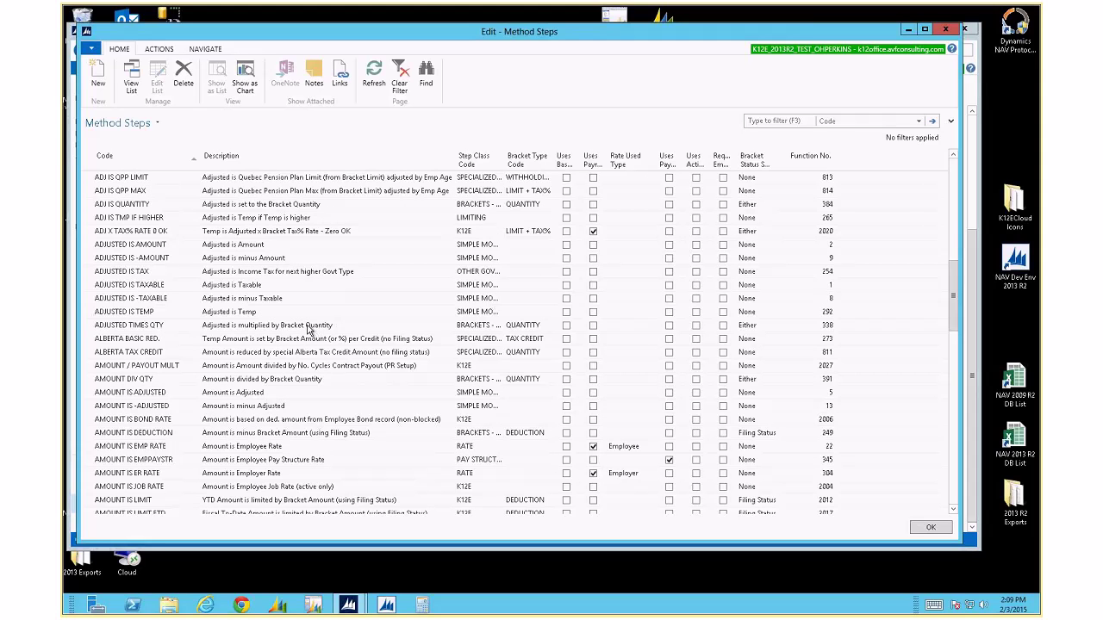
{"action": "scroll", "coordinate": [308, 330], "scroll_direction": "down", "scroll_amount": 2}
{"action": "scroll", "coordinate": [307, 330], "scroll_direction": "down", "scroll_amount": 2}
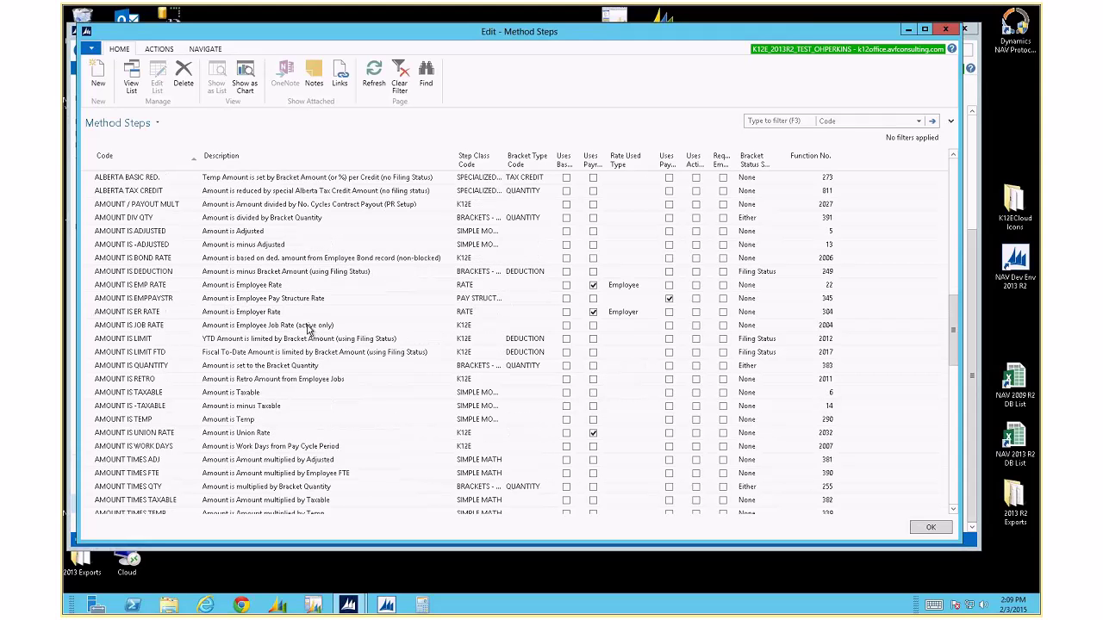
{"action": "scroll", "coordinate": [308, 330], "scroll_direction": "down", "scroll_amount": 2}
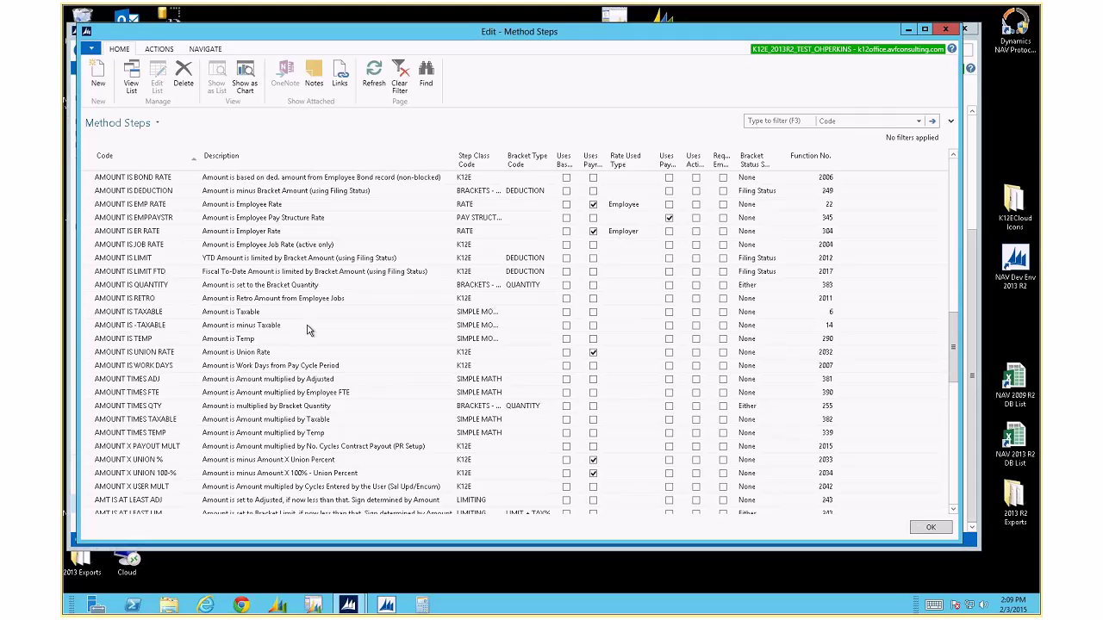
{"action": "scroll", "coordinate": [308, 330], "scroll_direction": "down", "scroll_amount": 1}
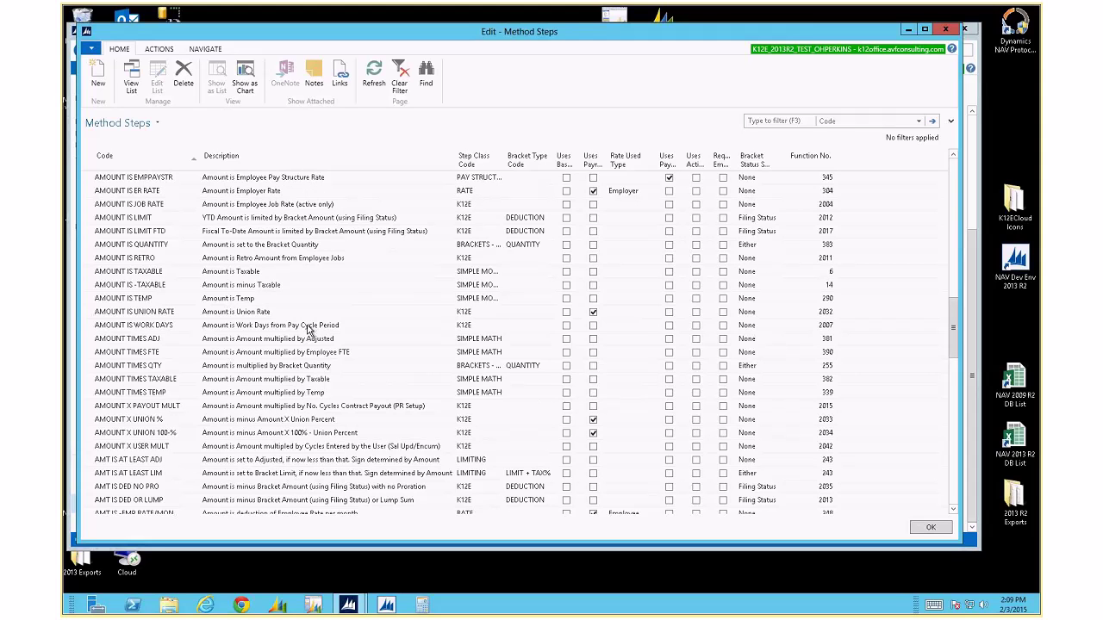
{"action": "scroll", "coordinate": [307, 330], "scroll_direction": "down", "scroll_amount": 1}
{"action": "scroll", "coordinate": [307, 330], "scroll_direction": "down", "scroll_amount": 1}
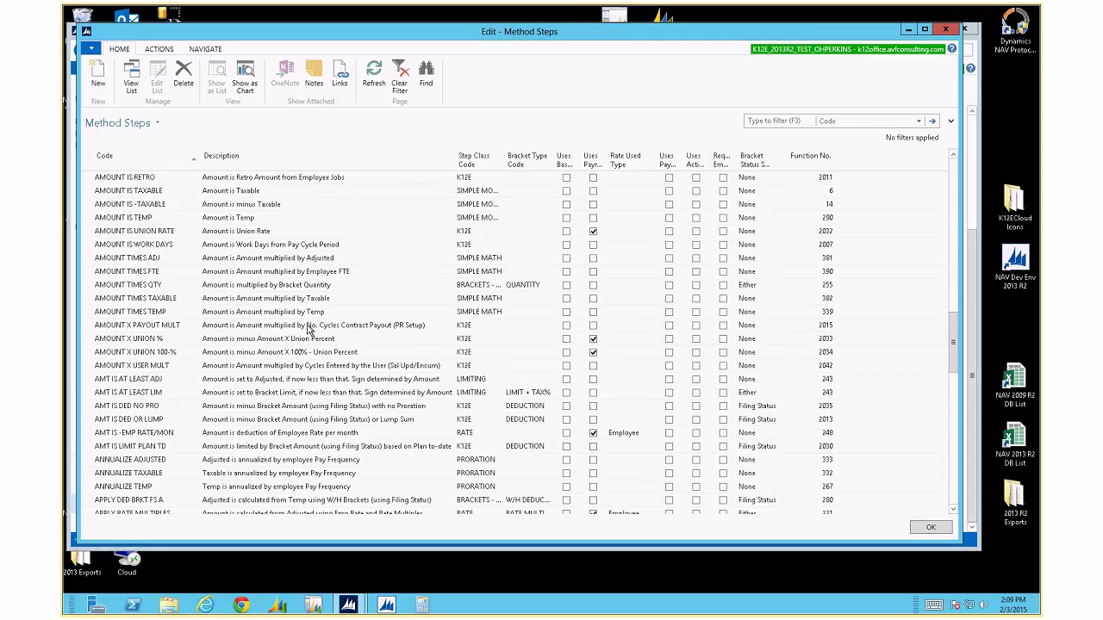
{"action": "scroll", "coordinate": [308, 330], "scroll_direction": "down", "scroll_amount": 1}
{"action": "scroll", "coordinate": [308, 330], "scroll_direction": "down", "scroll_amount": 1}
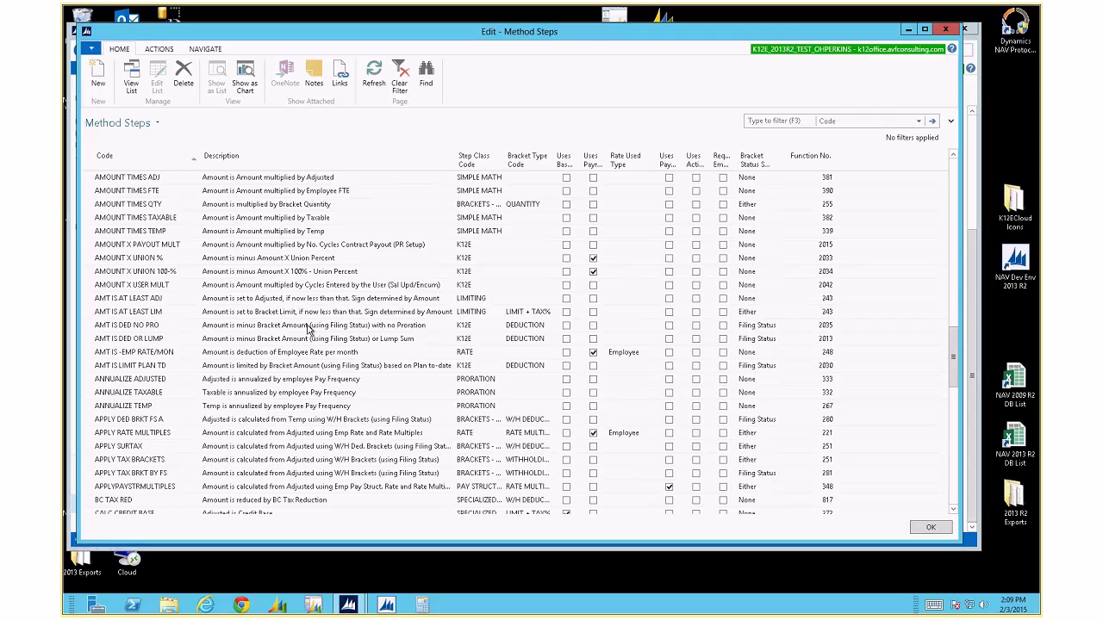
{"action": "scroll", "coordinate": [308, 330], "scroll_direction": "down", "scroll_amount": 1}
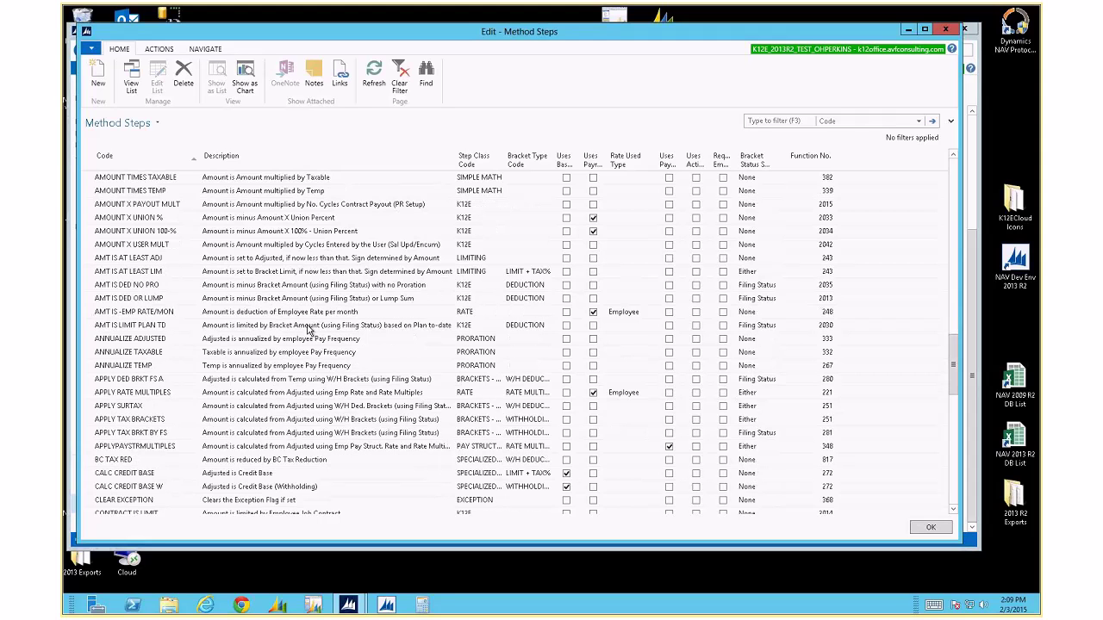
{"action": "left_click", "coordinate": [295, 461]}
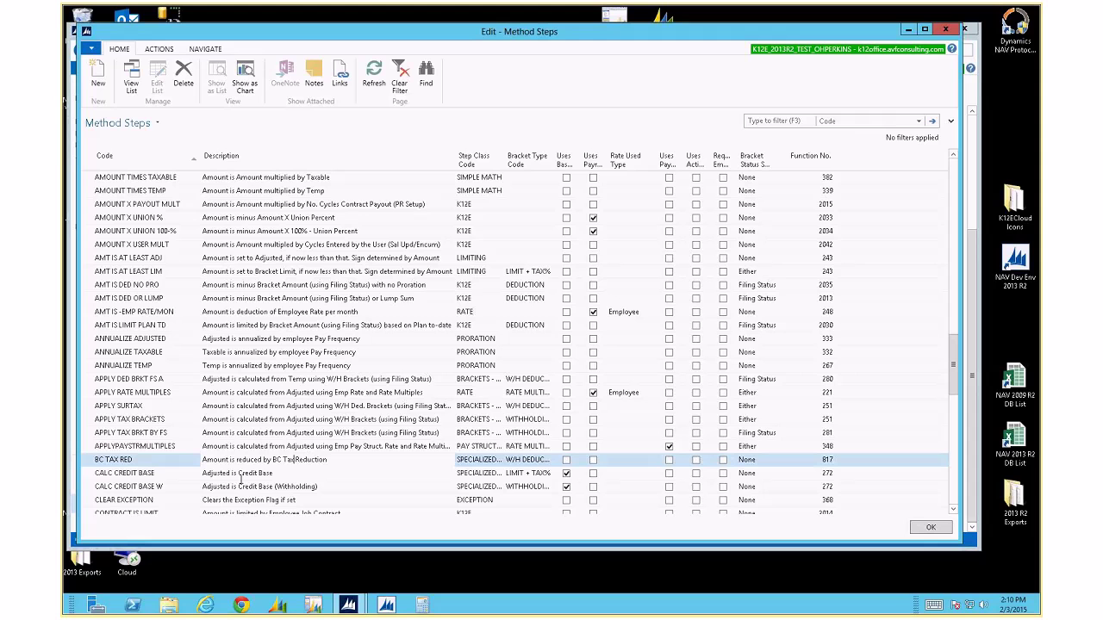
Filter the method steps to the SIMPLE MATH step class to review them, and clear the filter again.
{"action": "left_click", "coordinate": [467, 178]}
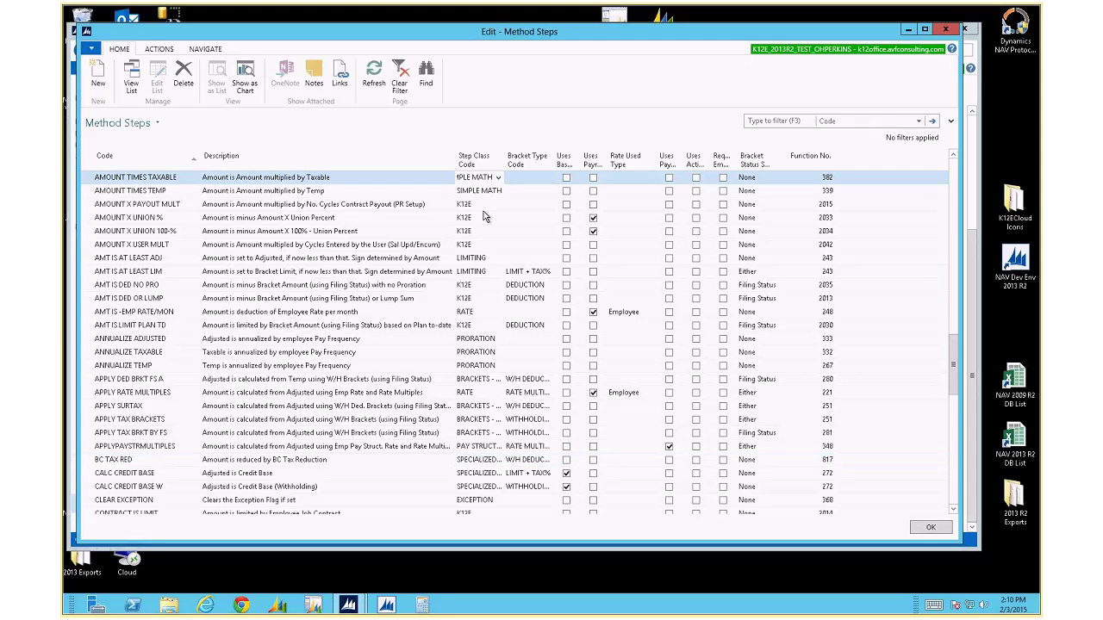
{"action": "key", "text": "alt+F3"}
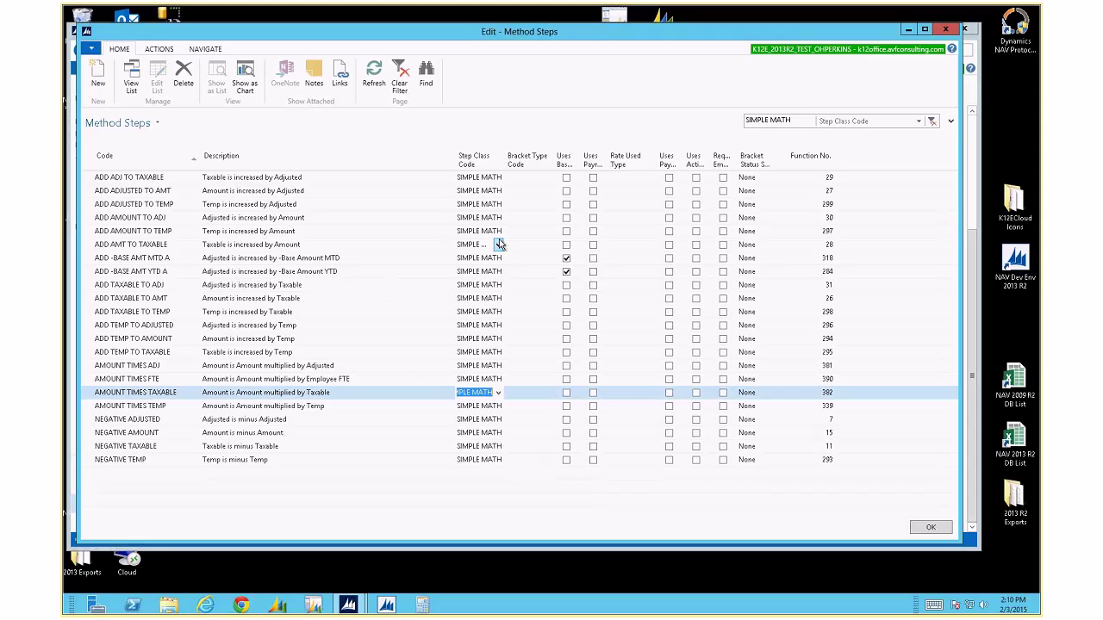
{"action": "left_click", "coordinate": [931, 120]}
Sort the method steps by Step Class Code, widen that column to show full class names, and look through the grouped classes.
{"action": "left_click", "coordinate": [480, 156]}
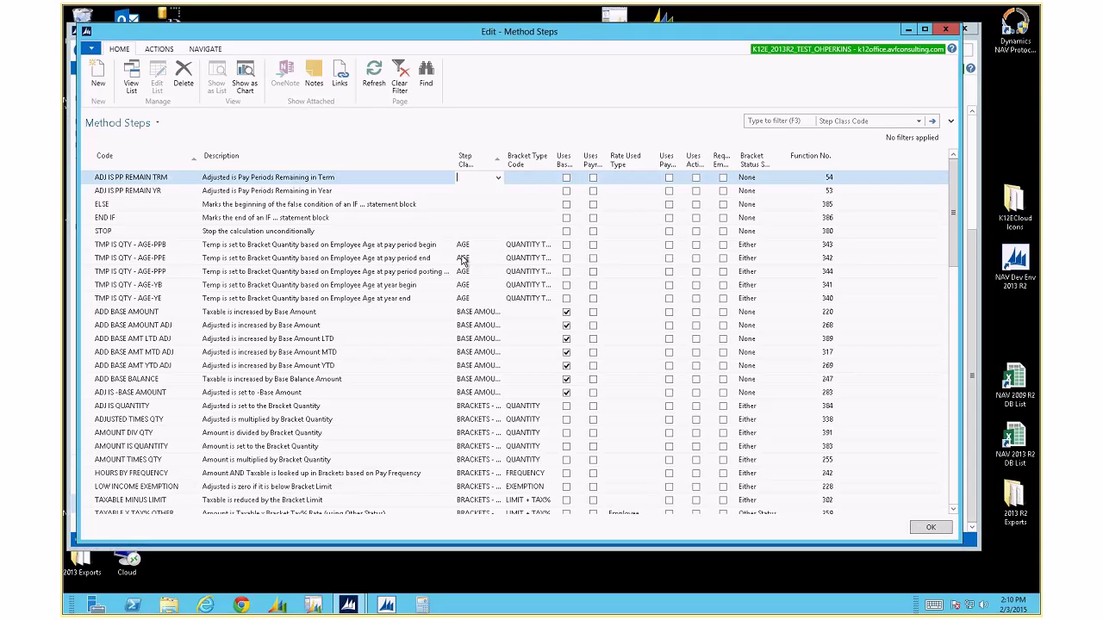
{"action": "scroll", "coordinate": [464, 261], "scroll_direction": "down", "scroll_amount": 6}
{"action": "left_click_drag", "start_coordinate": [555, 160], "coordinate": [551, 161]}
{"action": "scroll", "coordinate": [489, 221], "scroll_direction": "down", "scroll_amount": 1}
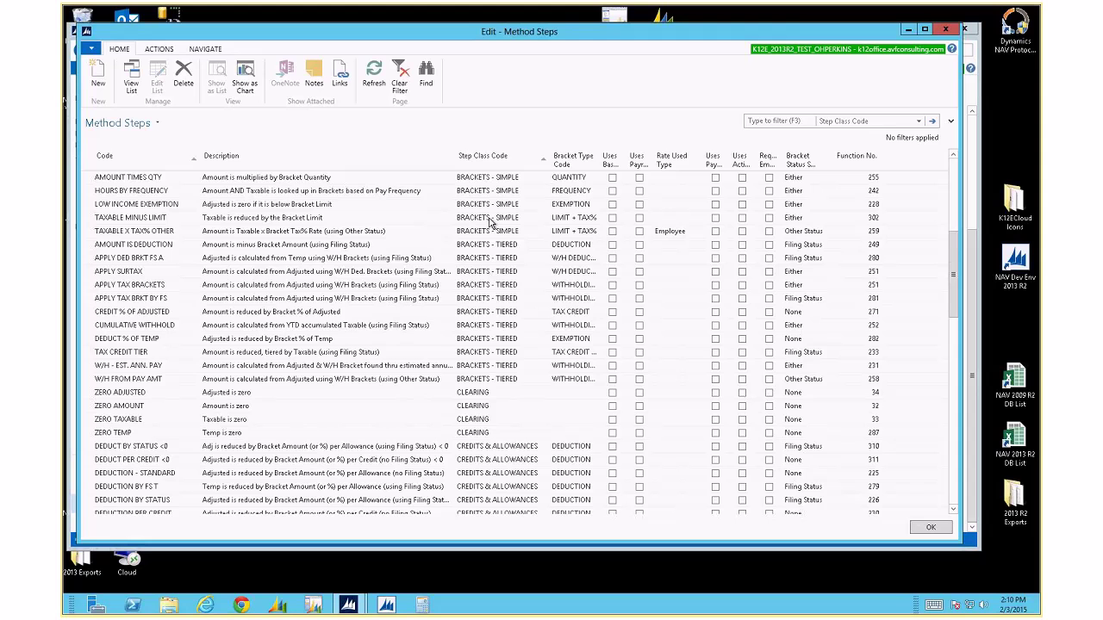
{"action": "scroll", "coordinate": [489, 221], "scroll_direction": "down", "scroll_amount": 6}
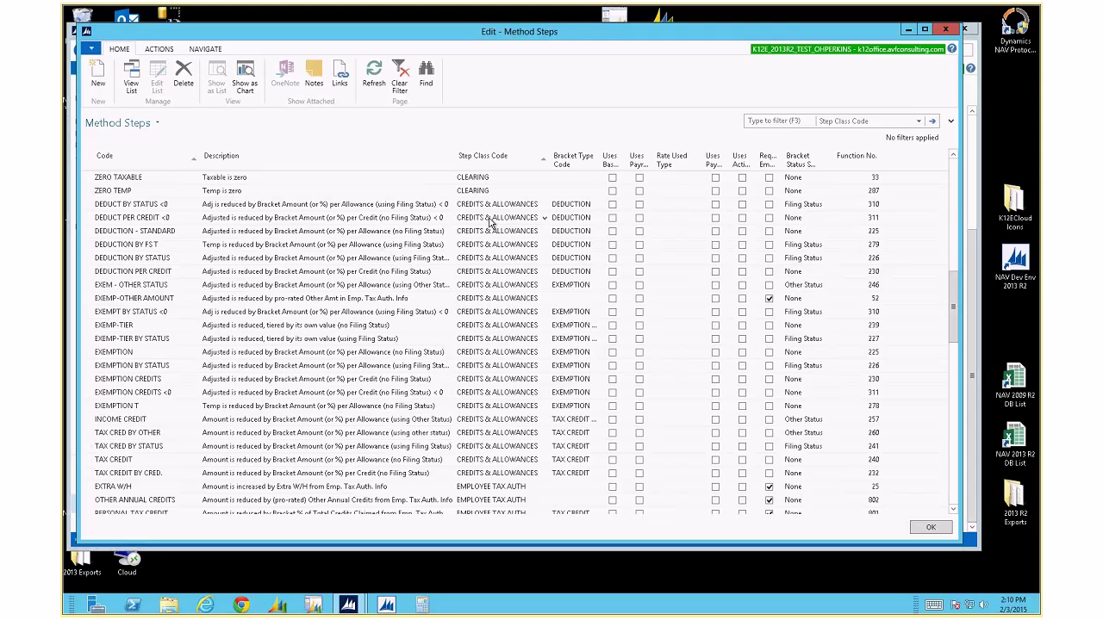
{"action": "scroll", "coordinate": [490, 221], "scroll_direction": "up", "scroll_amount": 3}
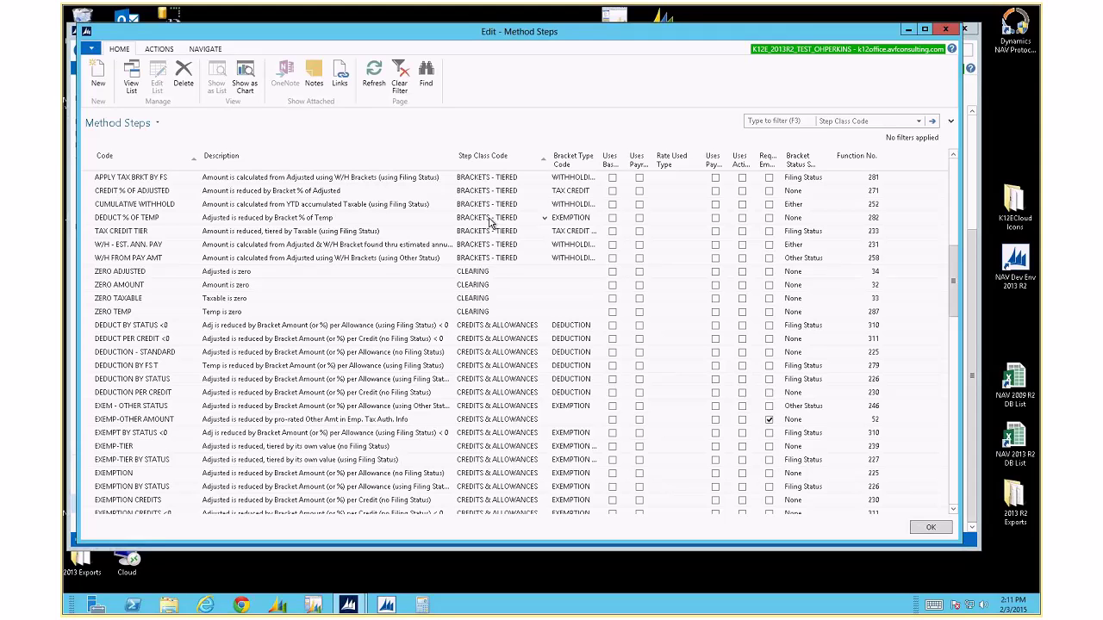
Widen the Bracket Type Code, Uses Base Amount, Uses Payroll Rate, Uses Pay Structure and Uses Activation Code columns to show their full headings.
{"action": "left_click_drag", "start_coordinate": [602, 168], "coordinate": [732, 164]}
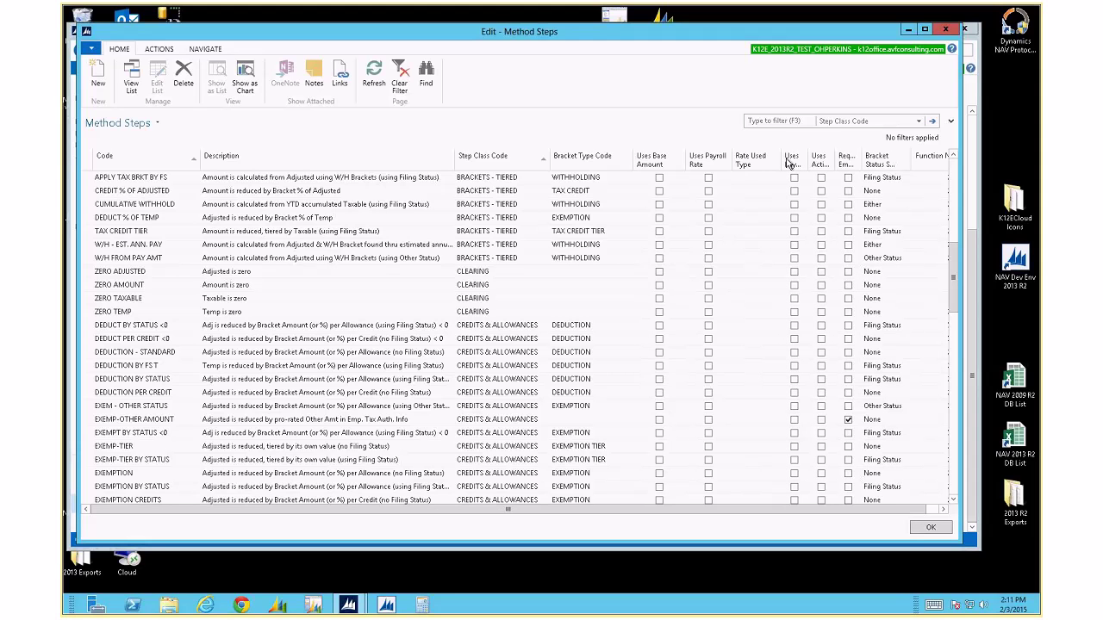
{"action": "left_click_drag", "start_coordinate": [807, 163], "coordinate": [902, 163]}
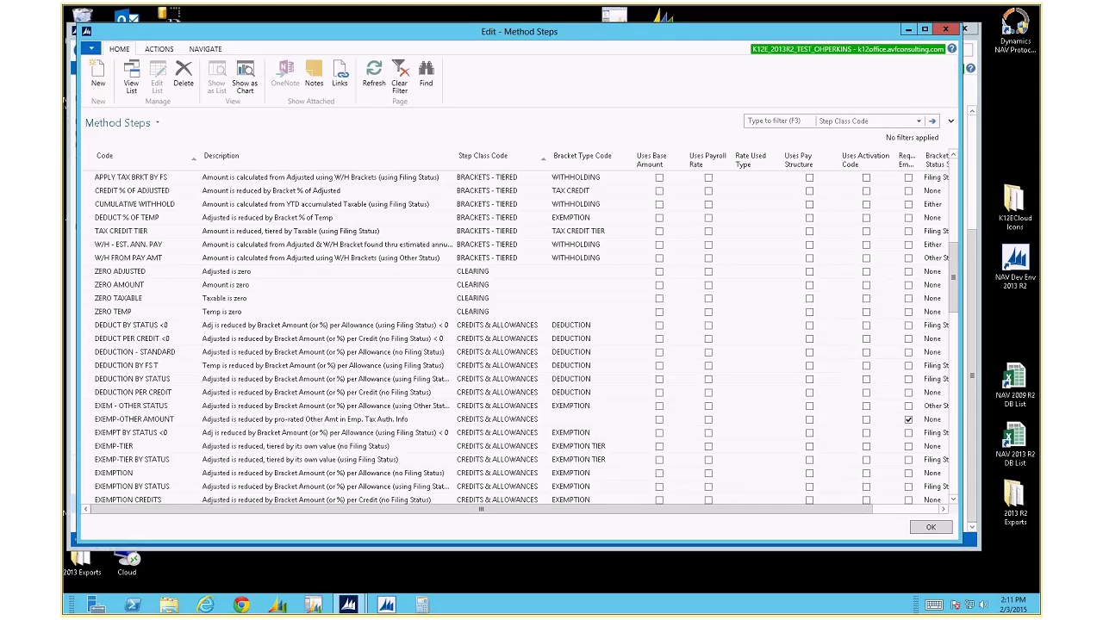
Discard the pending blank Step Class Code change on the first method step and reopen the Method Steps list.
{"action": "left_click", "coordinate": [563, 178]}
{"action": "left_click", "coordinate": [540, 205]}
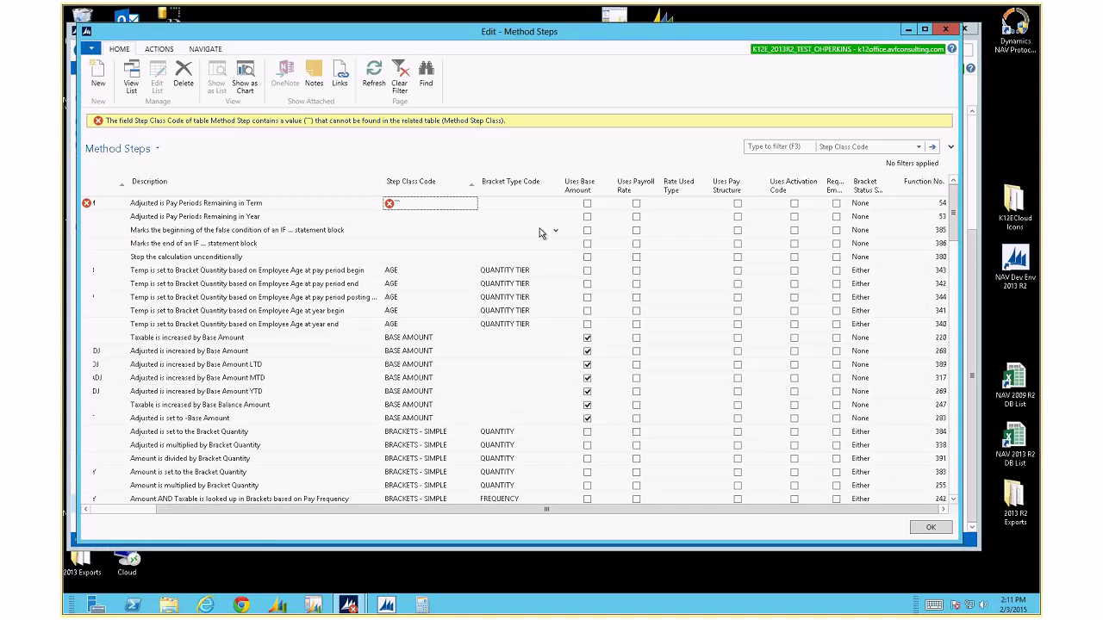
{"action": "key", "text": "Escape"}
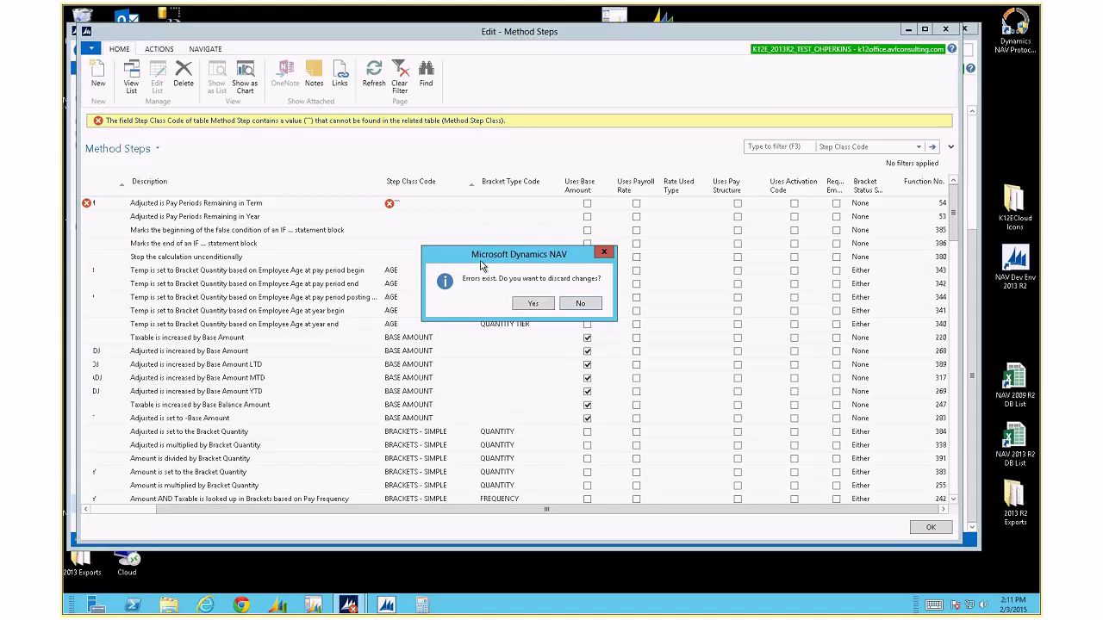
{"action": "left_click", "coordinate": [531, 304]}
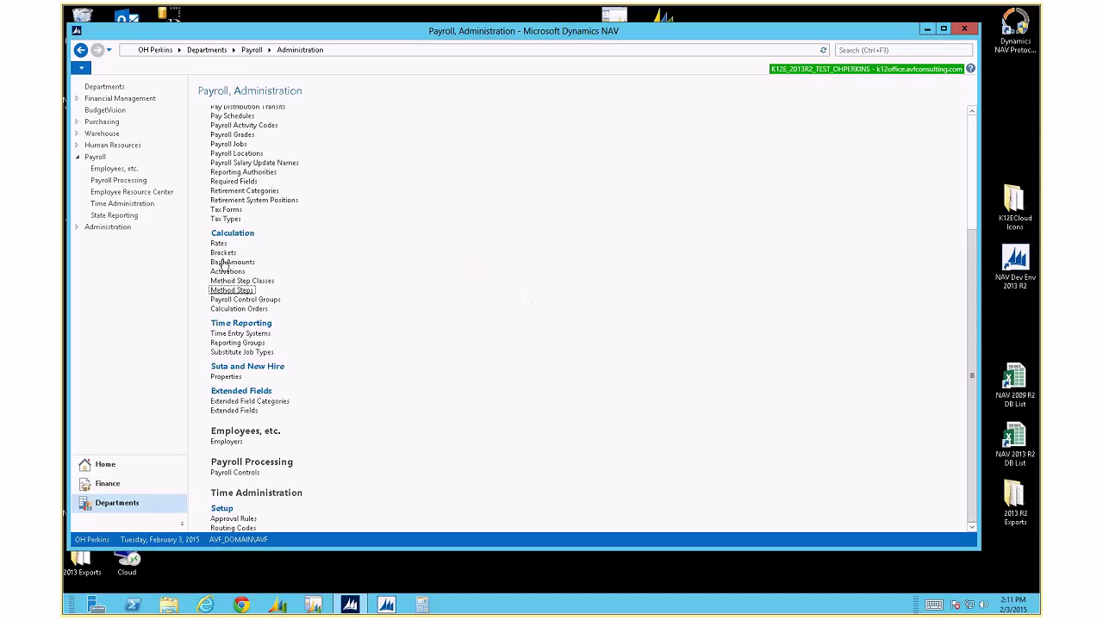
{"action": "left_click", "coordinate": [218, 290]}
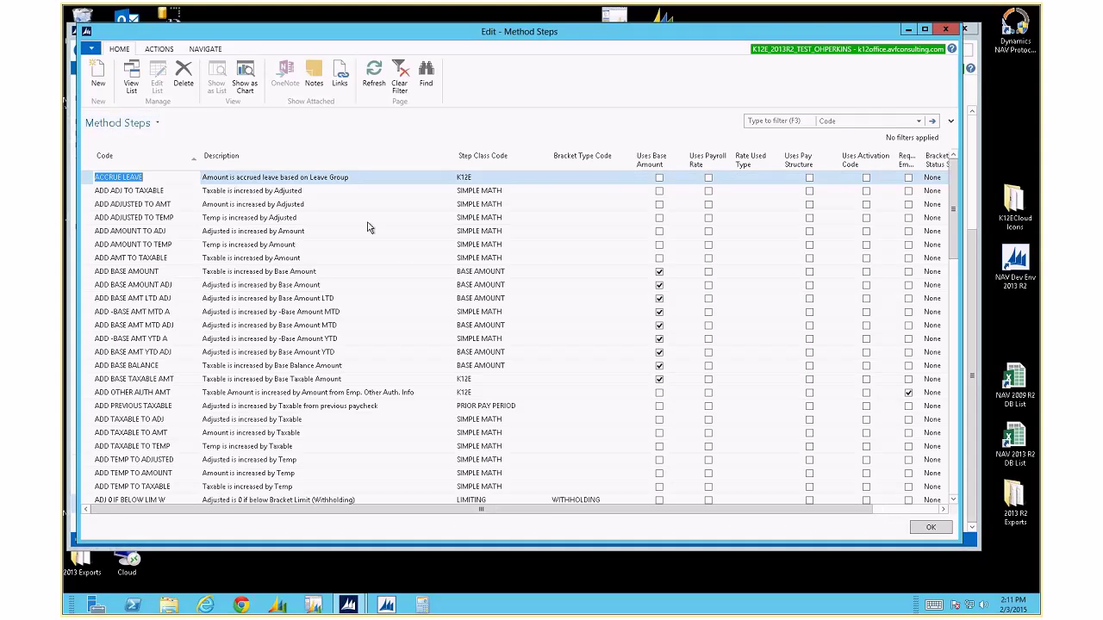
Look across the first method step's columns from Function No. back to Bracket Type Code.
{"action": "key", "text": "End"}
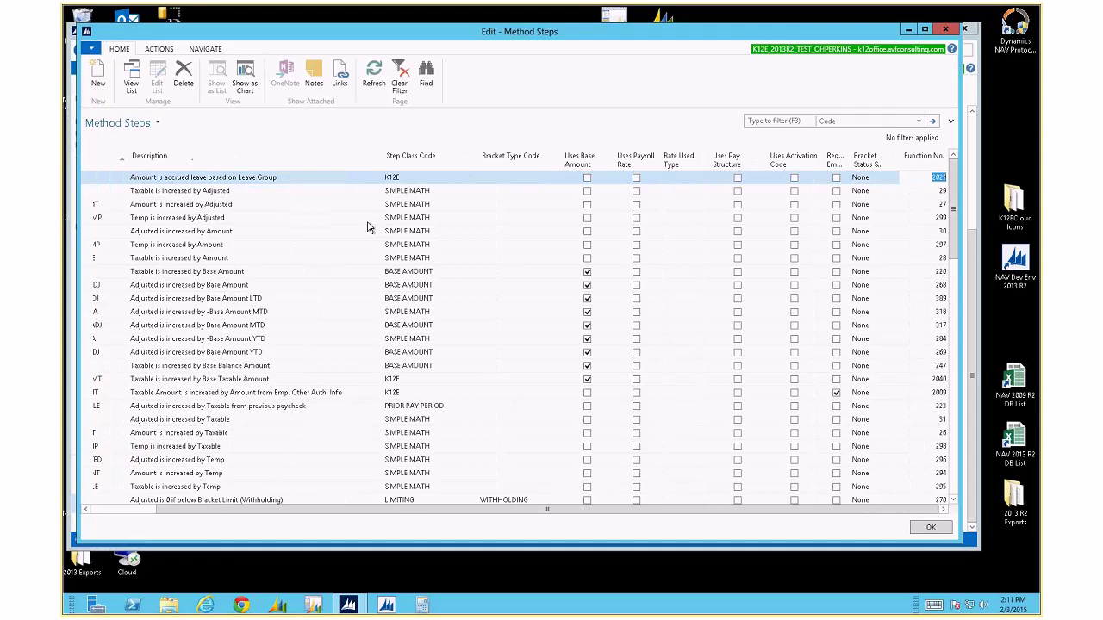
{"action": "key", "text": "Left"}
{"action": "key", "text": "Left"}
{"action": "key", "text": "Left"}
{"action": "key", "text": "Left"}
{"action": "key", "text": "Left"}
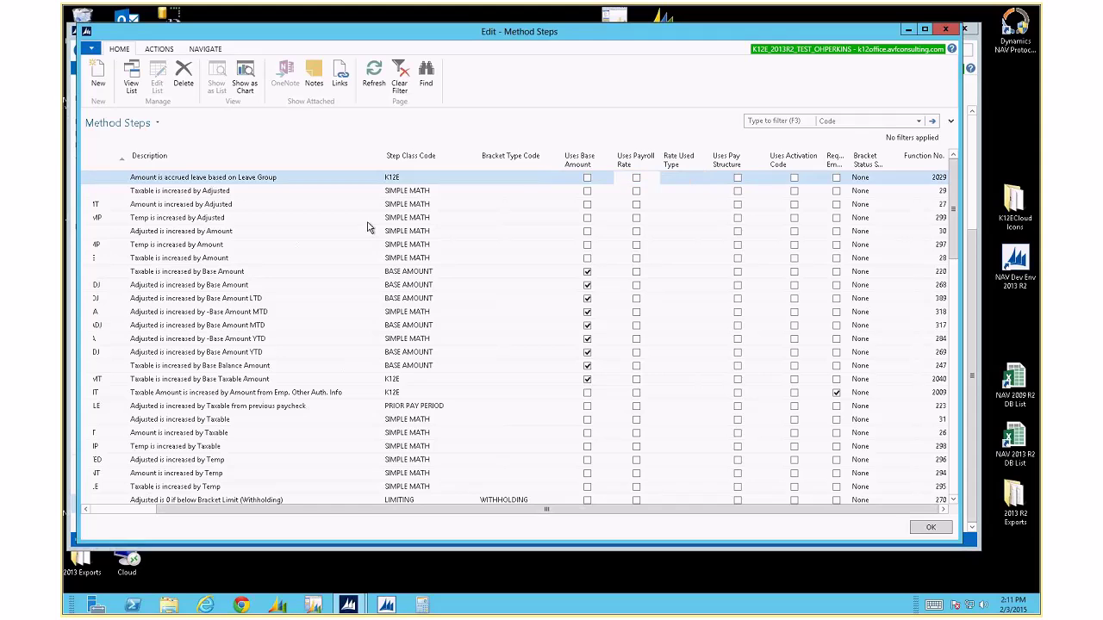
{"action": "key", "text": "Left"}
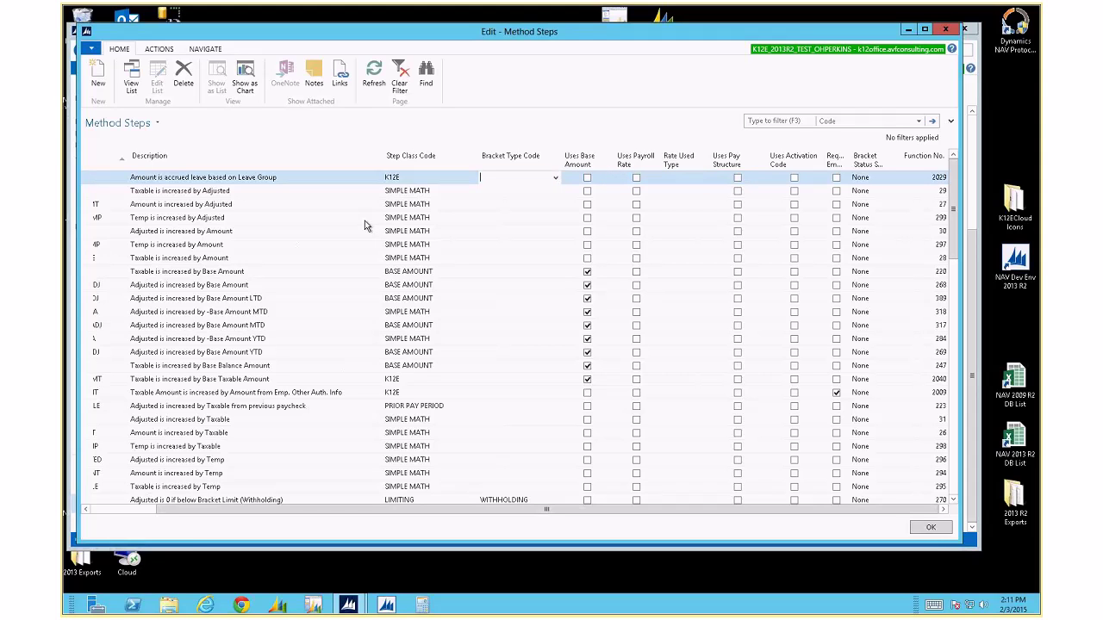
Filter the method steps to those whose Bracket Type Code is <>'' and look through the filtered steps.
{"action": "left_click", "coordinate": [951, 125]}
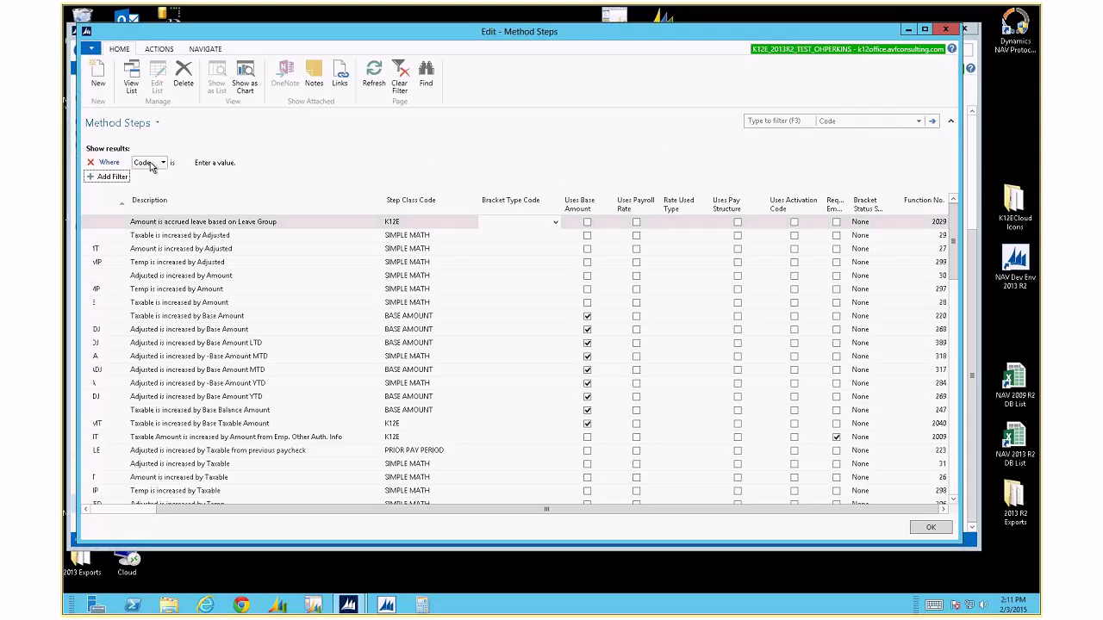
{"action": "left_click", "coordinate": [150, 163]}
{"action": "left_click", "coordinate": [188, 253]}
{"action": "left_click", "coordinate": [297, 164]}
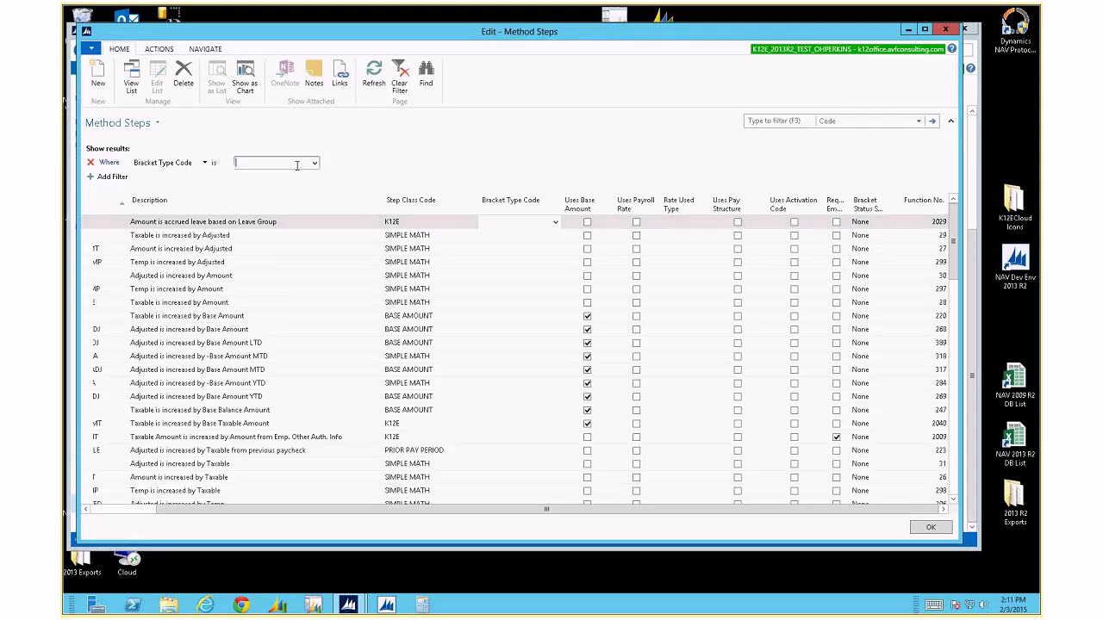
{"action": "type", "text": "<>''"}
{"action": "key", "text": "Tab"}
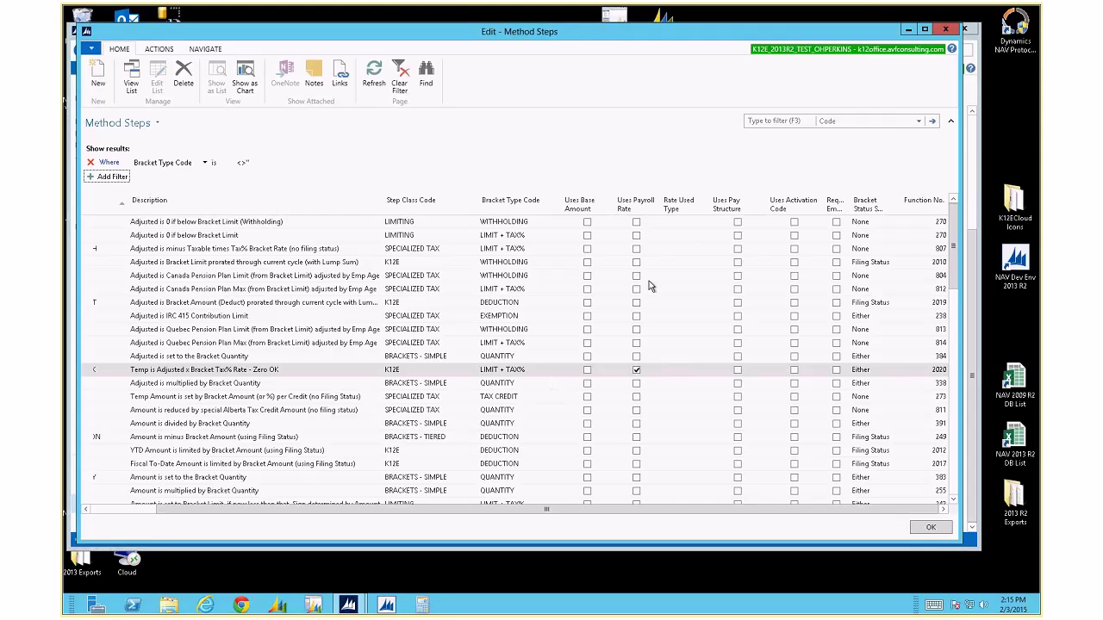
{"action": "scroll", "coordinate": [612, 344], "scroll_direction": "down", "scroll_amount": 7}
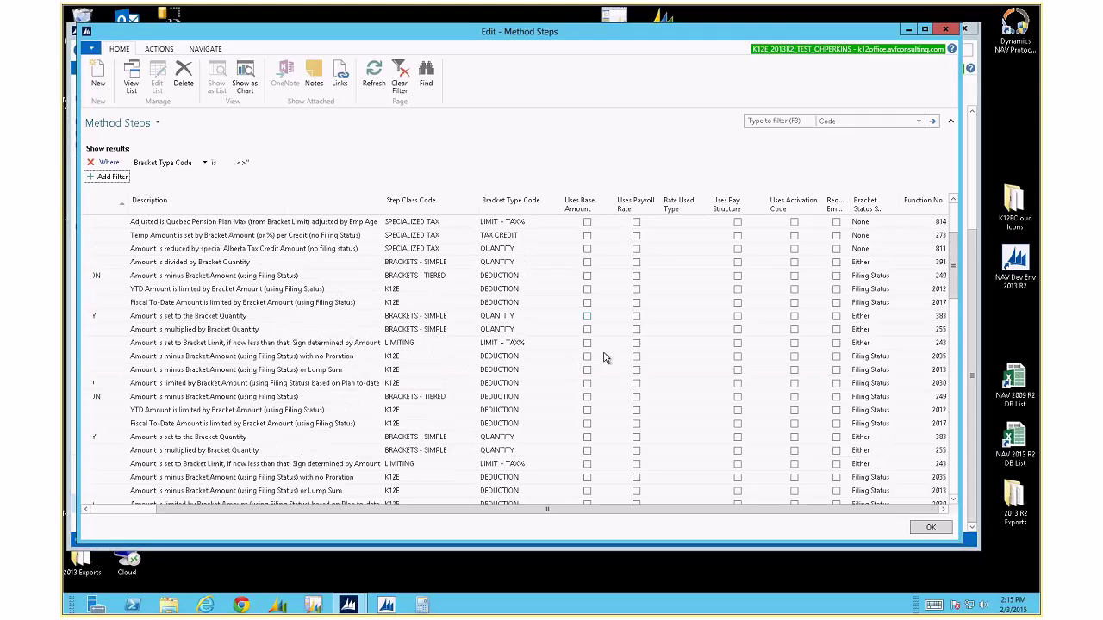
Replace the Bracket Type Code filter with one showing method steps where Uses Payroll Rate is Yes.
{"action": "left_click", "coordinate": [91, 163]}
{"action": "left_click", "coordinate": [112, 163]}
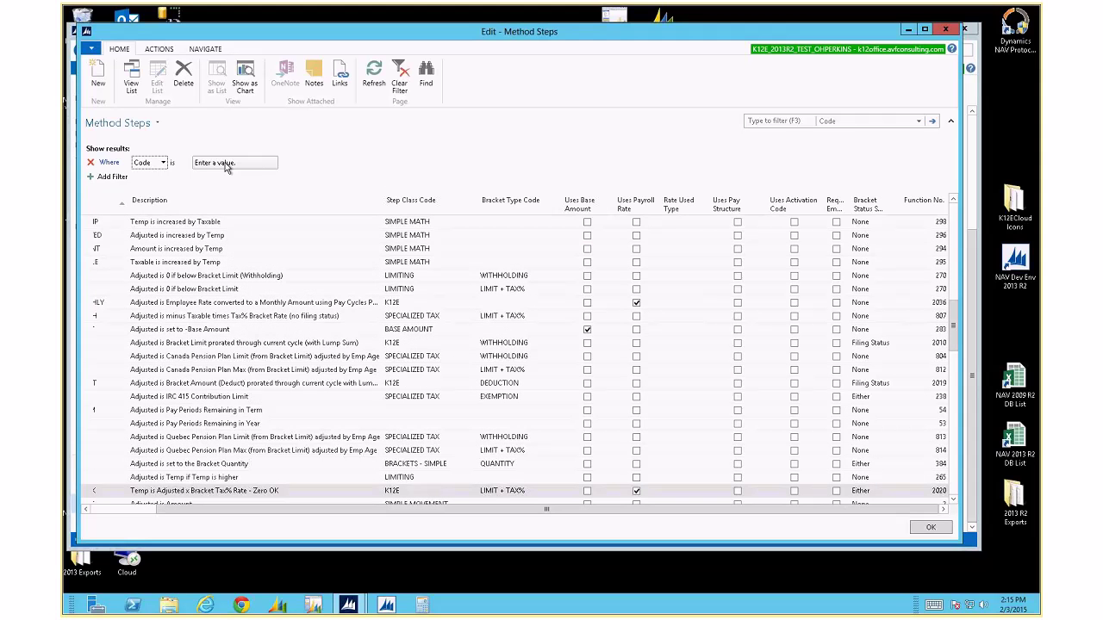
{"action": "left_click", "coordinate": [155, 162]}
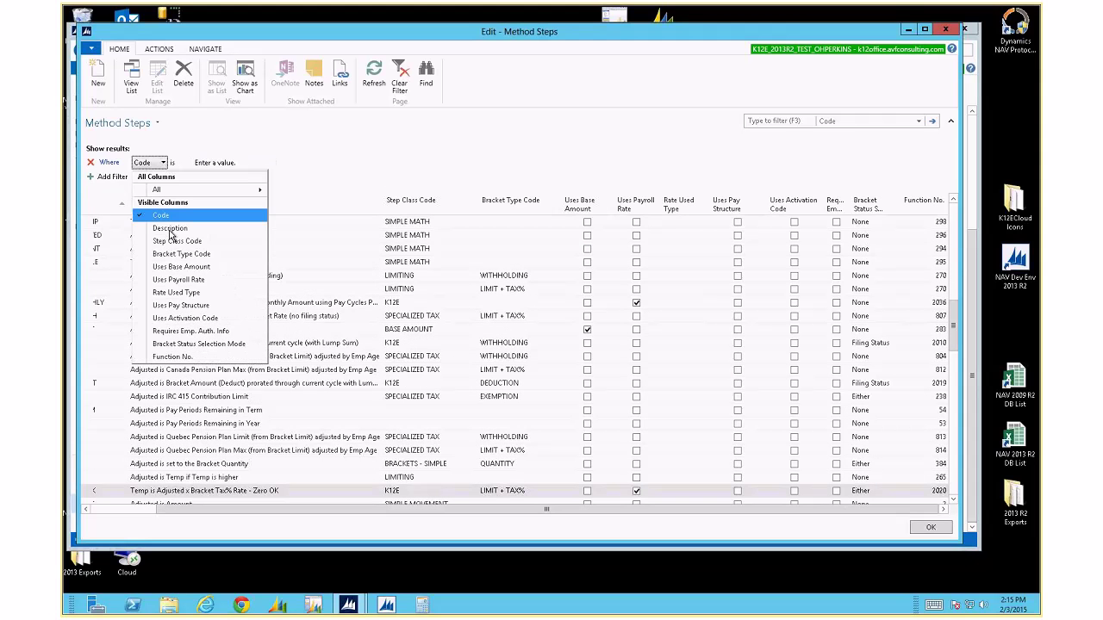
{"action": "left_click", "coordinate": [185, 280]}
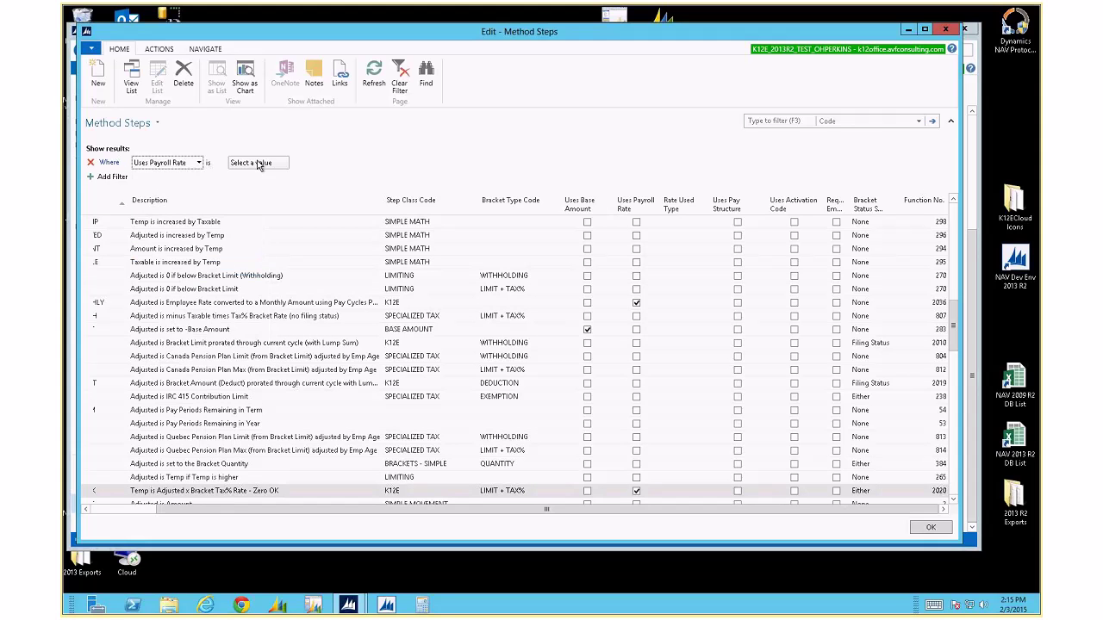
{"action": "left_click", "coordinate": [255, 166]}
{"action": "left_click", "coordinate": [283, 163]}
{"action": "left_click", "coordinate": [255, 186]}
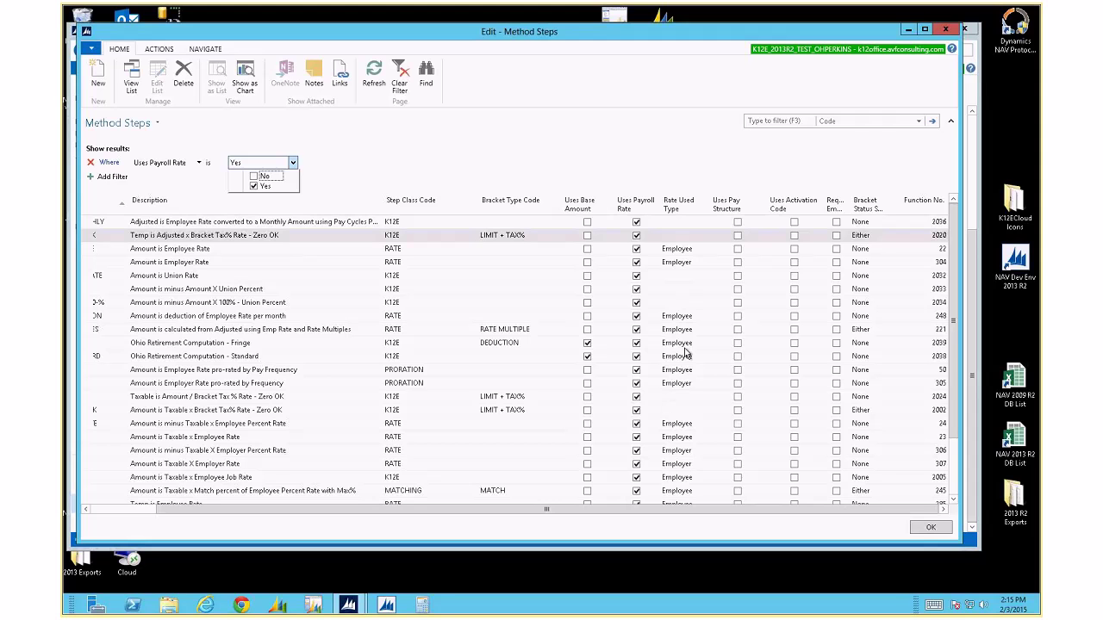
Look through the payroll-rate method steps and highlight AMOUNT IS EMP RATE and AMOUNT IS ER RATE to examine them.
{"action": "scroll", "coordinate": [685, 354], "scroll_direction": "down", "scroll_amount": 2}
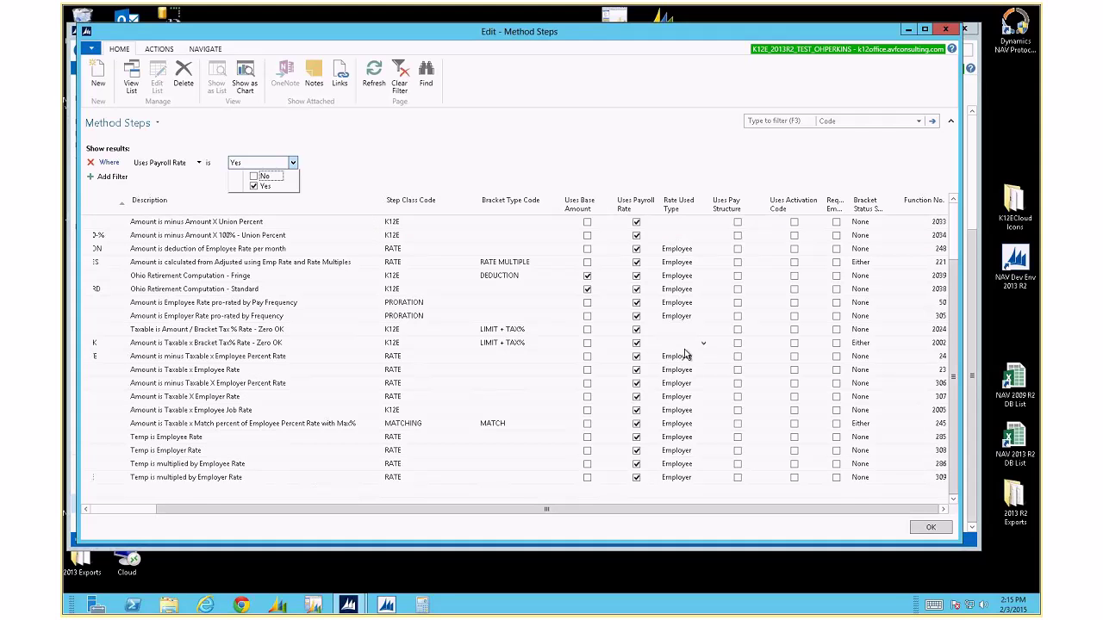
{"action": "scroll", "coordinate": [685, 354], "scroll_direction": "up", "scroll_amount": 2}
{"action": "scroll", "coordinate": [685, 354], "scroll_direction": "down", "scroll_amount": 2}
{"action": "scroll", "coordinate": [550, 368], "scroll_direction": "up", "scroll_amount": 2}
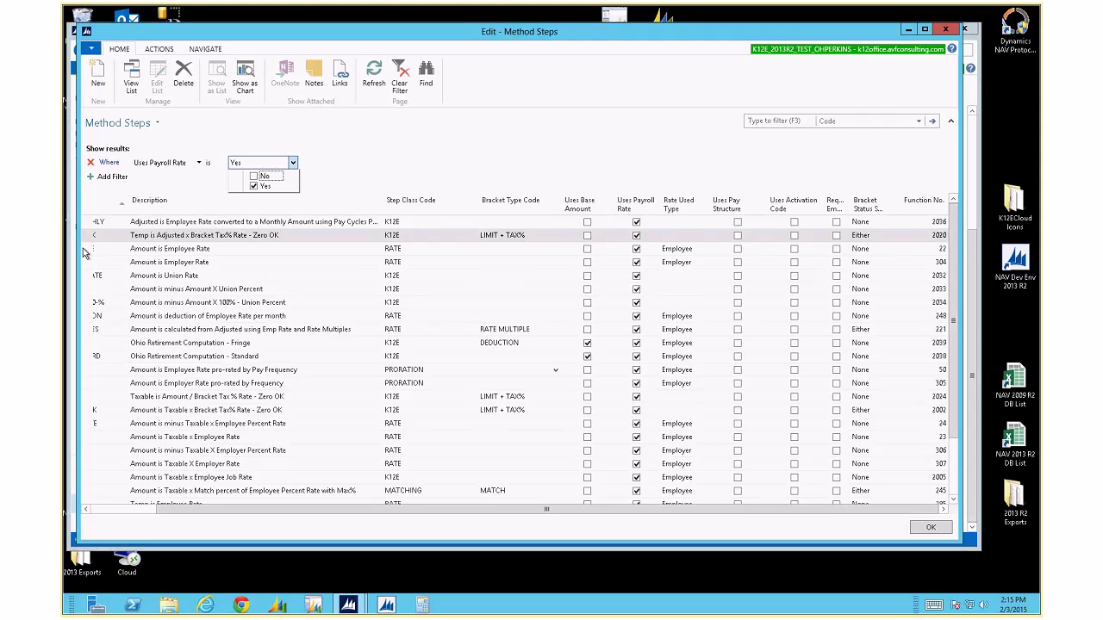
{"action": "left_click", "coordinate": [83, 251]}
{"action": "left_click", "coordinate": [190, 264], "text": "shift"}
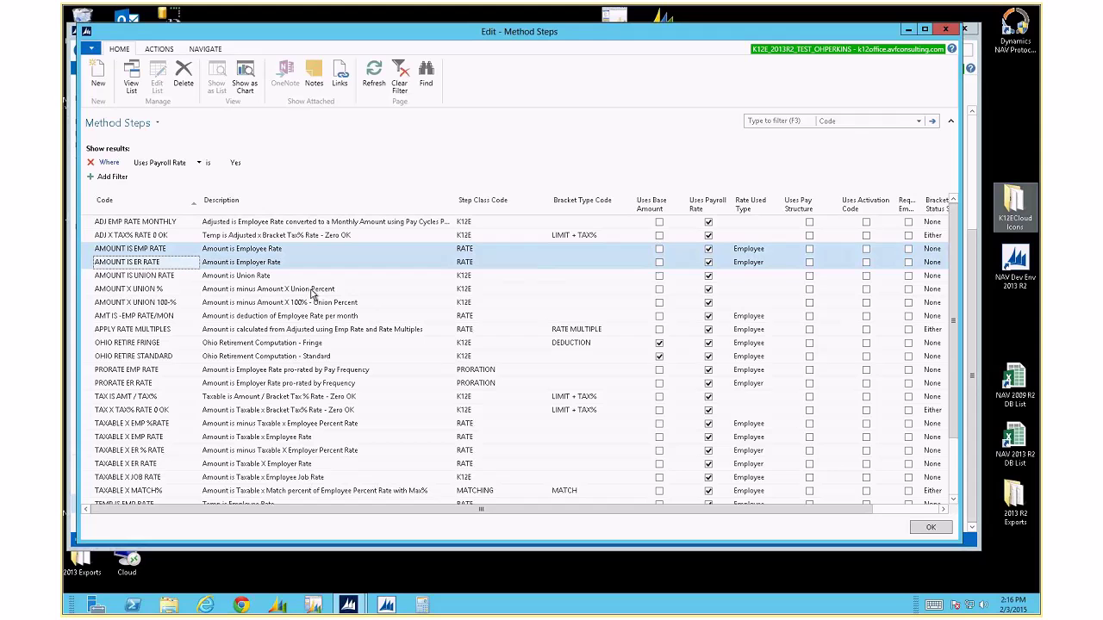
Highlight the three union rate steps from AMOUNT IS UNION RATE to AMOUNT X UNION 100-%, and examine TAX IS AMT / TAX%.
{"action": "left_click", "coordinate": [90, 281]}
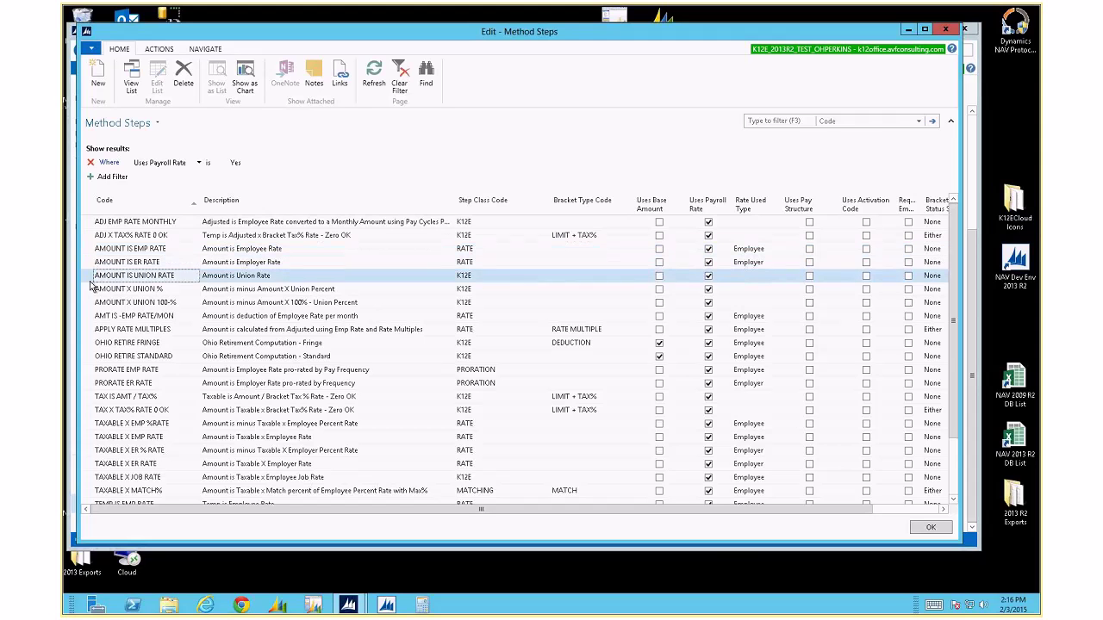
{"action": "left_click_drag", "start_coordinate": [90, 287], "coordinate": [89, 307]}
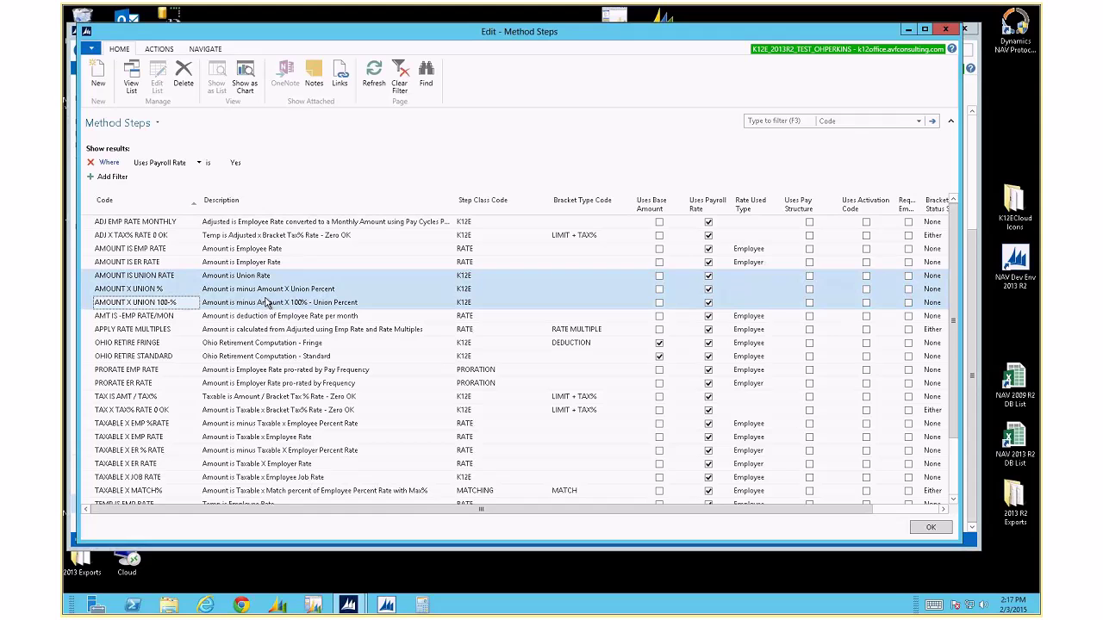
{"action": "left_click", "coordinate": [239, 398]}
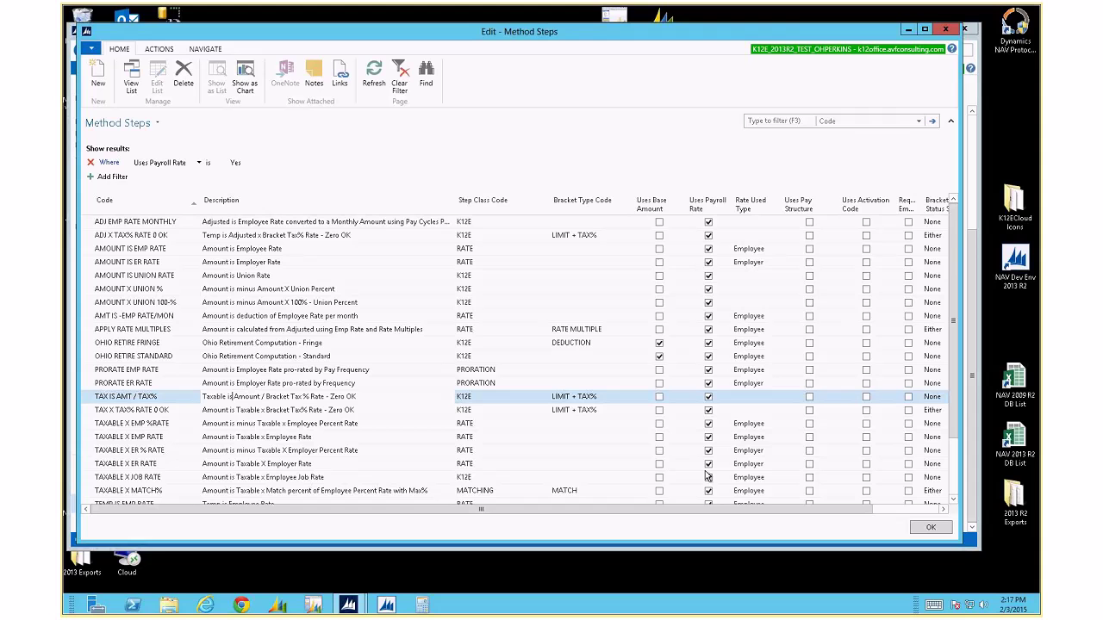
Customize the Method Steps list to remove the Uses Pay Structure and Uses Activation Code columns.
{"action": "left_click_drag", "start_coordinate": [671, 512], "coordinate": [737, 508]}
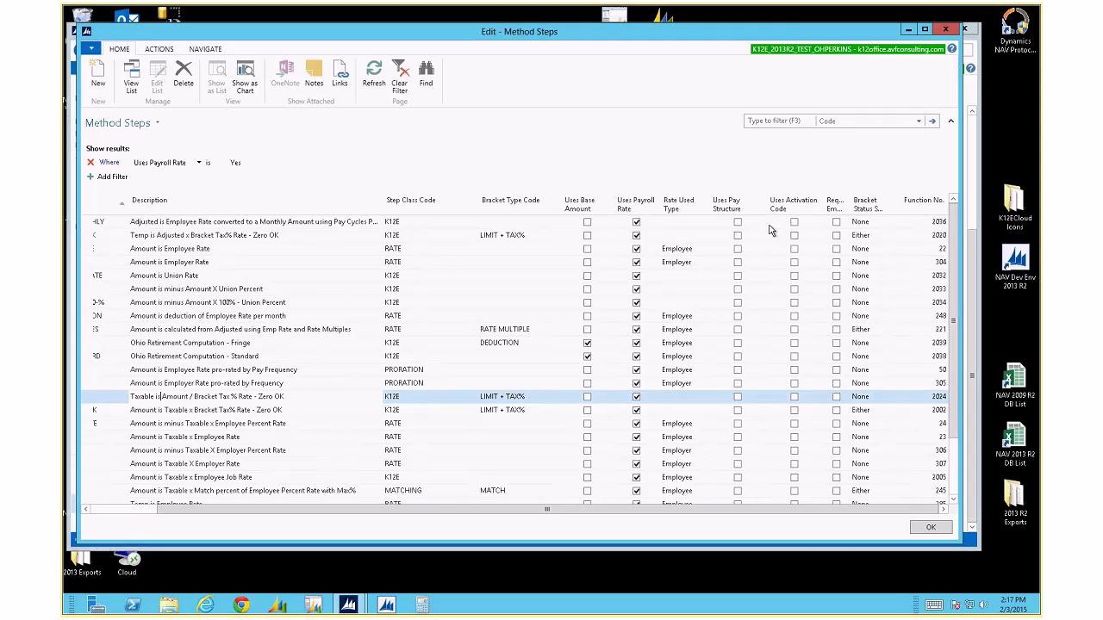
{"action": "right_click", "coordinate": [723, 208]}
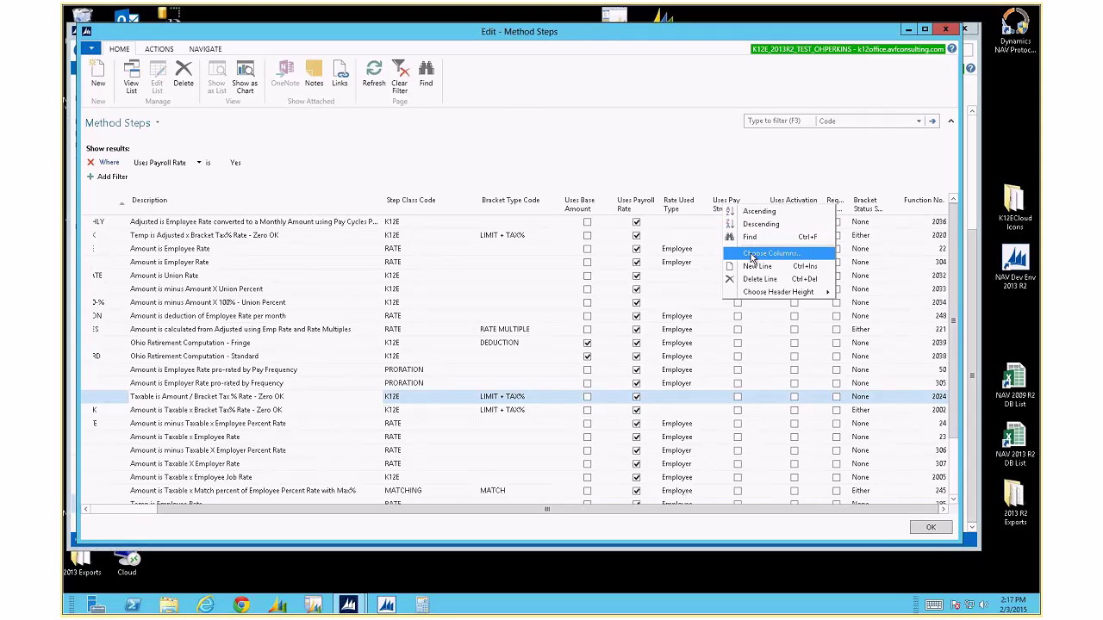
{"action": "left_click", "coordinate": [751, 252]}
{"action": "left_click", "coordinate": [579, 199]}
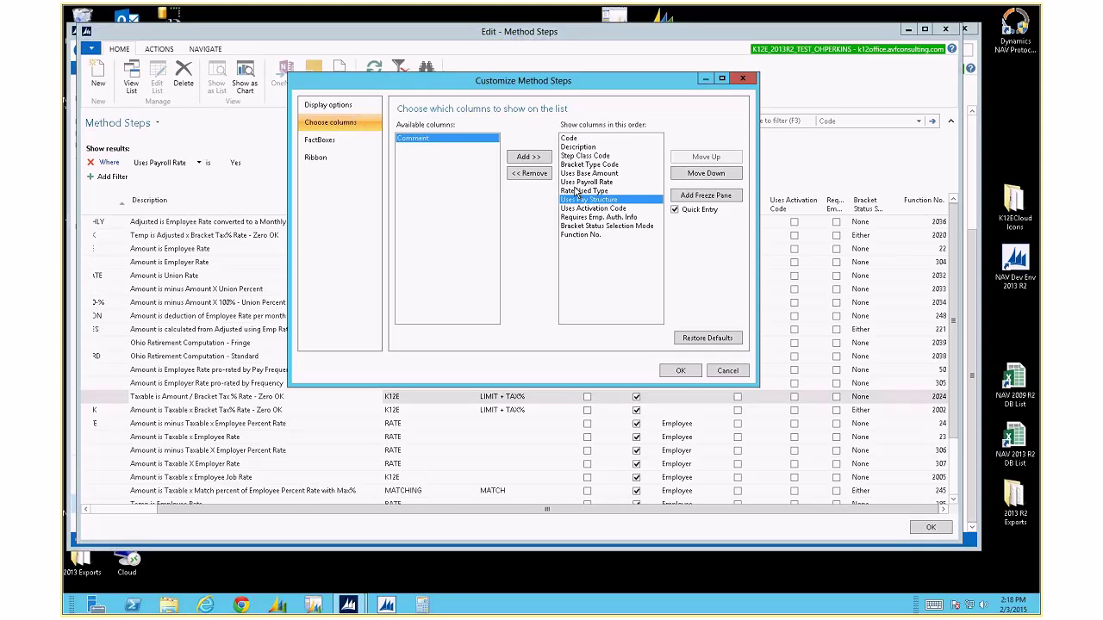
{"action": "left_click", "coordinate": [529, 174]}
{"action": "left_click", "coordinate": [529, 173]}
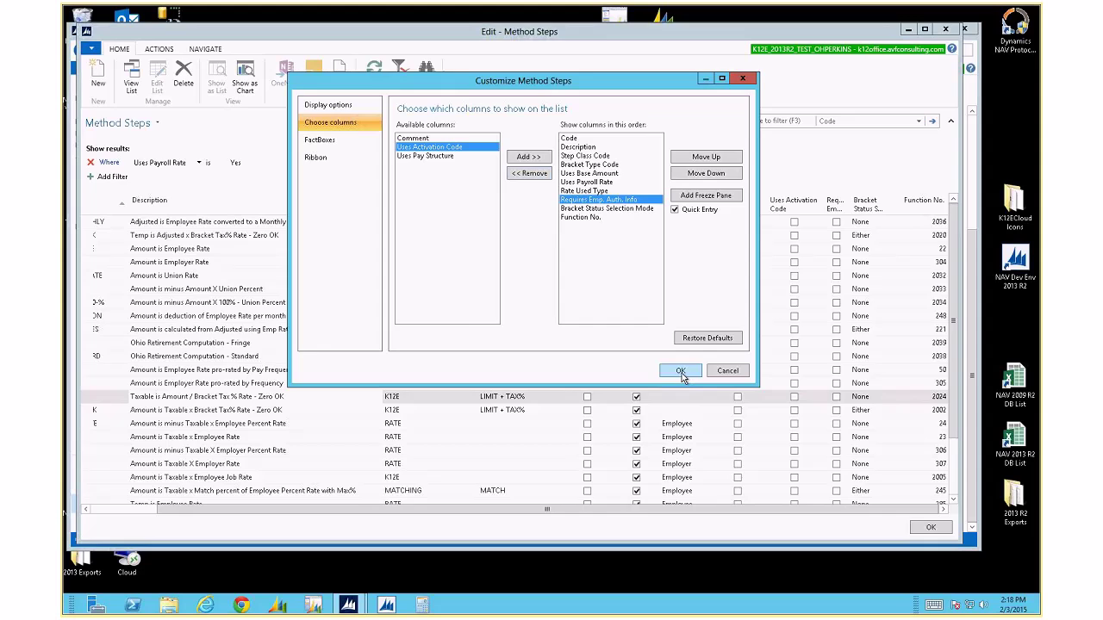
{"action": "left_click", "coordinate": [681, 371]}
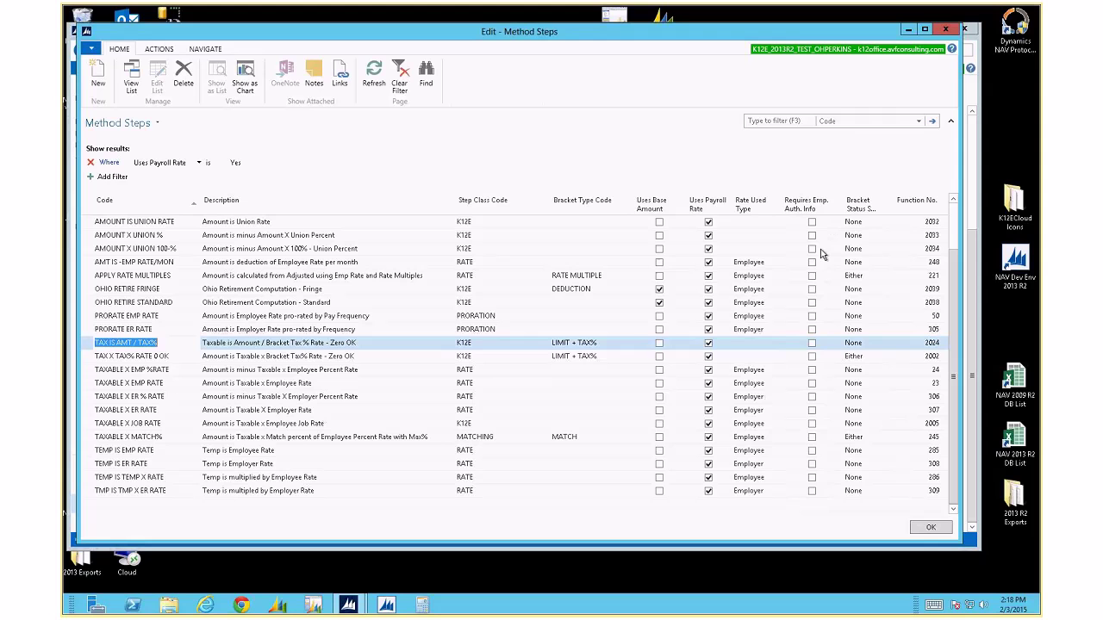
Replace the Uses Payroll Rate filter with one showing method steps where Requires Emp. Auth. Info is Yes.
{"action": "left_click", "coordinate": [91, 162]}
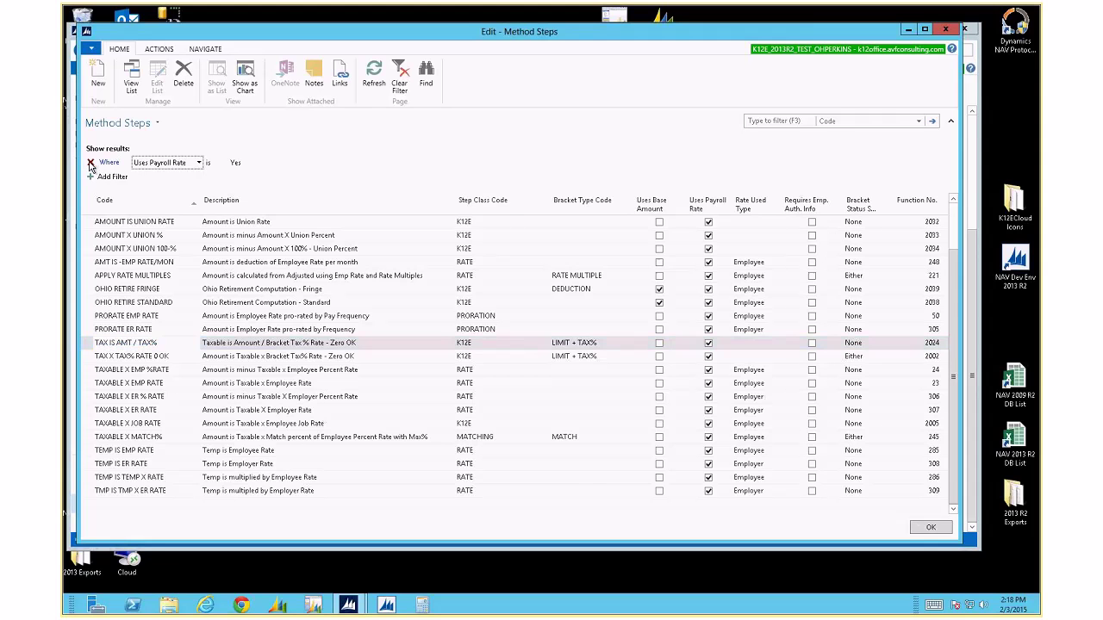
{"action": "left_click", "coordinate": [112, 163]}
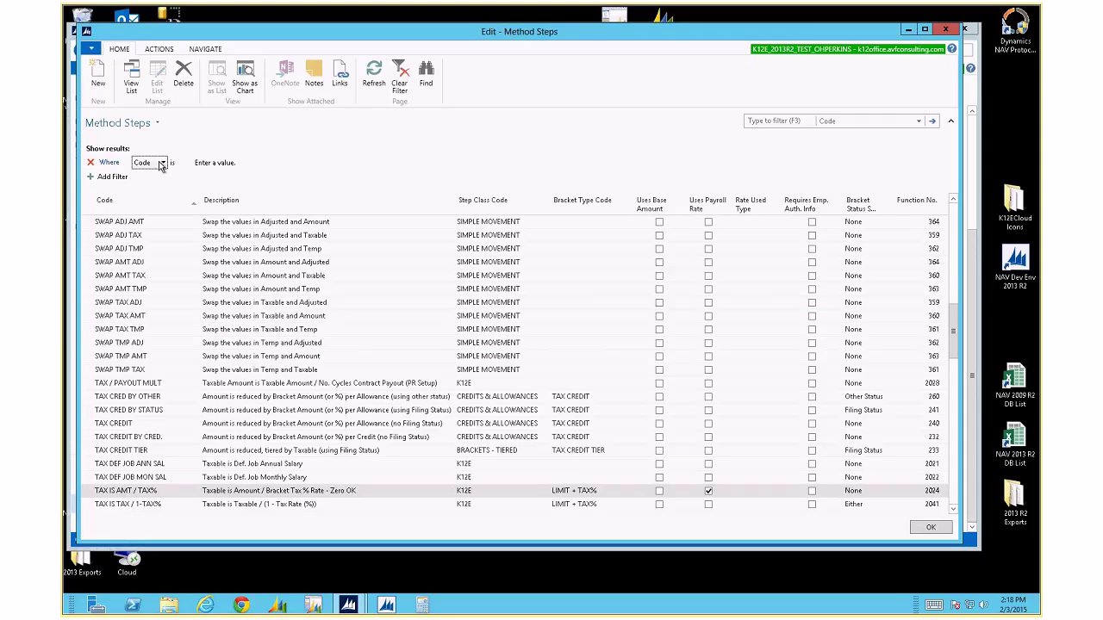
{"action": "left_click", "coordinate": [161, 164]}
{"action": "left_click", "coordinate": [185, 301]}
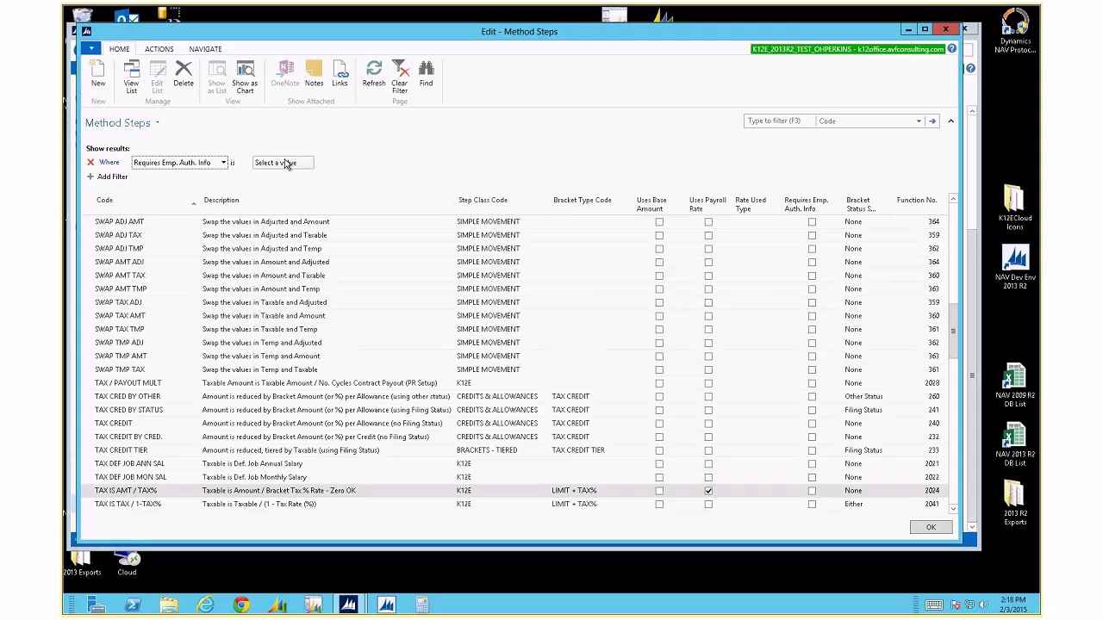
{"action": "left_click", "coordinate": [287, 164]}
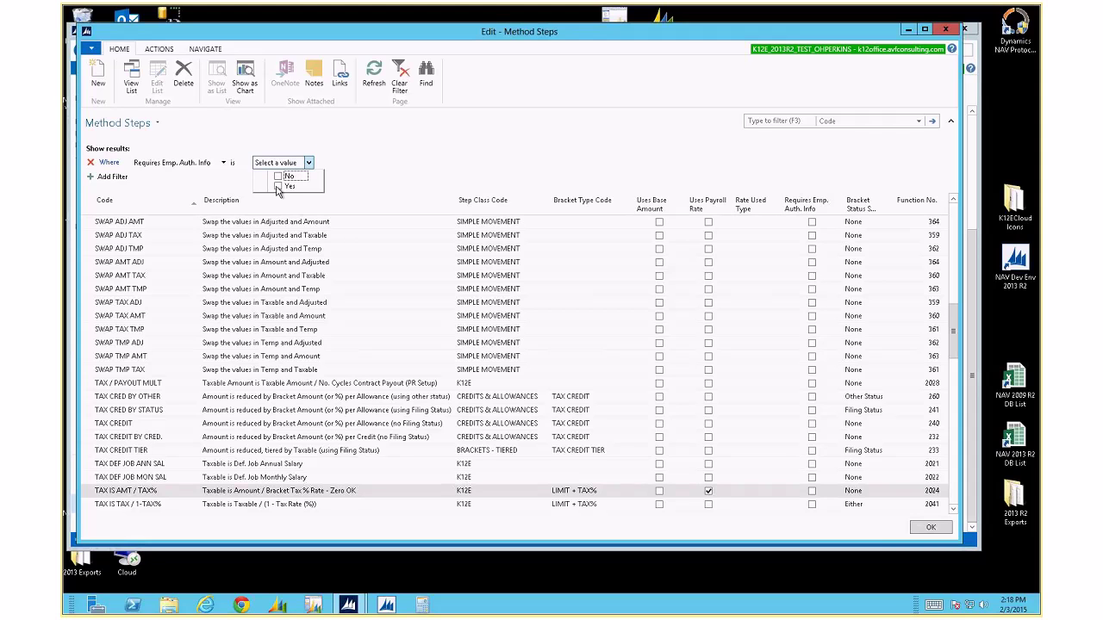
{"action": "left_click", "coordinate": [277, 186]}
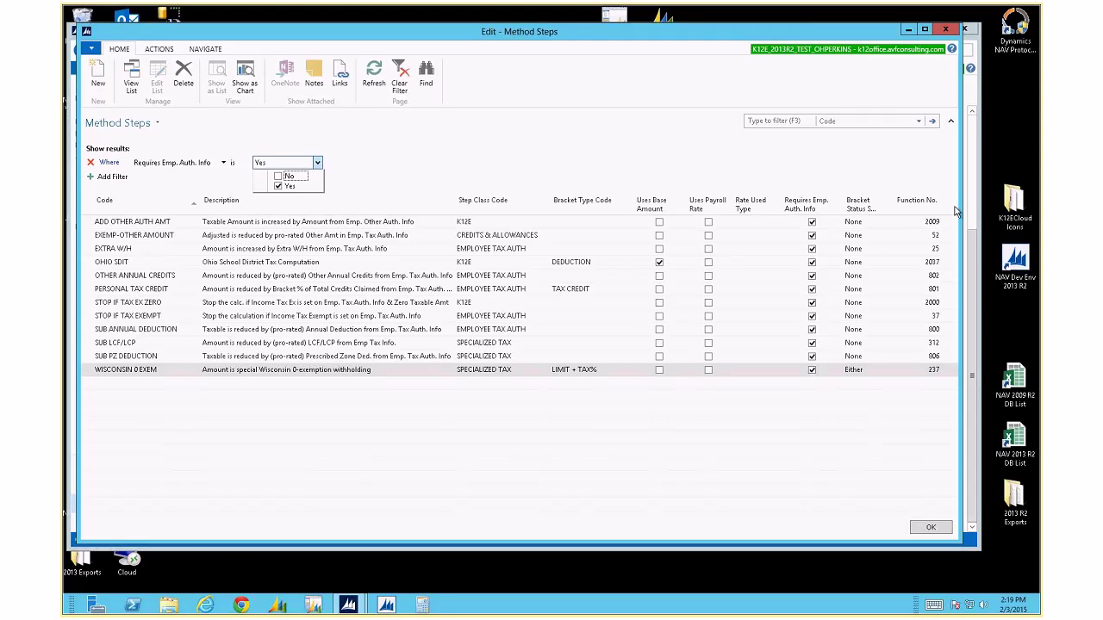
Sort the method steps by bracket status, and customize the list to remove the Bracket Status Selection Mode column.
{"action": "left_click", "coordinate": [862, 208]}
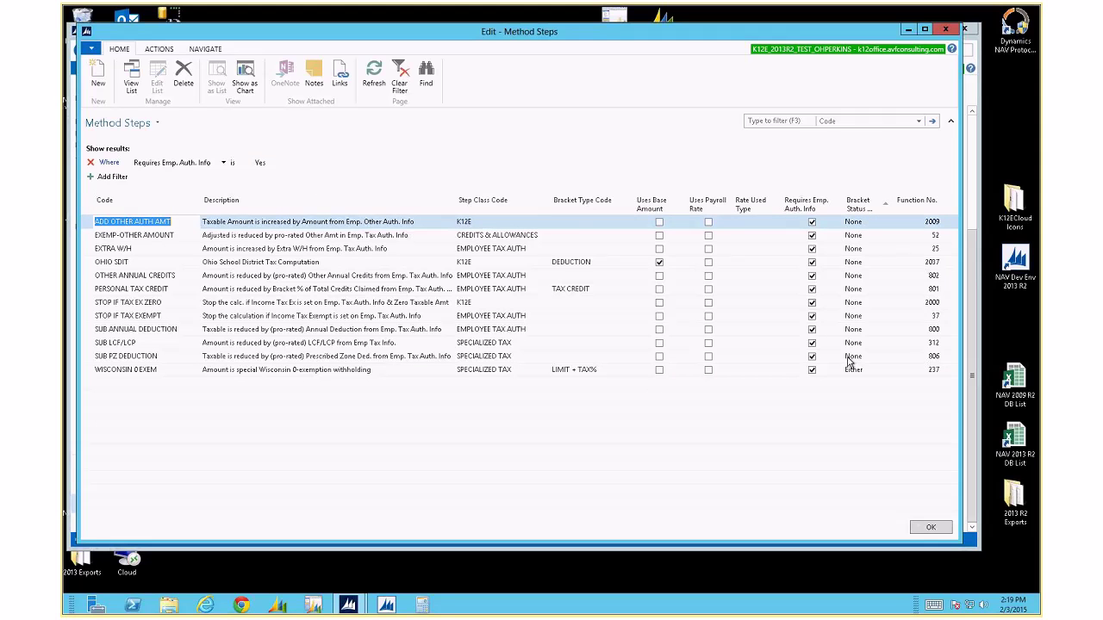
{"action": "right_click", "coordinate": [579, 200]}
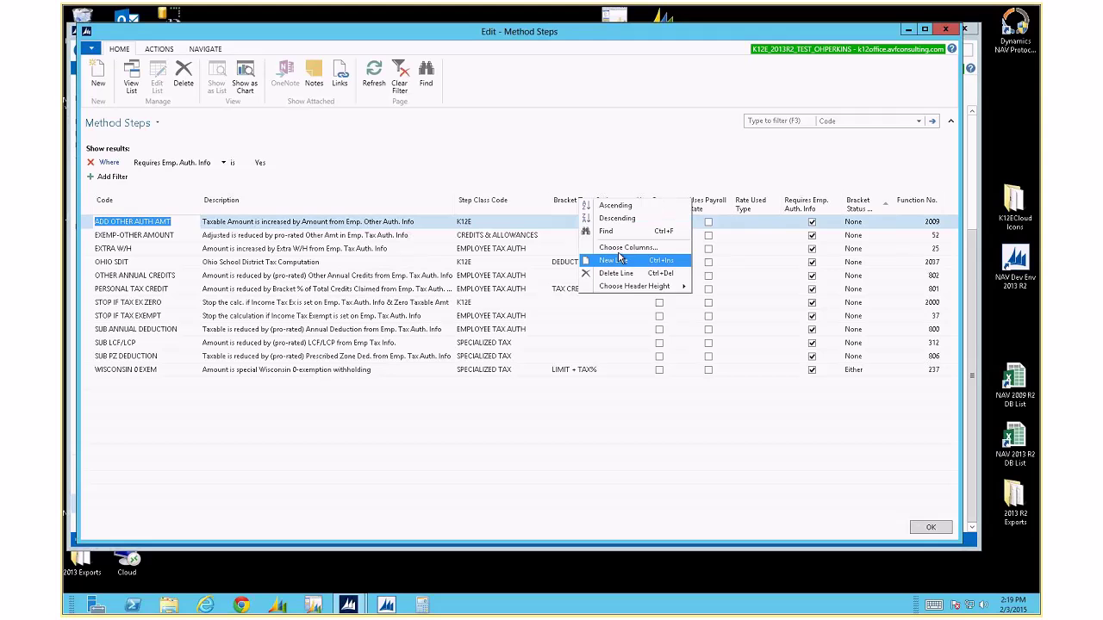
{"action": "left_click", "coordinate": [619, 249]}
{"action": "left_click", "coordinate": [595, 209]}
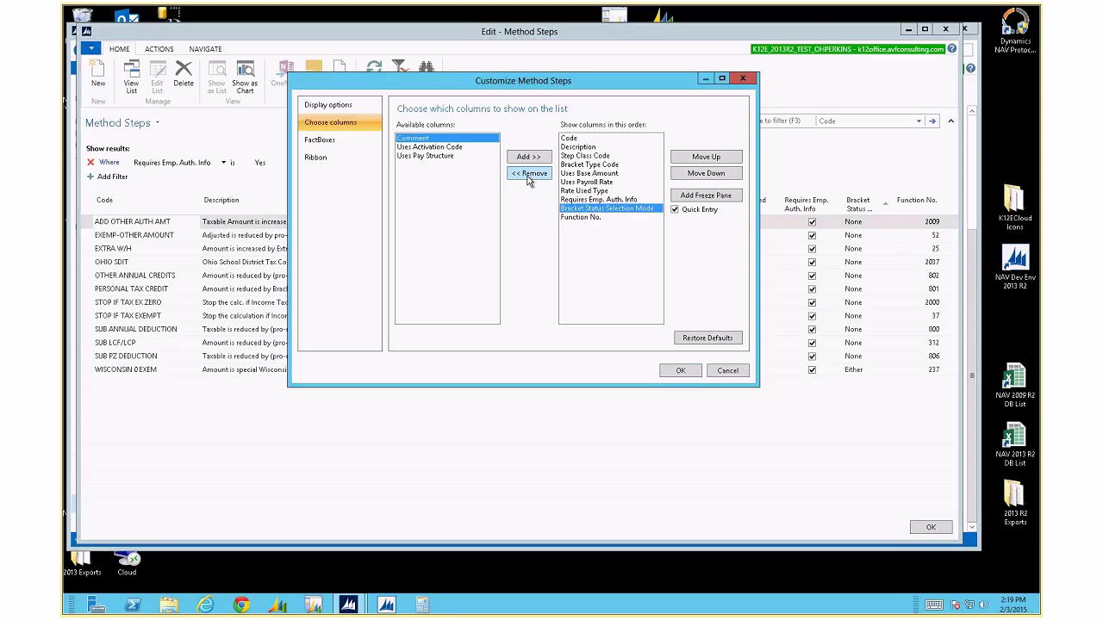
{"action": "left_click", "coordinate": [679, 370]}
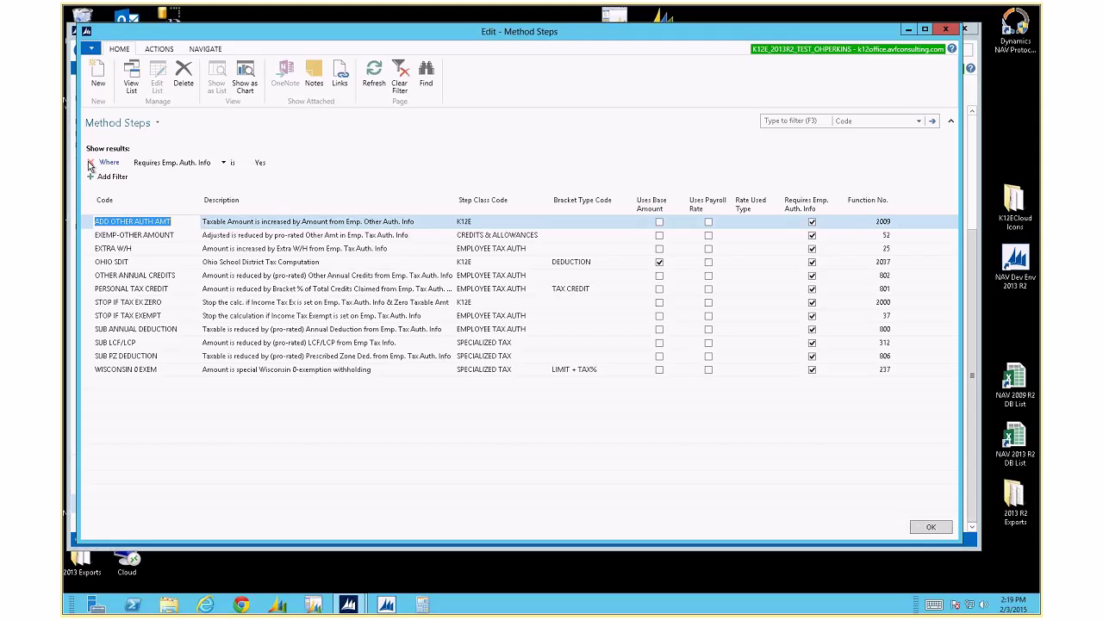
Replace the Requires Emp. Auth. Info filter with a Function No. filter of 2000.. on the method steps.
{"action": "left_click", "coordinate": [89, 163]}
{"action": "left_click", "coordinate": [107, 163]}
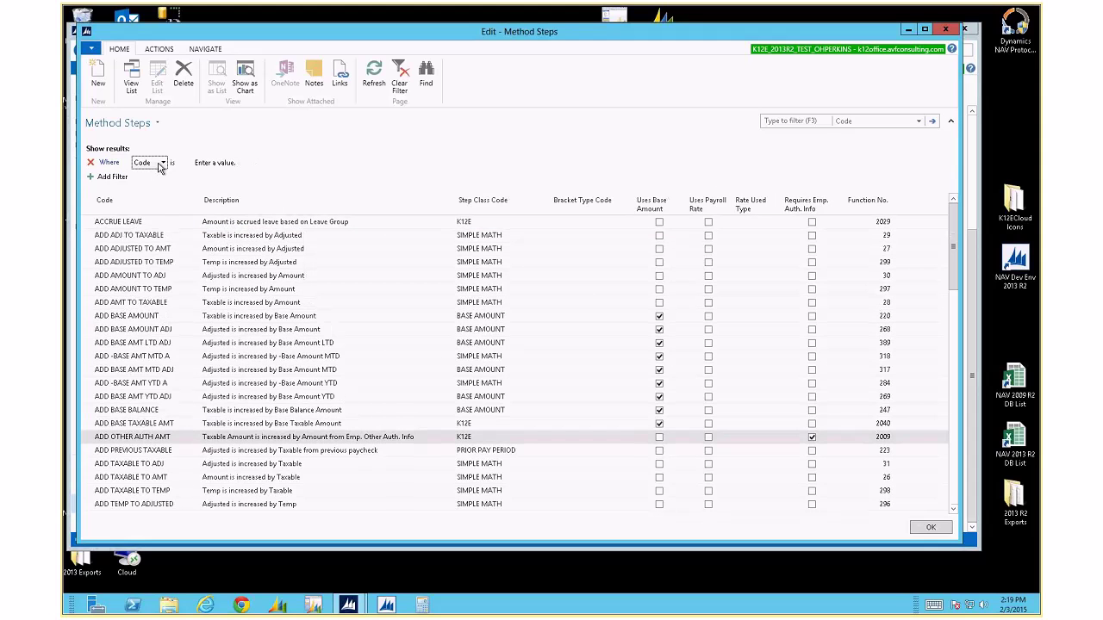
{"action": "left_click", "coordinate": [162, 162]}
{"action": "left_click", "coordinate": [172, 318]}
{"action": "left_click", "coordinate": [249, 162]}
{"action": "type", "text": "200"}
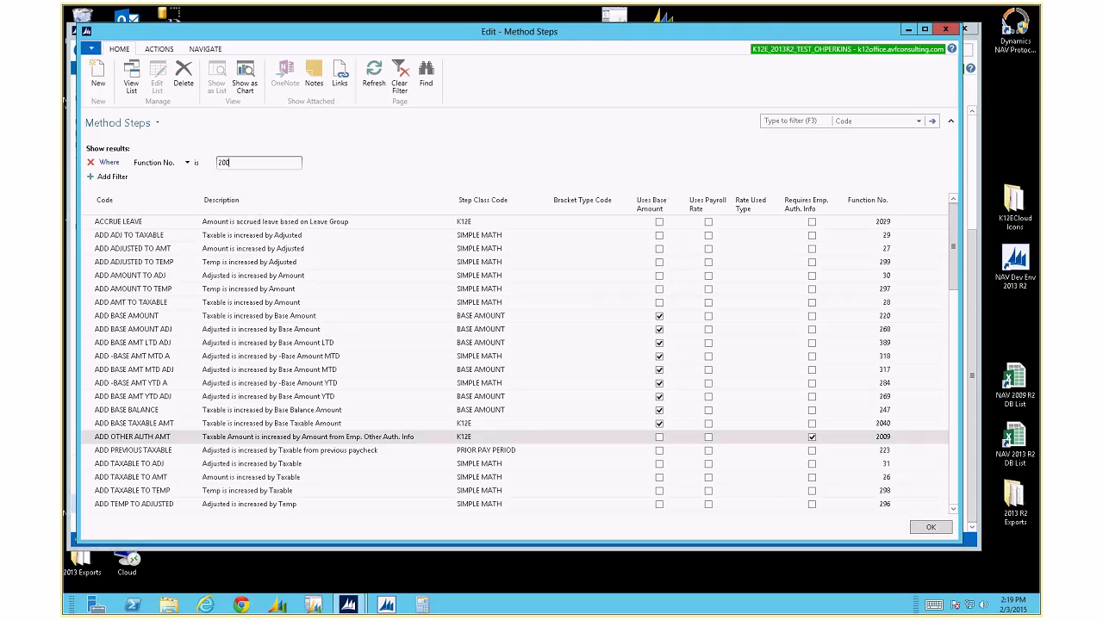
{"action": "type", "text": "0.."}
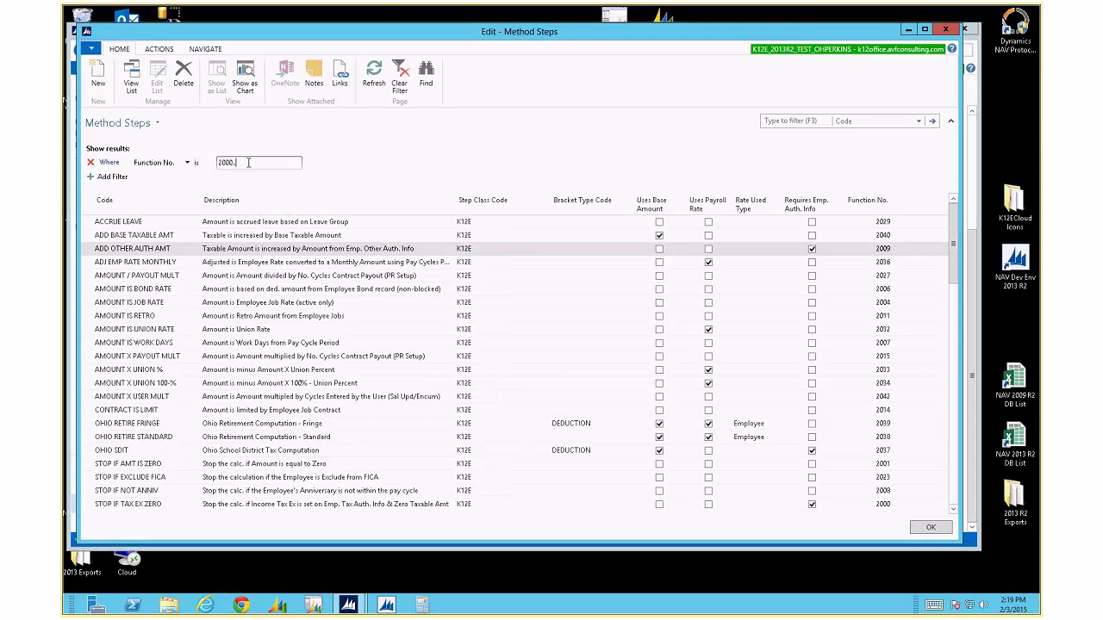
{"action": "key", "text": "Return"}
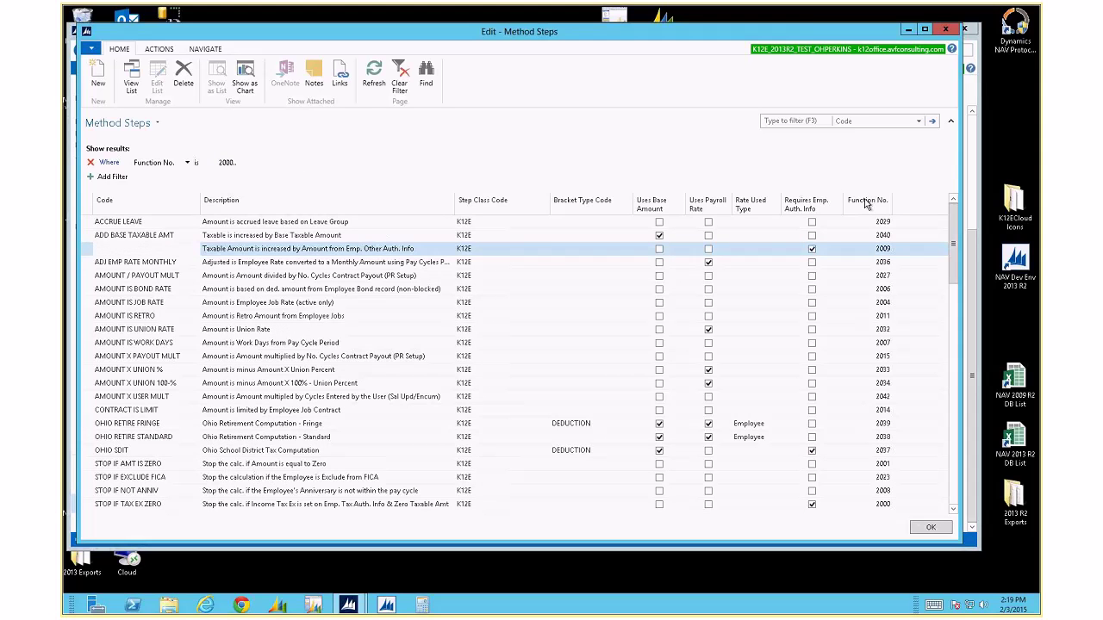
Sort the filtered method steps by Function No. and look through them, selecting the ACCRUE LEAVE description.
{"action": "left_click", "coordinate": [866, 203]}
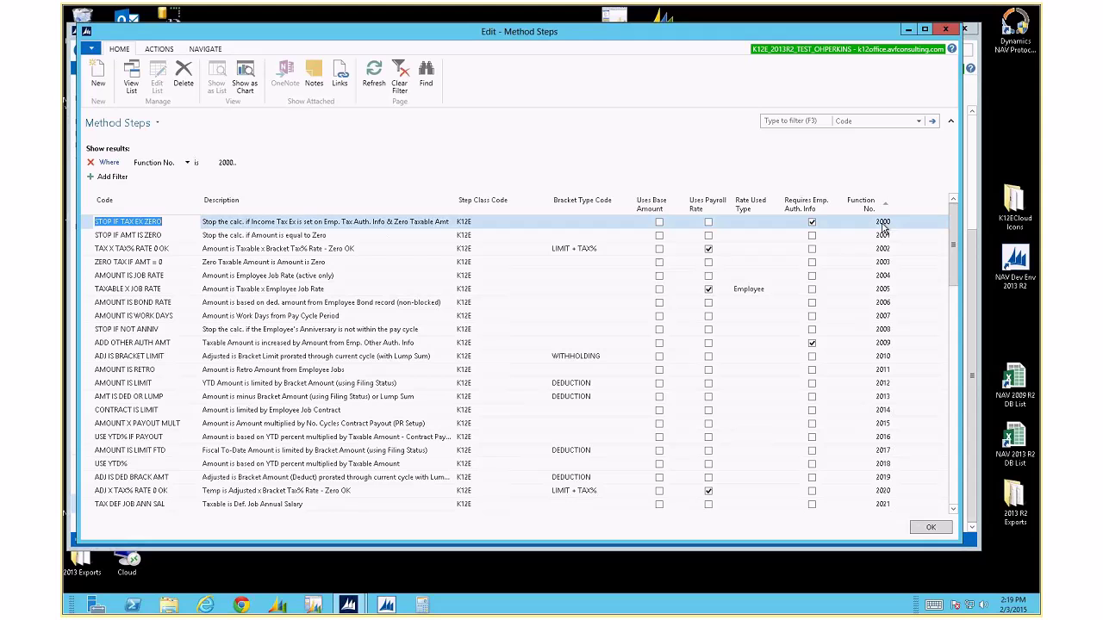
{"action": "scroll", "coordinate": [883, 227], "scroll_direction": "down", "scroll_amount": 7}
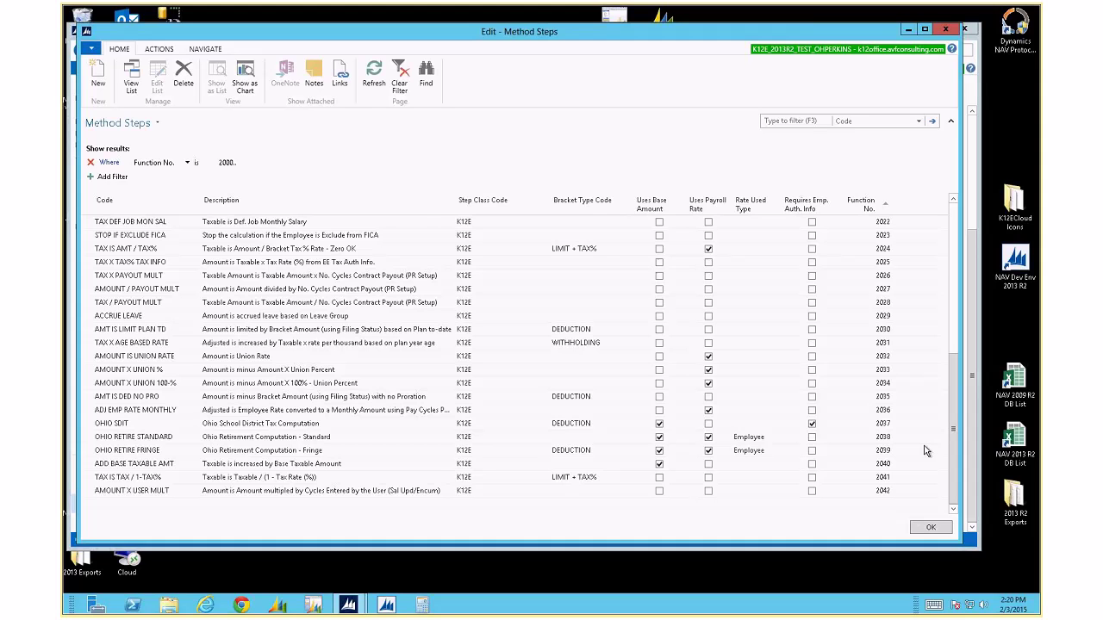
{"action": "scroll", "coordinate": [925, 451], "scroll_direction": "up", "scroll_amount": 8}
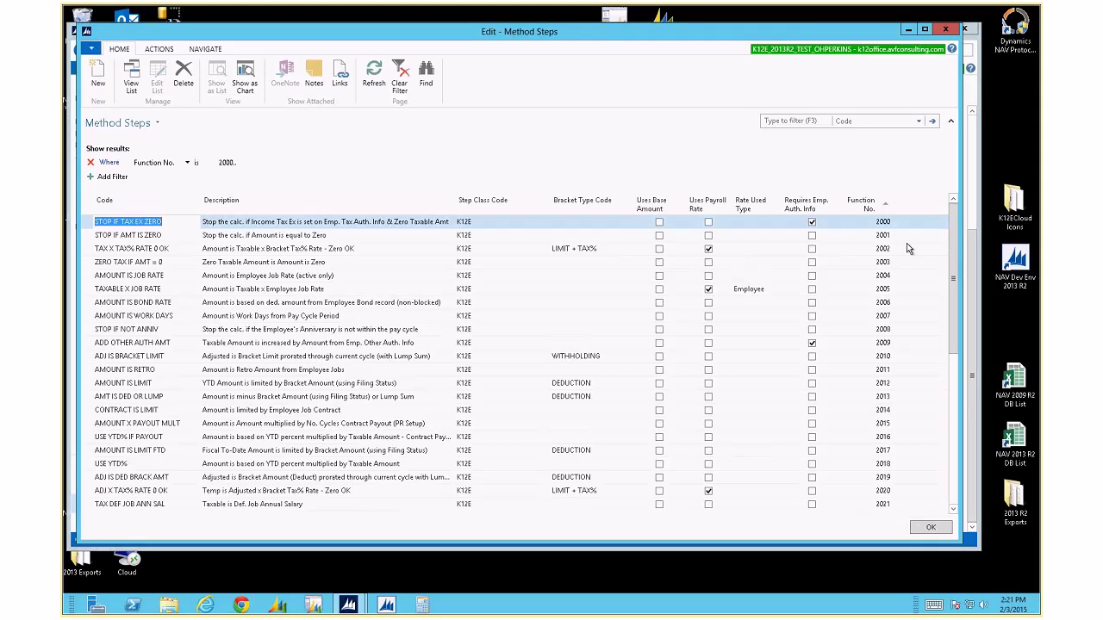
{"action": "left_click_drag", "start_coordinate": [955, 342], "coordinate": [944, 496]}
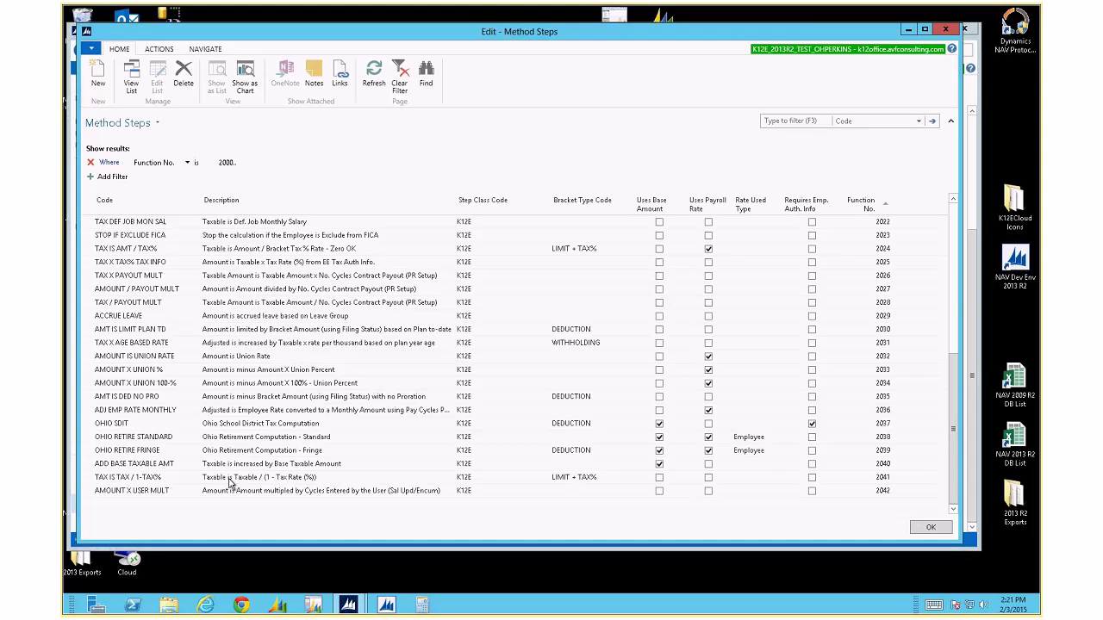
{"action": "left_click", "coordinate": [266, 316]}
Remove the Function No. filter and look back through the lower-numbered specialized tax, exception and swap method steps.
{"action": "left_click", "coordinate": [90, 162]}
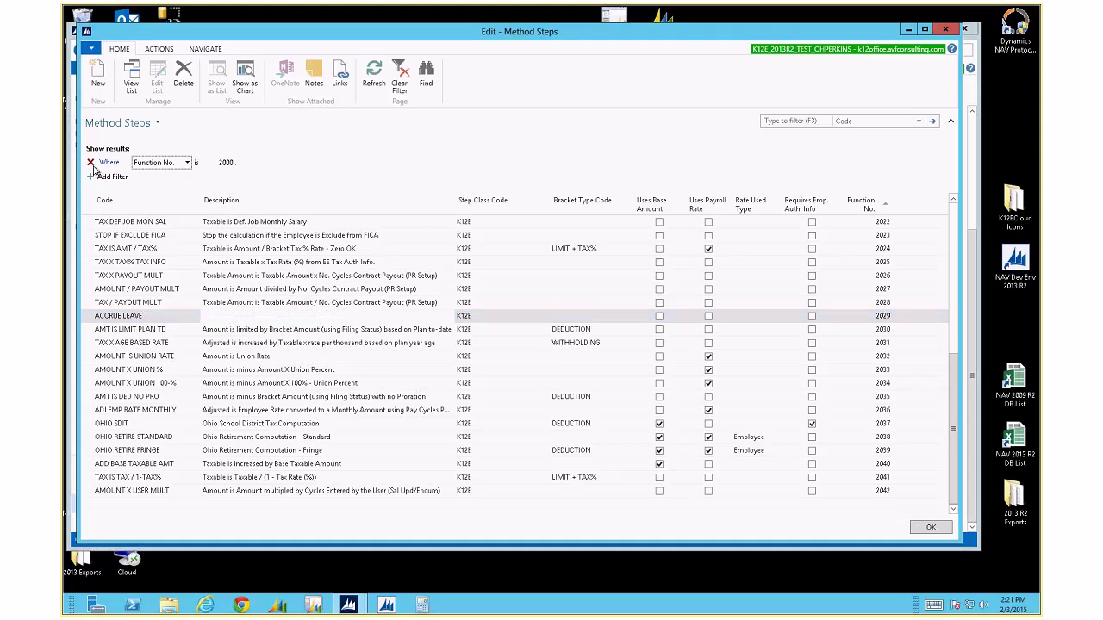
{"action": "scroll", "coordinate": [219, 268], "scroll_direction": "up", "scroll_amount": 5}
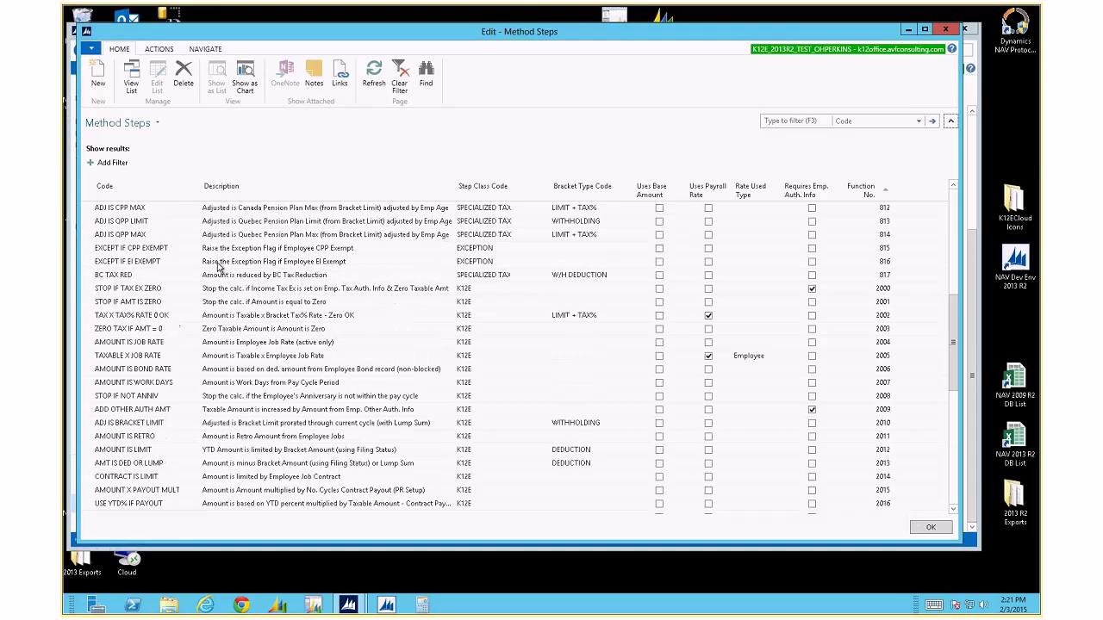
{"action": "scroll", "coordinate": [219, 267], "scroll_direction": "up", "scroll_amount": 5}
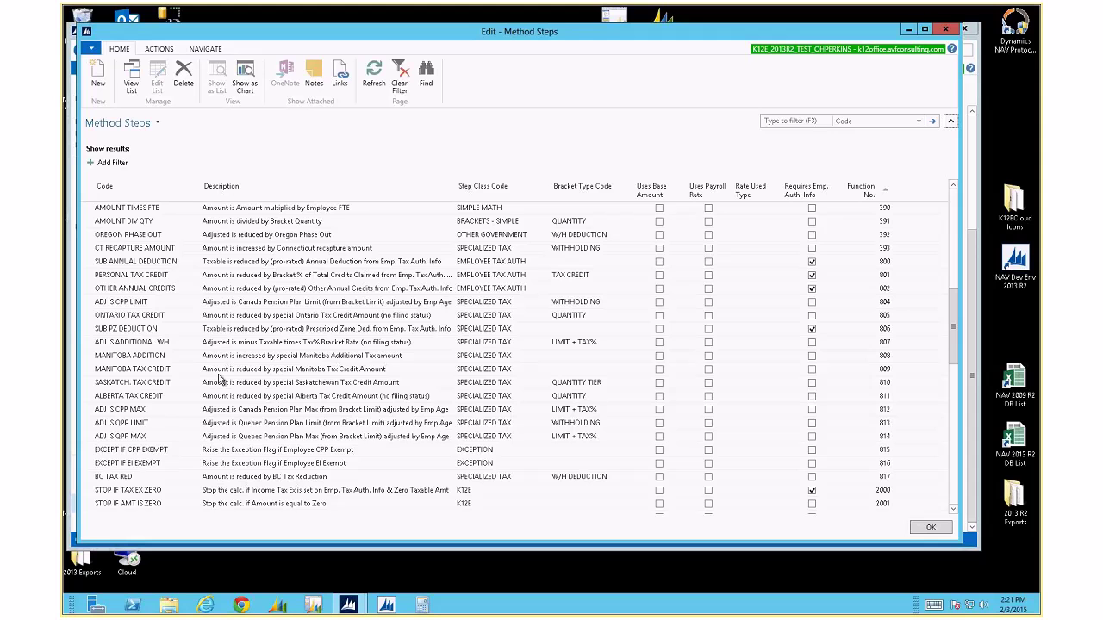
{"action": "scroll", "coordinate": [220, 379], "scroll_direction": "up", "scroll_amount": 2}
{"action": "scroll", "coordinate": [220, 379], "scroll_direction": "up", "scroll_amount": 1}
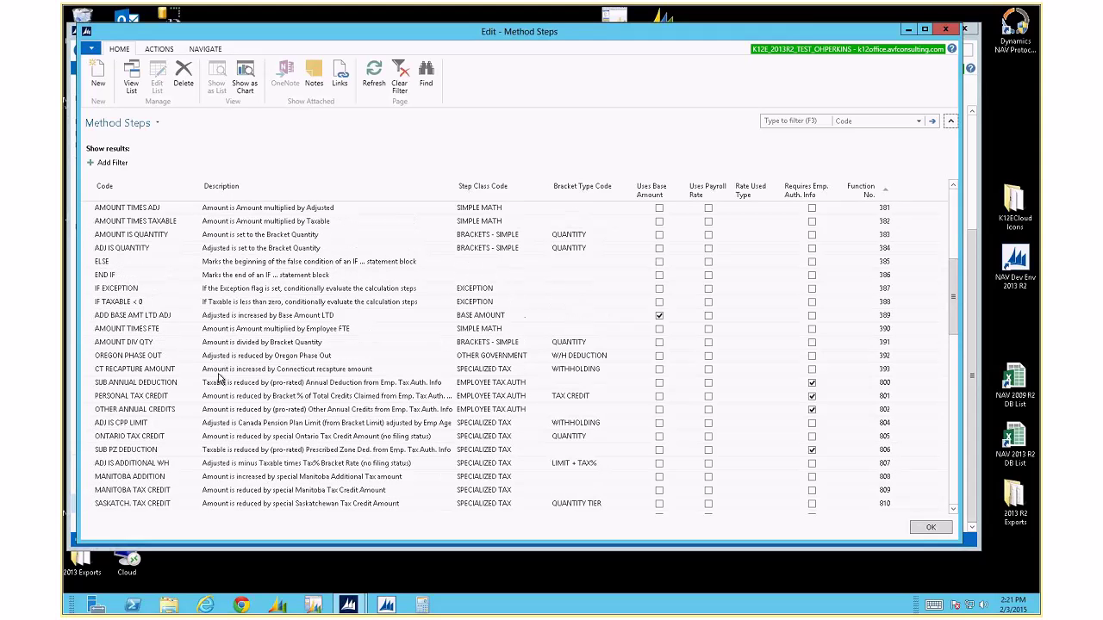
{"action": "scroll", "coordinate": [220, 379], "scroll_direction": "up", "scroll_amount": 3}
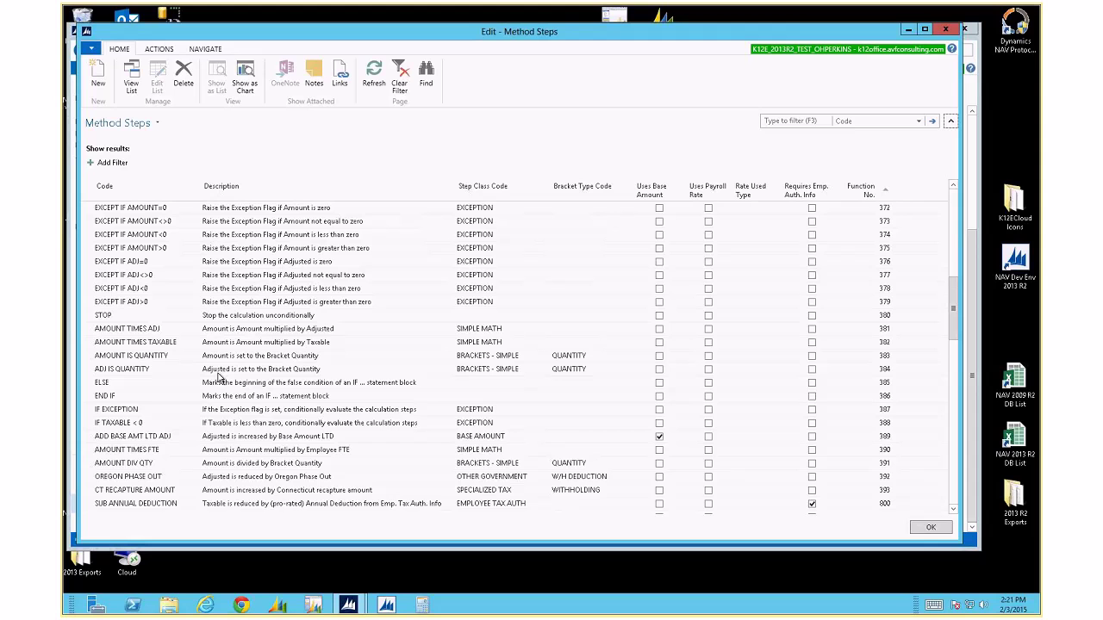
{"action": "scroll", "coordinate": [219, 379], "scroll_direction": "up", "scroll_amount": 2}
{"action": "scroll", "coordinate": [220, 377], "scroll_direction": "up", "scroll_amount": 4}
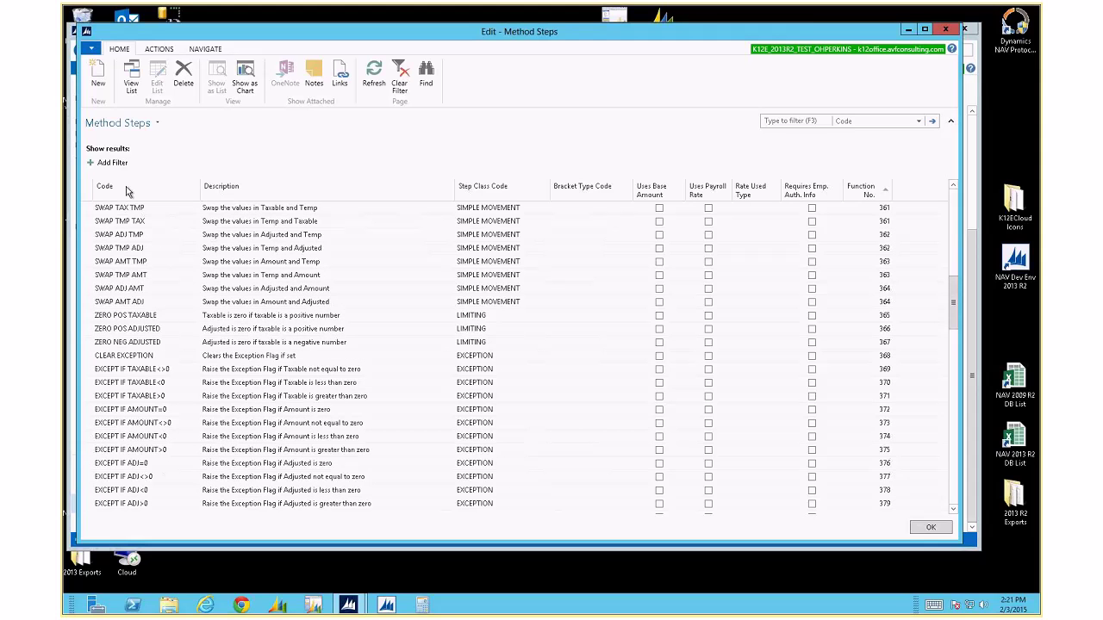
Sort the unfiltered method steps by Code and examine the entries near the end of the list.
{"action": "left_click", "coordinate": [127, 187]}
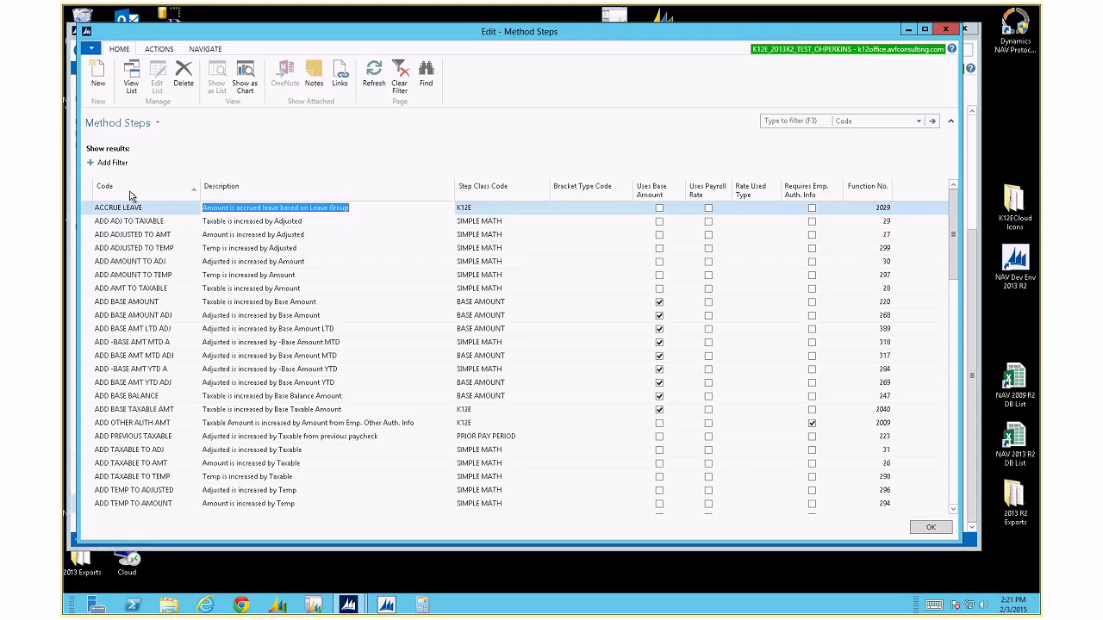
{"action": "scroll", "coordinate": [129, 196], "scroll_direction": "down", "scroll_amount": 20}
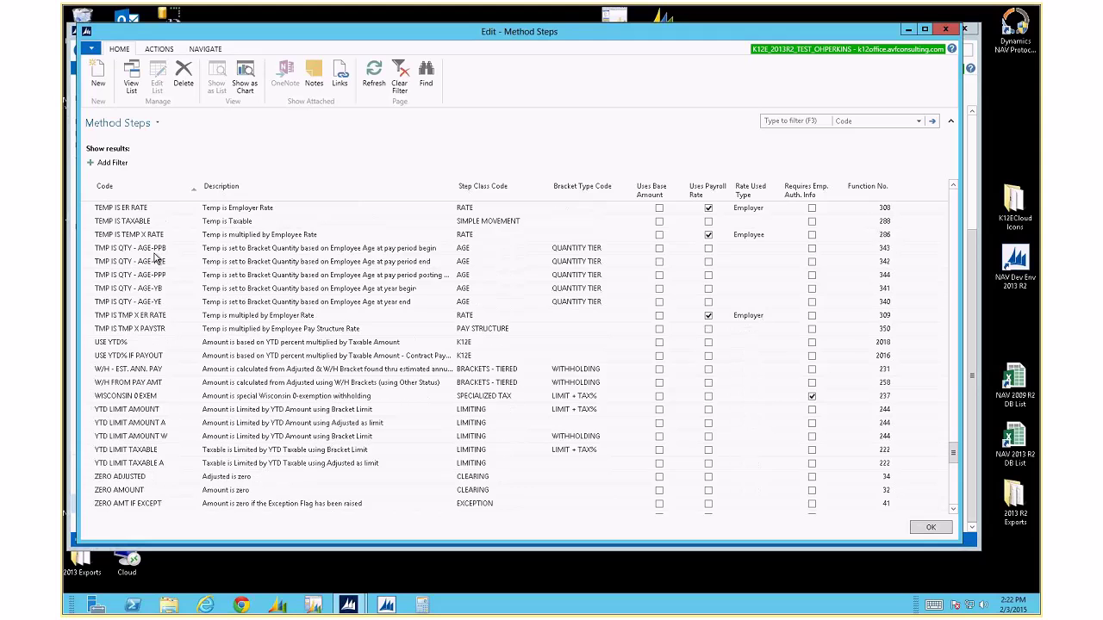
{"action": "scroll", "coordinate": [155, 256], "scroll_direction": "down", "scroll_amount": 2}
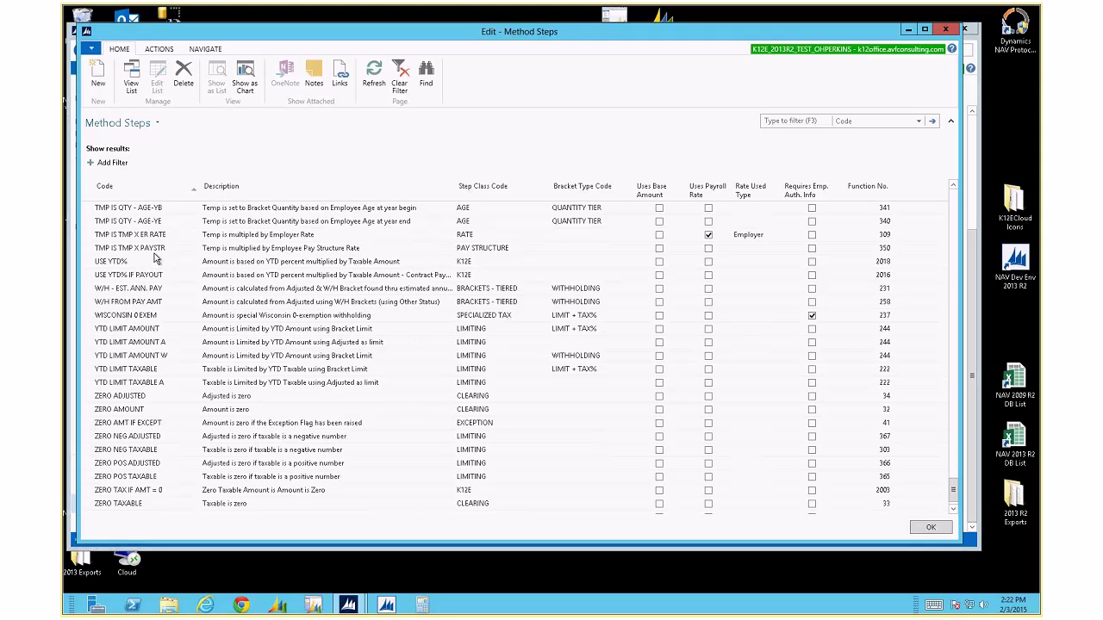
{"action": "scroll", "coordinate": [155, 257], "scroll_direction": "up", "scroll_amount": 2}
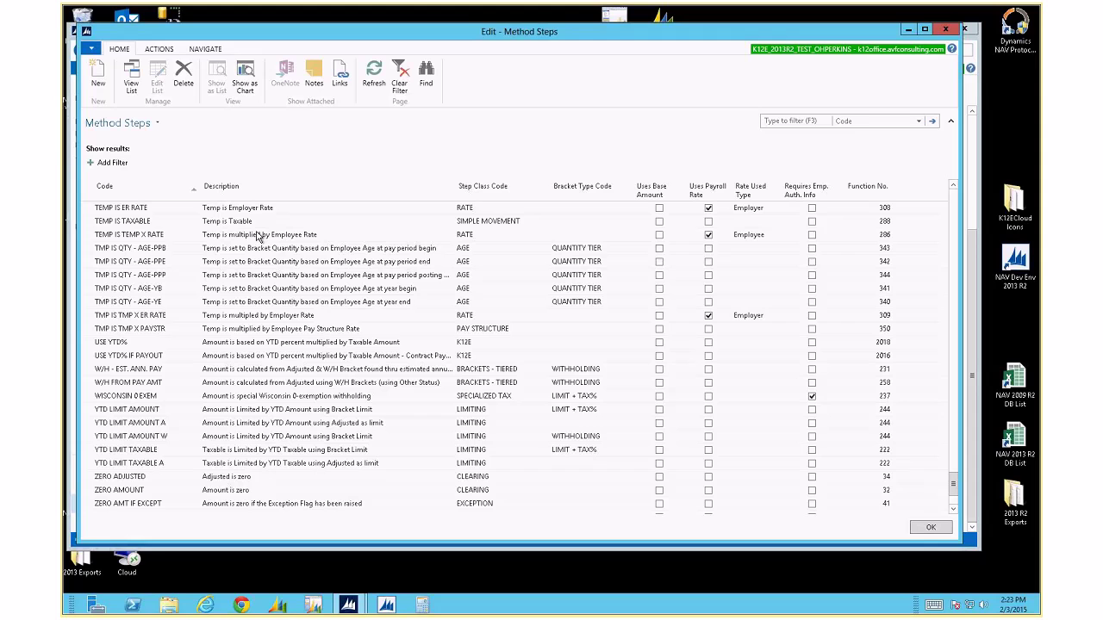
Filter the method steps by the Step Class Code of TEMP IS TAXABLE, SIMPLE MOVEMENT.
{"action": "left_click", "coordinate": [487, 223]}
{"action": "right_click", "coordinate": [496, 228]}
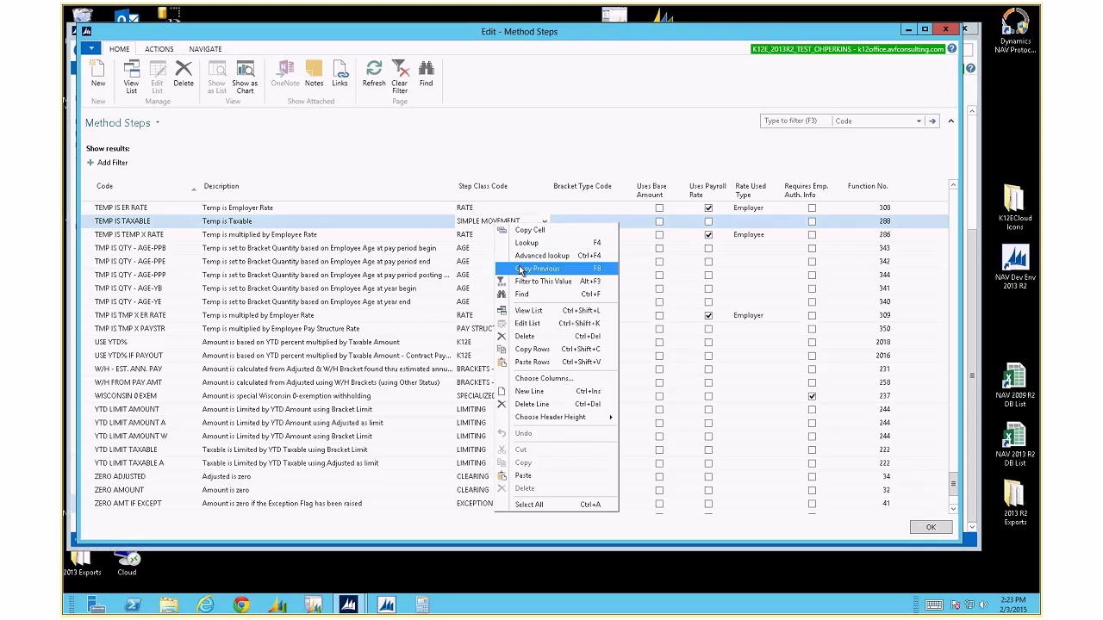
{"action": "left_click", "coordinate": [525, 283]}
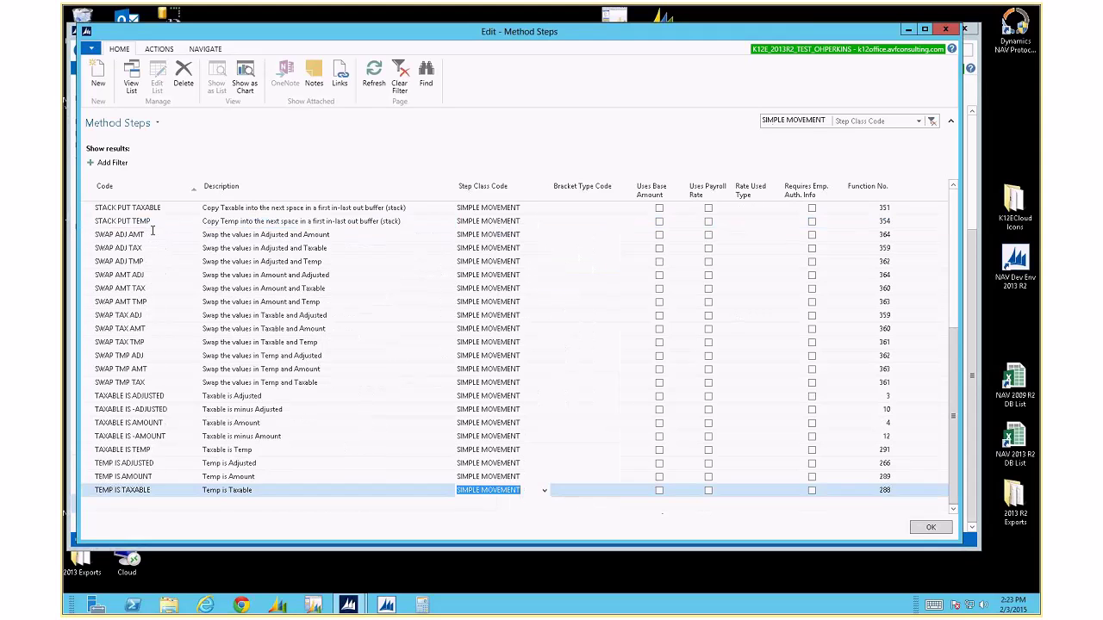
Examine the simple movement steps from ADJUSTED IS AMOUNT at the start of the list through STACK GET AMOUNT.
{"action": "scroll", "coordinate": [148, 226], "scroll_direction": "up", "scroll_amount": 10}
{"action": "left_click", "coordinate": [148, 209]}
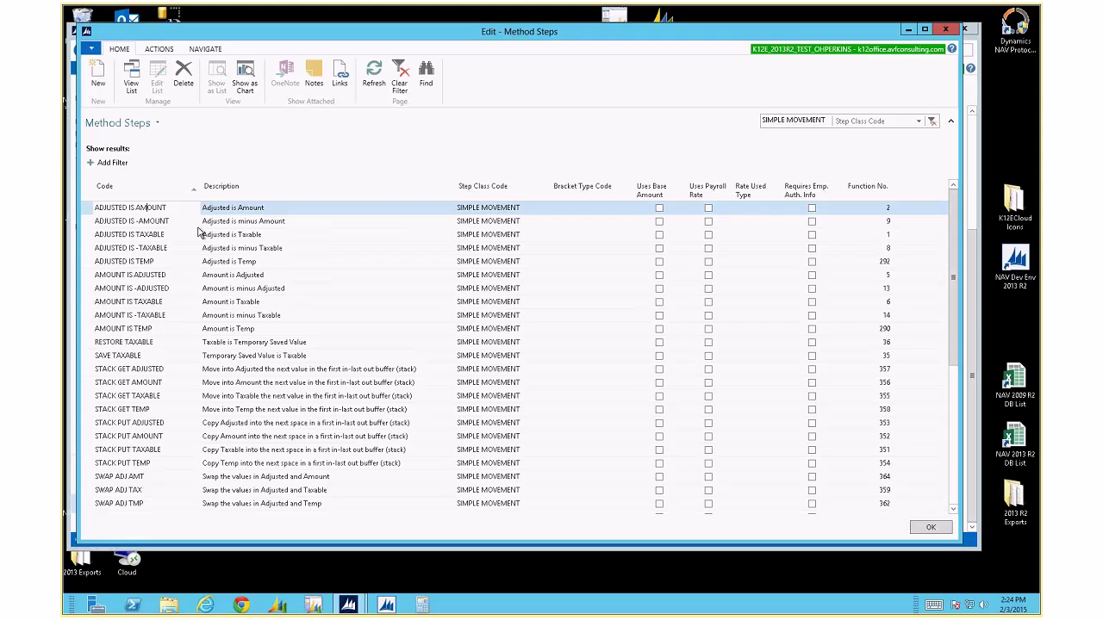
{"action": "key", "text": "ctrl+a"}
{"action": "left_click", "coordinate": [247, 384]}
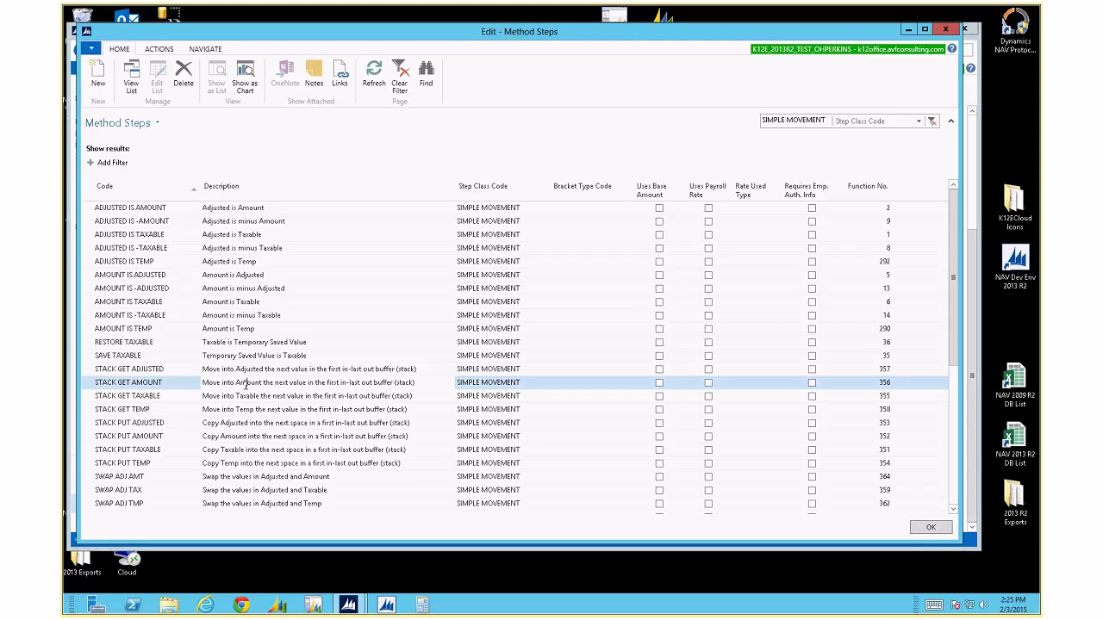
Highlight the stack steps from STACK GET ADJUSTED to STACK PUT TEMP, and examine them with the swap steps that follow.
{"action": "scroll", "coordinate": [247, 386], "scroll_direction": "down", "scroll_amount": 1}
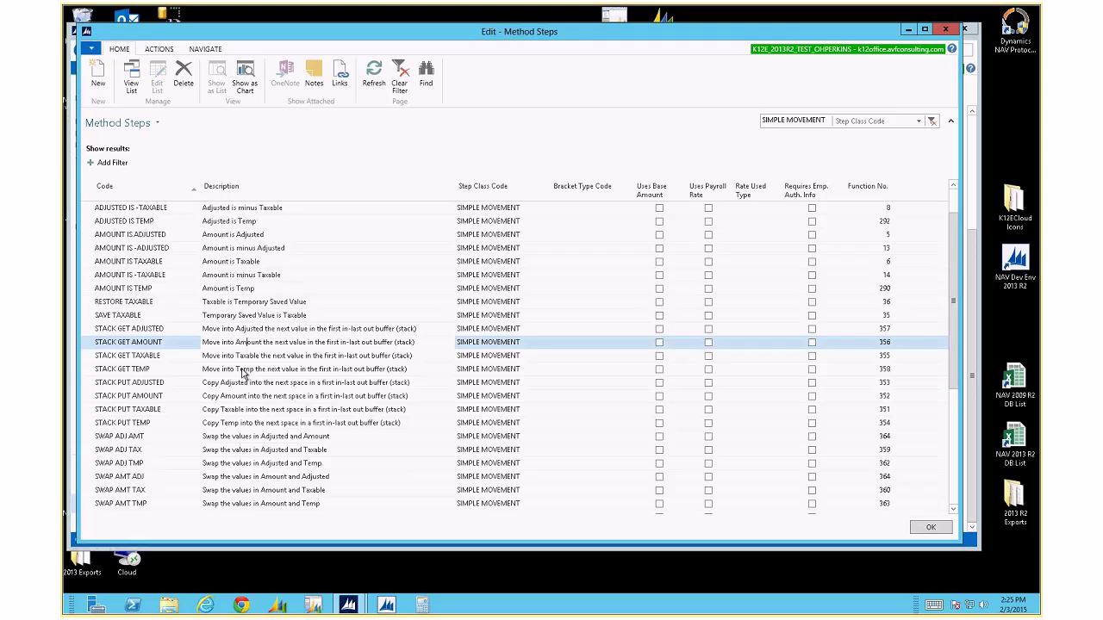
{"action": "scroll", "coordinate": [243, 372], "scroll_direction": "down", "scroll_amount": 2}
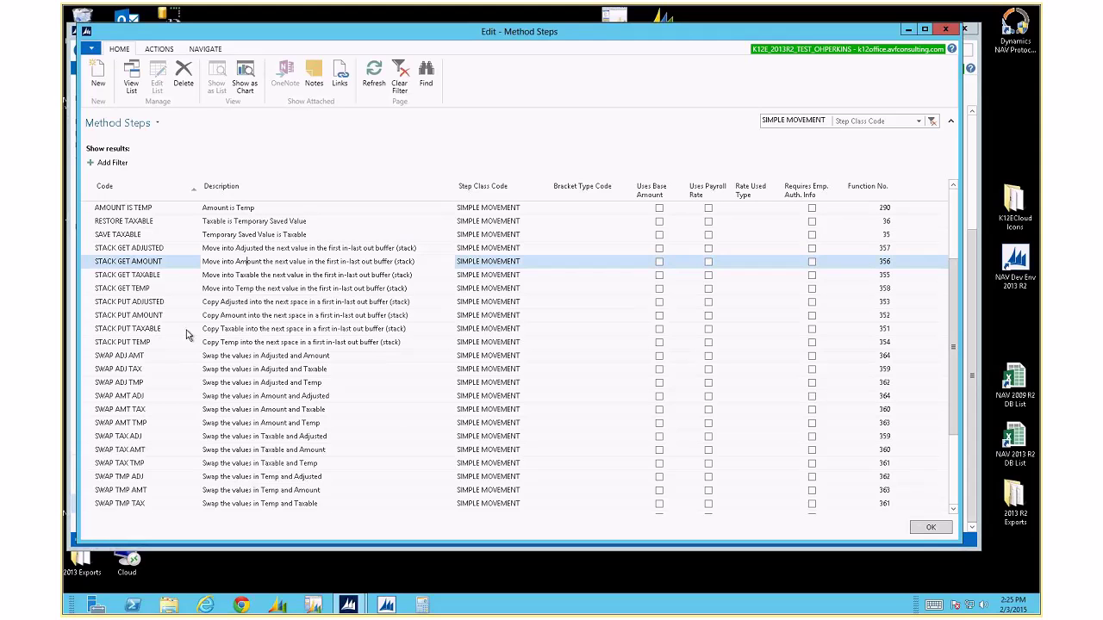
{"action": "left_click", "coordinate": [93, 342], "text": "shift"}
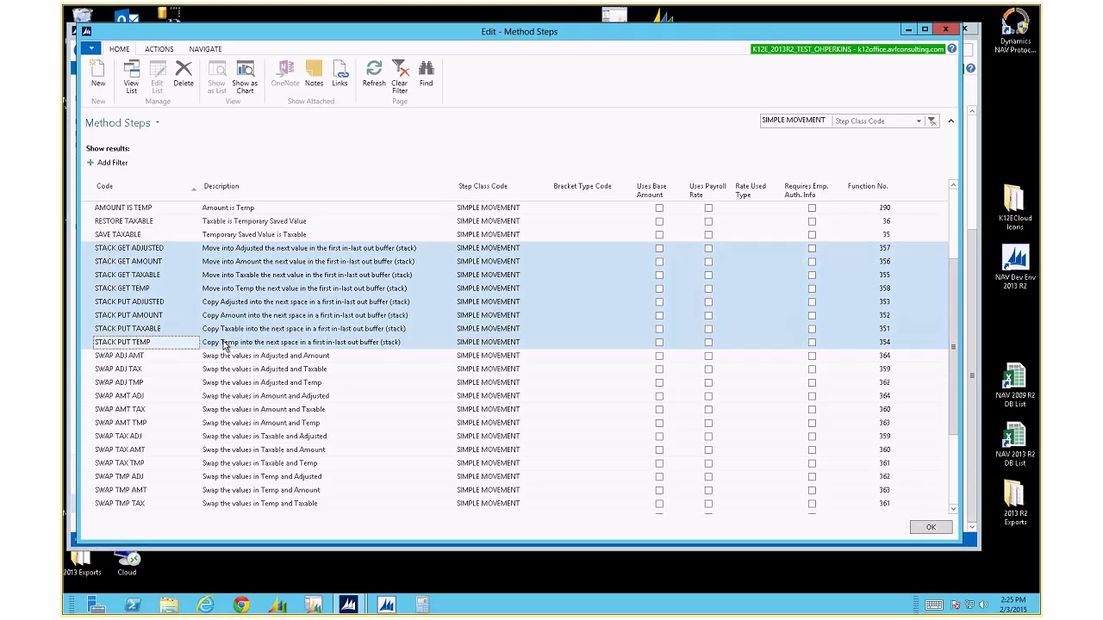
{"action": "scroll", "coordinate": [222, 343], "scroll_direction": "down", "scroll_amount": 2}
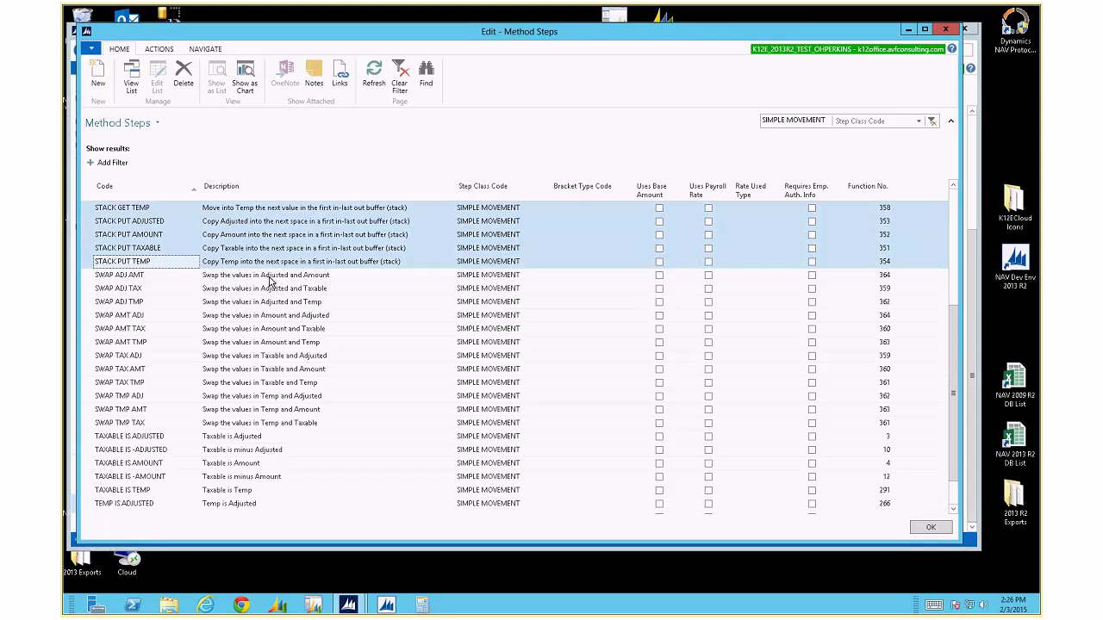
Highlight the swap steps from SWAP ADJ AMT to SWAP TMP TAX, and examine the remaining simple movement steps.
{"action": "left_click_drag", "start_coordinate": [91, 277], "coordinate": [101, 424]}
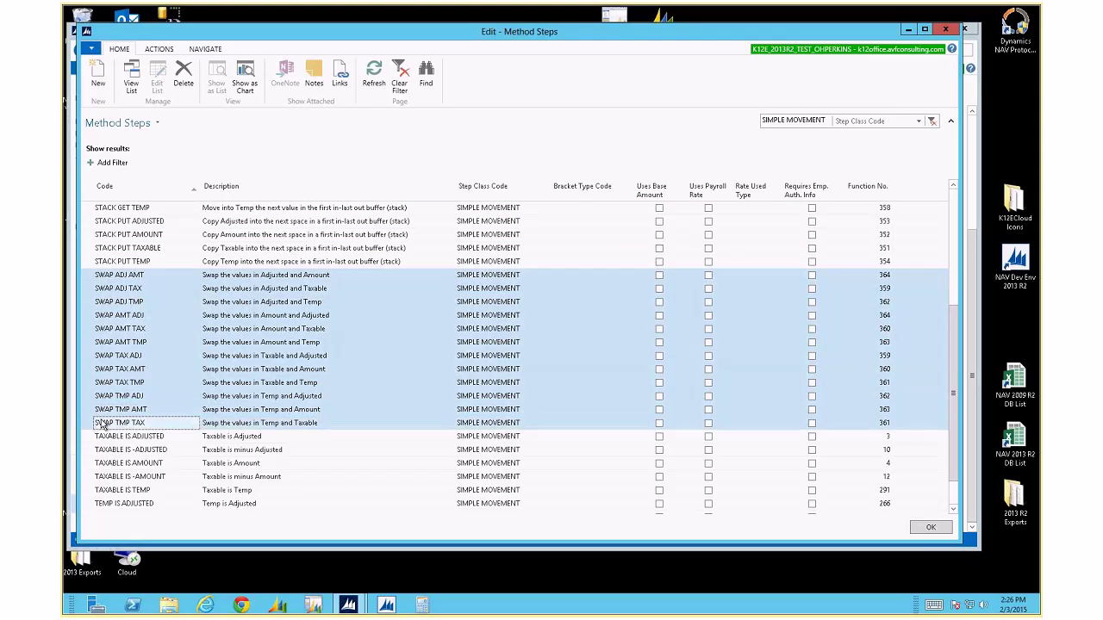
{"action": "left_click", "coordinate": [274, 342]}
{"action": "scroll", "coordinate": [274, 345], "scroll_direction": "down", "scroll_amount": 1}
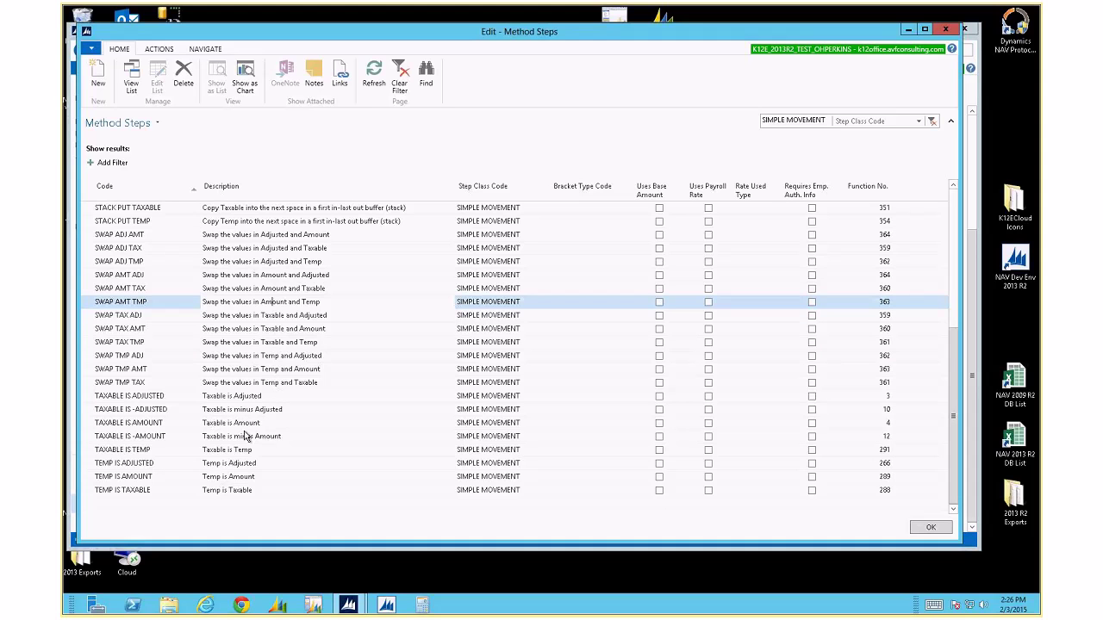
{"action": "scroll", "coordinate": [245, 424], "scroll_direction": "up", "scroll_amount": 6}
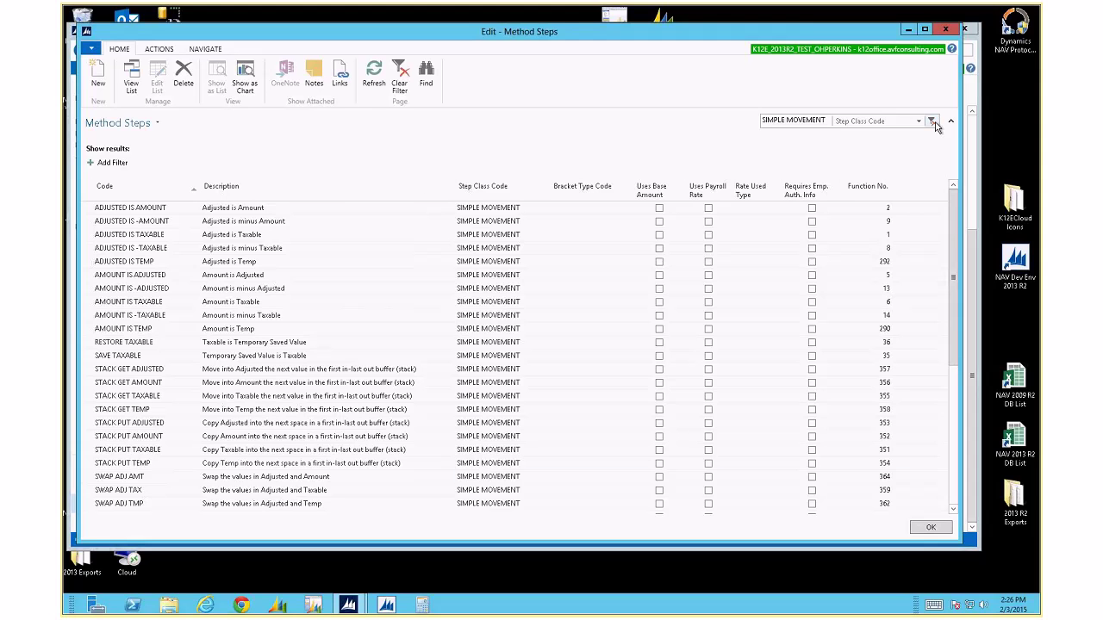
Replace the Step Class Code filter with the class of the NEGATIVE AMOUNT method step, SIMPLE MATH.
{"action": "left_click", "coordinate": [933, 123]}
{"action": "scroll", "coordinate": [437, 362], "scroll_direction": "up", "scroll_amount": 20}
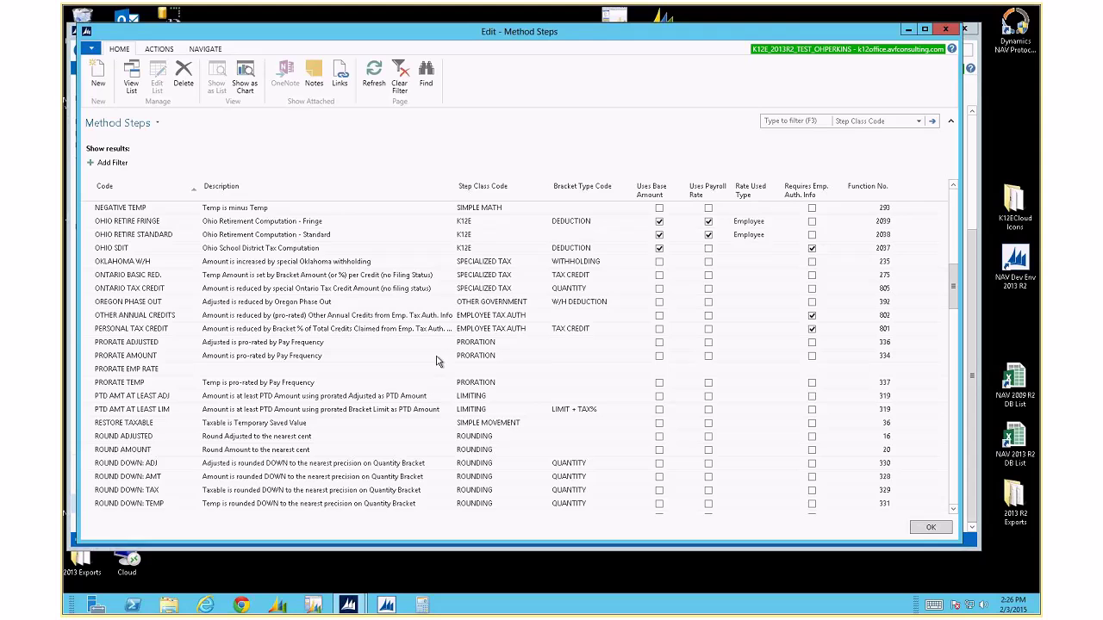
{"action": "scroll", "coordinate": [437, 362], "scroll_direction": "up", "scroll_amount": 2}
{"action": "right_click", "coordinate": [479, 264]}
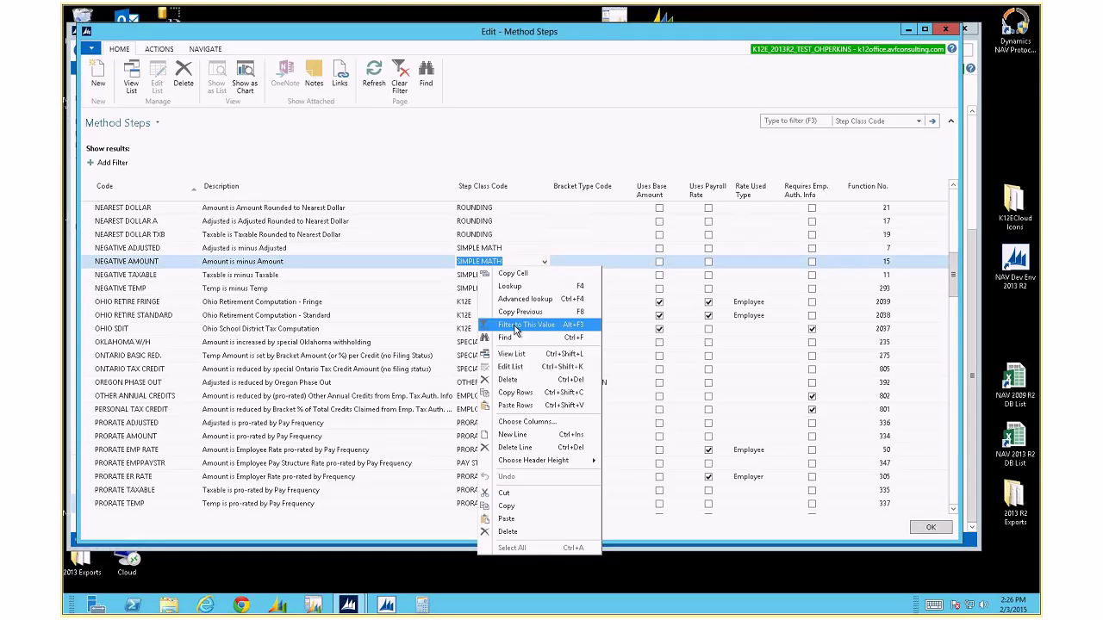
{"action": "left_click", "coordinate": [516, 325]}
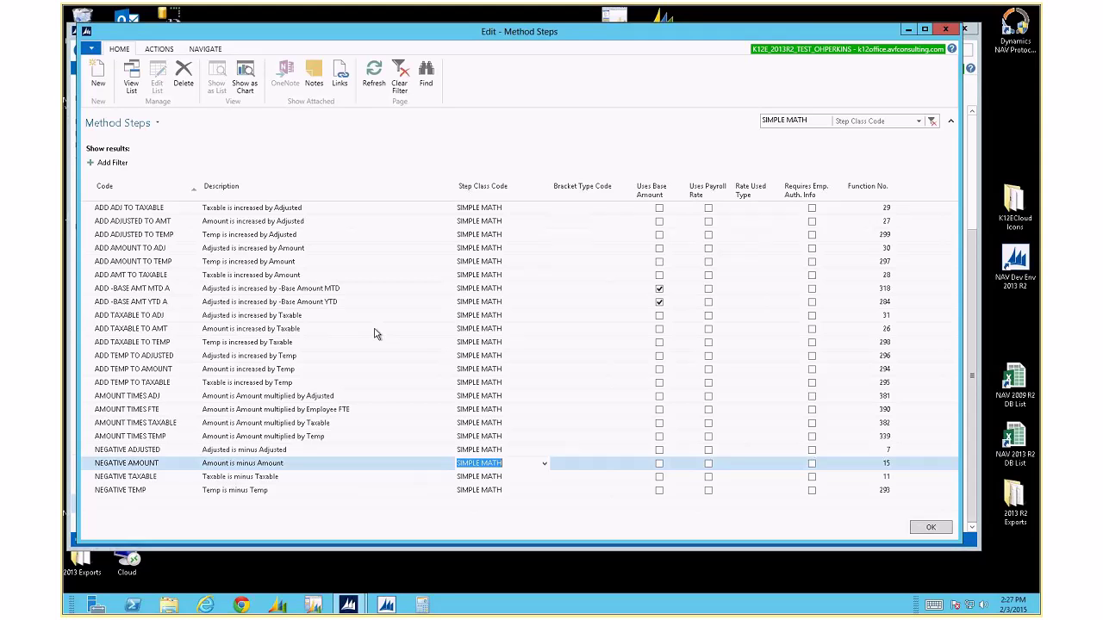
Examine the simple math steps, including ADD ADJ TO TAXABLE, ADD TAXABLE TO ADJ and AMOUNT TIMES FTE.
{"action": "left_click", "coordinate": [276, 208]}
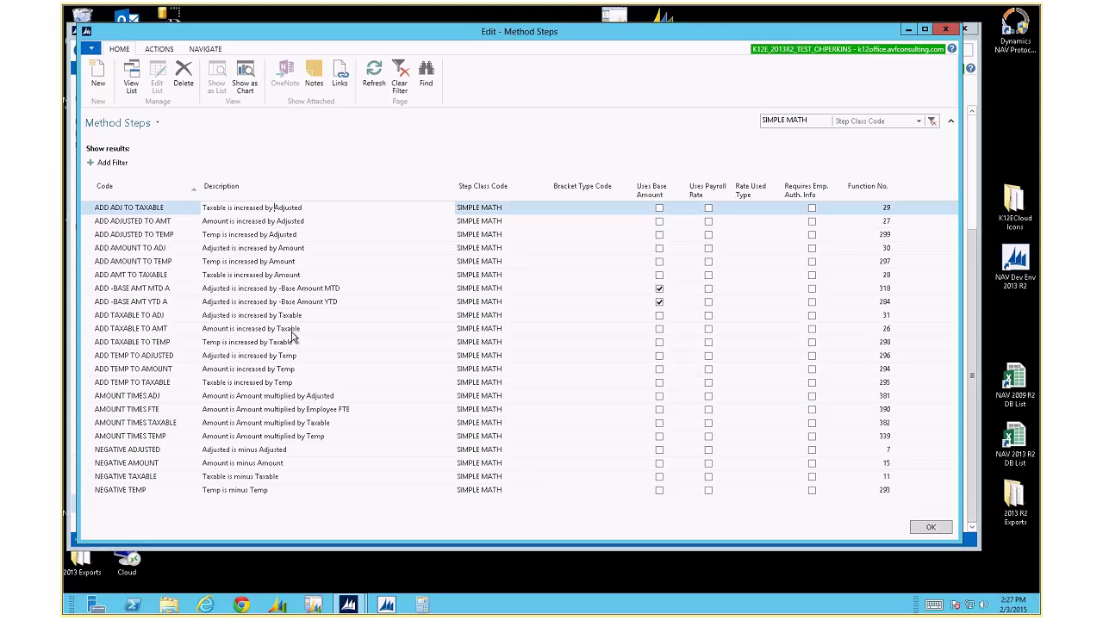
{"action": "left_click", "coordinate": [277, 317]}
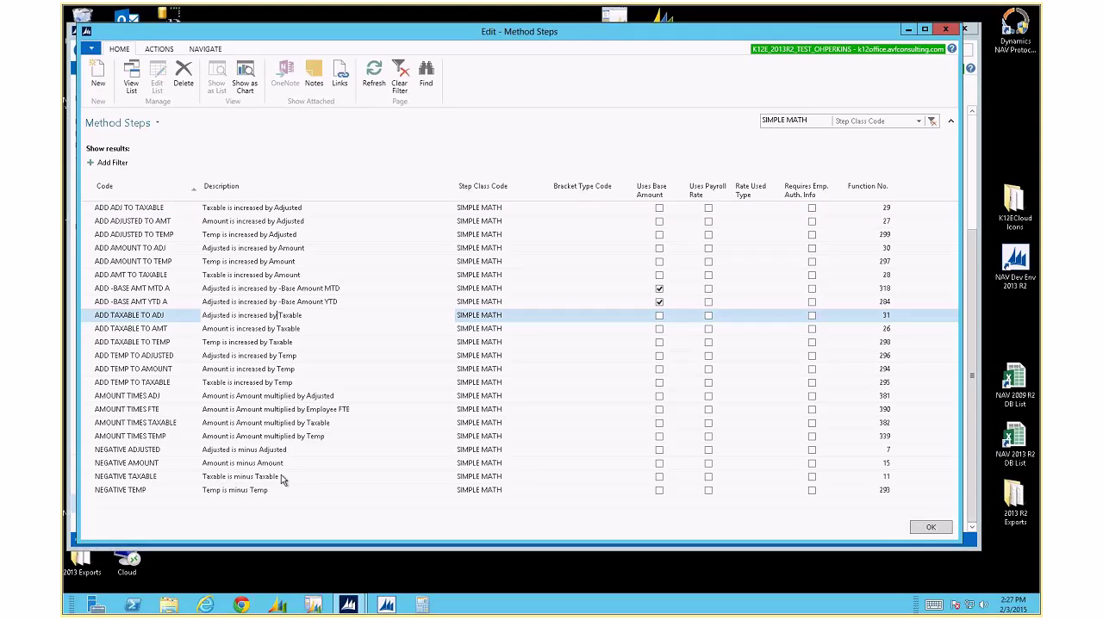
{"action": "left_click", "coordinate": [306, 411]}
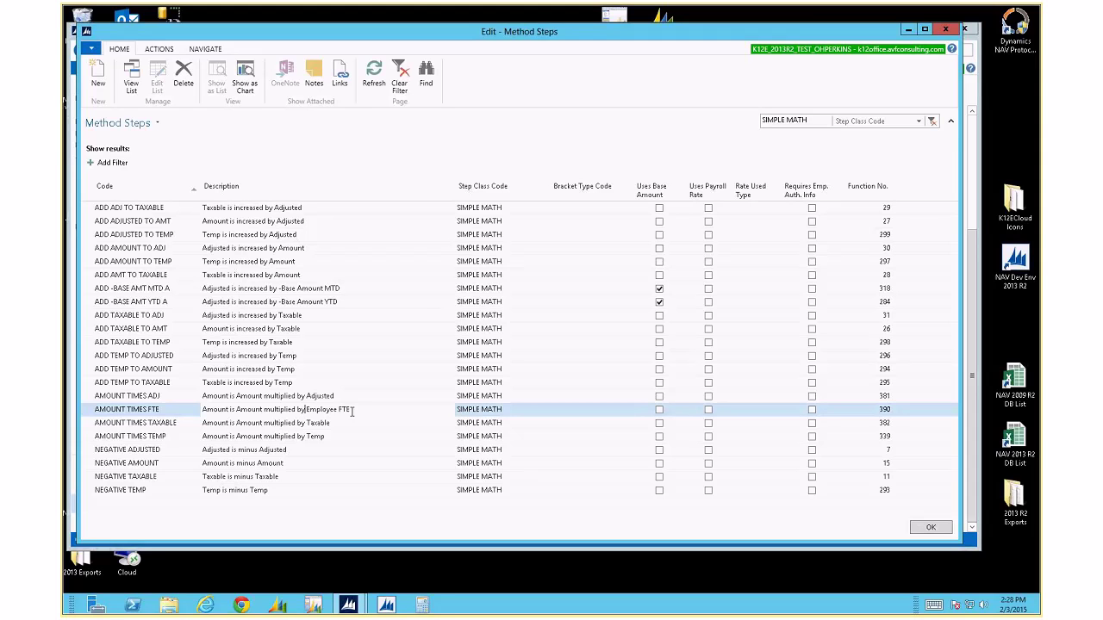
Clear the SIMPLE MATH filter and look through the Step Class Codes of the full method steps list.
{"action": "left_click", "coordinate": [931, 121]}
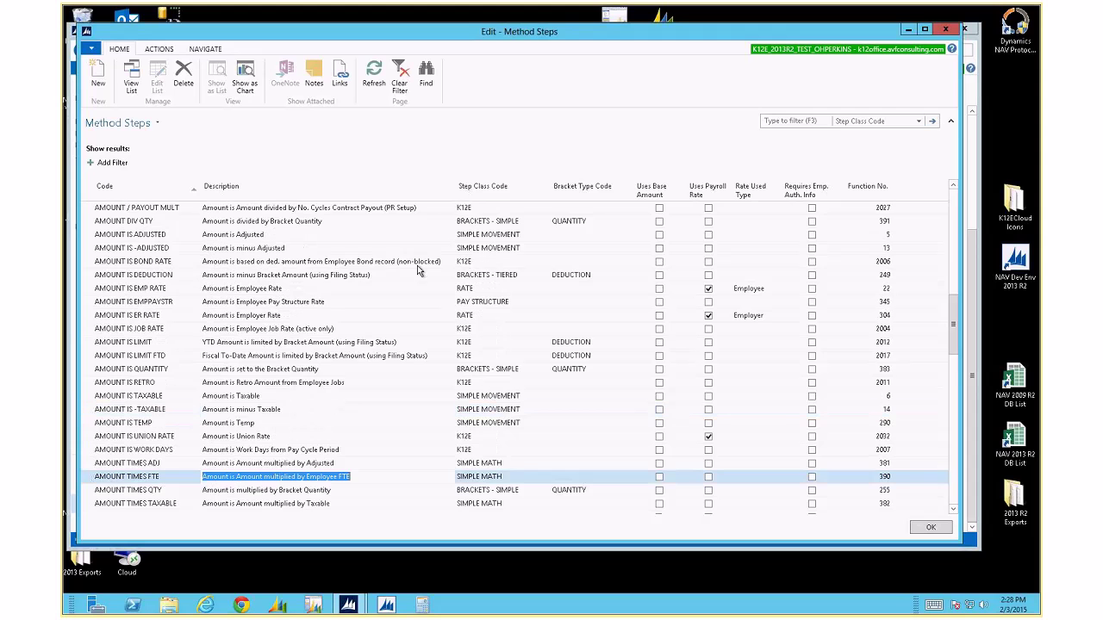
{"action": "scroll", "coordinate": [450, 347], "scroll_direction": "down", "scroll_amount": 10}
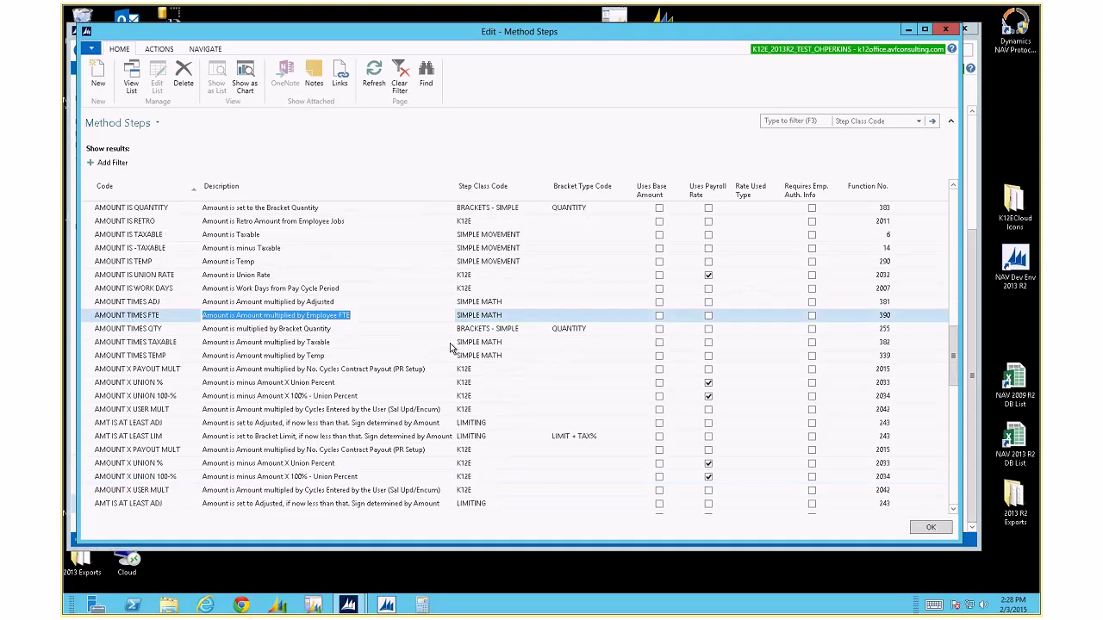
{"action": "scroll", "coordinate": [450, 348], "scroll_direction": "down", "scroll_amount": 5}
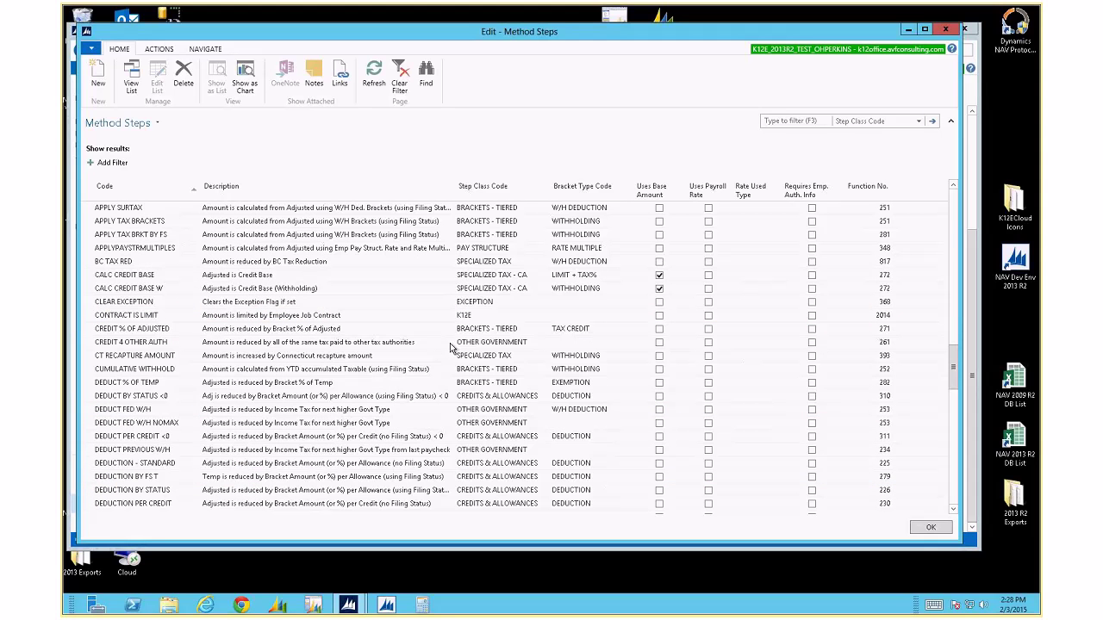
{"action": "scroll", "coordinate": [450, 348], "scroll_direction": "down", "scroll_amount": 5}
{"action": "scroll", "coordinate": [450, 347], "scroll_direction": "up", "scroll_amount": 2}
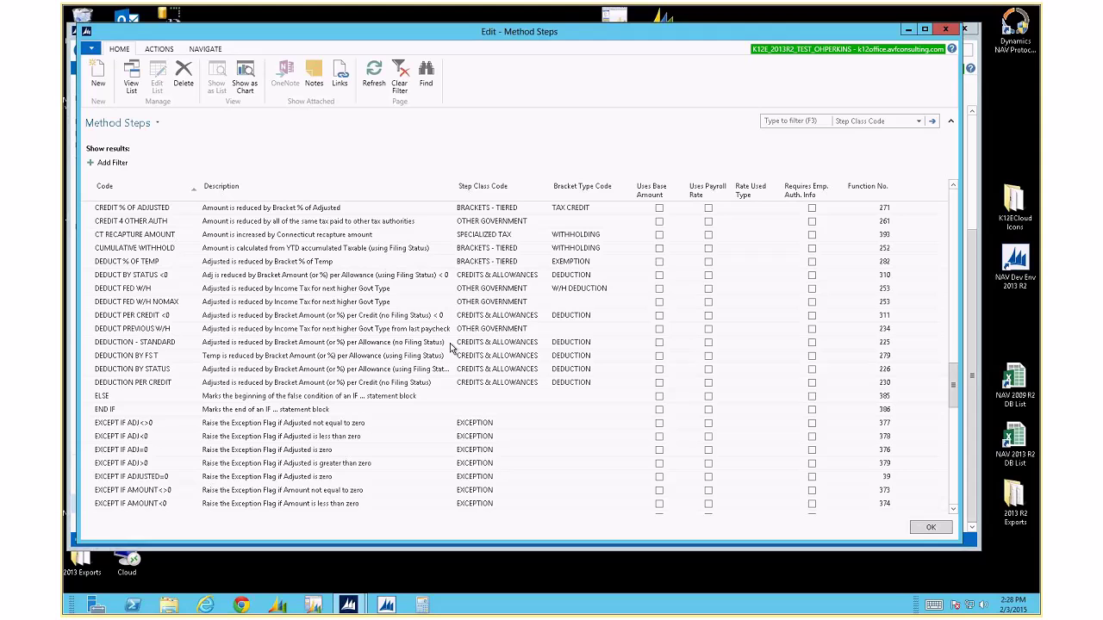
{"action": "scroll", "coordinate": [450, 347], "scroll_direction": "up", "scroll_amount": 10}
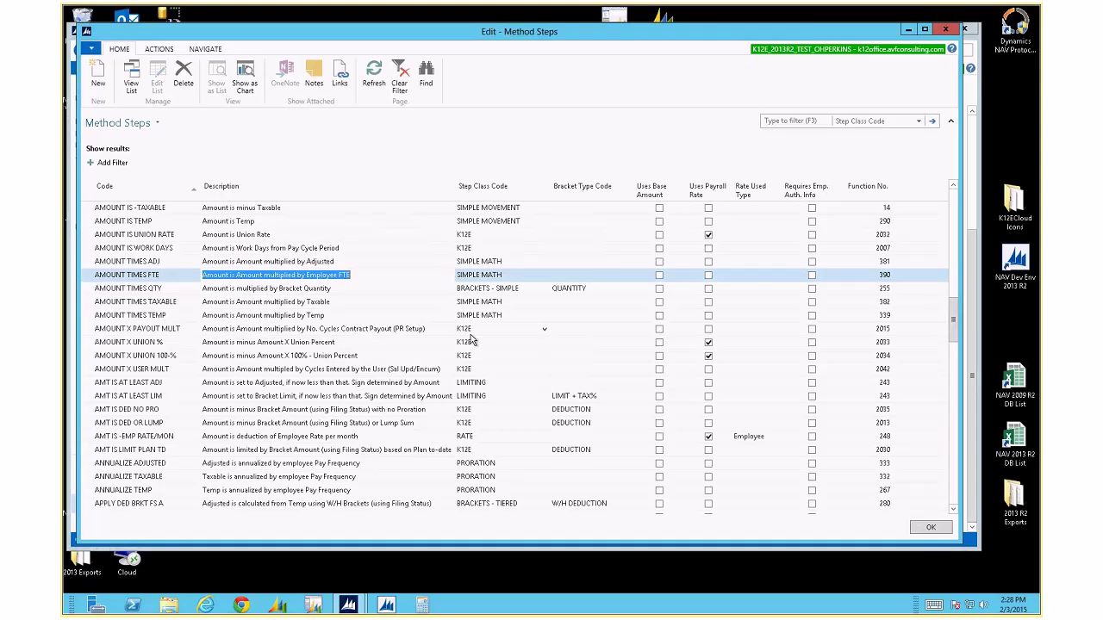
{"action": "scroll", "coordinate": [472, 341], "scroll_direction": "up", "scroll_amount": 12}
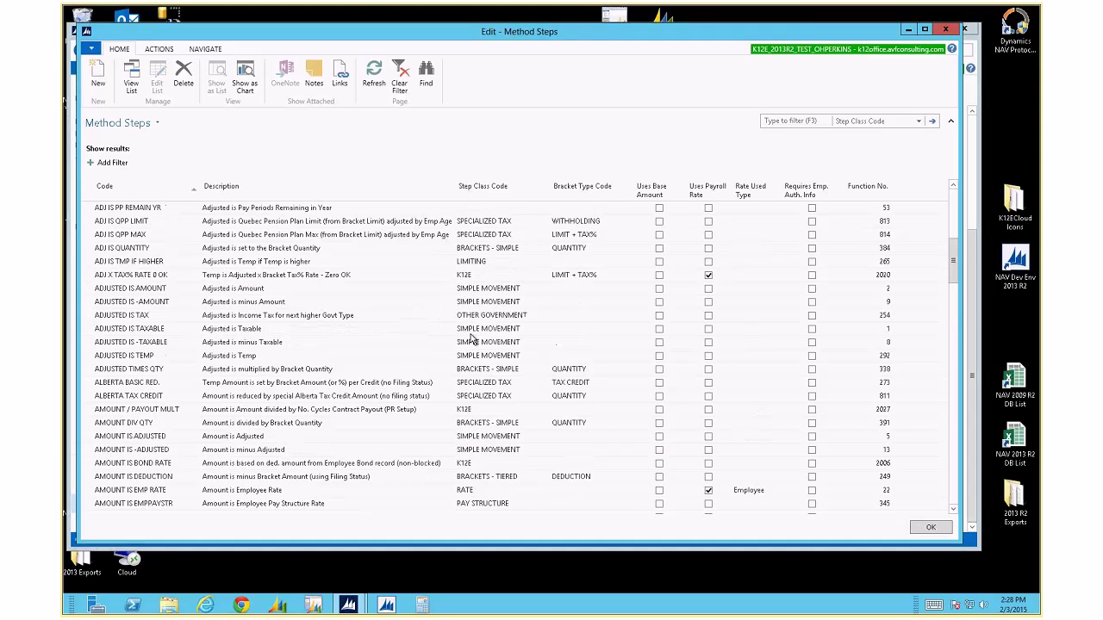
{"action": "scroll", "coordinate": [471, 342], "scroll_direction": "up", "scroll_amount": 1}
{"action": "scroll", "coordinate": [471, 341], "scroll_direction": "up", "scroll_amount": 3}
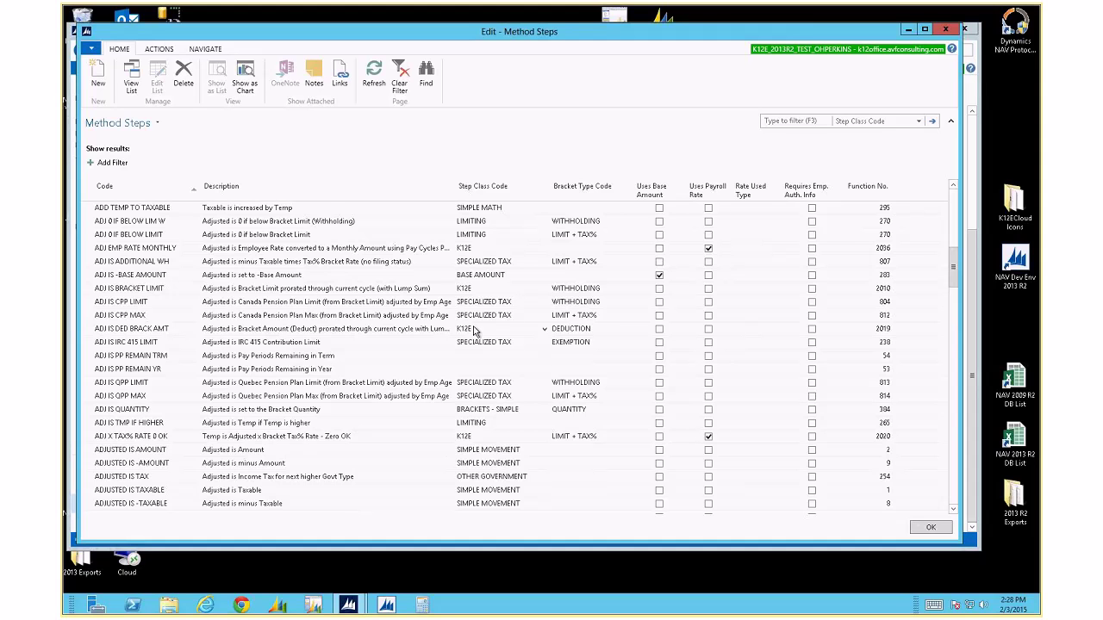
{"action": "scroll", "coordinate": [473, 331], "scroll_direction": "down", "scroll_amount": 15}
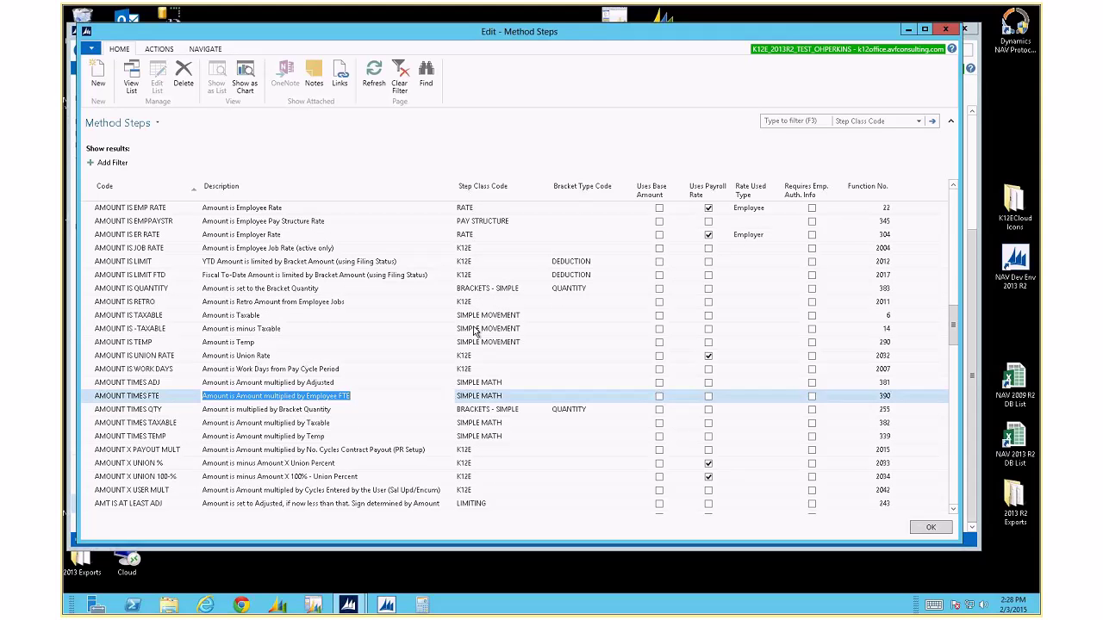
Filter the method steps by the Step Class Code of ZERO TAXABLE, CLEARING.
{"action": "scroll", "coordinate": [473, 332], "scroll_direction": "down", "scroll_amount": 20}
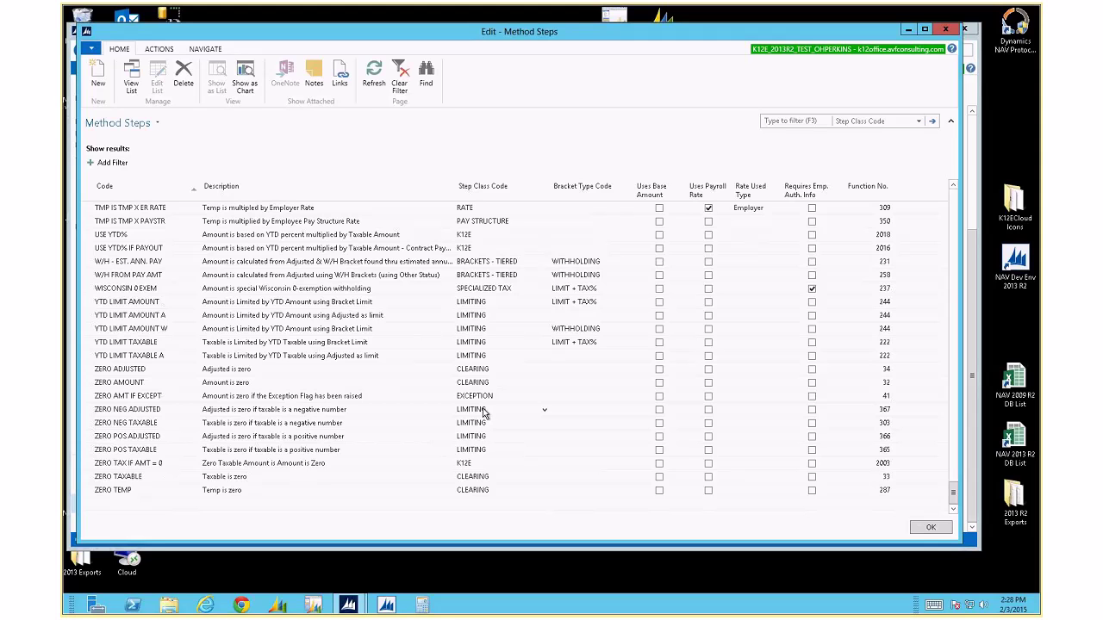
{"action": "right_click", "coordinate": [482, 477]}
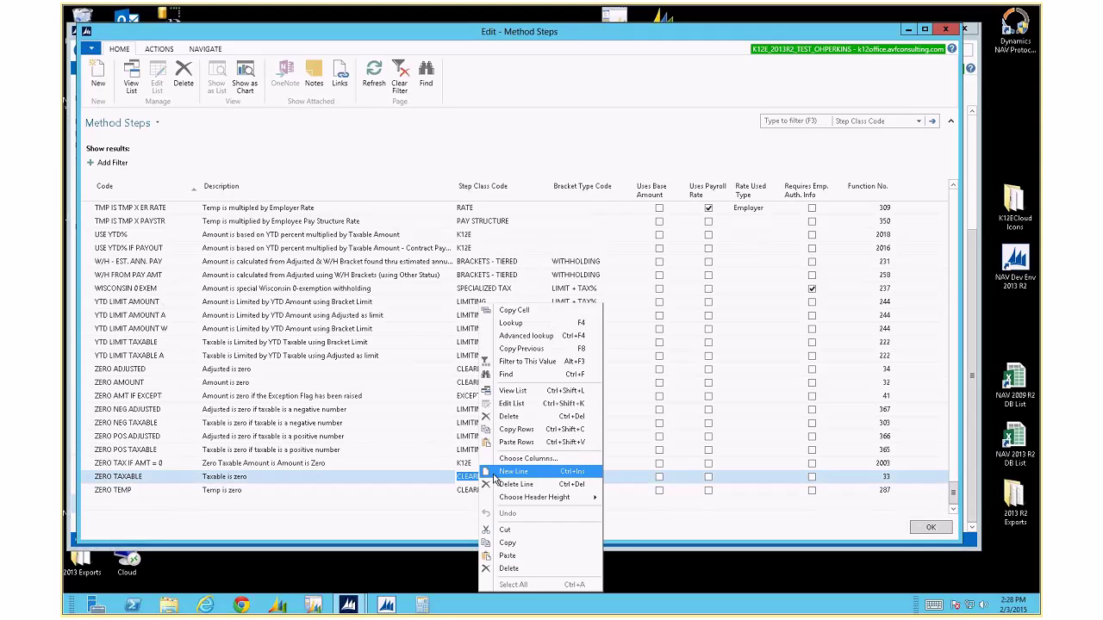
{"action": "left_click", "coordinate": [516, 362]}
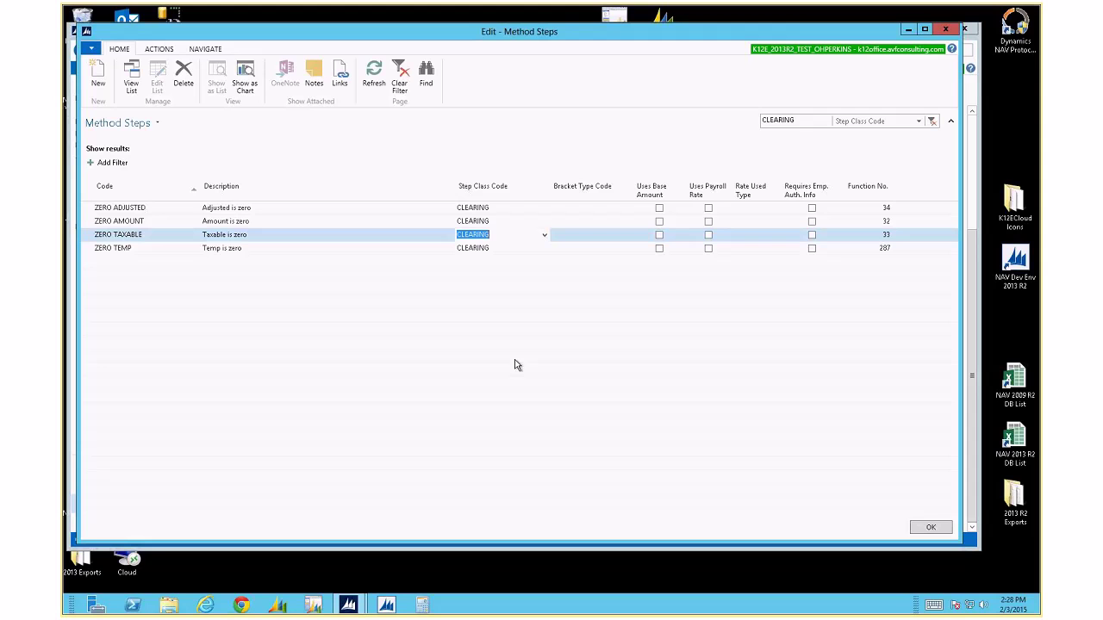
Filter the method steps by the LIMITING class of ZERO NEG TAXABLE instead, and examine the limiting steps.
{"action": "left_click", "coordinate": [933, 123]}
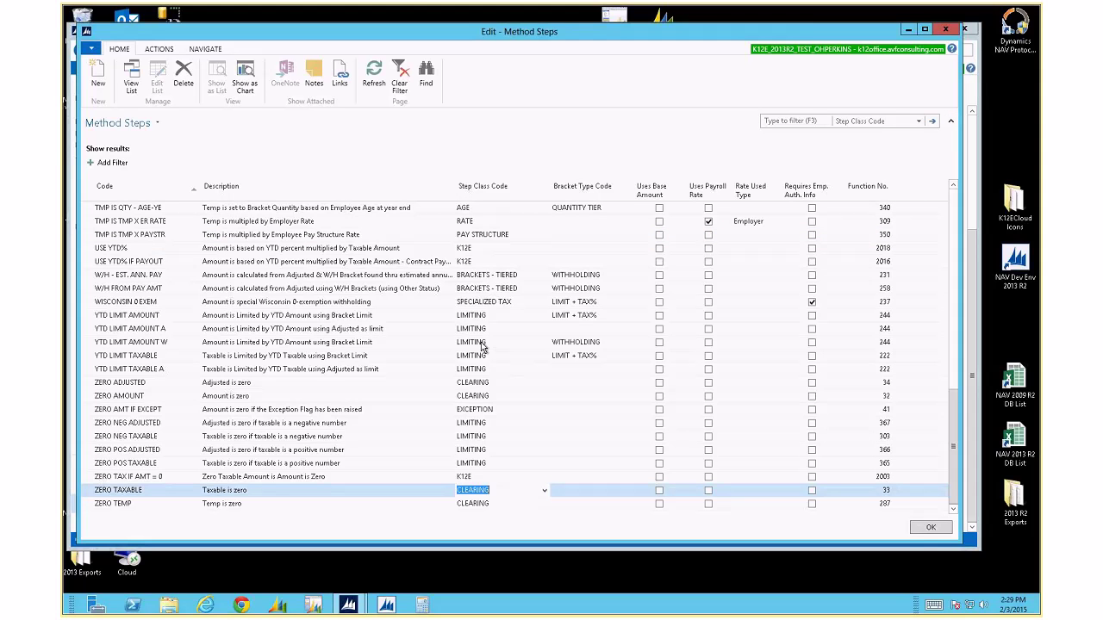
{"action": "right_click", "coordinate": [481, 423]}
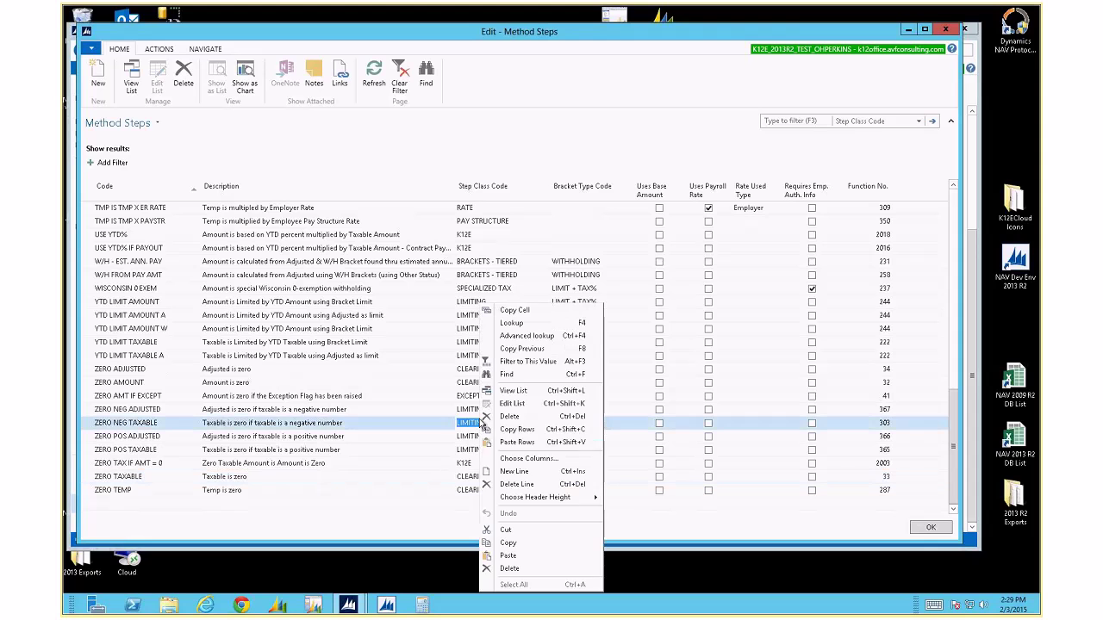
{"action": "left_click", "coordinate": [527, 361]}
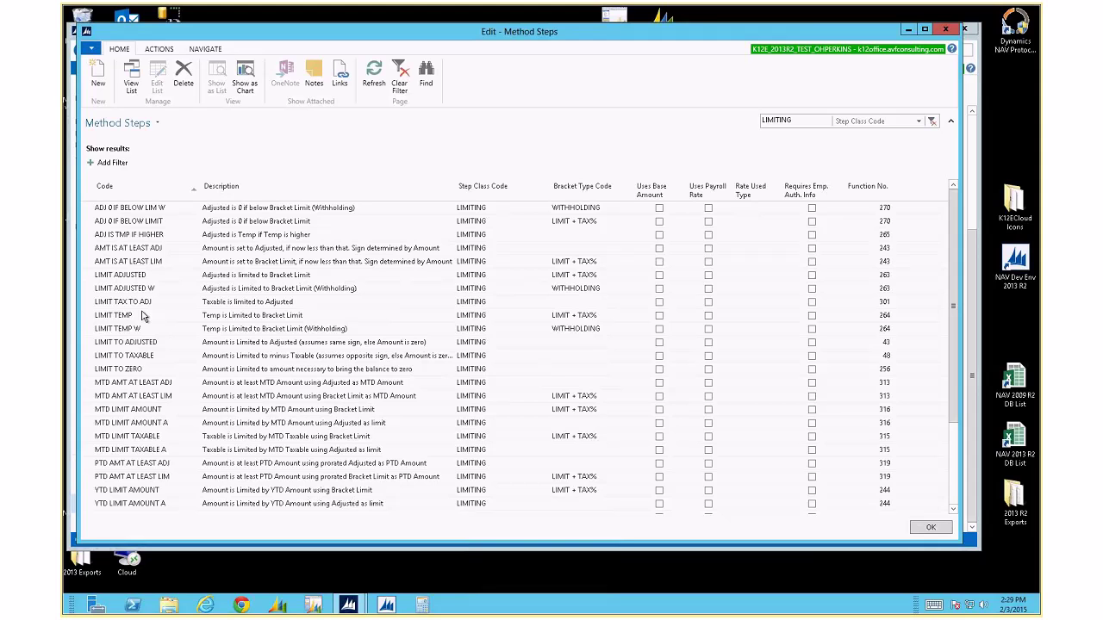
{"action": "scroll", "coordinate": [144, 317], "scroll_direction": "down", "scroll_amount": 3}
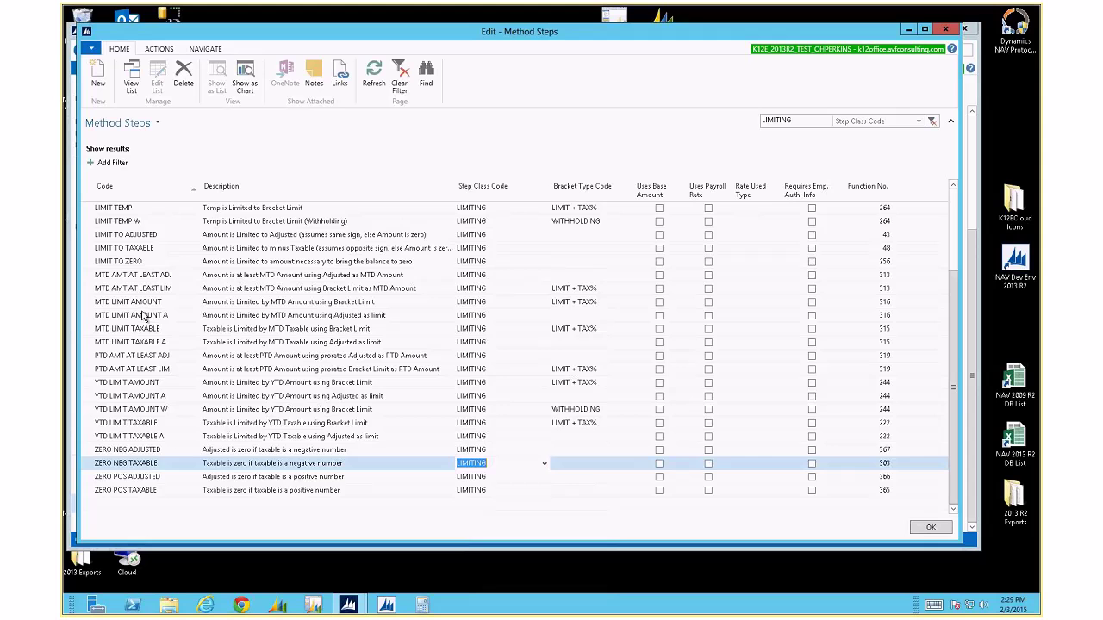
{"action": "scroll", "coordinate": [144, 316], "scroll_direction": "up", "scroll_amount": 3}
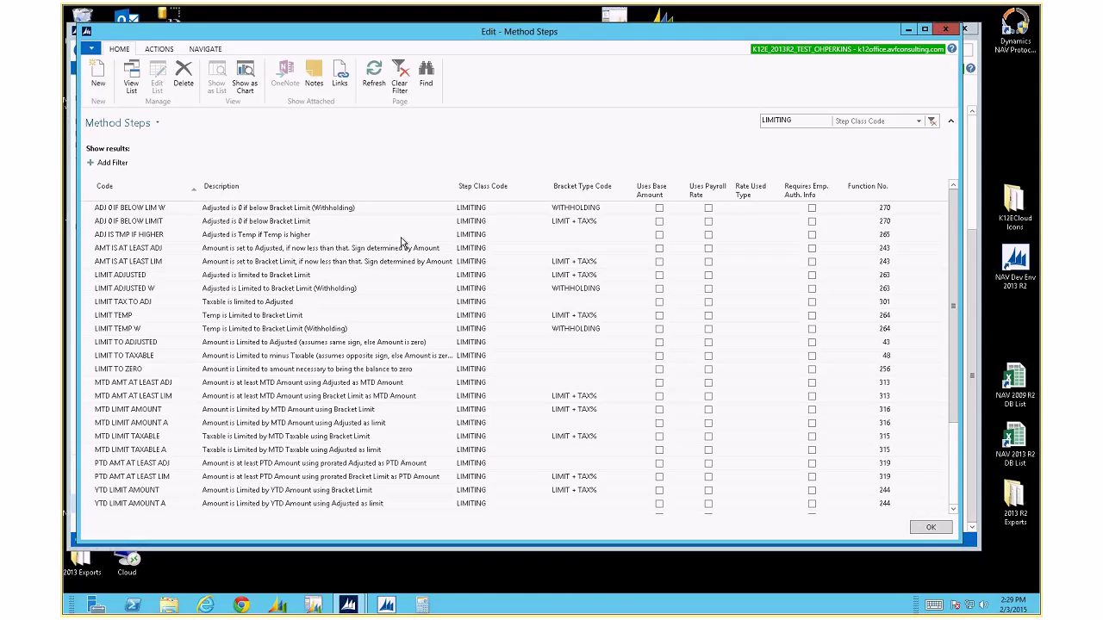
Close the method steps and filter the Payroll Control List by the Deduction type.
{"action": "key", "text": "Escape"}
{"action": "left_click", "coordinate": [245, 476]}
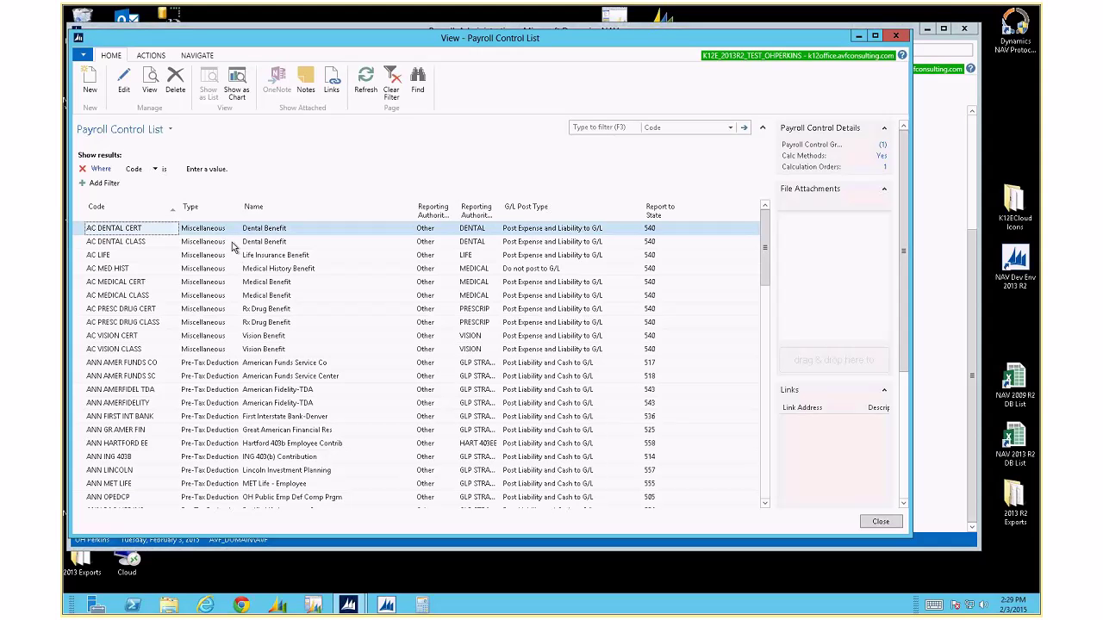
{"action": "scroll", "coordinate": [205, 367], "scroll_direction": "down", "scroll_amount": 7}
{"action": "right_click", "coordinate": [206, 363]}
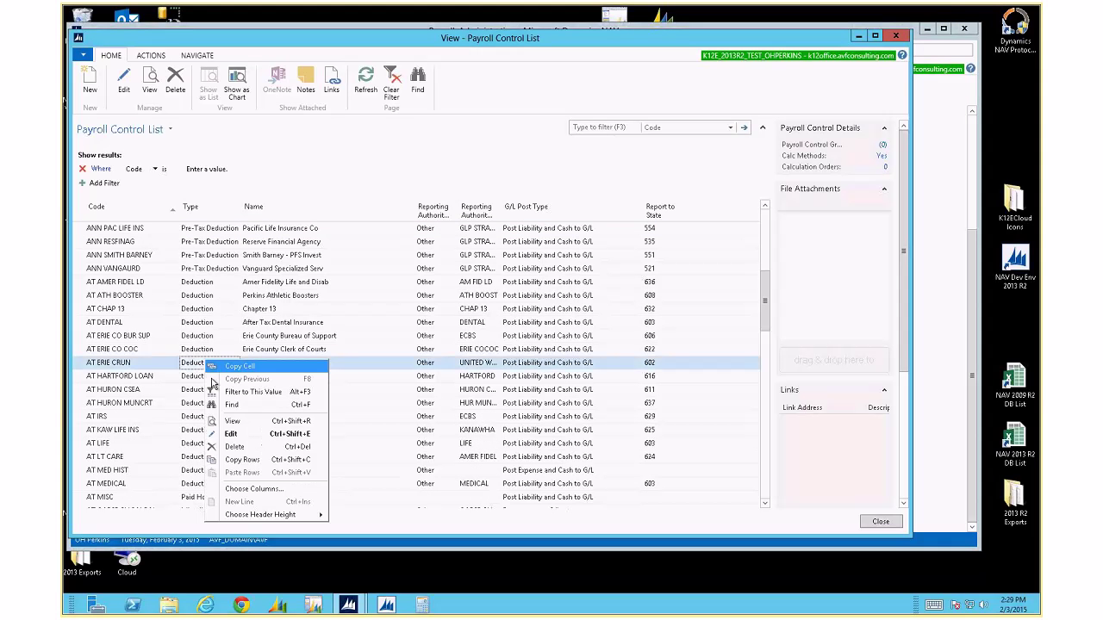
{"action": "left_click", "coordinate": [228, 394]}
{"action": "scroll", "coordinate": [295, 381], "scroll_direction": "down", "scroll_amount": 4}
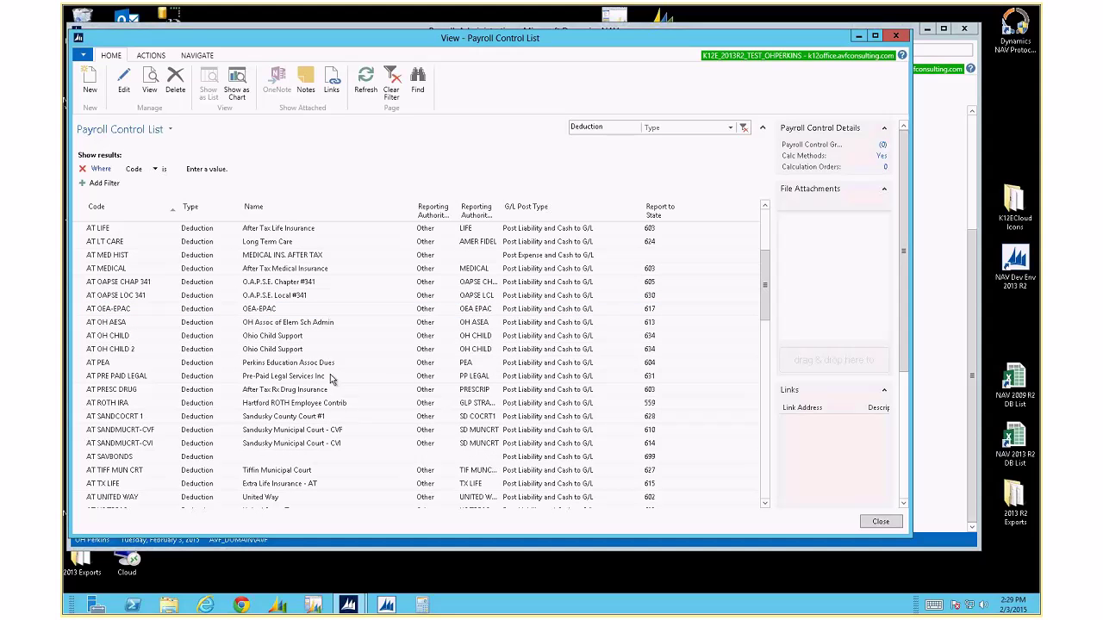
Open the payroll control card of AT PEA, Perkins Education Assoc Dues, and examine its type and calculation settings.
{"action": "left_click", "coordinate": [267, 364]}
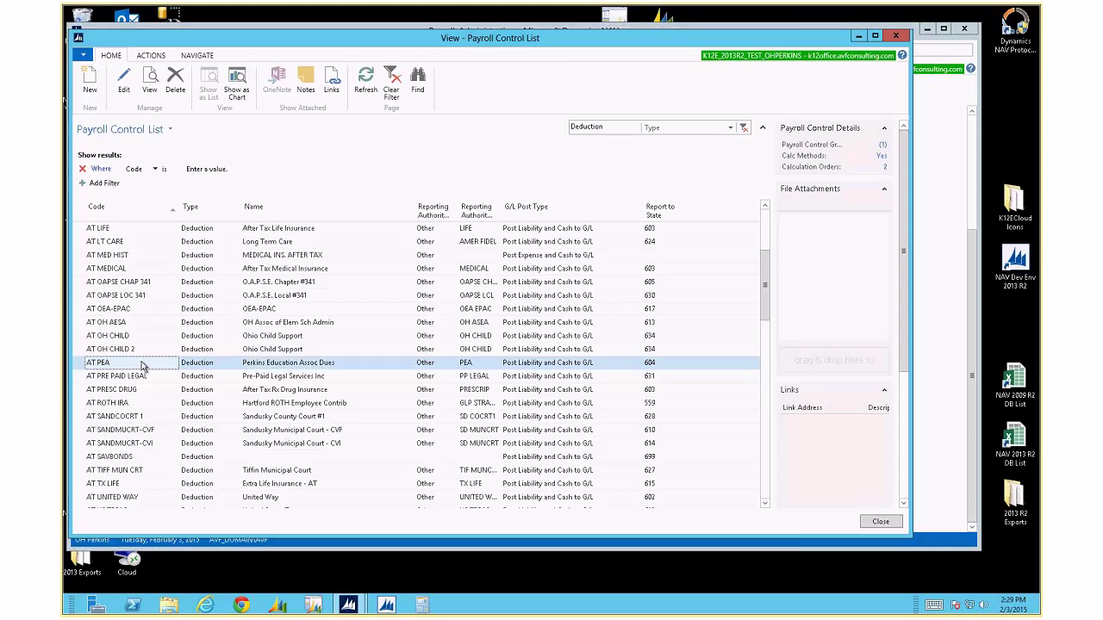
{"action": "double_click", "coordinate": [142, 363]}
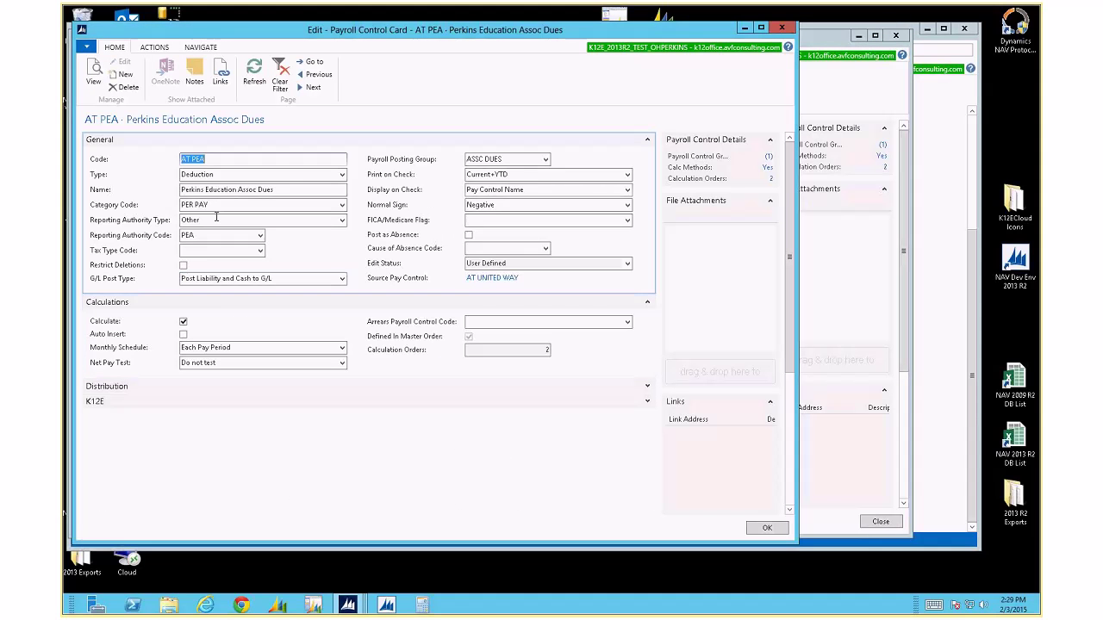
{"action": "left_click", "coordinate": [237, 177]}
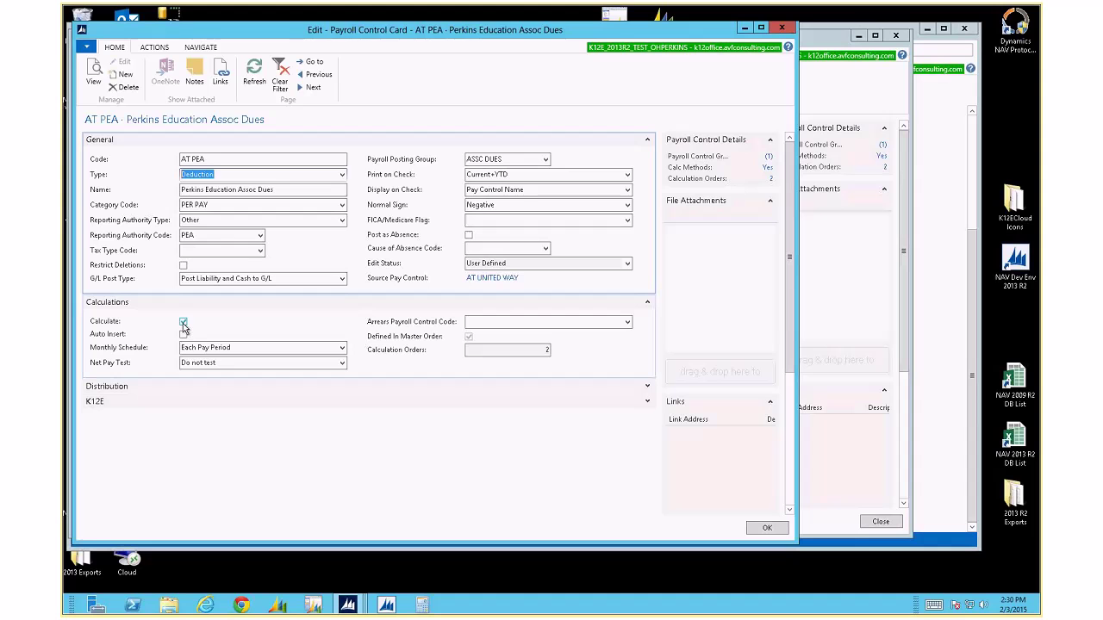
Review the method lines in AT PEA's payroll calculation method, and return to the method's description field.
{"action": "left_click", "coordinate": [199, 47]}
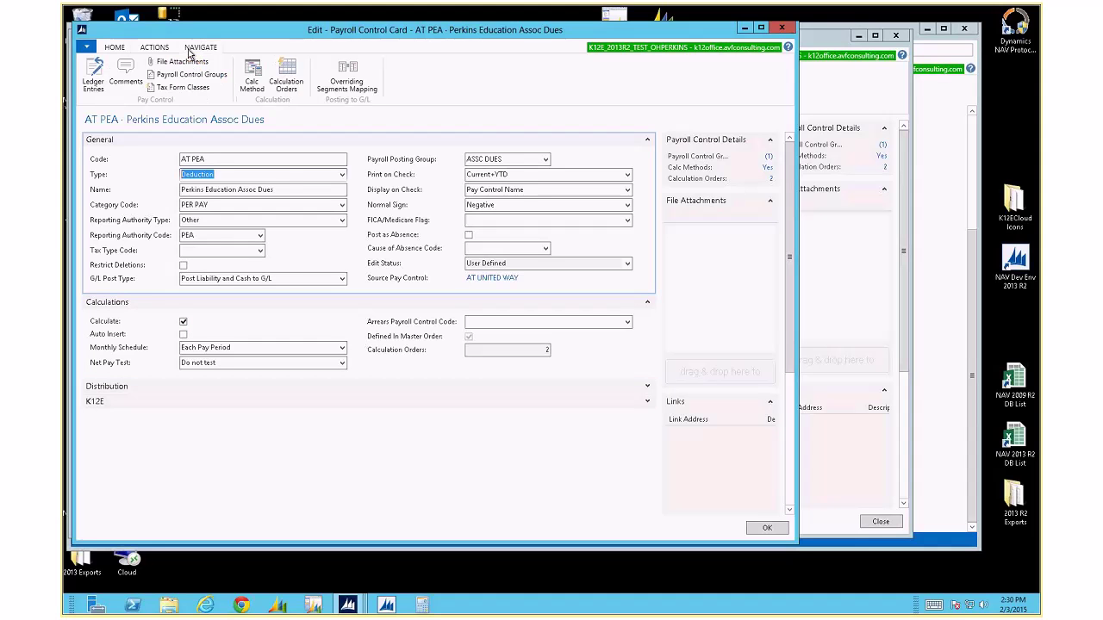
{"action": "left_click", "coordinate": [250, 80]}
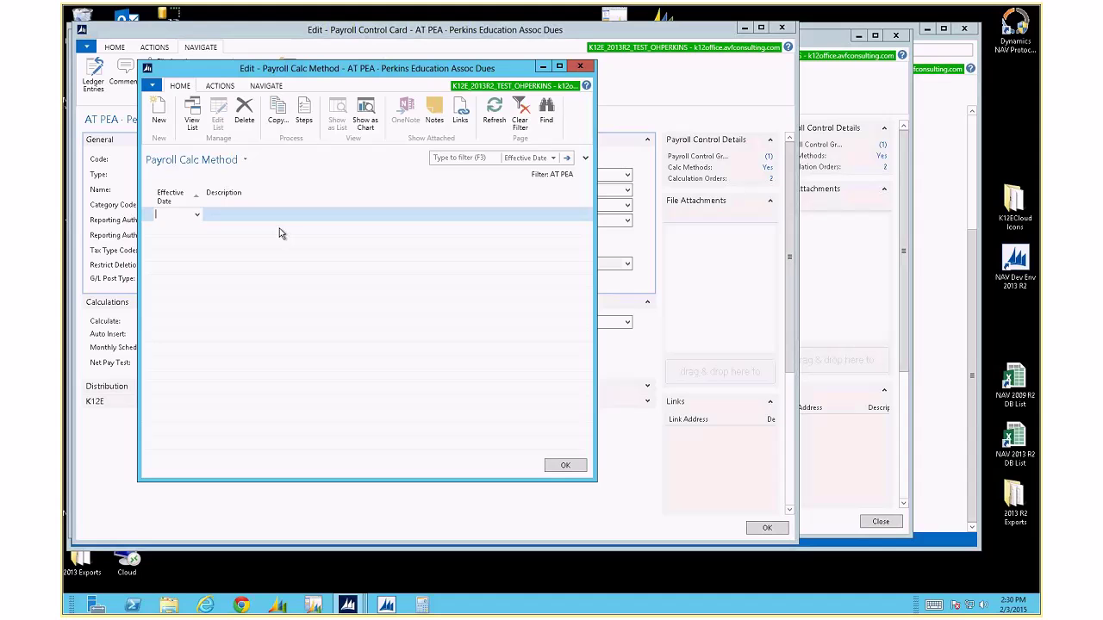
{"action": "left_click", "coordinate": [303, 115]}
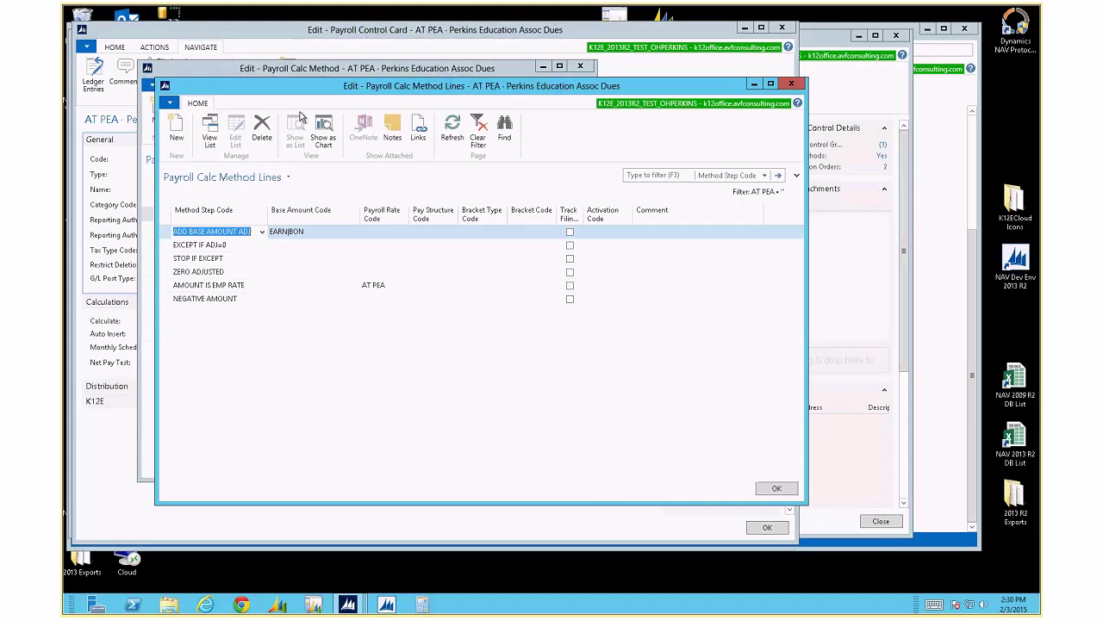
{"action": "key", "text": "Escape"}
{"action": "key", "text": "Tab"}
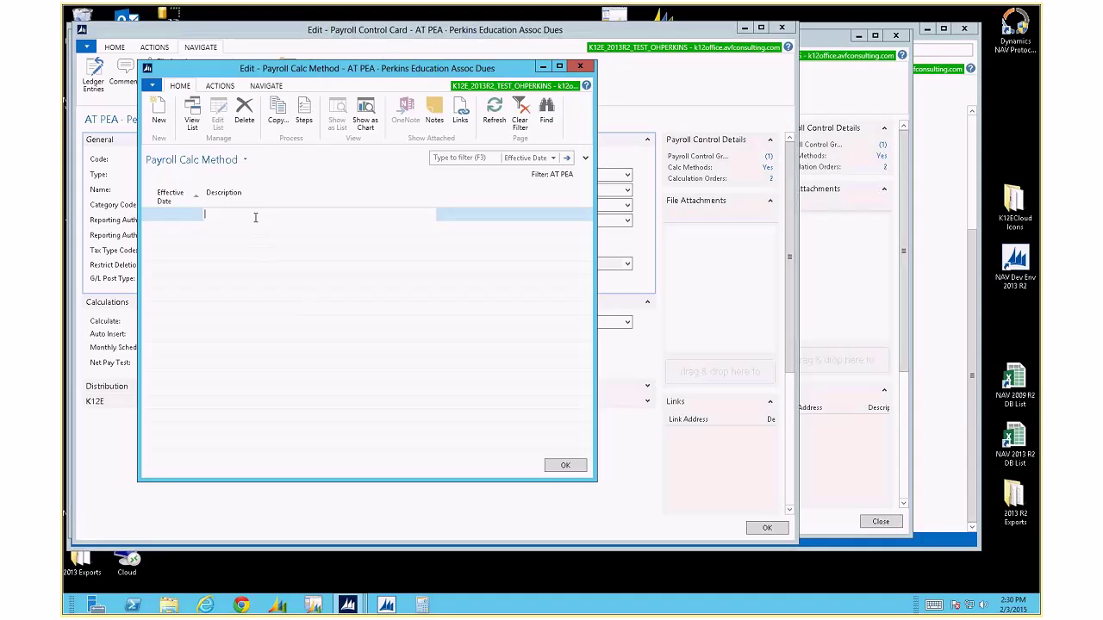
Reopen the payroll calculation method of AT PEA and display its method lines.
{"action": "key", "text": "Escape"}
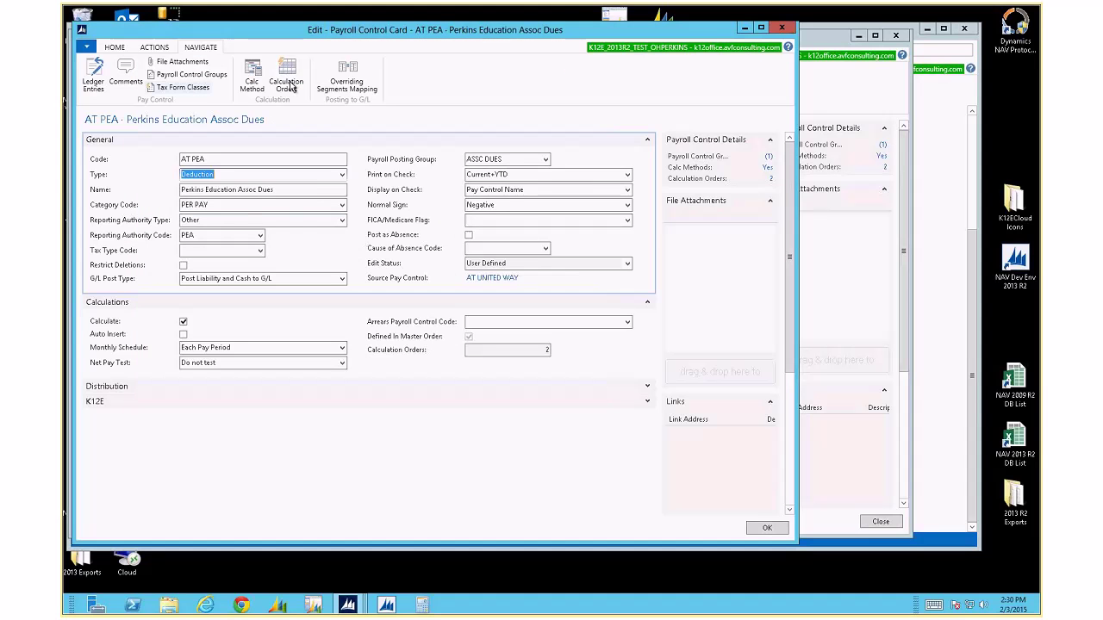
{"action": "left_click", "coordinate": [253, 77]}
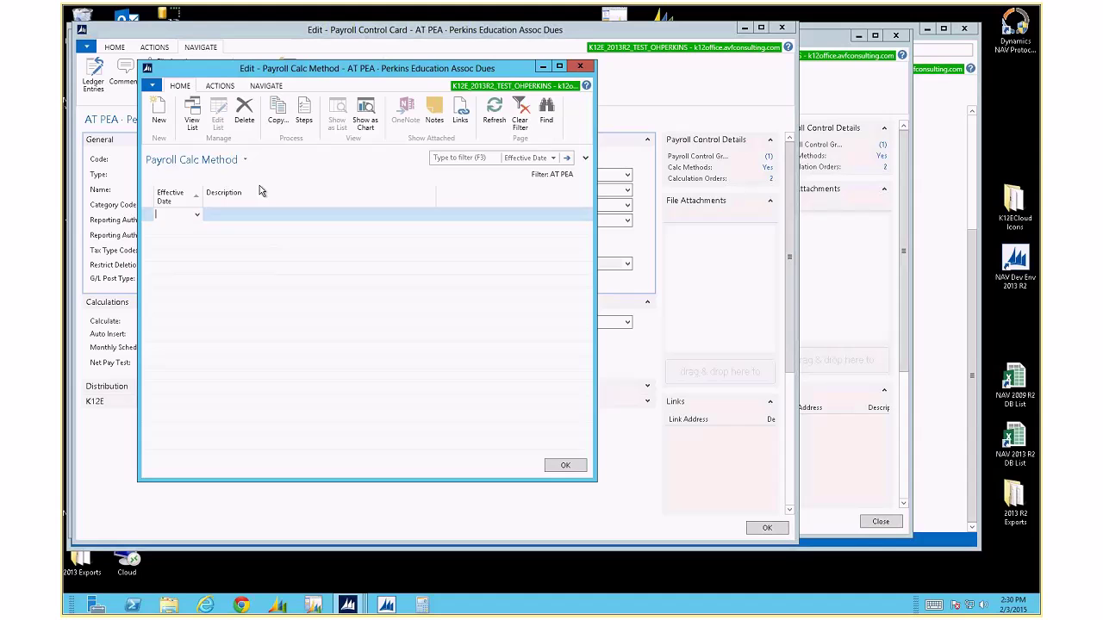
{"action": "left_click", "coordinate": [305, 115]}
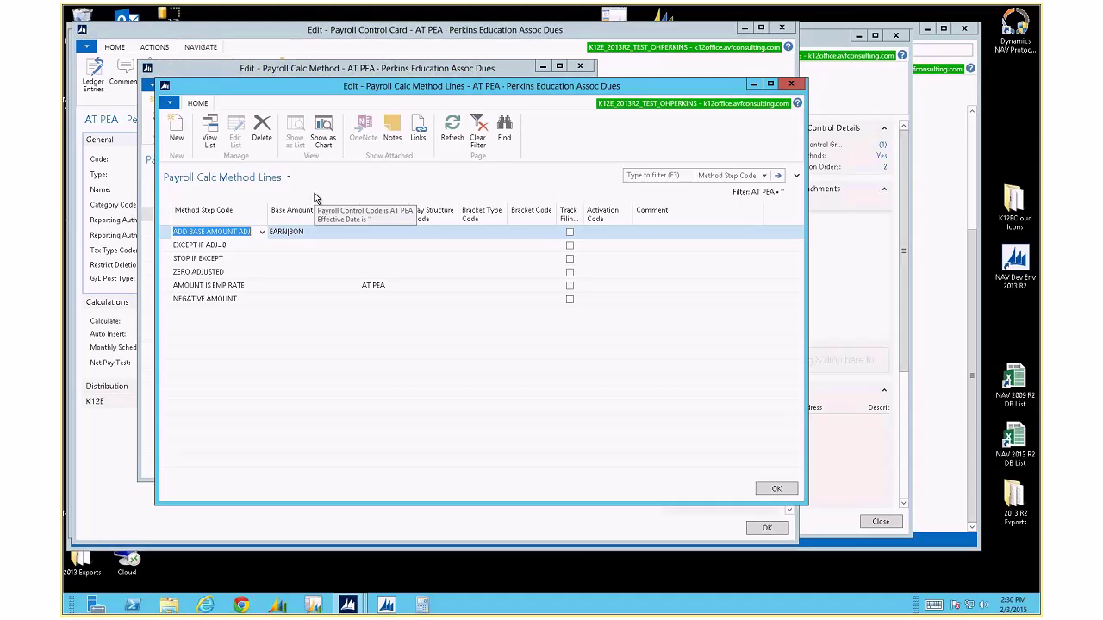
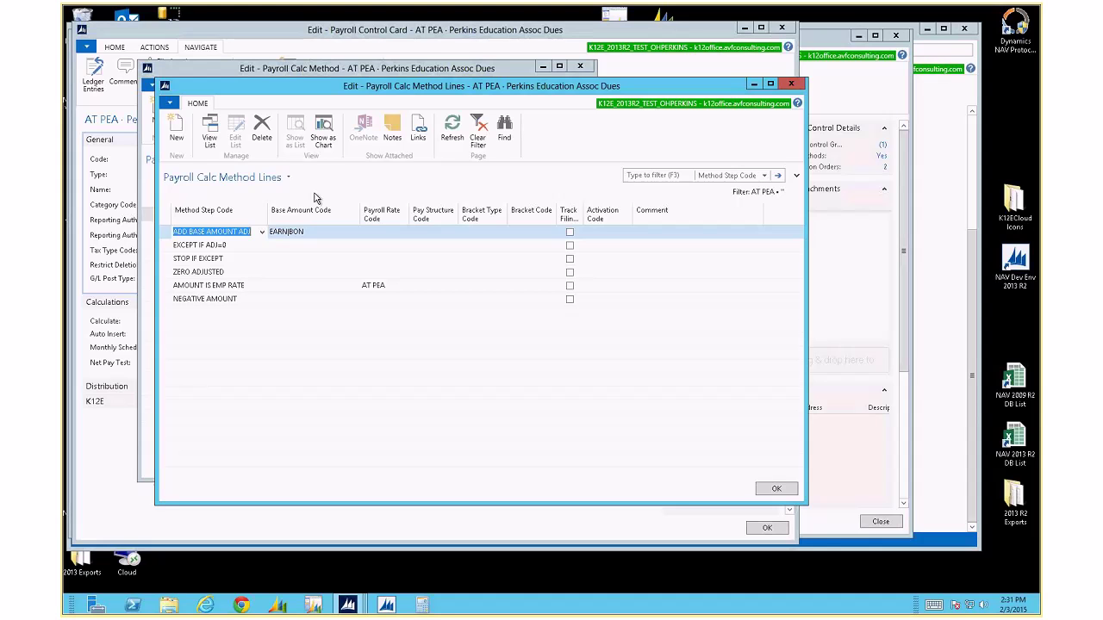
Look up the descriptions of the NEGATIVE AMOUNT and AMOUNT IS EMP RATE steps, and select those two lines.
{"action": "left_click", "coordinate": [250, 299]}
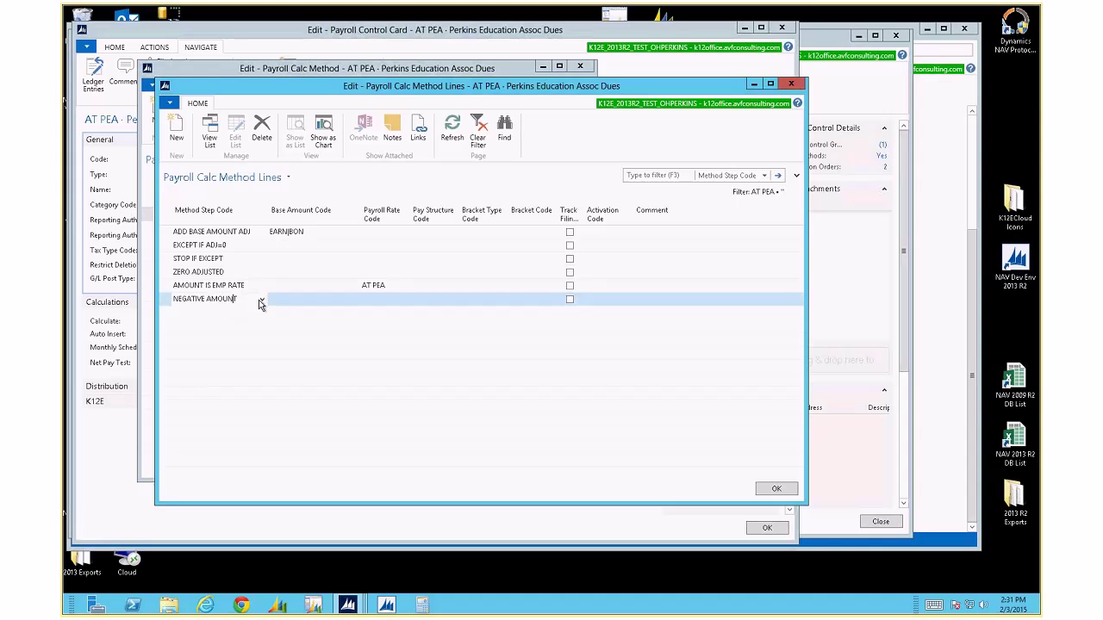
{"action": "left_click", "coordinate": [263, 300]}
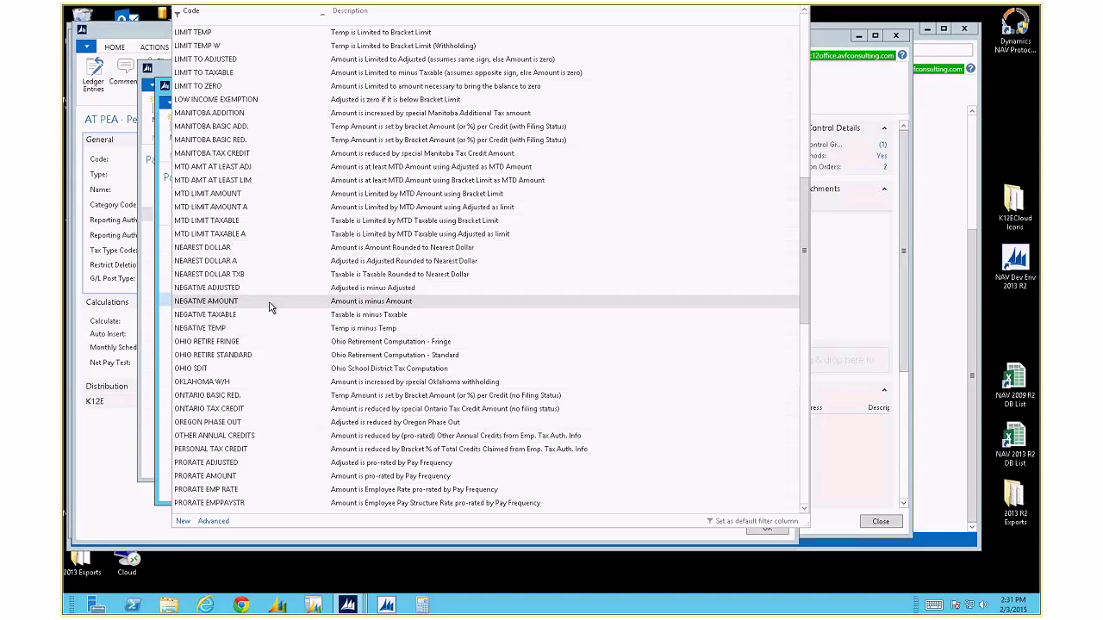
{"action": "left_click", "coordinate": [387, 306]}
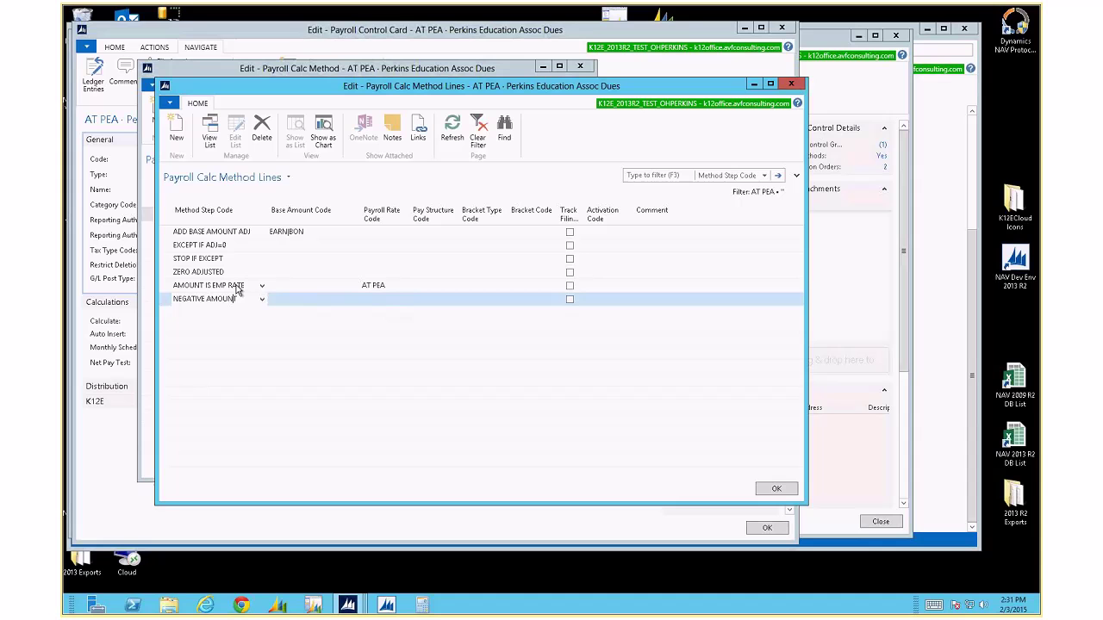
{"action": "left_click", "coordinate": [262, 286]}
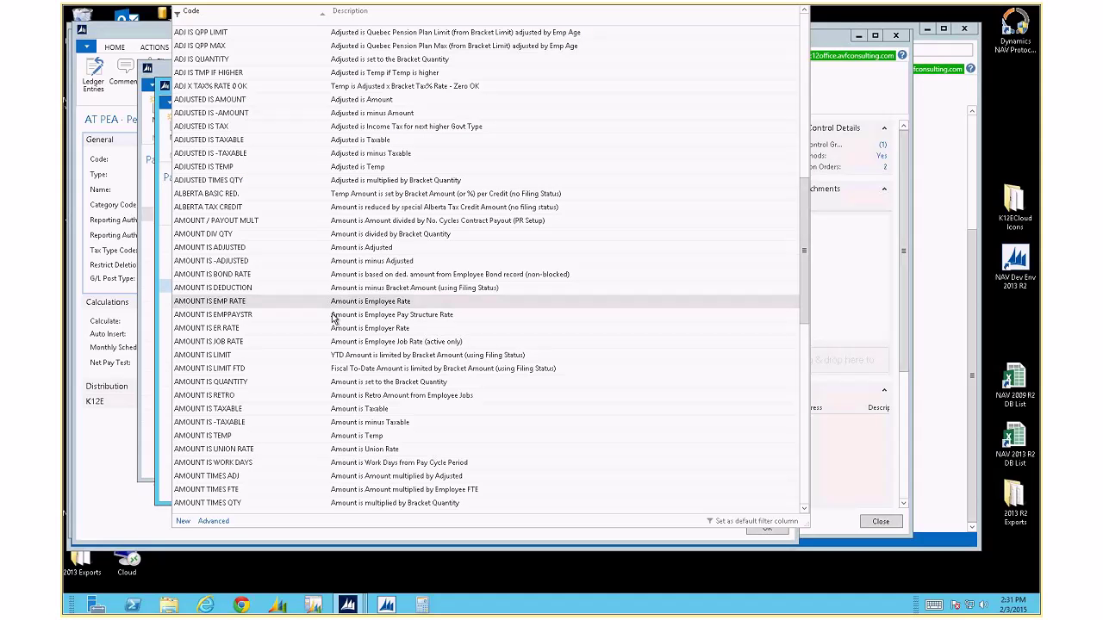
{"action": "left_click", "coordinate": [407, 302]}
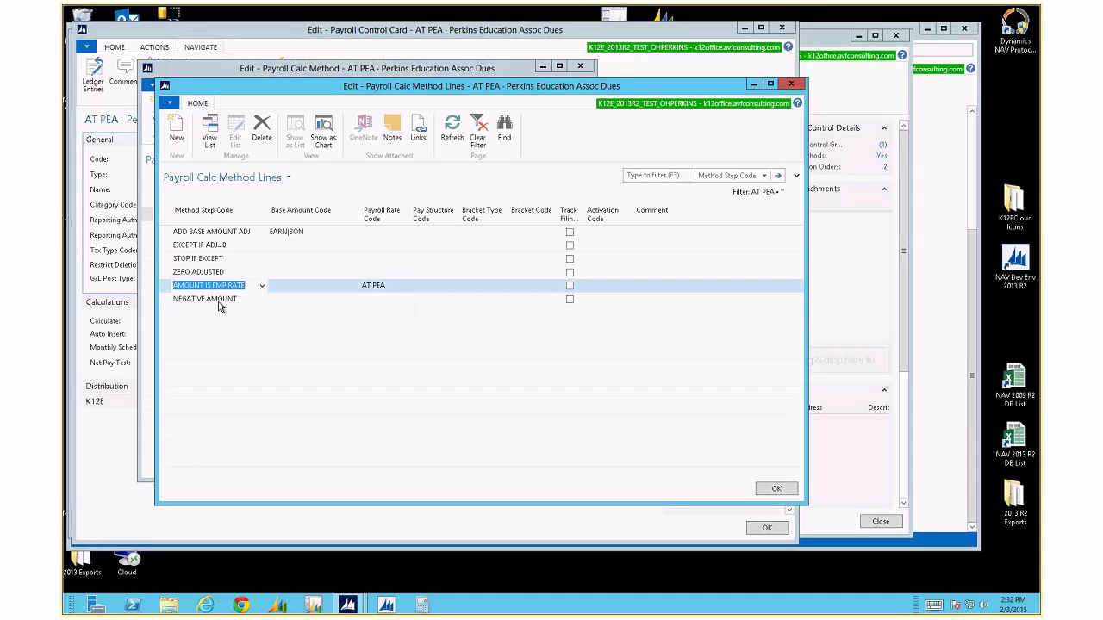
{"action": "left_click_drag", "start_coordinate": [169, 293], "coordinate": [169, 299]}
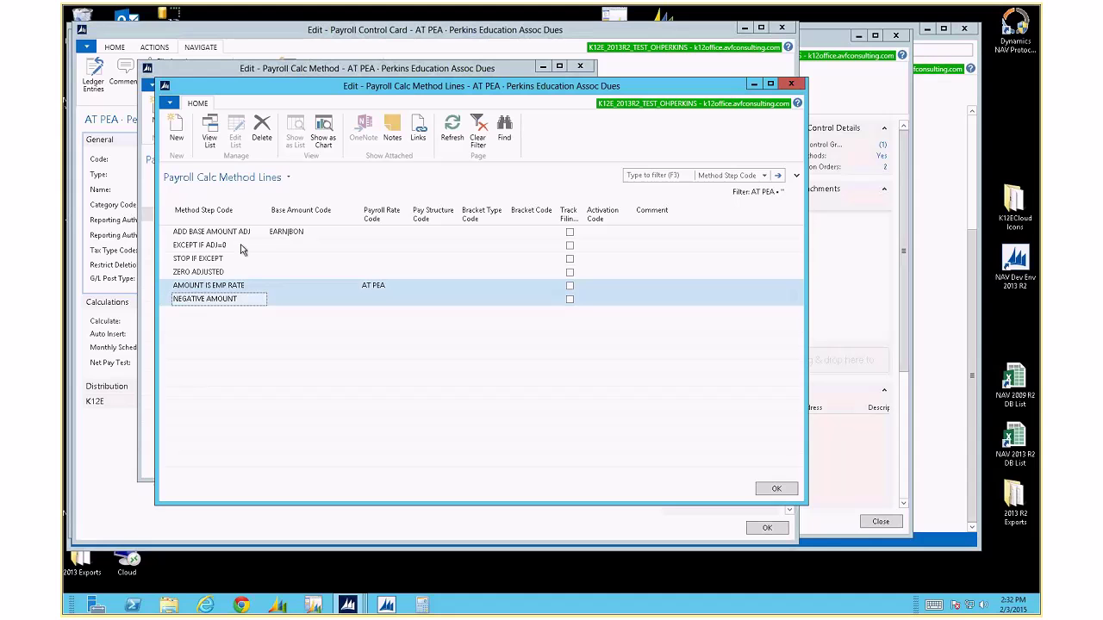
Widen the Method Step Code column slightly and look up the description of the ADD BASE AMOUNT ADJ step.
{"action": "left_click_drag", "start_coordinate": [268, 217], "coordinate": [275, 217]}
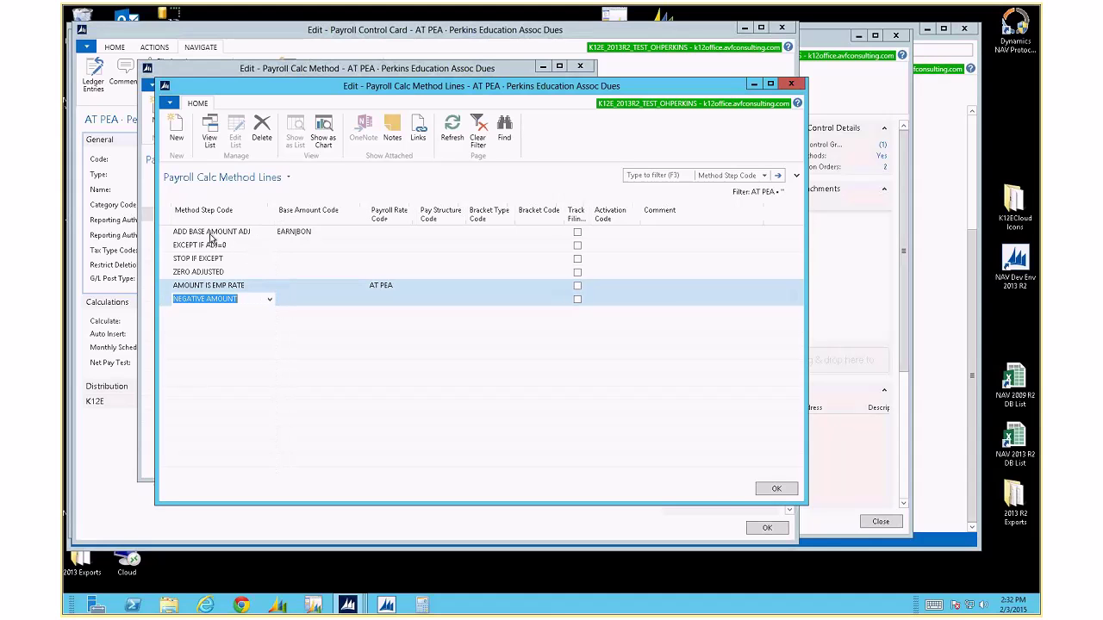
{"action": "left_click", "coordinate": [267, 235]}
{"action": "left_click", "coordinate": [269, 231]}
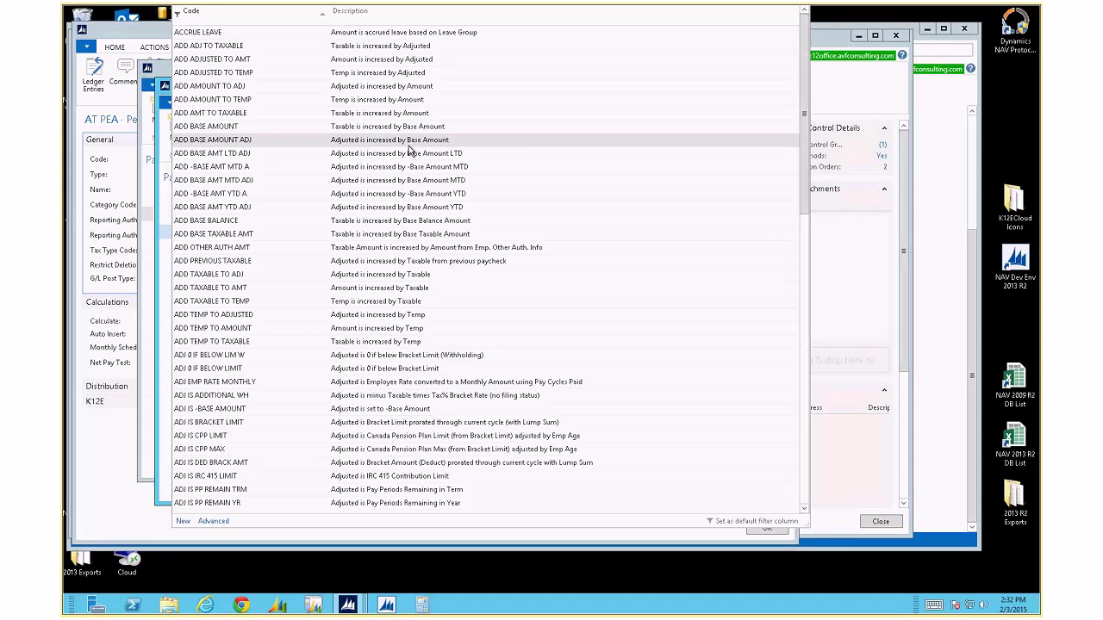
{"action": "left_click", "coordinate": [409, 143]}
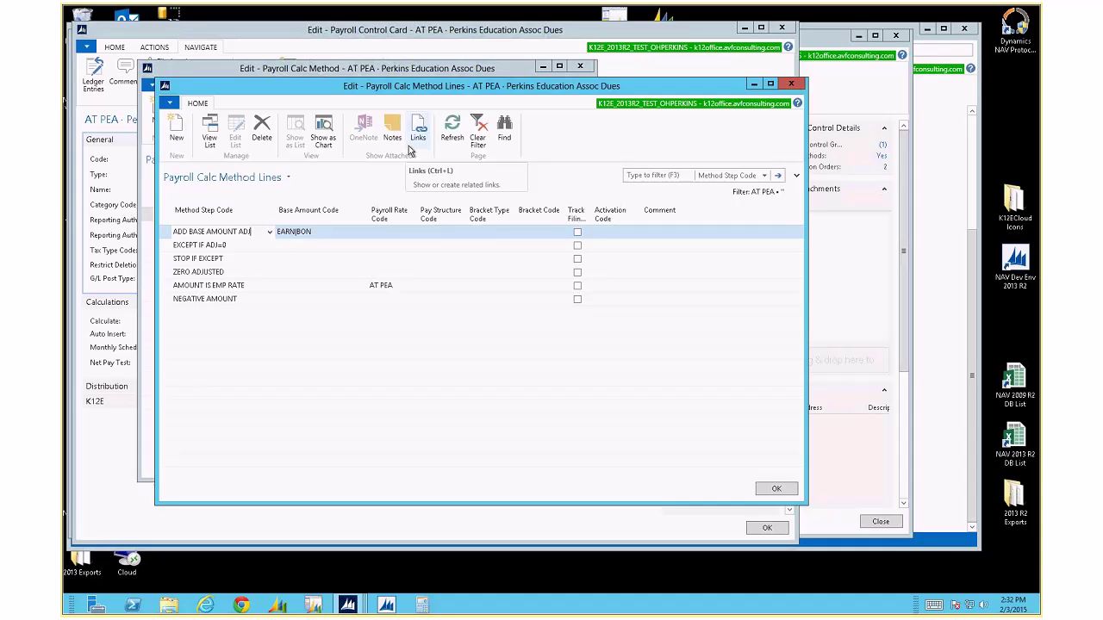
{"action": "left_click", "coordinate": [272, 234]}
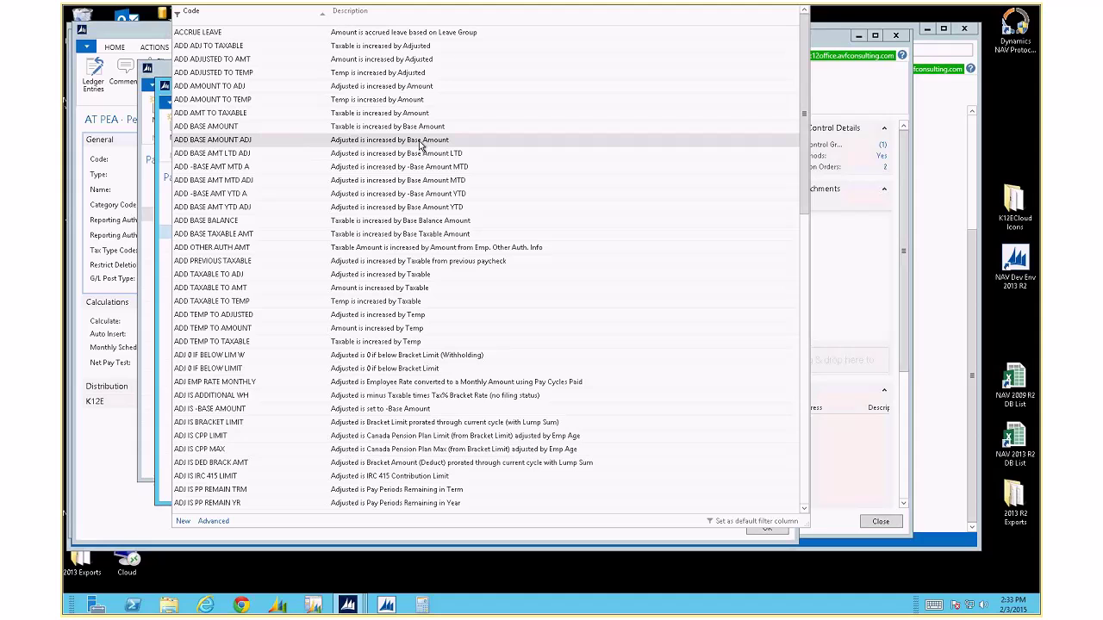
{"action": "left_click", "coordinate": [372, 155]}
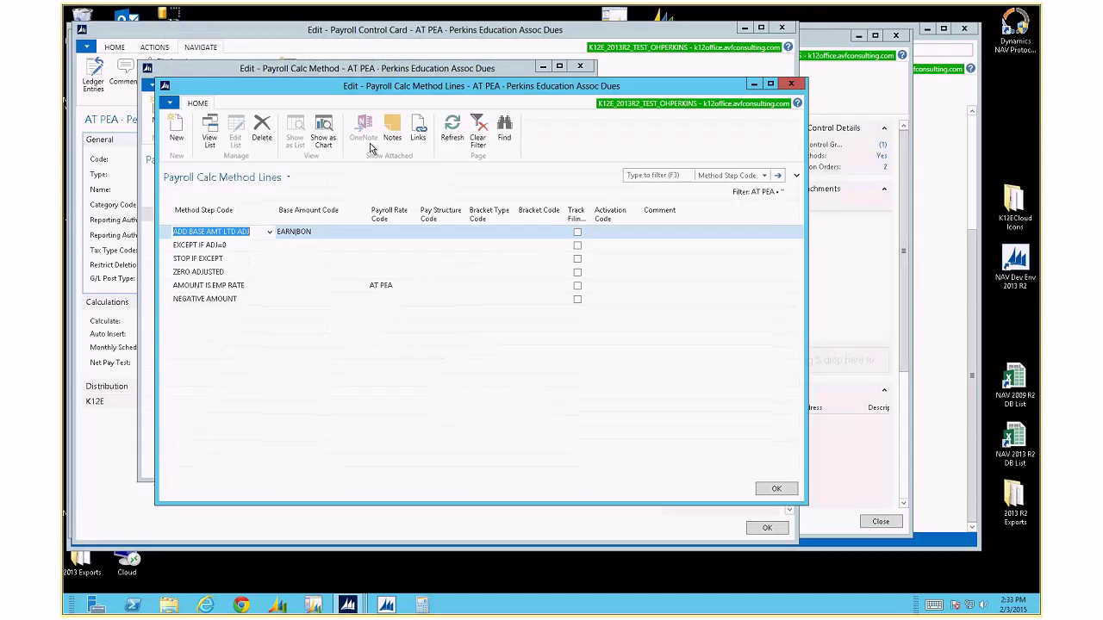
{"action": "left_click", "coordinate": [269, 232]}
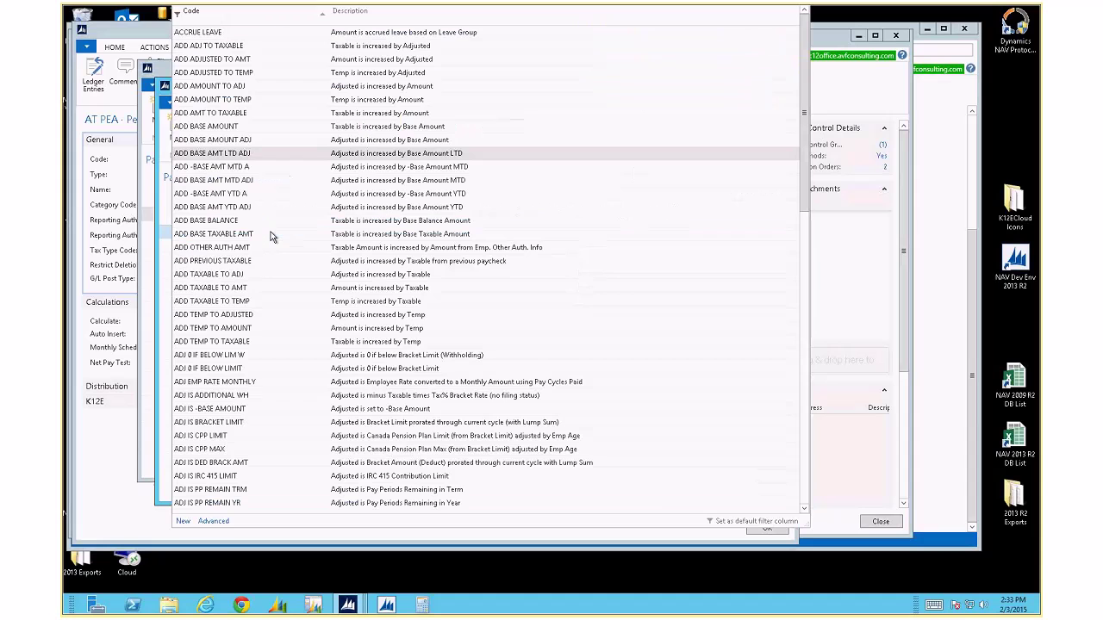
{"action": "left_click", "coordinate": [369, 144]}
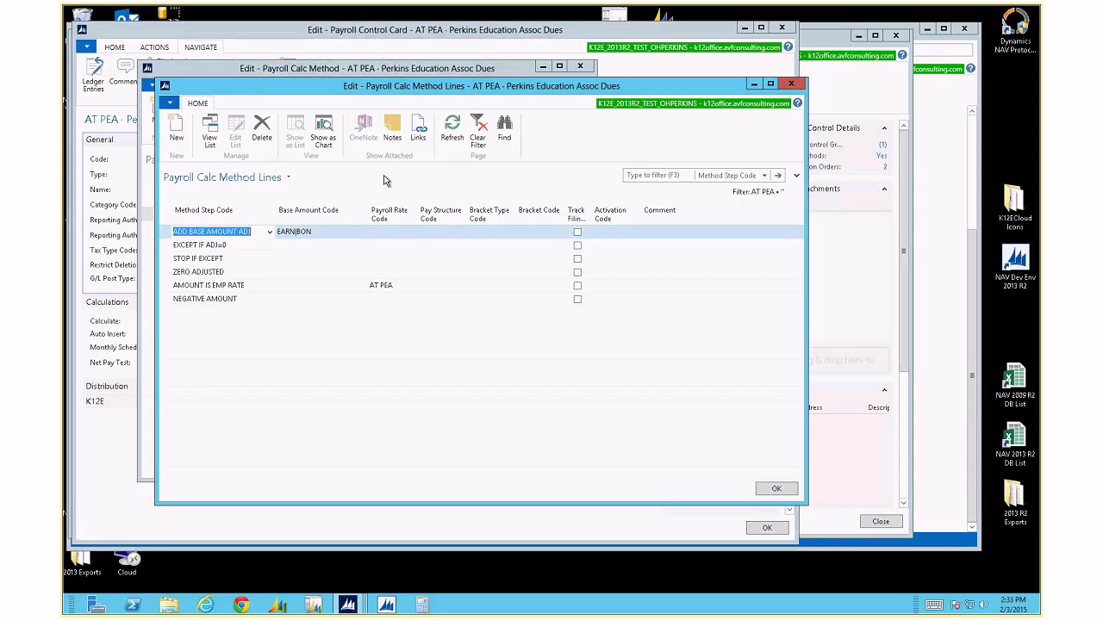
Open the full Method Steps list from the first line's step code and filter descriptions by *Adjusted is*.
{"action": "left_click", "coordinate": [270, 232]}
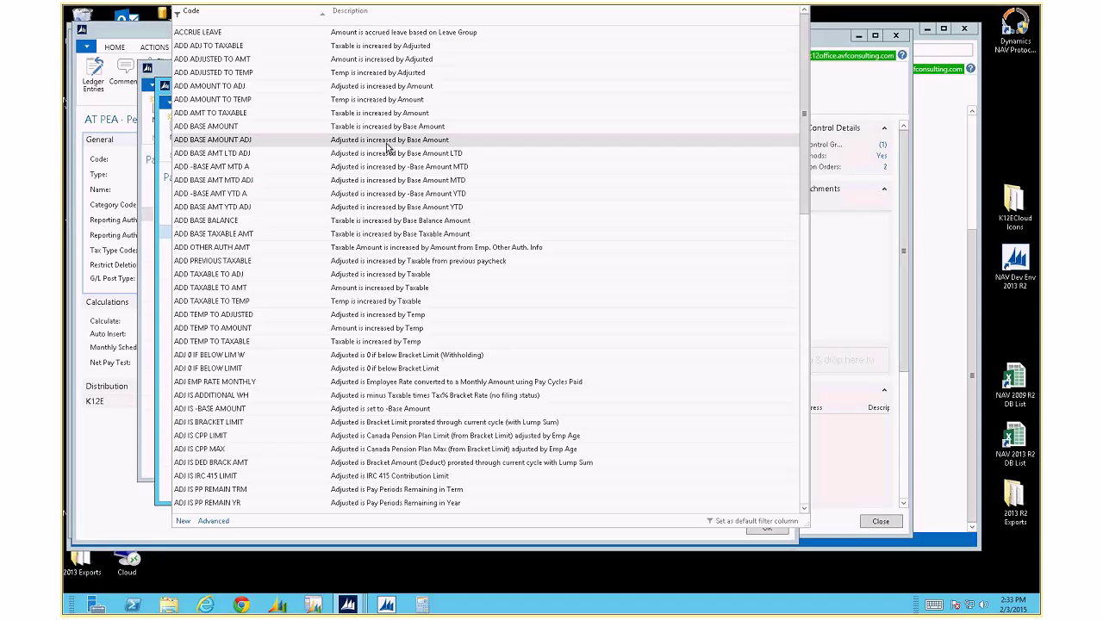
{"action": "left_click", "coordinate": [212, 521]}
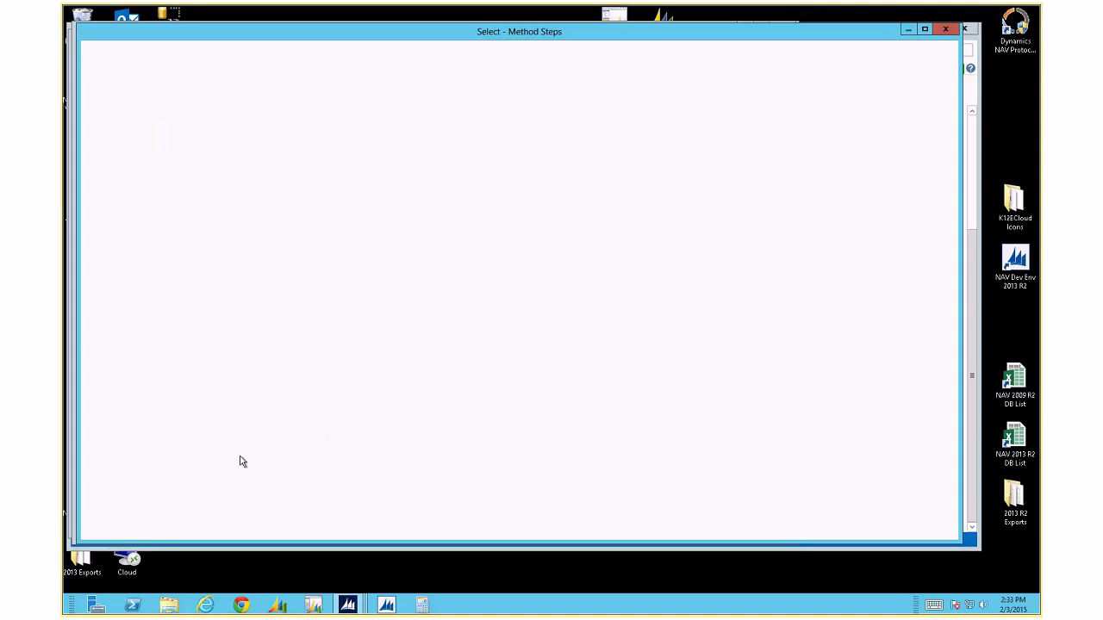
{"action": "left_click", "coordinate": [148, 166]}
{"action": "left_click", "coordinate": [155, 224]}
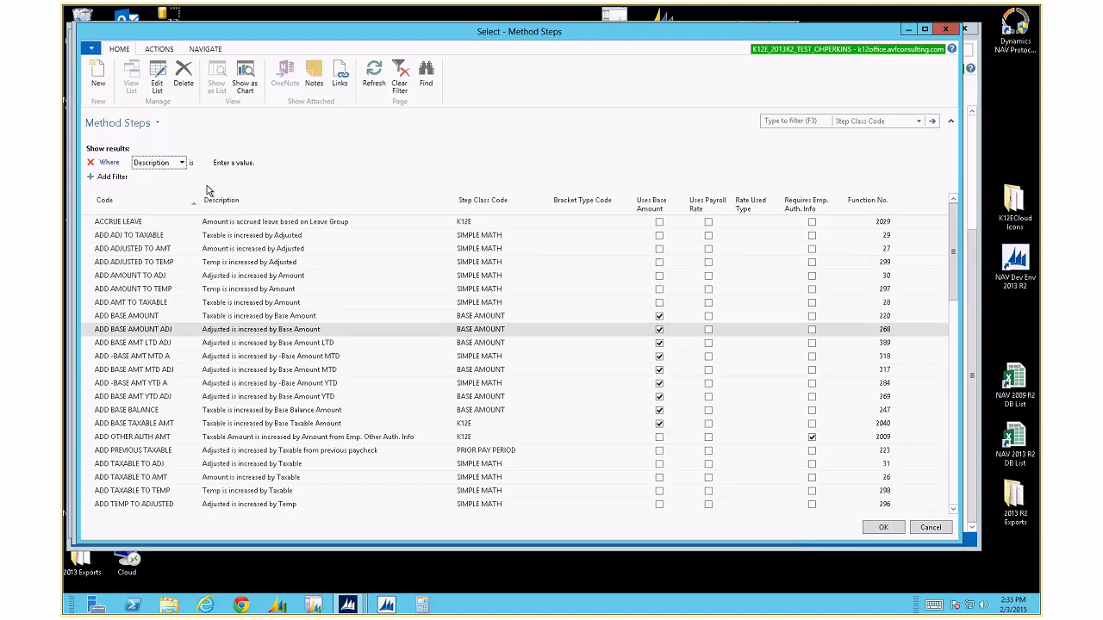
{"action": "left_click", "coordinate": [214, 162]}
{"action": "type", "text": "*Adjusted"}
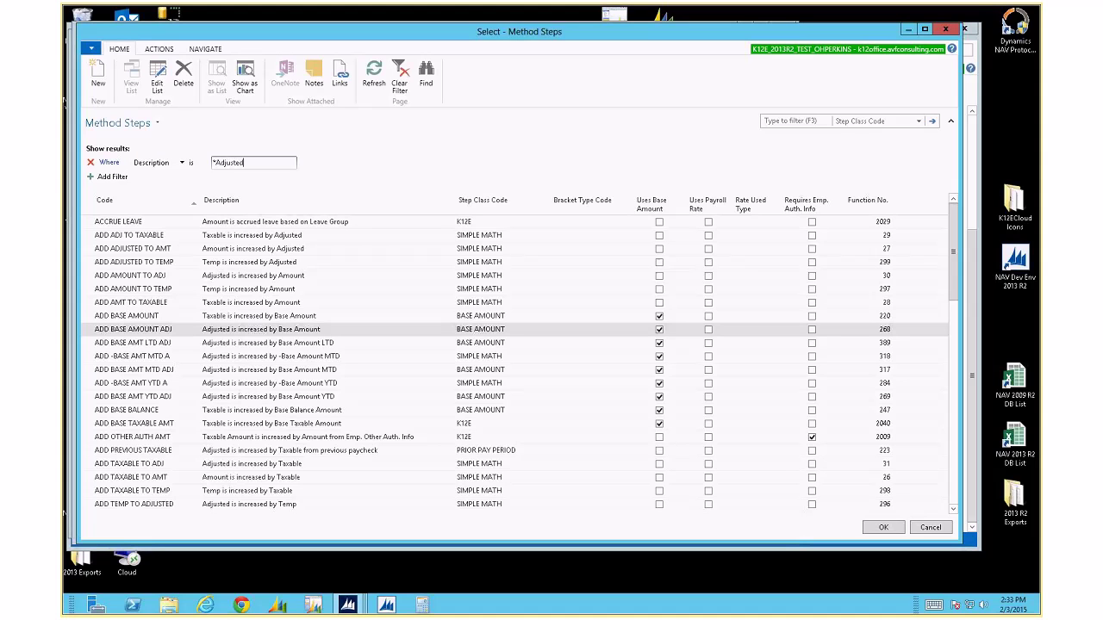
{"action": "type", "text": " is*"}
{"action": "key", "text": "Return"}
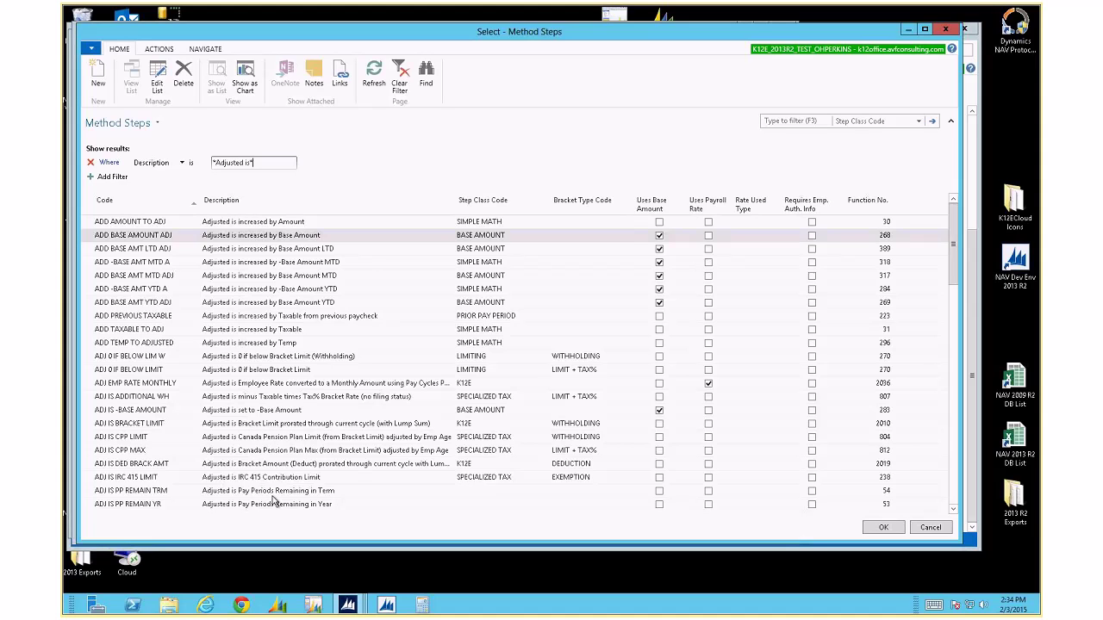
Examine the method steps that affect the Adjusted value, and close the list without choosing another step.
{"action": "left_click", "coordinate": [953, 510]}
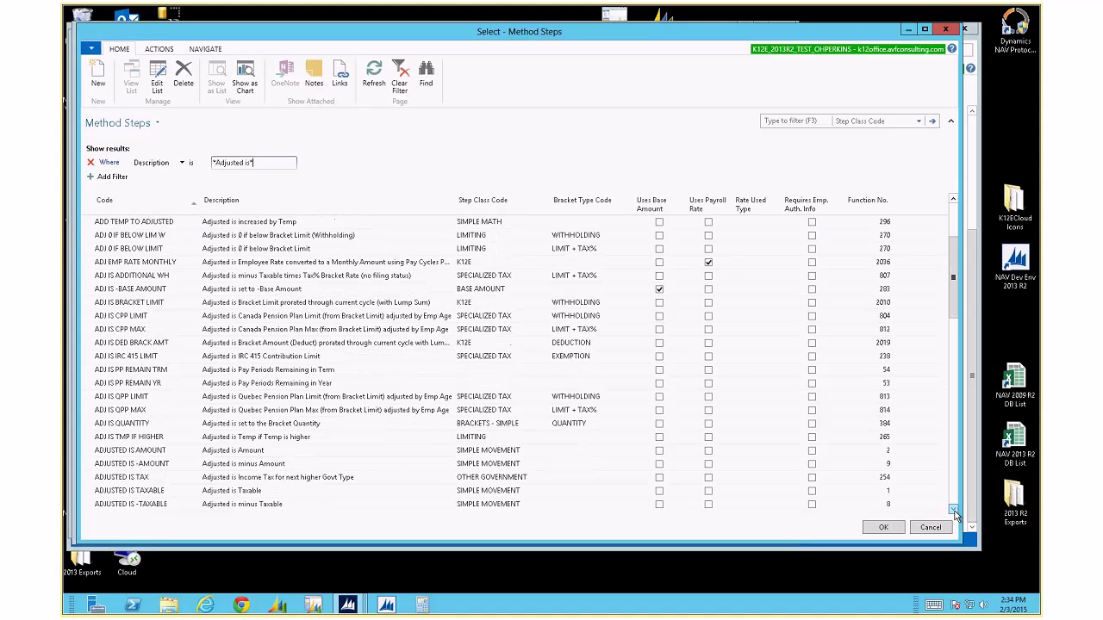
{"action": "left_click", "coordinate": [954, 510]}
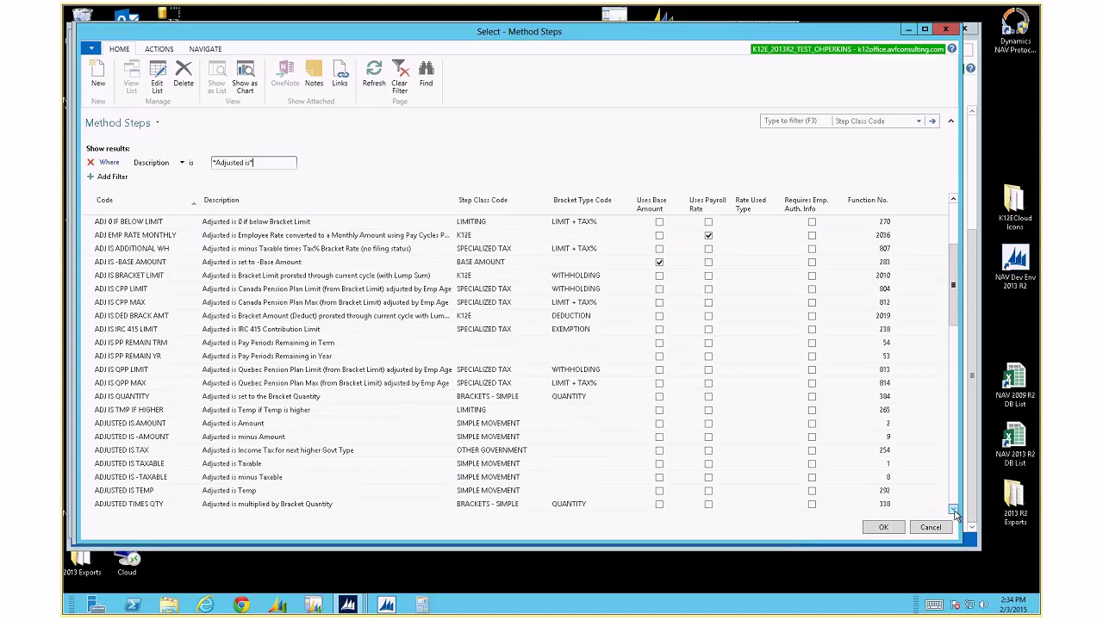
{"action": "left_click", "coordinate": [954, 510]}
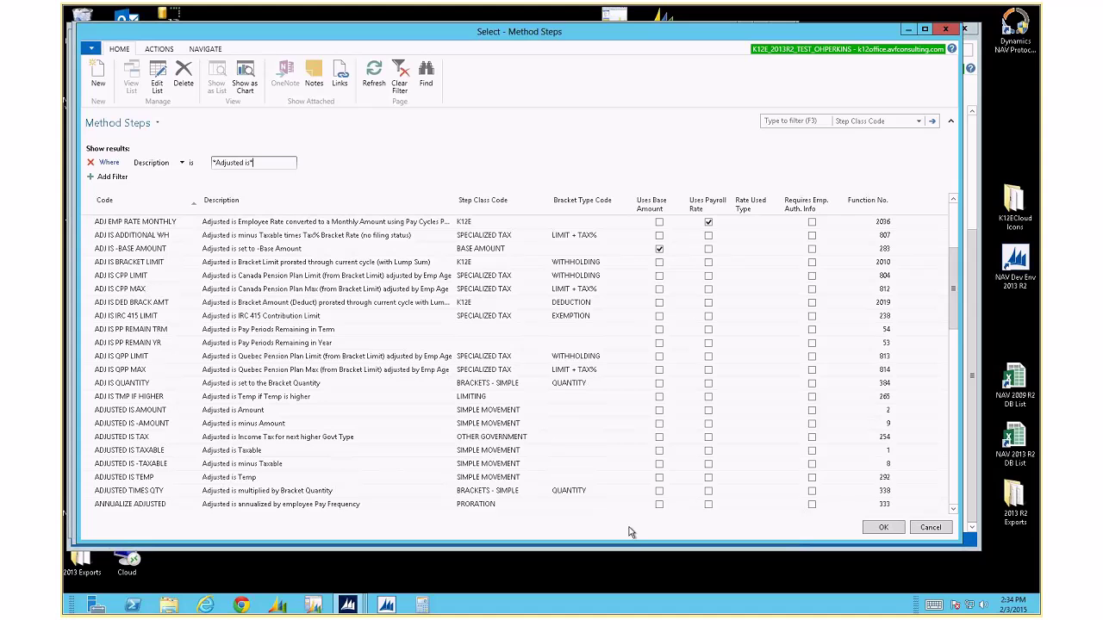
{"action": "left_click", "coordinate": [952, 512]}
{"action": "left_click", "coordinate": [952, 511]}
{"action": "left_click", "coordinate": [953, 512]}
{"action": "left_click", "coordinate": [952, 512]}
{"action": "left_click", "coordinate": [952, 512]}
{"action": "left_click", "coordinate": [952, 512]}
{"action": "left_click_drag", "start_coordinate": [952, 512], "coordinate": [952, 512]}
{"action": "left_click", "coordinate": [952, 511]}
{"action": "key", "text": "Escape"}
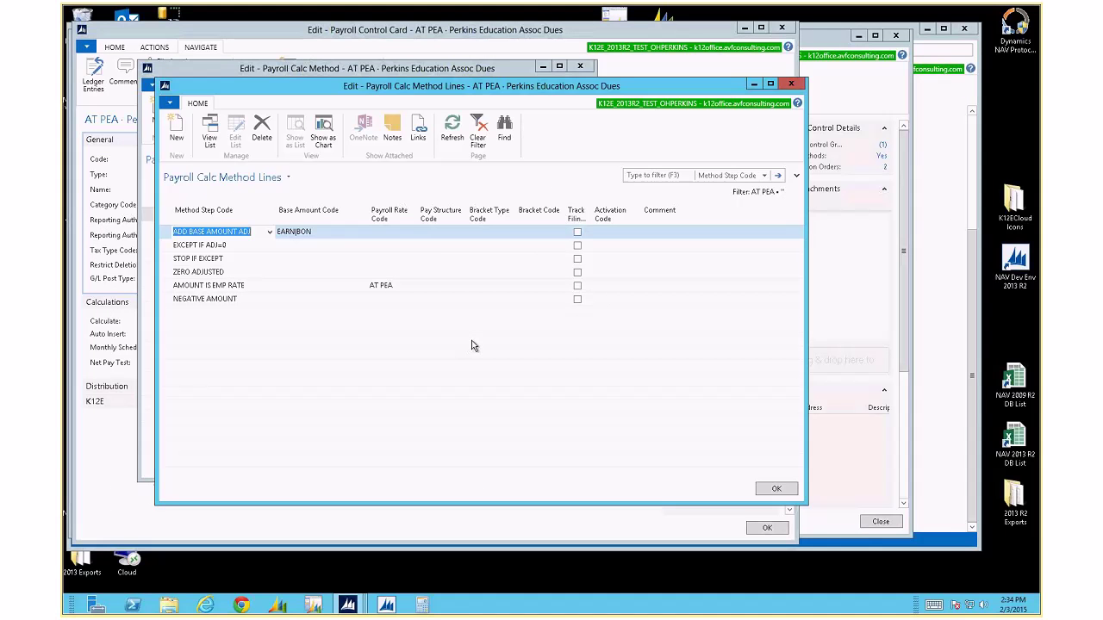
Recheck ADD BASE AMOUNT ADJ, select its base amount code EARN|BON, and close AT PEA's calculation windows to return to Payroll Administration.
{"action": "left_click", "coordinate": [270, 232]}
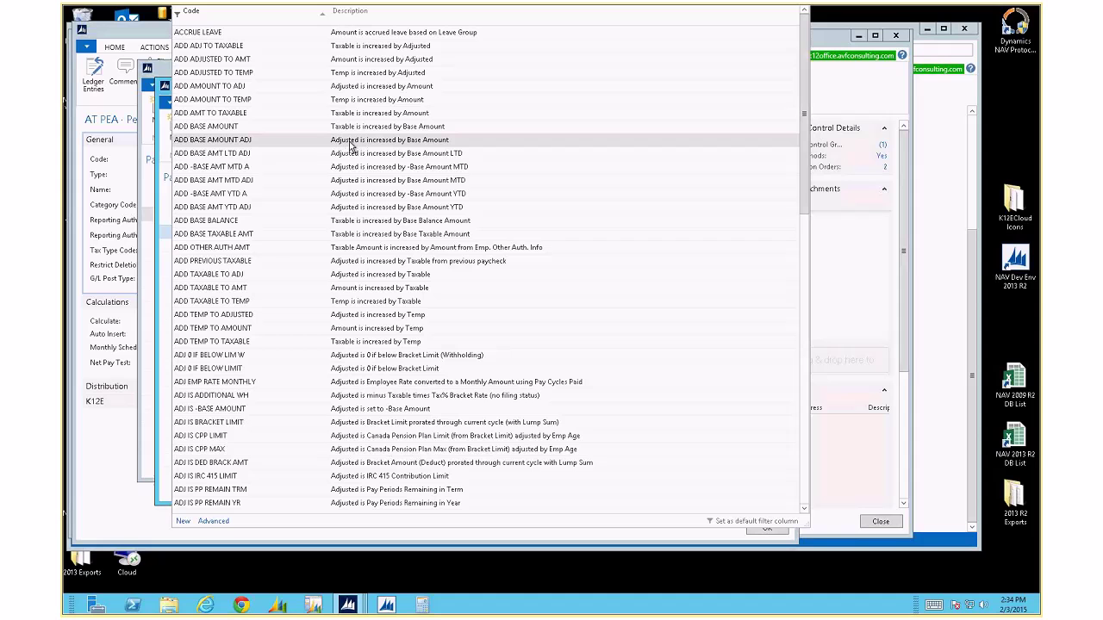
{"action": "left_click", "coordinate": [407, 145]}
{"action": "left_click", "coordinate": [323, 231]}
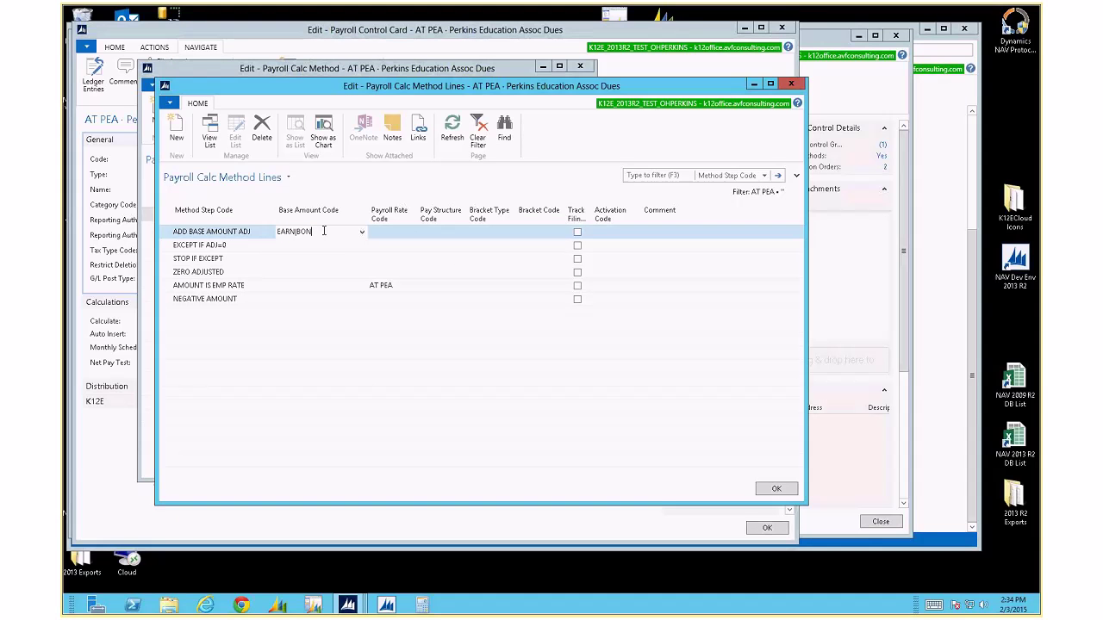
{"action": "left_click_drag", "start_coordinate": [323, 231], "coordinate": [267, 230]}
{"action": "left_click", "coordinate": [791, 84]}
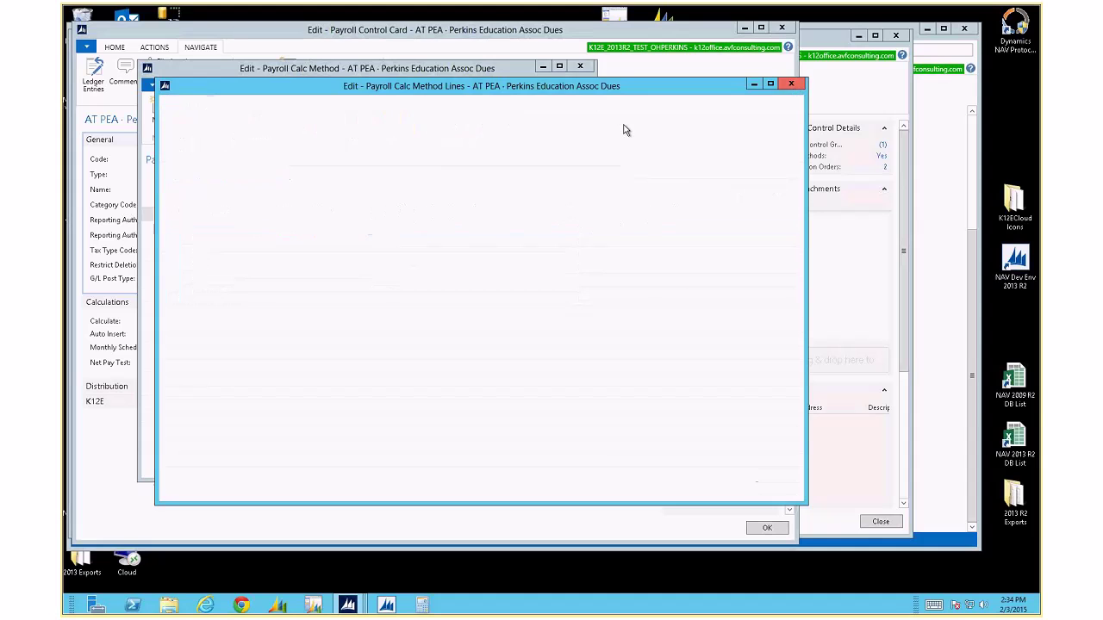
{"action": "left_click", "coordinate": [582, 67]}
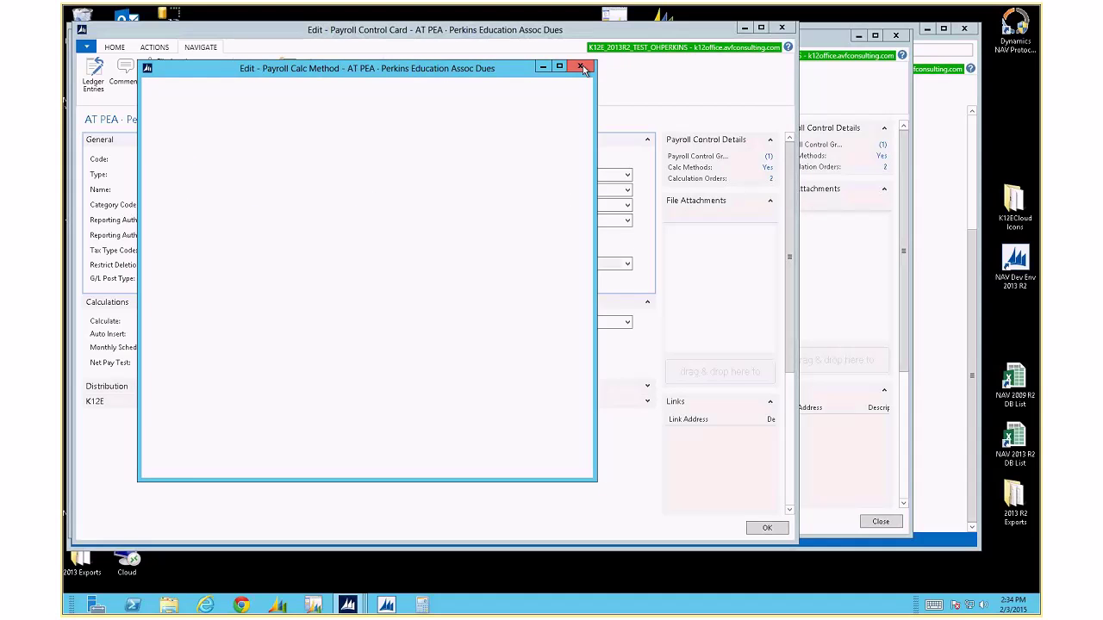
{"action": "key", "text": "Escape"}
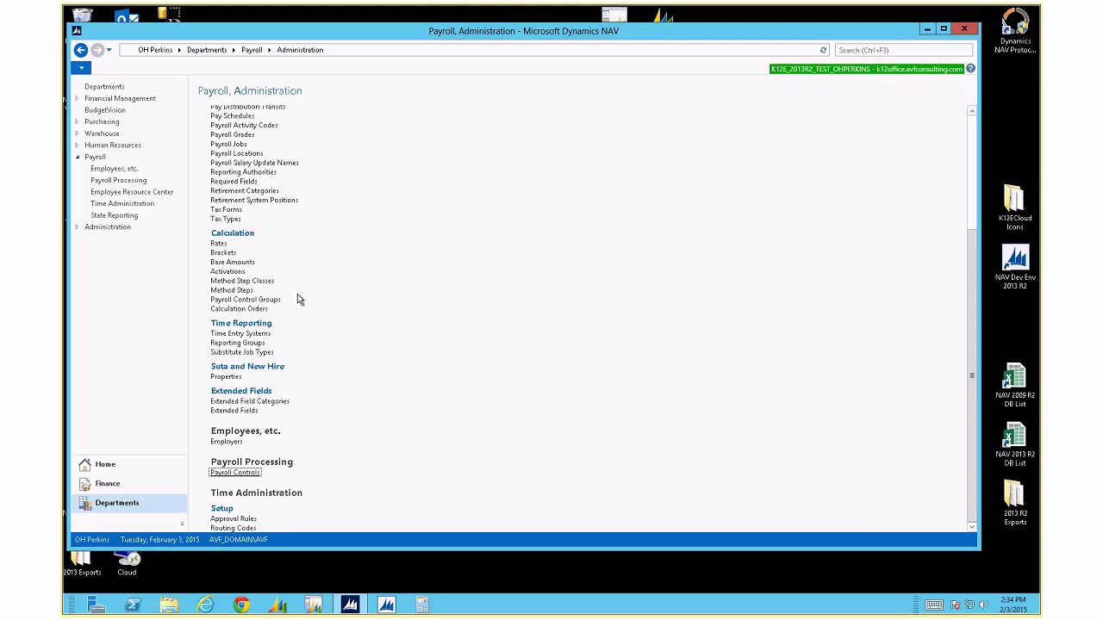
Open the Base Amounts list from the Calculation setup, enlarge its window, and browse the defined codes.
{"action": "left_click", "coordinate": [218, 262]}
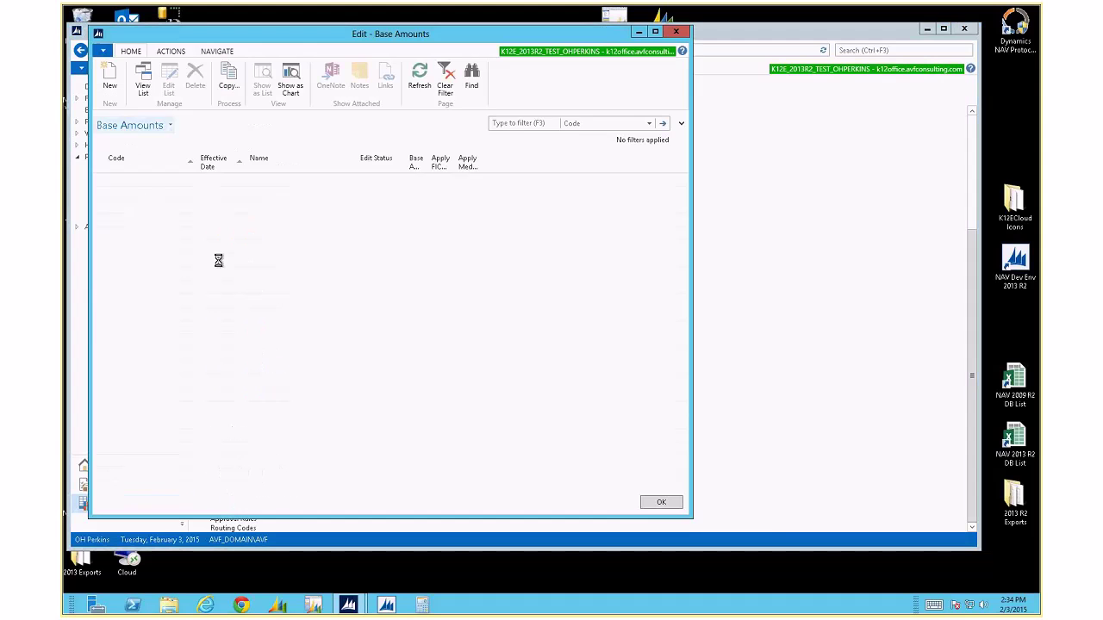
{"action": "left_click_drag", "start_coordinate": [691, 517], "coordinate": [829, 534]}
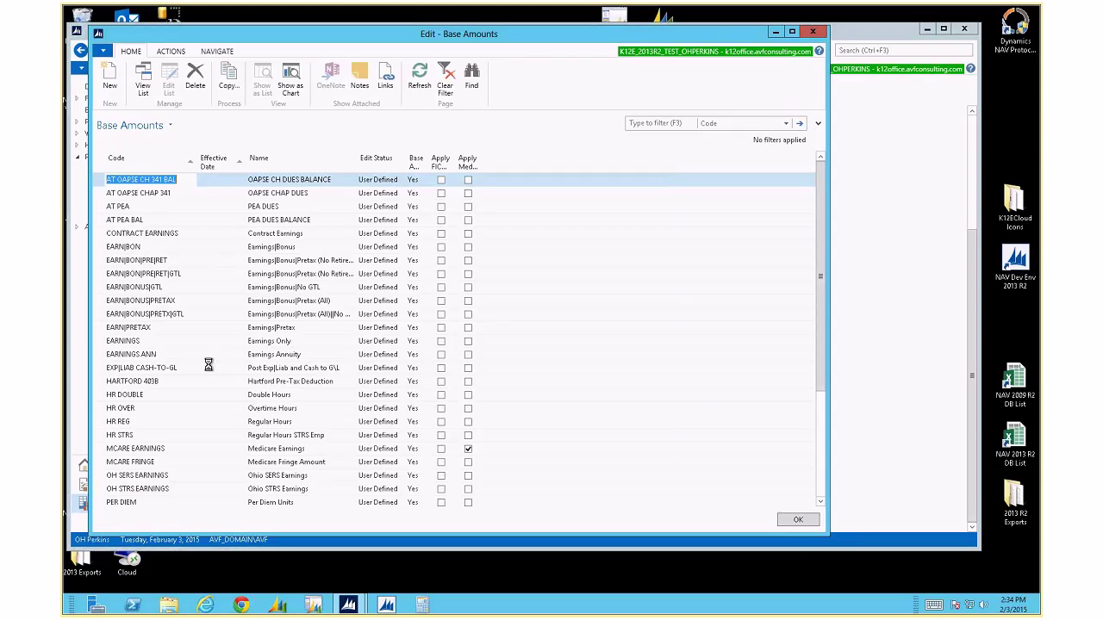
{"action": "scroll", "coordinate": [208, 365], "scroll_direction": "down", "scroll_amount": 4}
{"action": "left_click", "coordinate": [217, 52]}
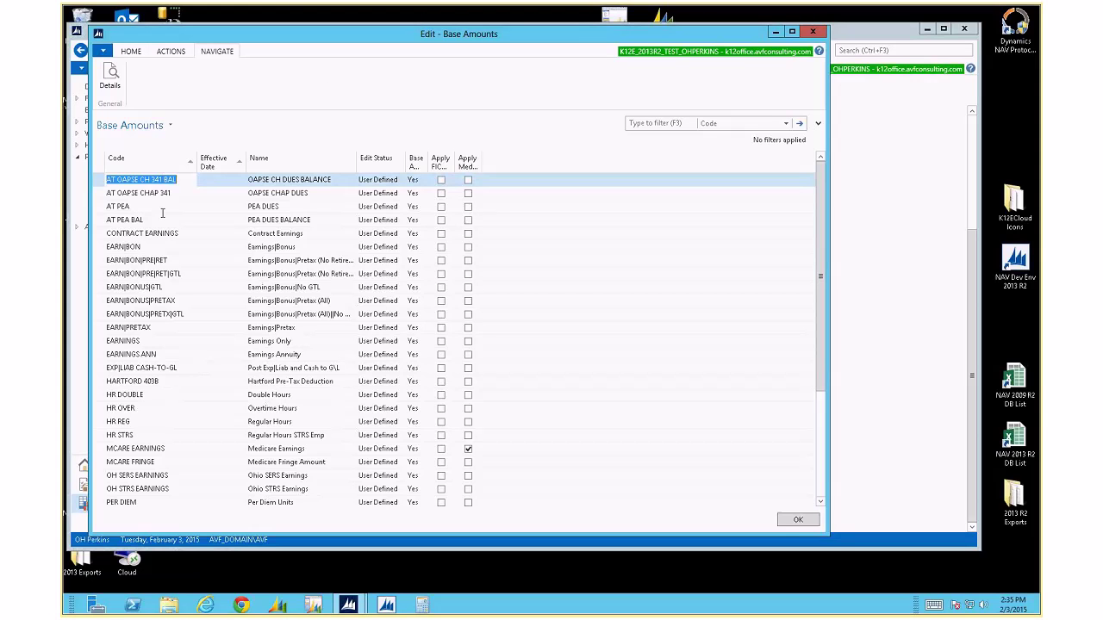
Try to quick-filter the base amounts by the code EARN|BON, and clear the filter again.
{"action": "left_click", "coordinate": [155, 273]}
{"action": "left_click", "coordinate": [673, 123]}
{"action": "type", "text": "EARN|BON"}
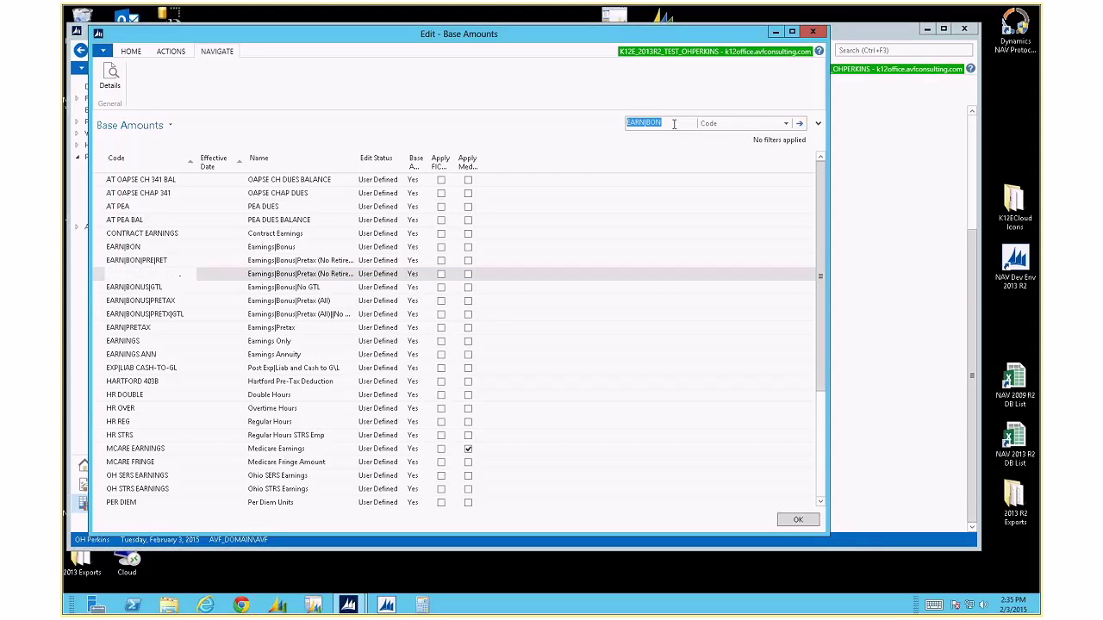
{"action": "key", "text": "Return"}
{"action": "key", "text": "ctrl+c"}
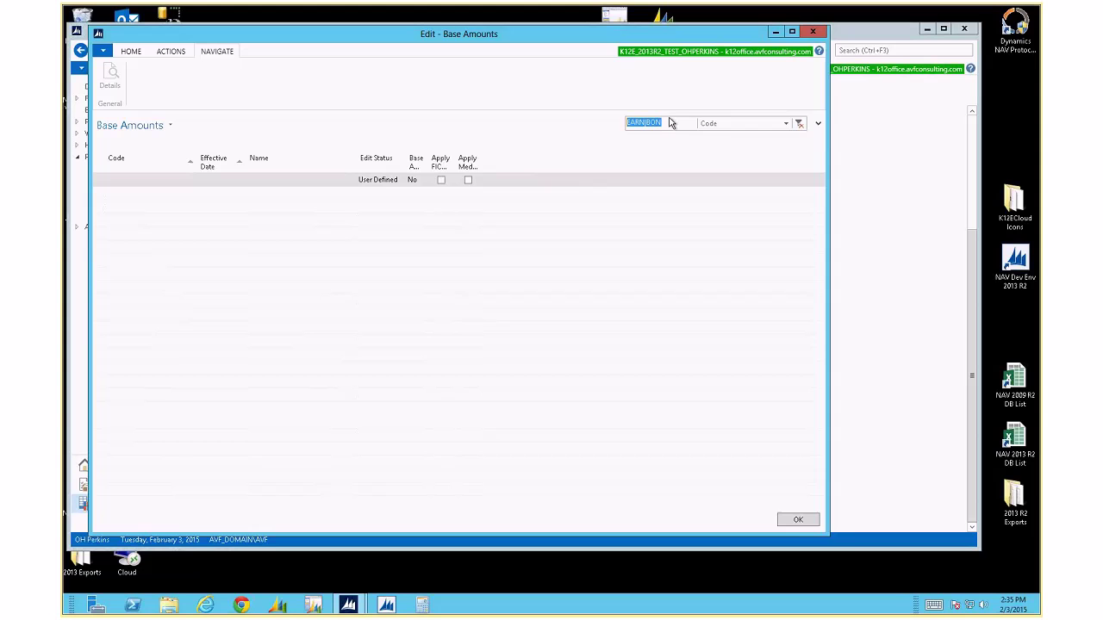
{"action": "key", "text": "BackSpace"}
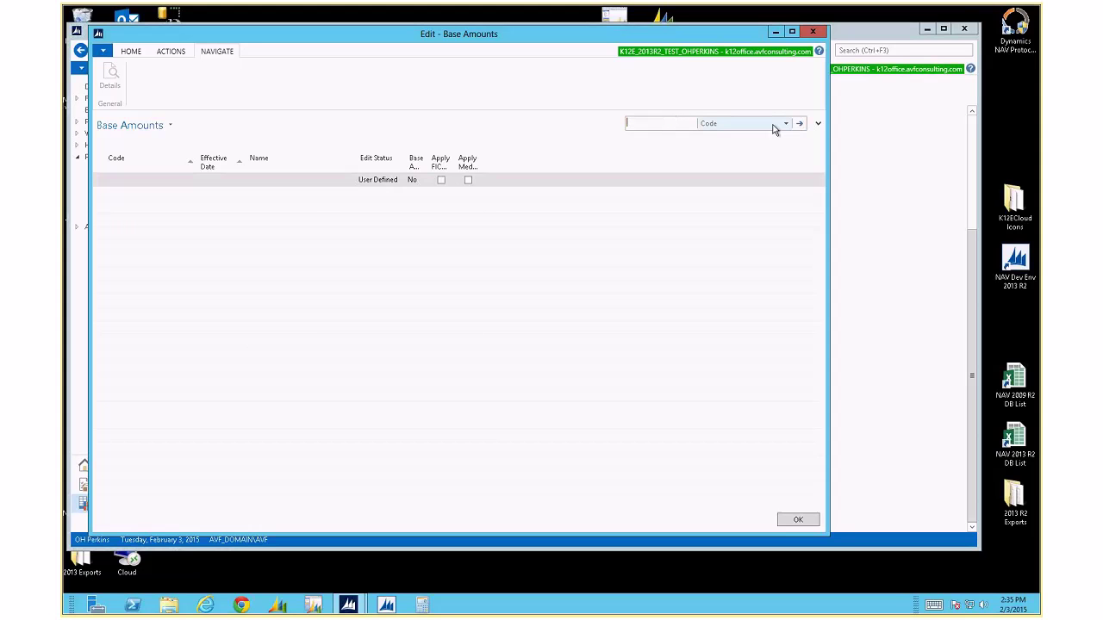
{"action": "left_click", "coordinate": [794, 123]}
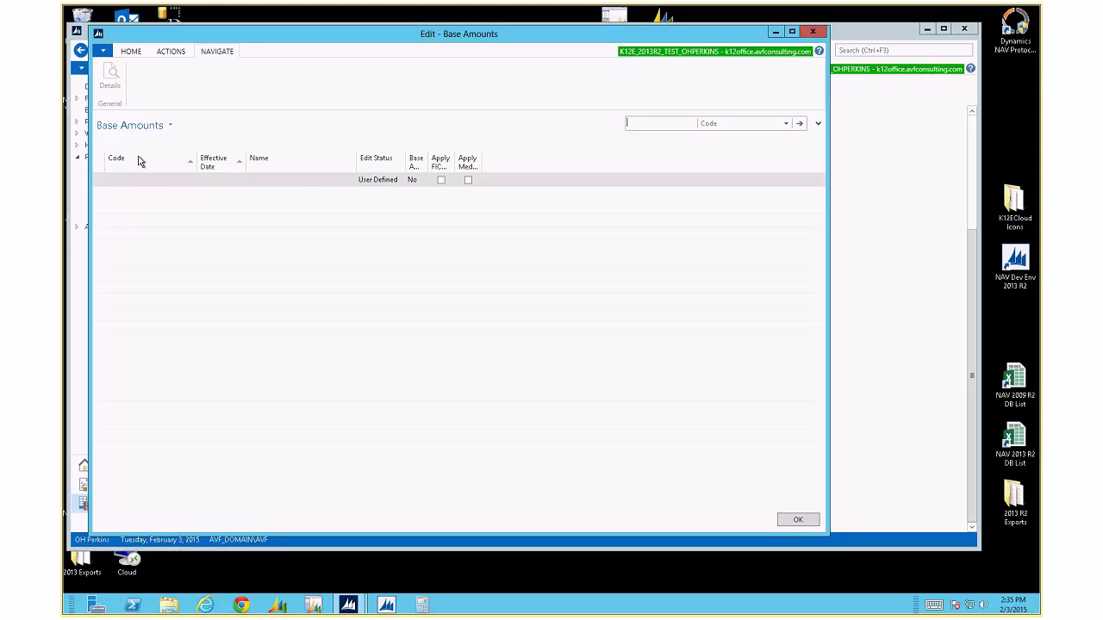
Select the EARN|BON base amount, and try advanced filters on Code with EARN|BON and *EARN|BON*.
{"action": "scroll", "coordinate": [239, 243], "scroll_direction": "down", "scroll_amount": 4}
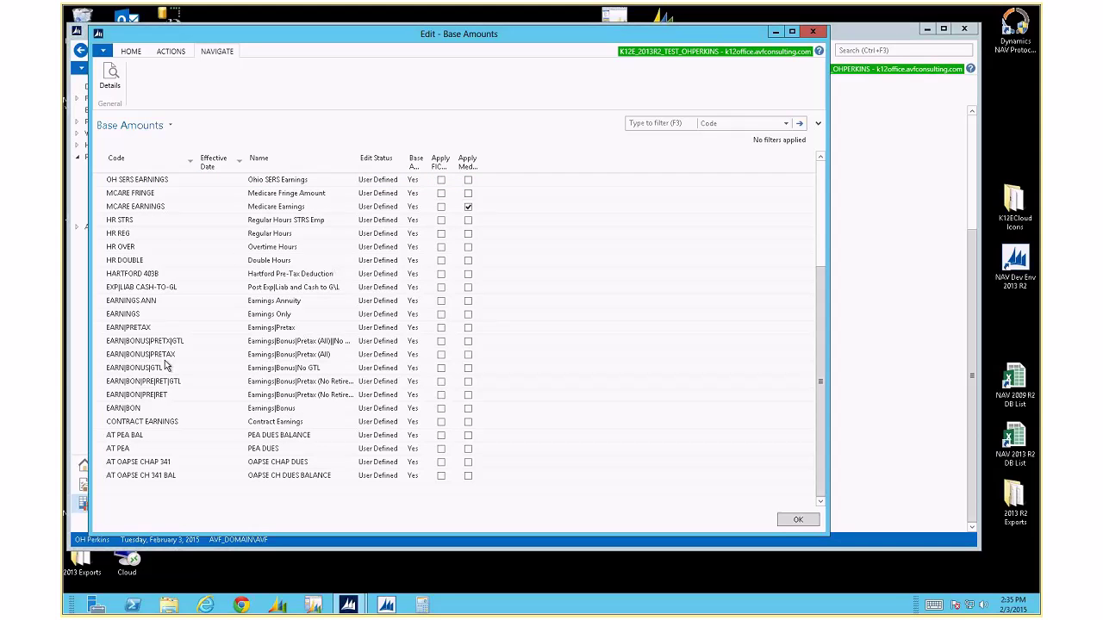
{"action": "left_click", "coordinate": [167, 407]}
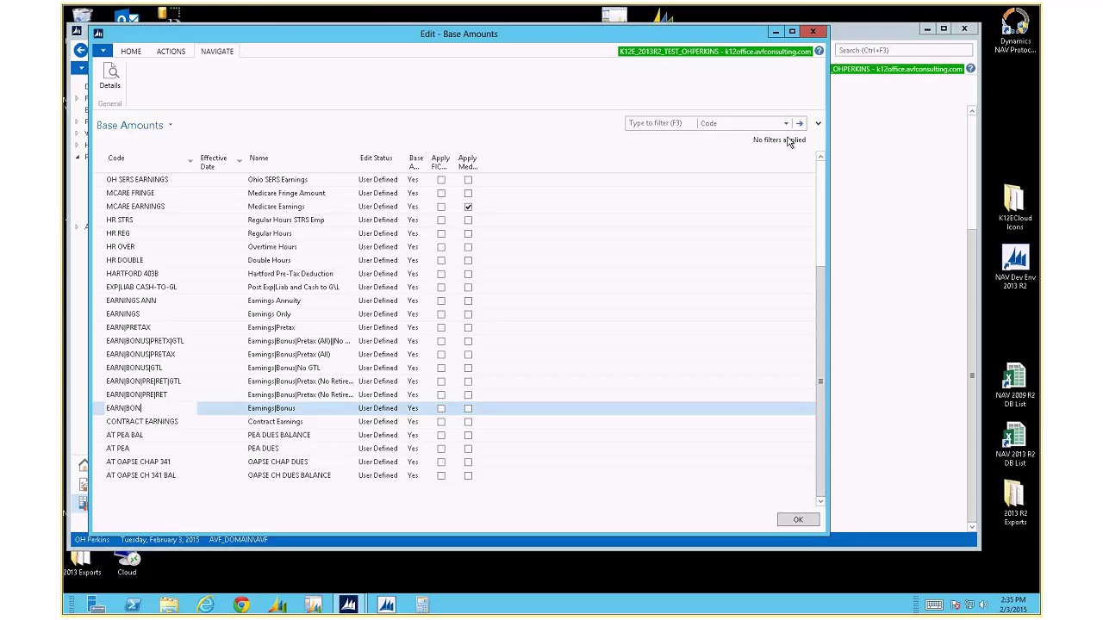
{"action": "left_click", "coordinate": [819, 125]}
{"action": "left_click", "coordinate": [231, 165]}
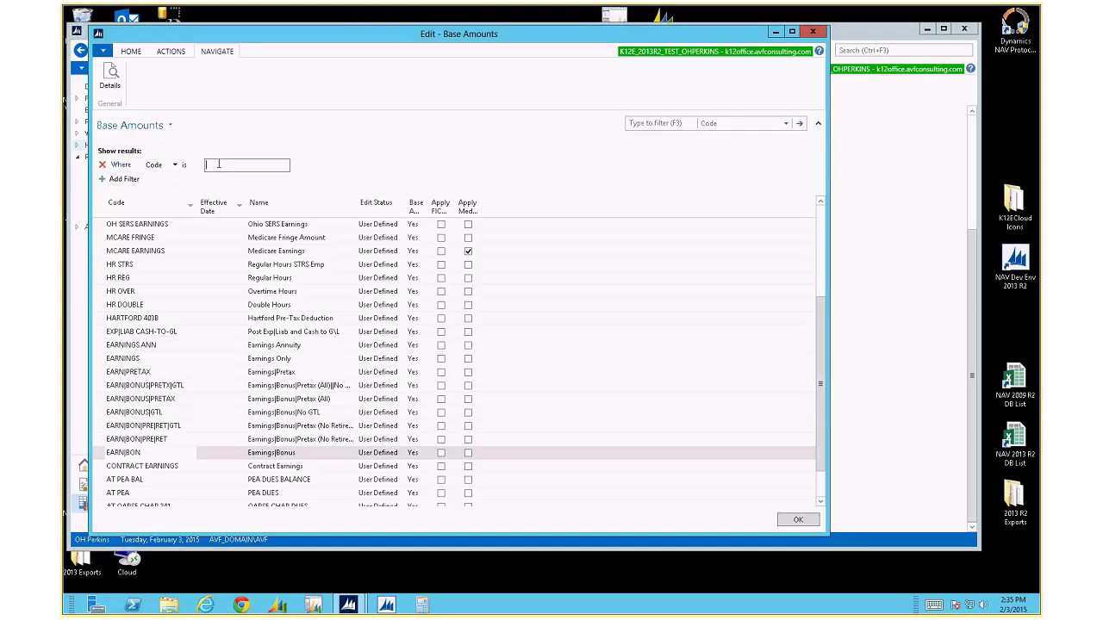
{"action": "key", "text": "ctrl+v"}
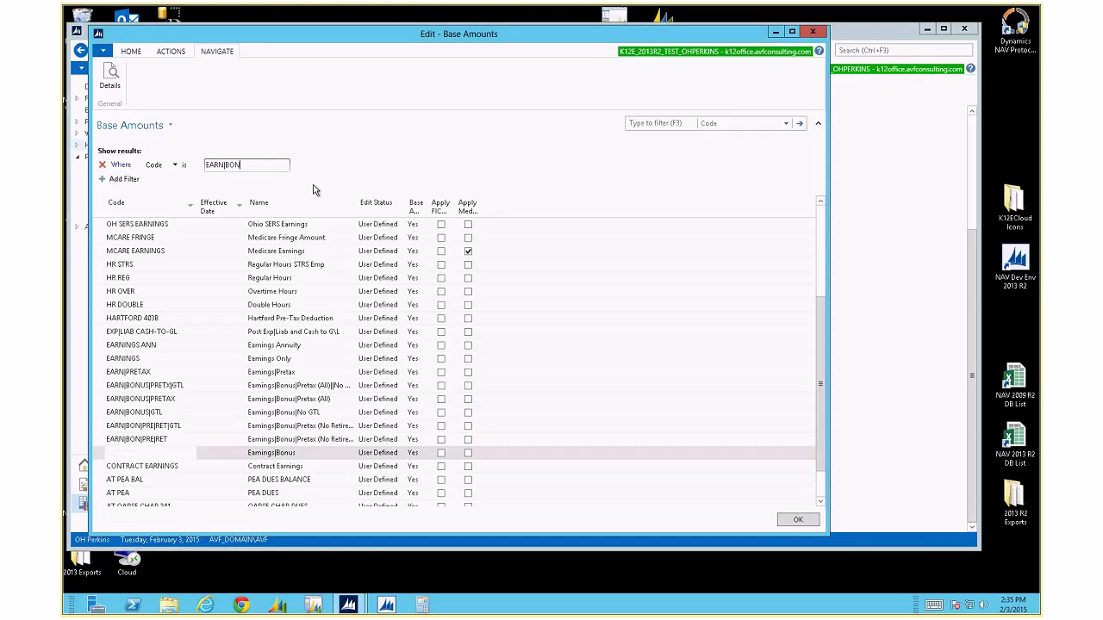
{"action": "key", "text": "Return"}
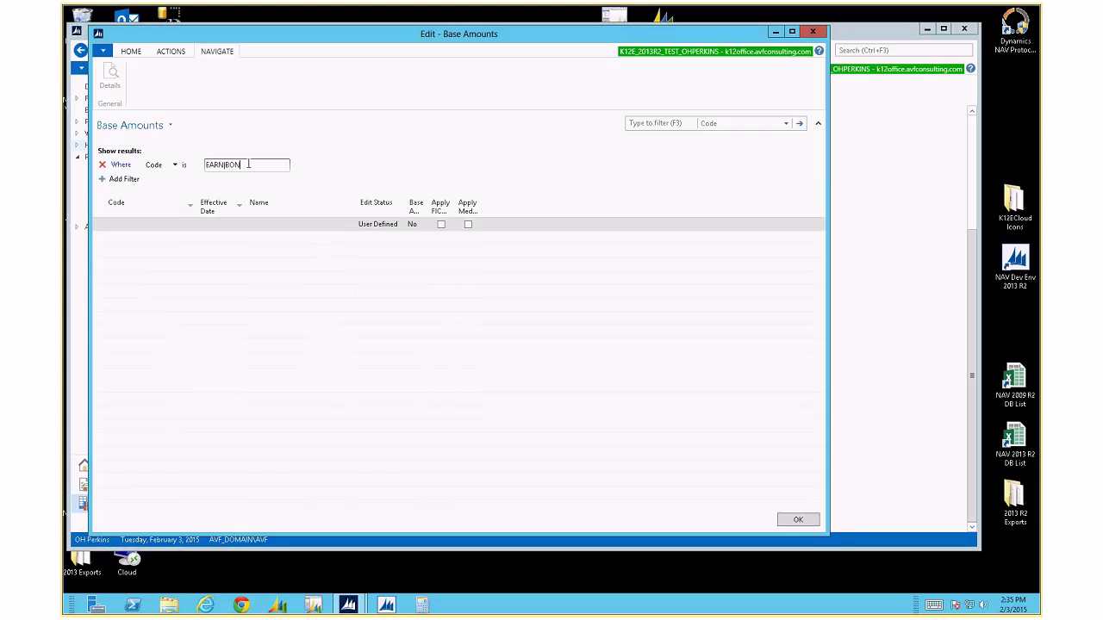
{"action": "type", "text": "*"}
{"action": "type", "text": "*"}
{"action": "key", "text": "Tab"}
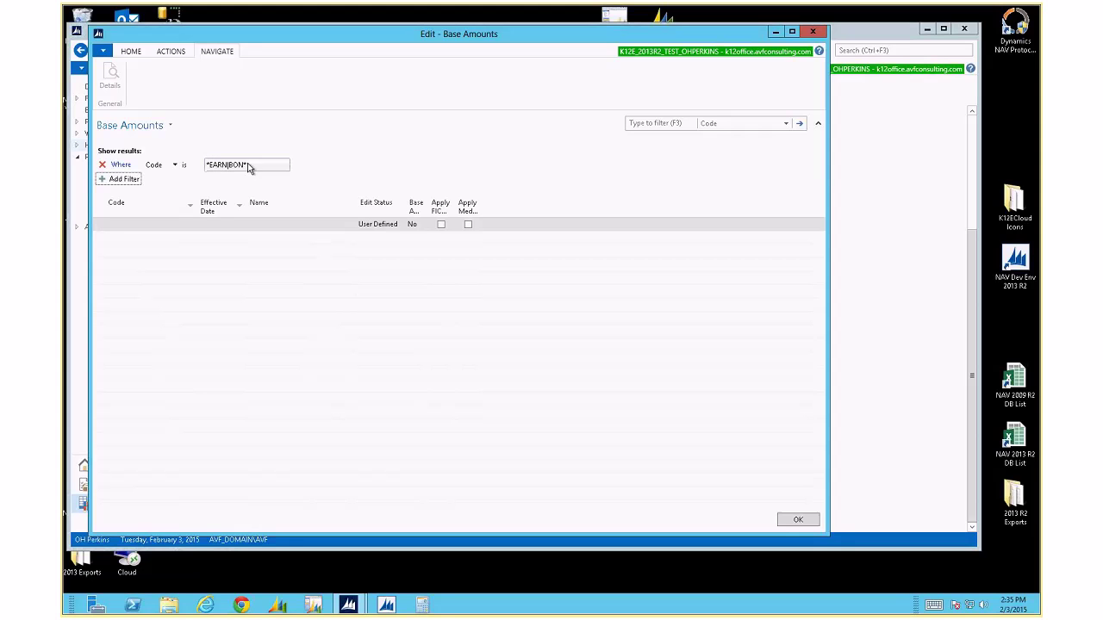
Change the Code filter on the base amounts to *EARN*.
{"action": "left_click", "coordinate": [265, 164]}
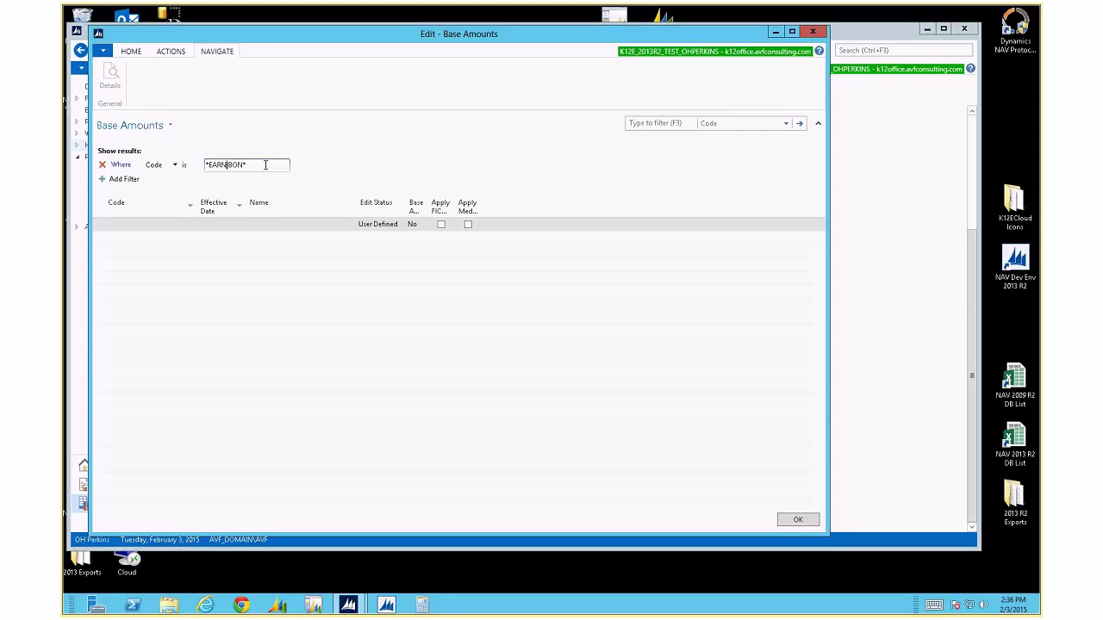
{"action": "key", "text": "shift+End"}
{"action": "type", "text": "*"}
{"action": "key", "text": "Tab"}
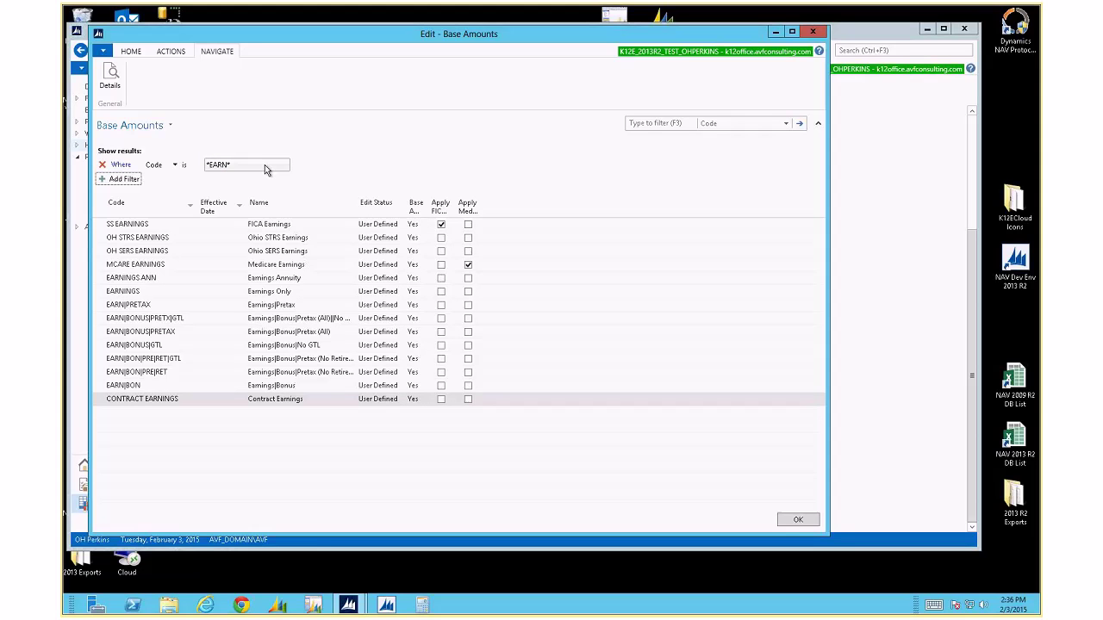
Narrow the Code filter to EARN* with codes in ascending order, and widen the Name column to fit its text.
{"action": "left_click", "coordinate": [242, 167]}
{"action": "key", "text": "Home"}
{"action": "key", "text": "Delete"}
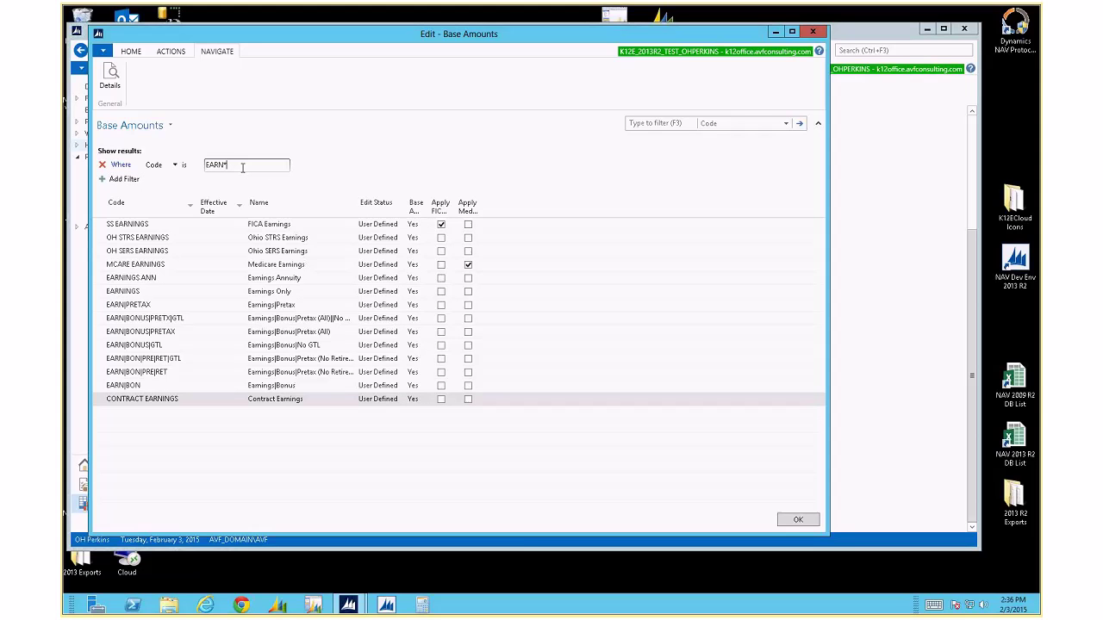
{"action": "left_click", "coordinate": [172, 209]}
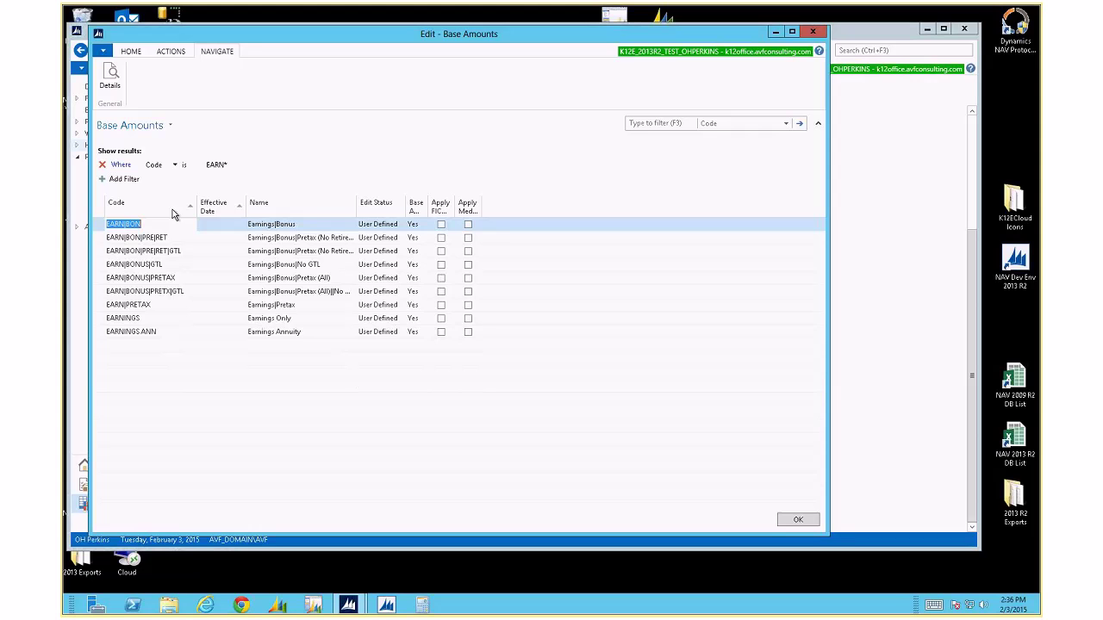
{"action": "left_click", "coordinate": [372, 206]}
{"action": "left_click", "coordinate": [373, 207]}
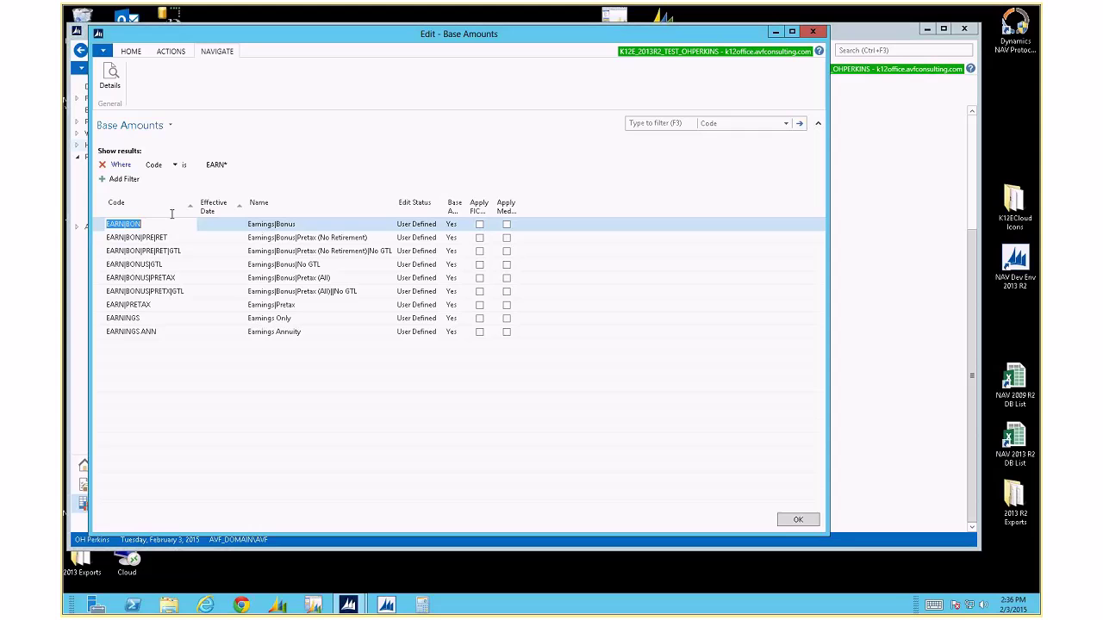
Copy the EARN|BON base amount with a new effective date of 7/1/2015.
{"action": "left_click", "coordinate": [170, 51]}
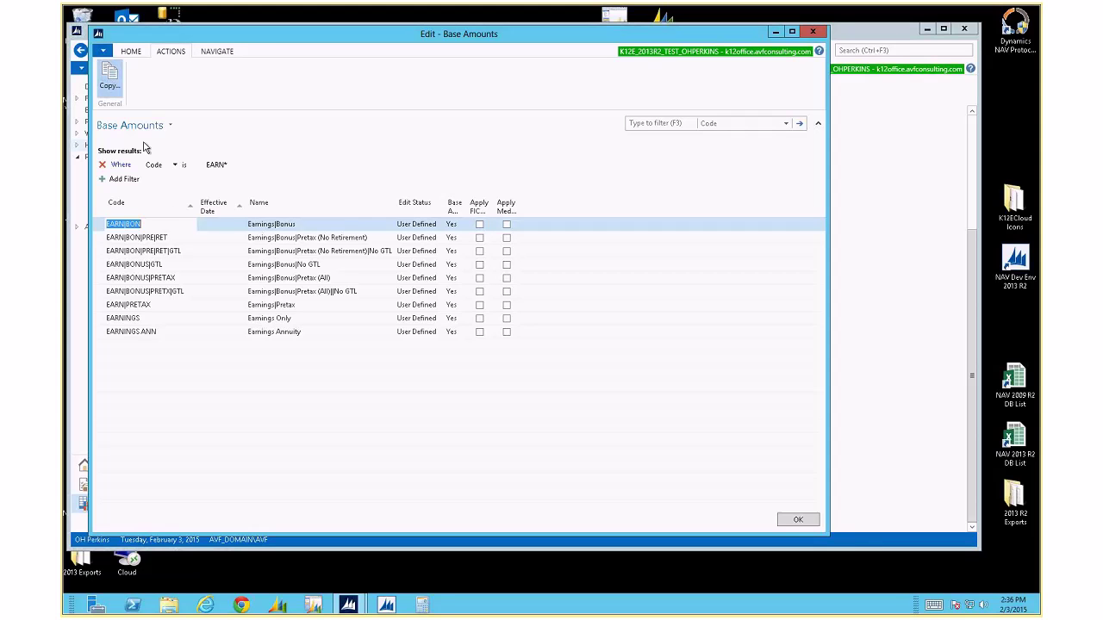
{"action": "type", "text": "070"}
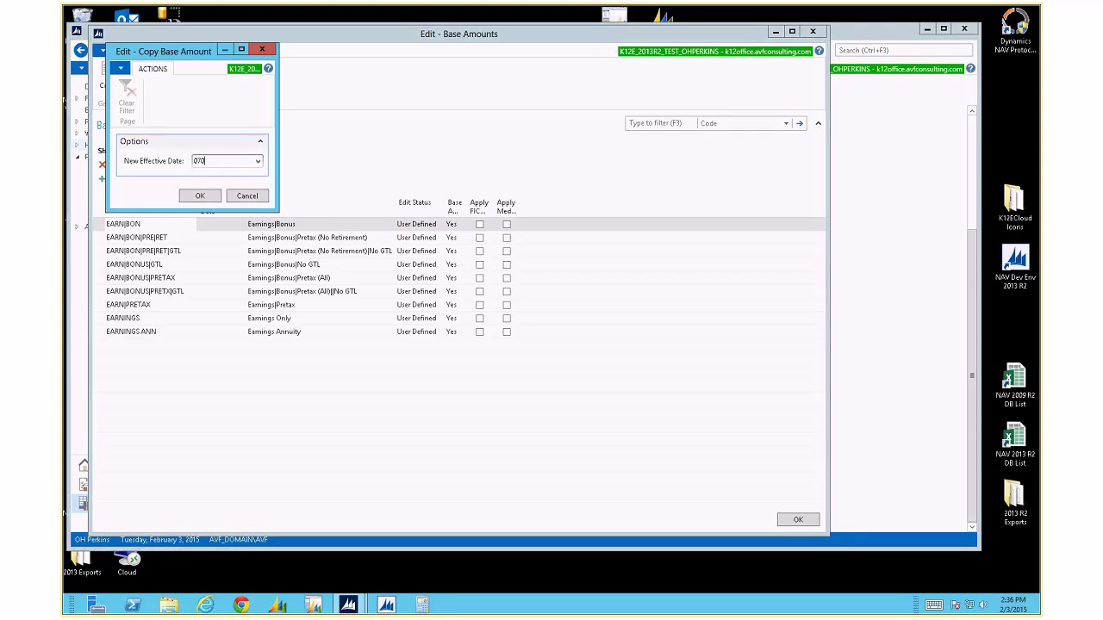
{"action": "type", "text": "115"}
{"action": "left_click", "coordinate": [200, 195]}
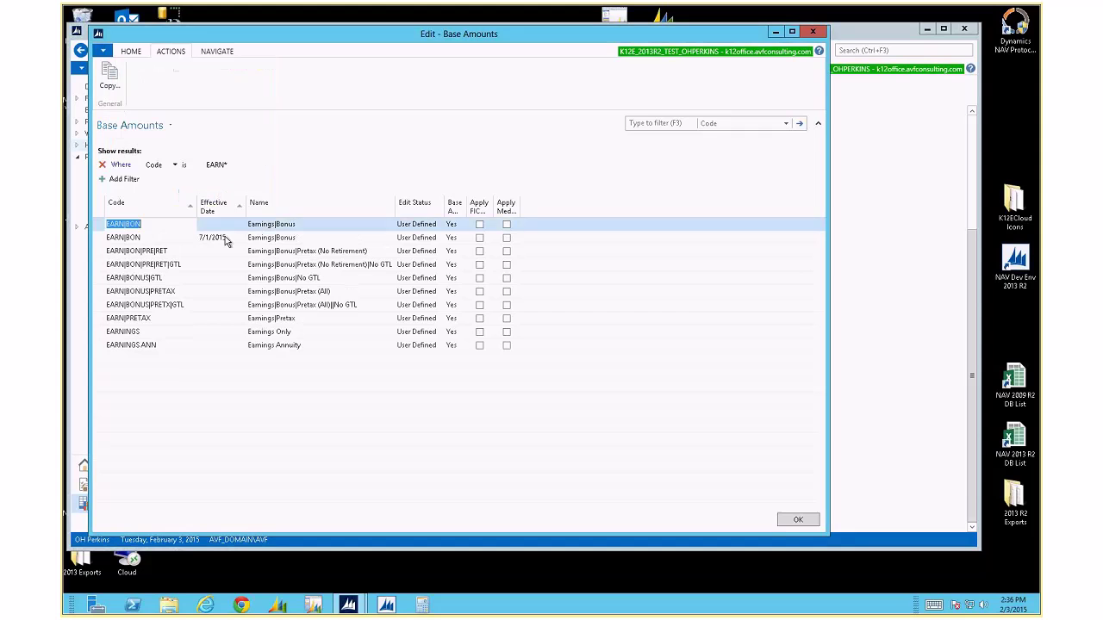
Delete the copied EARN|BON base amount that has the effective date 7/1/2015.
{"action": "left_click", "coordinate": [149, 239]}
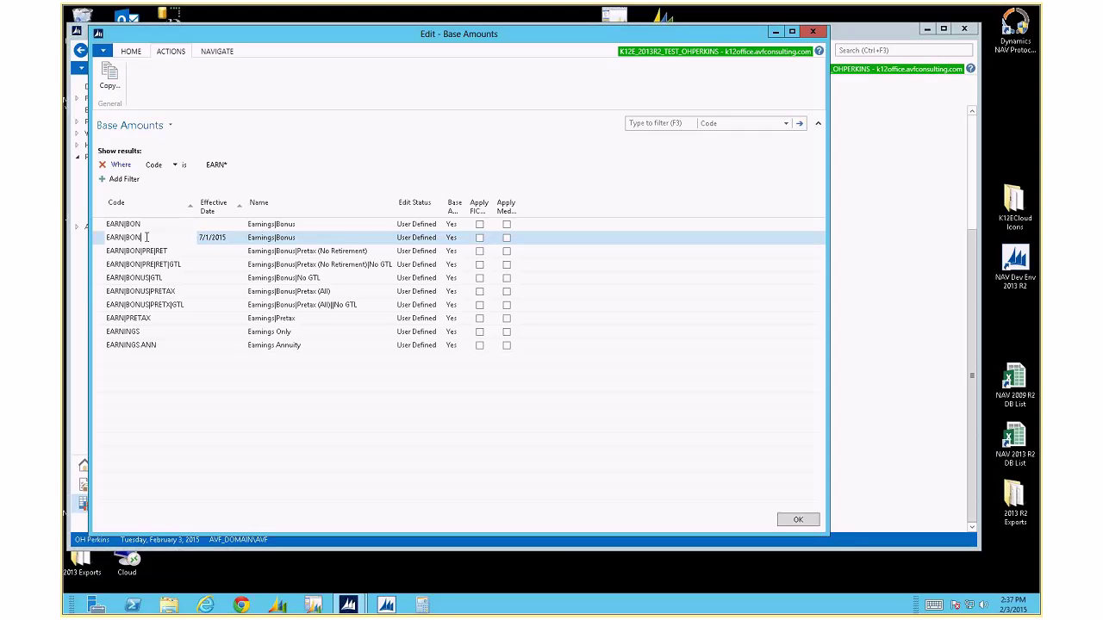
{"action": "left_click", "coordinate": [146, 237]}
{"action": "key", "text": "ctrl+Delete"}
{"action": "key", "text": "Return"}
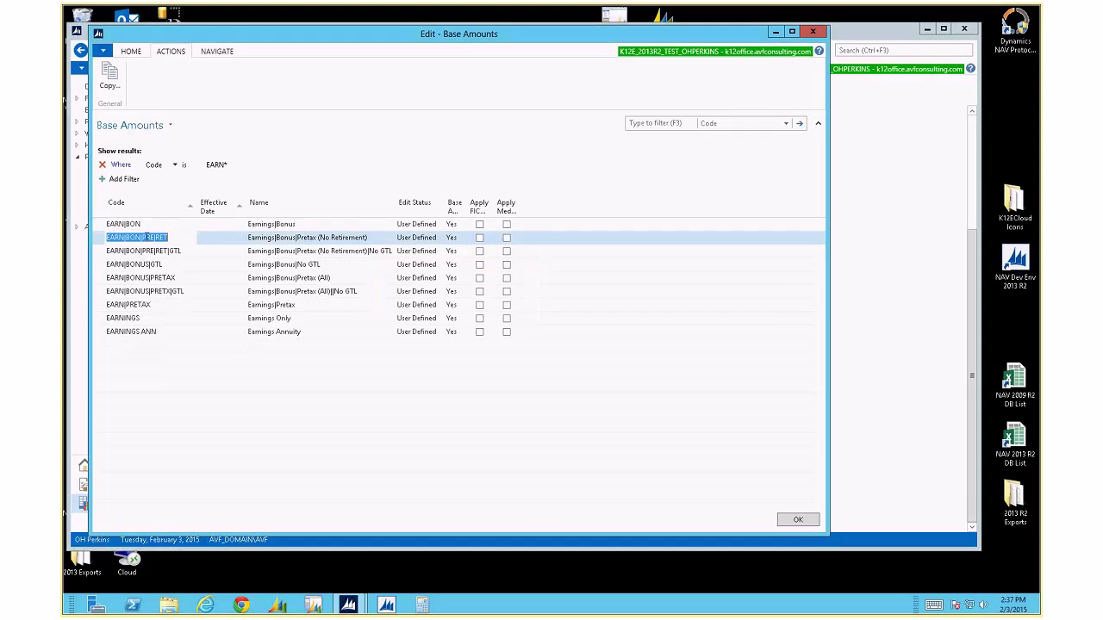
Open the details of the EARN|BON base amount, narrow the window, and examine its filter fields.
{"action": "key", "text": "Up"}
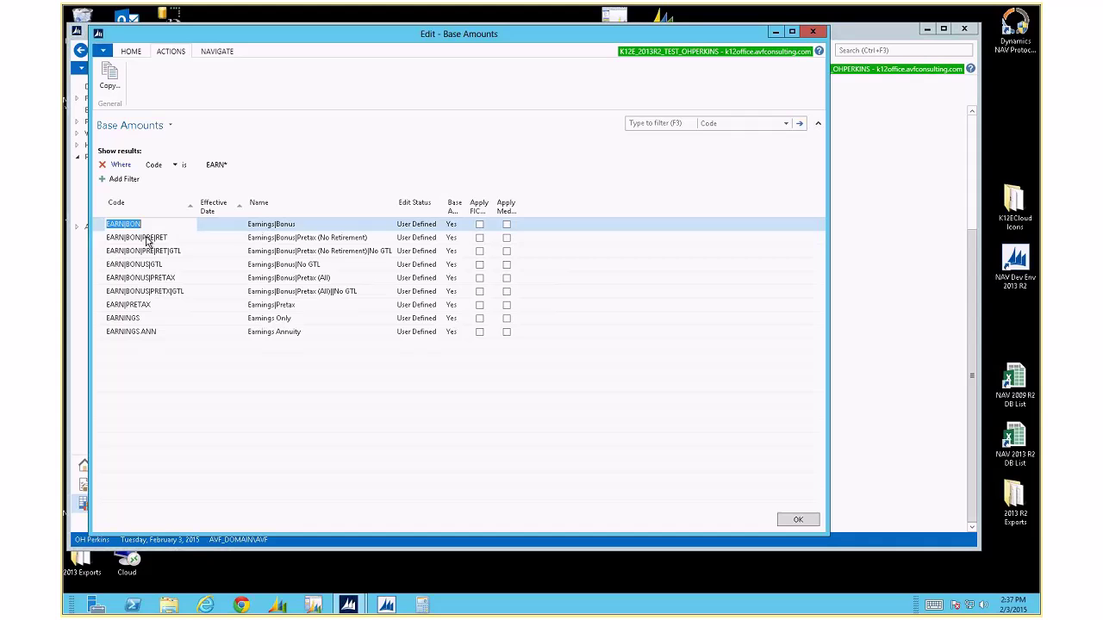
{"action": "left_click", "coordinate": [215, 52]}
{"action": "left_click", "coordinate": [110, 80]}
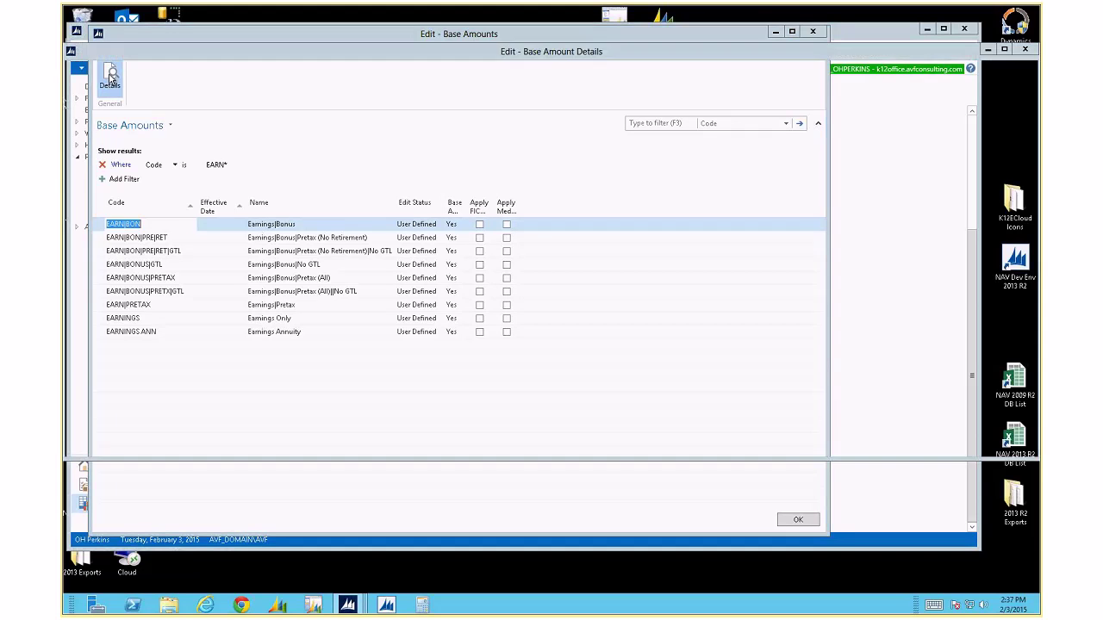
{"action": "left_click_drag", "start_coordinate": [1039, 461], "coordinate": [824, 457]}
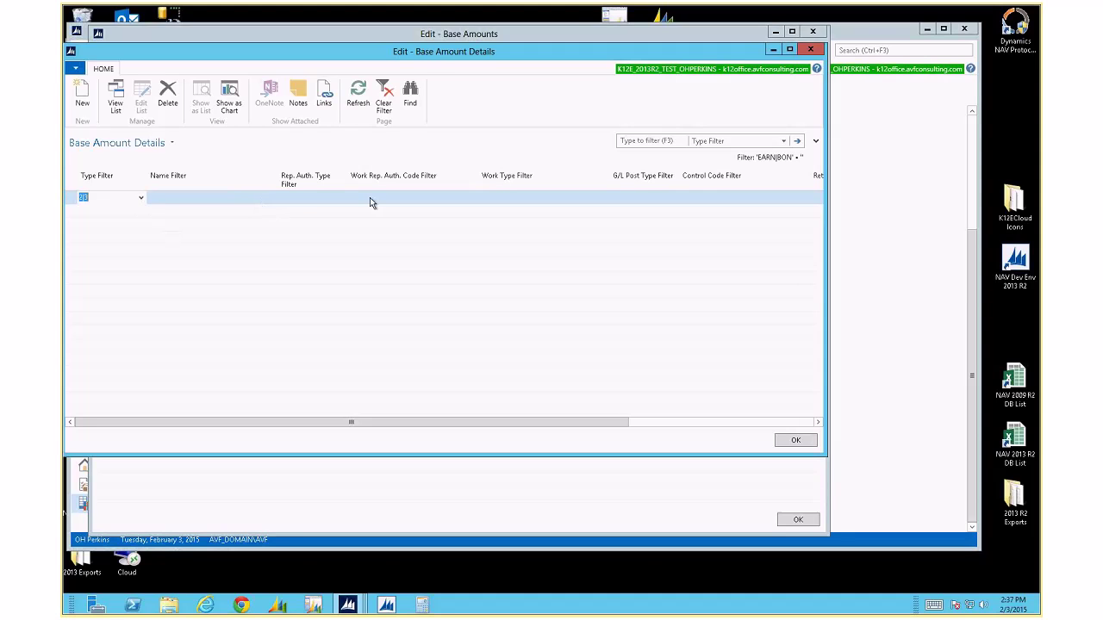
{"action": "left_click_drag", "start_coordinate": [301, 429], "coordinate": [160, 410]}
Add a second detail line whose type filter is built as Earnings or Bonus (2|3).
{"action": "left_click", "coordinate": [98, 217]}
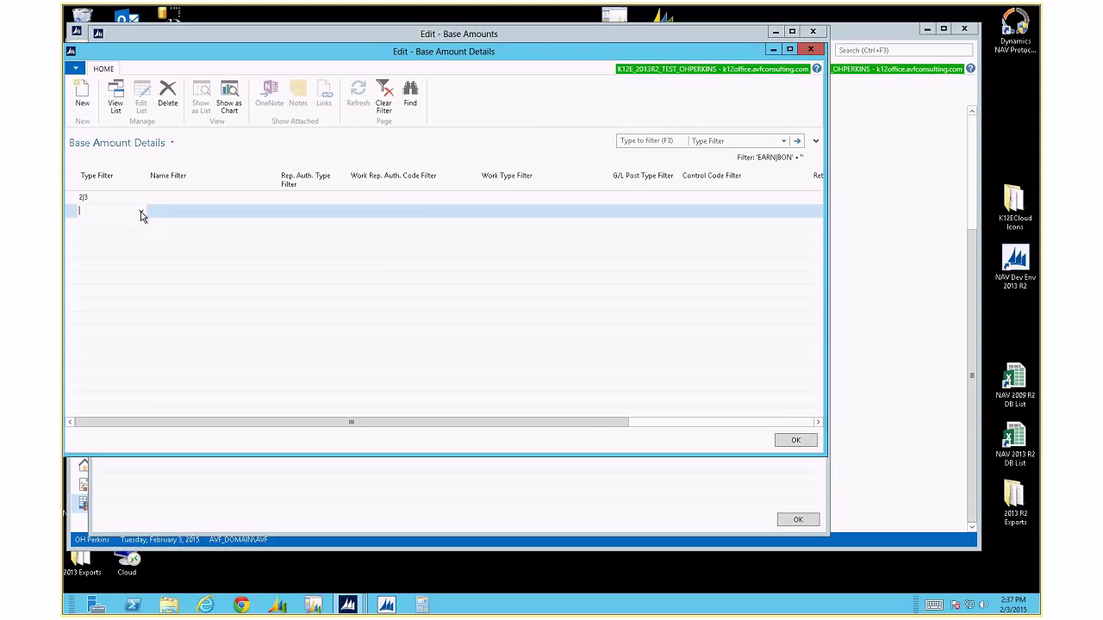
{"action": "left_click", "coordinate": [141, 212]}
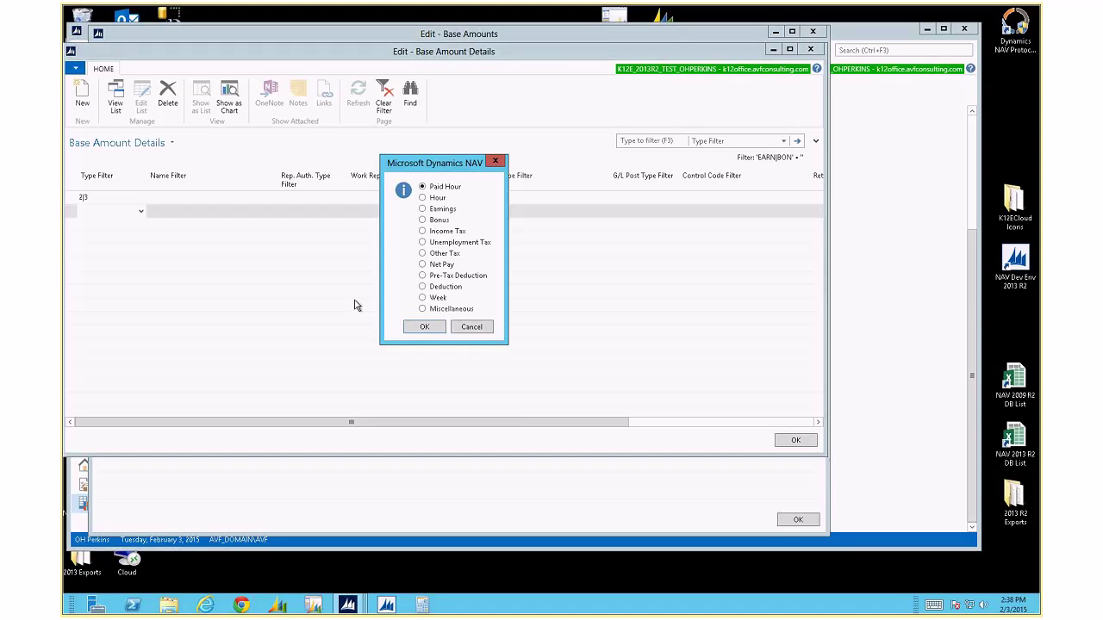
{"action": "left_click", "coordinate": [424, 211]}
{"action": "left_click", "coordinate": [421, 327]}
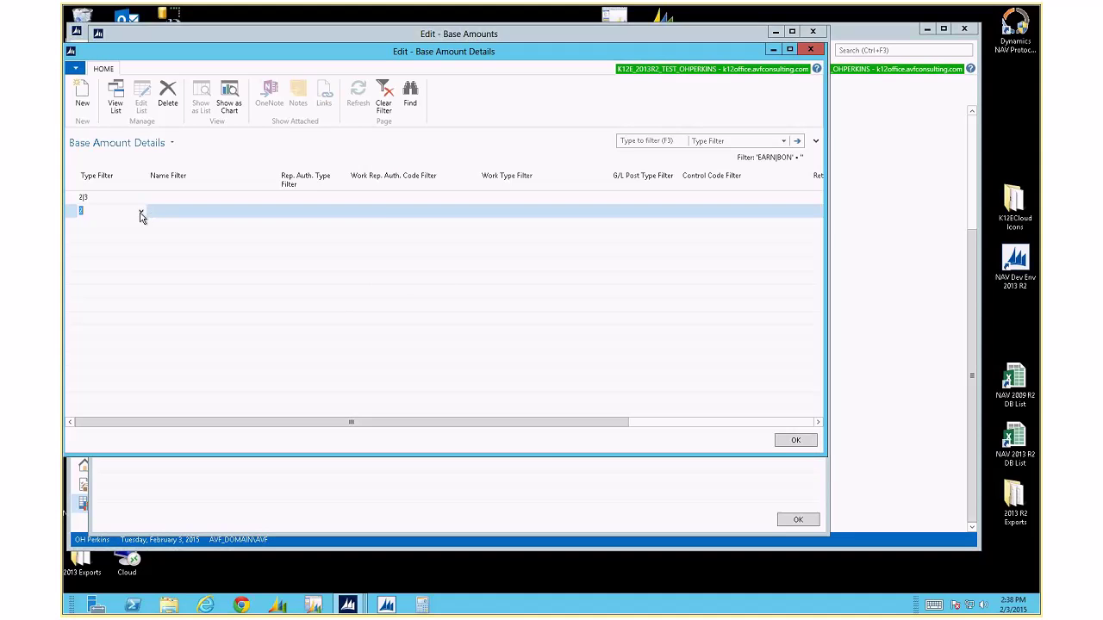
{"action": "left_click", "coordinate": [140, 211]}
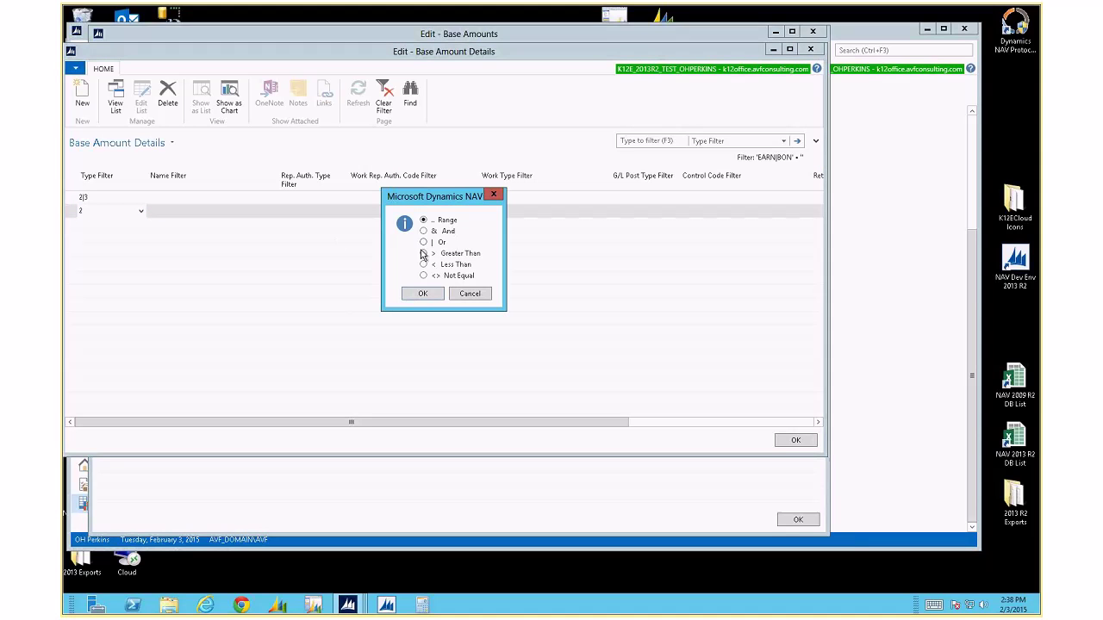
{"action": "double_click", "coordinate": [423, 242]}
{"action": "left_click", "coordinate": [423, 227]}
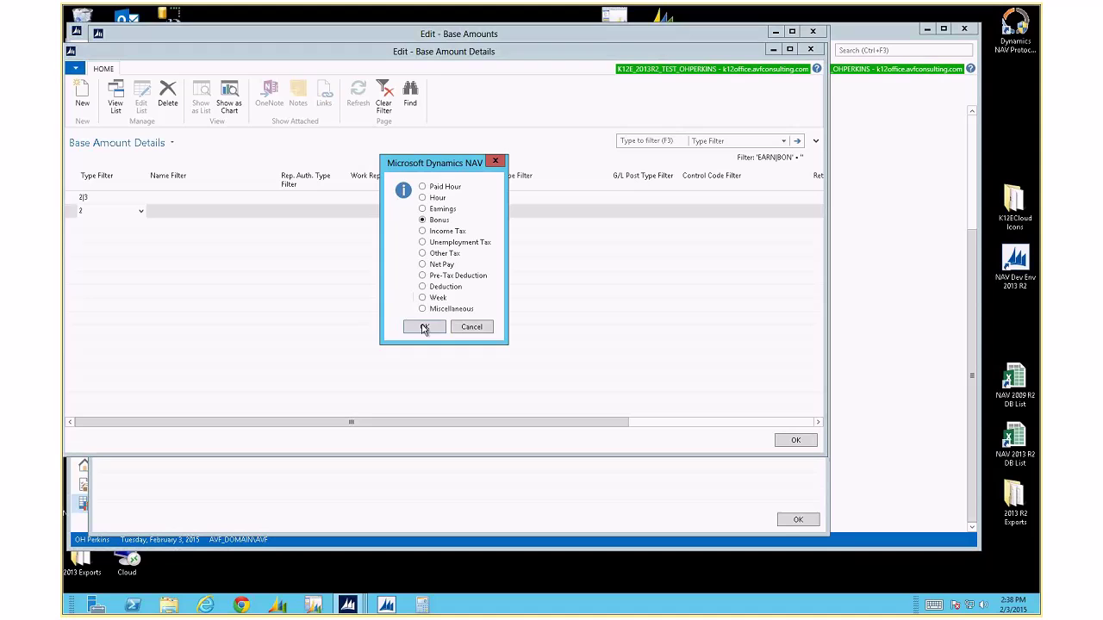
{"action": "left_click", "coordinate": [421, 327]}
Delete the newly added second 2|3 line from the EARN|BON base amount details.
{"action": "left_click", "coordinate": [181, 211]}
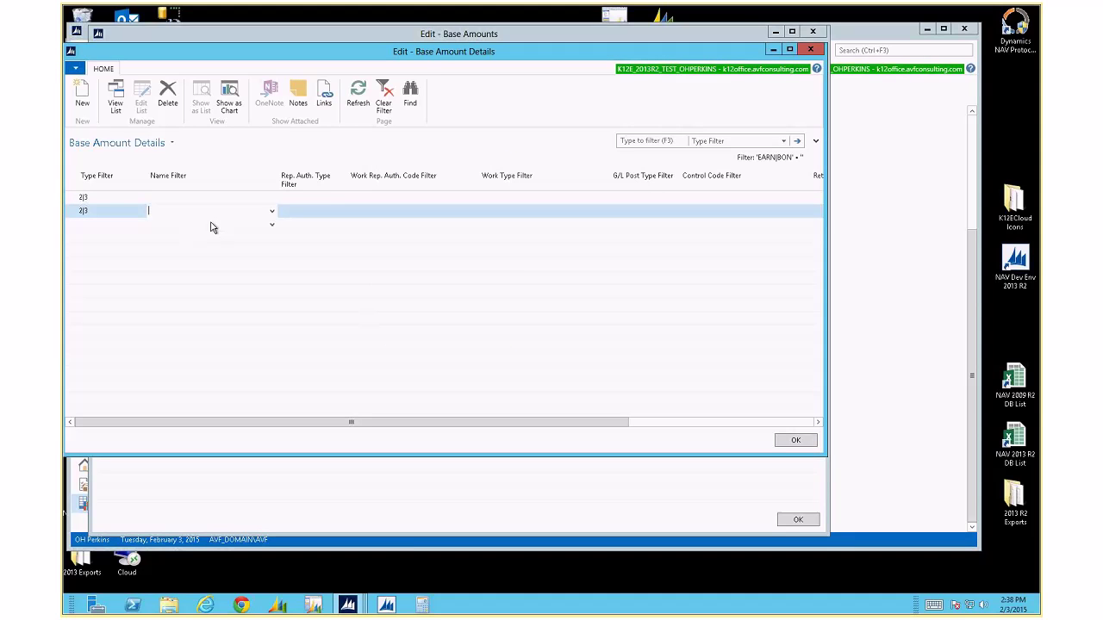
{"action": "key", "text": "shift+Tab"}
{"action": "key", "text": "ctrl+Delete"}
{"action": "key", "text": "Return"}
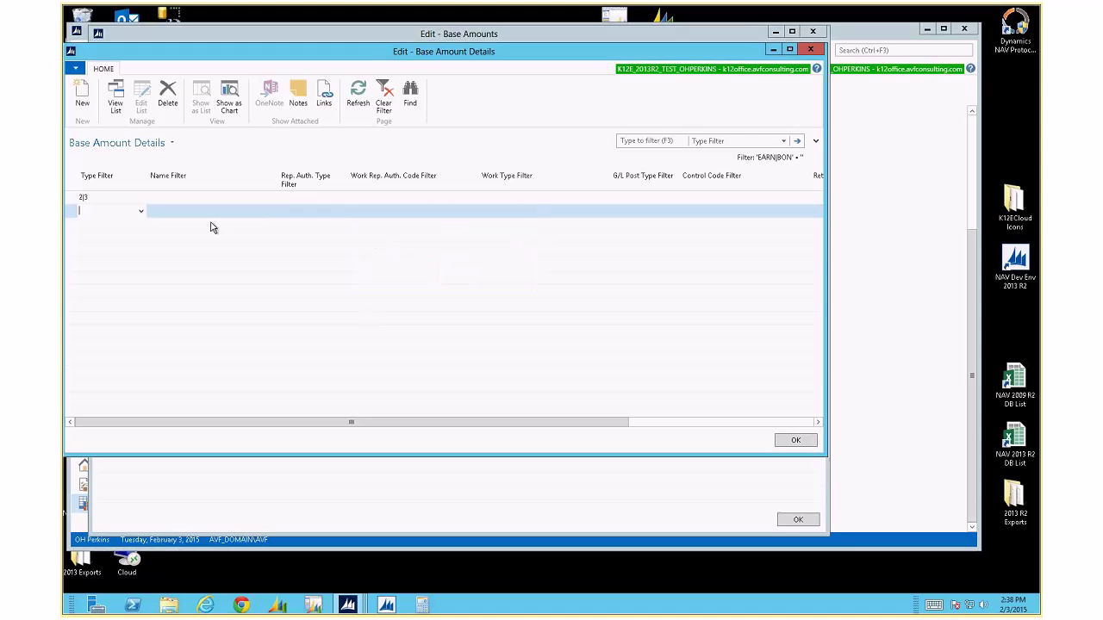
Return to the original detail line and close the EARN|BON details to get back to the Base Amounts list.
{"action": "key", "text": "Up"}
{"action": "key", "text": "Down"}
{"action": "key", "text": "Up"}
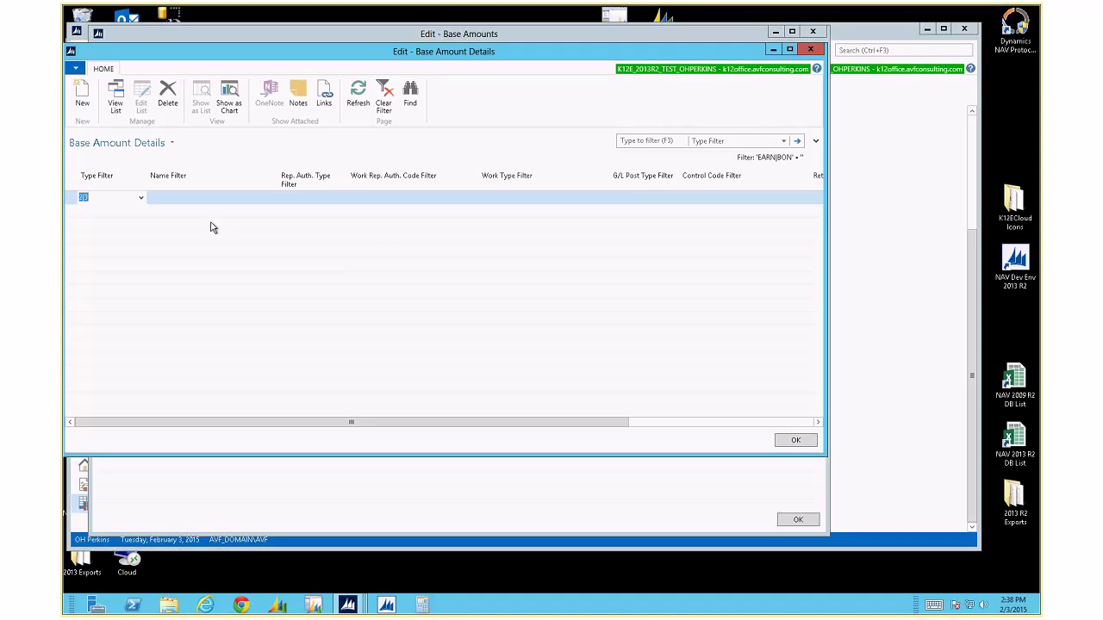
{"action": "key", "text": "Escape"}
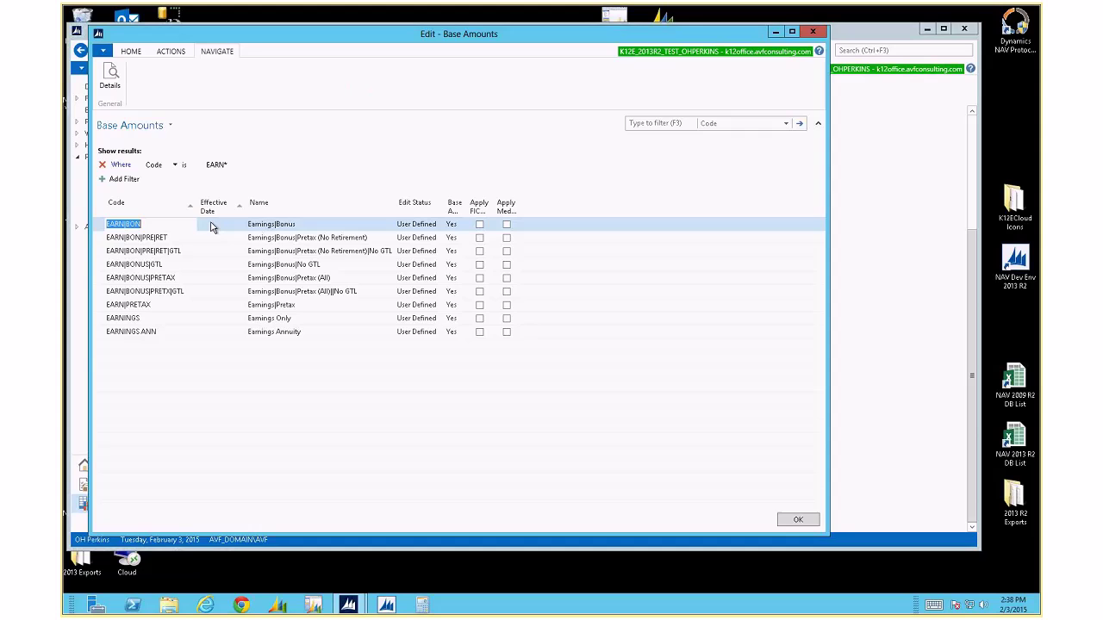
Leave Base Amounts and open the calculation method steps of the AT PEA payroll control from the Payroll Control List.
{"action": "key", "text": "Escape"}
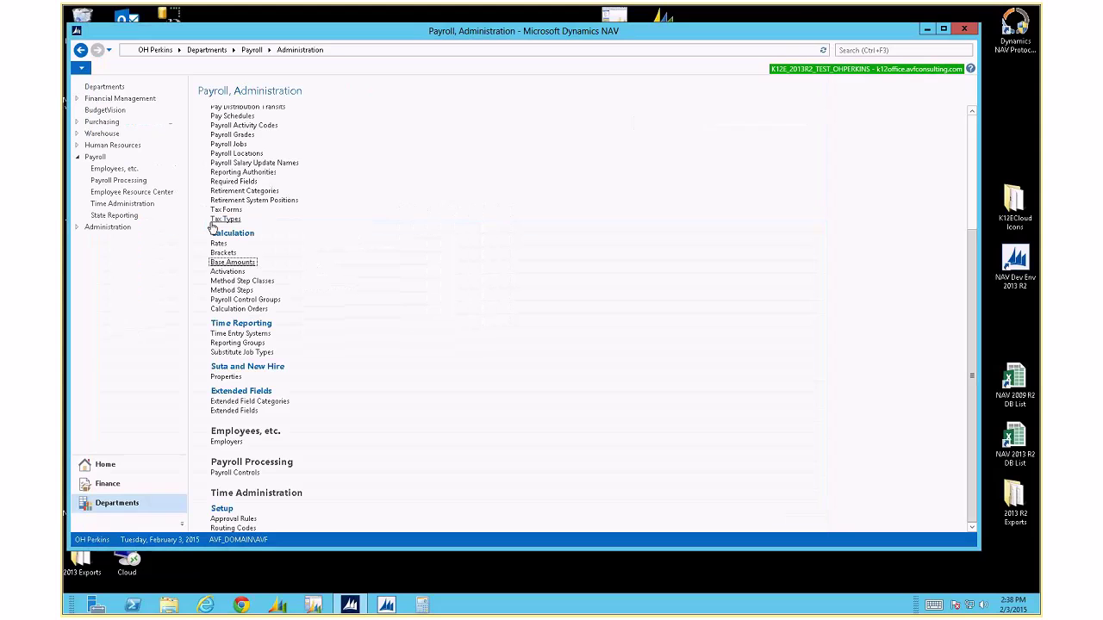
{"action": "left_click", "coordinate": [235, 473]}
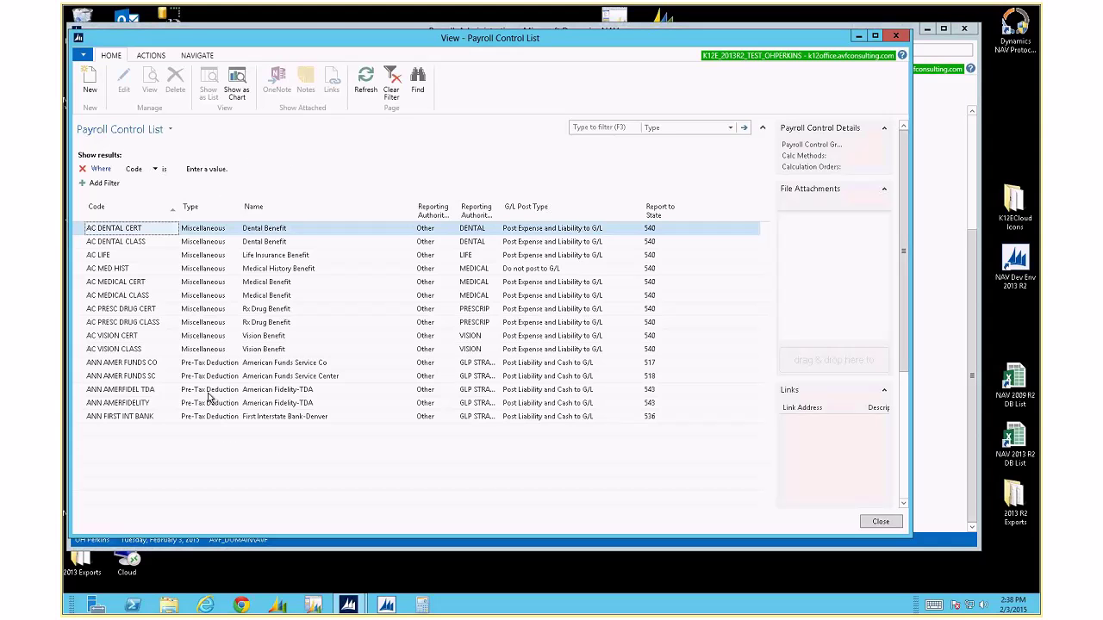
{"action": "scroll", "coordinate": [144, 358], "scroll_direction": "down", "scroll_amount": 10}
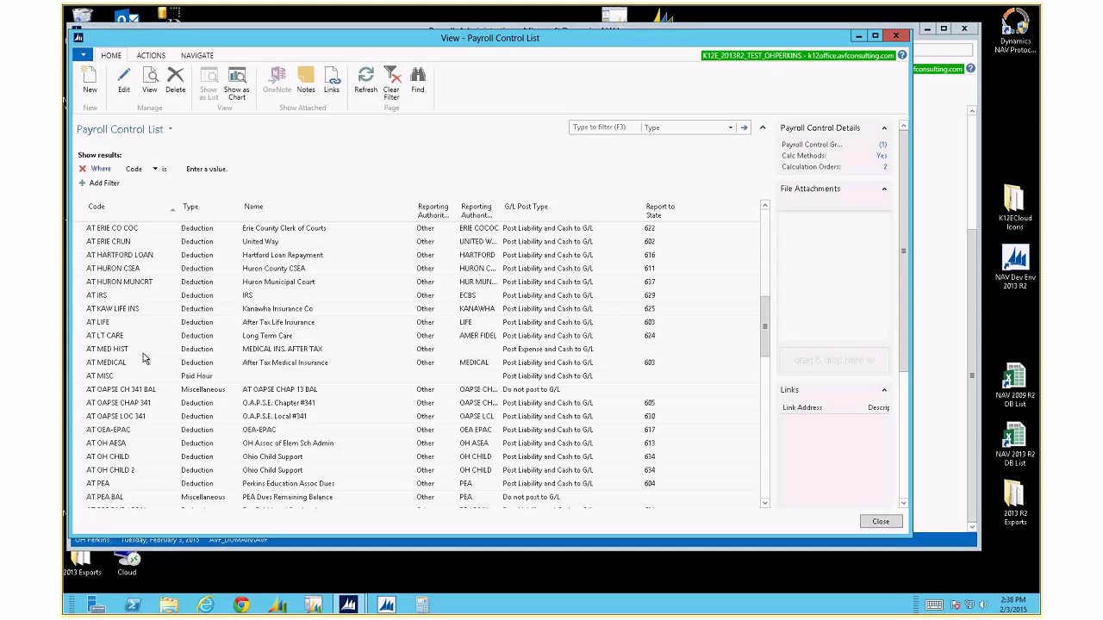
{"action": "scroll", "coordinate": [144, 357], "scroll_direction": "down", "scroll_amount": 1}
{"action": "left_click", "coordinate": [130, 443]}
{"action": "left_click", "coordinate": [197, 56]}
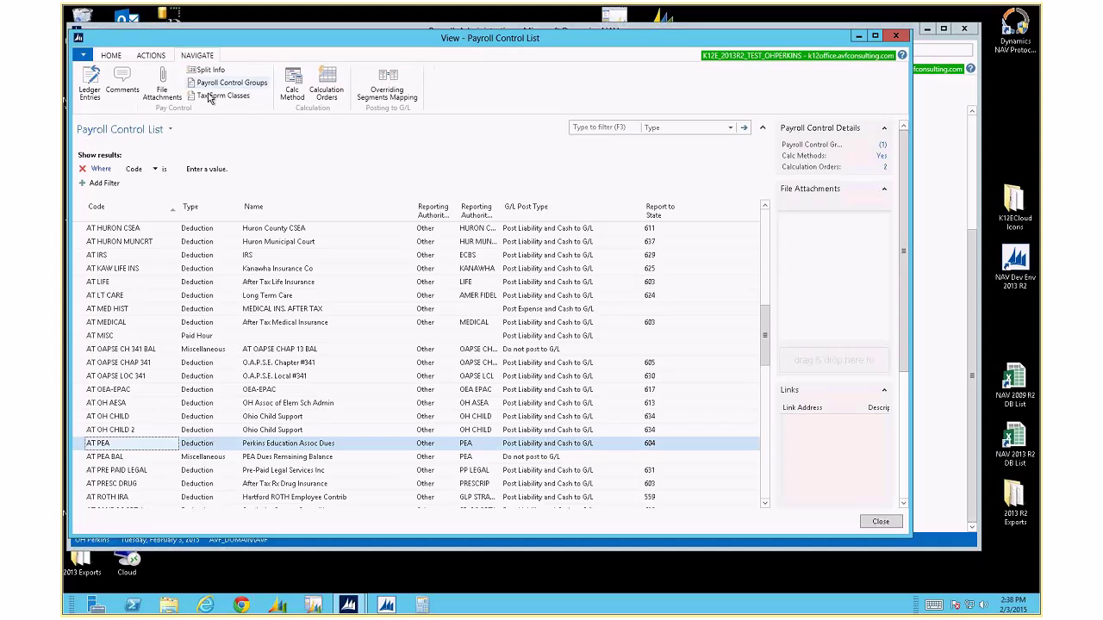
{"action": "left_click", "coordinate": [293, 86]}
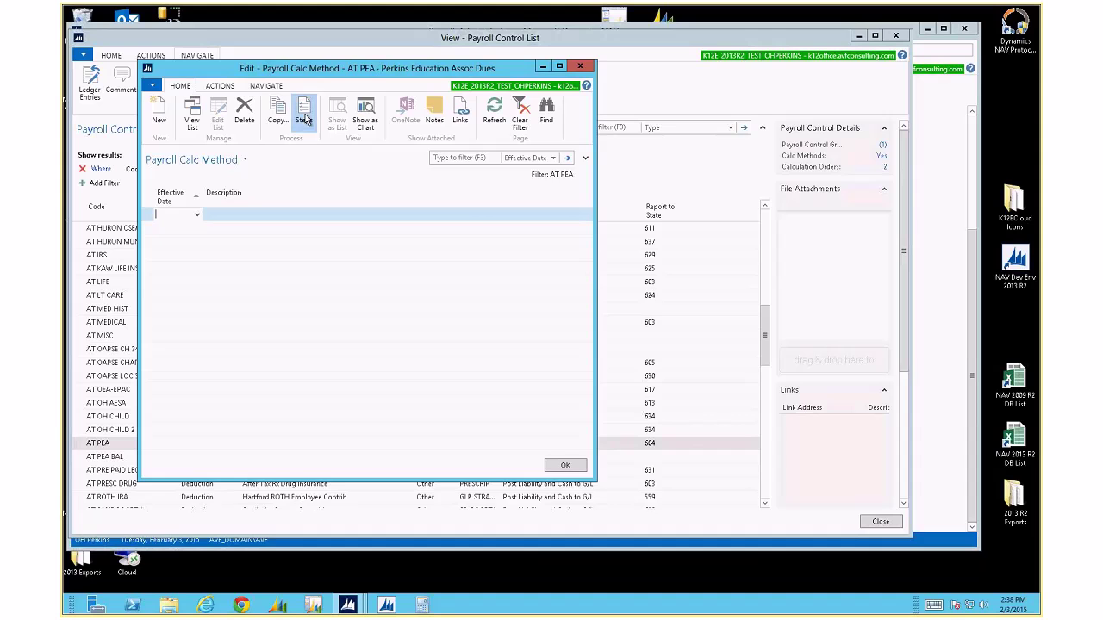
{"action": "left_click", "coordinate": [304, 117]}
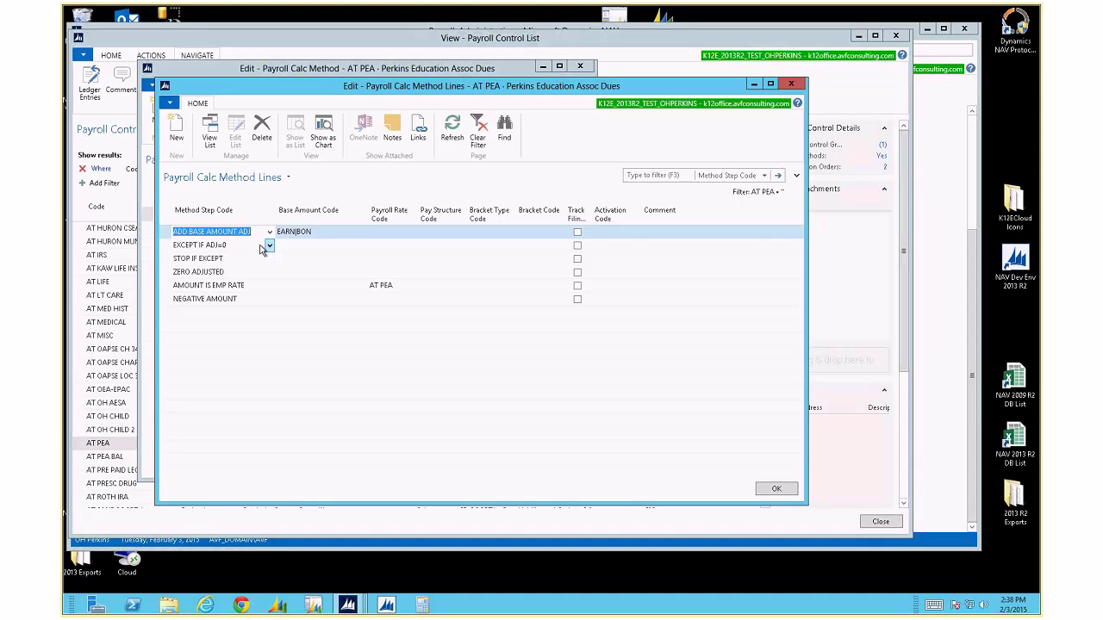
Look up the description of the ADD BASE AMOUNT ADJ method step on the first line, keeping that code selected.
{"action": "left_click", "coordinate": [267, 232]}
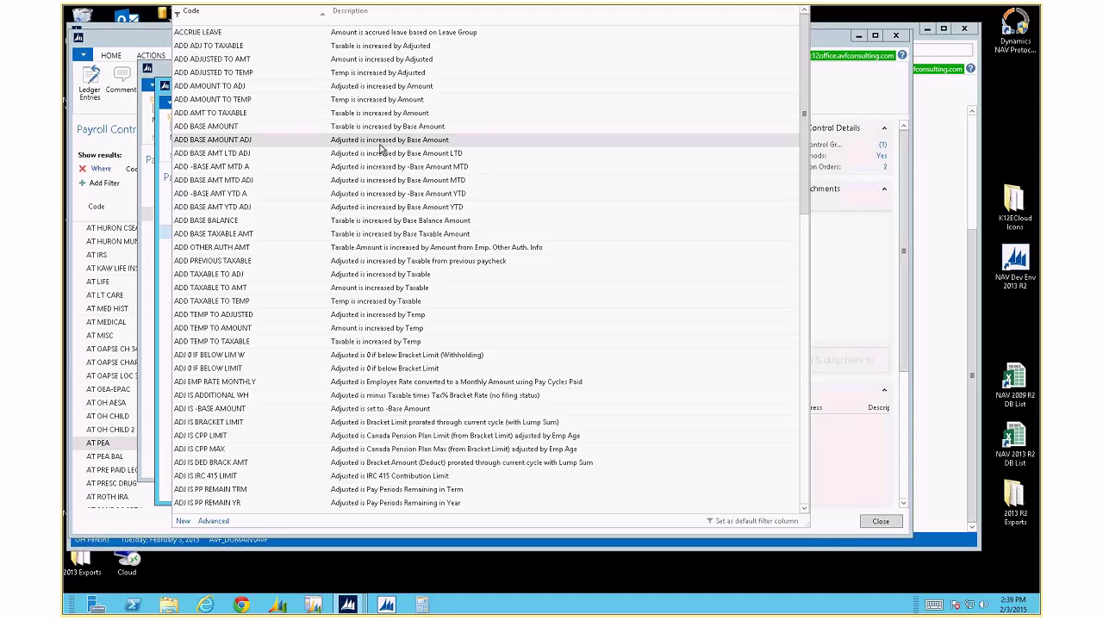
{"action": "left_click", "coordinate": [472, 143]}
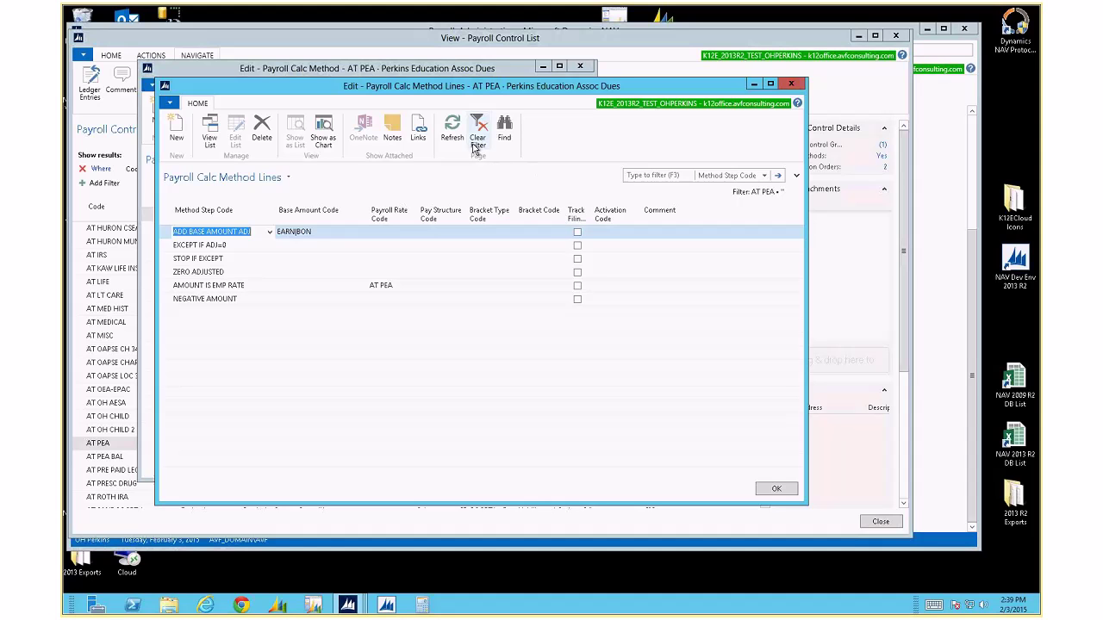
{"action": "left_click", "coordinate": [272, 232]}
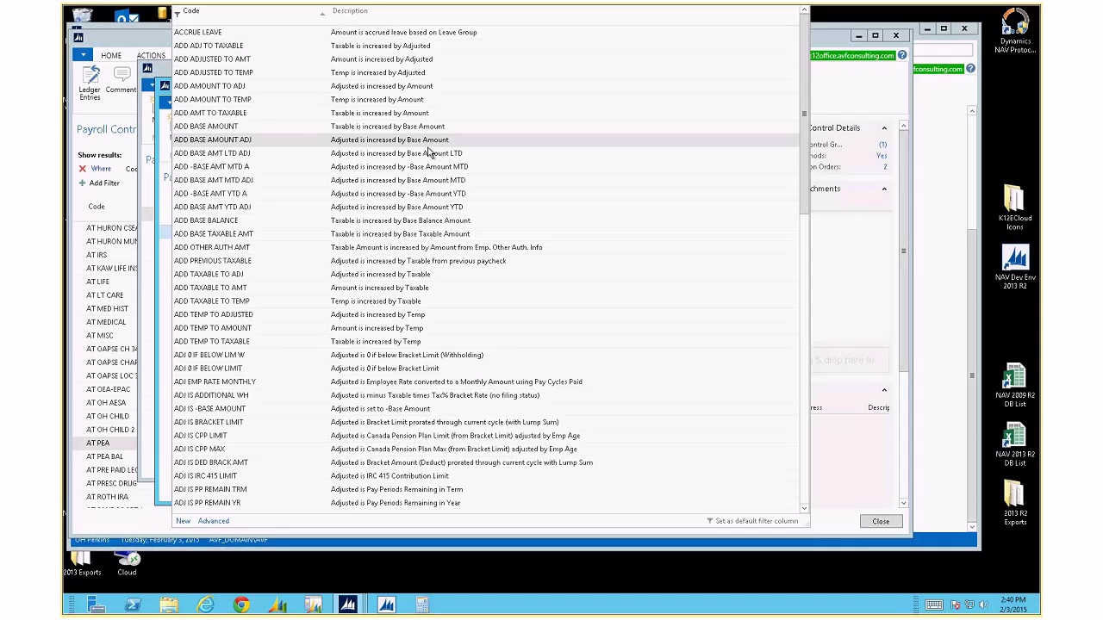
{"action": "key", "text": "Return"}
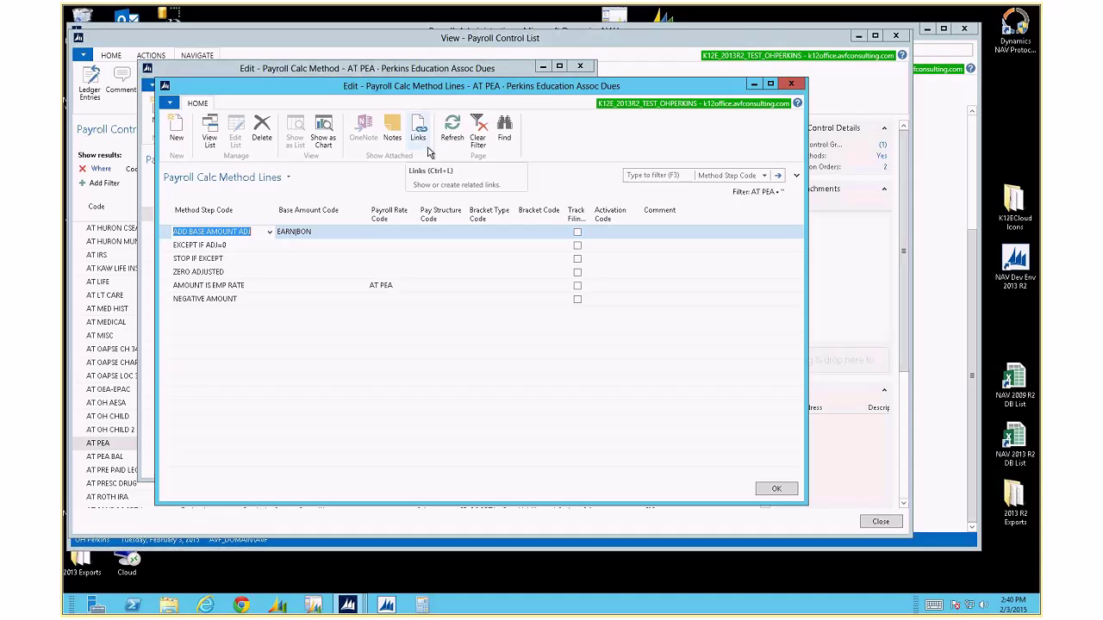
Check the description of the EXCEPT IF ADJ=0 method step on the second line, keeping that code selected.
{"action": "left_click", "coordinate": [266, 249]}
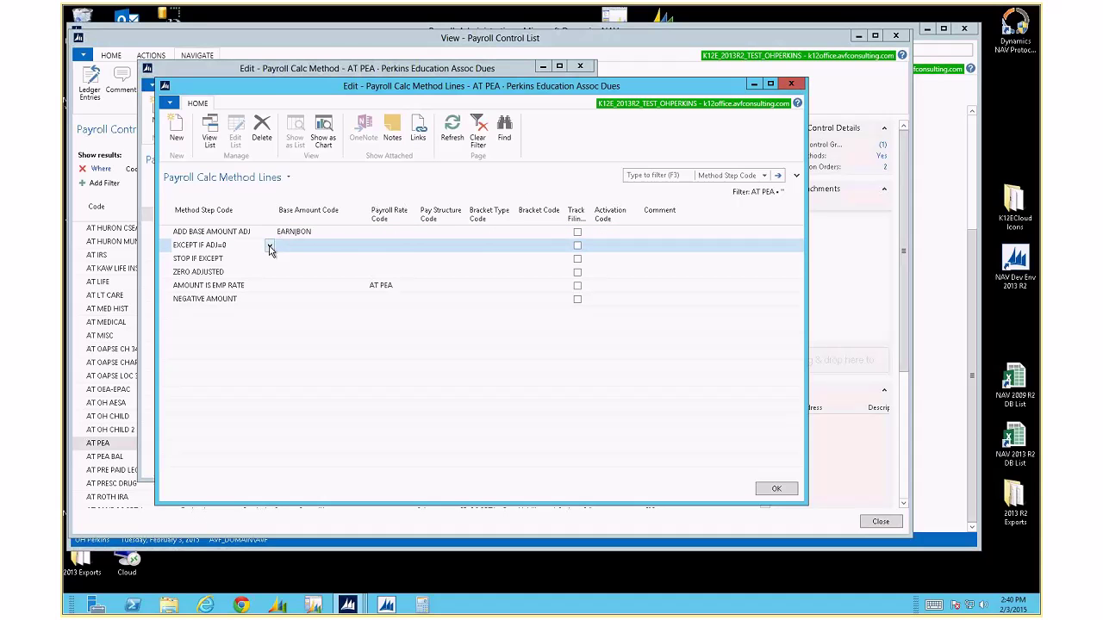
{"action": "left_click", "coordinate": [270, 247]}
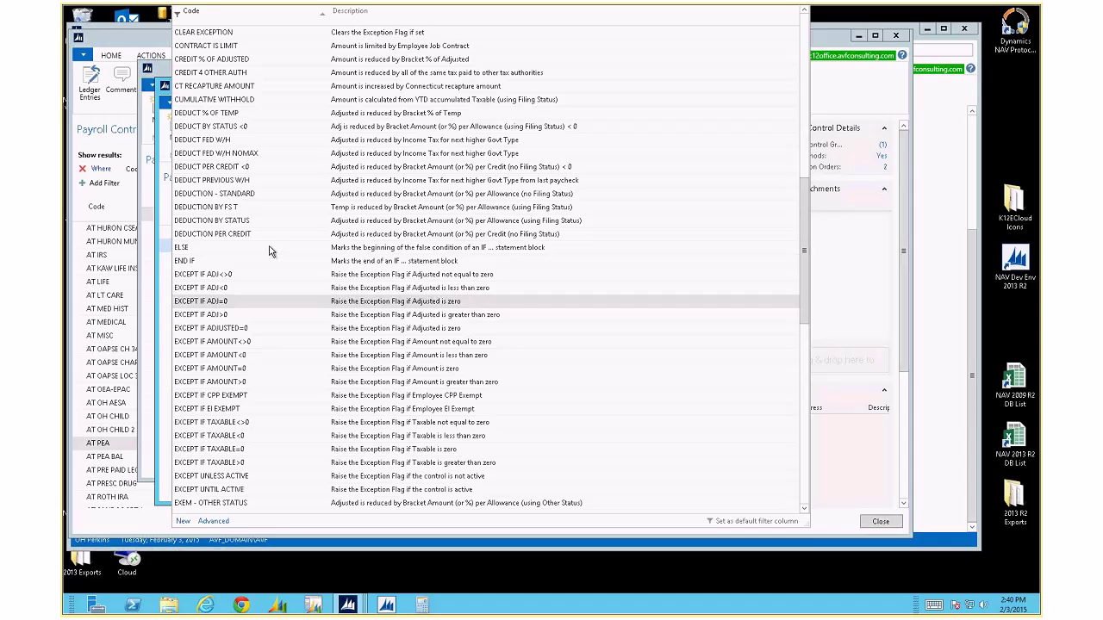
{"action": "key", "text": "Return"}
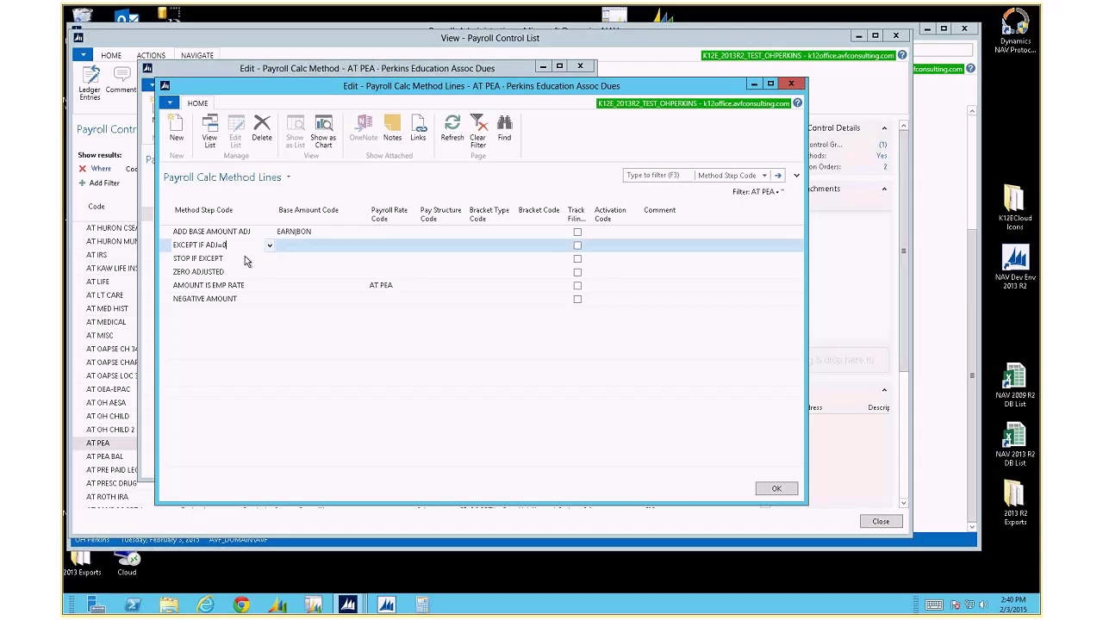
Try STOP IF AMT IS ZERO as the third method step and set the line back to STOP IF EXCEPT.
{"action": "left_click", "coordinate": [245, 258]}
{"action": "left_click", "coordinate": [270, 258]}
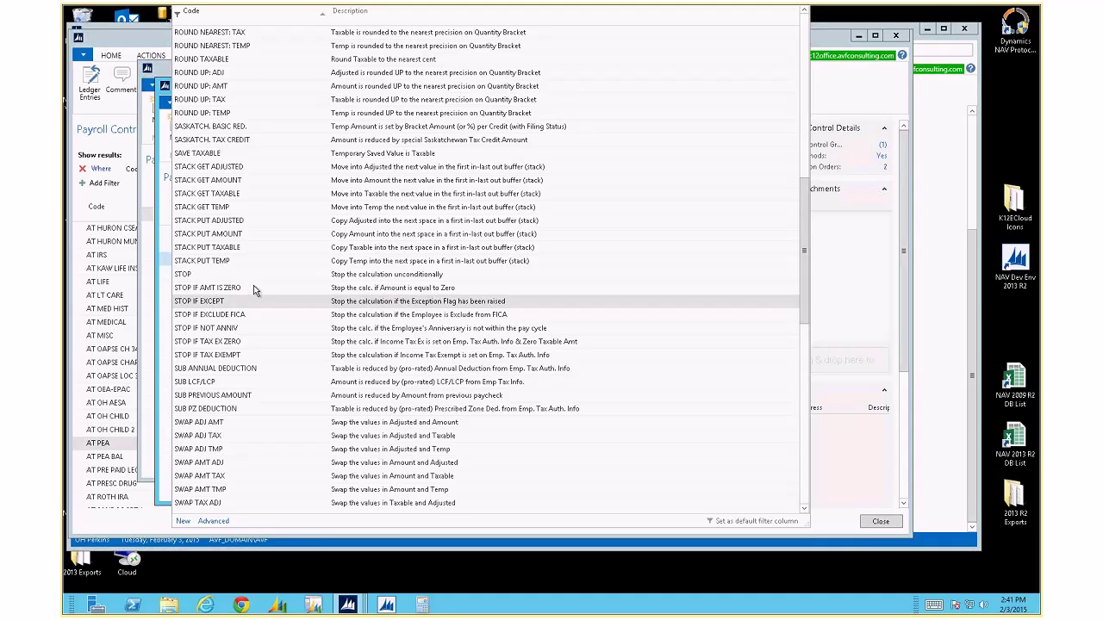
{"action": "double_click", "coordinate": [253, 288]}
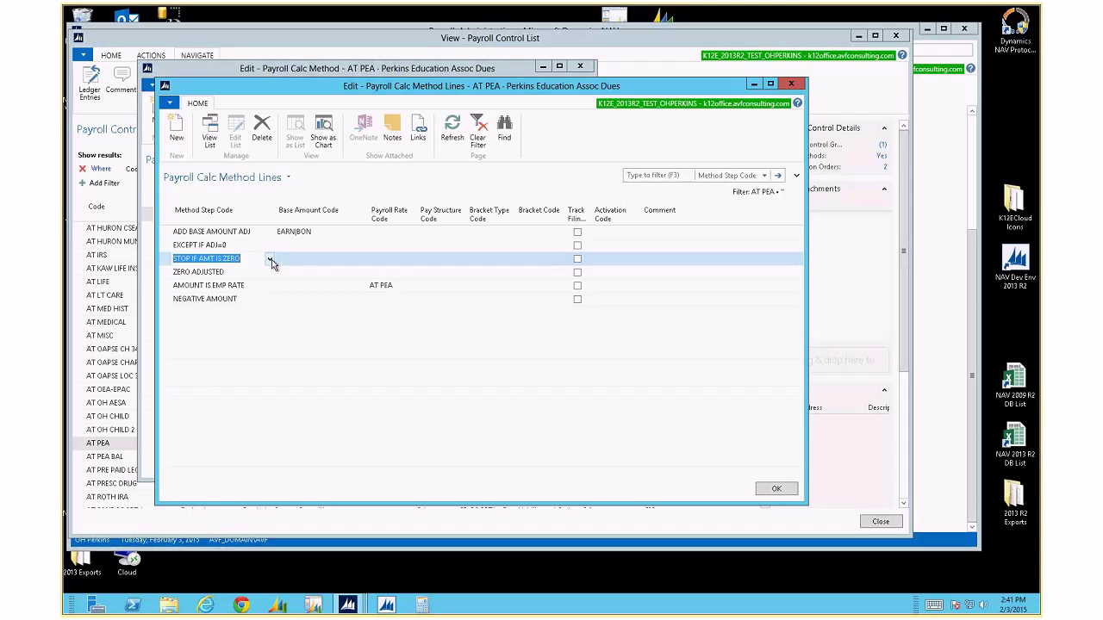
{"action": "left_click", "coordinate": [269, 260]}
{"action": "double_click", "coordinate": [262, 315]}
Compare the descriptions of the EXCEPT IF ADJ=0 and STOP IF EXCEPT method steps in the code lookup, keeping both codes.
{"action": "key", "text": "Up"}
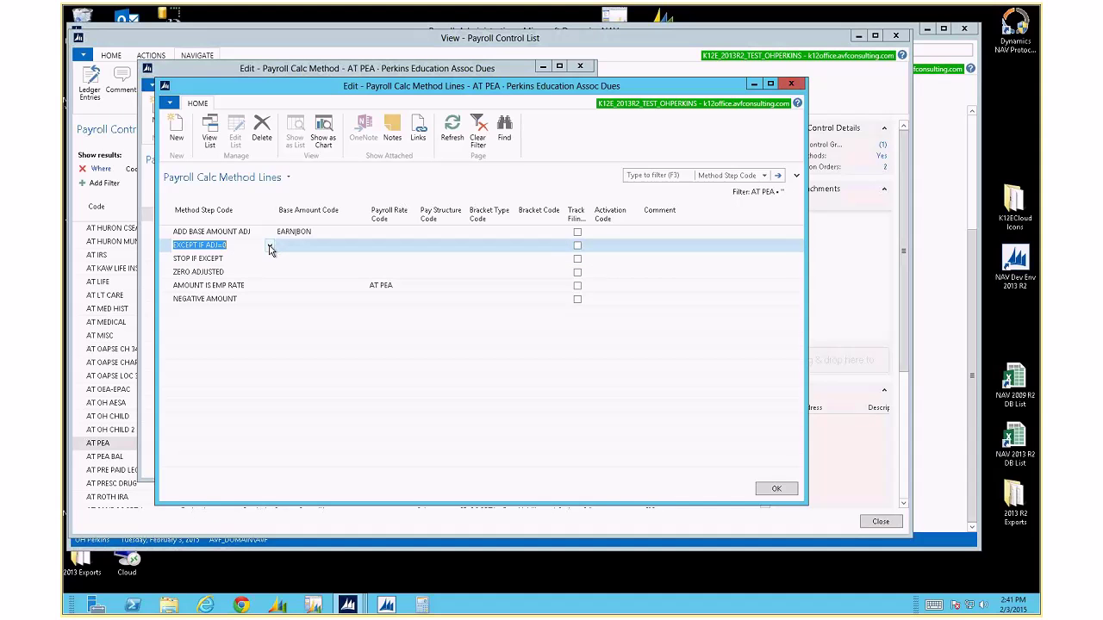
{"action": "left_click", "coordinate": [270, 248]}
{"action": "left_click", "coordinate": [269, 246]}
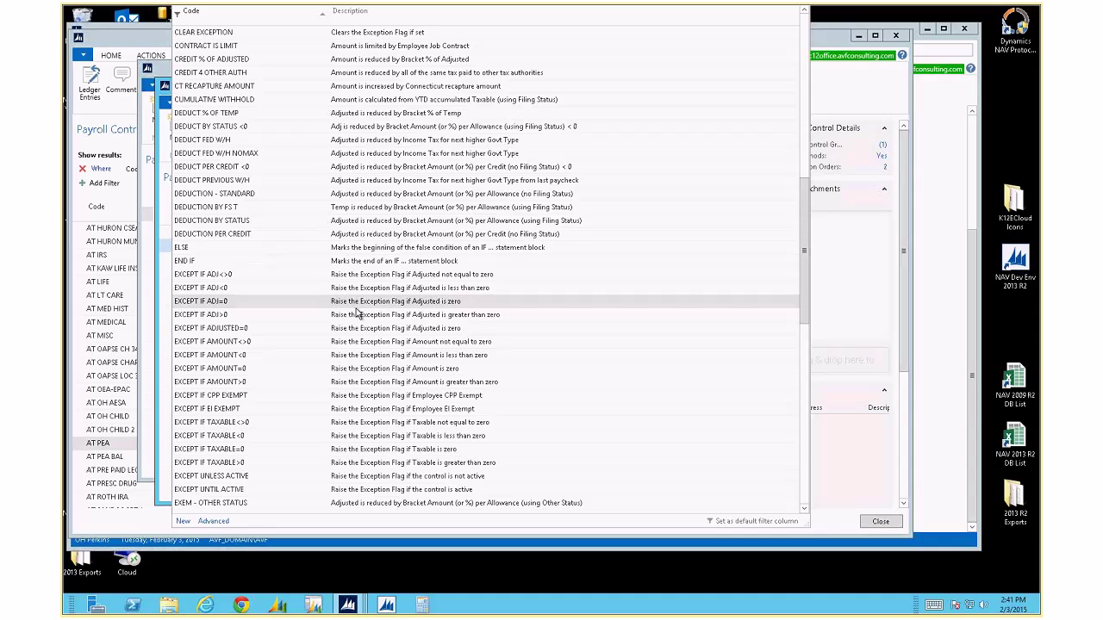
{"action": "left_click", "coordinate": [358, 315]}
{"action": "left_click", "coordinate": [270, 265]}
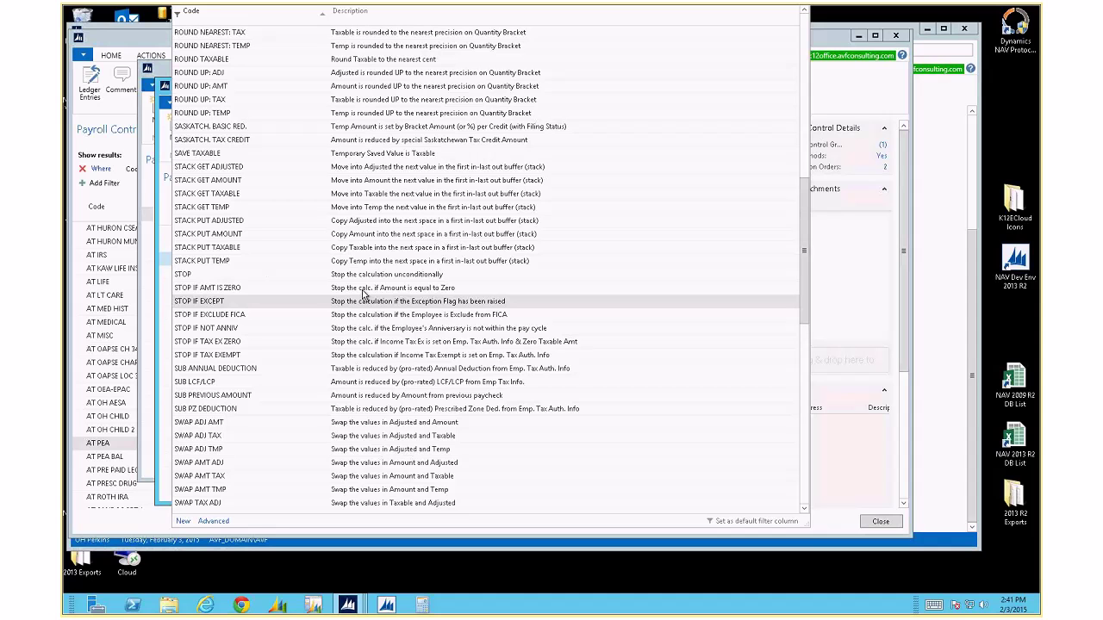
{"action": "key", "text": "Return"}
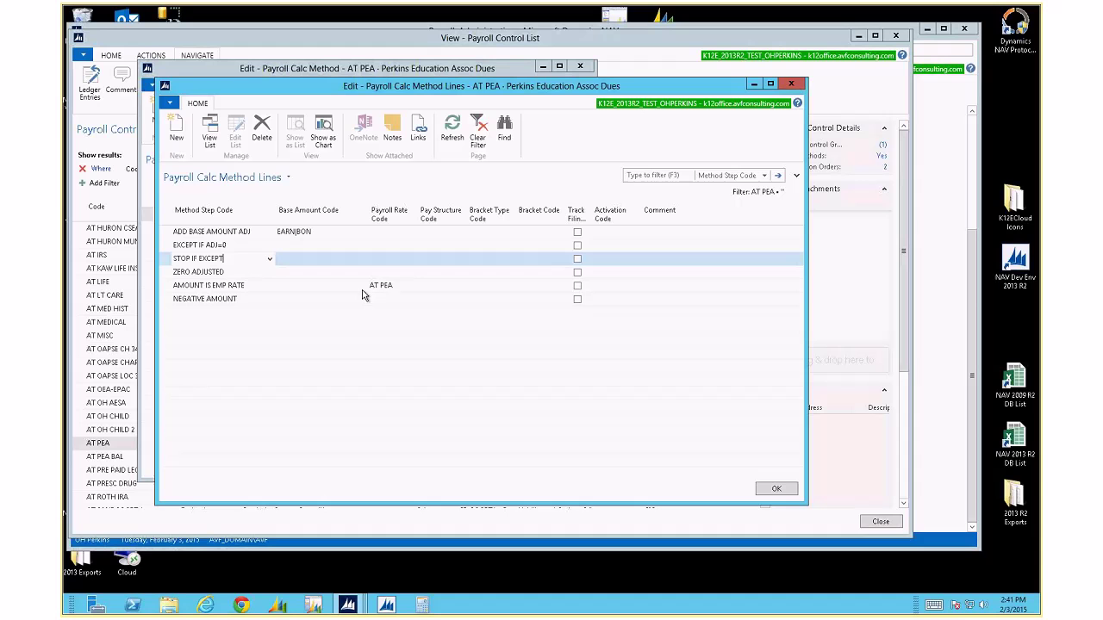
{"action": "left_click", "coordinate": [248, 246]}
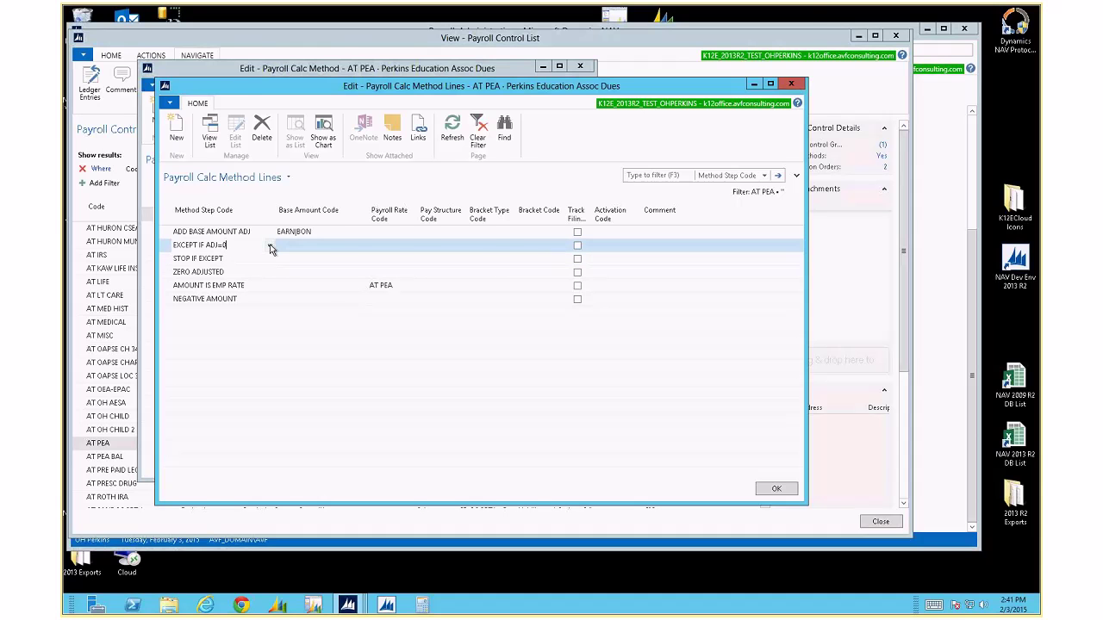
{"action": "left_click", "coordinate": [270, 246]}
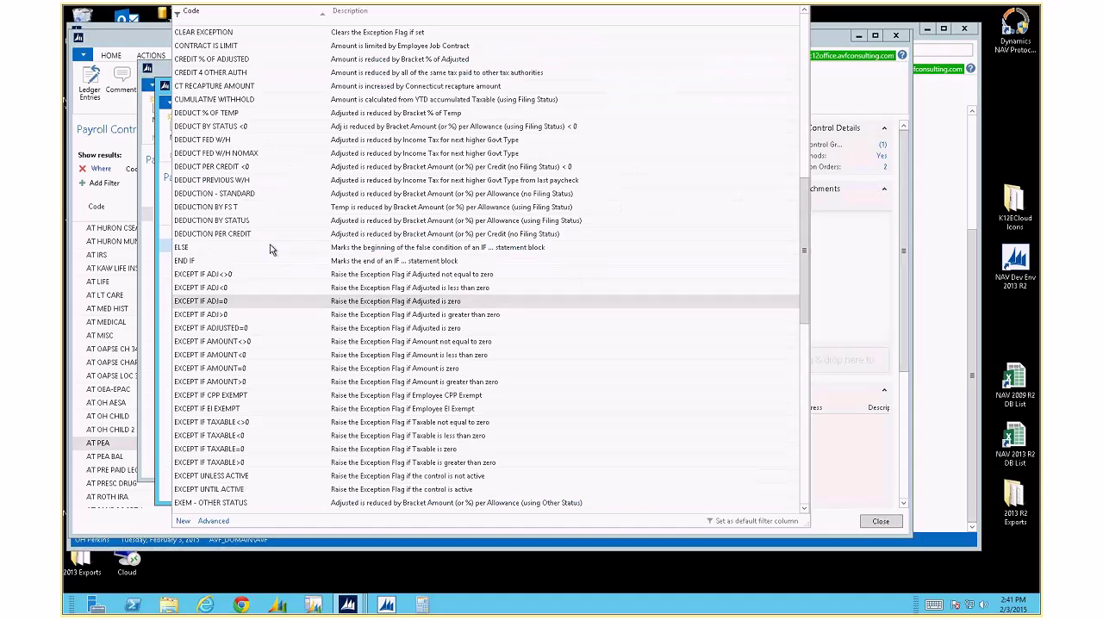
{"action": "left_click", "coordinate": [375, 302]}
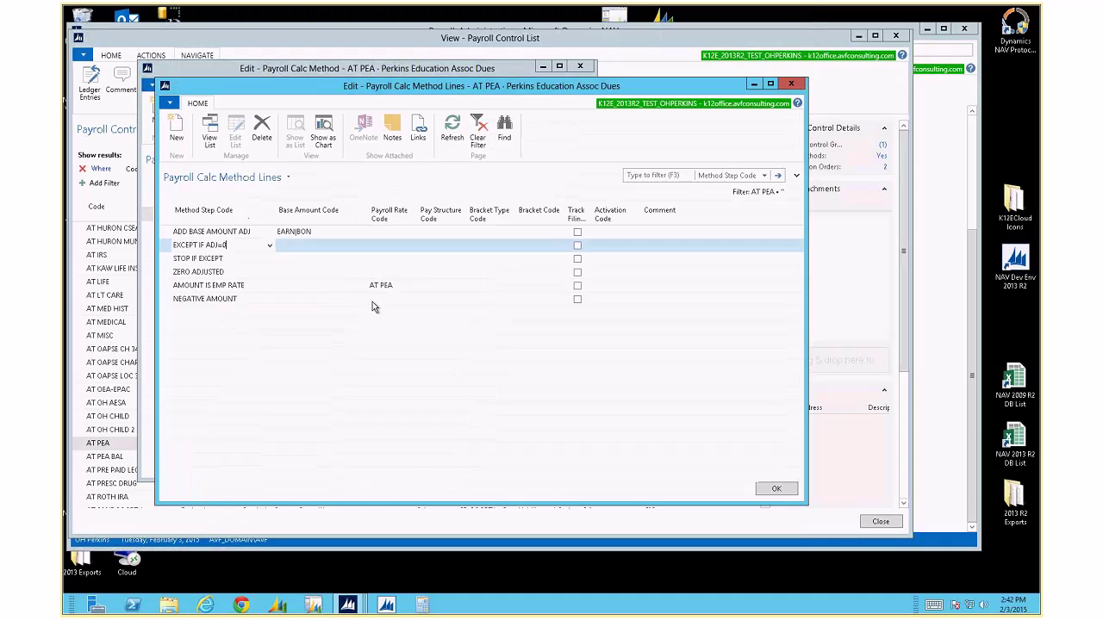
Review the STOP IF EXCEPT and ZERO ADJUSTED lines, and select the four method lines from ADD BASE AMOUNT ADJ through ZERO ADJUSTED.
{"action": "left_click", "coordinate": [238, 272]}
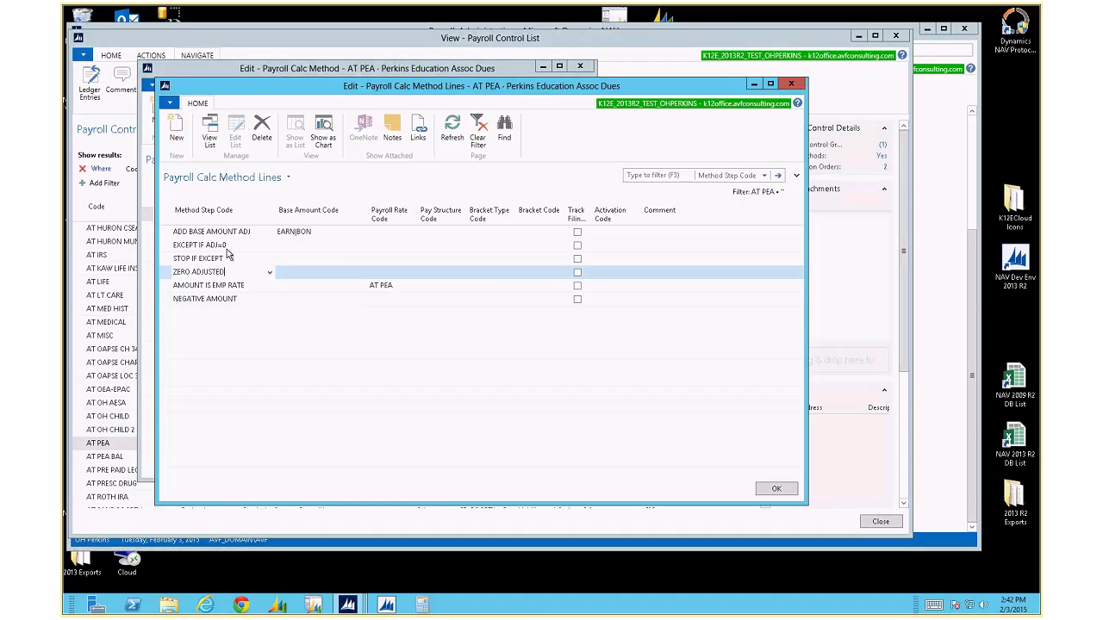
{"action": "left_click", "coordinate": [233, 258]}
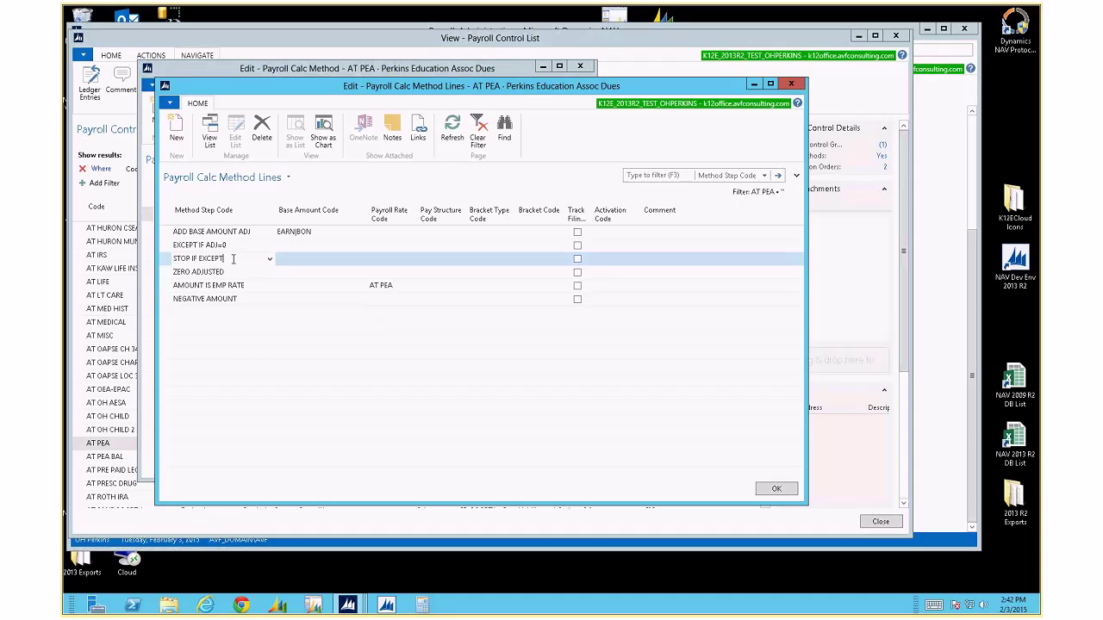
{"action": "left_click", "coordinate": [244, 270]}
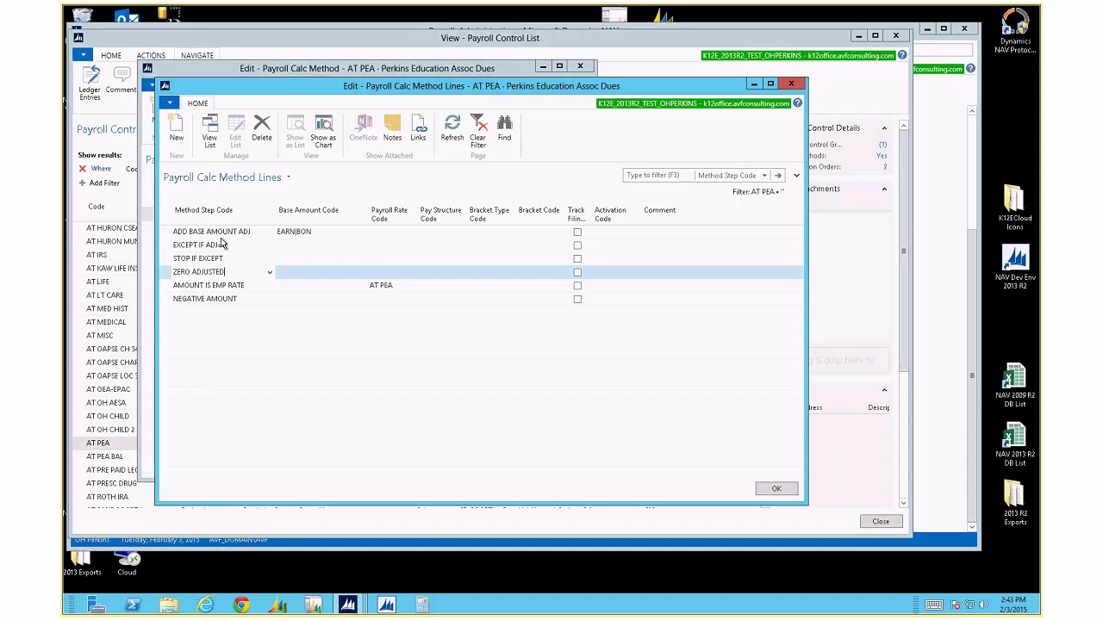
{"action": "left_click_drag", "start_coordinate": [168, 237], "coordinate": [165, 277]}
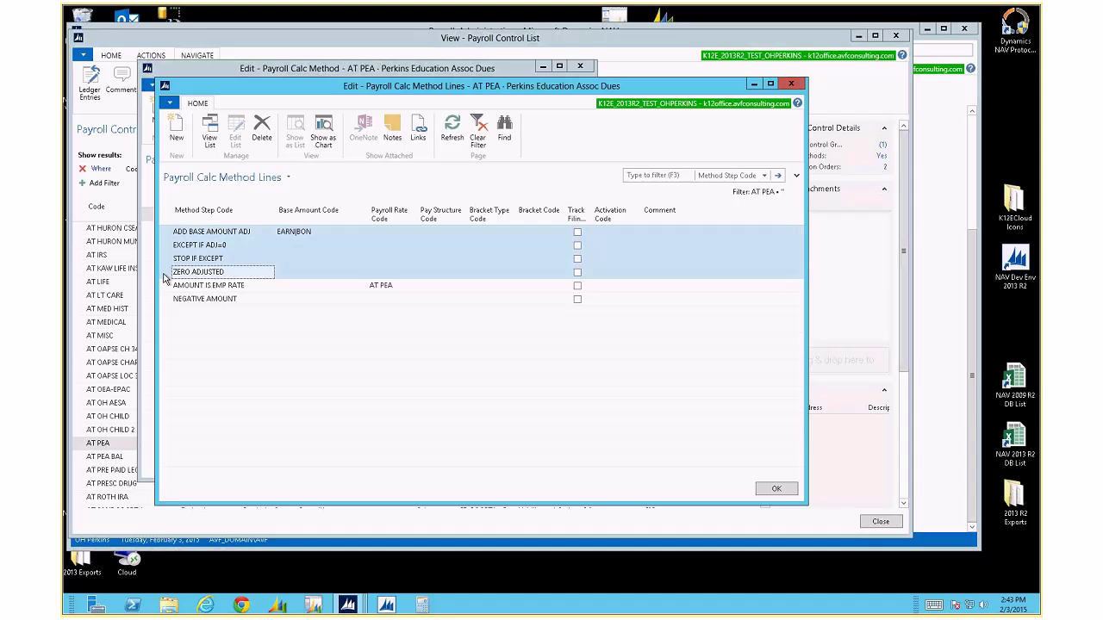
Look up the description of the AMOUNT IS EMP RATE method step and close the lookup without changing the code.
{"action": "left_click", "coordinate": [257, 286]}
{"action": "left_click", "coordinate": [270, 286]}
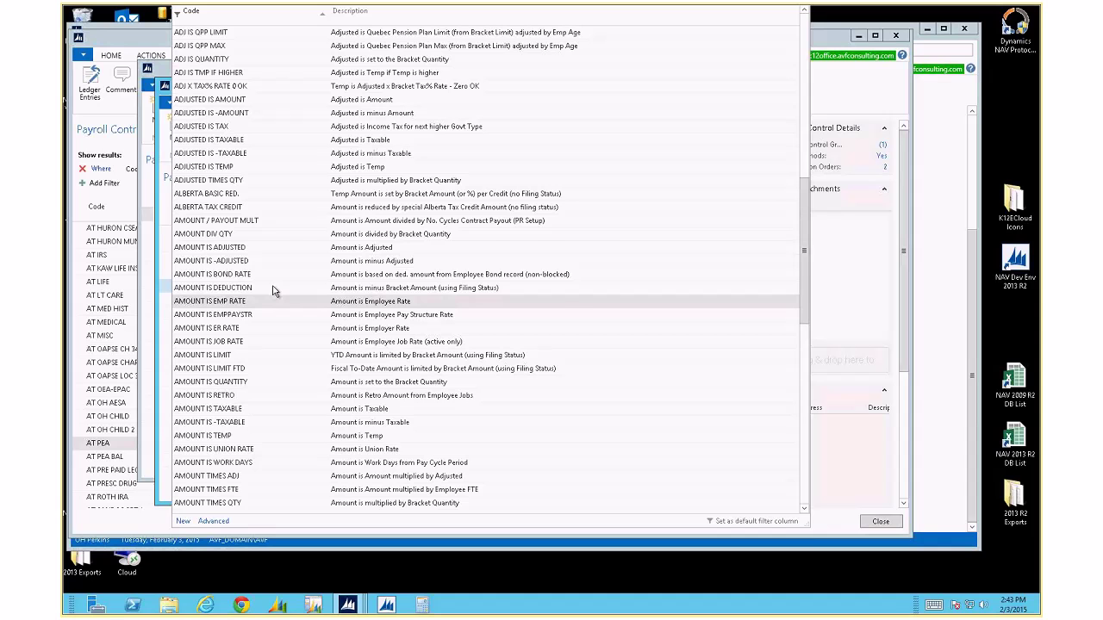
{"action": "key", "text": "Escape"}
Open the full Payroll Rates list from the AMOUNT IS EMP RATE line's rate code, enlarge its window and browse the rates.
{"action": "key", "text": "Tab"}
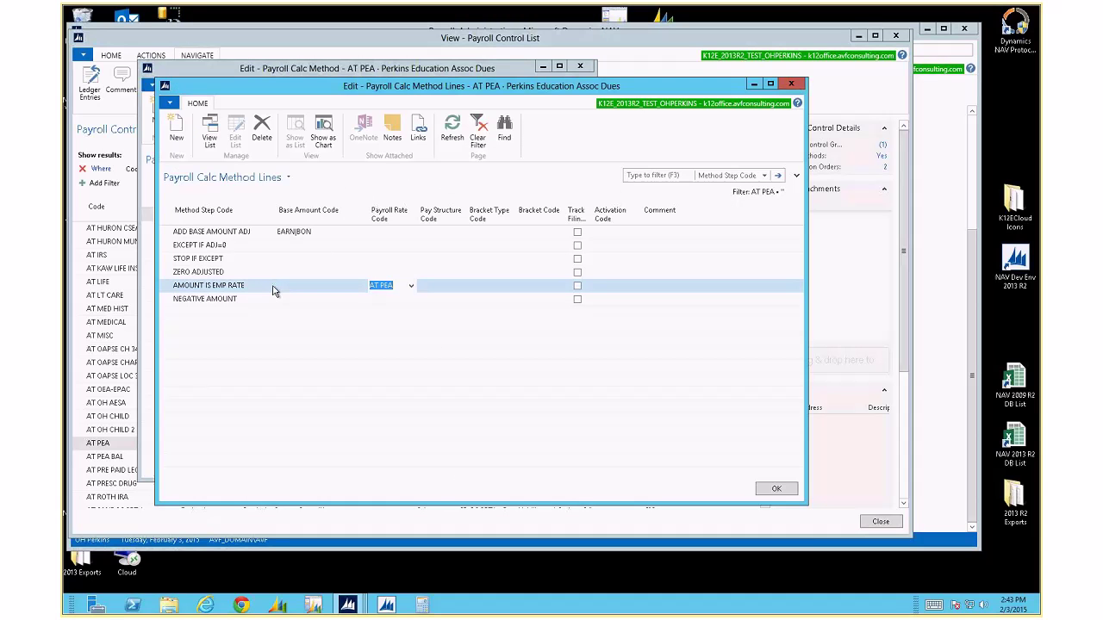
{"action": "left_click", "coordinate": [412, 289]}
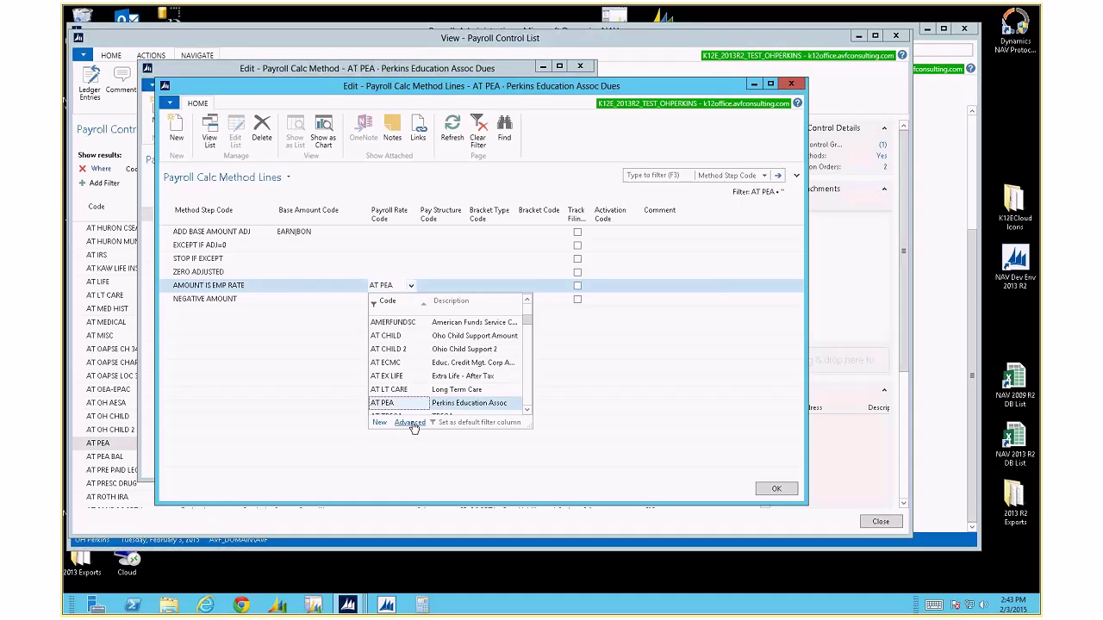
{"action": "left_click", "coordinate": [411, 425]}
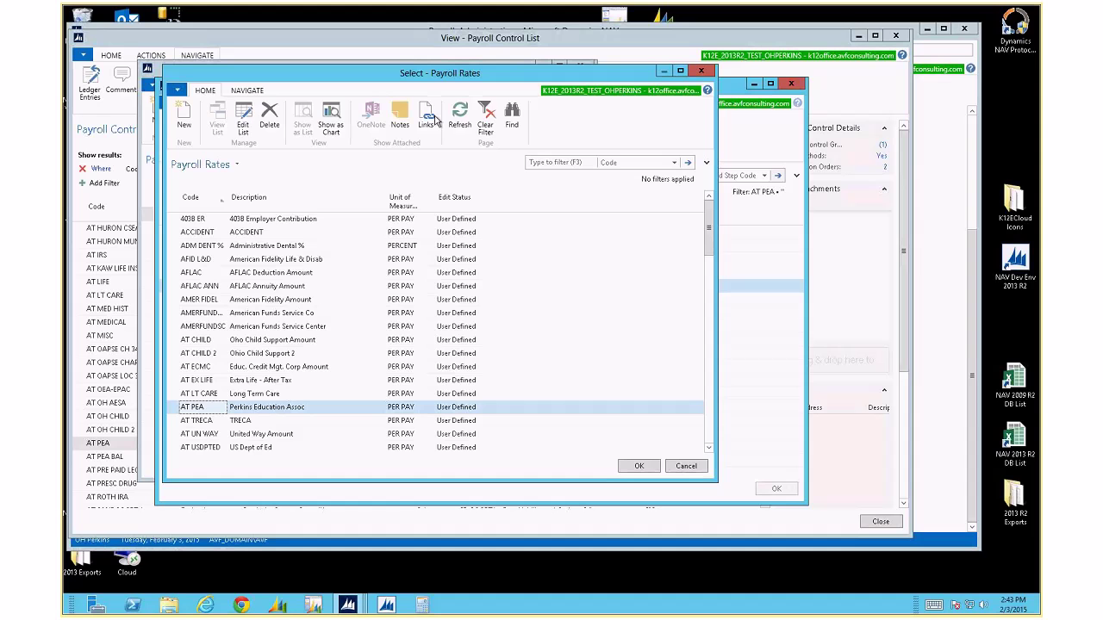
{"action": "left_click_drag", "start_coordinate": [362, 82], "coordinate": [325, 58]}
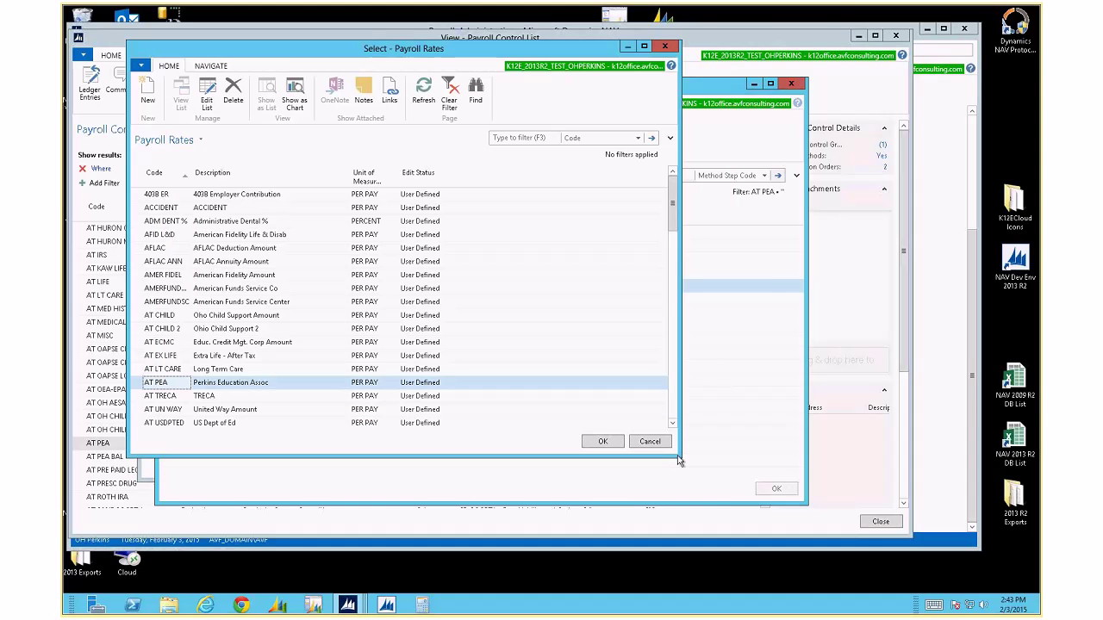
{"action": "left_click_drag", "start_coordinate": [677, 461], "coordinate": [770, 524]}
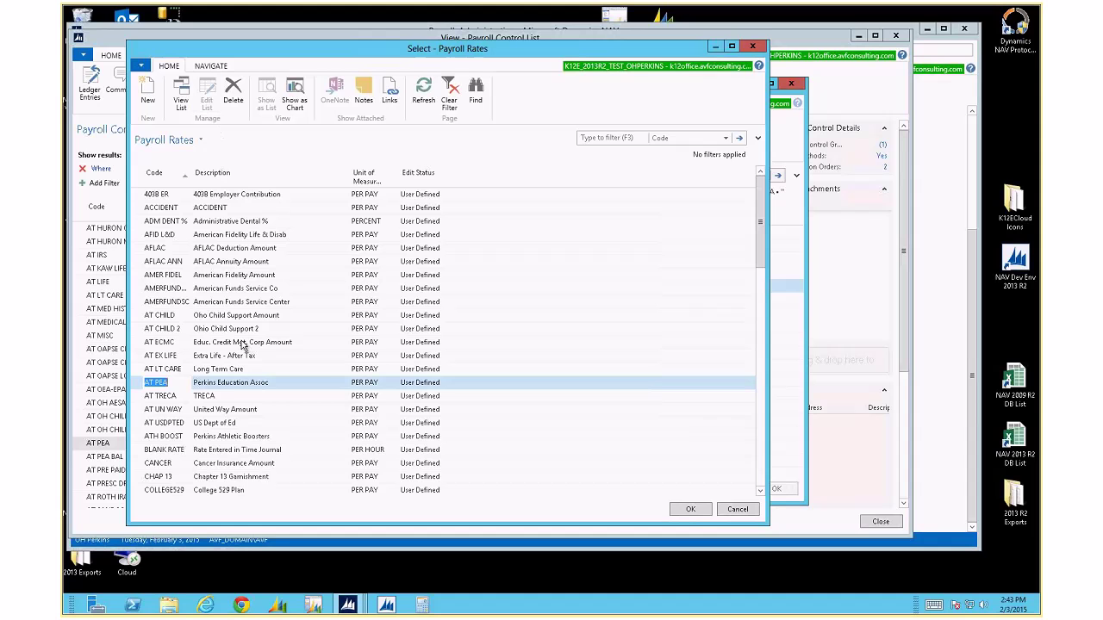
{"action": "scroll", "coordinate": [231, 389], "scroll_direction": "down", "scroll_amount": 4}
{"action": "scroll", "coordinate": [231, 390], "scroll_direction": "up", "scroll_amount": 3}
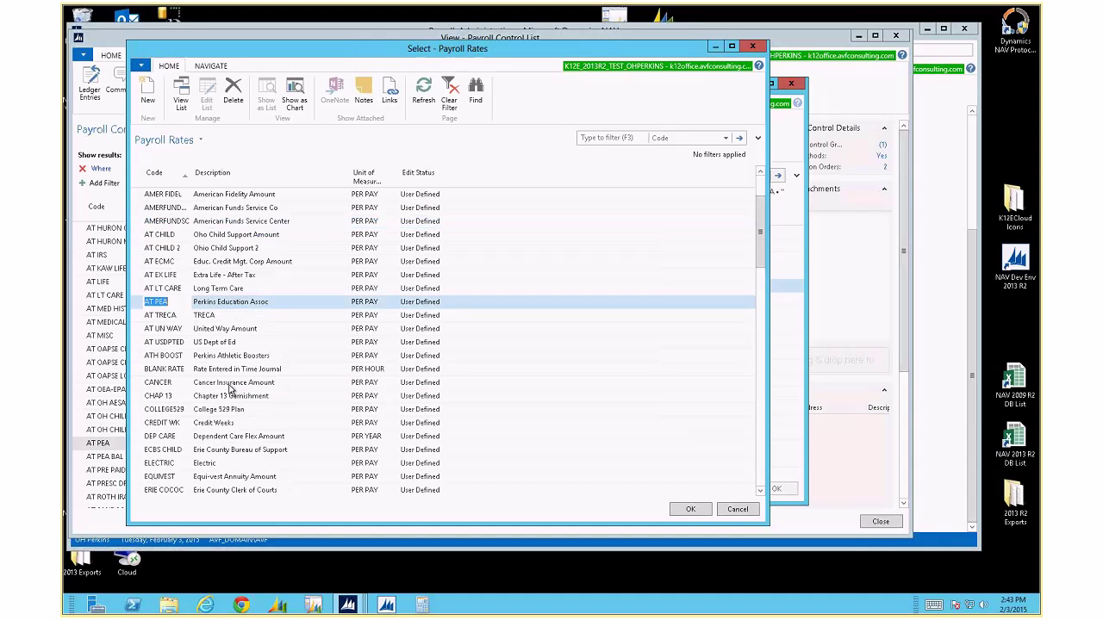
Remove the Edit Status column from the Payroll Rates list and close the list without choosing a rate.
{"action": "right_click", "coordinate": [422, 175]}
{"action": "left_click", "coordinate": [461, 217]}
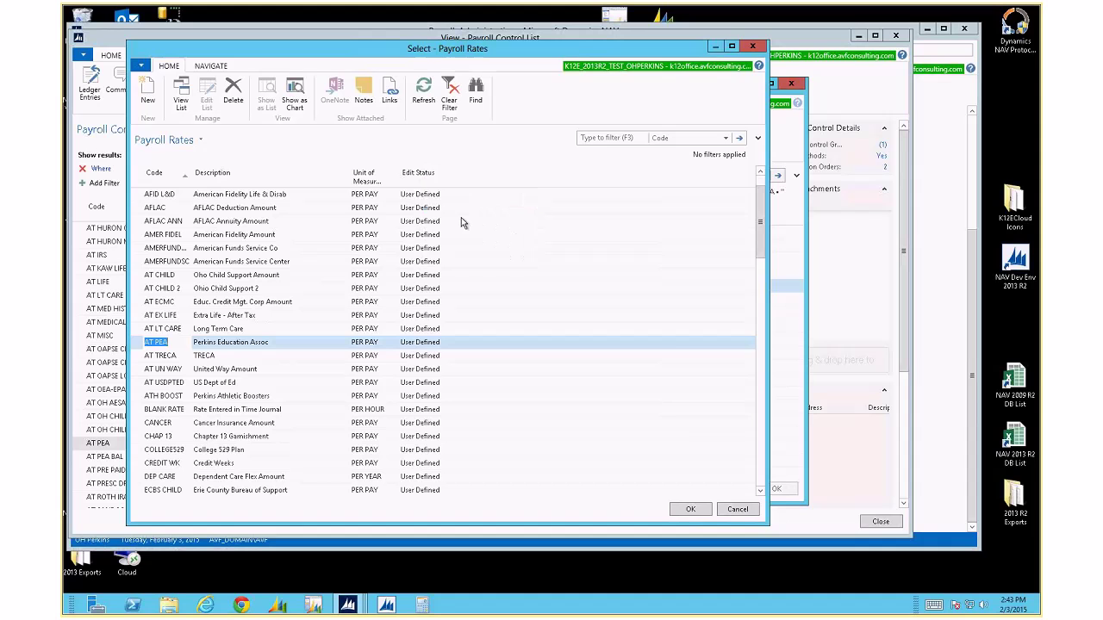
{"action": "left_click", "coordinate": [529, 173]}
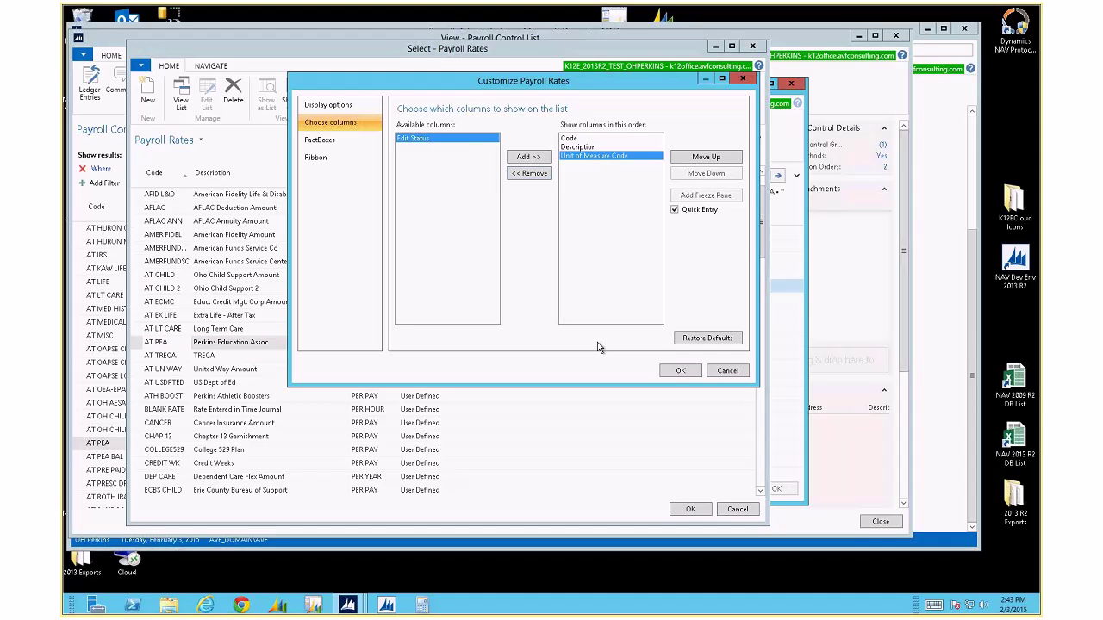
{"action": "key", "text": "Return"}
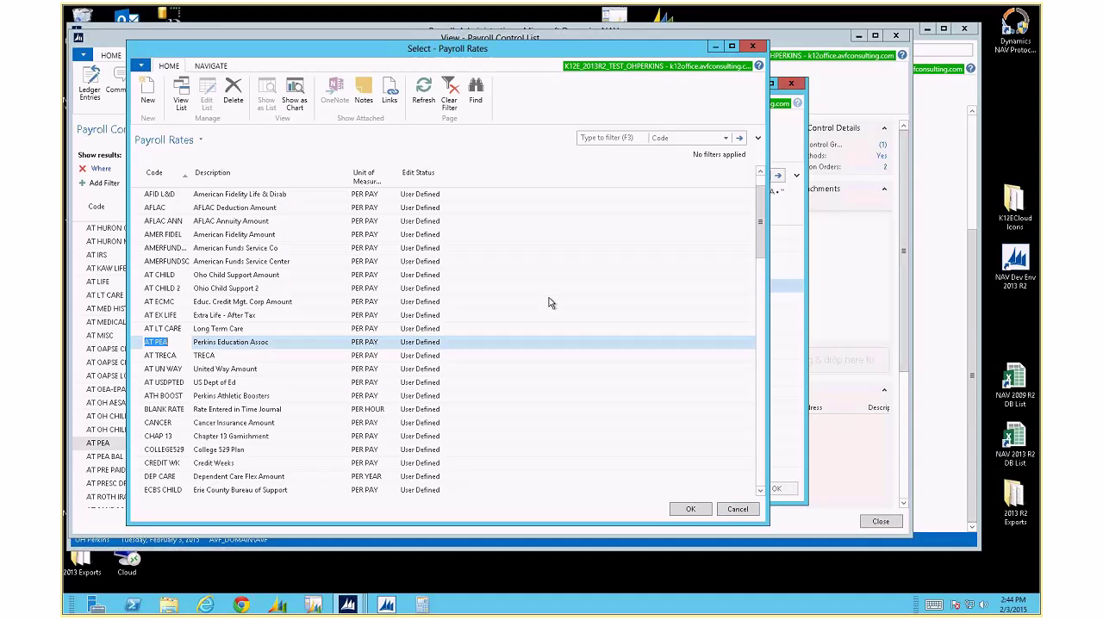
{"action": "left_click", "coordinate": [746, 511]}
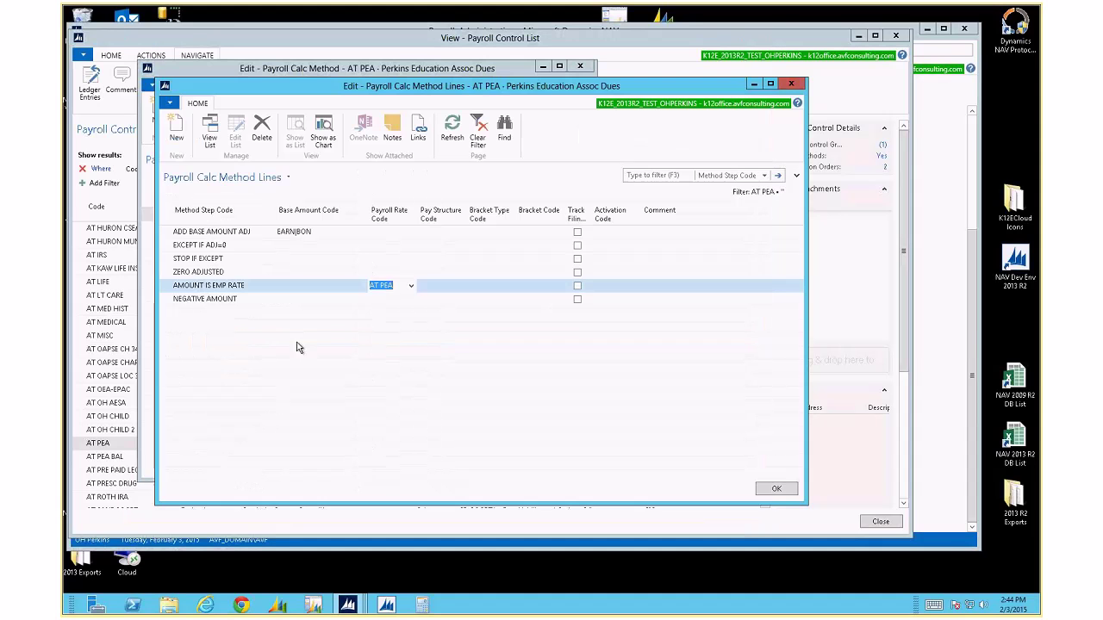
Reopen the full Payroll Rates list from the AMOUNT IS EMP RATE line, fit the Code column's width to its contents and choose AT PEA.
{"action": "left_click", "coordinate": [411, 287]}
{"action": "left_click", "coordinate": [398, 424]}
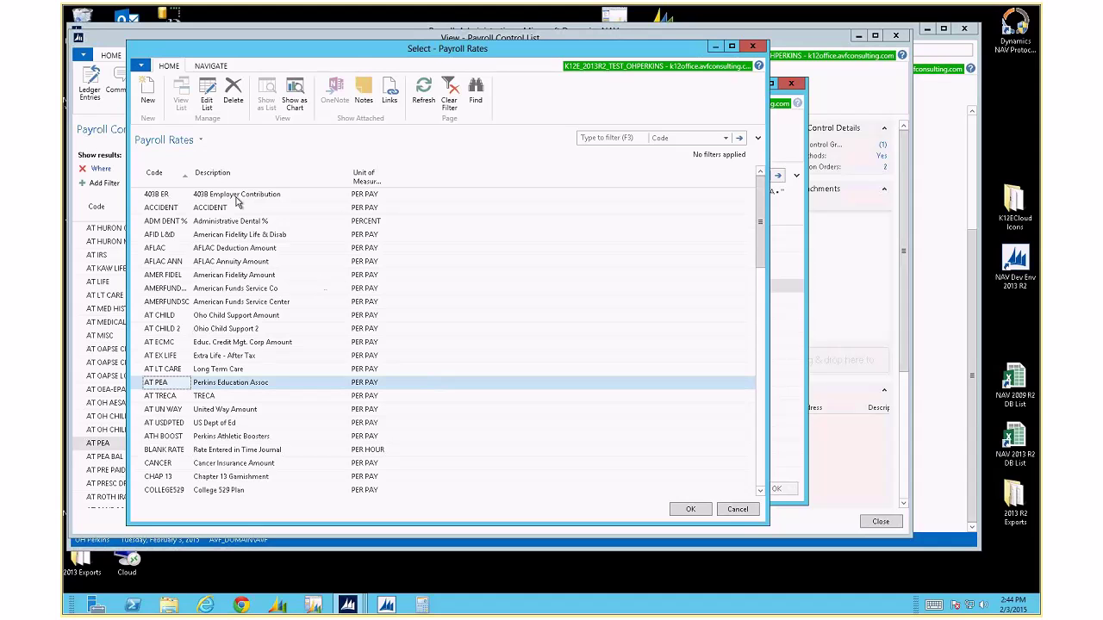
{"action": "left_click_drag", "start_coordinate": [191, 180], "coordinate": [229, 179]}
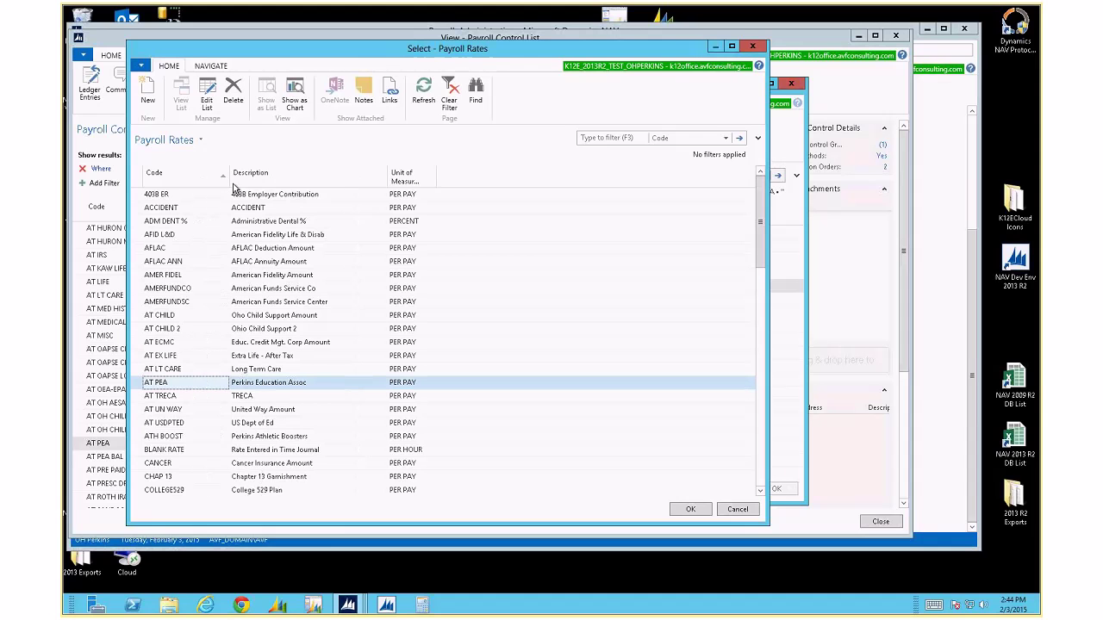
{"action": "double_click", "coordinate": [229, 181]}
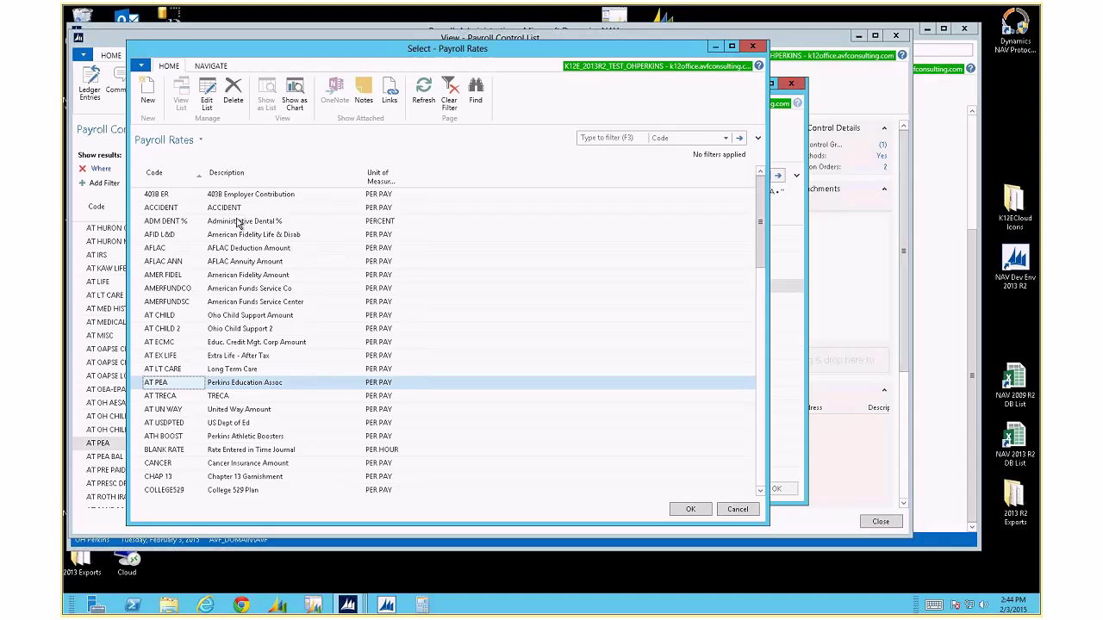
{"action": "double_click", "coordinate": [373, 387]}
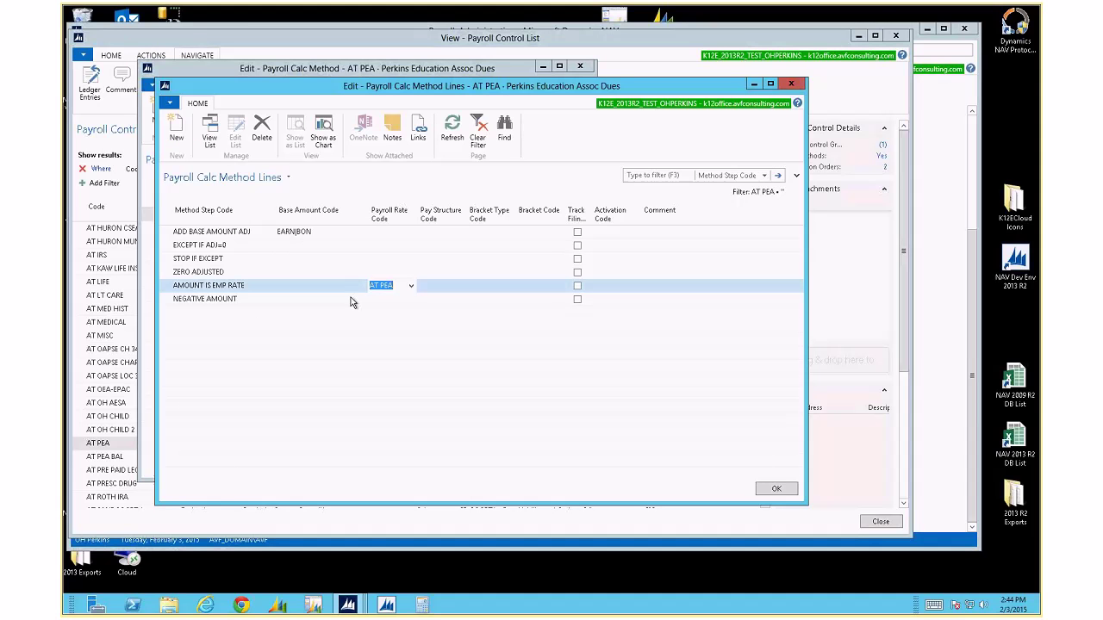
Look up the description of the NEGATIVE AMOUNT method step, keep the code and close the method lines and calculation method windows.
{"action": "left_click", "coordinate": [239, 305]}
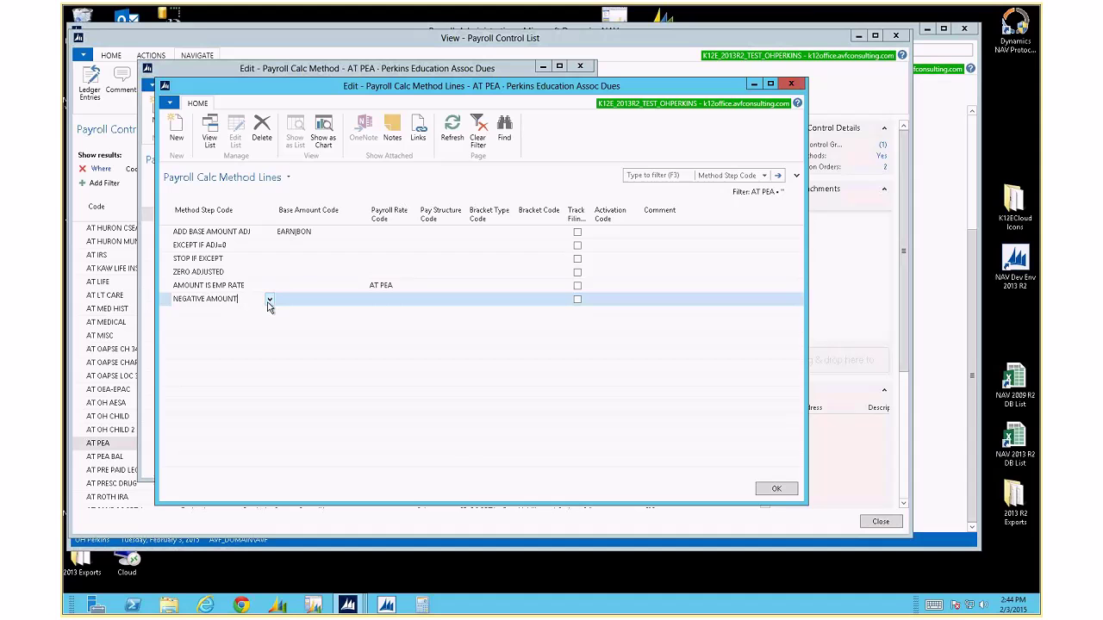
{"action": "left_click", "coordinate": [269, 300]}
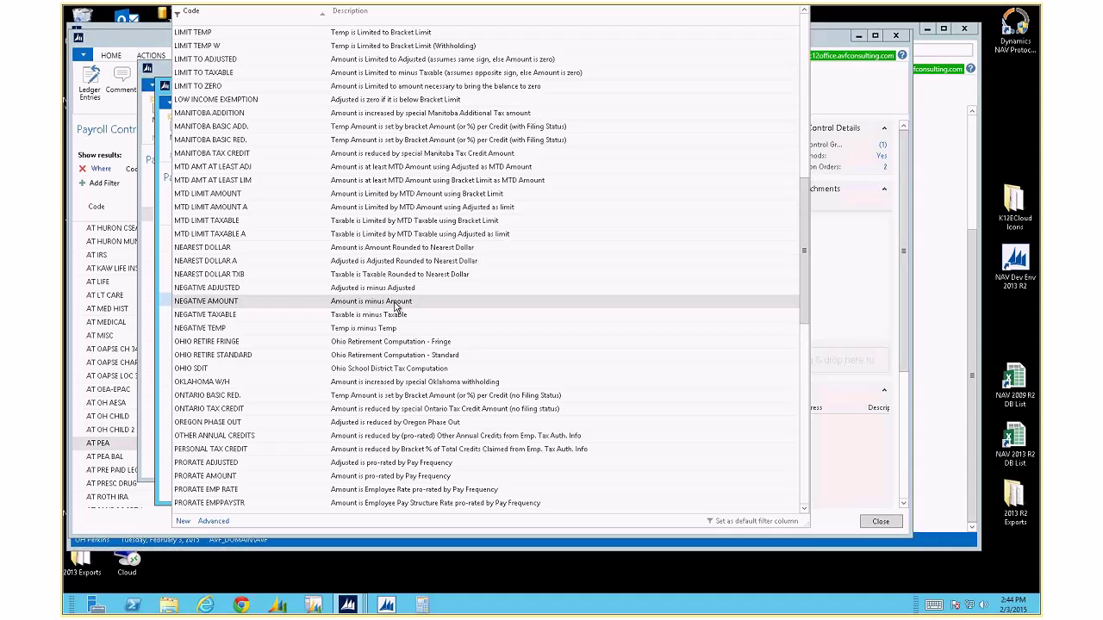
{"action": "left_click", "coordinate": [396, 306]}
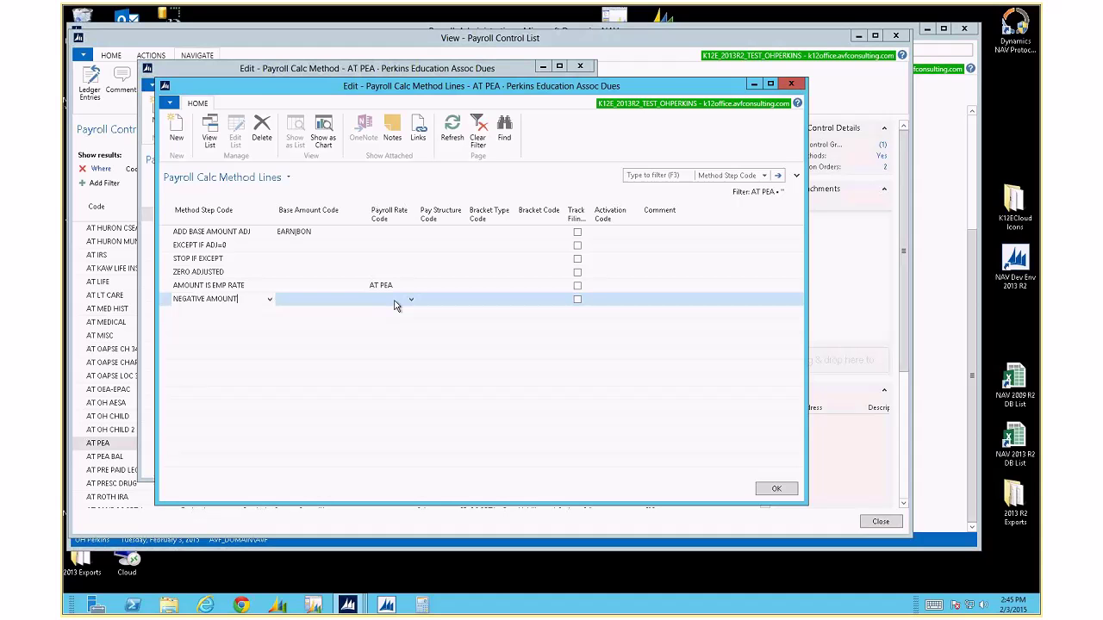
{"action": "key", "text": "Escape"}
{"action": "key", "text": "Escape"}
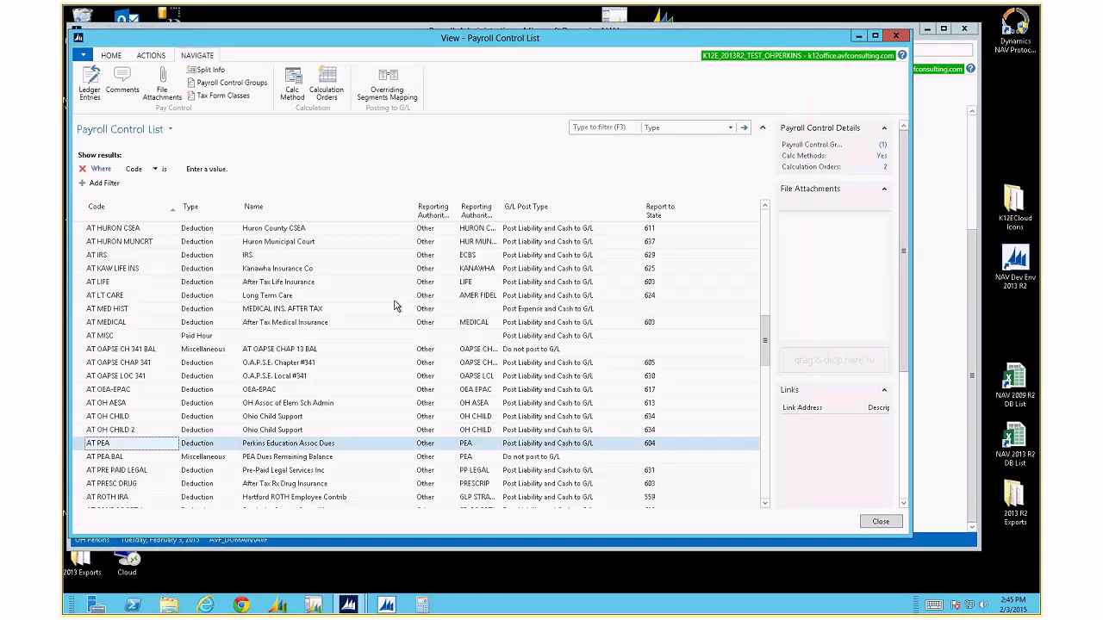
Describe AT PEA's calculation method as "Amount is Emp Rate - If non-zero Earnings" and close the method window.
{"action": "left_click", "coordinate": [292, 86]}
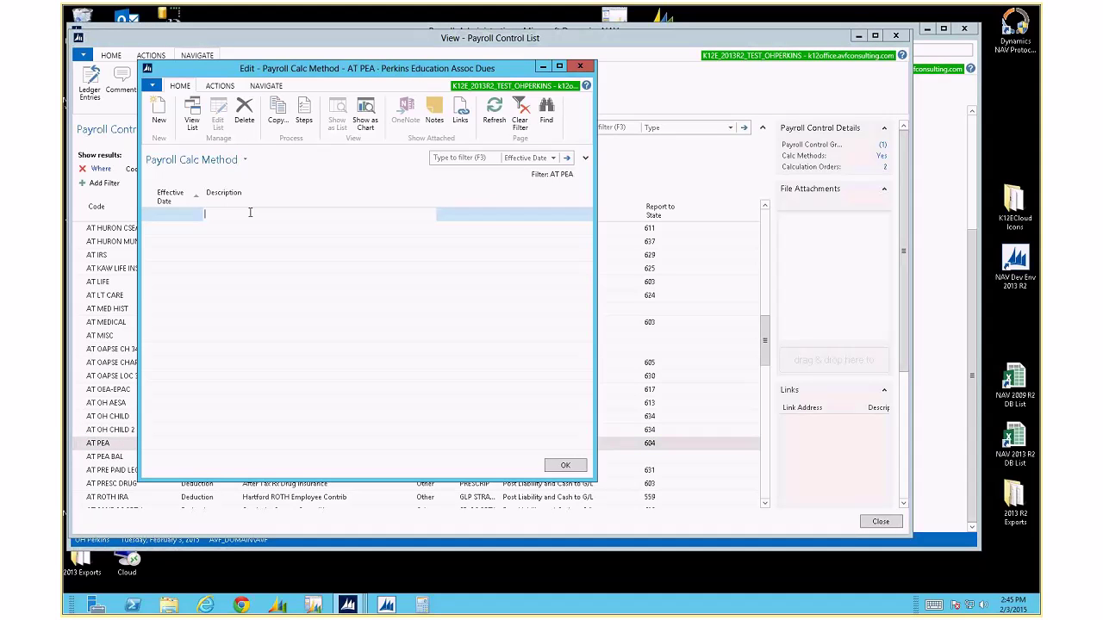
{"action": "type", "text": "Amount is Emp Rate - If non-zero Earnings"}
{"action": "key", "text": "shift+Home"}
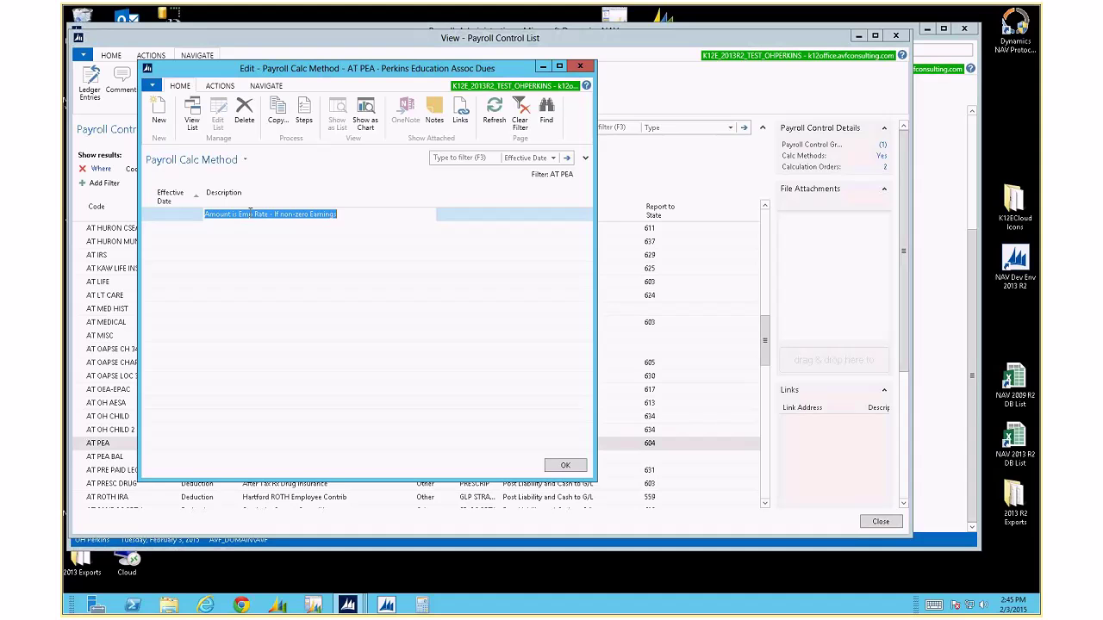
{"action": "left_click", "coordinate": [580, 66]}
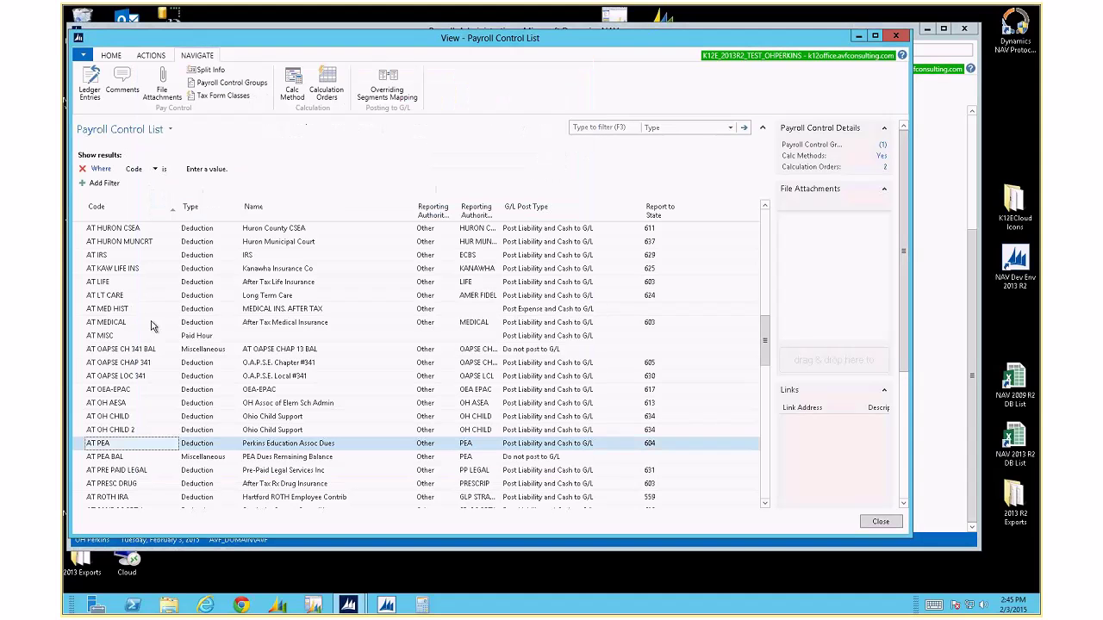
Open the AT PEA payroll control card, review the Net Pay Test options without changing the setting, and close the card.
{"action": "double_click", "coordinate": [119, 445]}
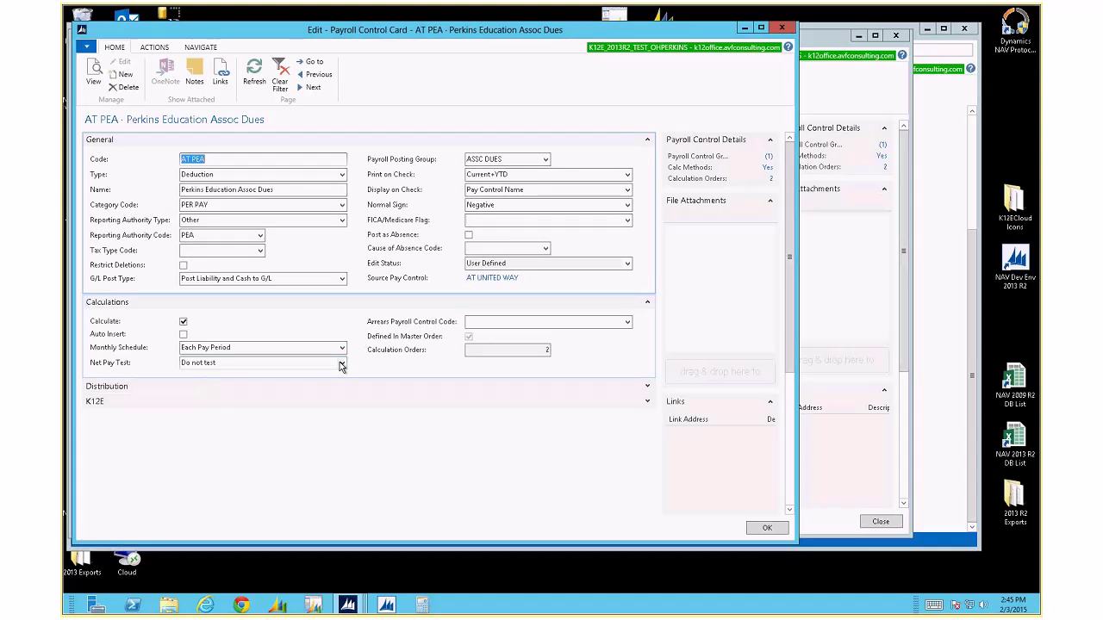
{"action": "left_click", "coordinate": [207, 363]}
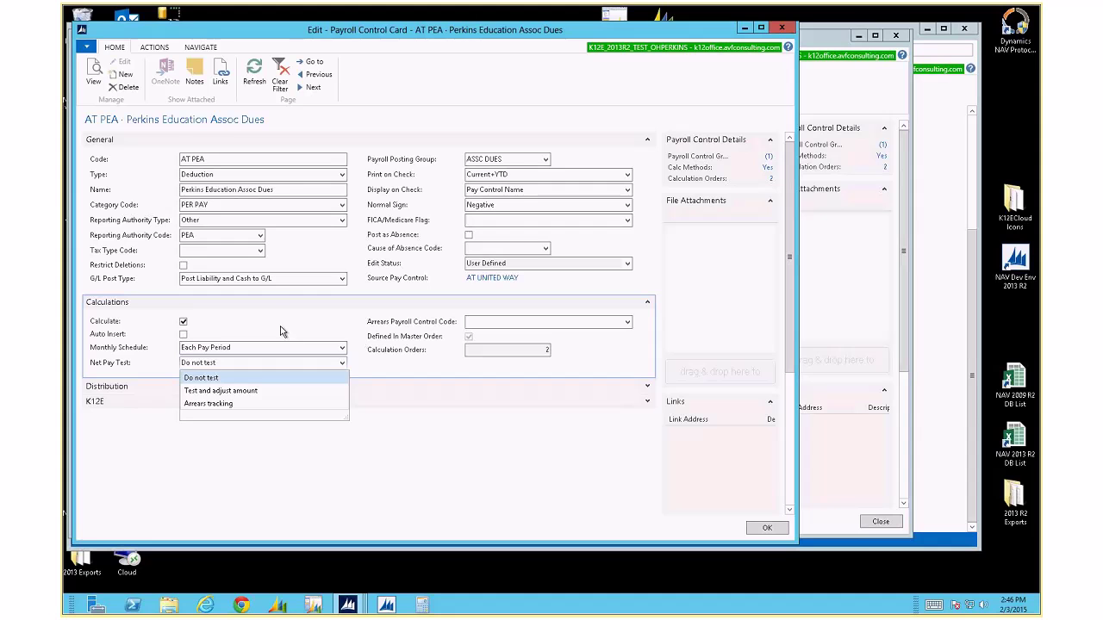
{"action": "left_click", "coordinate": [234, 319]}
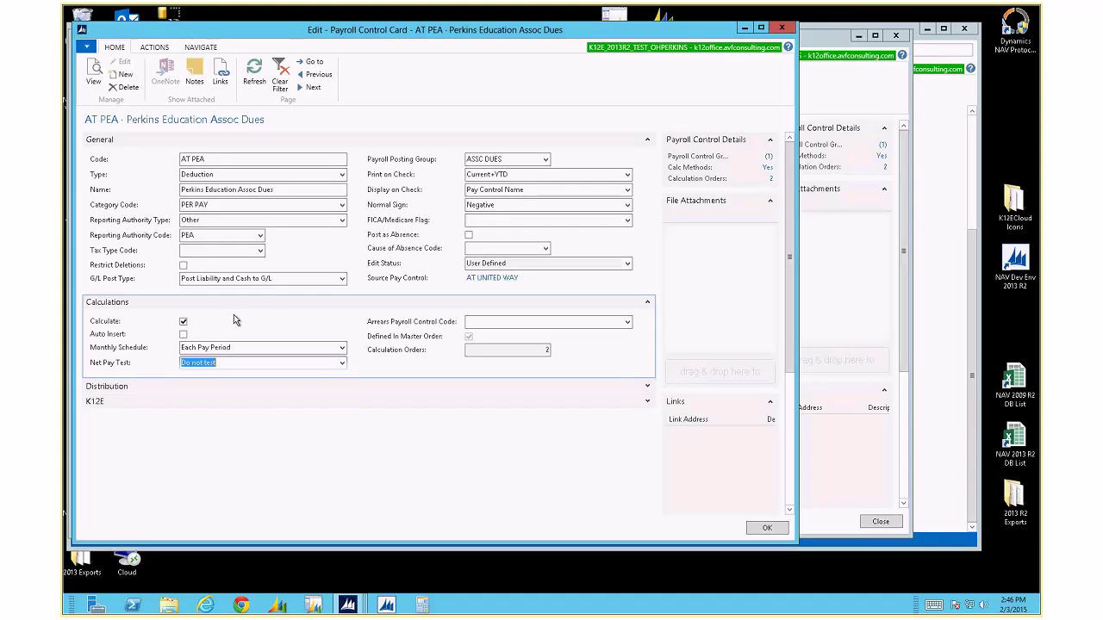
{"action": "left_click", "coordinate": [768, 529]}
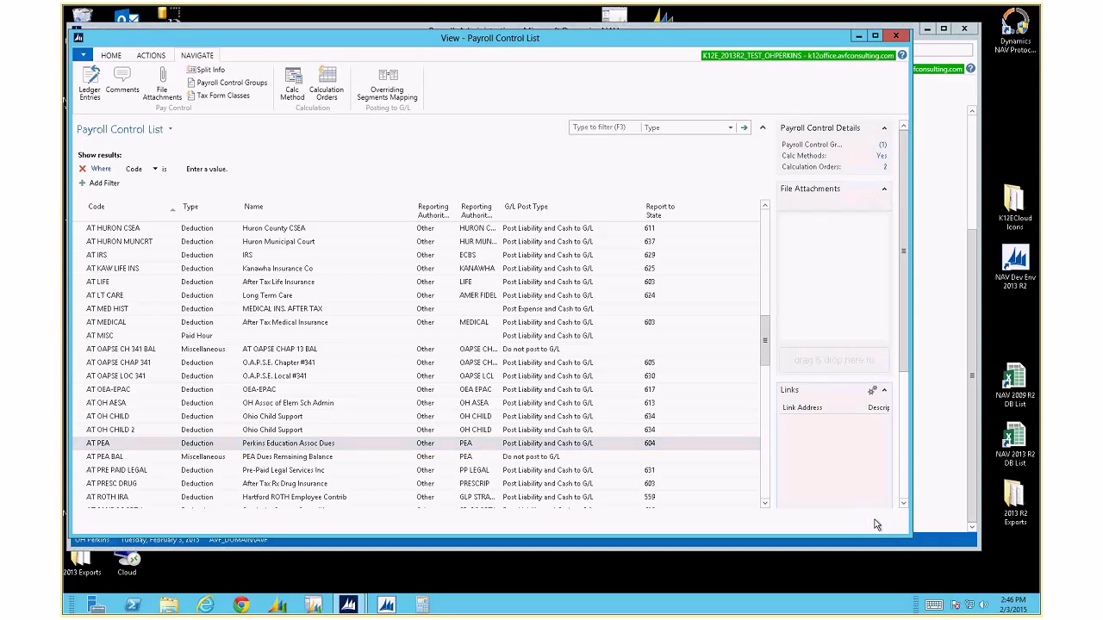
Leave the Payroll Control List and open the Payroll Journal's payroll calculation options from the Payroll Processing area.
{"action": "key", "text": "Escape"}
{"action": "left_click", "coordinate": [253, 49]}
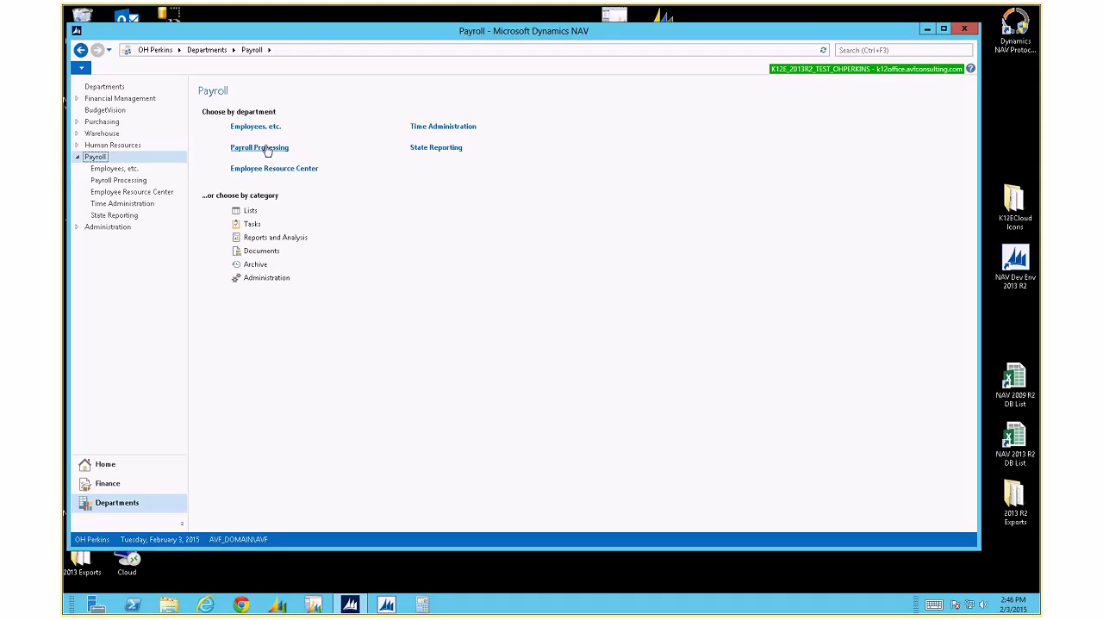
{"action": "left_click", "coordinate": [267, 151]}
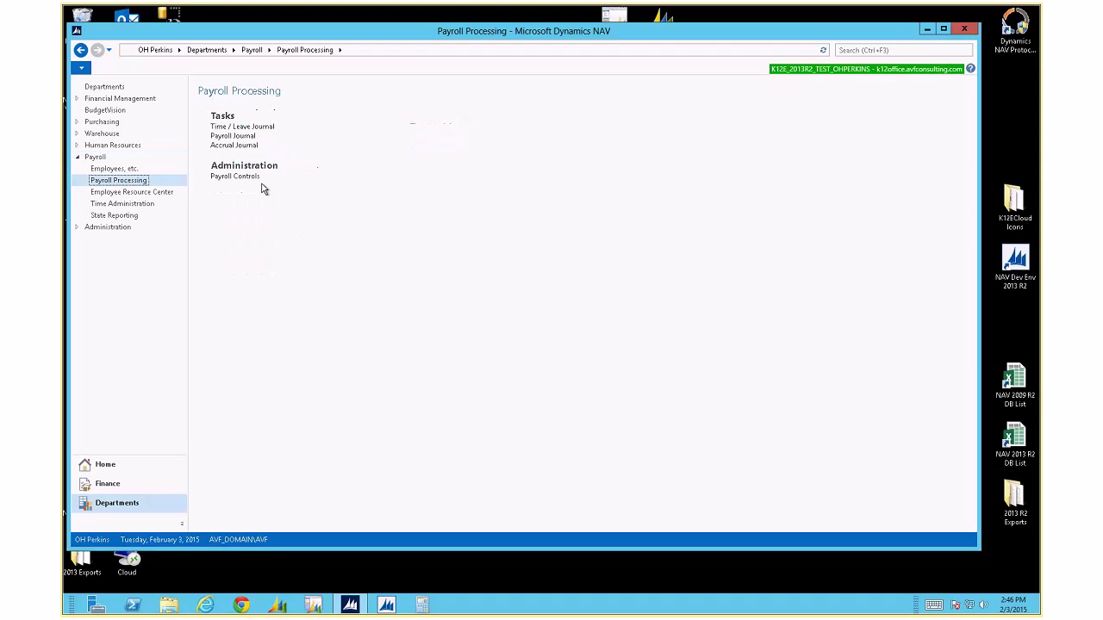
{"action": "left_click", "coordinate": [236, 138]}
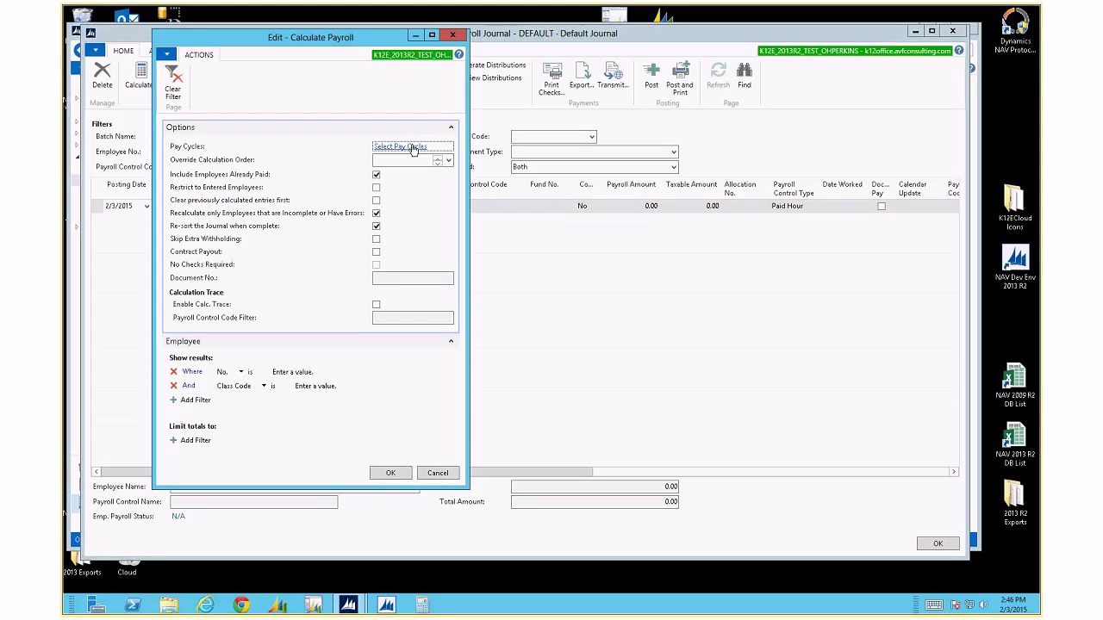
Check the SEMI pay cycle, turn off recalculating only incomplete employees and turn on clearing previously calculated entries first.
{"action": "left_click", "coordinate": [413, 148]}
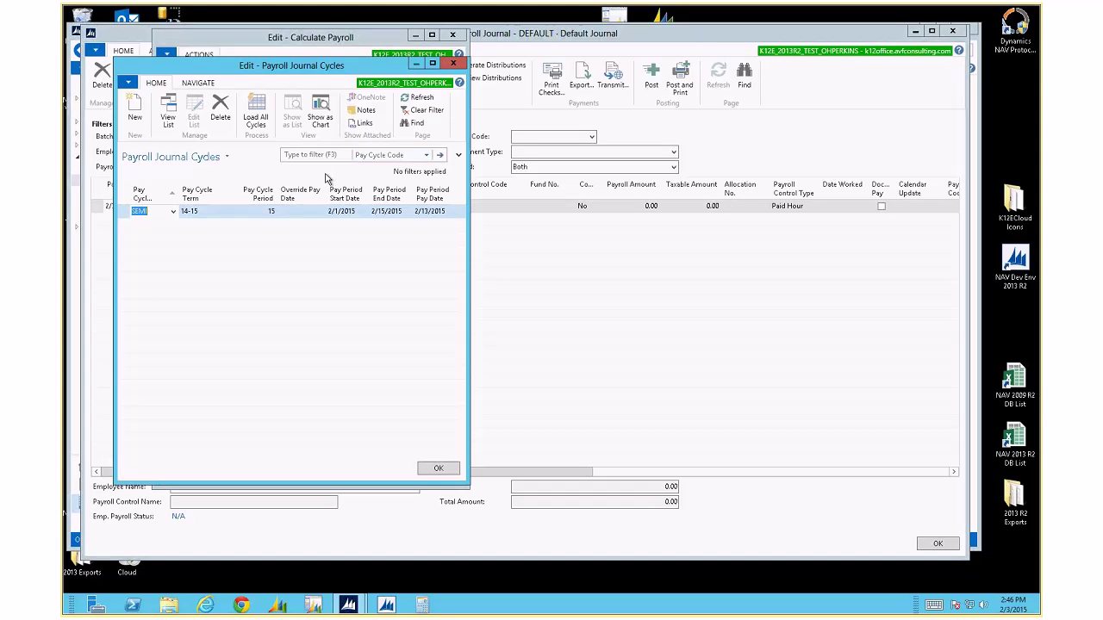
{"action": "double_click", "coordinate": [329, 205]}
{"action": "left_click", "coordinate": [376, 214]}
{"action": "left_click", "coordinate": [376, 214]}
{"action": "left_click", "coordinate": [377, 225]}
{"action": "left_click", "coordinate": [377, 226]}
{"action": "left_click", "coordinate": [375, 200]}
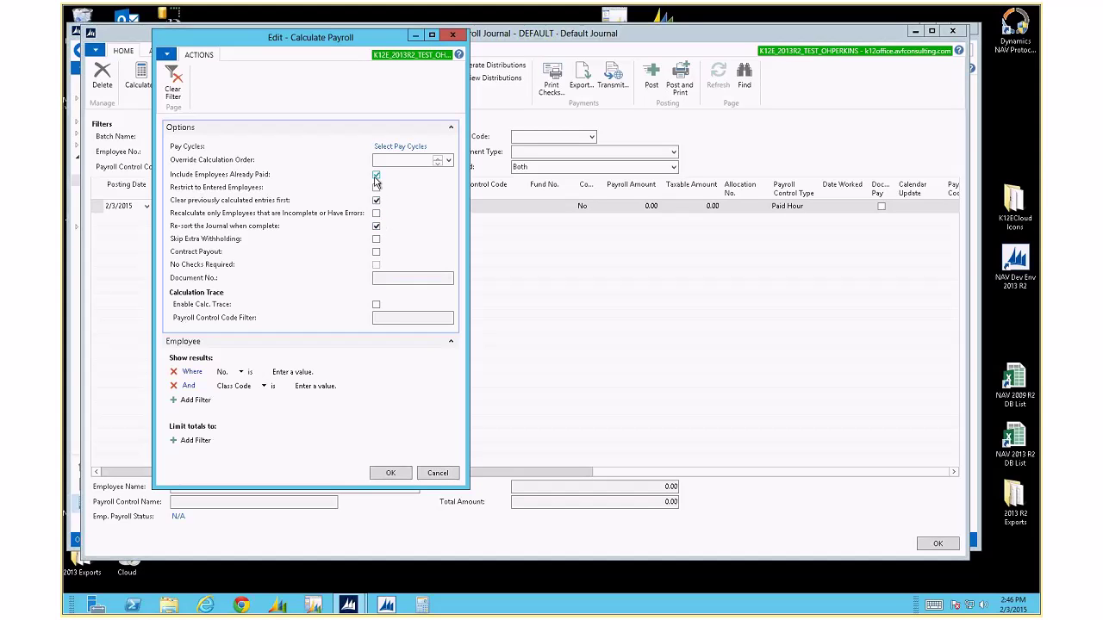
Limit the payroll calculation to one teacher's employee number and run it.
{"action": "left_click", "coordinate": [336, 377]}
{"action": "left_click", "coordinate": [351, 374]}
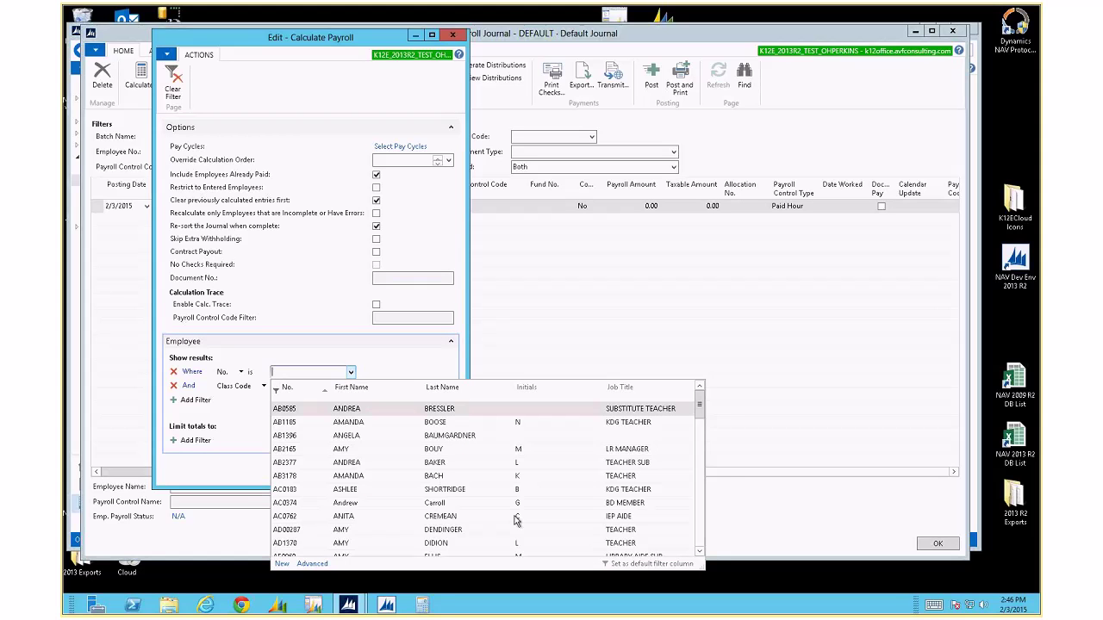
{"action": "left_click", "coordinate": [624, 475]}
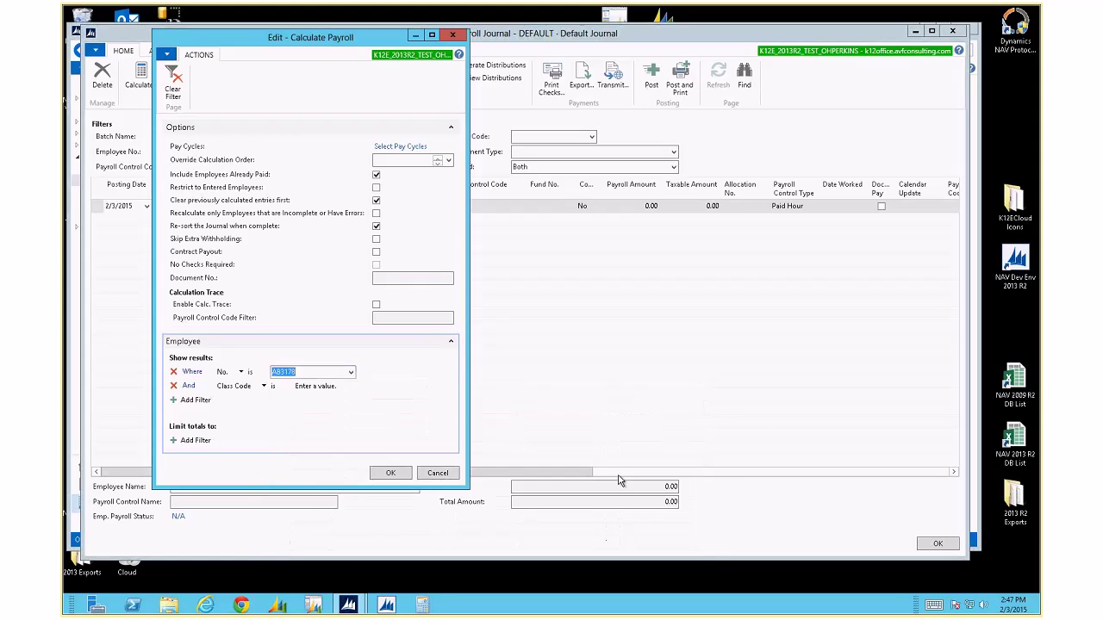
{"action": "left_click", "coordinate": [392, 474]}
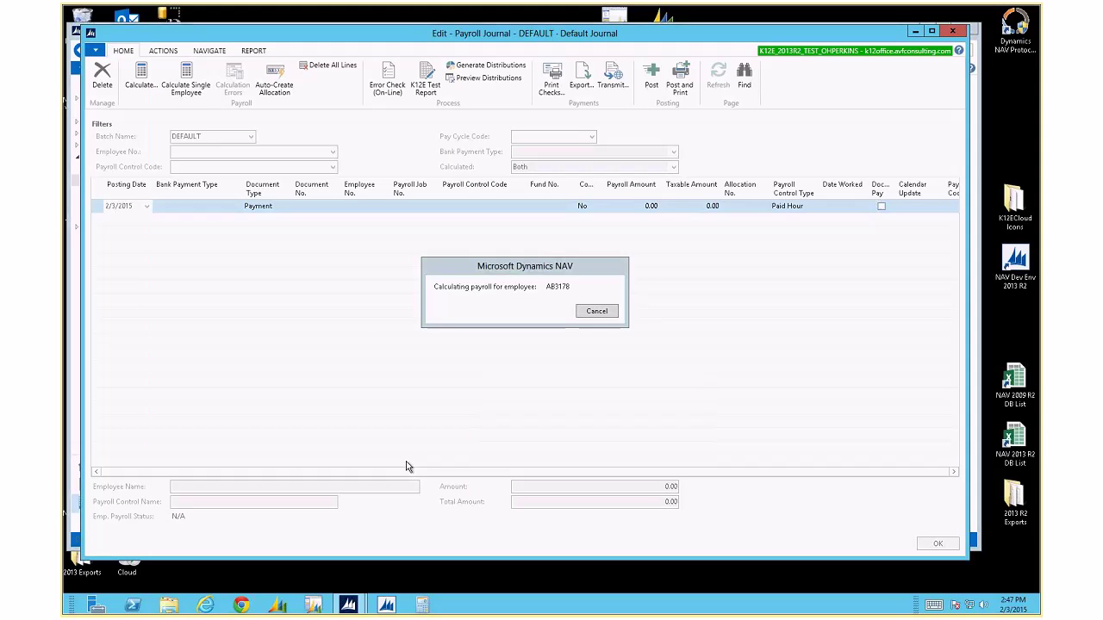
{"action": "left_click", "coordinate": [566, 329]}
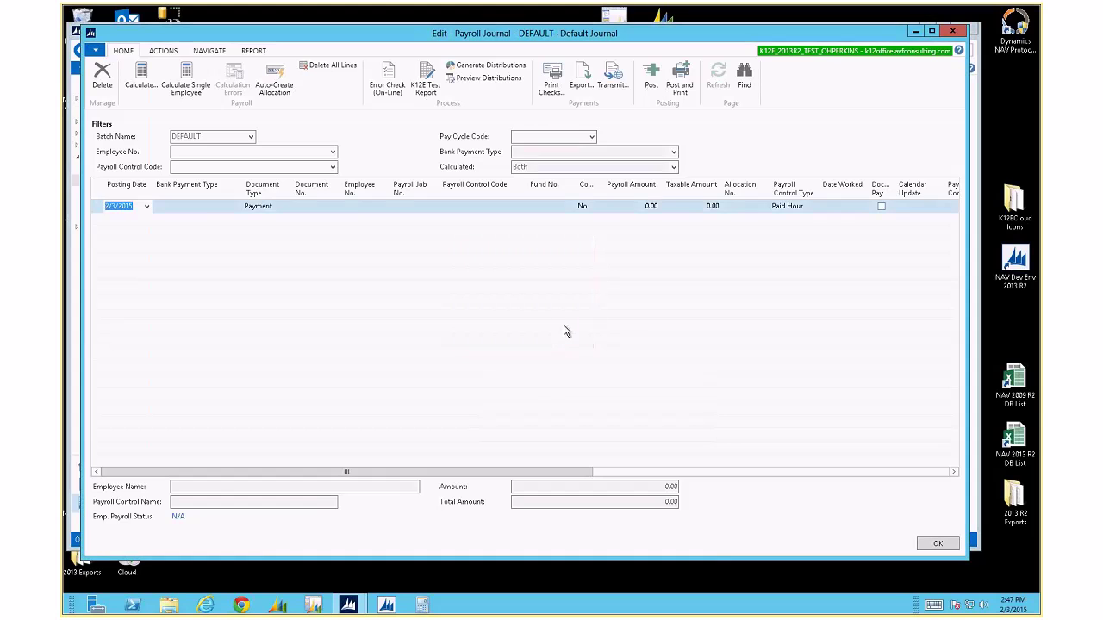
Review the calculated payroll journal lines and select the AT PEA deduction line.
{"action": "left_click", "coordinate": [492, 274]}
{"action": "left_click", "coordinate": [493, 287]}
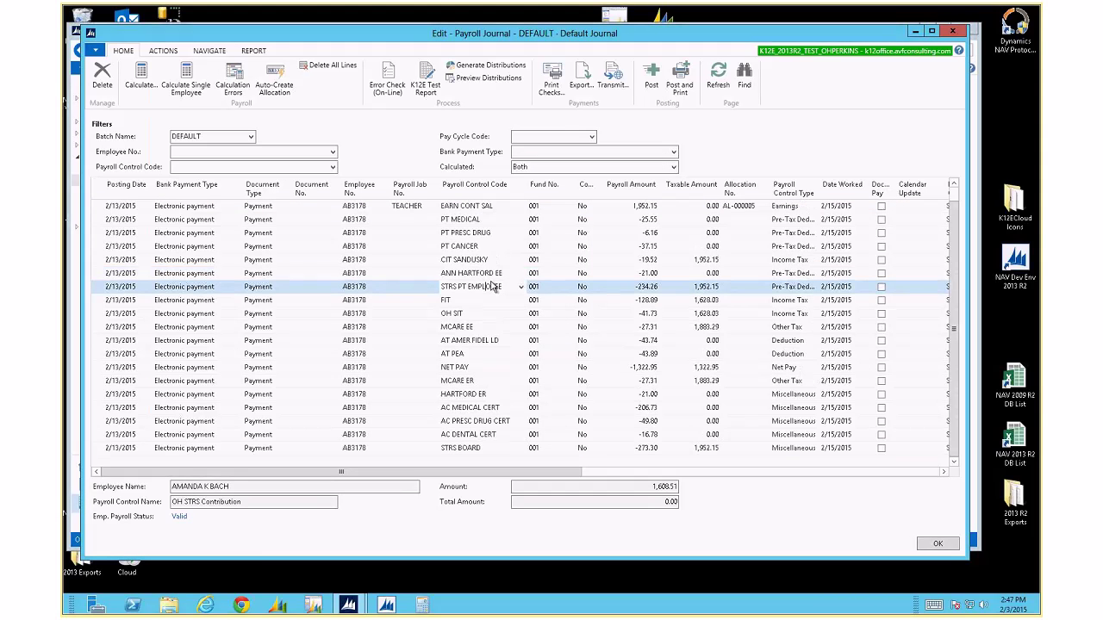
{"action": "left_click", "coordinate": [654, 354]}
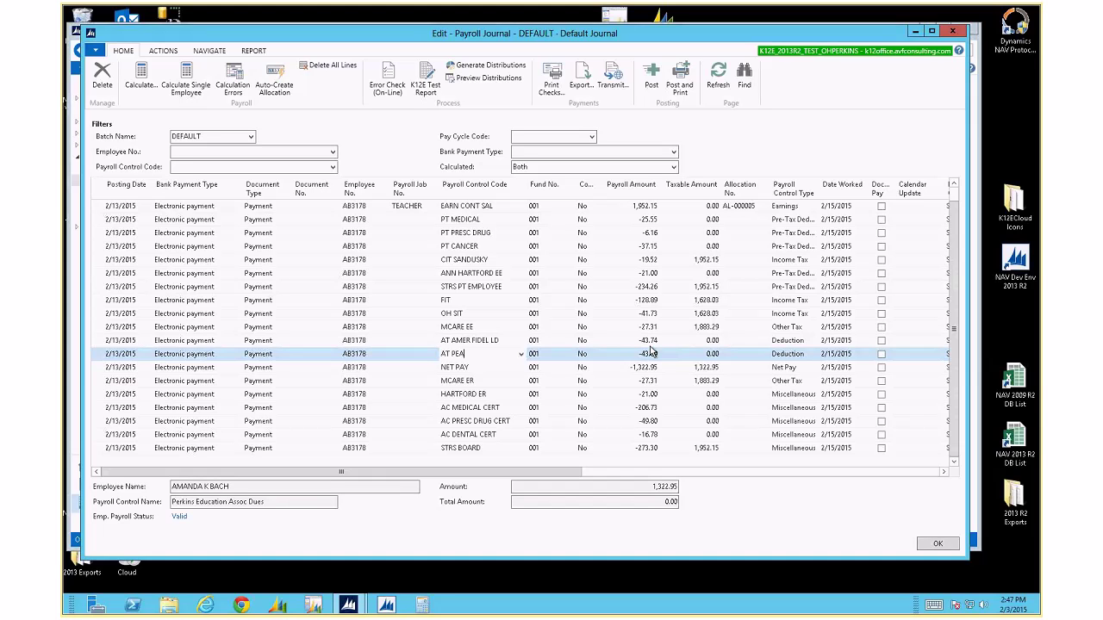
Recalculate the single employee with the calculation trace enabled and the payroll control code filter set to "at pea".
{"action": "left_click", "coordinate": [190, 79]}
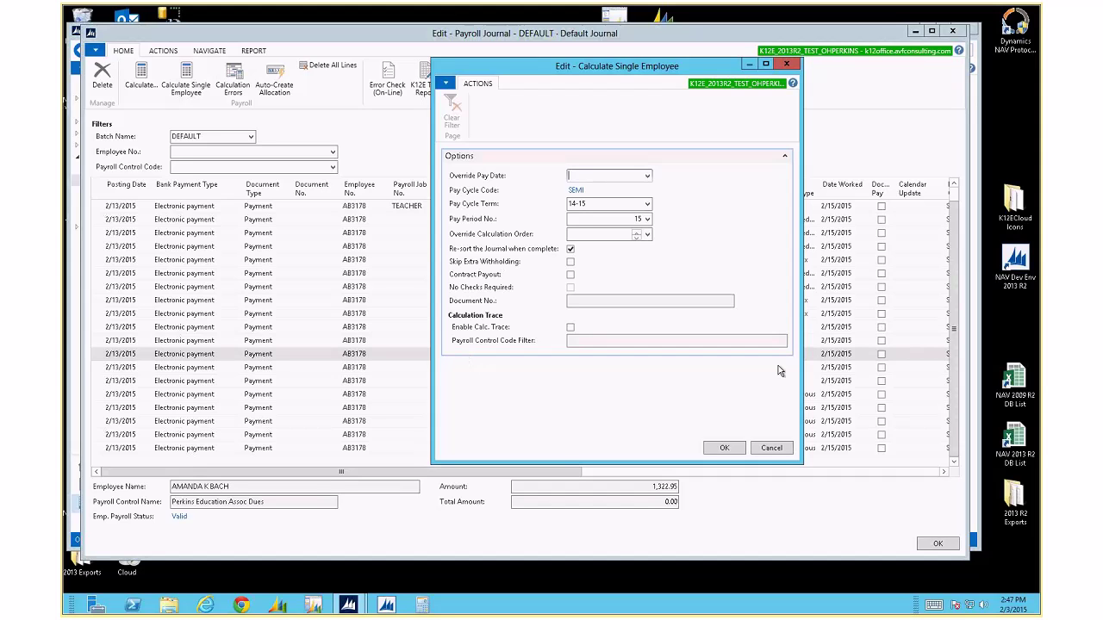
{"action": "left_click", "coordinate": [571, 328]}
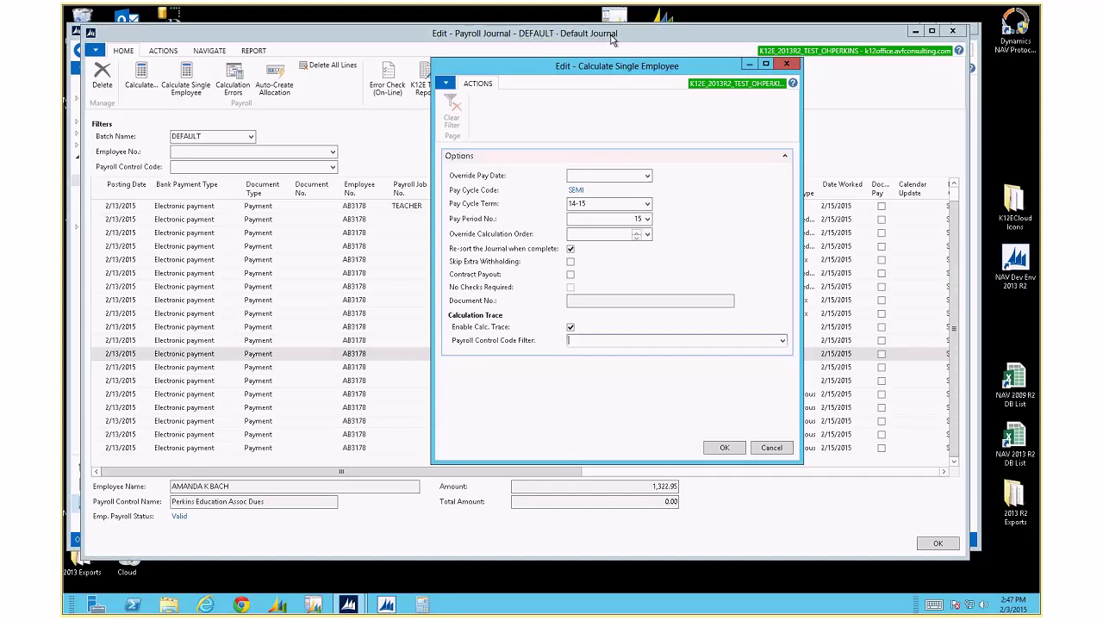
{"action": "left_click_drag", "start_coordinate": [598, 69], "coordinate": [435, 72]}
{"action": "type", "text": "at pea"}
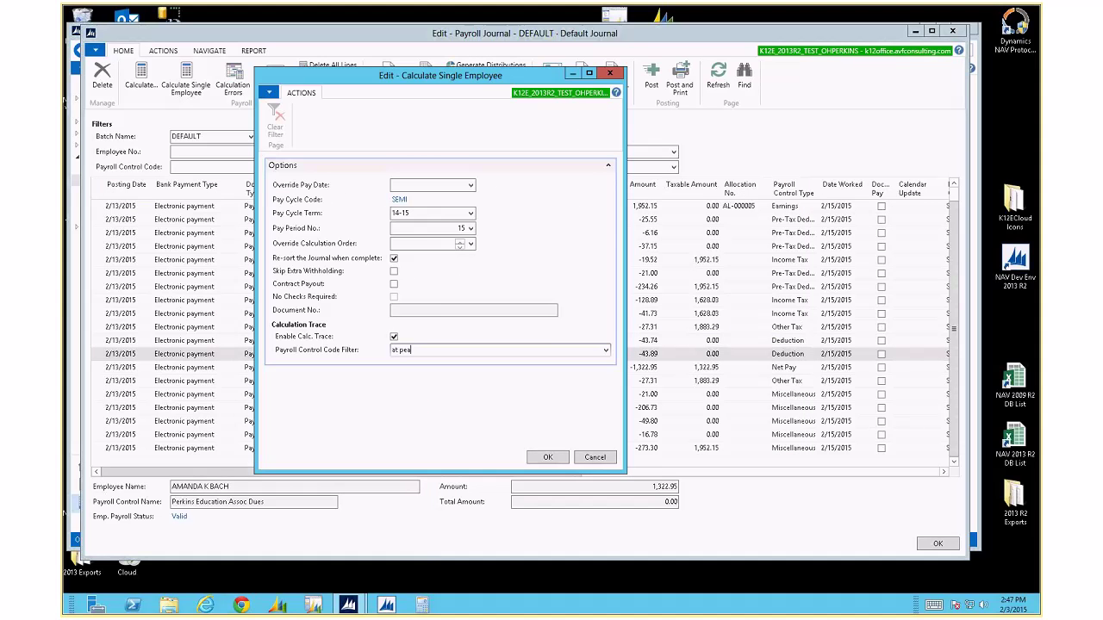
{"action": "left_click", "coordinate": [542, 454]}
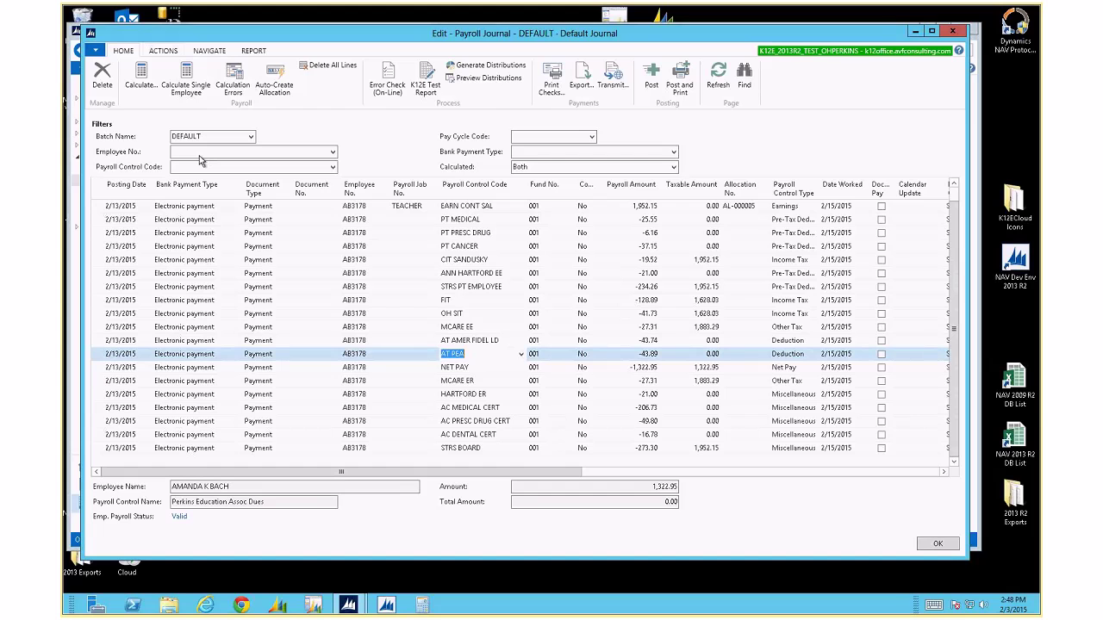
Review the AT PEA calculation trace lines, widening the method step code column so the full codes can be read.
{"action": "left_click", "coordinate": [163, 50]}
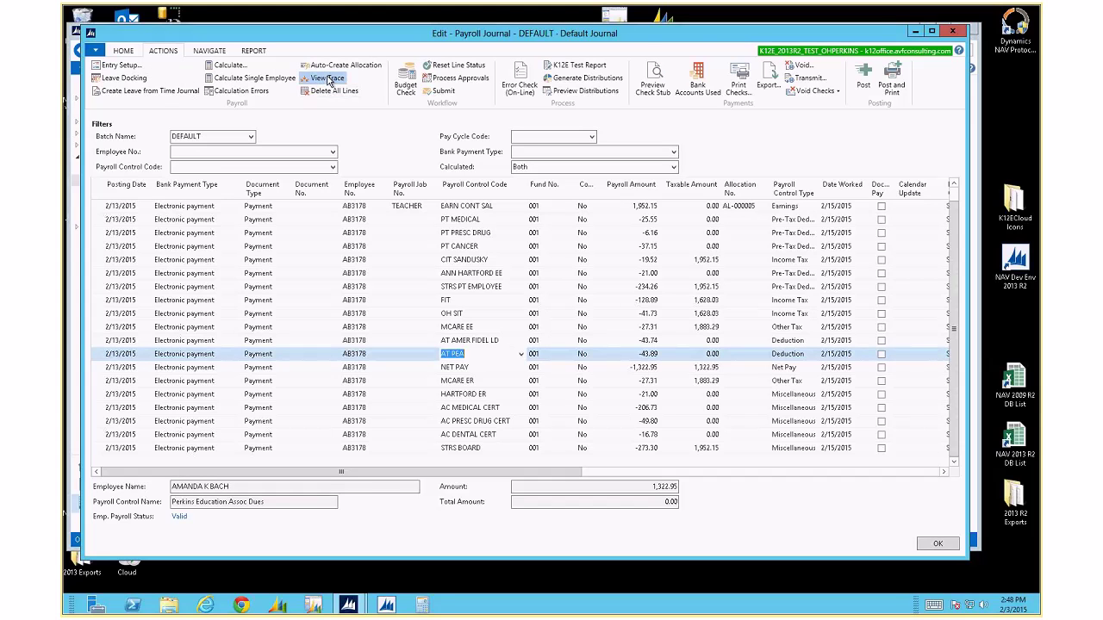
{"action": "left_click", "coordinate": [327, 79]}
{"action": "left_click_drag", "start_coordinate": [569, 457], "coordinate": [859, 491]}
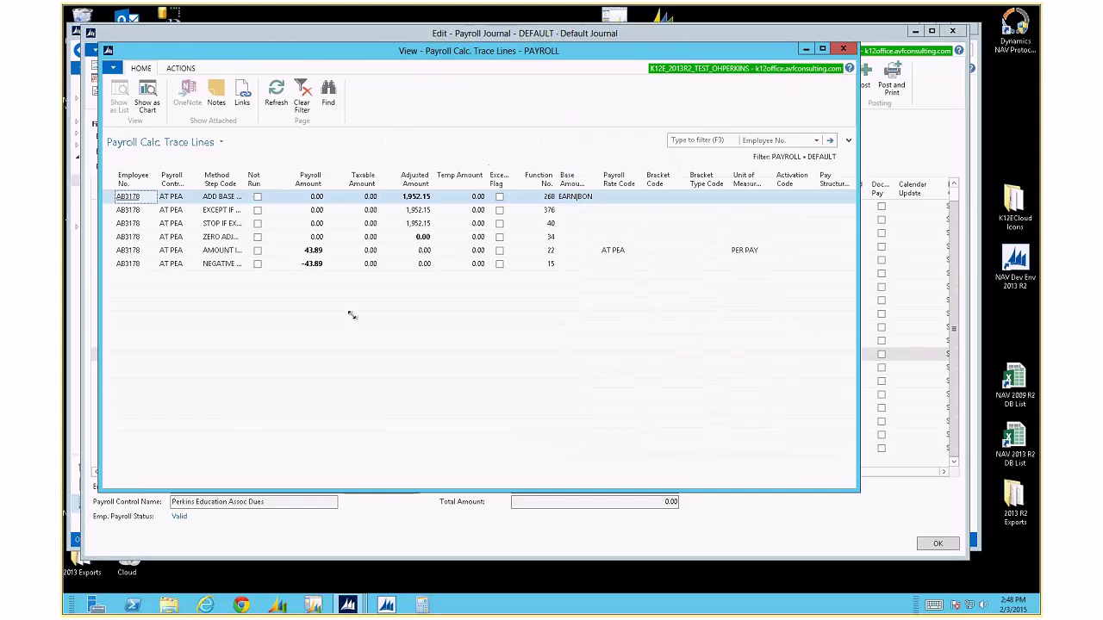
{"action": "left_click_drag", "start_coordinate": [246, 184], "coordinate": [301, 199]}
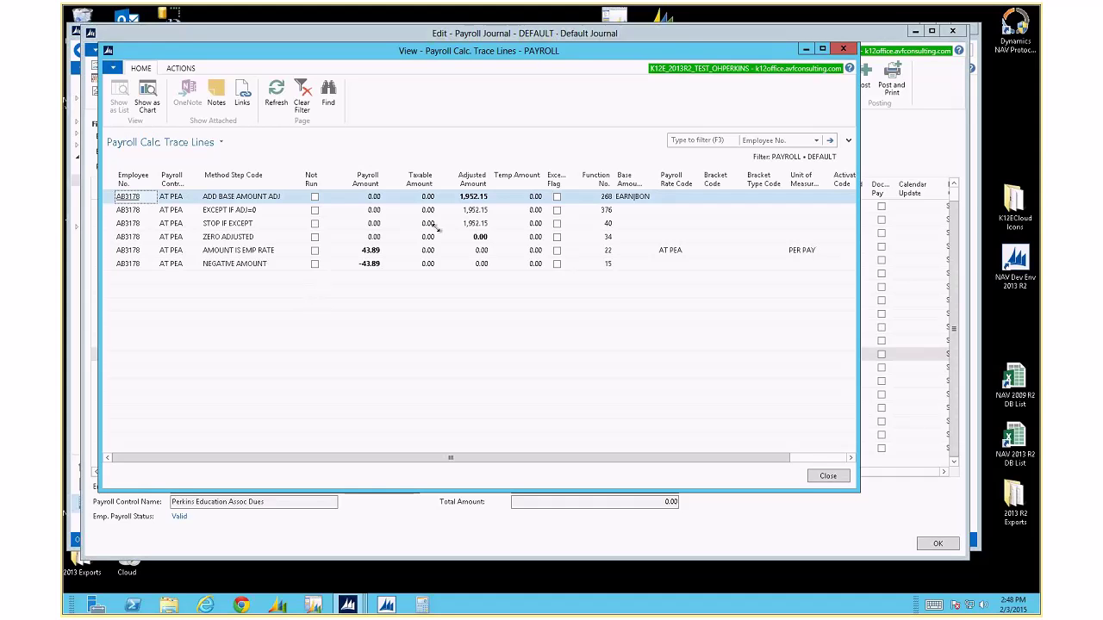
{"action": "left_click", "coordinate": [827, 476]}
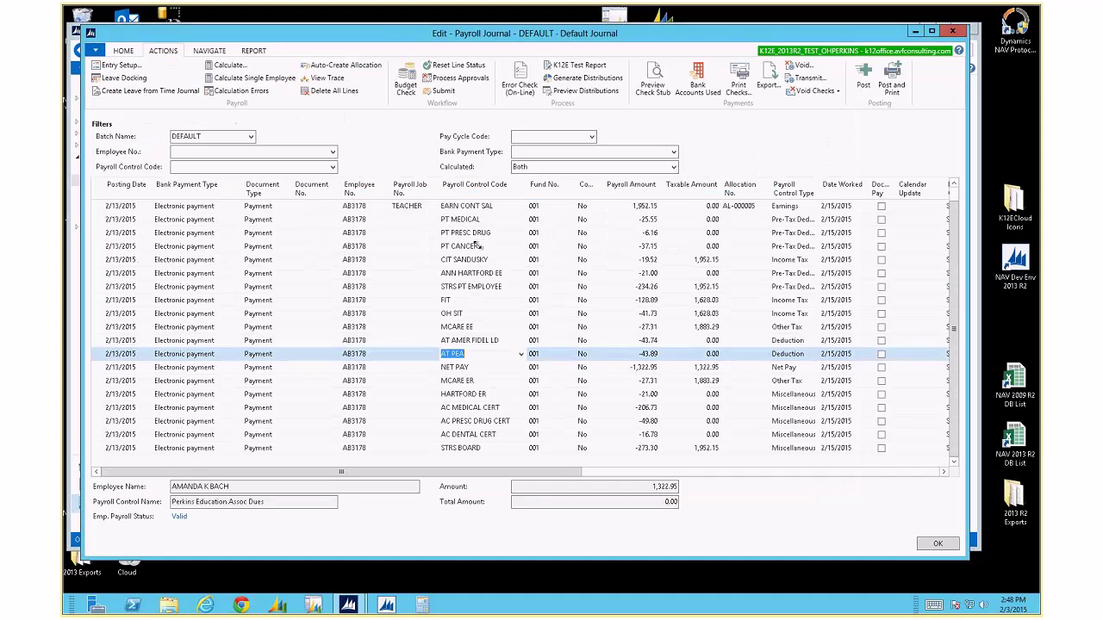
Set the payroll amount of the EARN CONT SAL journal line to 0.
{"action": "left_click", "coordinate": [645, 206]}
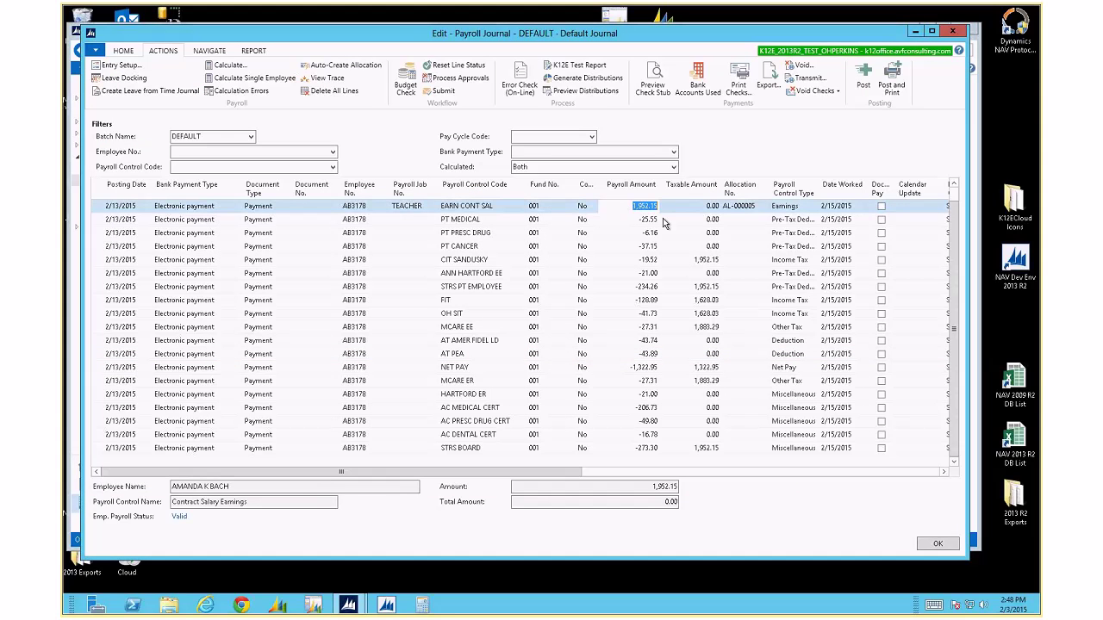
{"action": "type", "text": "0"}
{"action": "key", "text": "Return"}
{"action": "key", "text": "Return"}
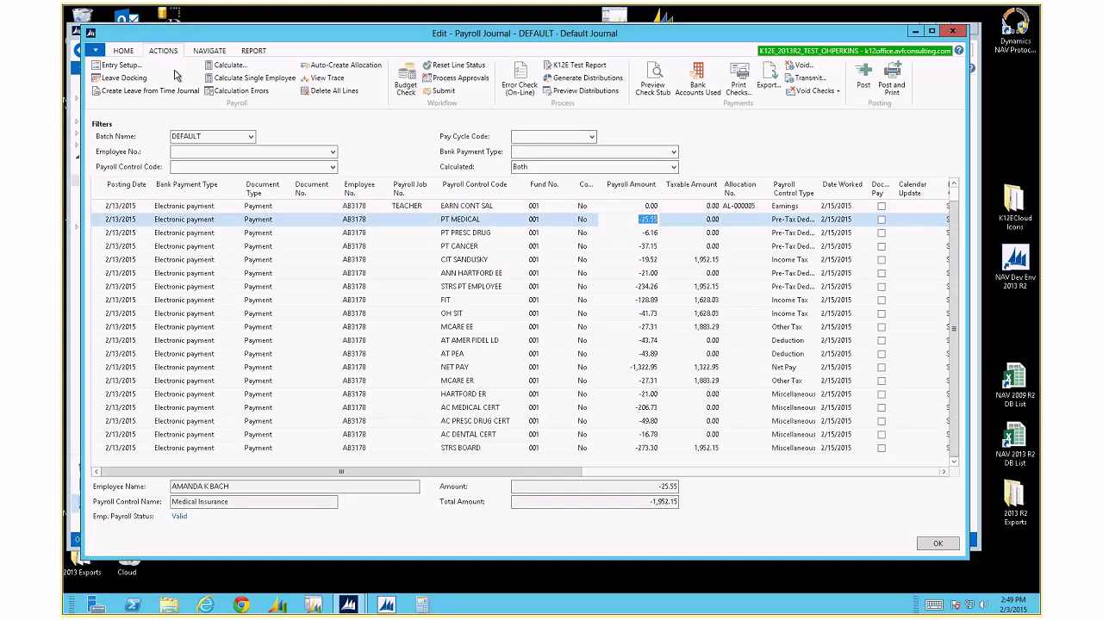
Recalculate the single employee with the calculation trace enabled for AT PEA and review the resulting trace lines.
{"action": "left_click", "coordinate": [249, 78]}
{"action": "left_click", "coordinate": [392, 336]}
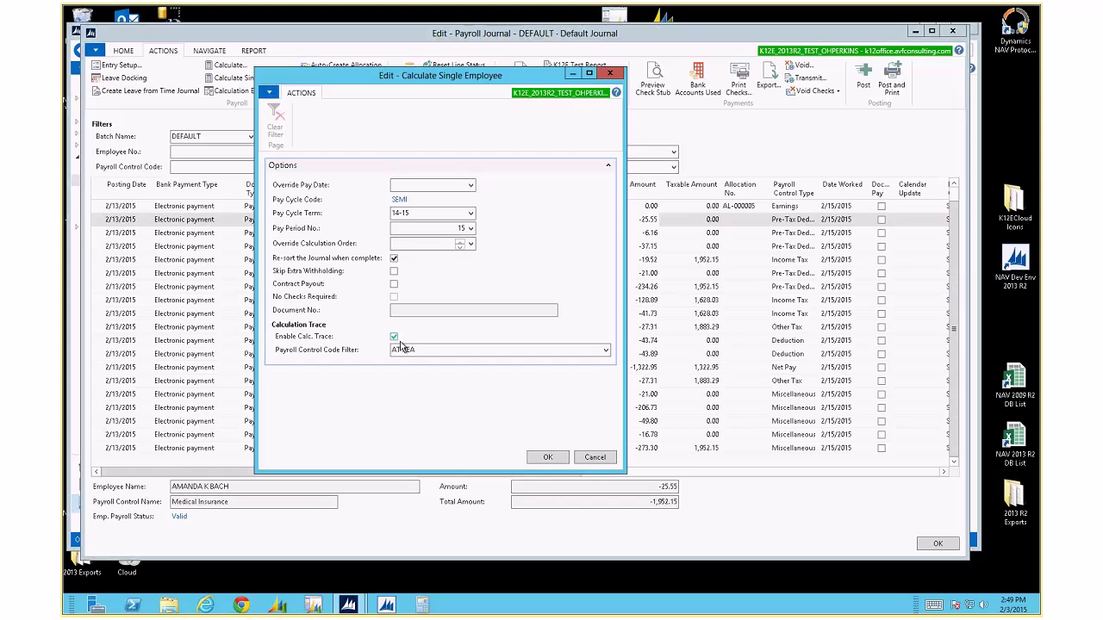
{"action": "left_click", "coordinate": [548, 457]}
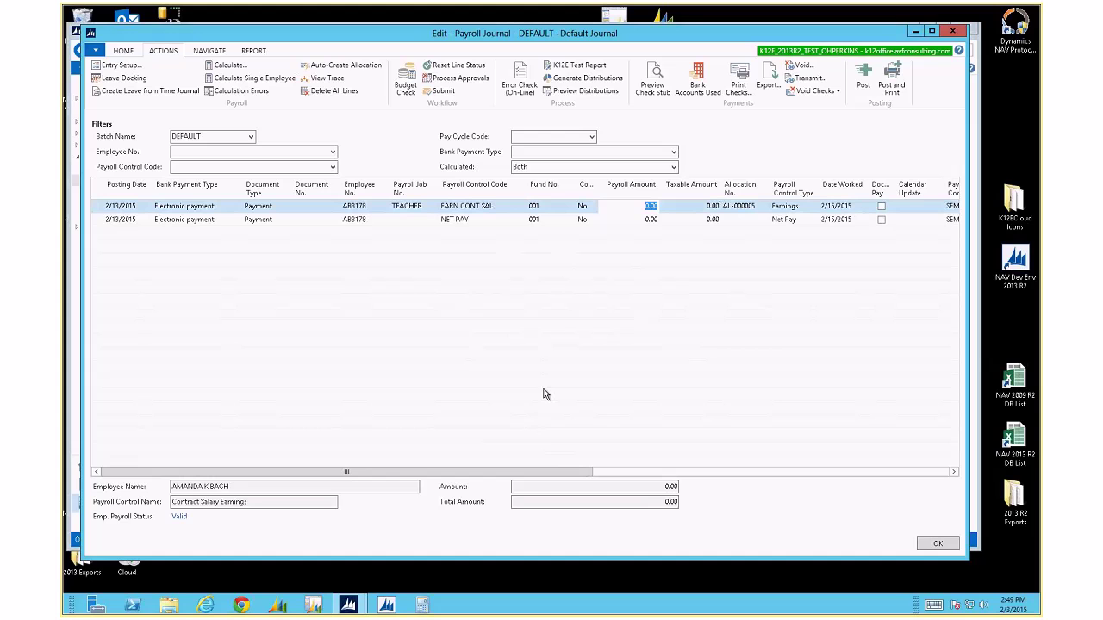
{"action": "left_click", "coordinate": [324, 77]}
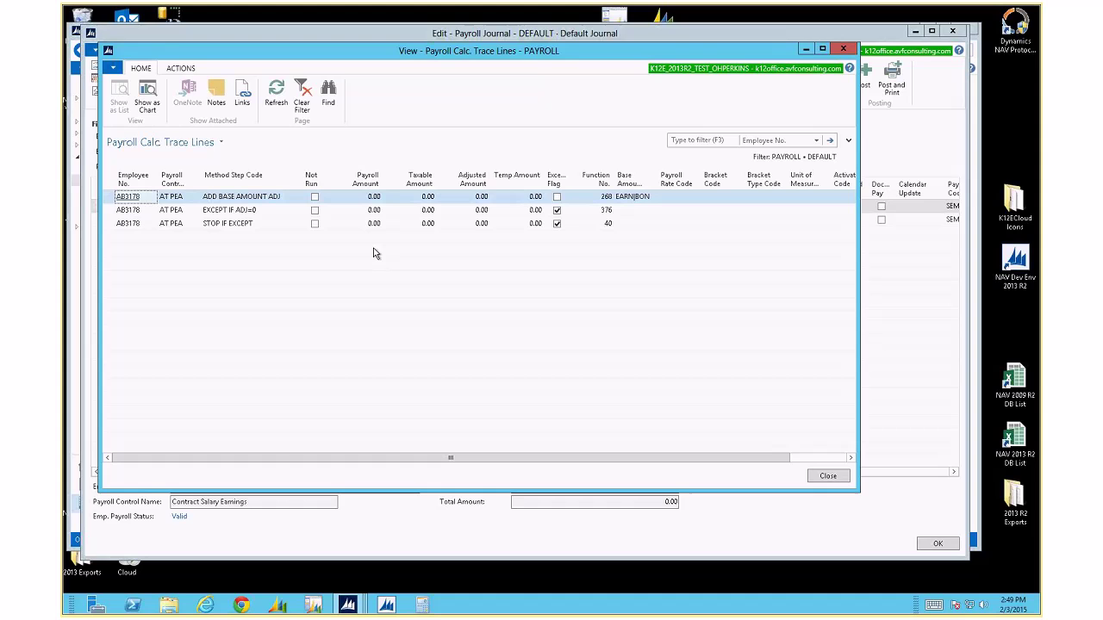
{"action": "key", "text": "Escape"}
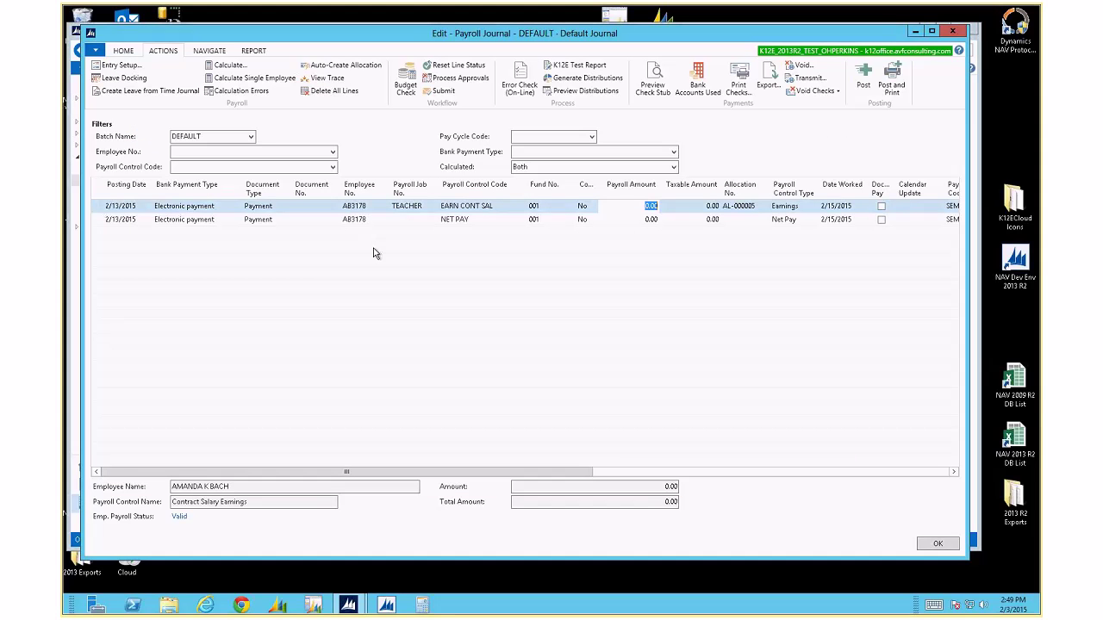
Recalculate the single employee without a trace using an EARN CONT SAL payroll amount of 2,000, and check the trace lines.
{"action": "type", "text": "2,000"}
{"action": "key", "text": "Down"}
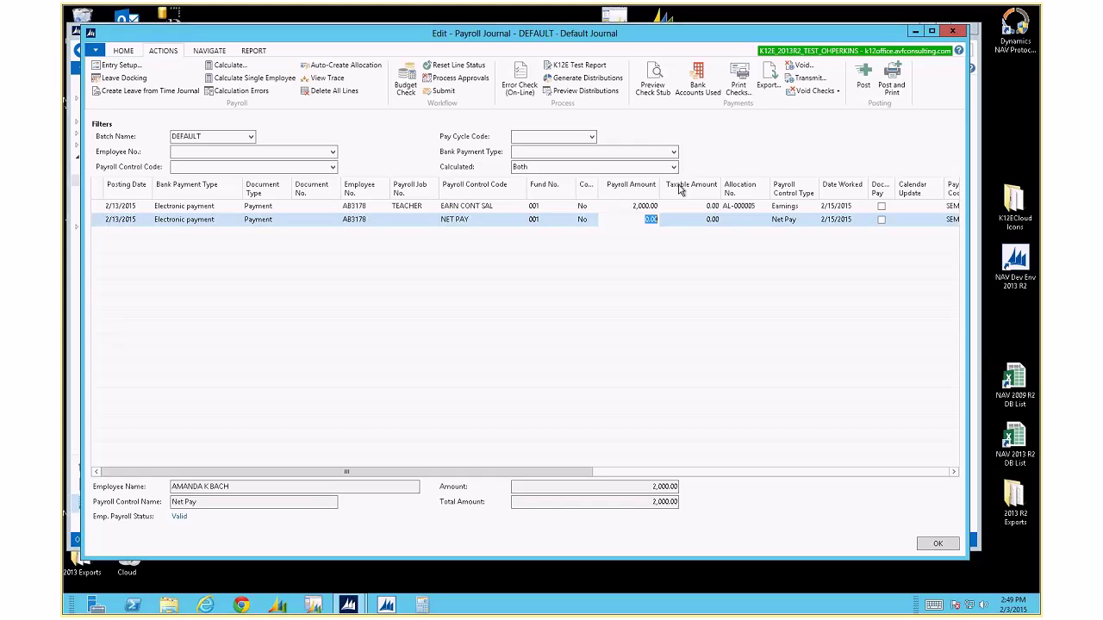
{"action": "left_click", "coordinate": [252, 78]}
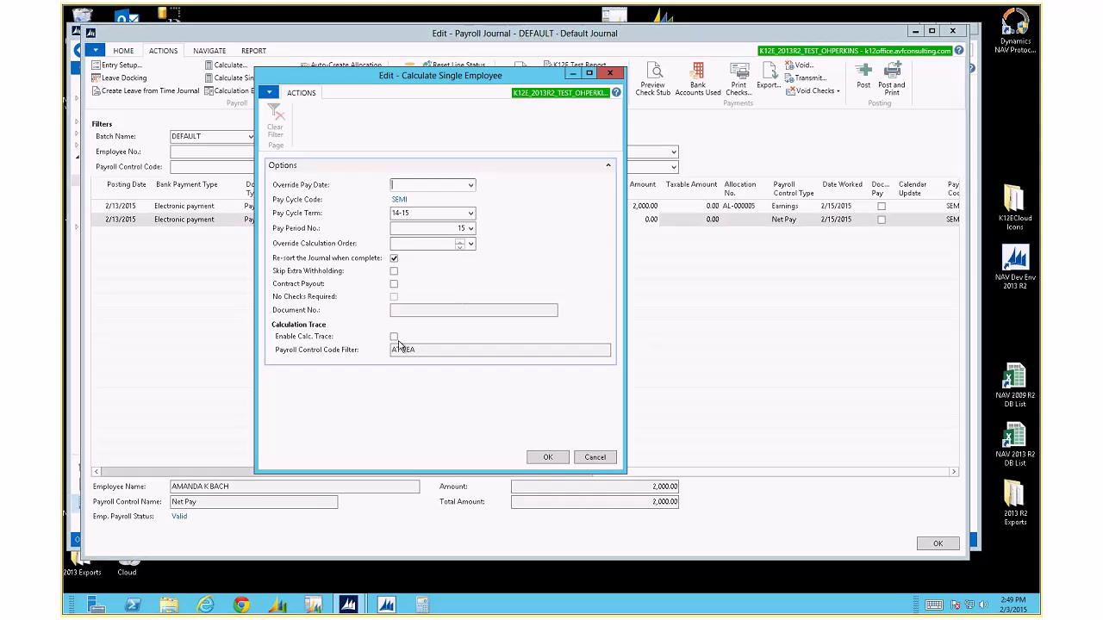
{"action": "left_click", "coordinate": [547, 458]}
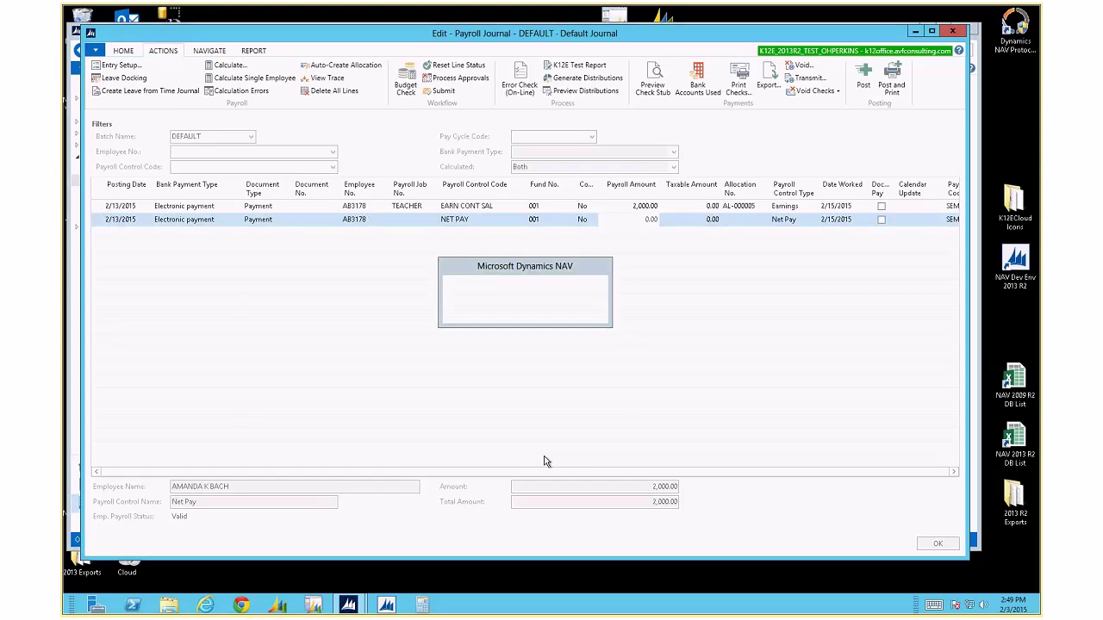
{"action": "left_click", "coordinate": [326, 79]}
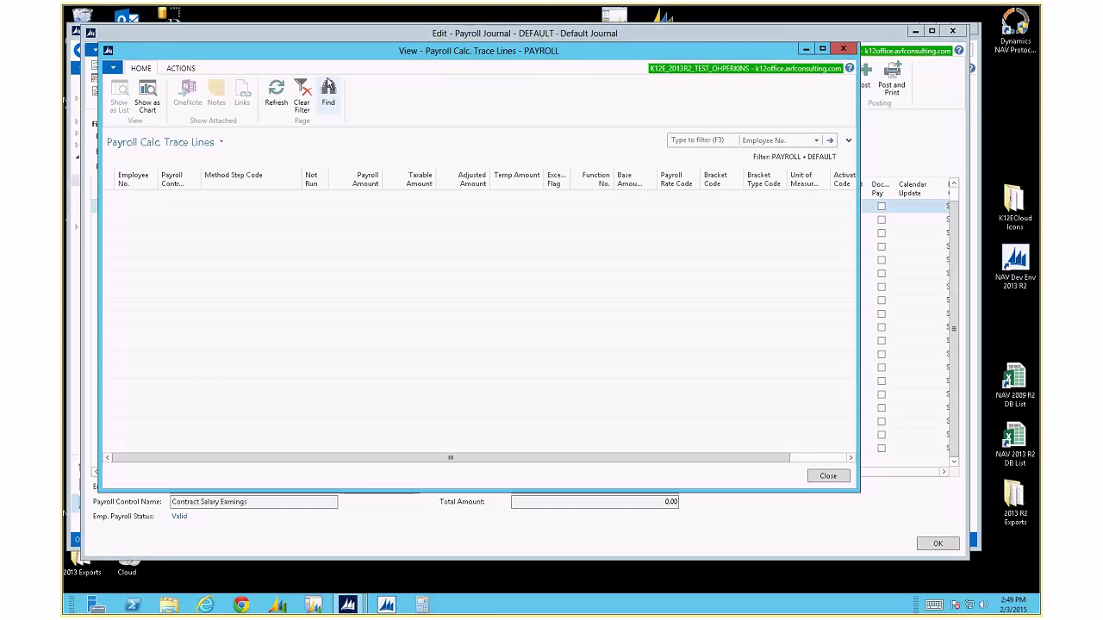
{"action": "key", "text": "Escape"}
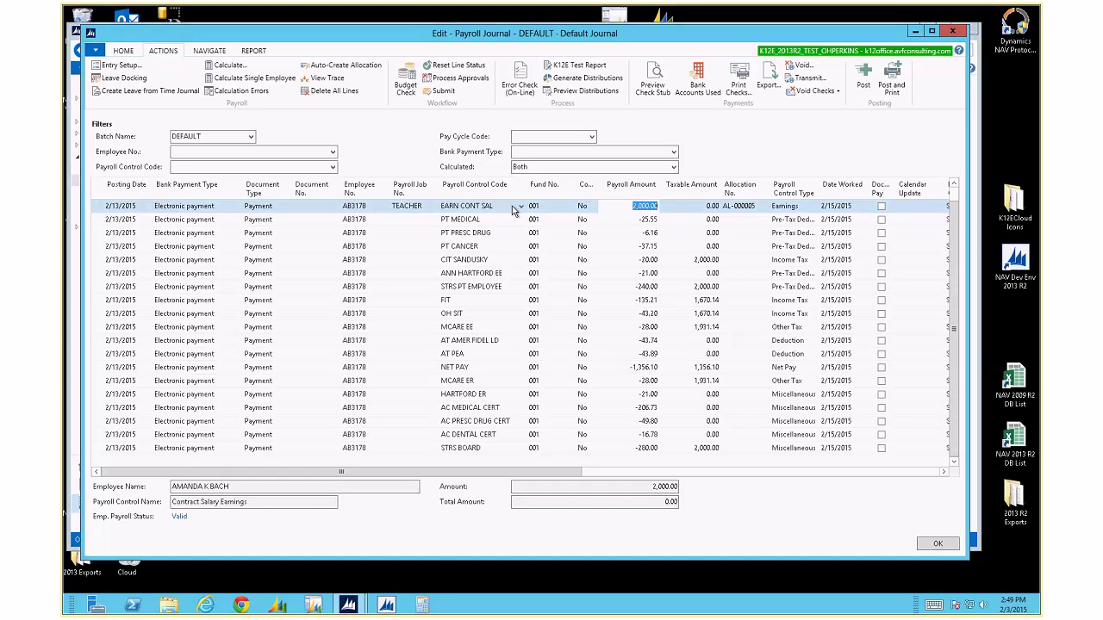
From the EARN CONT SAL journal line, open the steps of the payroll control's 1/1/2008 calculation method.
{"action": "left_click", "coordinate": [520, 207]}
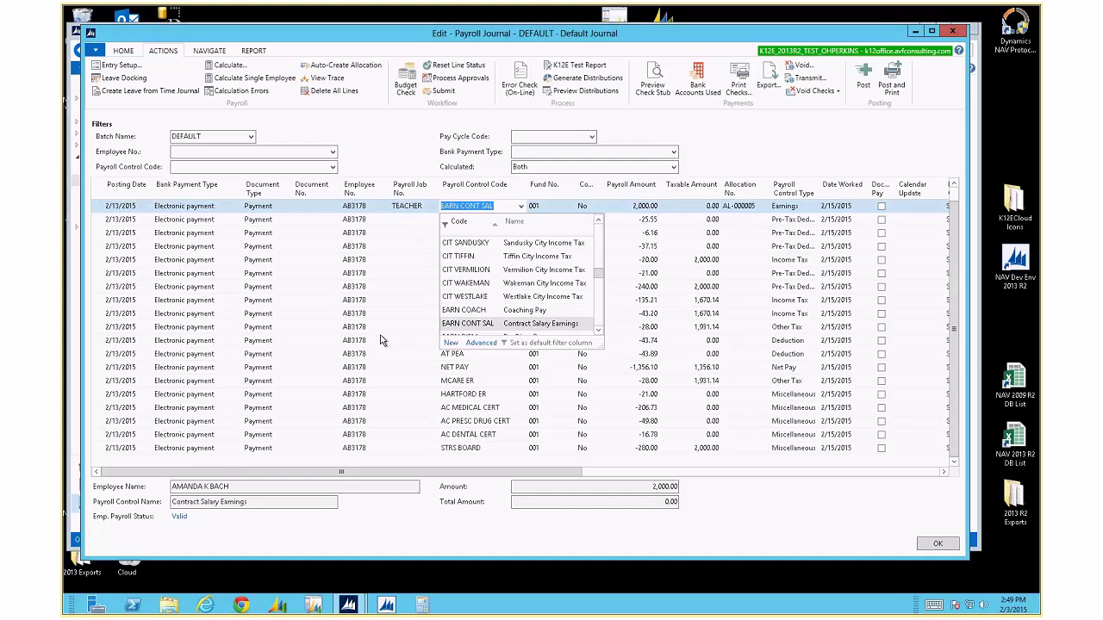
{"action": "left_click", "coordinate": [482, 343]}
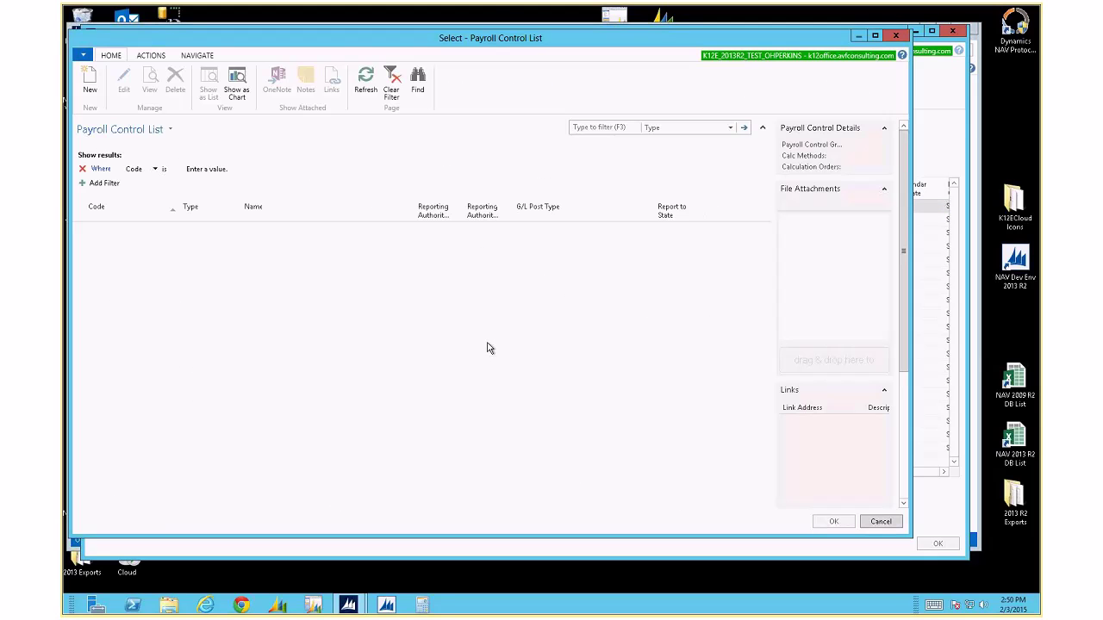
{"action": "left_click", "coordinate": [200, 57]}
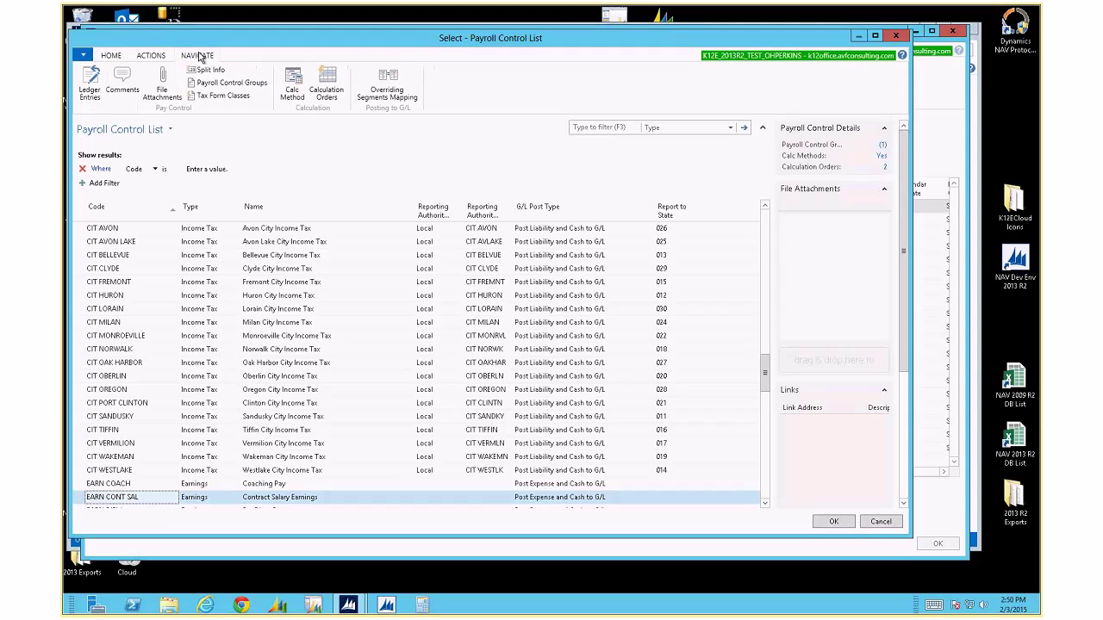
{"action": "left_click", "coordinate": [294, 87]}
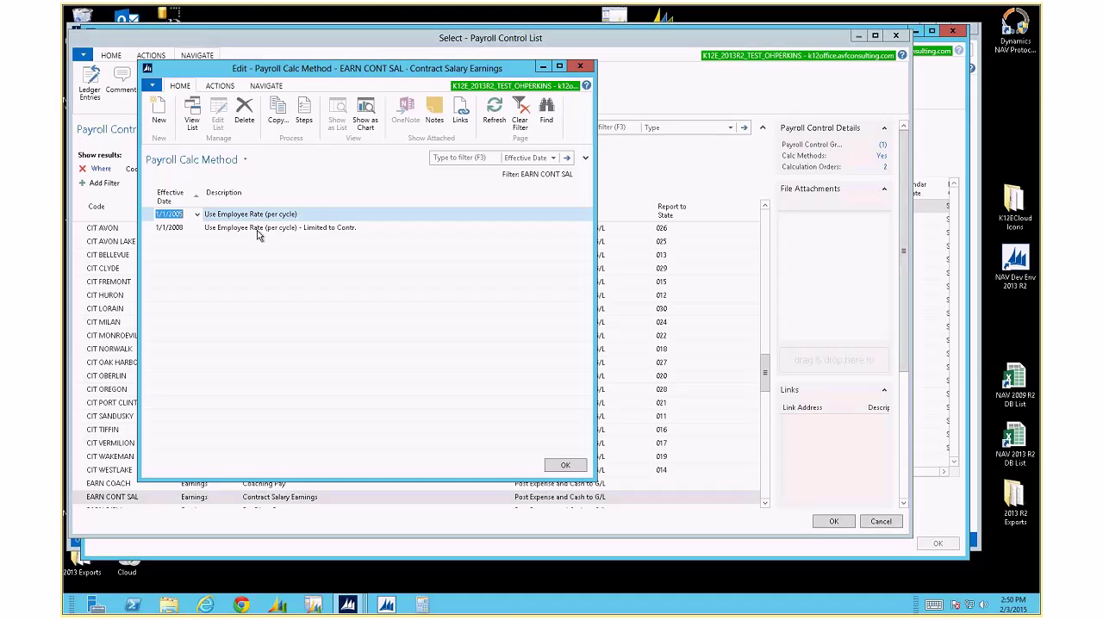
{"action": "left_click", "coordinate": [229, 228]}
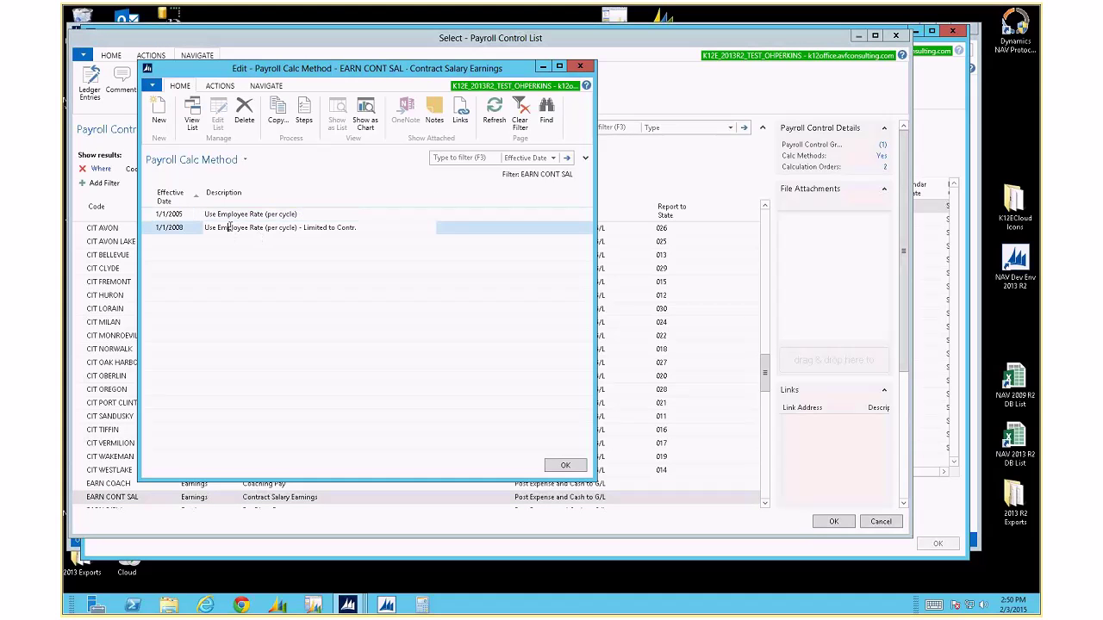
{"action": "left_click", "coordinate": [303, 111]}
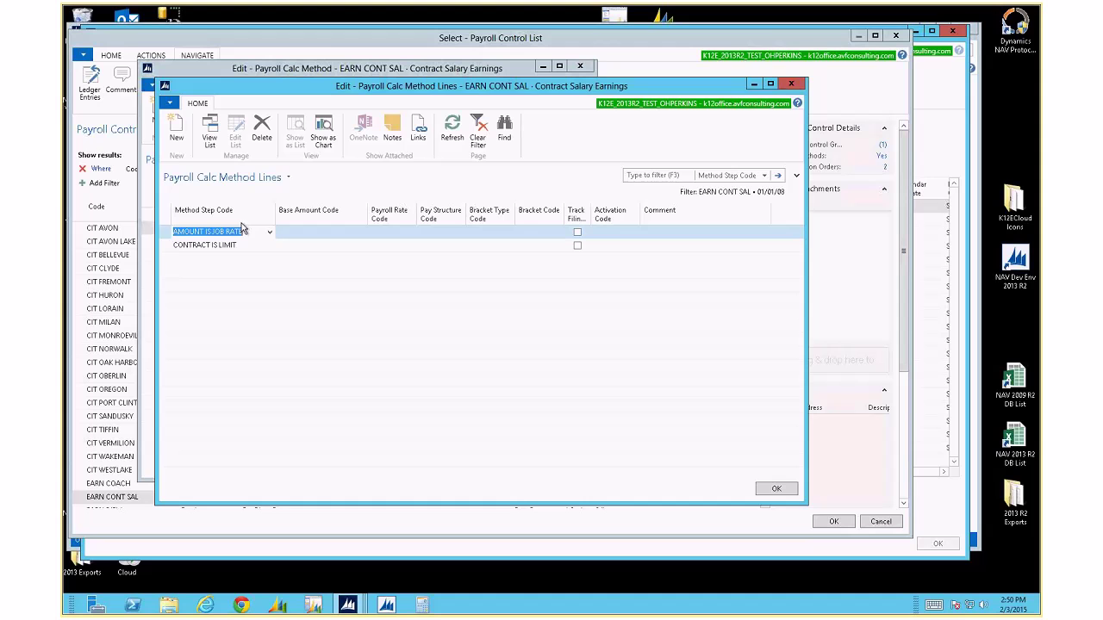
Look up the descriptions of the AMOUNT IS JOB RATE and CONTRACT IS LIMIT method steps, and return to the payroll journal.
{"action": "left_click", "coordinate": [269, 232]}
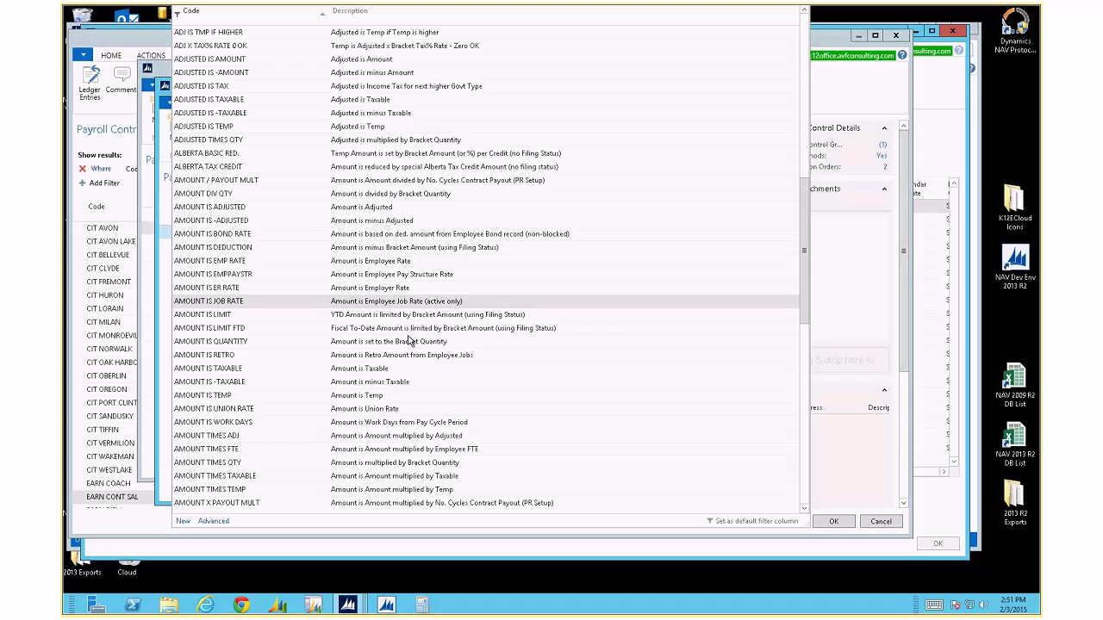
{"action": "left_click", "coordinate": [373, 302]}
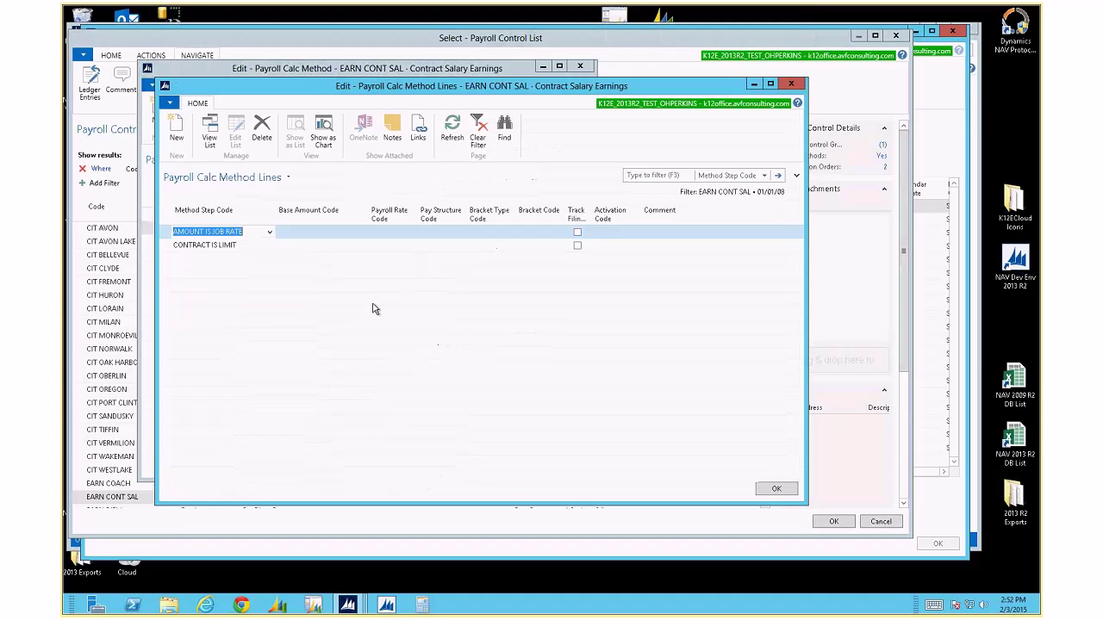
{"action": "left_click", "coordinate": [258, 244]}
{"action": "left_click", "coordinate": [269, 246]}
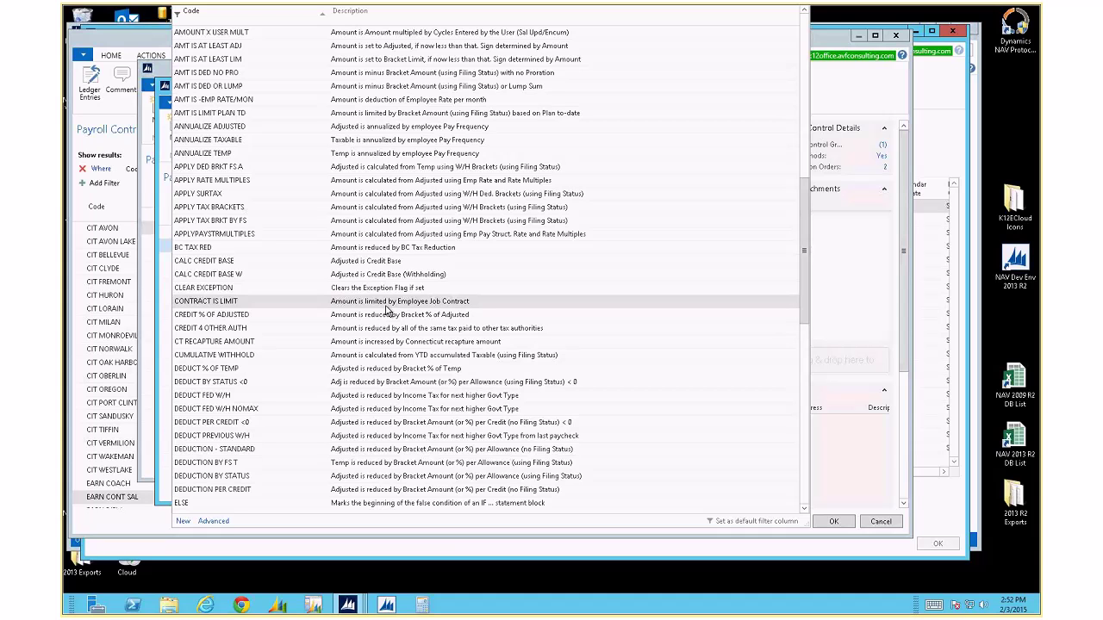
{"action": "double_click", "coordinate": [386, 306]}
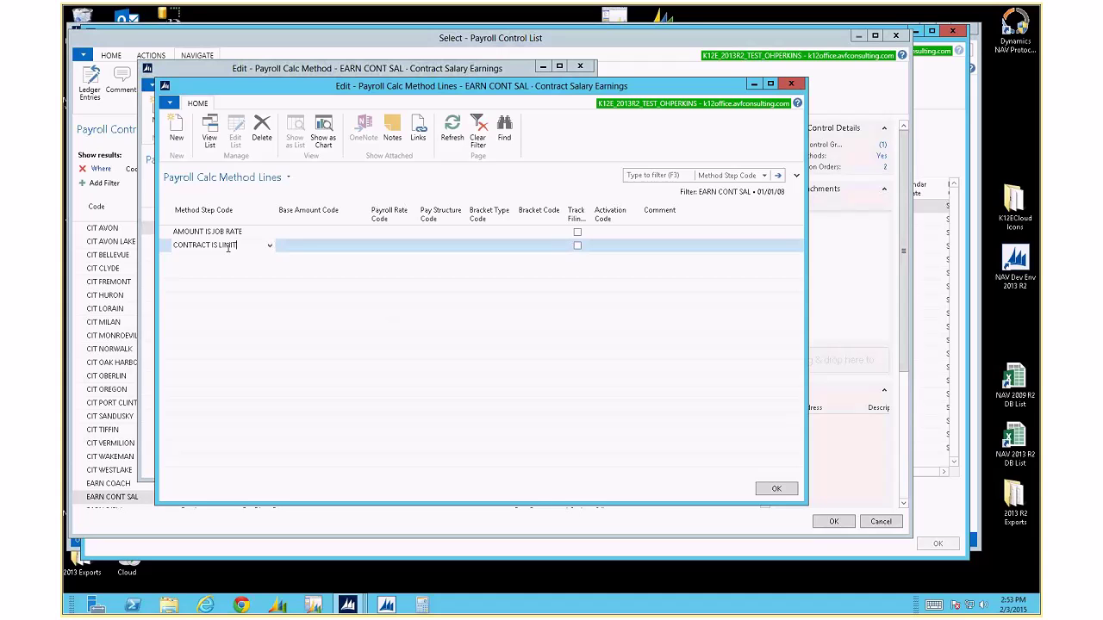
{"action": "key", "text": "Escape"}
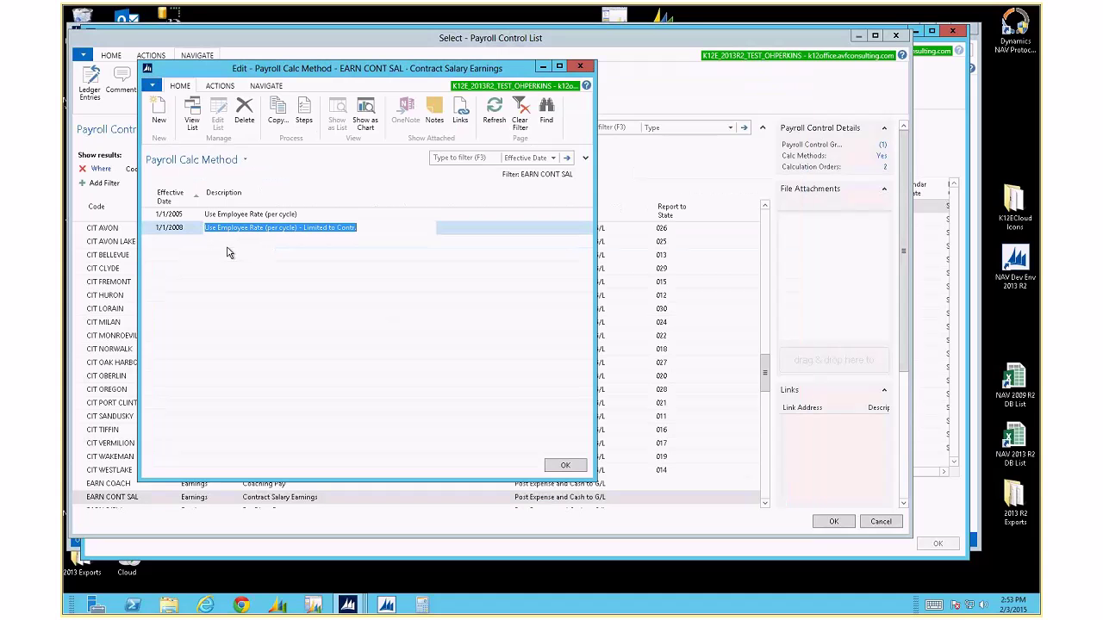
{"action": "key", "text": "Escape"}
{"action": "key", "text": "Escape"}
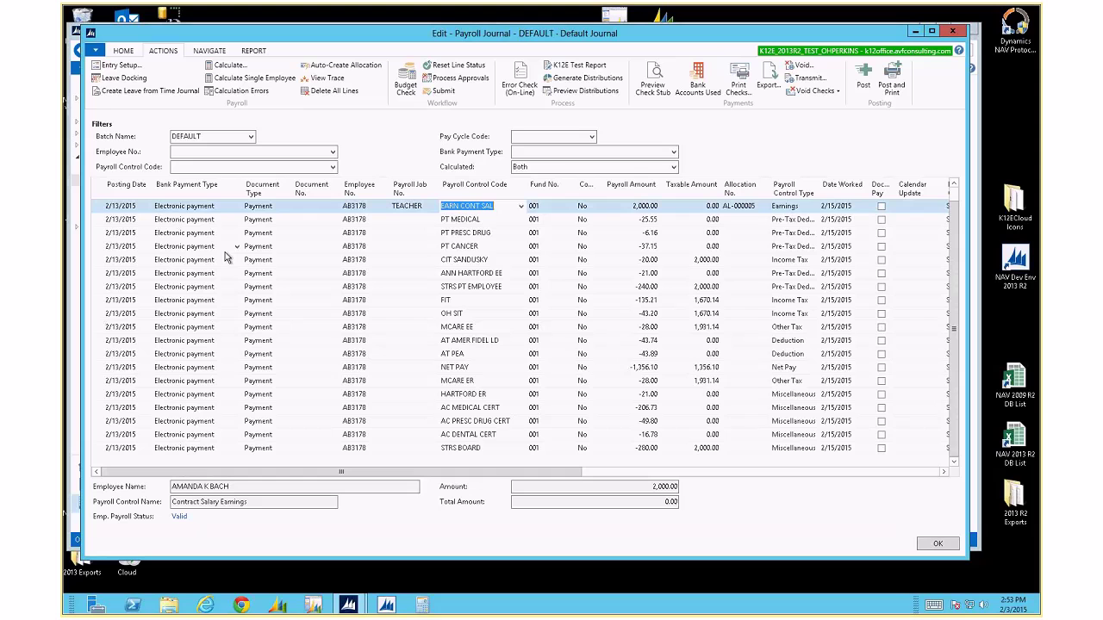
From the PT MEDICAL journal line, open the steps of the medical insurance control's calculation method.
{"action": "left_click", "coordinate": [498, 222]}
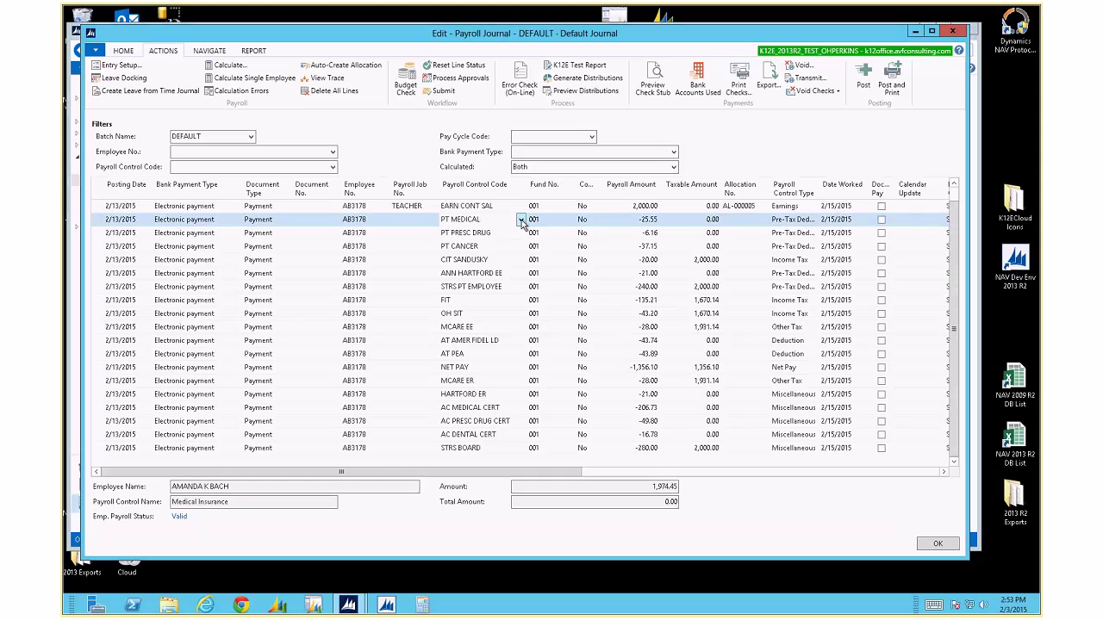
{"action": "left_click", "coordinate": [521, 220]}
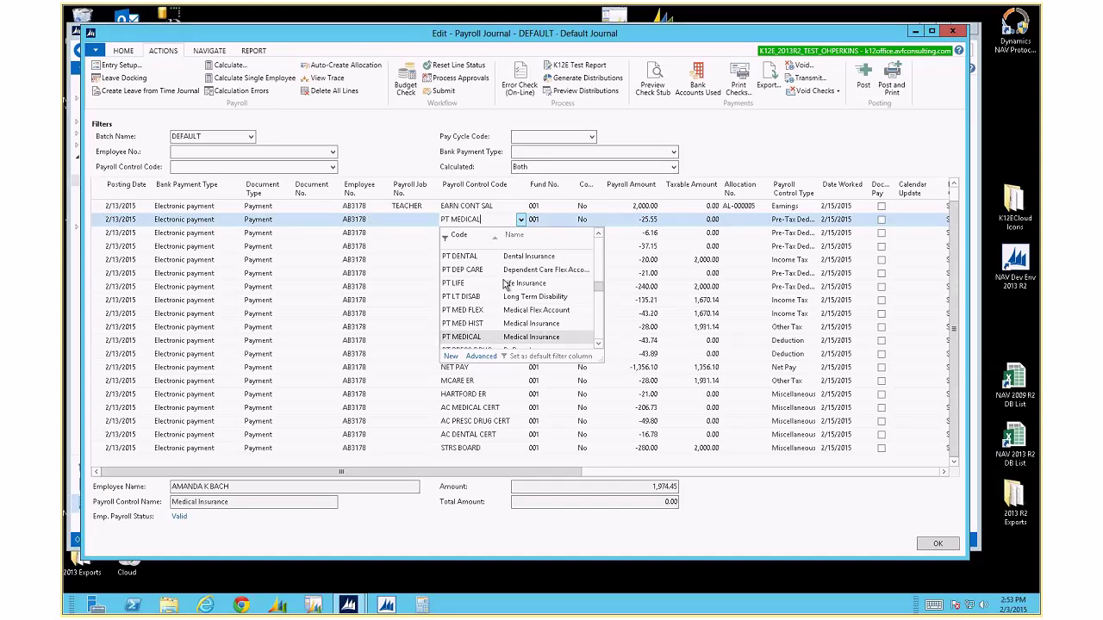
{"action": "left_click", "coordinate": [481, 356]}
{"action": "left_click", "coordinate": [198, 55]}
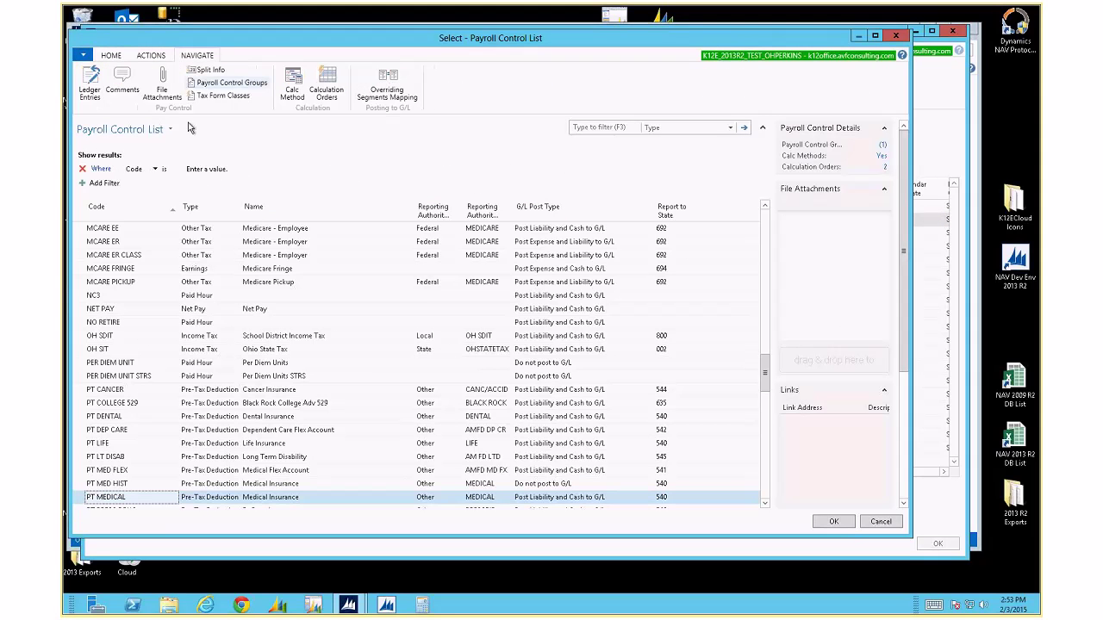
{"action": "left_click", "coordinate": [293, 87]}
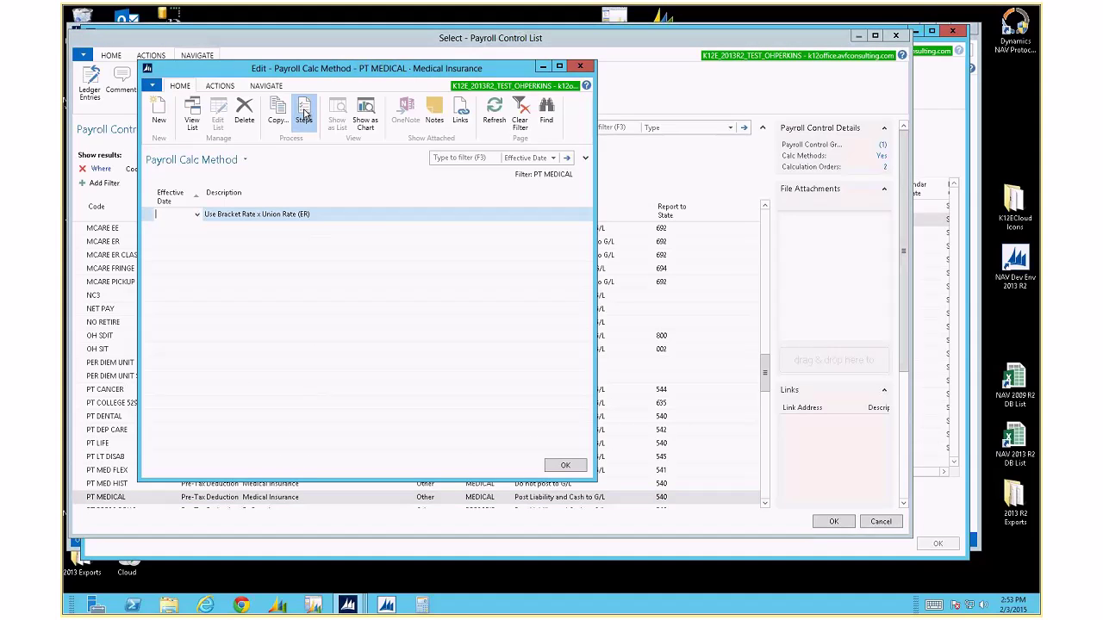
{"action": "left_click", "coordinate": [304, 114]}
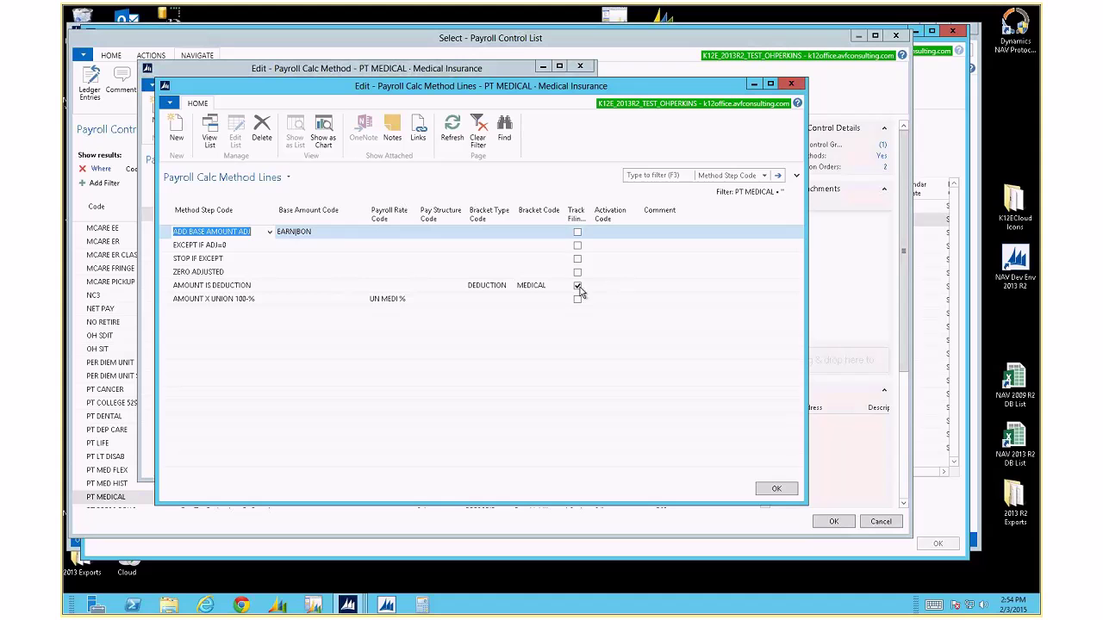
Look up the description of the AMOUNT IS DEDUCTION step in the PT MEDICAL method, leaving the code as it is.
{"action": "left_click", "coordinate": [214, 289]}
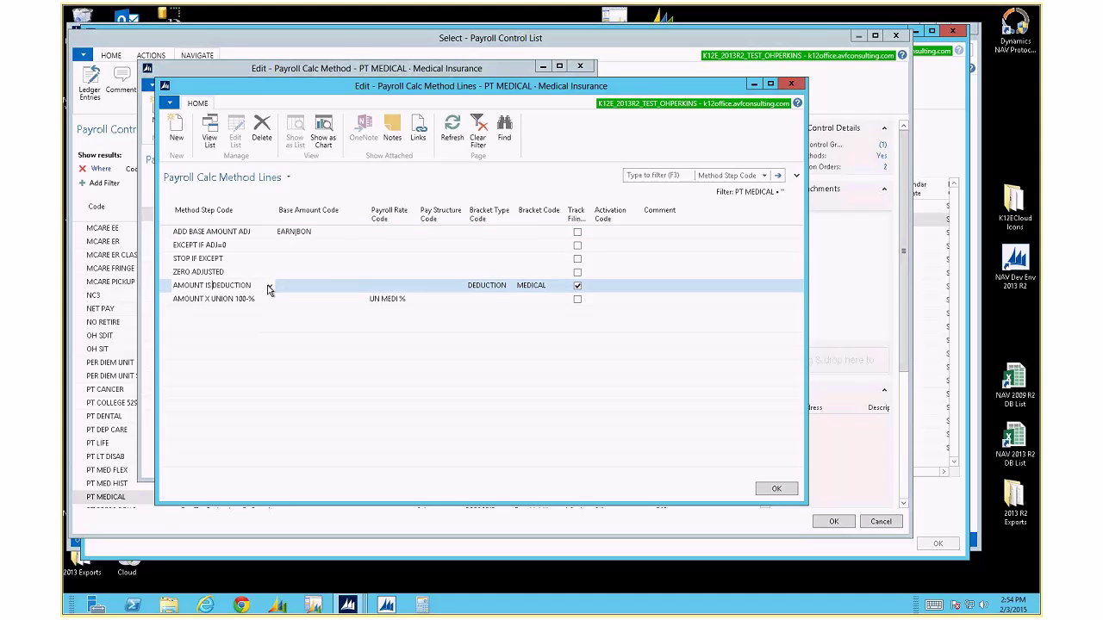
{"action": "left_click", "coordinate": [267, 290]}
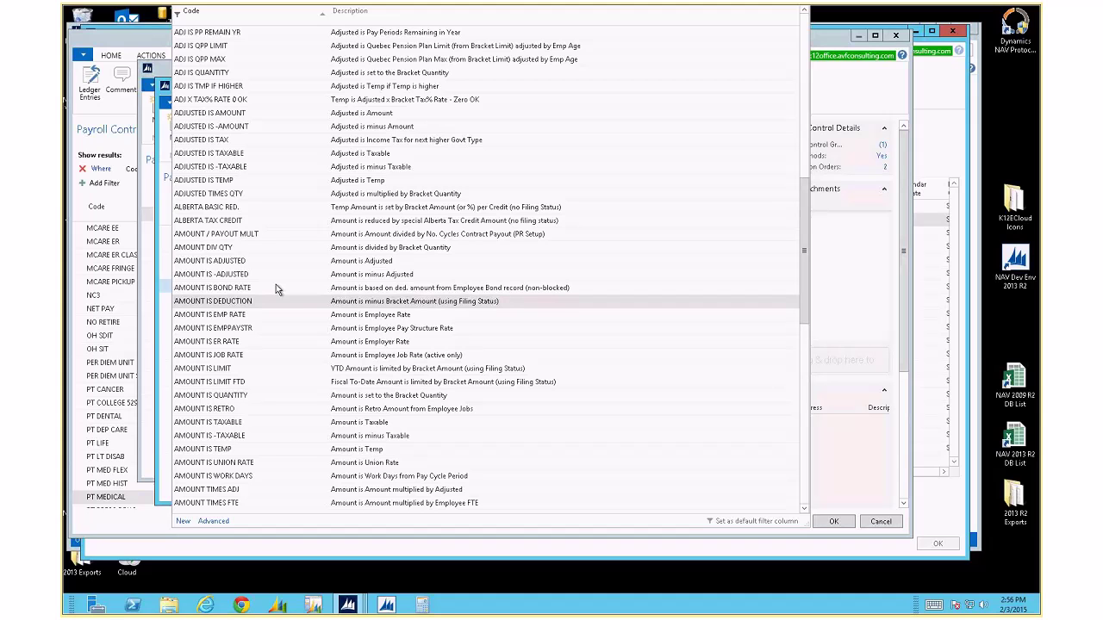
{"action": "left_click", "coordinate": [442, 301]}
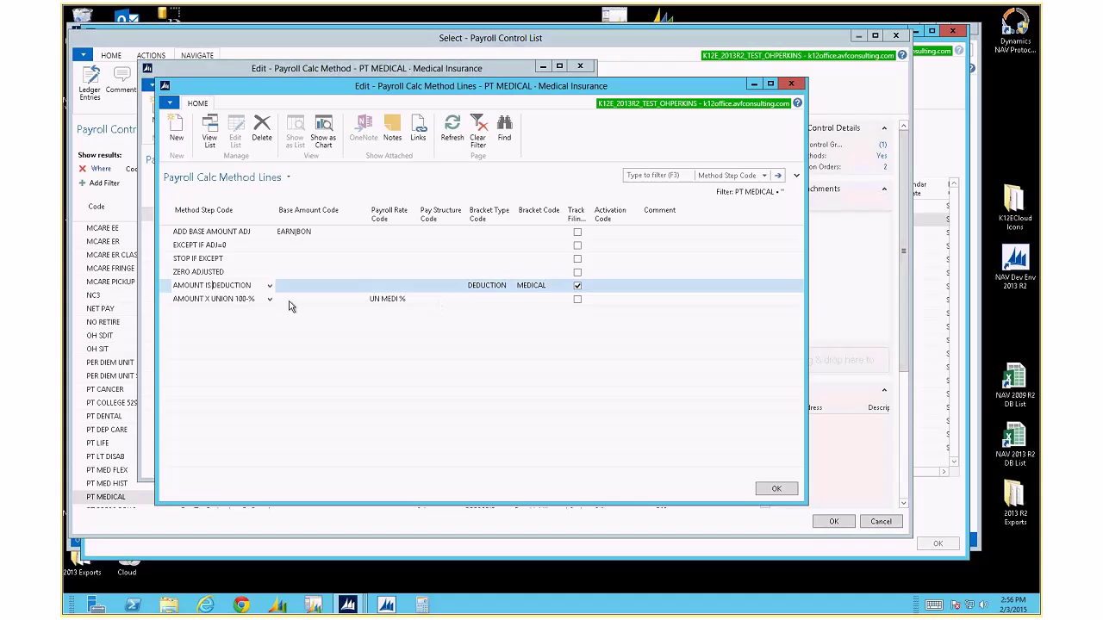
Check the bracket code on the AMOUNT IS DEDUCTION step of PT MEDICAL, and close the method windows and the payroll journal.
{"action": "left_click", "coordinate": [541, 289]}
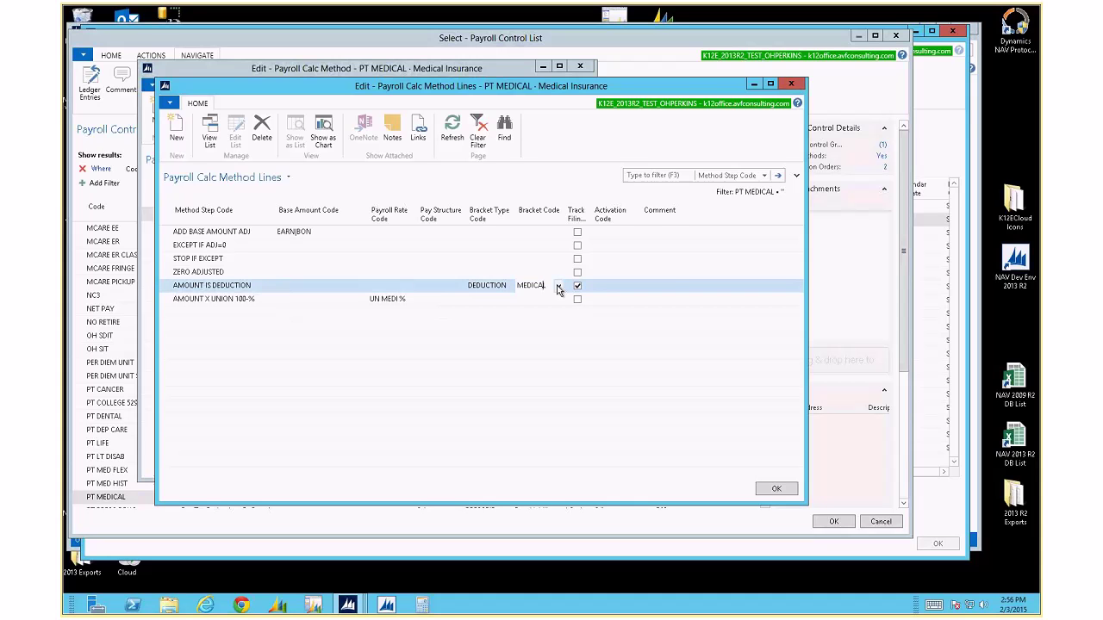
{"action": "key", "text": "Escape"}
{"action": "key", "text": "Escape"}
{"action": "key", "text": "Escape"}
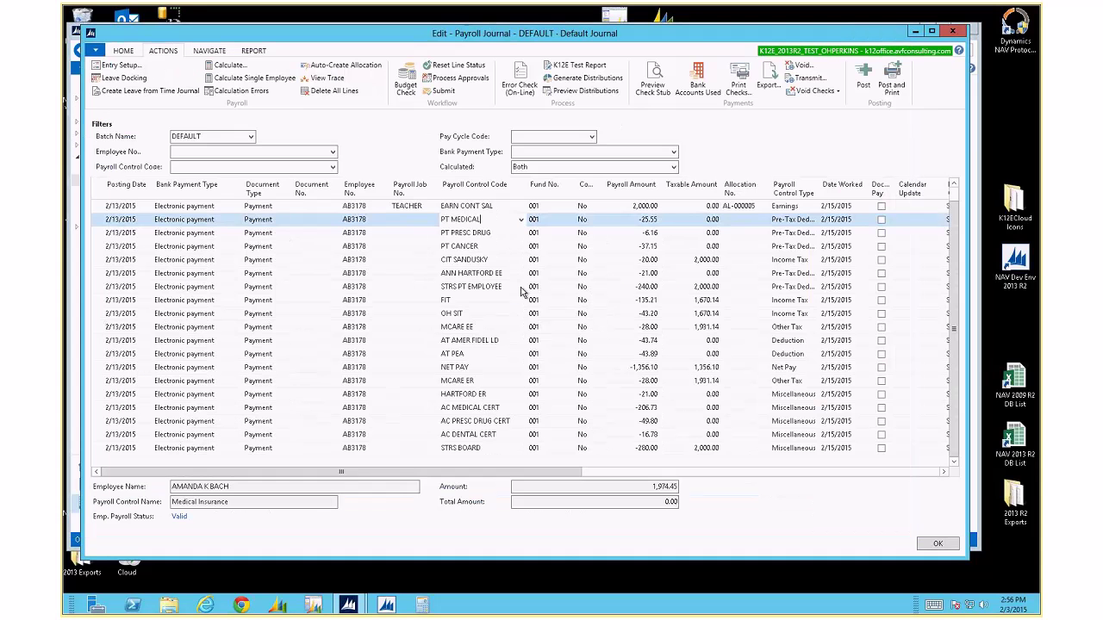
{"action": "key", "text": "Escape"}
Go to the payroll department's administration page, view the calculation rates list, and close it.
{"action": "left_click", "coordinate": [258, 52]}
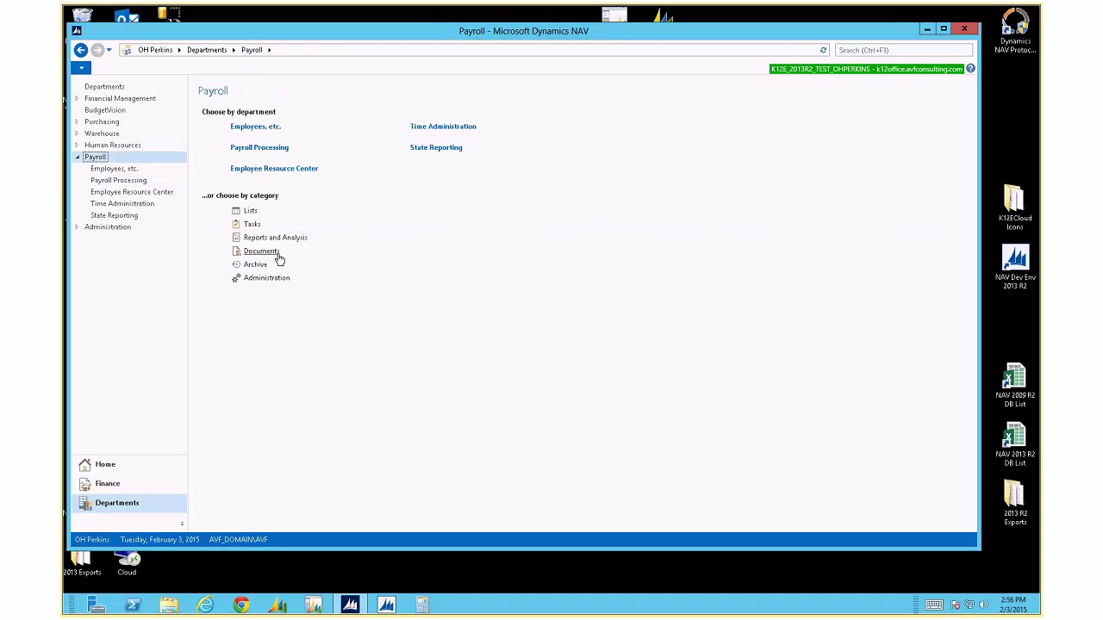
{"action": "left_click", "coordinate": [274, 277]}
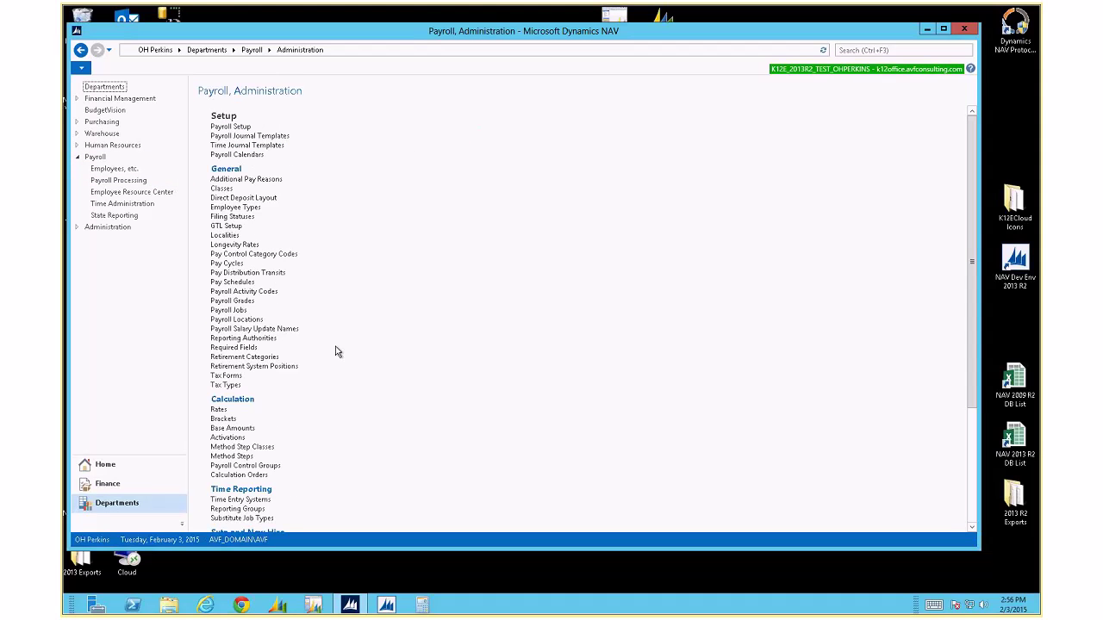
{"action": "scroll", "coordinate": [337, 351], "scroll_direction": "down", "scroll_amount": 6}
{"action": "left_click", "coordinate": [218, 246]}
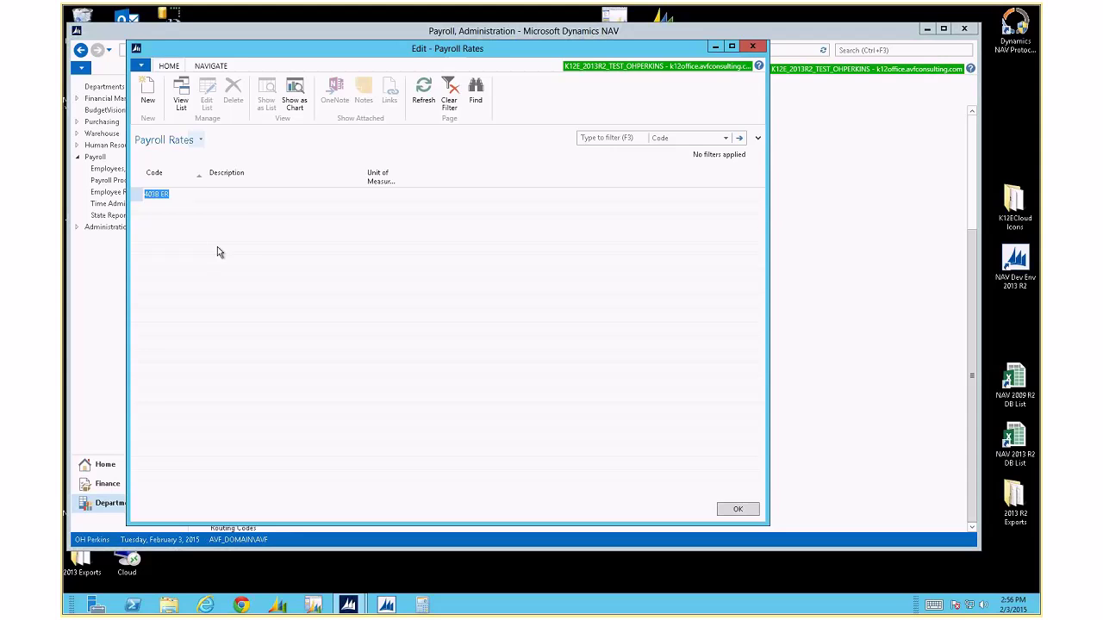
{"action": "key", "text": "Escape"}
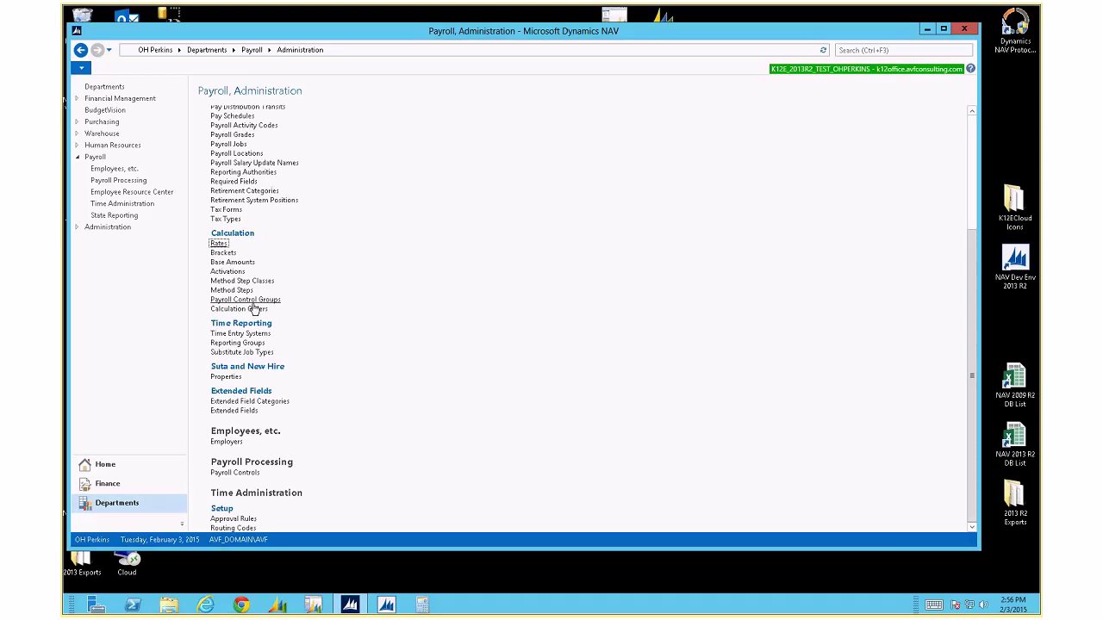
Open the calculation brackets list, enlarge its window, and widen the Code column.
{"action": "left_click", "coordinate": [224, 253]}
{"action": "left_click_drag", "start_coordinate": [420, 465], "coordinate": [652, 530]}
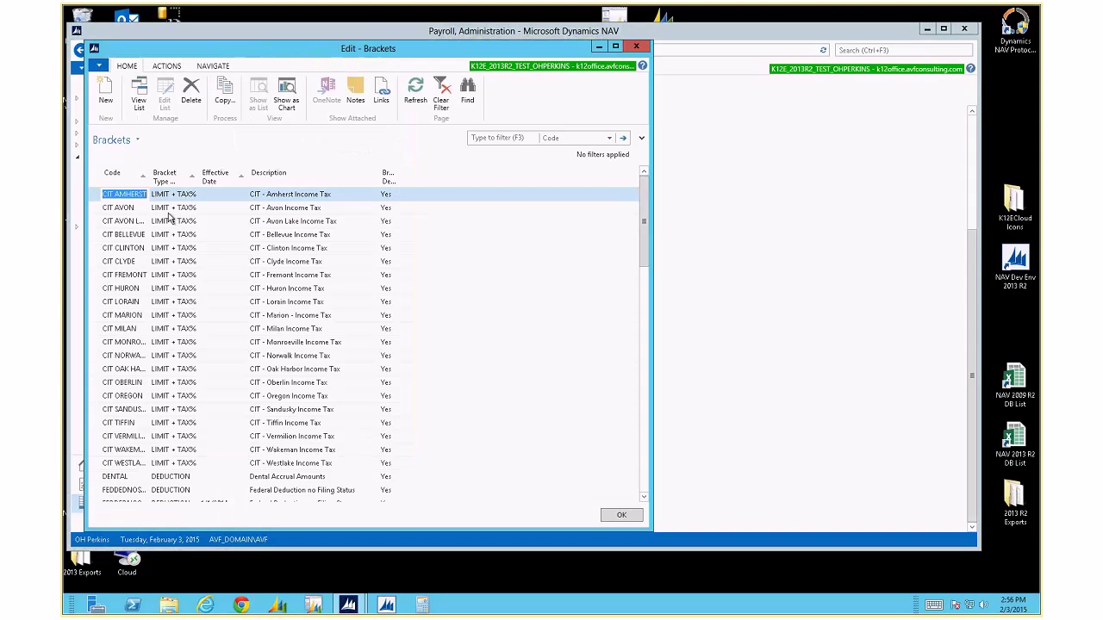
{"action": "left_click_drag", "start_coordinate": [151, 179], "coordinate": [184, 181]}
Find the MEDICAL bracket effective 6/1/2014, view its deduction amounts by filing status, and return to the brackets list.
{"action": "scroll", "coordinate": [184, 258], "scroll_direction": "down", "scroll_amount": 6}
{"action": "scroll", "coordinate": [184, 266], "scroll_direction": "down", "scroll_amount": 1}
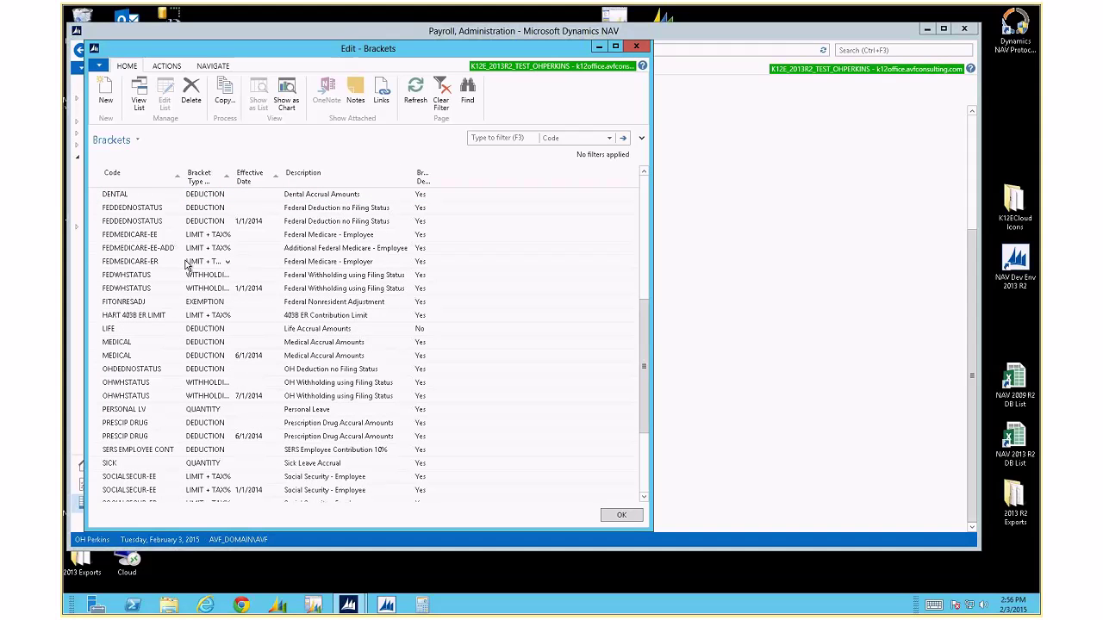
{"action": "scroll", "coordinate": [152, 263], "scroll_direction": "down", "scroll_amount": 3}
{"action": "left_click", "coordinate": [135, 222]}
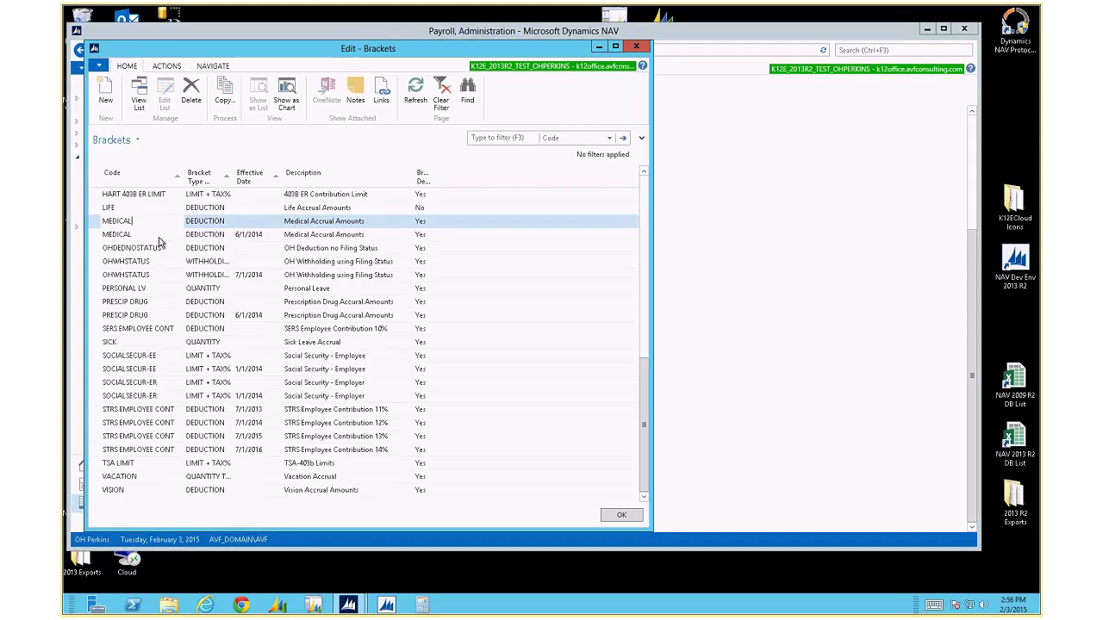
{"action": "left_click", "coordinate": [160, 237]}
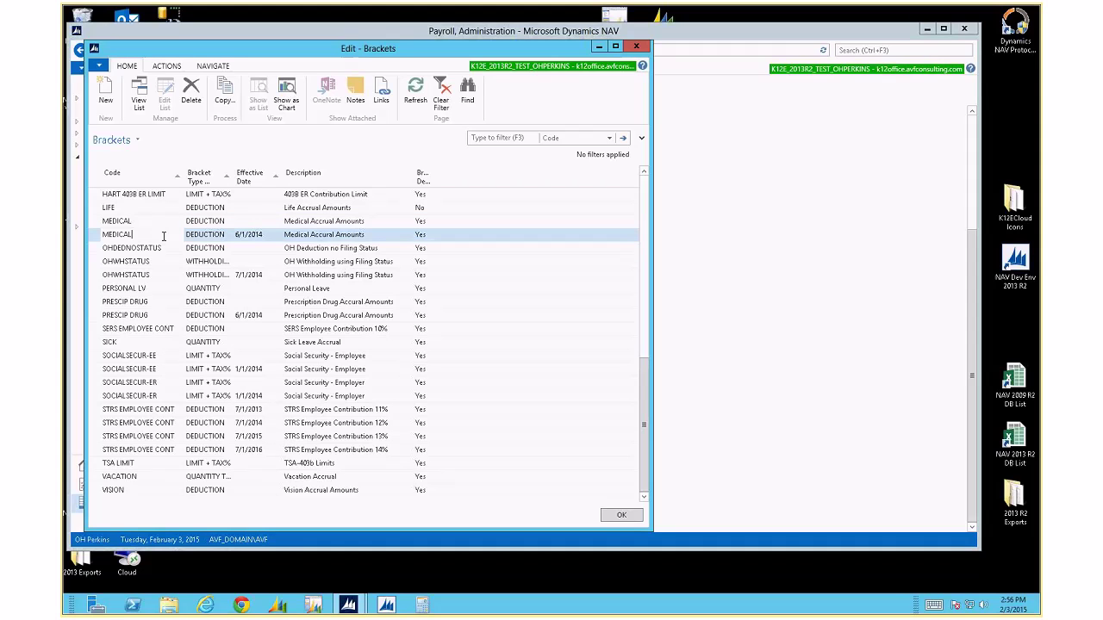
{"action": "left_click", "coordinate": [212, 65]}
{"action": "left_click", "coordinate": [106, 88]}
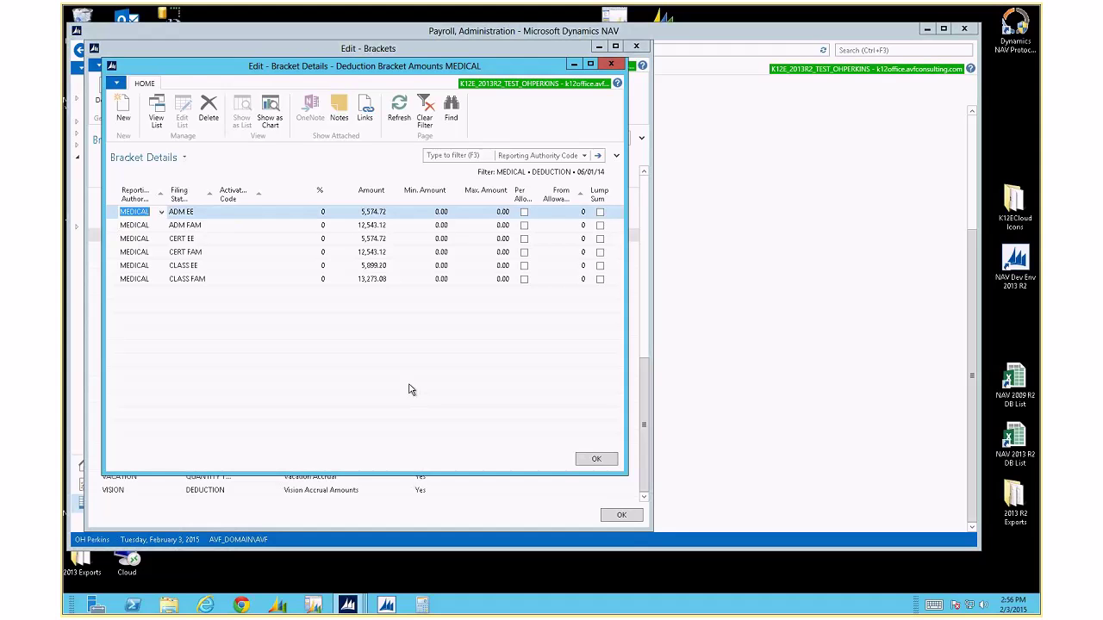
{"action": "key", "text": "Escape"}
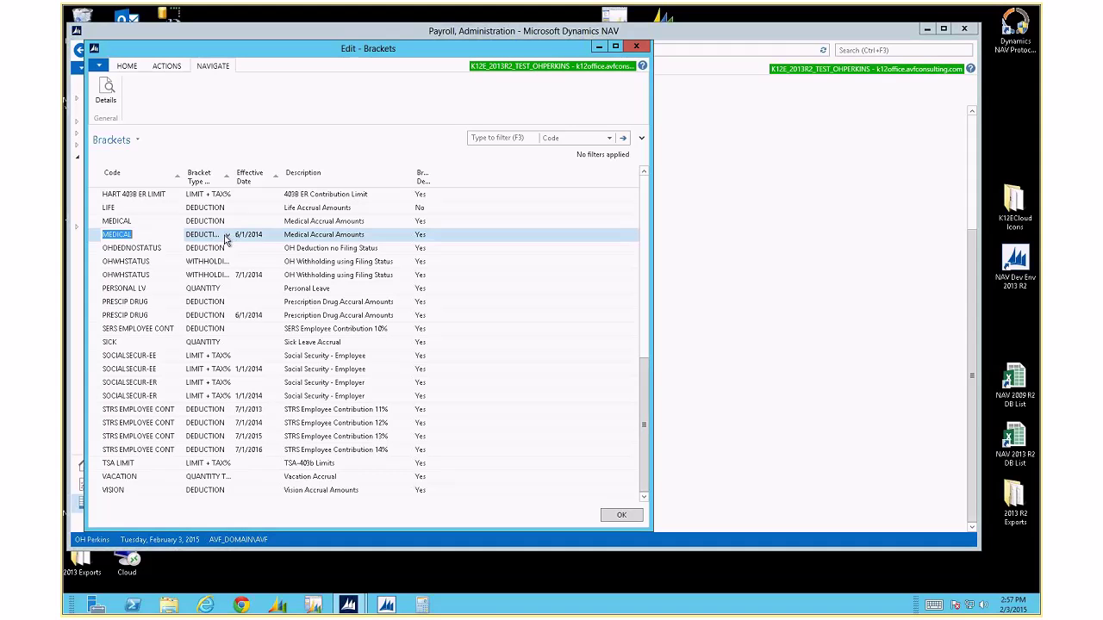
Reopen the details of the MEDICAL bracket effective 6/1/2014, widen the window slightly, and close it.
{"action": "left_click", "coordinate": [106, 91]}
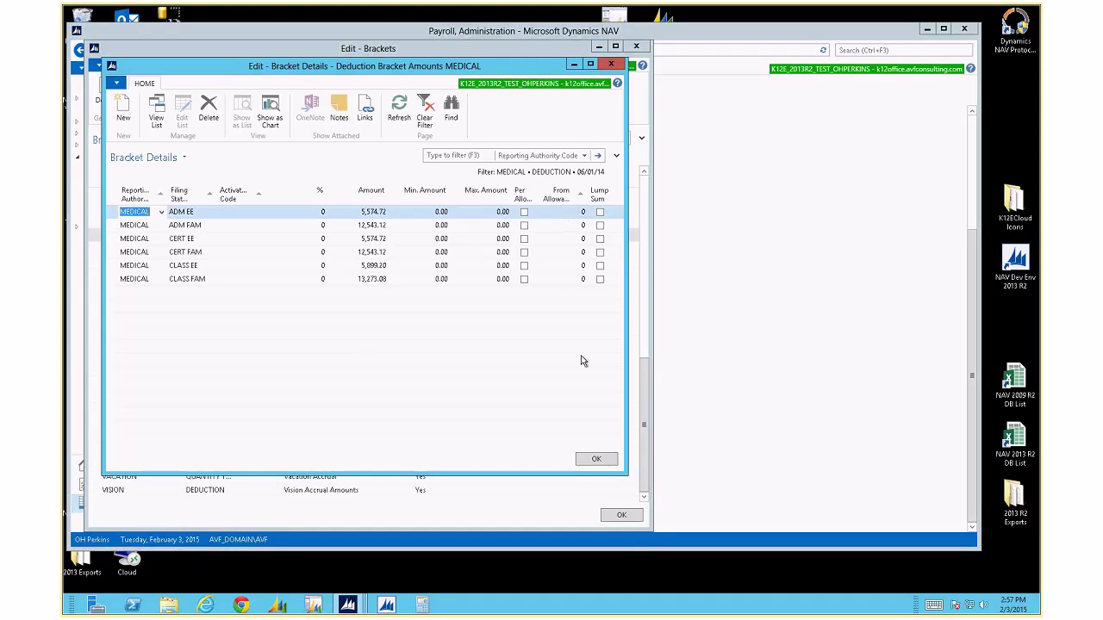
{"action": "left_click_drag", "start_coordinate": [627, 326], "coordinate": [646, 320]}
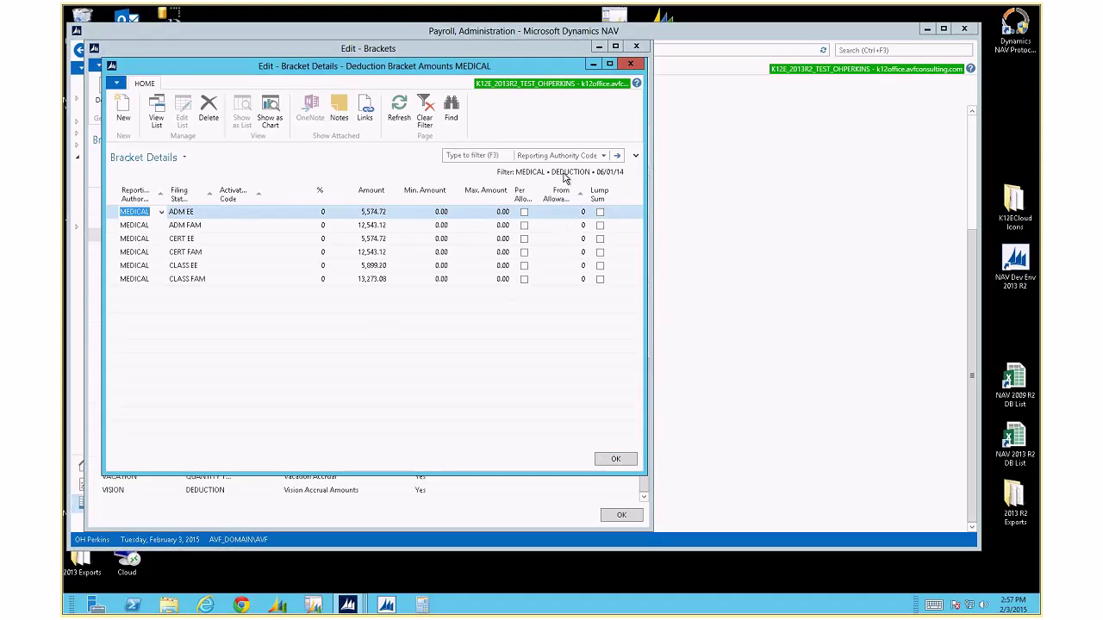
{"action": "left_click", "coordinate": [615, 459]}
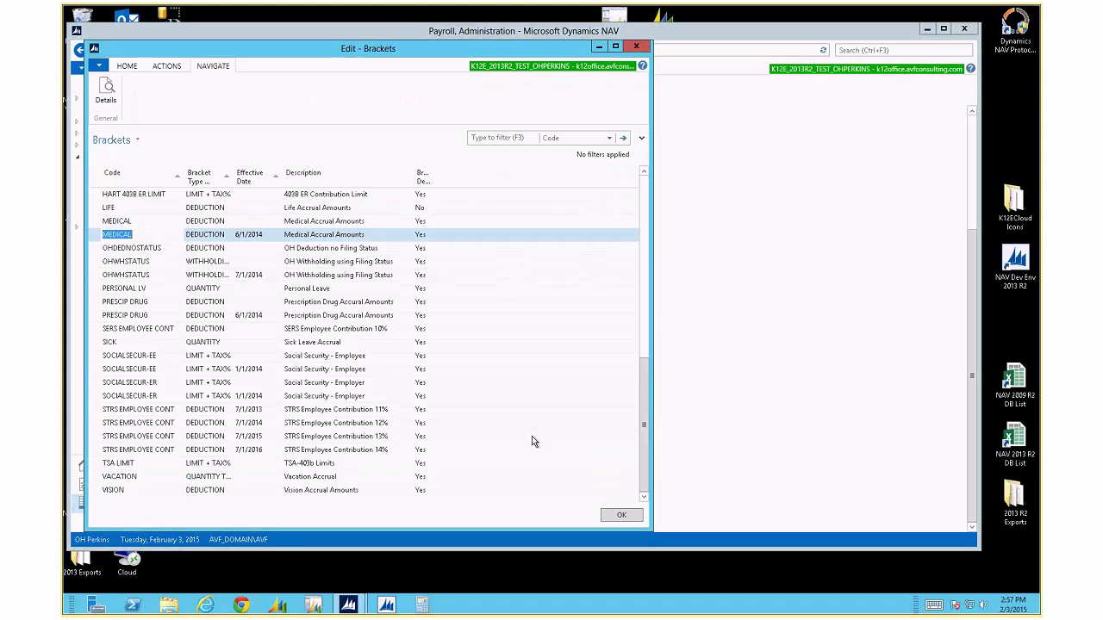
View the details of the undated OHWHSTATUS withholding bracket and of the SOCIALSECUR-EE bracket effective 1/1/2014.
{"action": "double_click", "coordinate": [199, 268]}
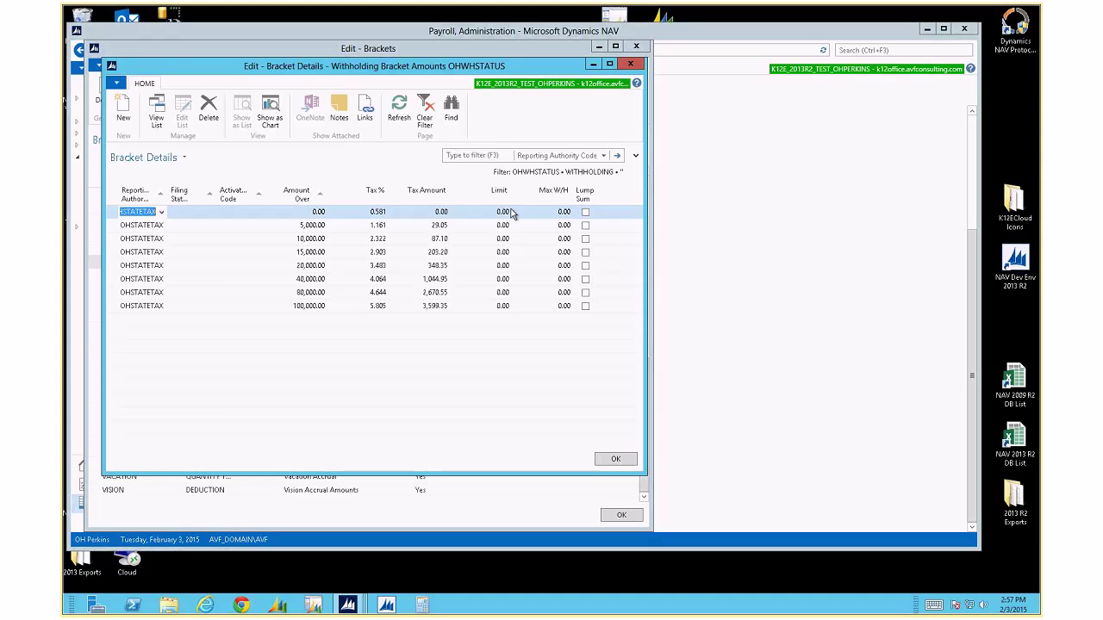
{"action": "key", "text": "Escape"}
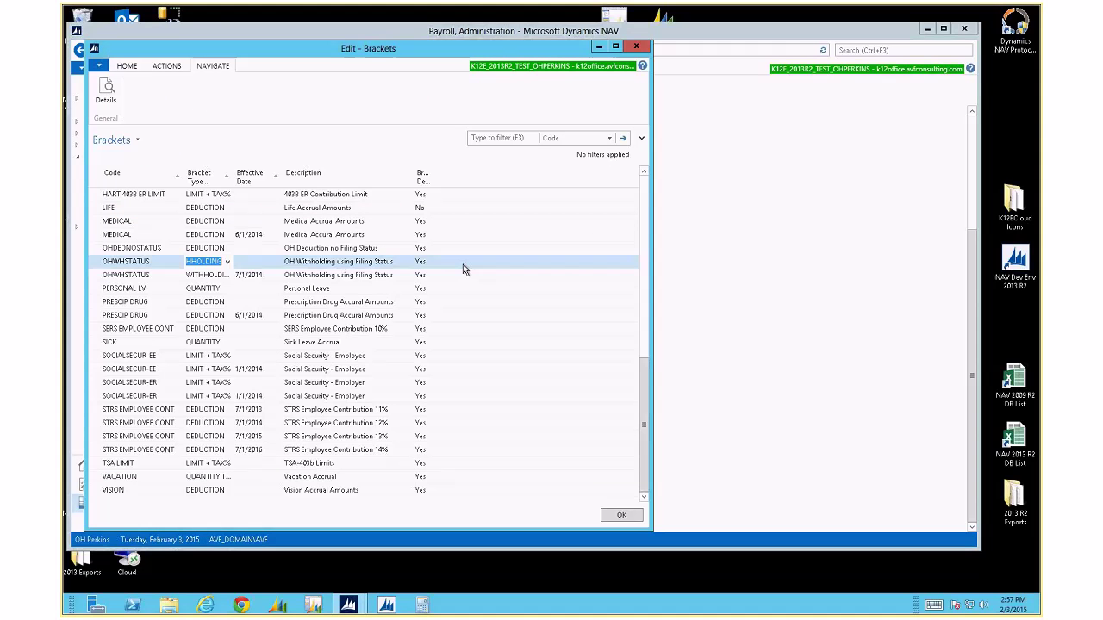
{"action": "left_click", "coordinate": [207, 368]}
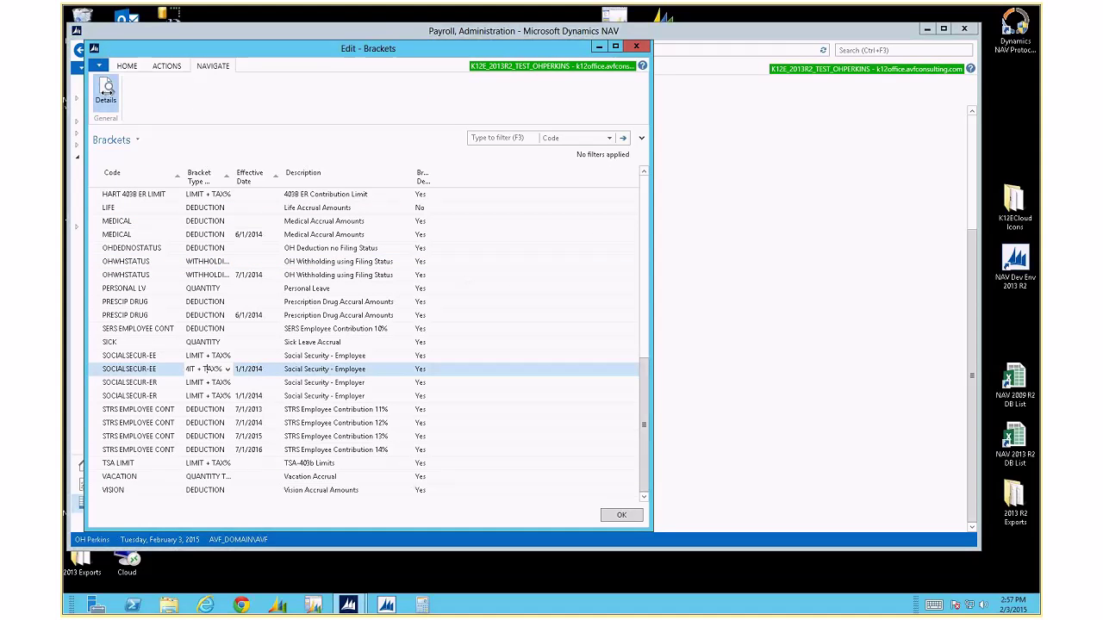
{"action": "left_click", "coordinate": [106, 91]}
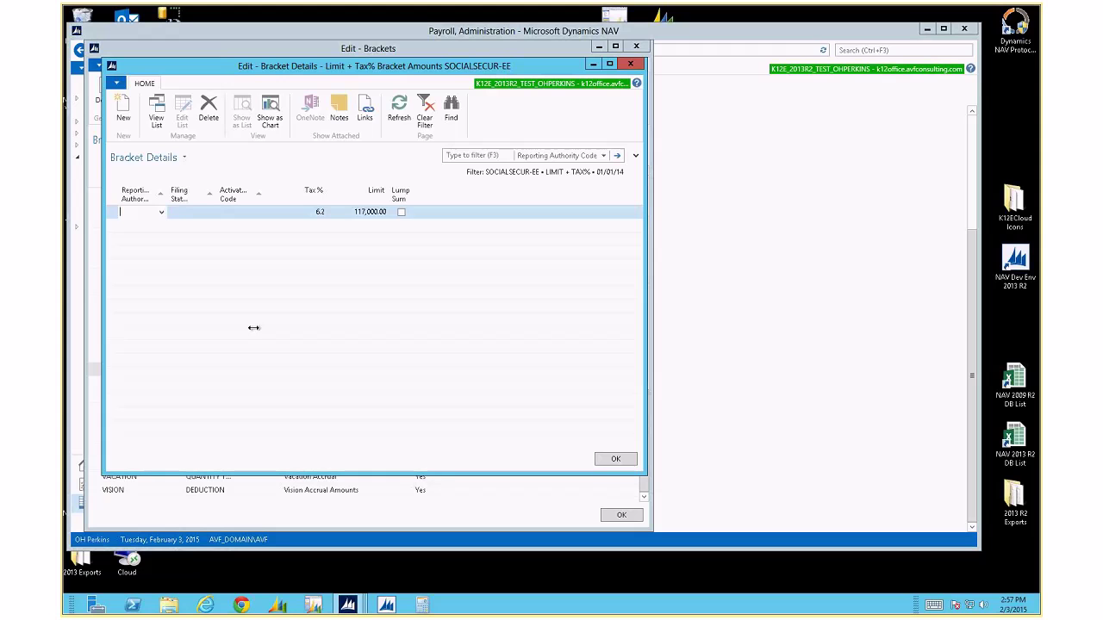
{"action": "key", "text": "Escape"}
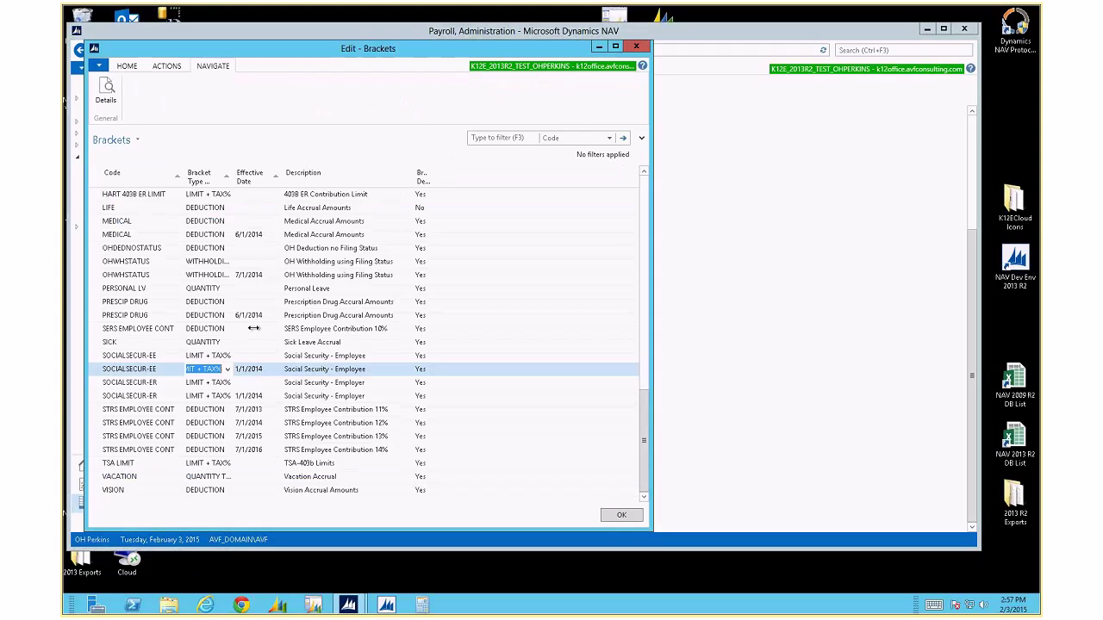
View the PERSONAL LV quantity bracket's details and the columns offered for bracket details, leaving the column selection as it is.
{"action": "left_click", "coordinate": [215, 477]}
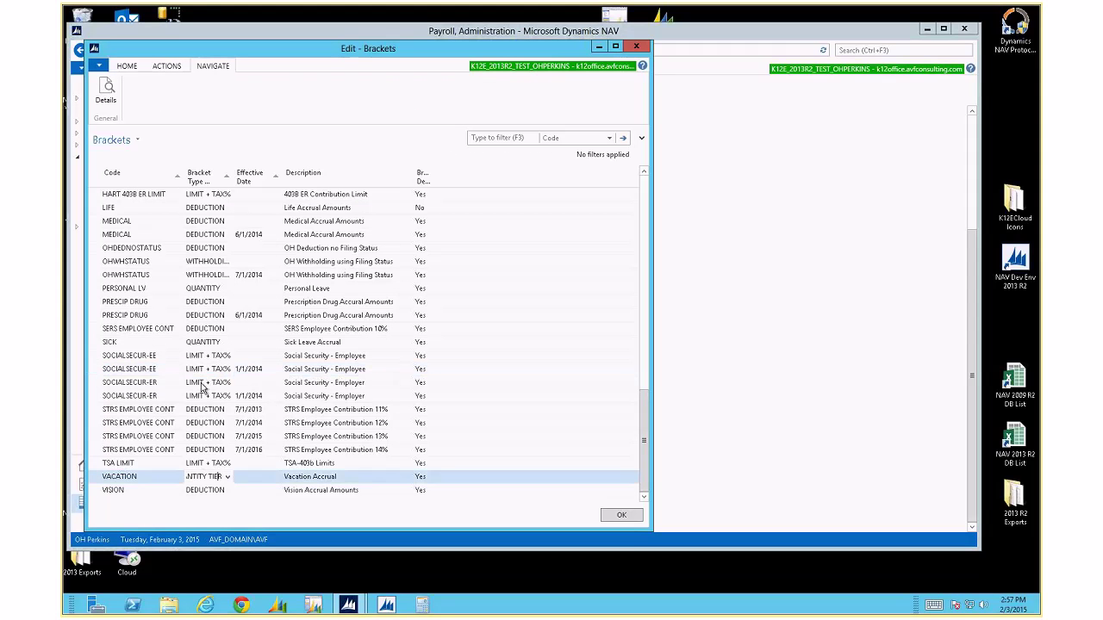
{"action": "left_click", "coordinate": [218, 289]}
{"action": "left_click", "coordinate": [107, 91]}
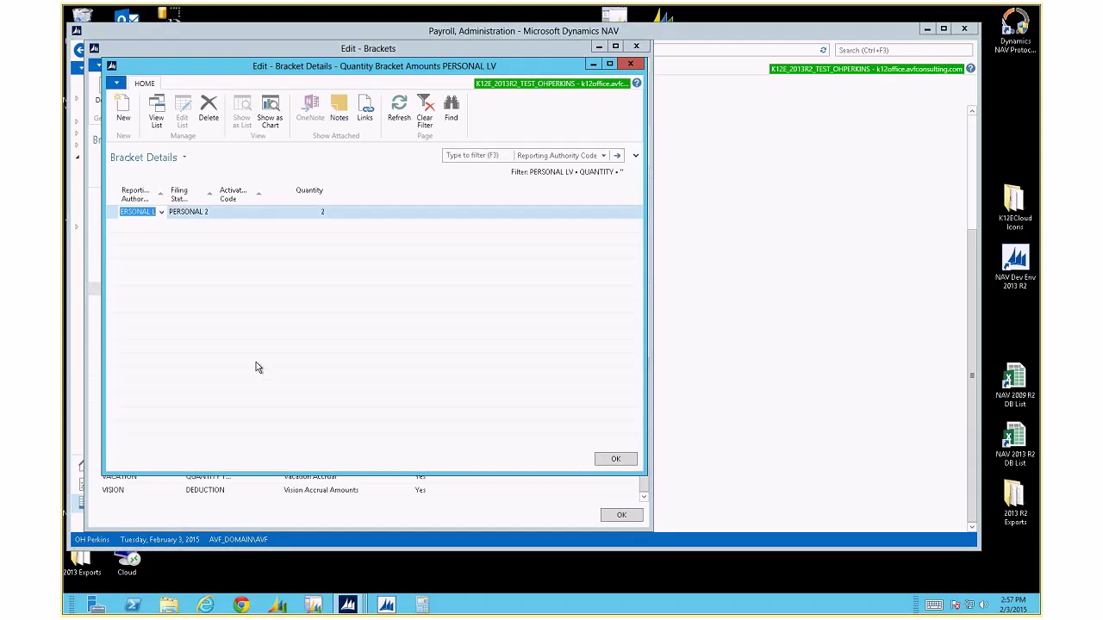
{"action": "right_click", "coordinate": [318, 191]}
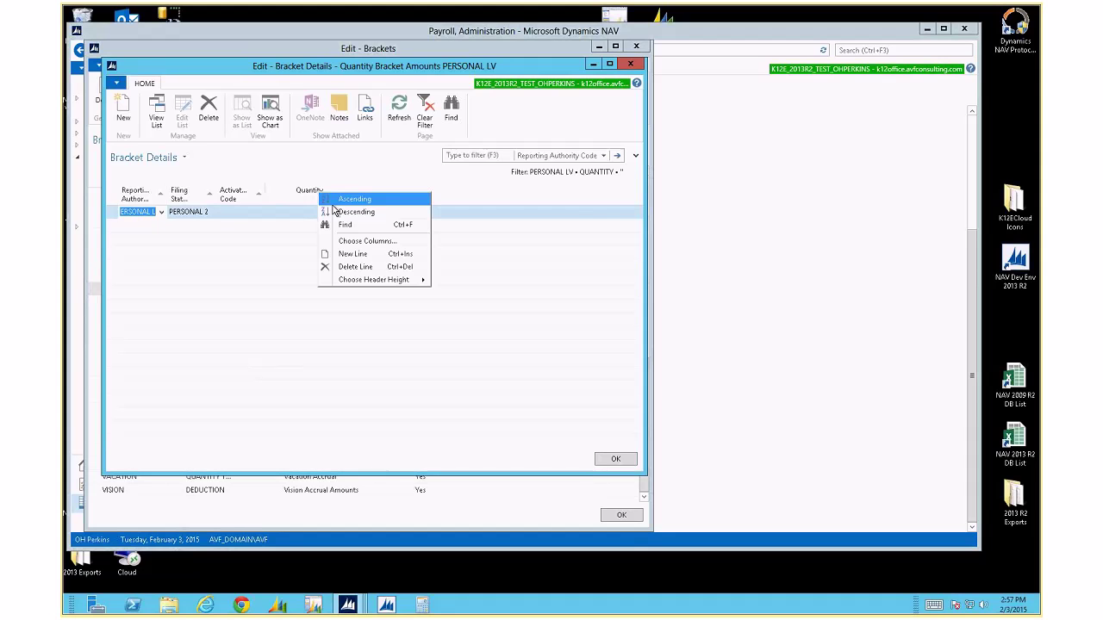
{"action": "left_click", "coordinate": [350, 241]}
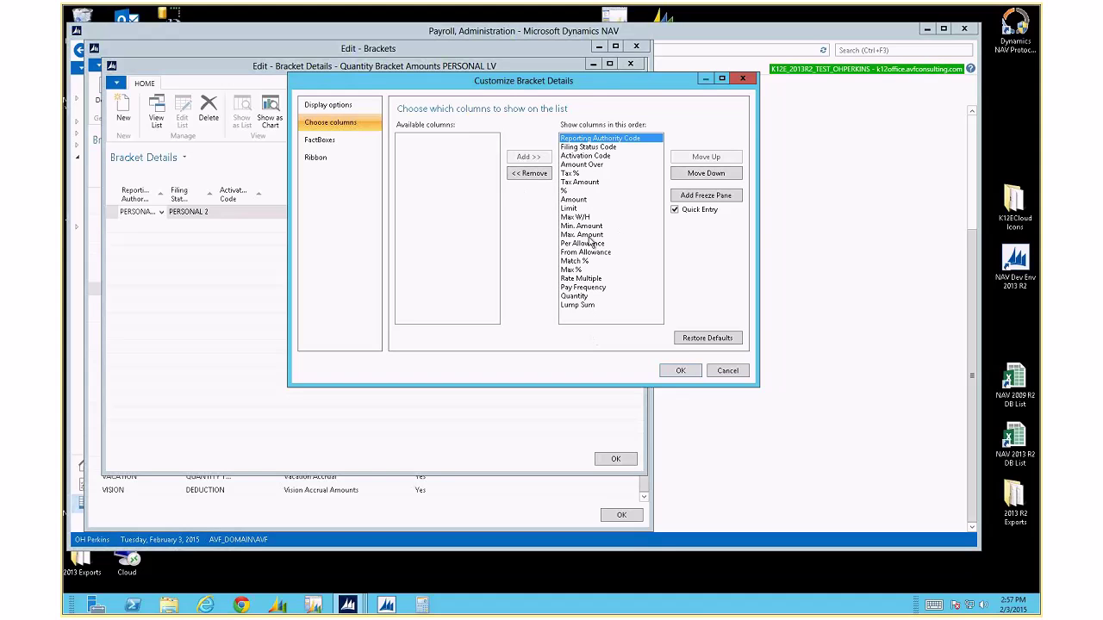
{"action": "key", "text": "Escape"}
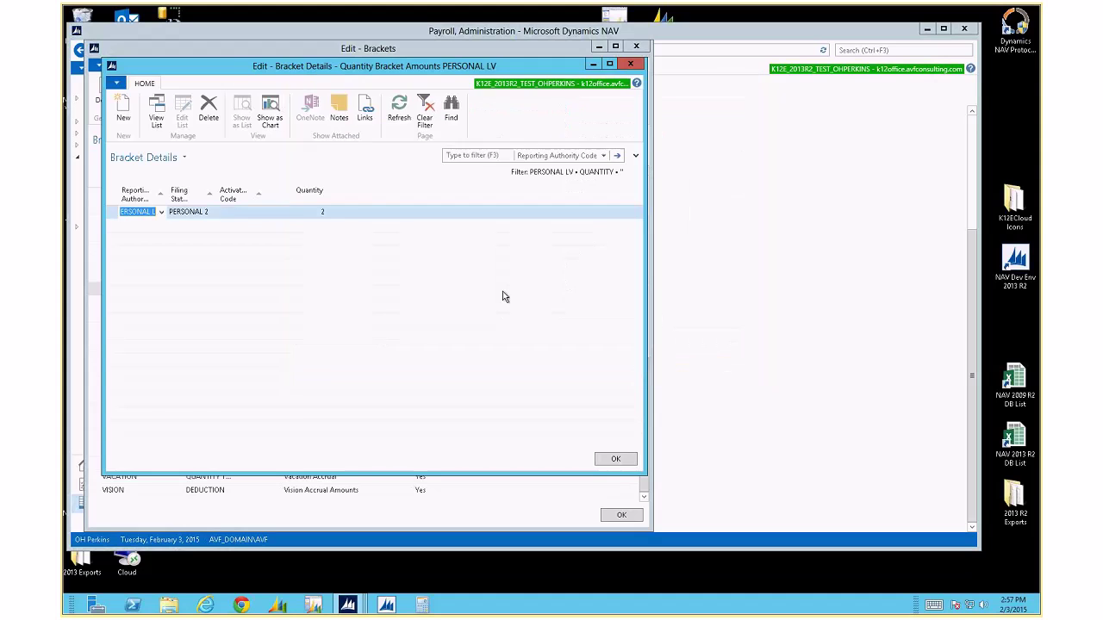
{"action": "key", "text": "Escape"}
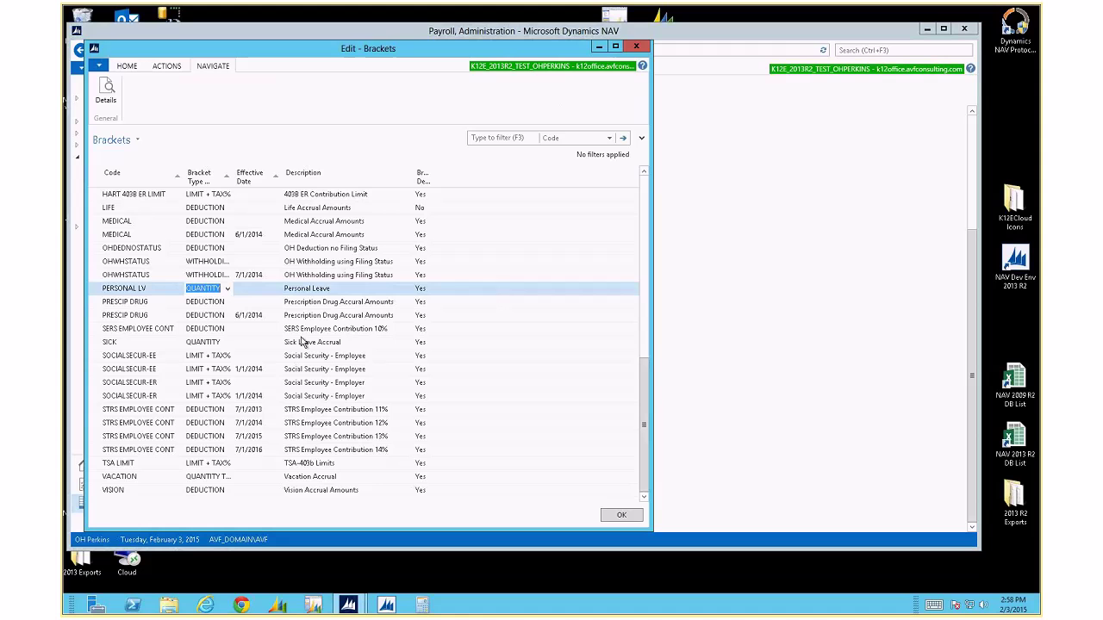
Review the filing status amounts of the 6/1/2014 MEDICAL bracket once more, and close the brackets list.
{"action": "left_click", "coordinate": [154, 234]}
{"action": "left_click", "coordinate": [106, 90]}
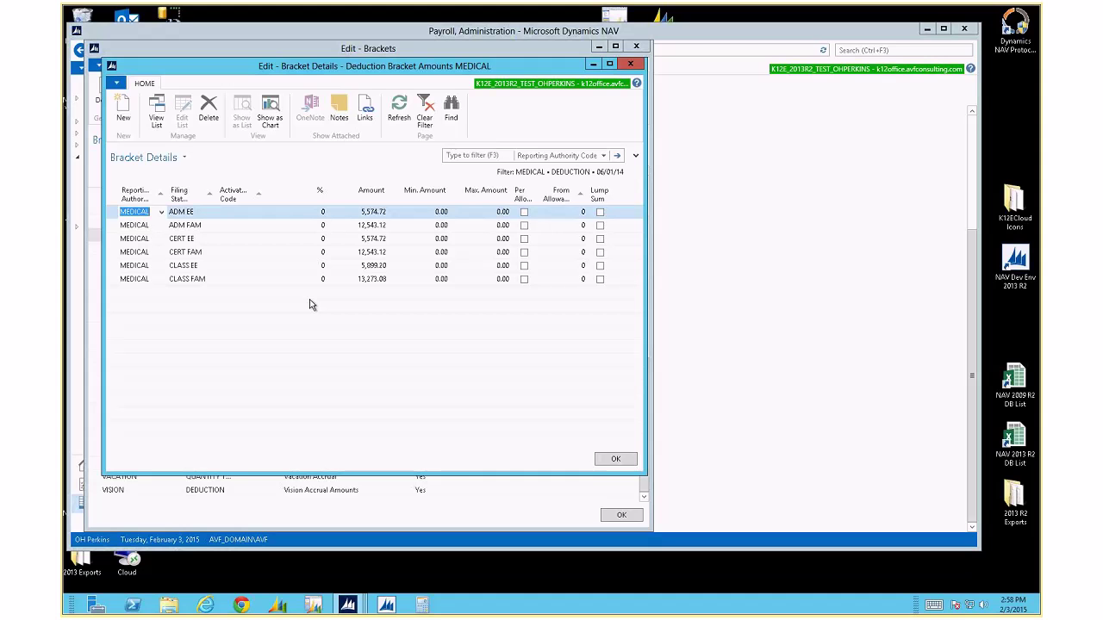
{"action": "key", "text": "Escape"}
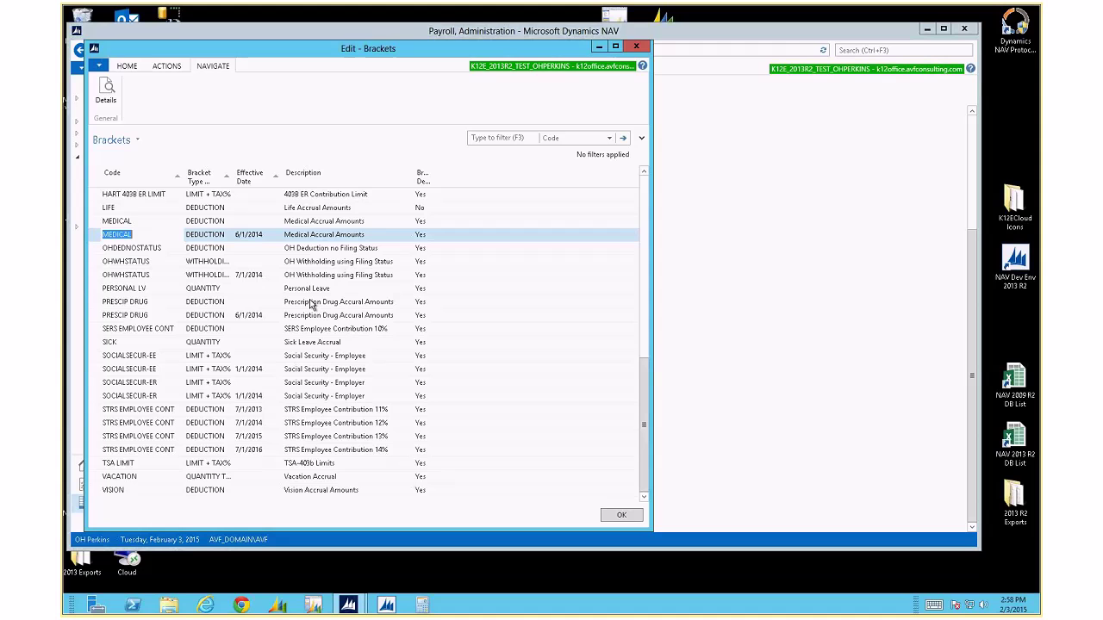
{"action": "key", "text": "Escape"}
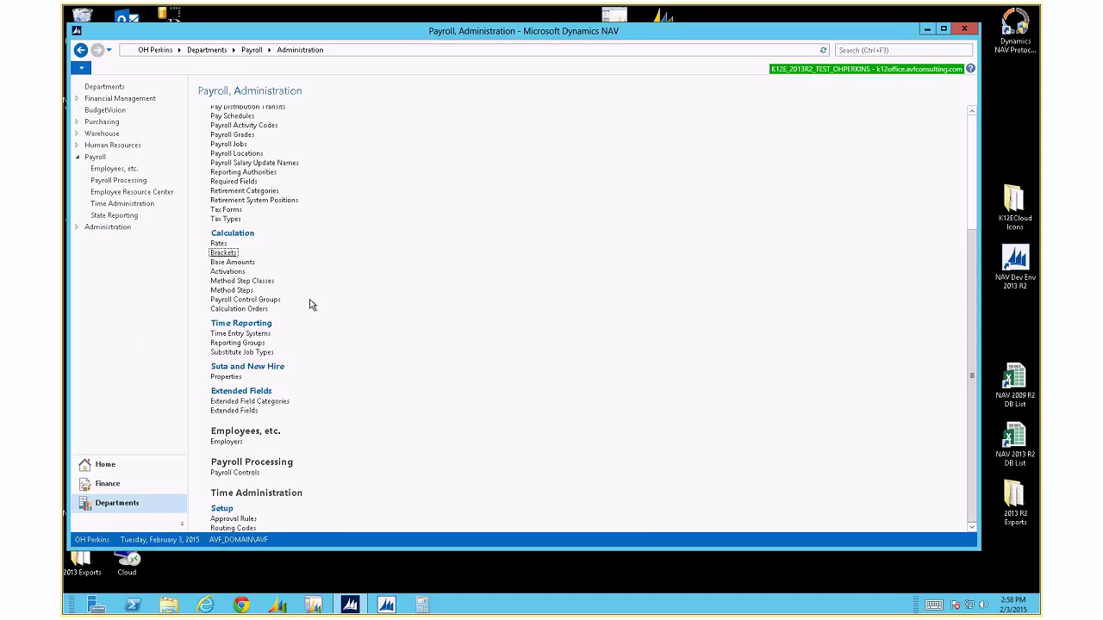
Return to the payroll department's processing tasks and reopen the payroll journal.
{"action": "scroll", "coordinate": [312, 299], "scroll_direction": "up", "scroll_amount": 5}
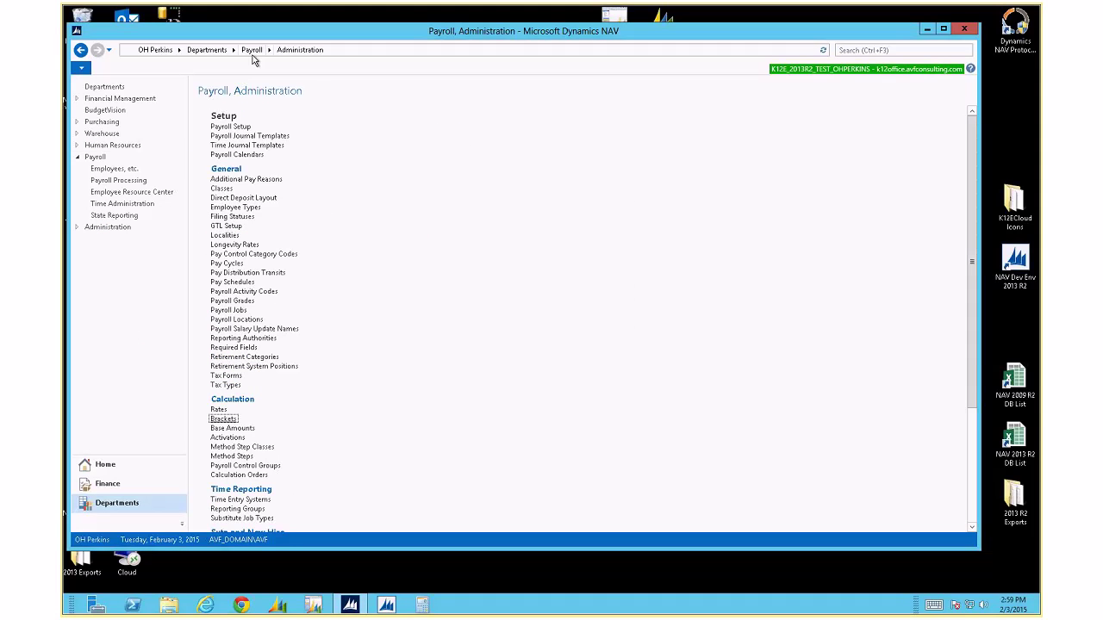
{"action": "left_click", "coordinate": [253, 52]}
{"action": "left_click", "coordinate": [250, 150]}
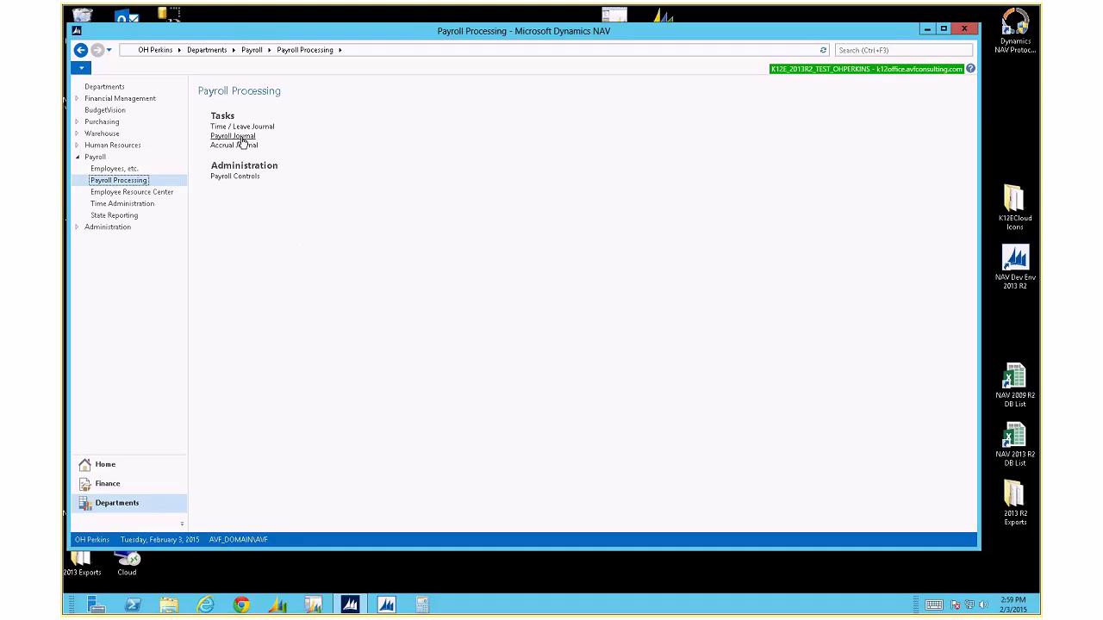
{"action": "left_click", "coordinate": [233, 136]}
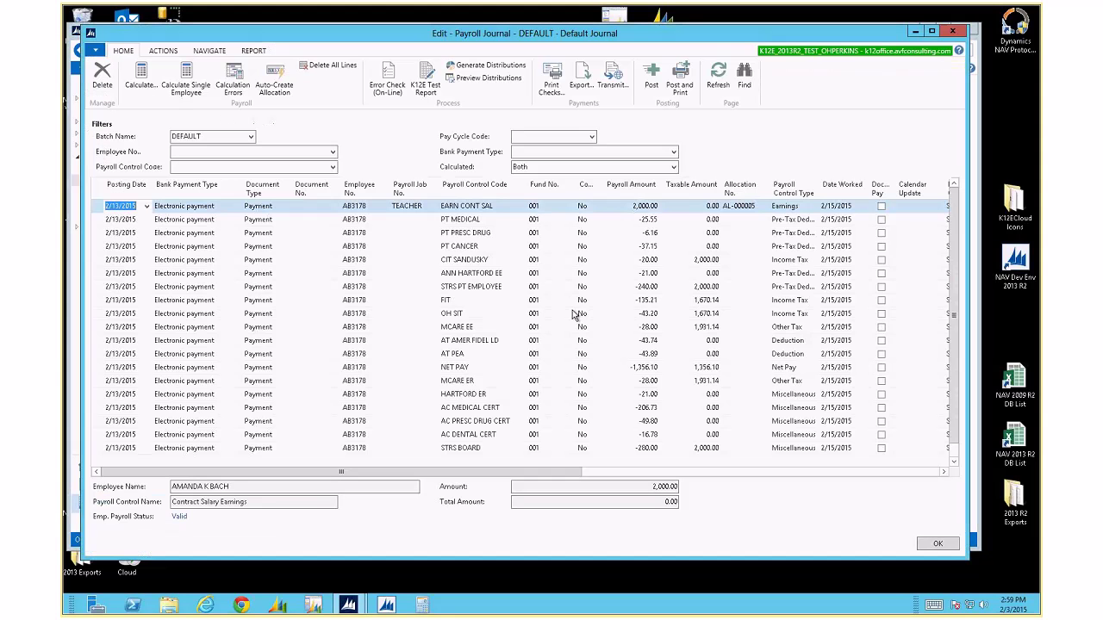
From the PT MEDICAL journal line, open the employee's card and display their other authority information.
{"action": "left_click", "coordinate": [474, 220]}
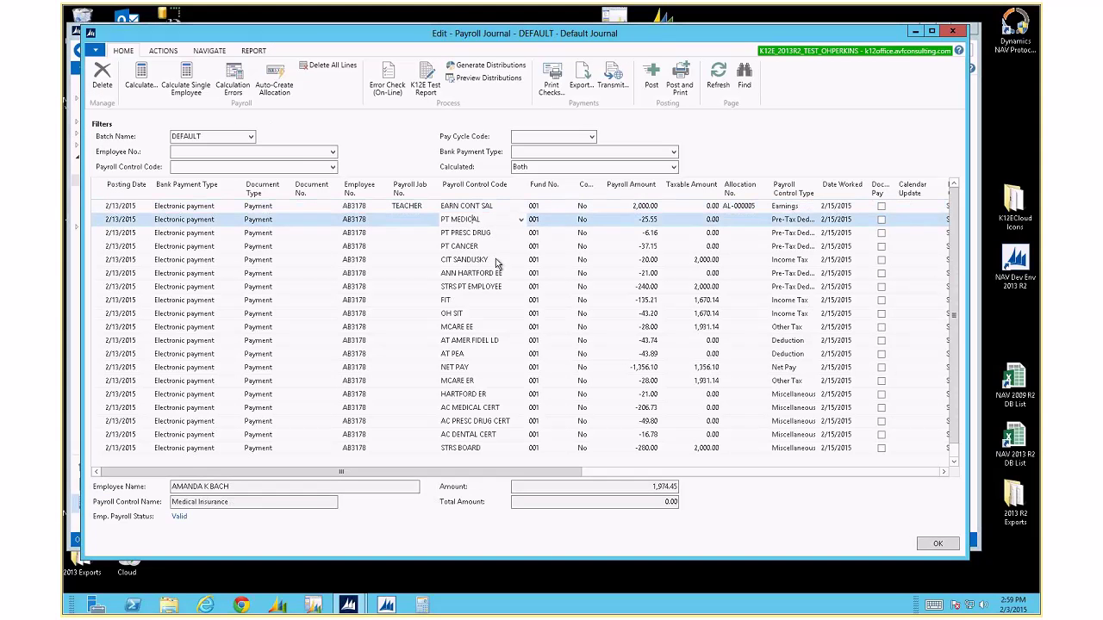
{"action": "left_click", "coordinate": [212, 52]}
{"action": "left_click", "coordinate": [303, 82]}
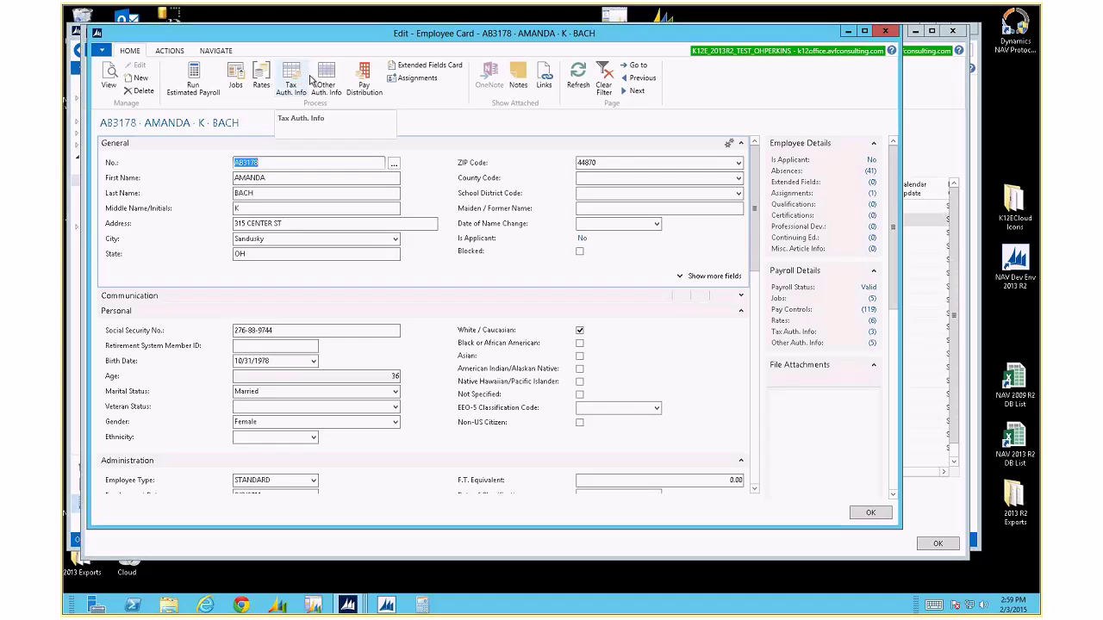
{"action": "left_click", "coordinate": [324, 81]}
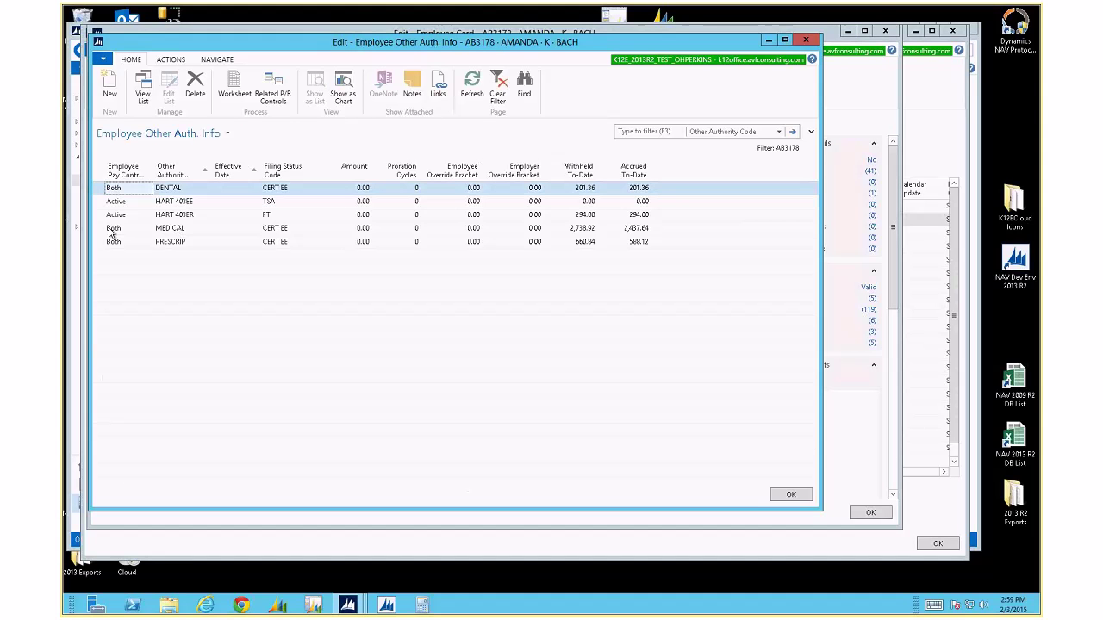
Check the MEDICAL line's filing status code and proration cycles in the other authority information, and close it along with the employee card.
{"action": "left_click", "coordinate": [276, 229]}
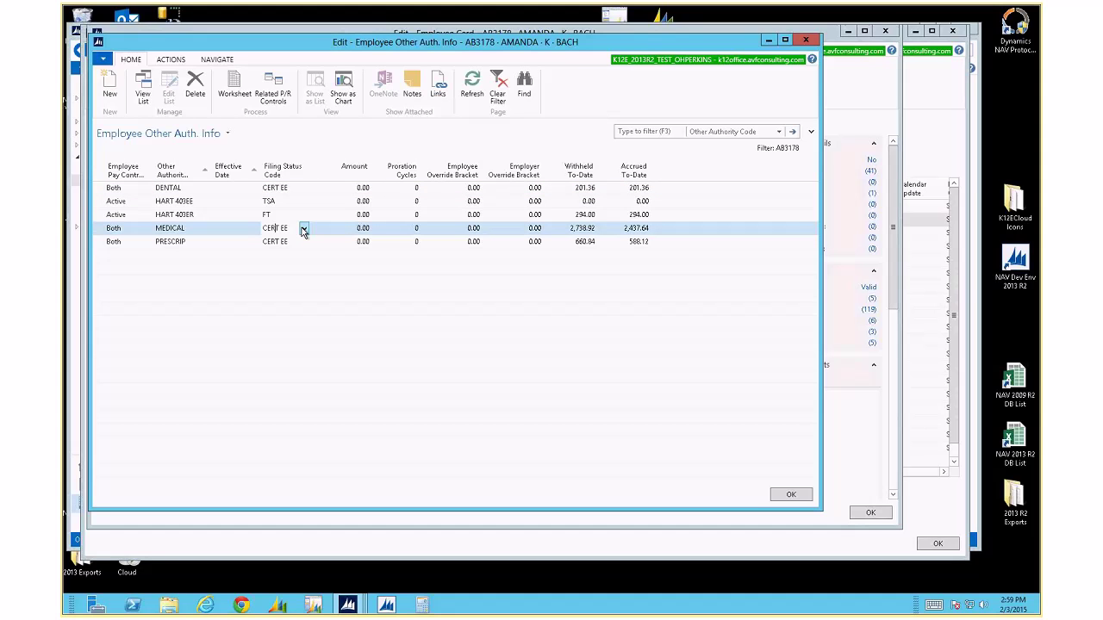
{"action": "left_click", "coordinate": [417, 230]}
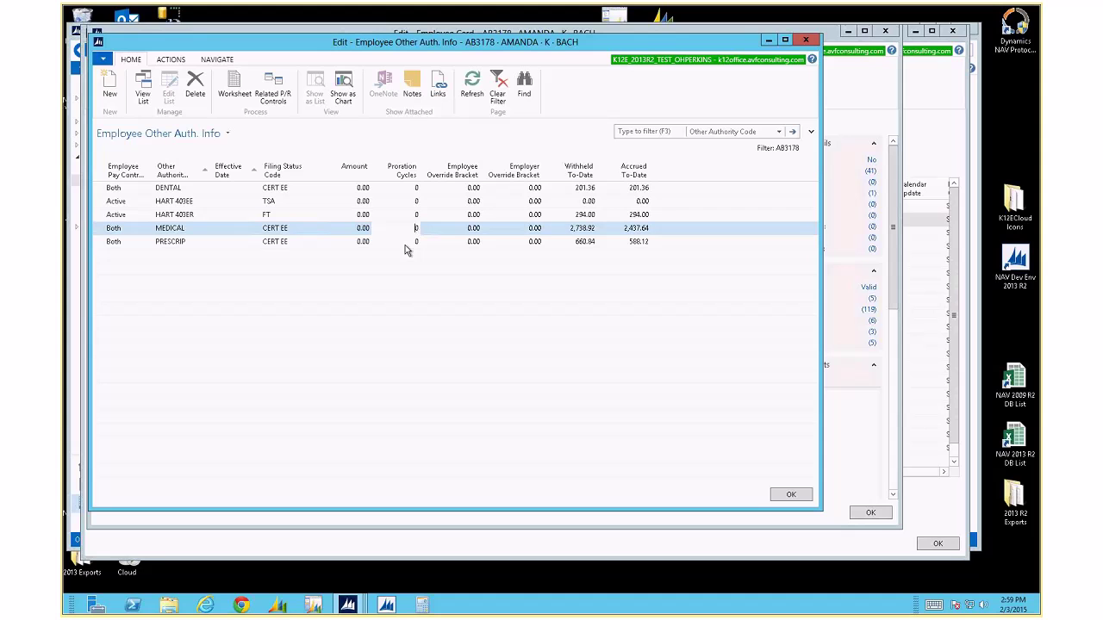
{"action": "key", "text": "Down"}
{"action": "key", "text": "Up"}
{"action": "key", "text": "Escape"}
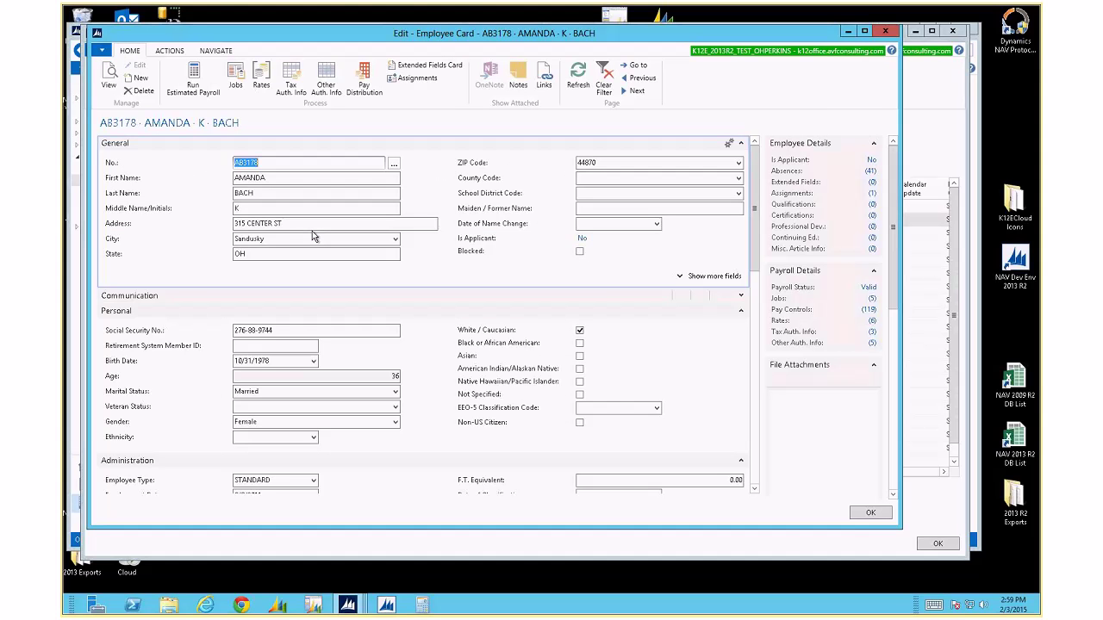
{"action": "key", "text": "Escape"}
From payroll administration, open the brackets list, view the details of the 6/1/2014 MEDICAL deduction bracket, and close the list.
{"action": "left_click", "coordinate": [253, 50]}
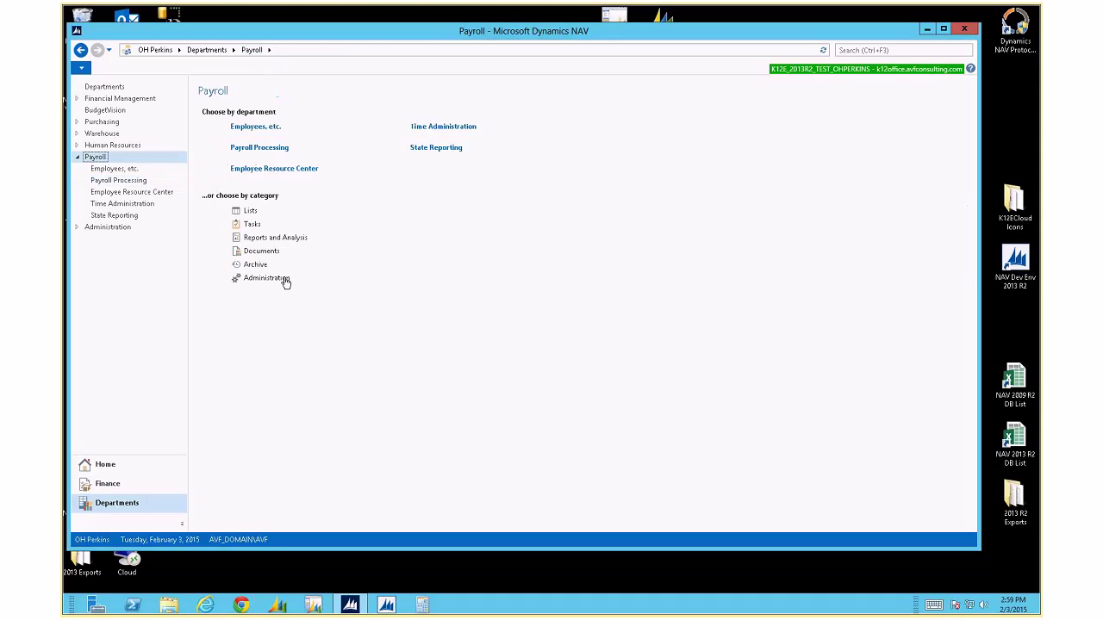
{"action": "left_click", "coordinate": [274, 282]}
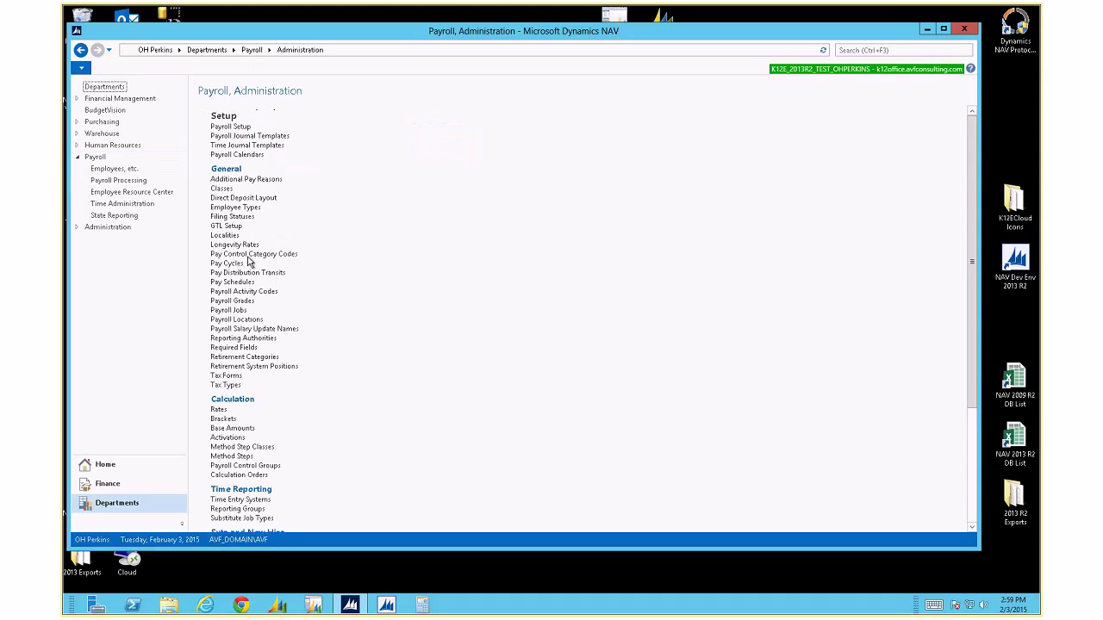
{"action": "left_click", "coordinate": [223, 420]}
{"action": "scroll", "coordinate": [242, 389], "scroll_direction": "down", "scroll_amount": 10}
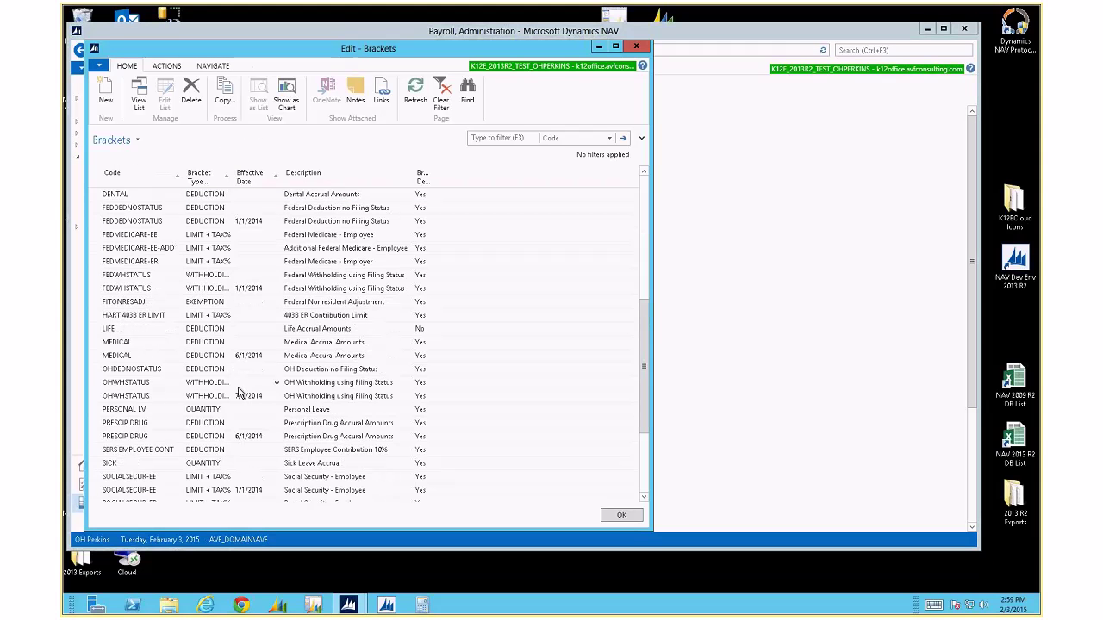
{"action": "left_click", "coordinate": [129, 355]}
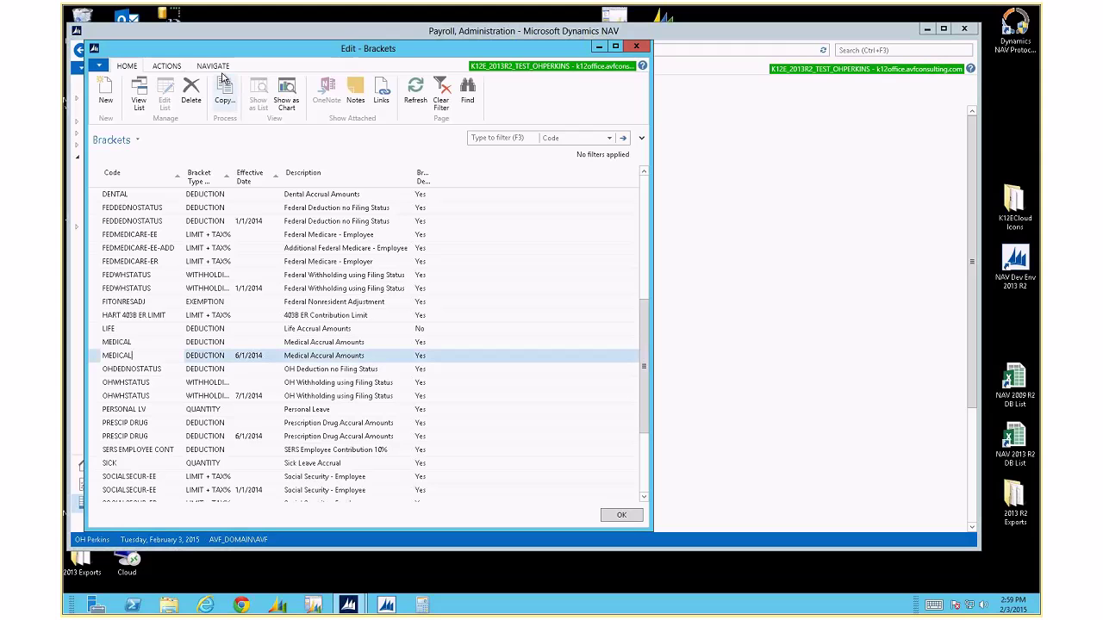
{"action": "left_click", "coordinate": [108, 100]}
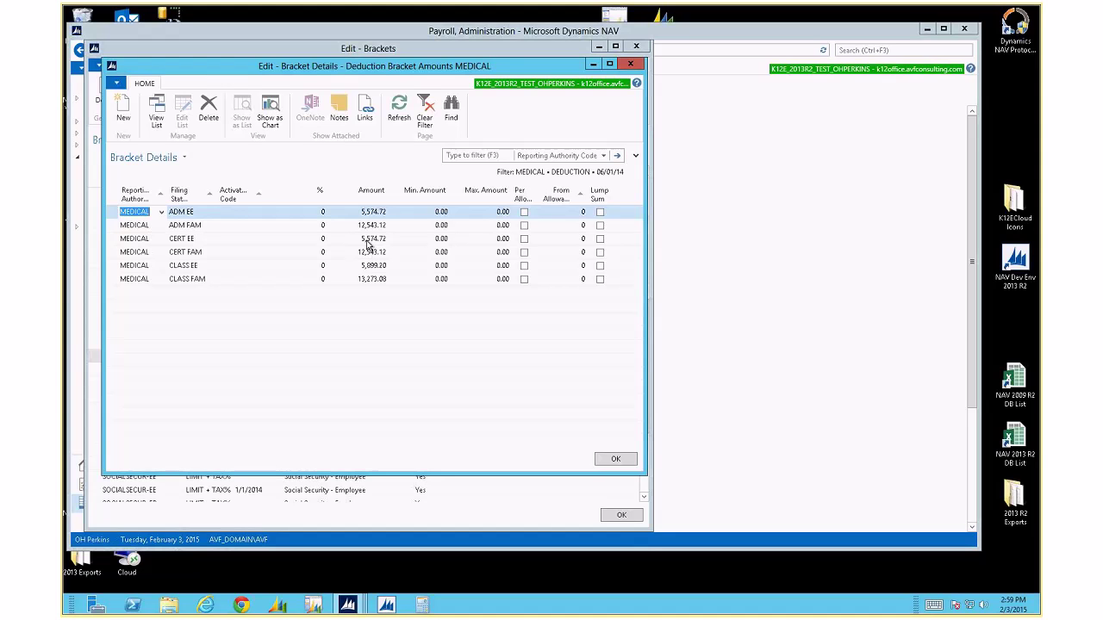
{"action": "key", "text": "Escape"}
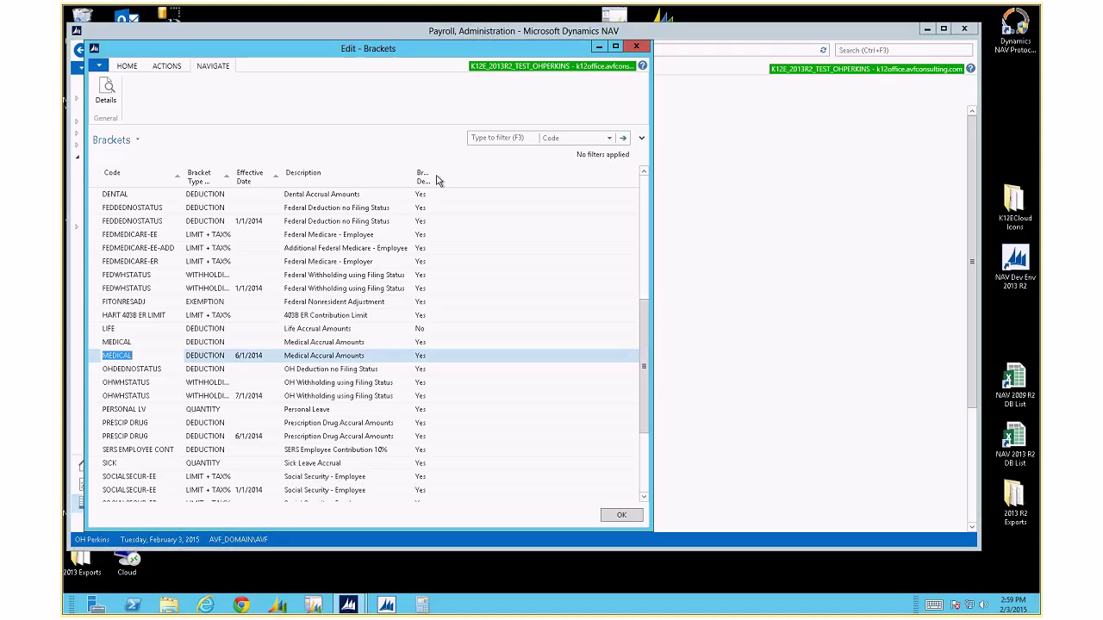
{"action": "left_click", "coordinate": [636, 48]}
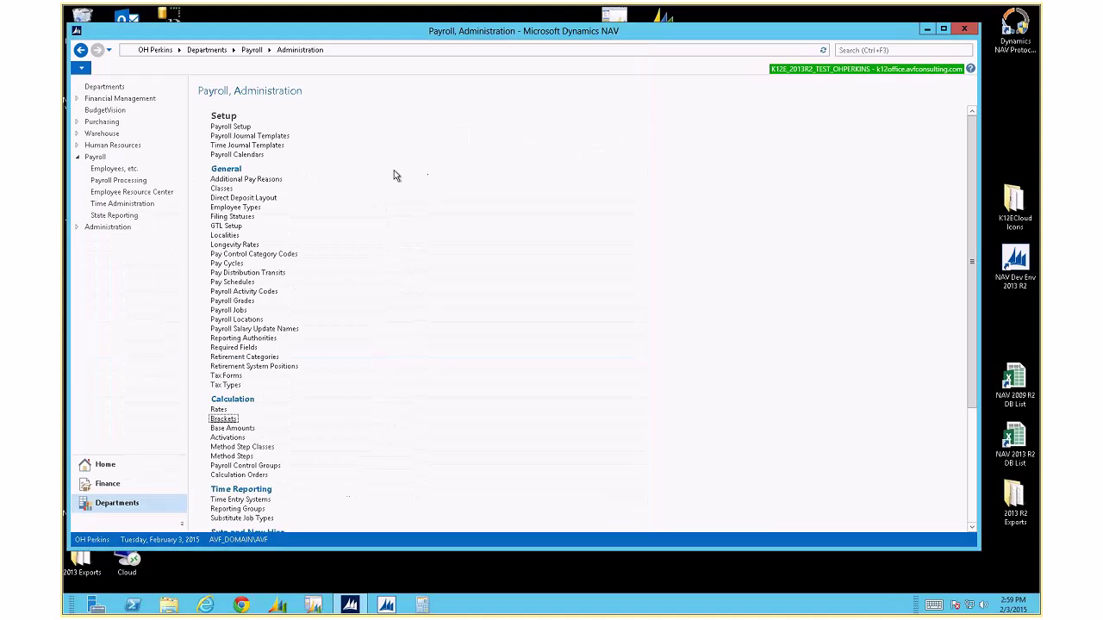
Return to the payroll department's processing tasks and open the payroll journal.
{"action": "left_click", "coordinate": [252, 50]}
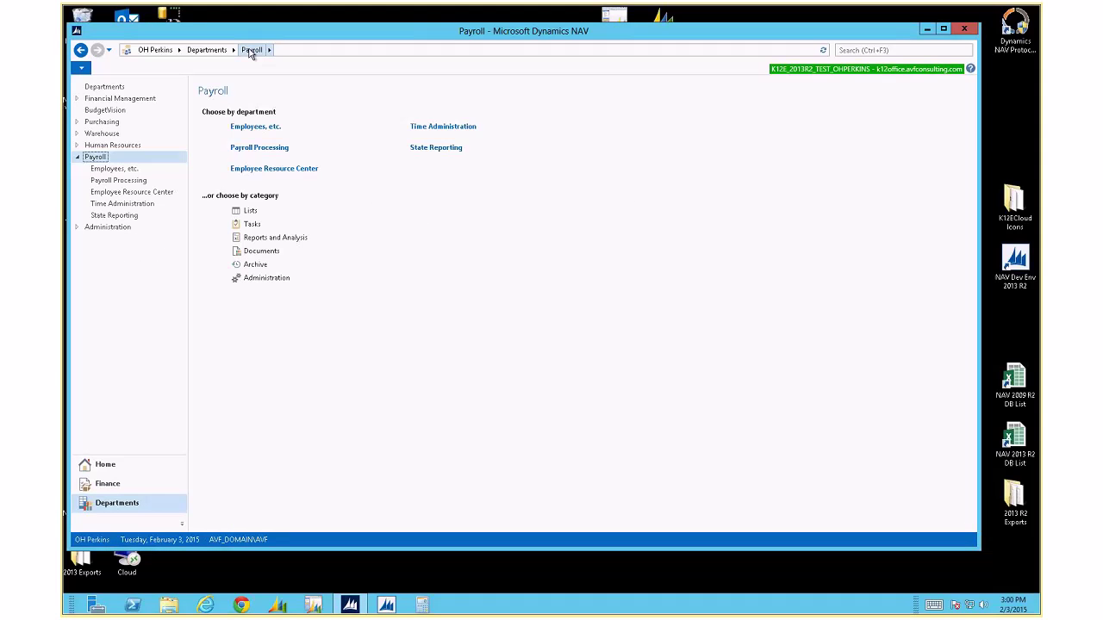
{"action": "left_click", "coordinate": [250, 148]}
{"action": "left_click", "coordinate": [239, 136]}
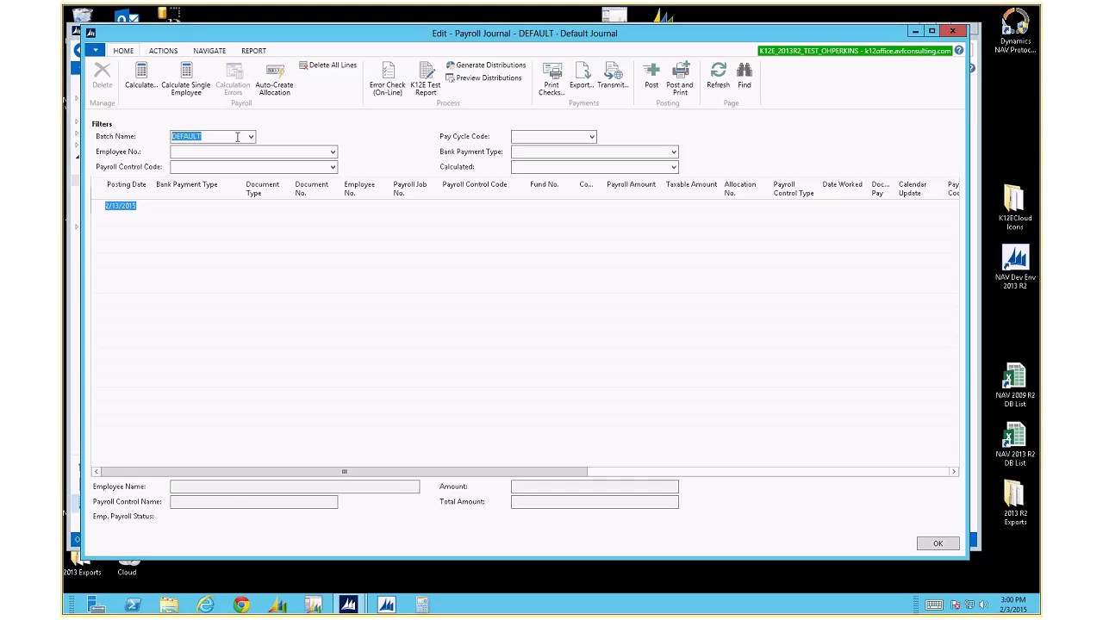
Look up the pay cycle code in the Calculate Single Employee options, and leave without calculating.
{"action": "left_click", "coordinate": [187, 80]}
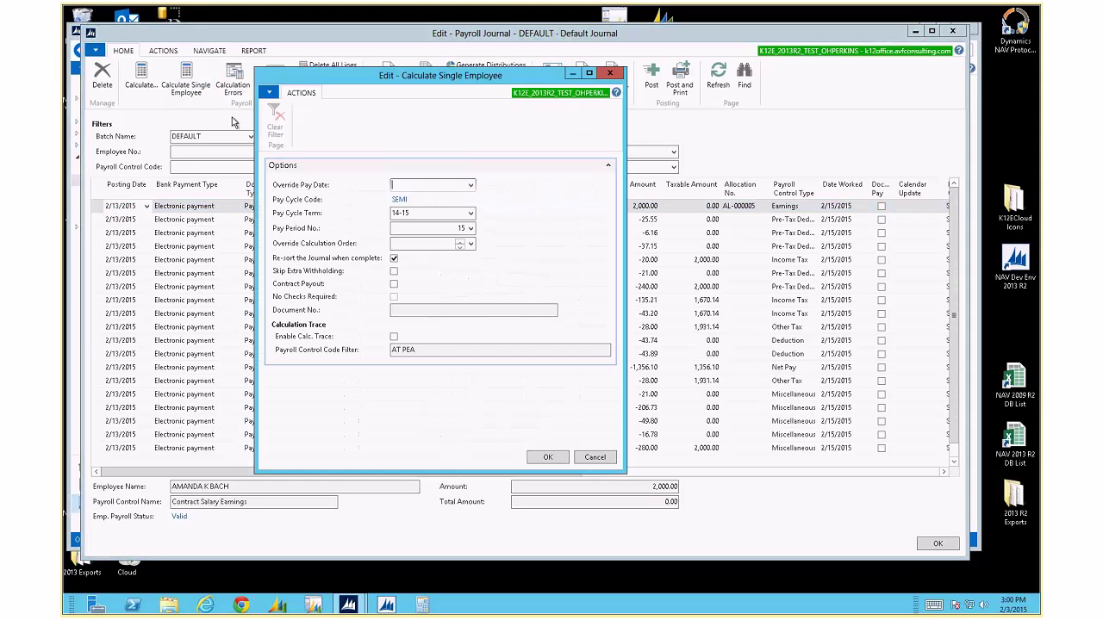
{"action": "left_click", "coordinate": [401, 200]}
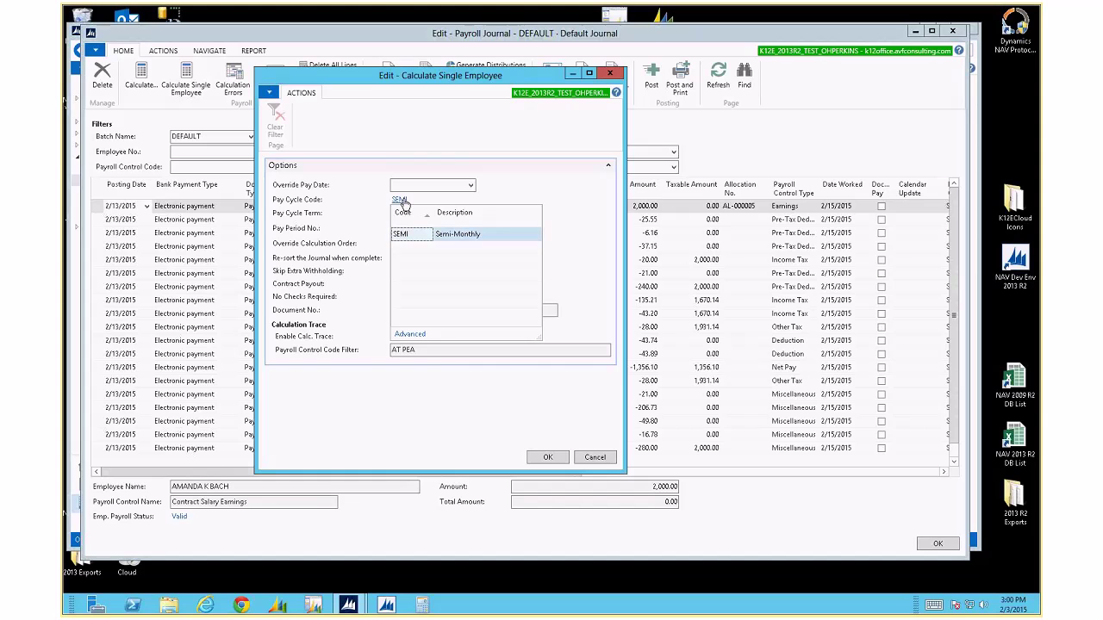
{"action": "key", "text": "Escape"}
{"action": "key", "text": "Escape"}
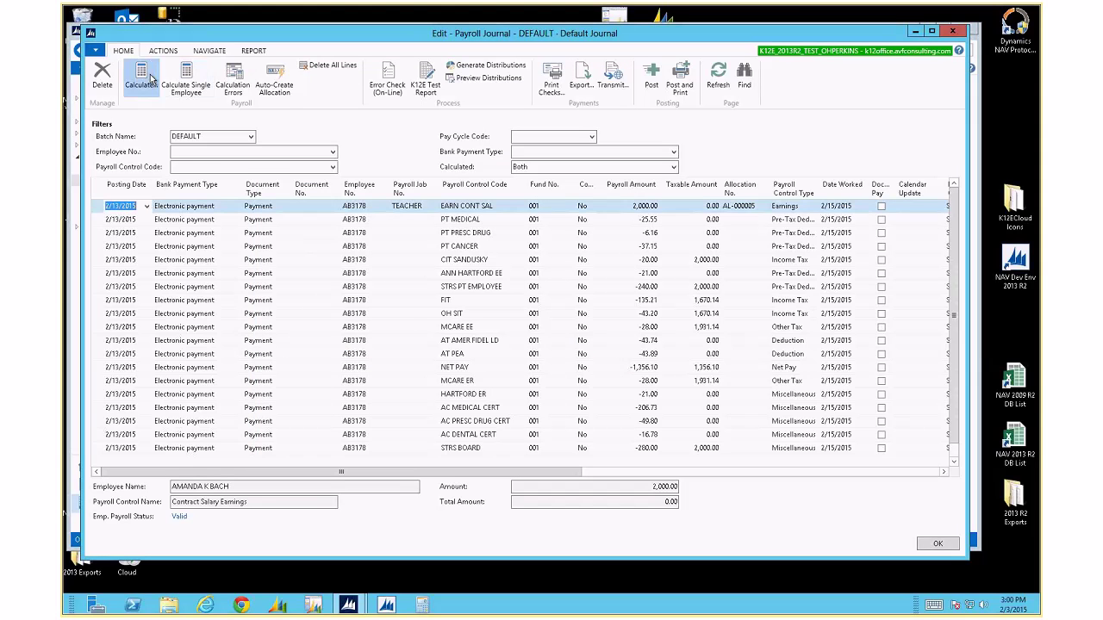
View the pay cycle term, period and dates selected for Calculate Payroll, and leave without calculating.
{"action": "left_click", "coordinate": [141, 79]}
{"action": "left_click", "coordinate": [386, 149]}
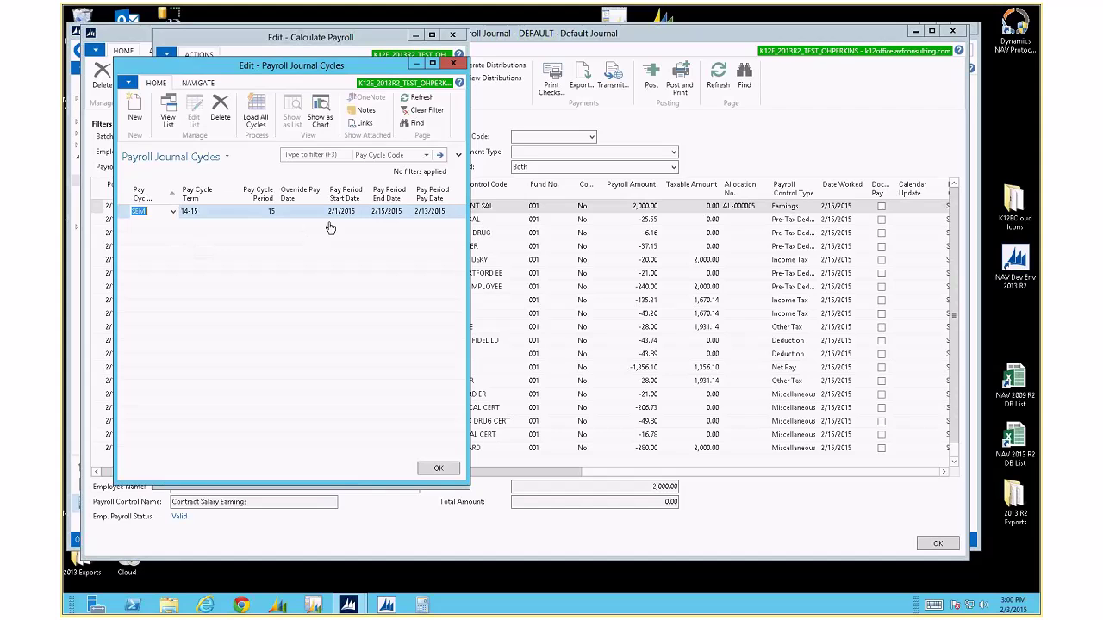
{"action": "key", "text": "Escape"}
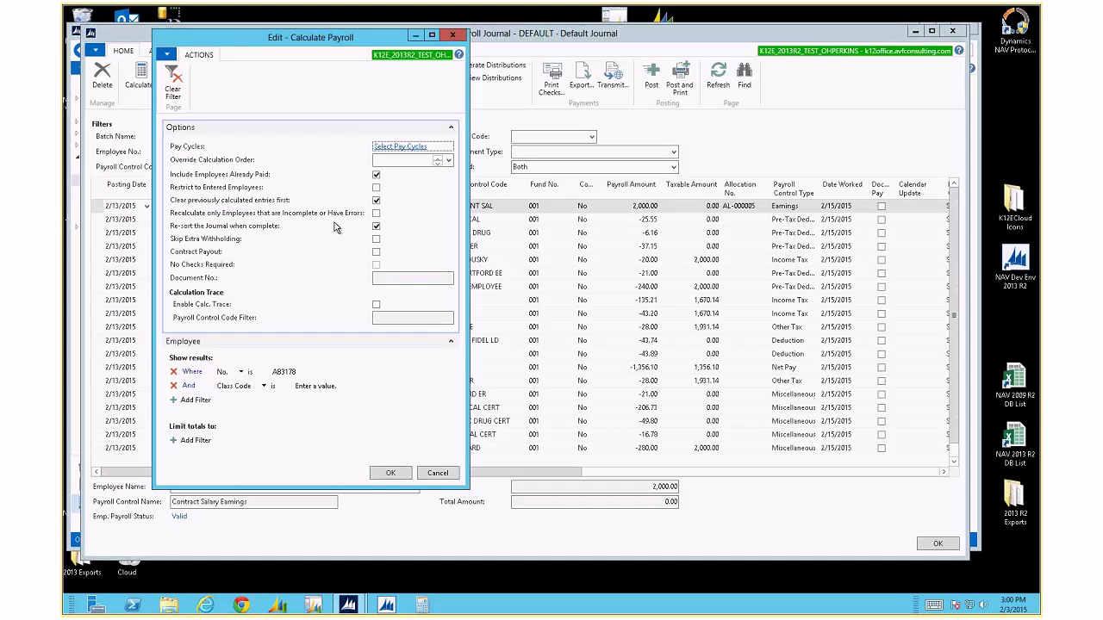
{"action": "key", "text": "Escape"}
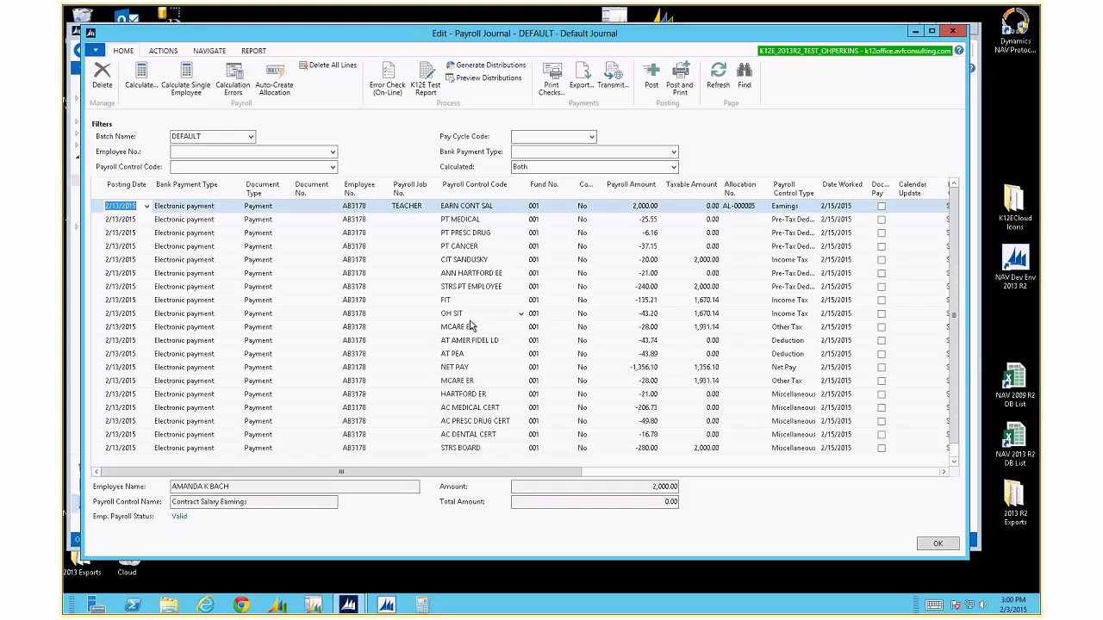
Switch to Calculator, divide the CERT EE bracket amount 5574.72 by 24, and close Calculator.
{"action": "key", "text": "XF86Calculator"}
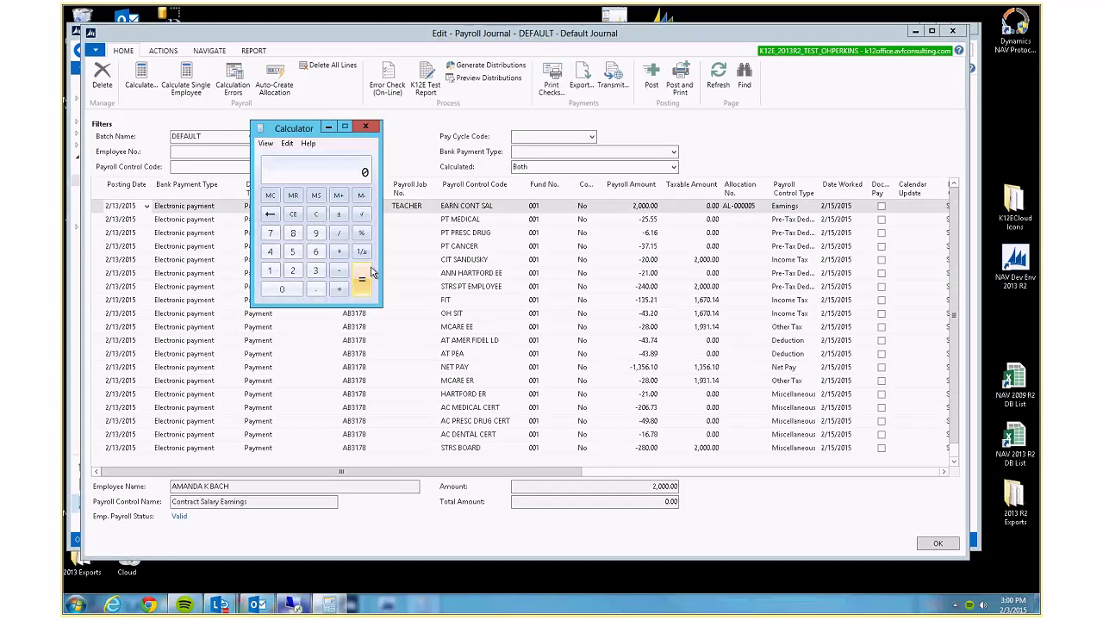
{"action": "left_click", "coordinate": [309, 131]}
{"action": "type", "text": "55"}
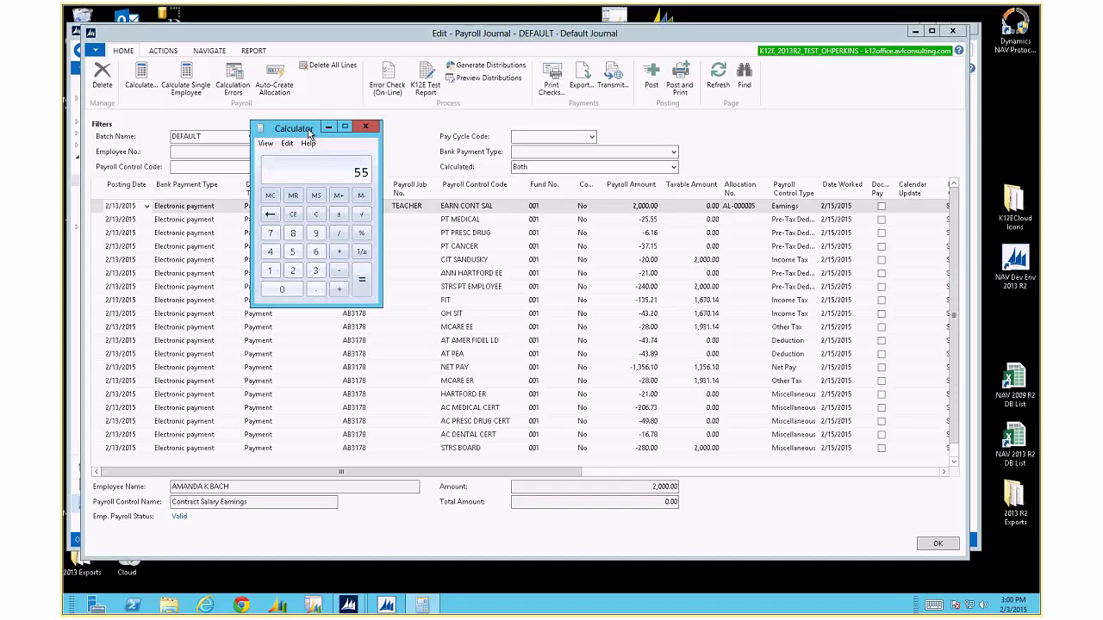
{"action": "type", "text": "74.72 / 24"}
{"action": "key", "text": "Return"}
{"action": "left_click", "coordinate": [367, 126]}
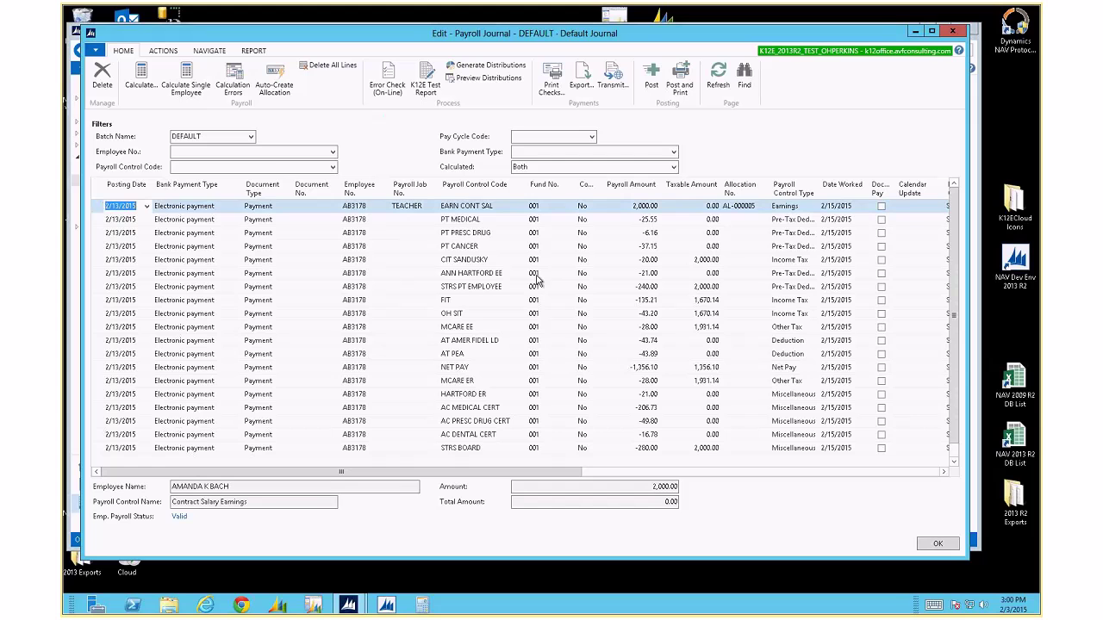
Select the journal's STRS PT EMPLOYEE line, leave the journal, and reopen the brackets list from payroll administration.
{"action": "left_click", "coordinate": [506, 290]}
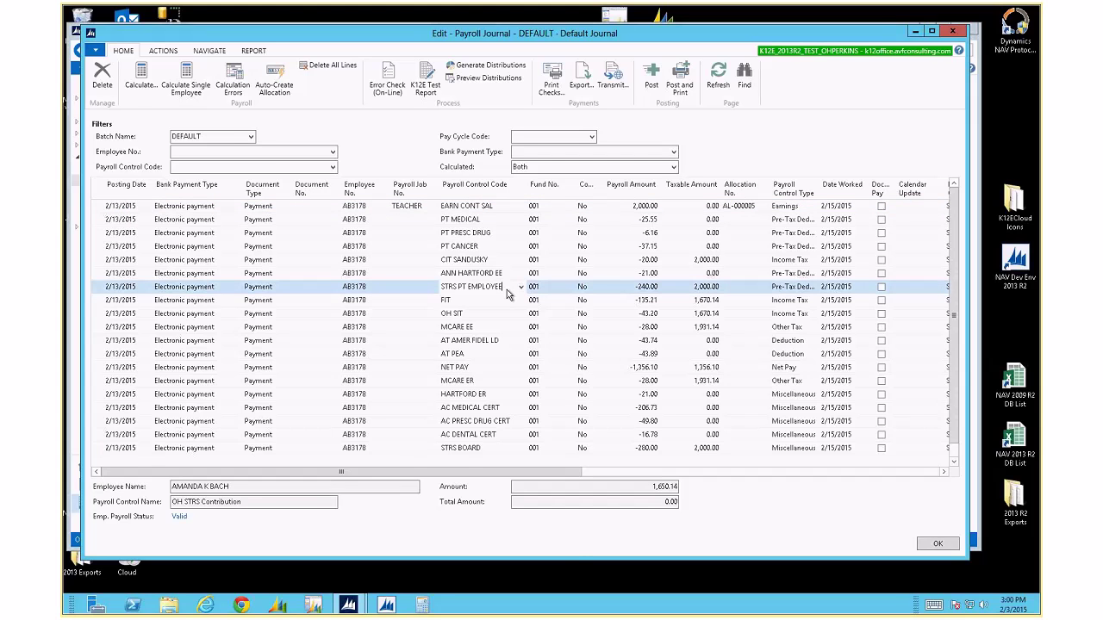
{"action": "key", "text": "Escape"}
{"action": "left_click", "coordinate": [251, 277]}
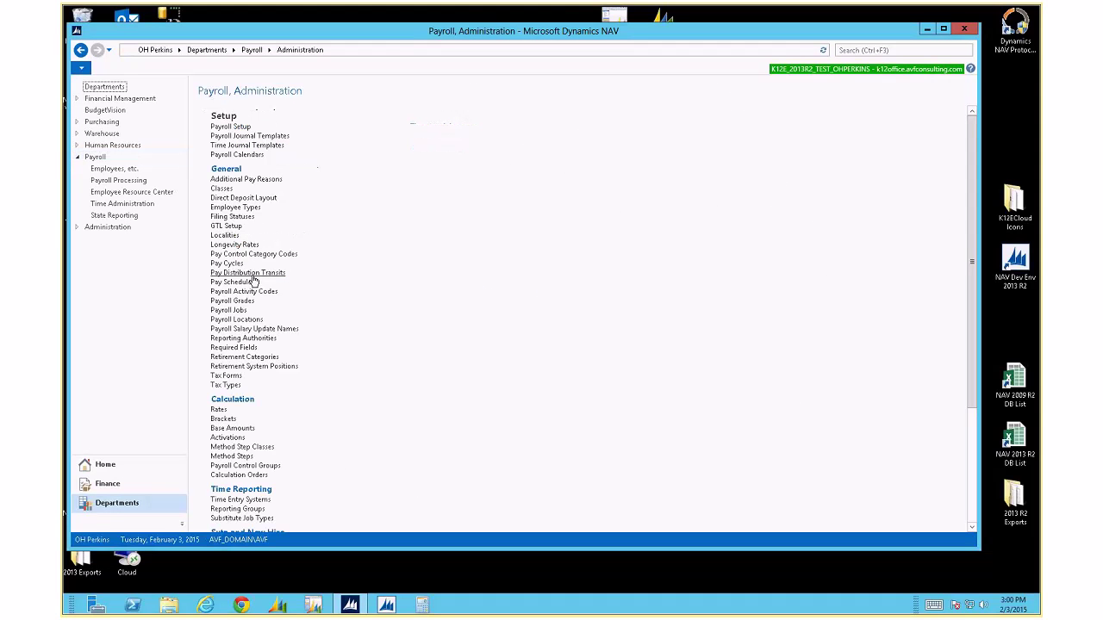
{"action": "left_click", "coordinate": [226, 420]}
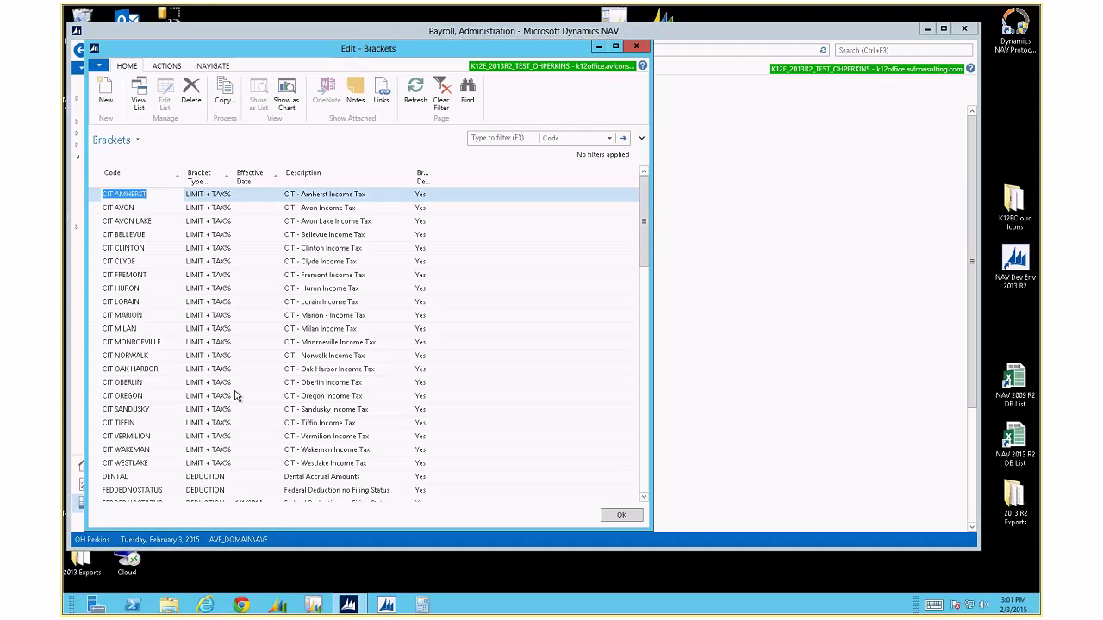
View the bracket details of the MEDICAL deduction bracket effective 6/1/2014, and close the brackets list.
{"action": "scroll", "coordinate": [237, 396], "scroll_direction": "down", "scroll_amount": 7}
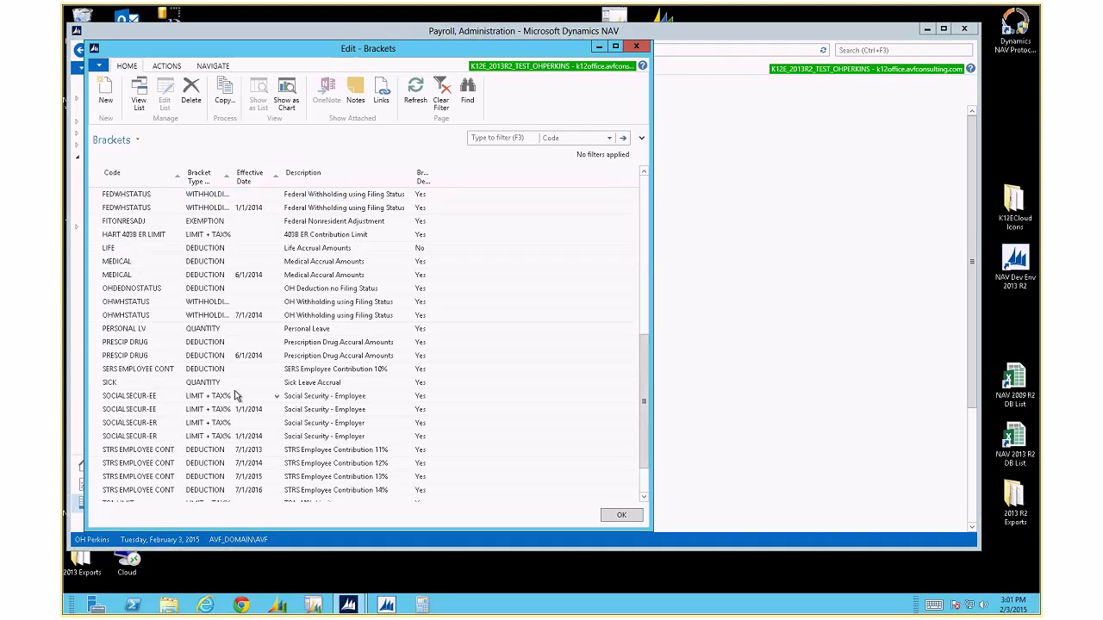
{"action": "left_click", "coordinate": [157, 275]}
{"action": "left_click", "coordinate": [212, 65]}
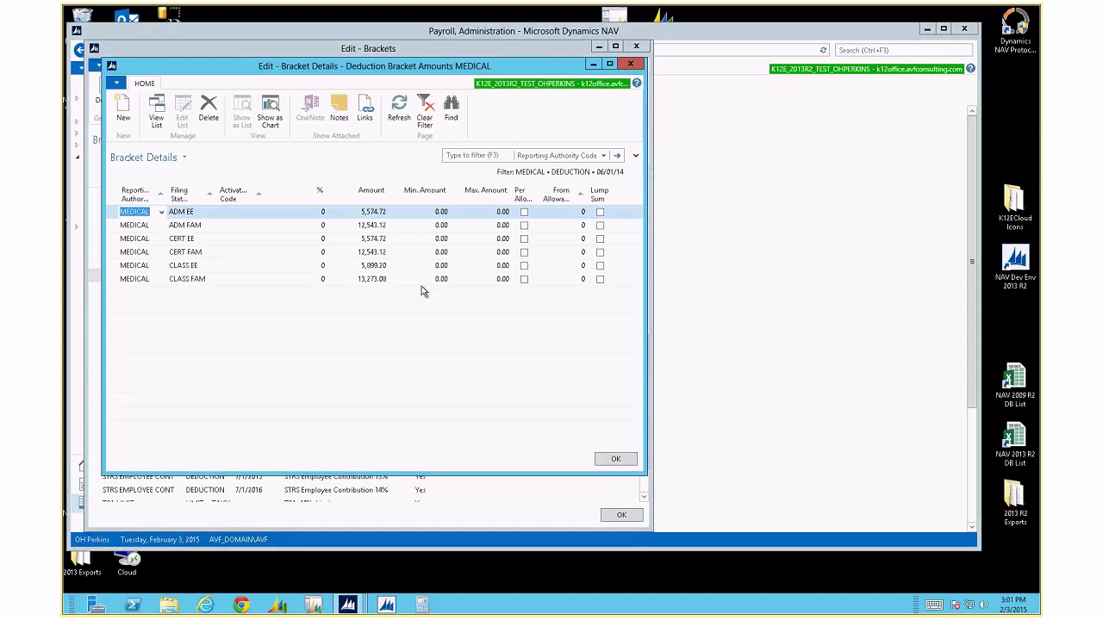
{"action": "key", "text": "Escape"}
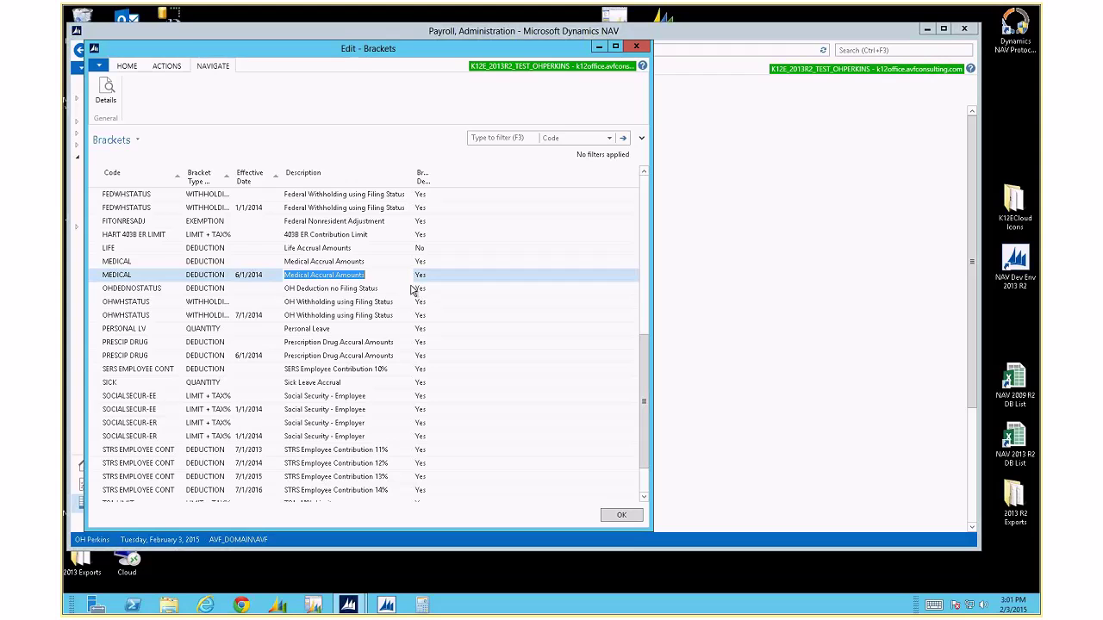
{"action": "key", "text": "Escape"}
Open the Payroll Journal from the Payroll Processing area of the Payroll department.
{"action": "left_click", "coordinate": [250, 49]}
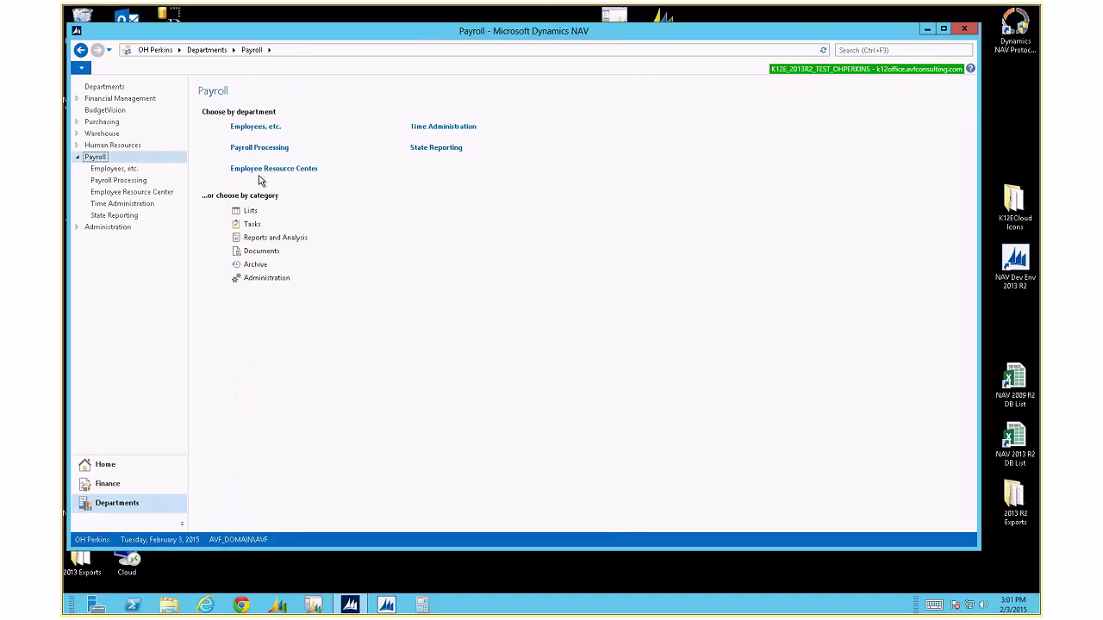
{"action": "left_click", "coordinate": [257, 150]}
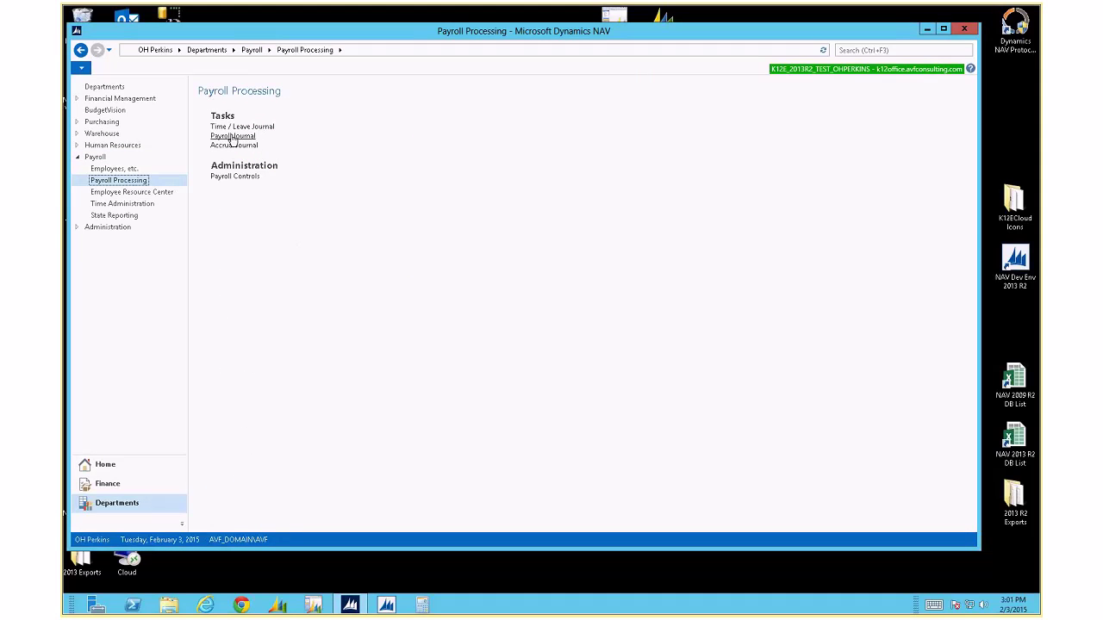
{"action": "left_click", "coordinate": [230, 136]}
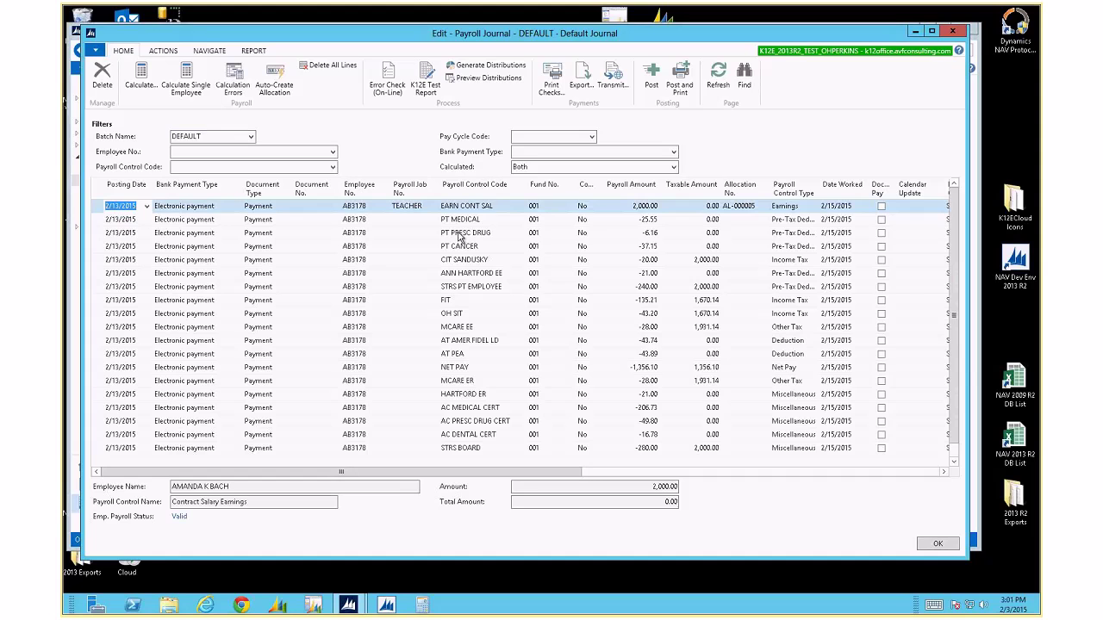
Open the calculation method steps of the PT MEDICAL payroll control from its payroll journal line.
{"action": "left_click", "coordinate": [501, 218]}
{"action": "left_click", "coordinate": [521, 219]}
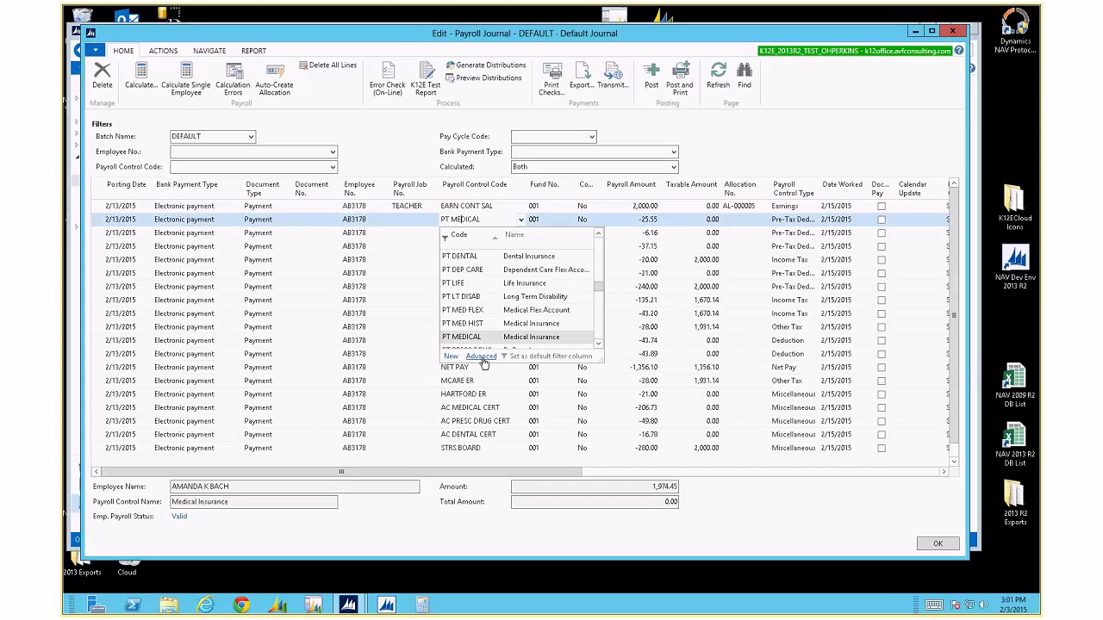
{"action": "left_click", "coordinate": [482, 360]}
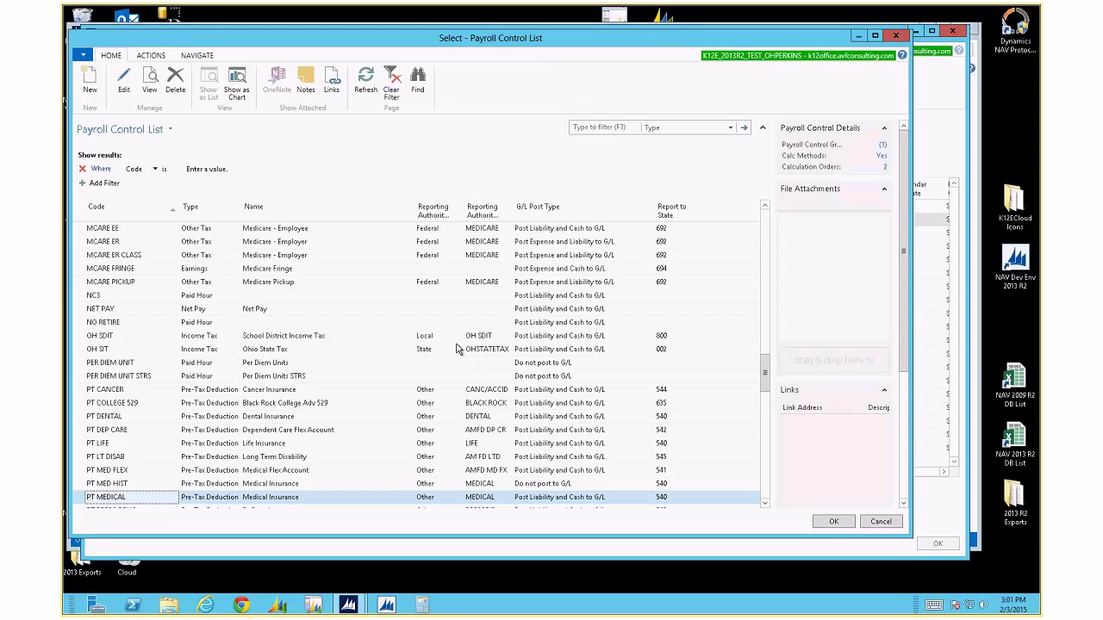
{"action": "left_click", "coordinate": [195, 57]}
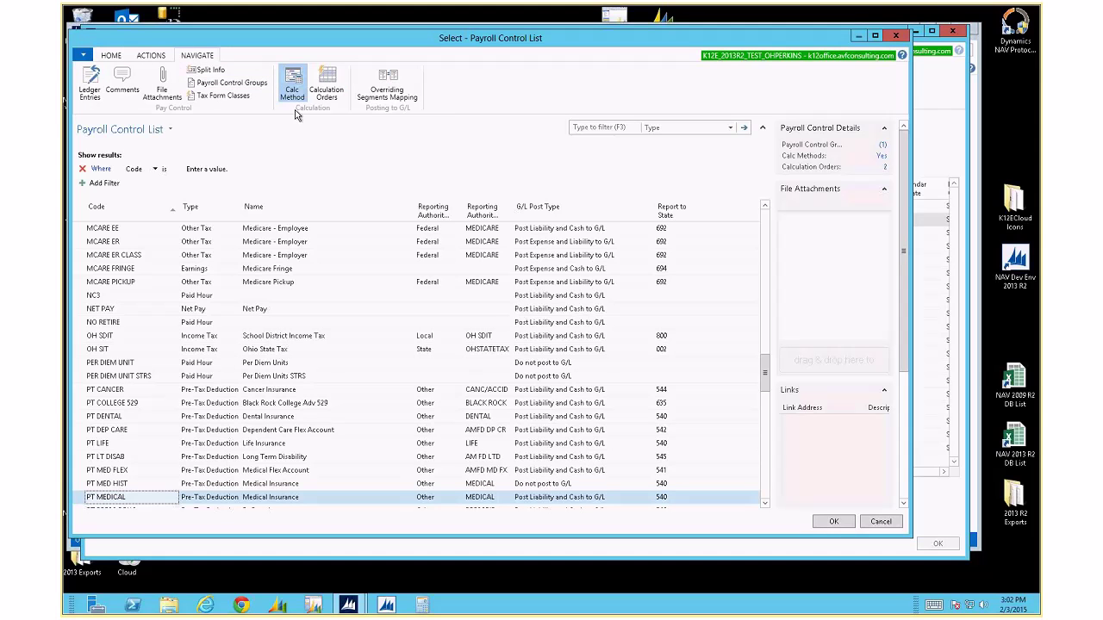
{"action": "left_click", "coordinate": [294, 105]}
{"action": "left_click", "coordinate": [301, 114]}
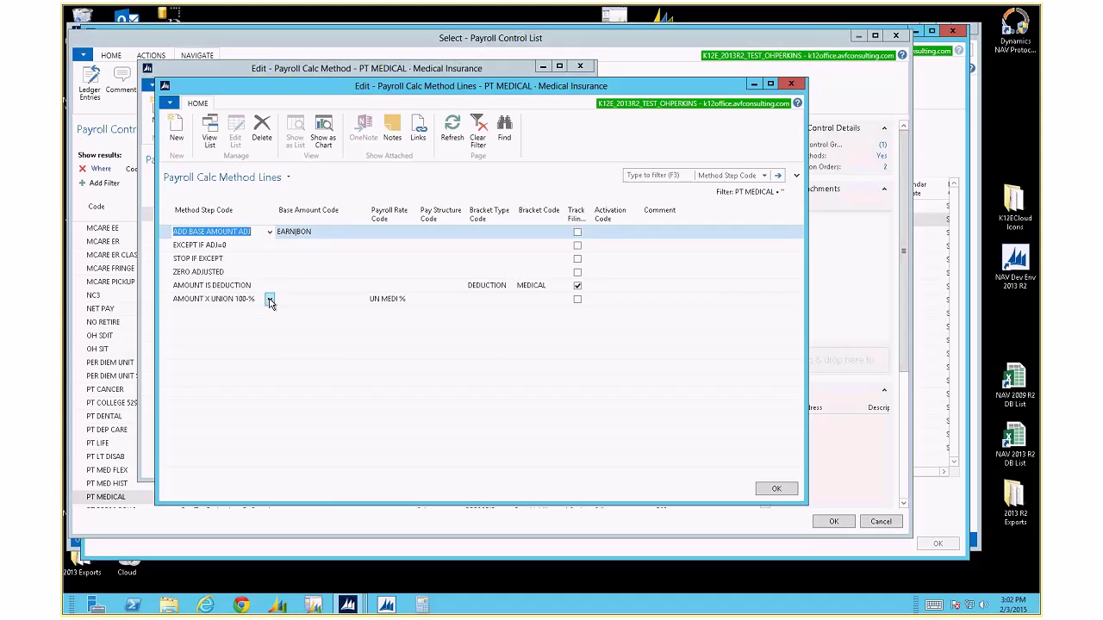
Look up the final step's method code, keep AMOUNT X UNION 100-%, and widen the Payroll Rate Code column.
{"action": "left_click", "coordinate": [270, 300]}
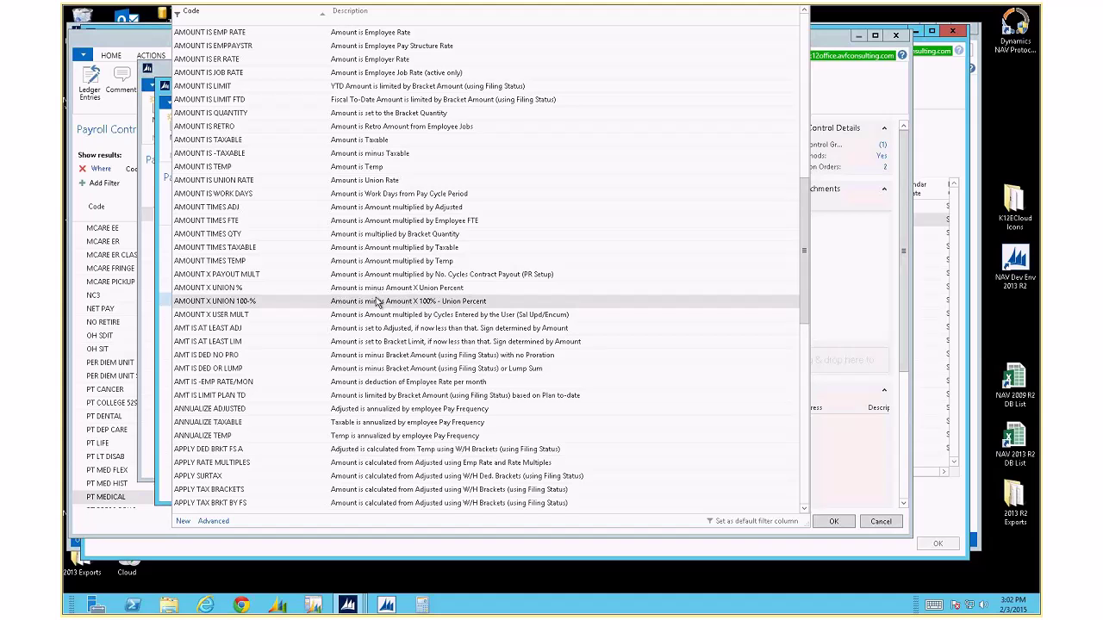
{"action": "double_click", "coordinate": [376, 300]}
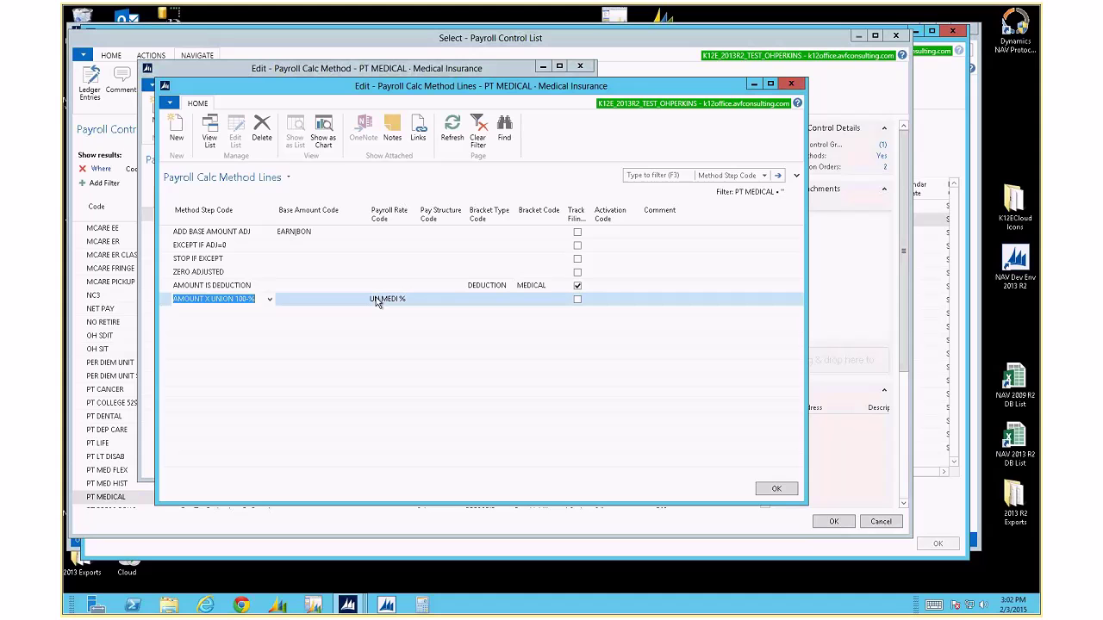
{"action": "left_click_drag", "start_coordinate": [418, 213], "coordinate": [442, 214]}
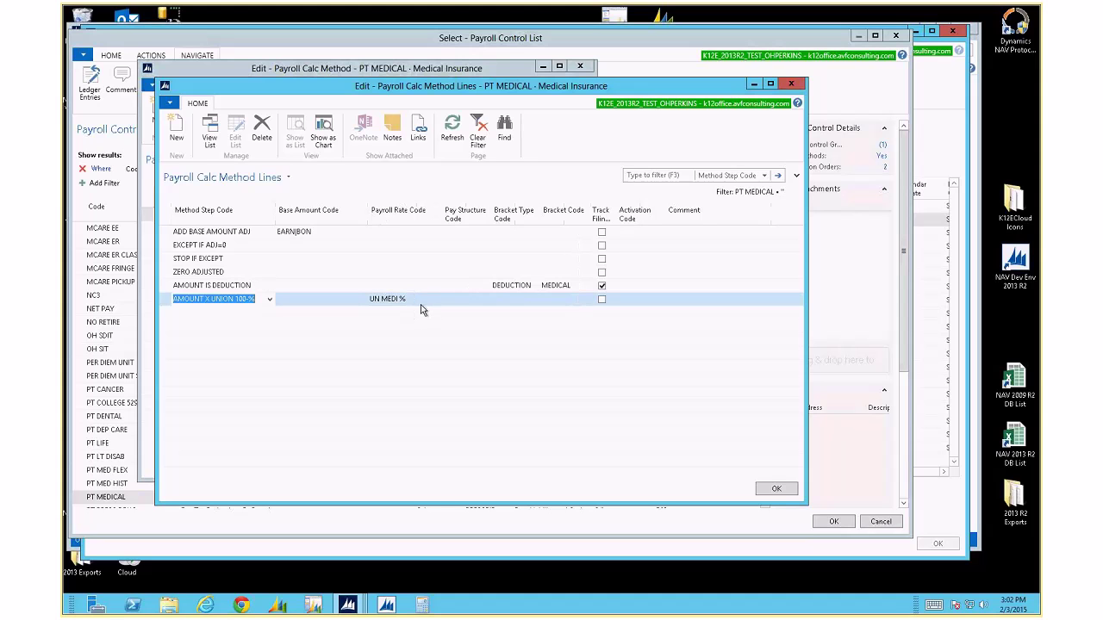
Look up the final step's payroll rate code, keep UN MEDI %, and return to the payroll journal.
{"action": "left_click", "coordinate": [426, 299]}
{"action": "left_click", "coordinate": [435, 298]}
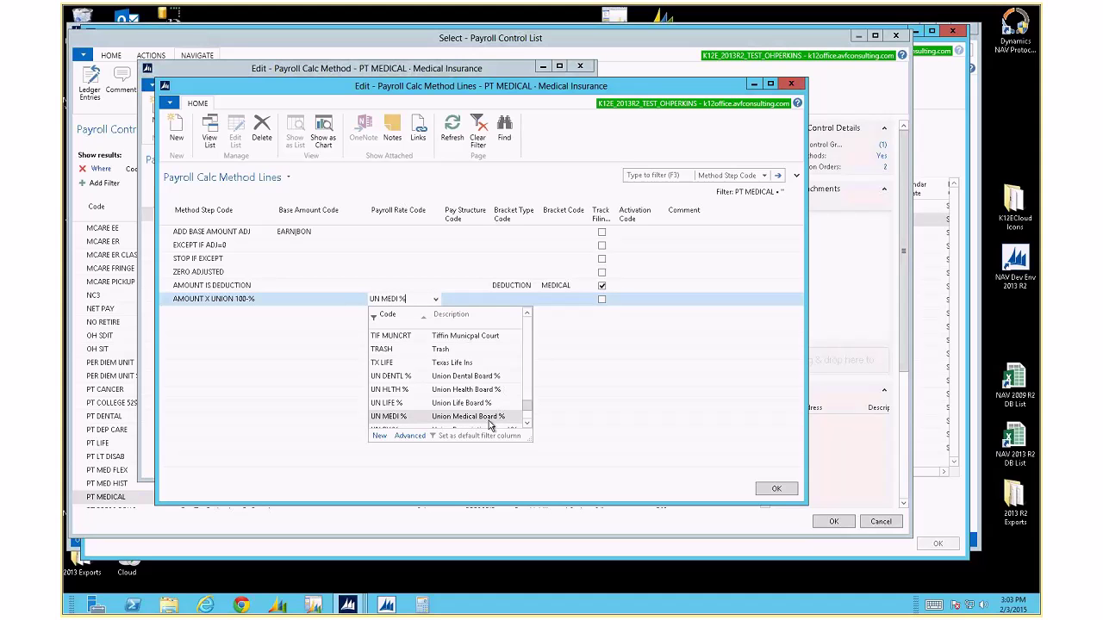
{"action": "left_click", "coordinate": [488, 419]}
{"action": "key", "text": "Escape"}
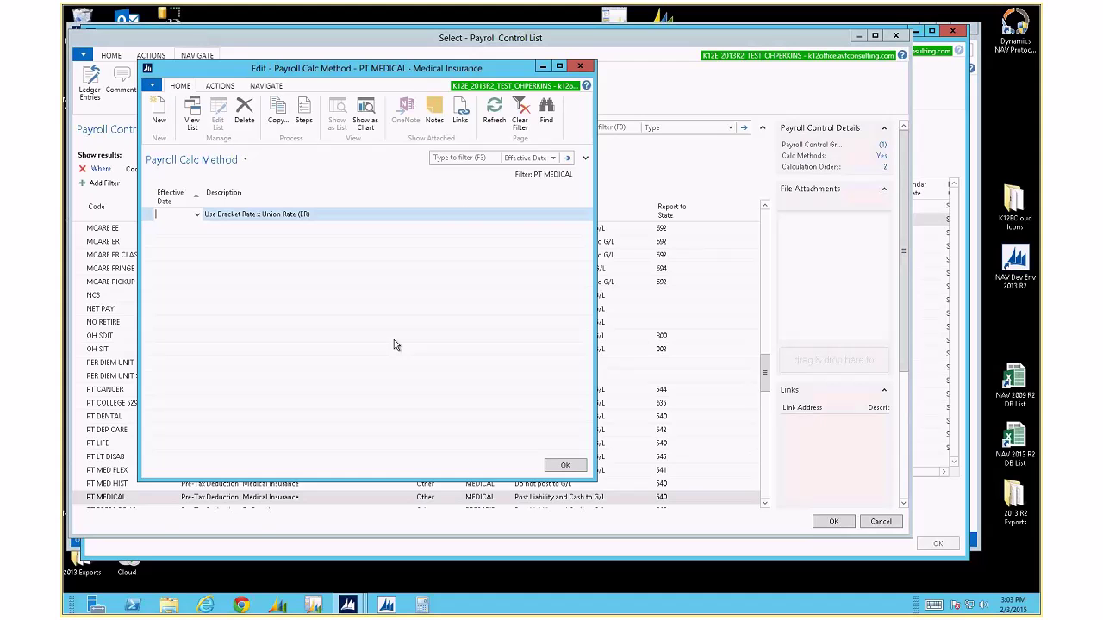
{"action": "key", "text": "Escape"}
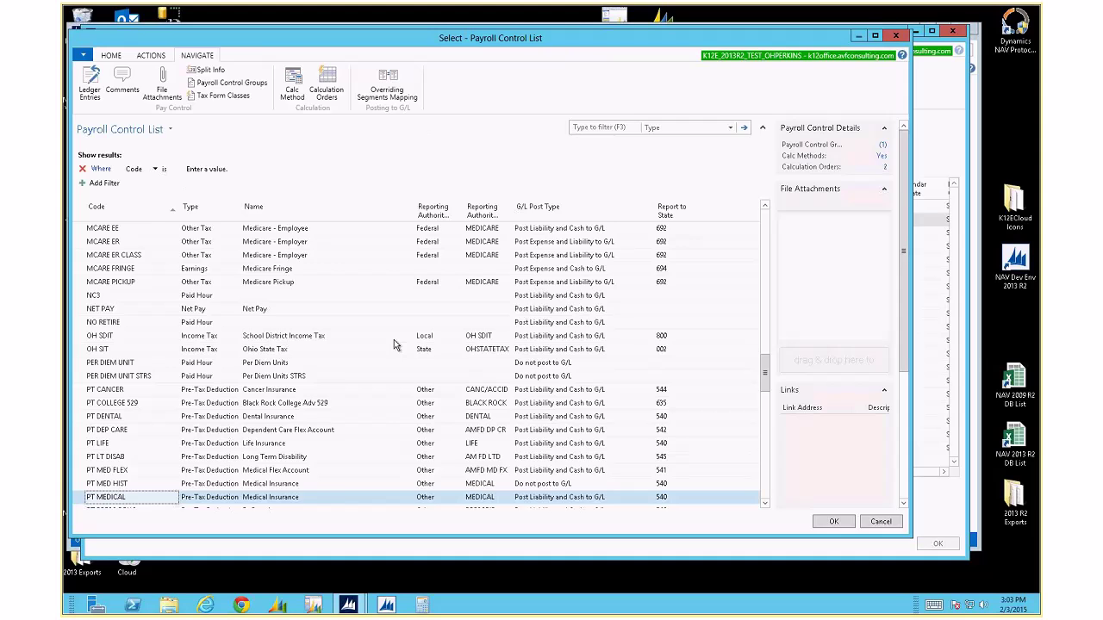
{"action": "key", "text": "Escape"}
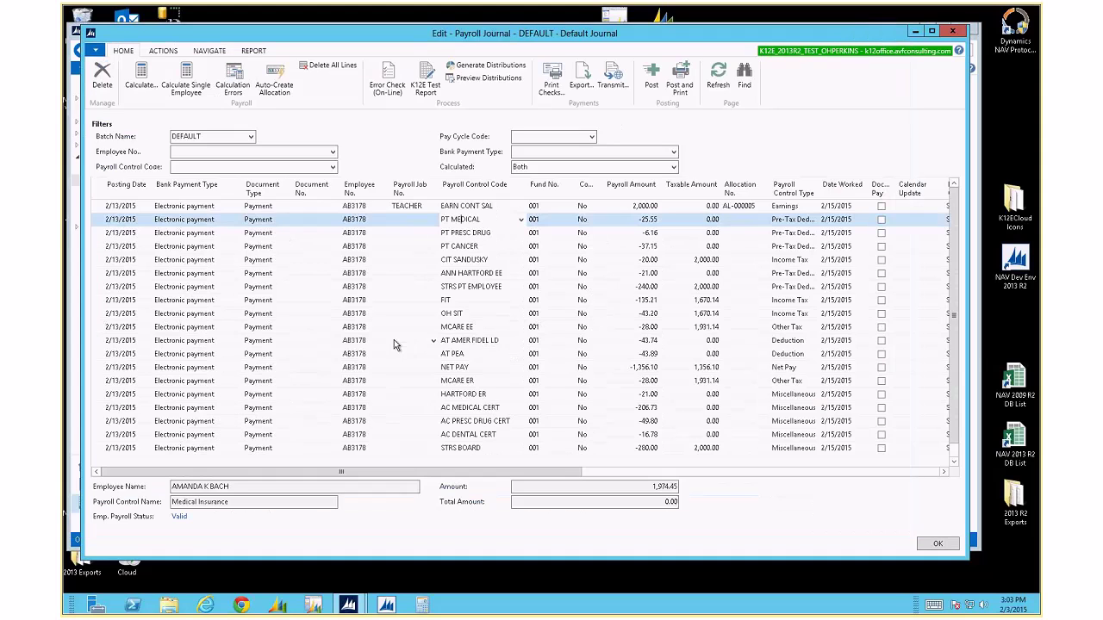
Open the employee card for the PT MEDICAL journal line and show its Administration details.
{"action": "left_click", "coordinate": [209, 51]}
{"action": "left_click", "coordinate": [305, 76]}
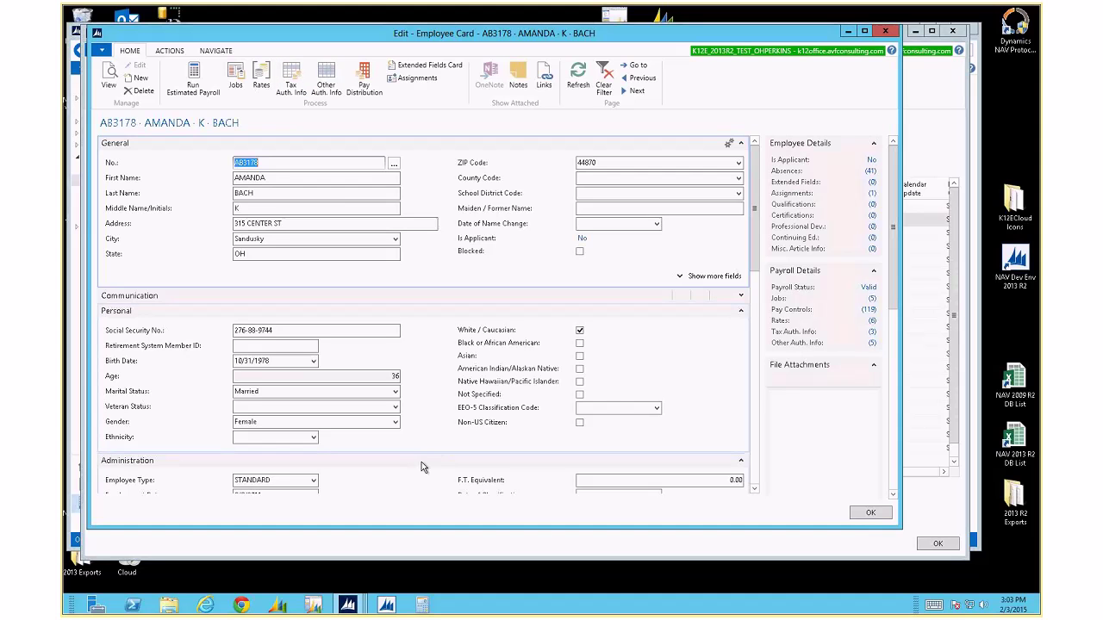
{"action": "scroll", "coordinate": [419, 466], "scroll_direction": "down", "scroll_amount": 5}
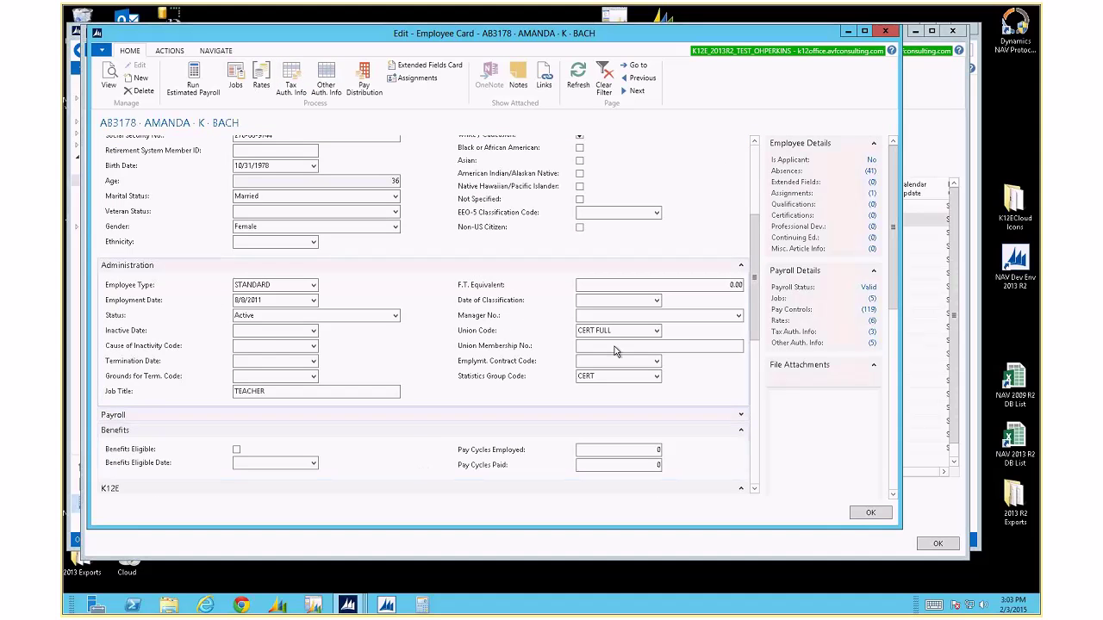
View the rates of the employee's CERT FULL union without changing the union code, and return to the payroll journal.
{"action": "left_click", "coordinate": [657, 332]}
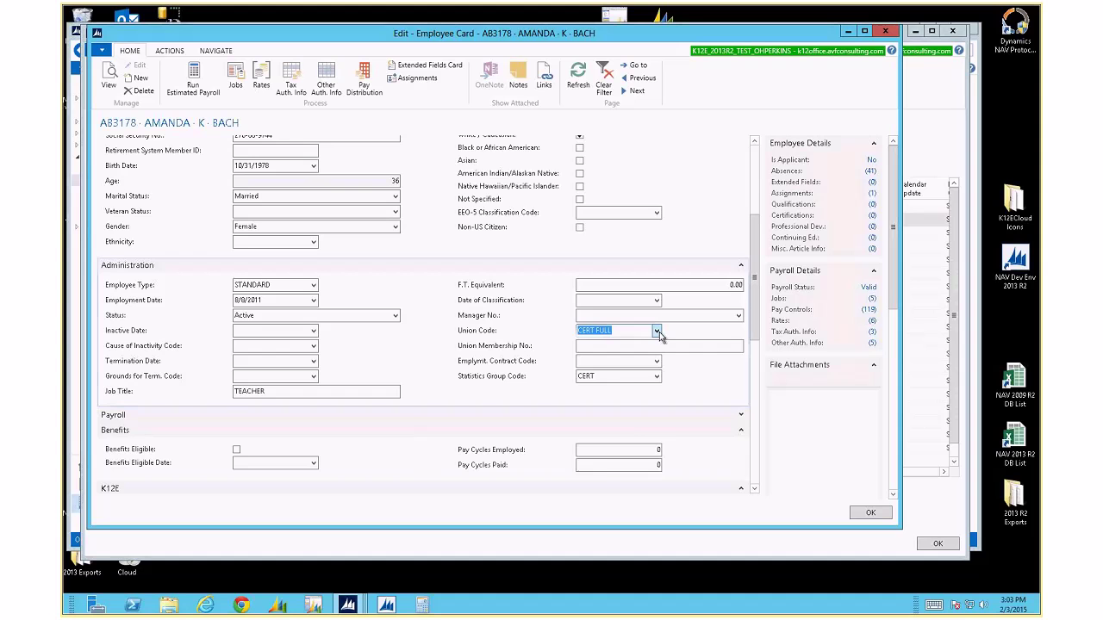
{"action": "left_click", "coordinate": [657, 332]}
{"action": "left_click", "coordinate": [618, 470]}
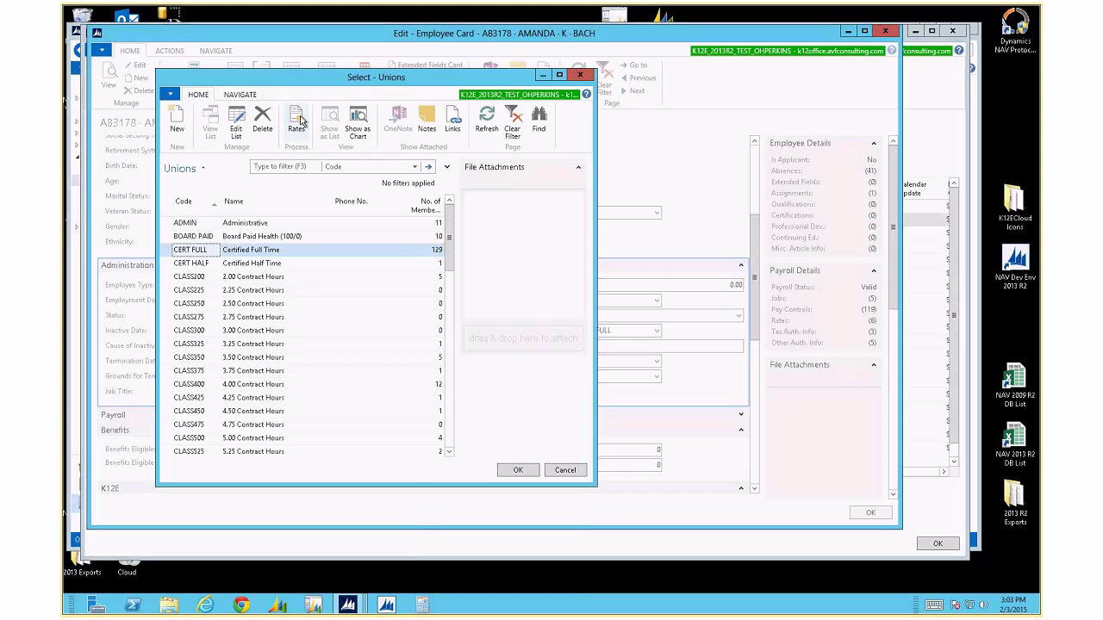
{"action": "left_click", "coordinate": [297, 121]}
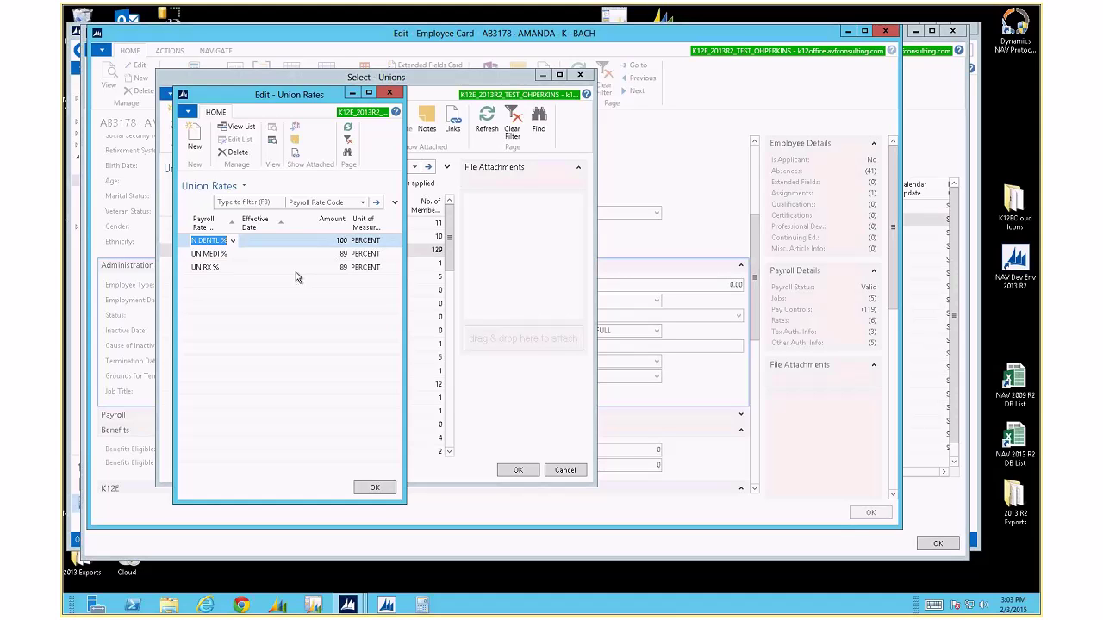
{"action": "key", "text": "Escape"}
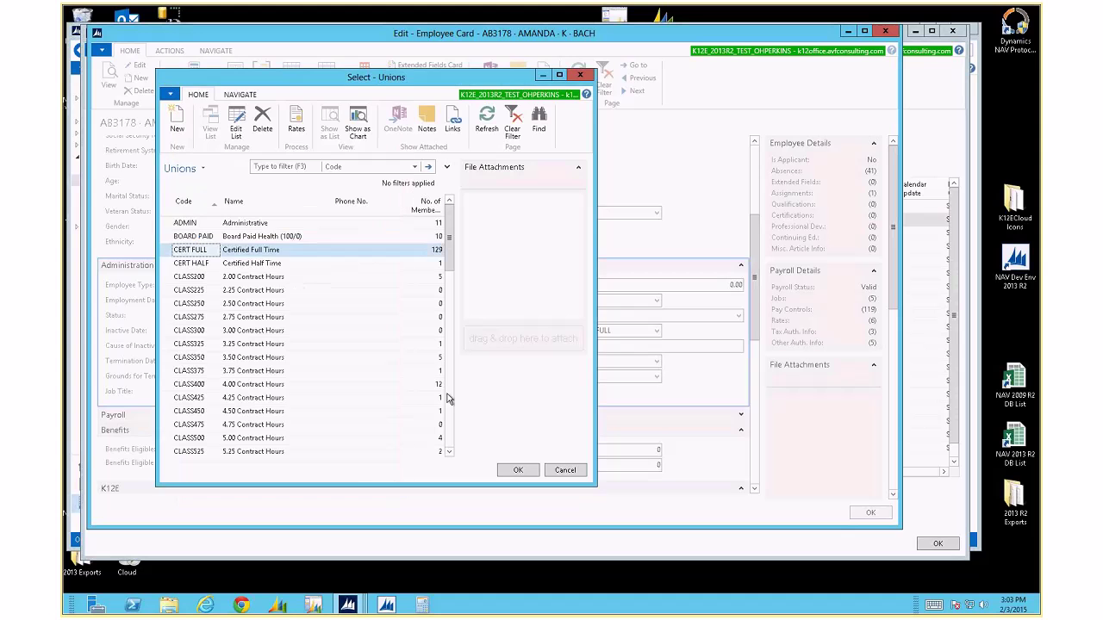
{"action": "left_click", "coordinate": [565, 470]}
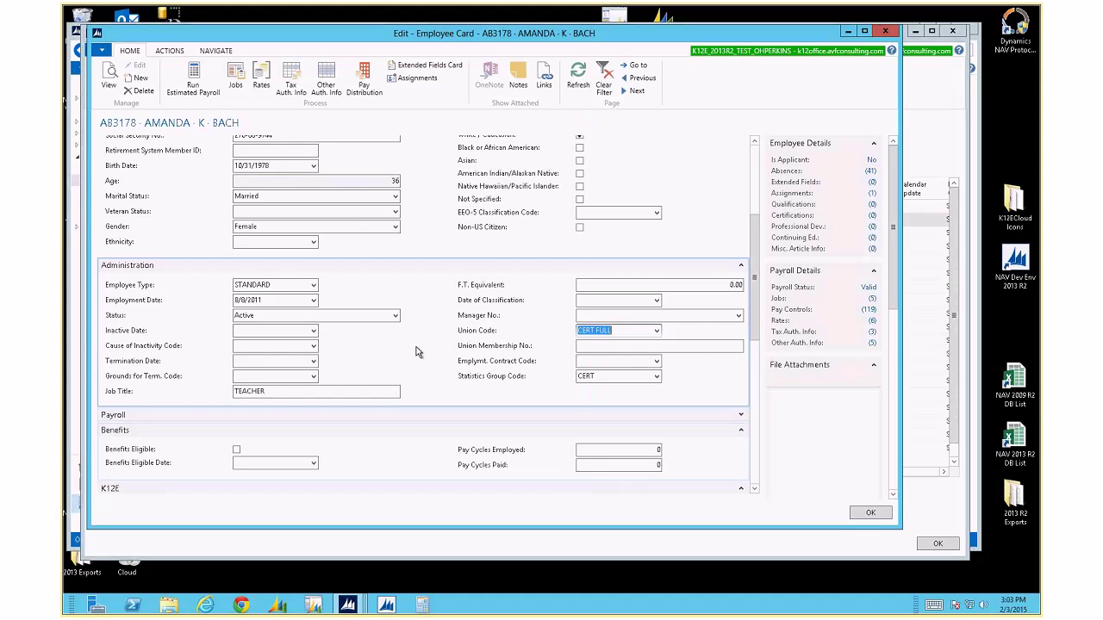
{"action": "key", "text": "Escape"}
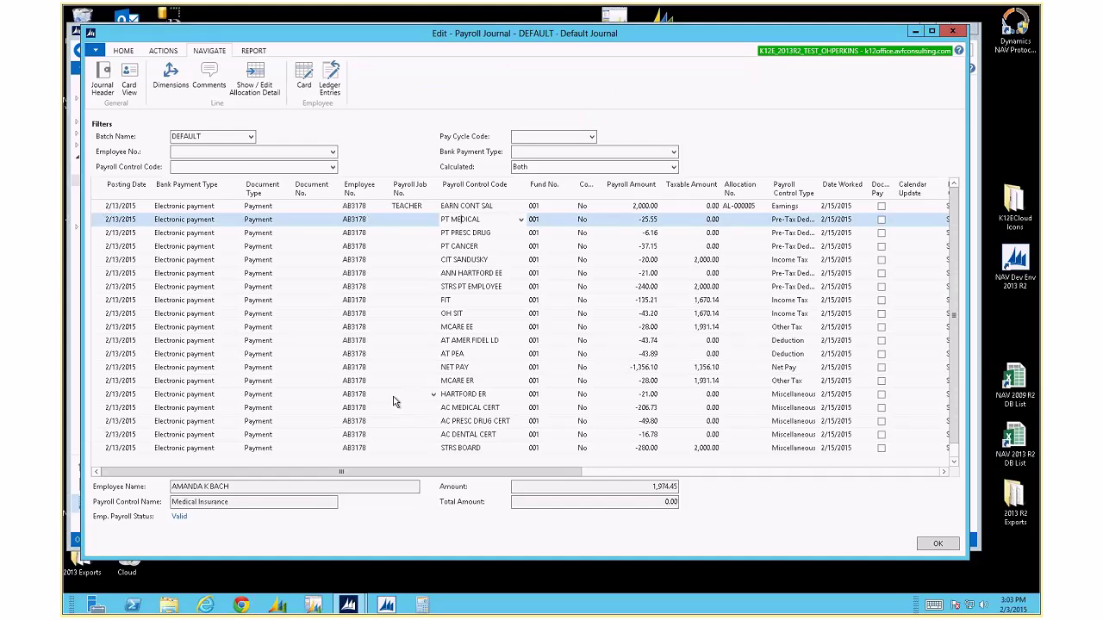
Switch to Calculator and run a calculation on 232.28 with 0.11, then clear it.
{"action": "key", "text": "XF86Calculator"}
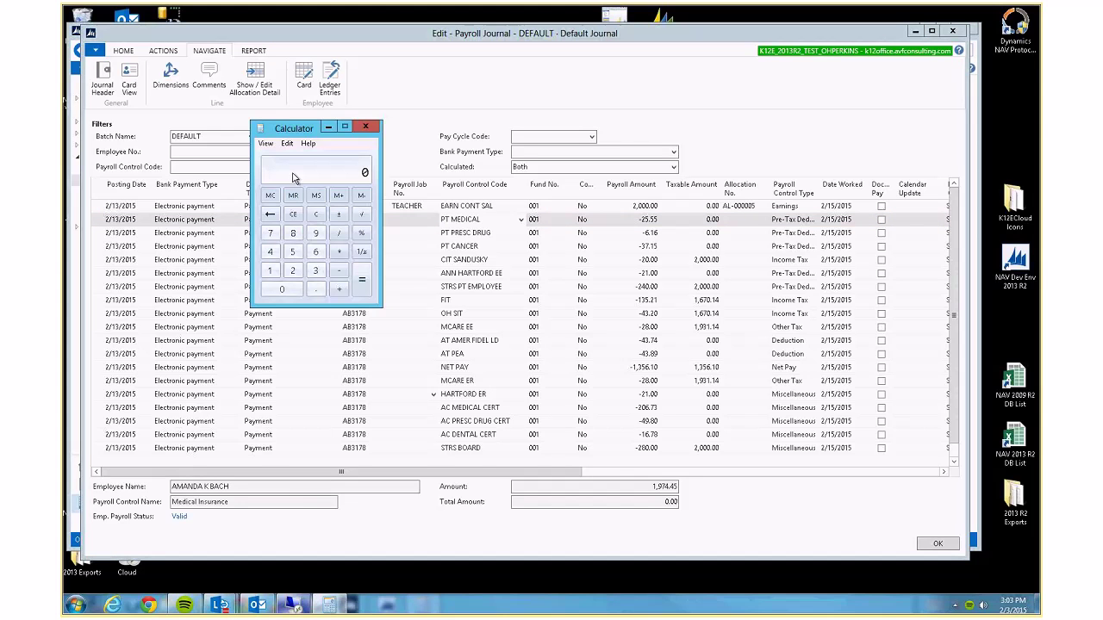
{"action": "type", "text": "232"}
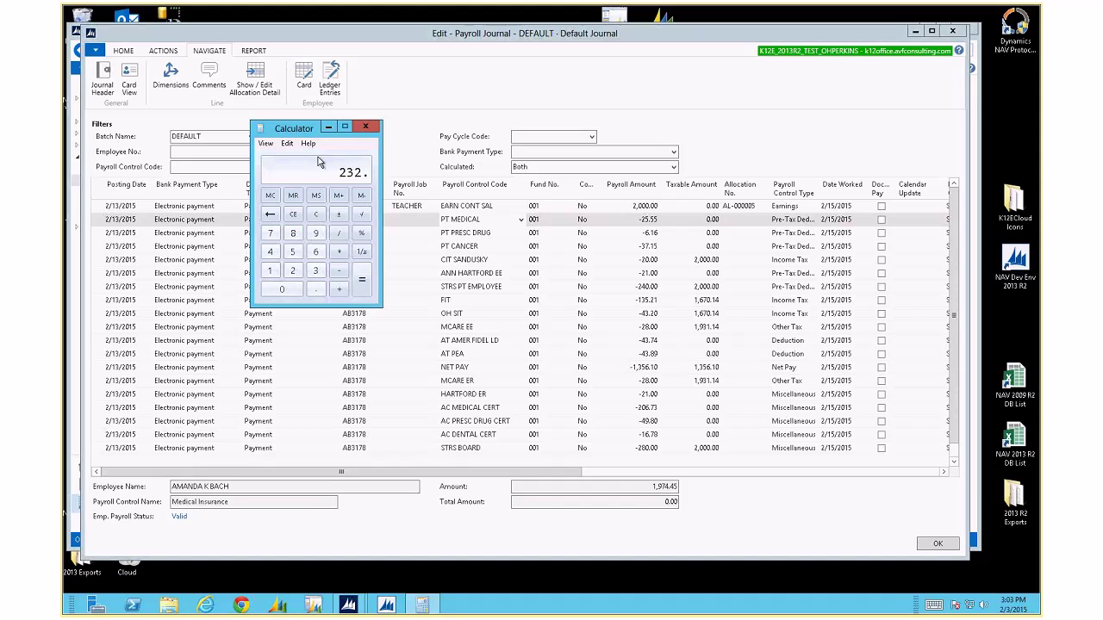
{"action": "type", "text": ".28+0"}
{"action": "type", "text": ".11"}
{"action": "key", "text": "Return"}
{"action": "key", "text": "Escape"}
Multiply 232.28 by 0.89 in the calculator and switch back to the payroll journal in Dynamics NAV.
{"action": "type", "text": "232"}
{"action": "type", "text": ".28"}
{"action": "type", "text": "*.89"}
{"action": "key", "text": "Return"}
{"action": "key", "text": "alt+Tab"}
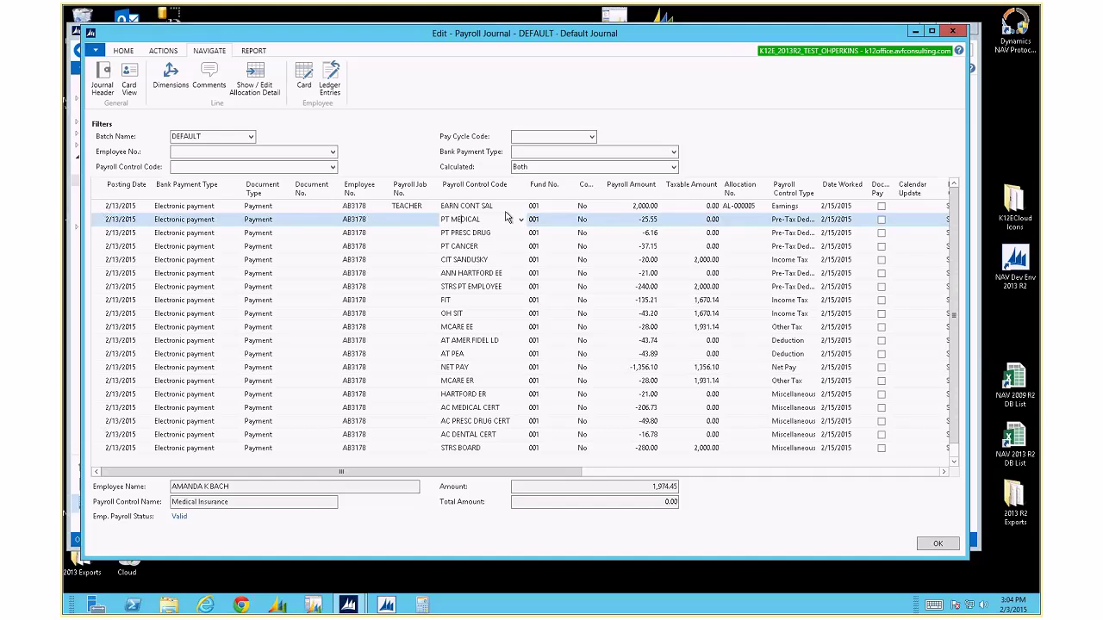
Recalculate the single employee with calculation trace enabled for PT MEDICAL, and review the resulting trace lines.
{"action": "left_click", "coordinate": [435, 220]}
{"action": "key", "text": "ctrl+c"}
{"action": "left_click", "coordinate": [159, 53]}
{"action": "left_click", "coordinate": [229, 78]}
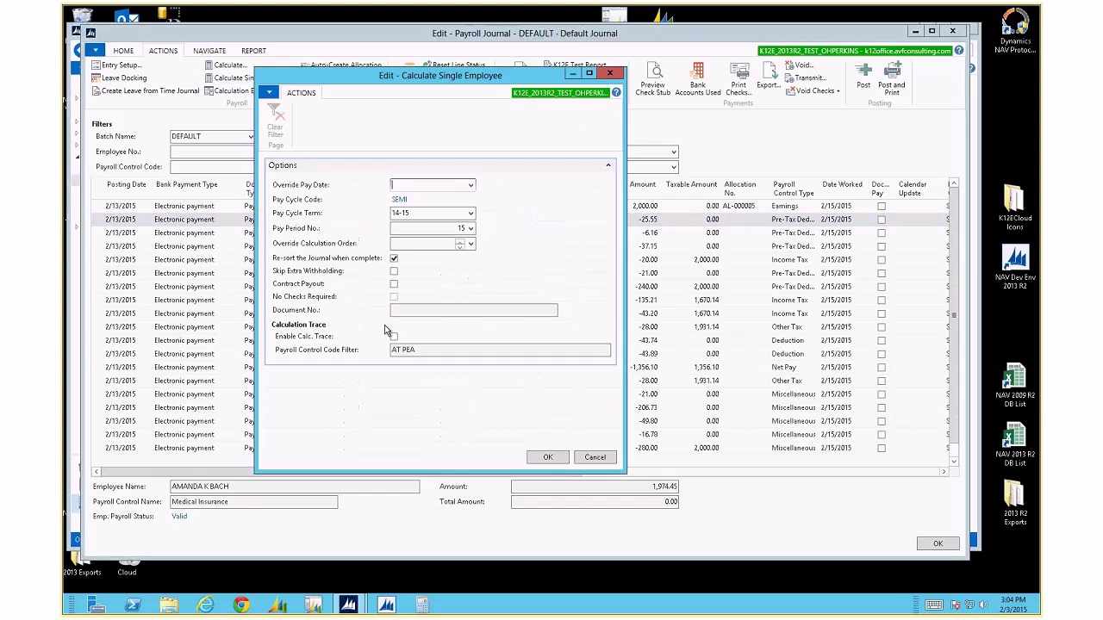
{"action": "left_click", "coordinate": [430, 348]}
{"action": "key", "text": "ctrl+v"}
{"action": "left_click", "coordinate": [556, 459]}
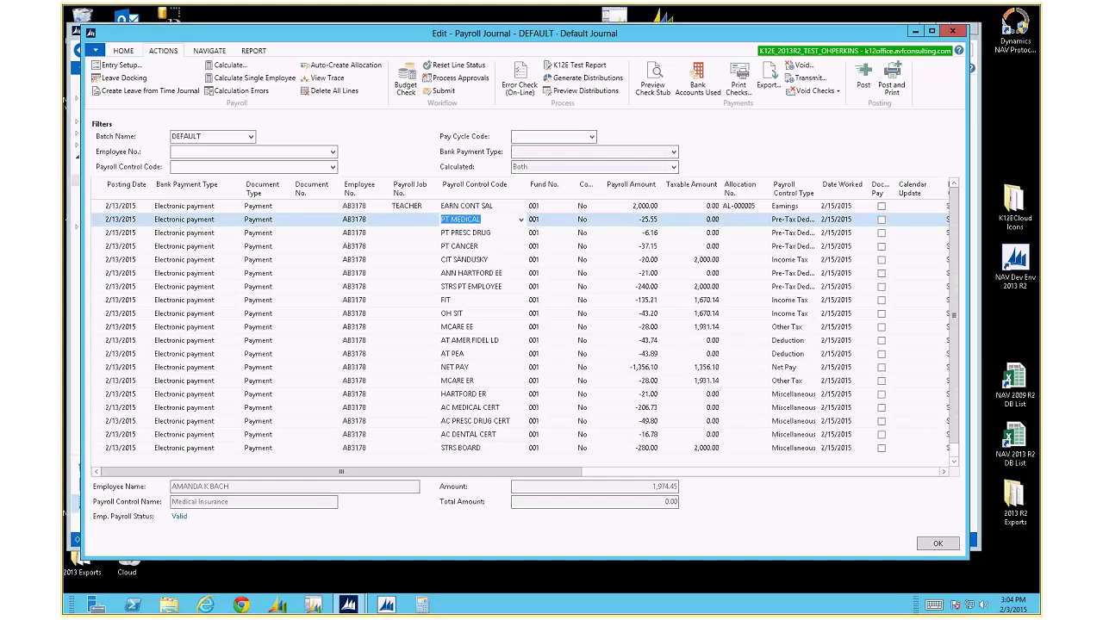
{"action": "left_click", "coordinate": [322, 79]}
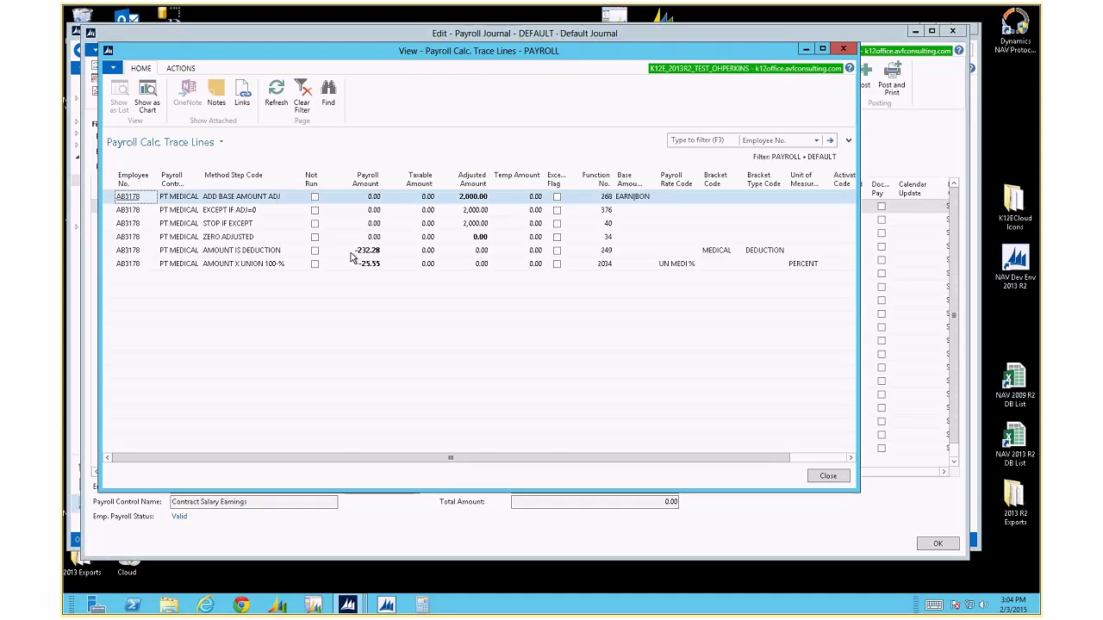
{"action": "key", "text": "Escape"}
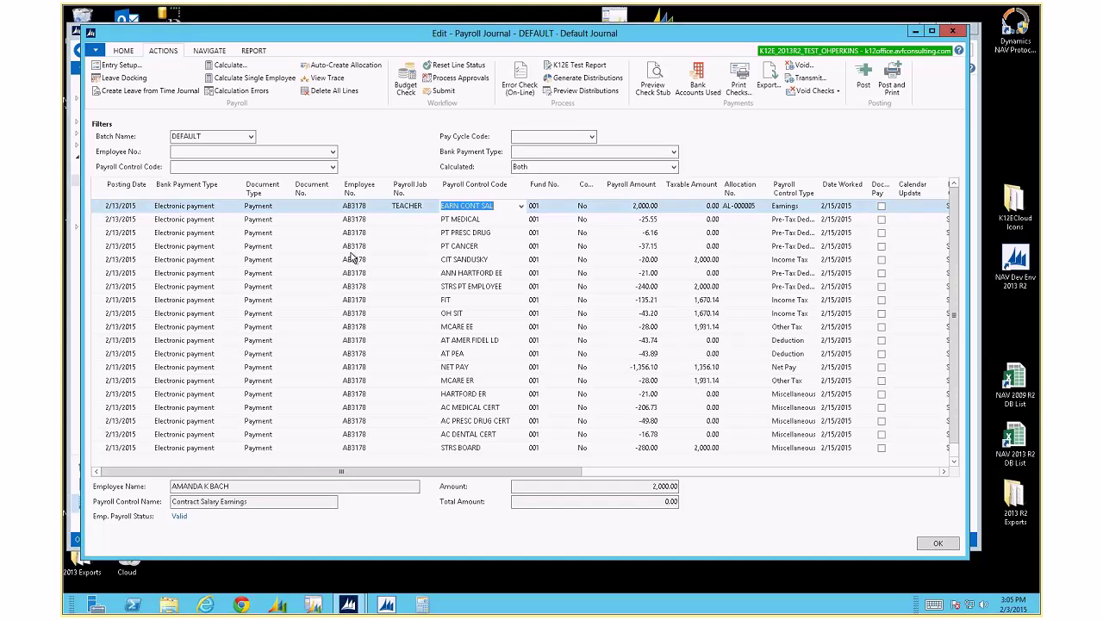
Look up PT MEDICAL in the payroll control list, review its calculation method steps and Track Filing Status setting, and return to the payroll journal.
{"action": "left_click", "coordinate": [471, 219]}
{"action": "left_click", "coordinate": [521, 221]}
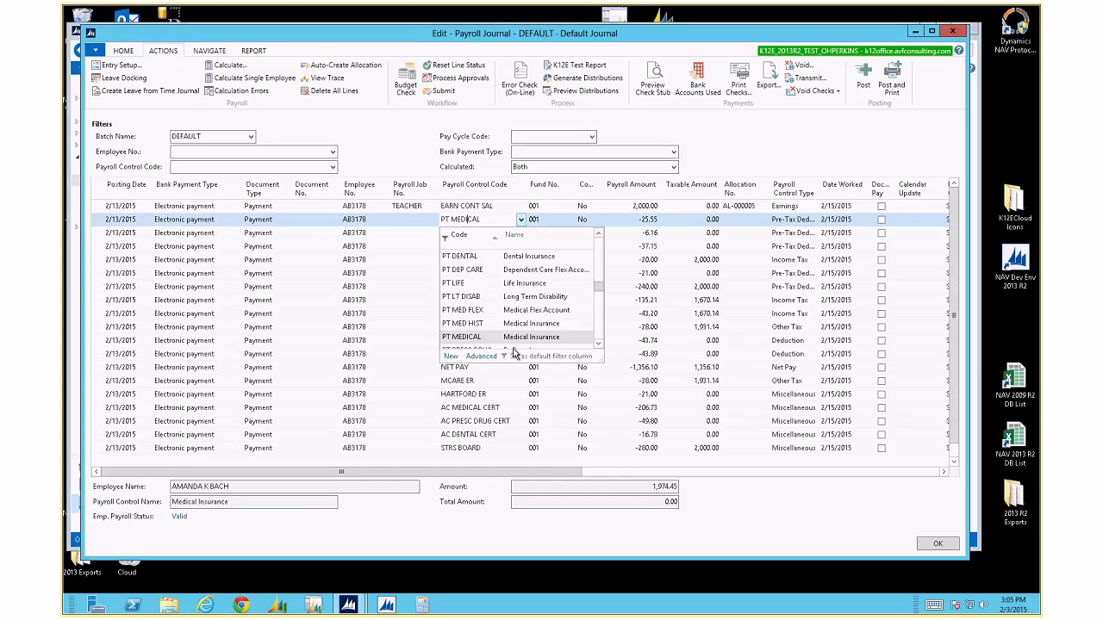
{"action": "left_click", "coordinate": [486, 360]}
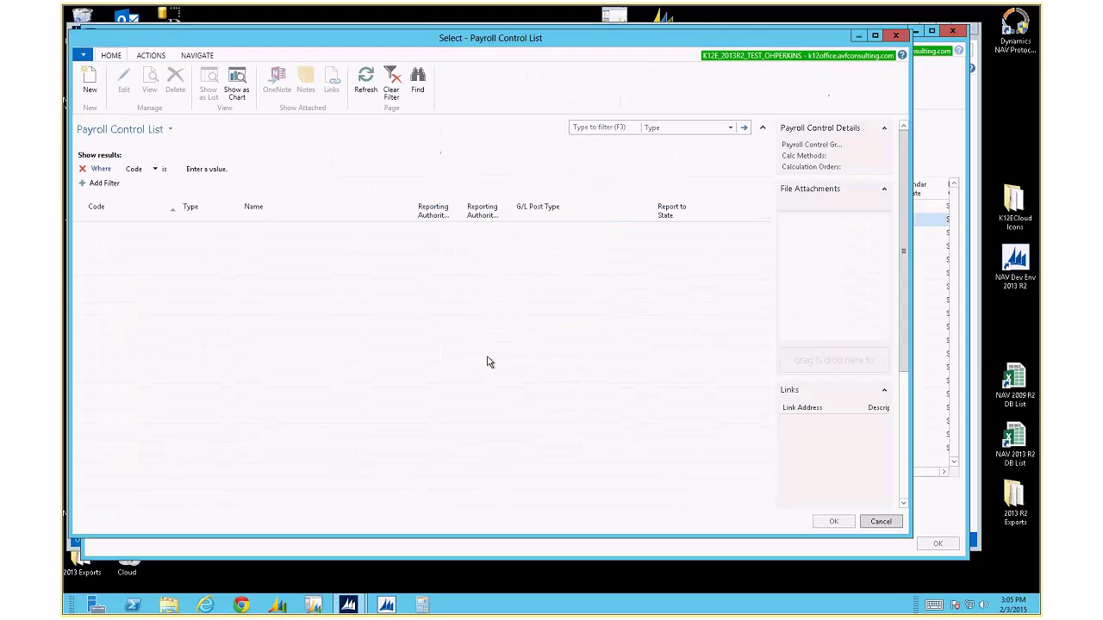
{"action": "left_click", "coordinate": [197, 55]}
{"action": "left_click", "coordinate": [293, 86]}
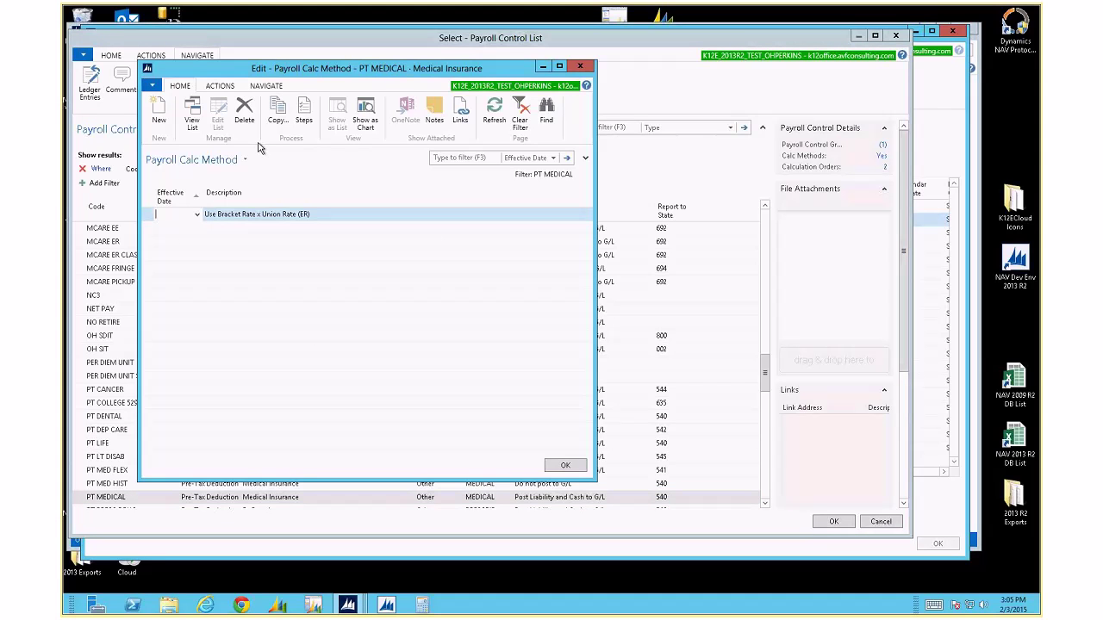
{"action": "left_click", "coordinate": [303, 112]}
{"action": "left_click_drag", "start_coordinate": [619, 218], "coordinate": [645, 218]}
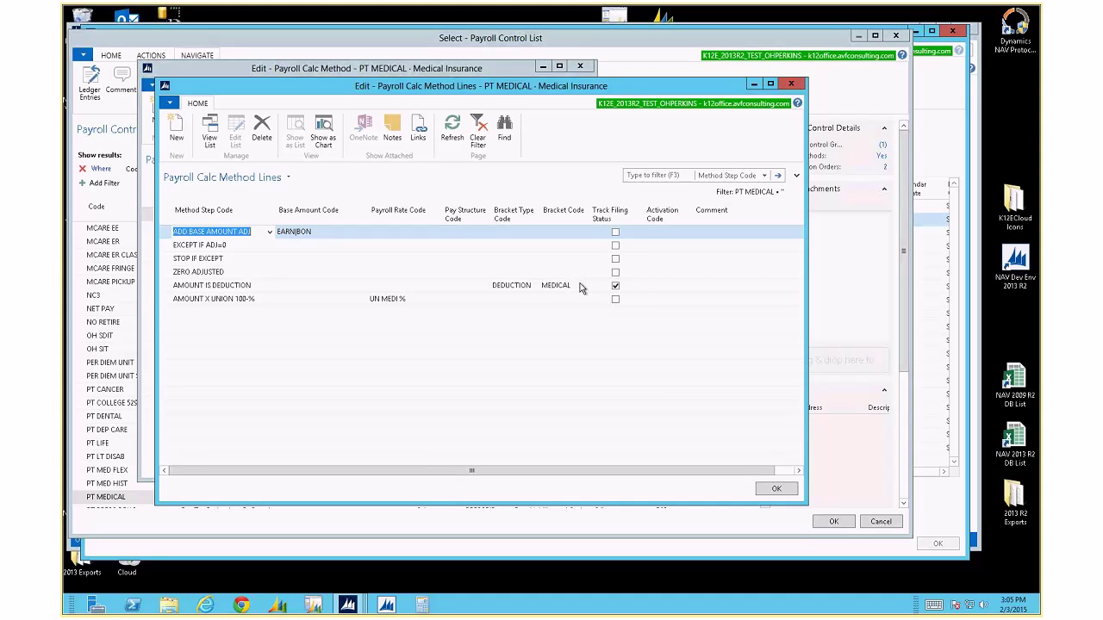
{"action": "mouse_move", "coordinate": [583, 291]}
{"action": "key", "text": "Escape"}
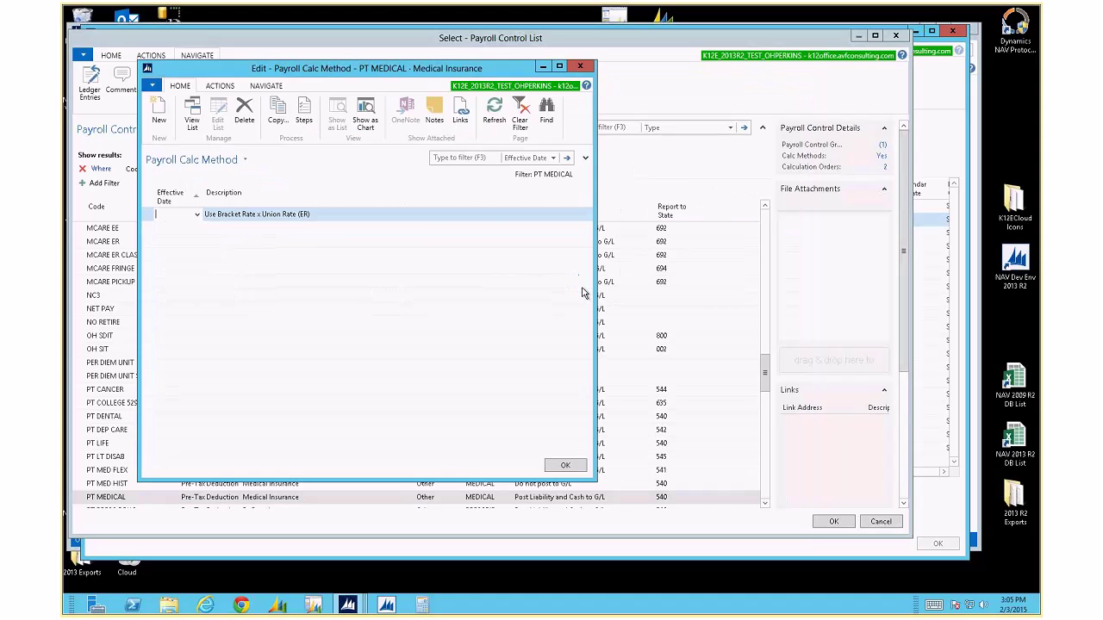
{"action": "key", "text": "Escape"}
{"action": "key", "text": "Escape"}
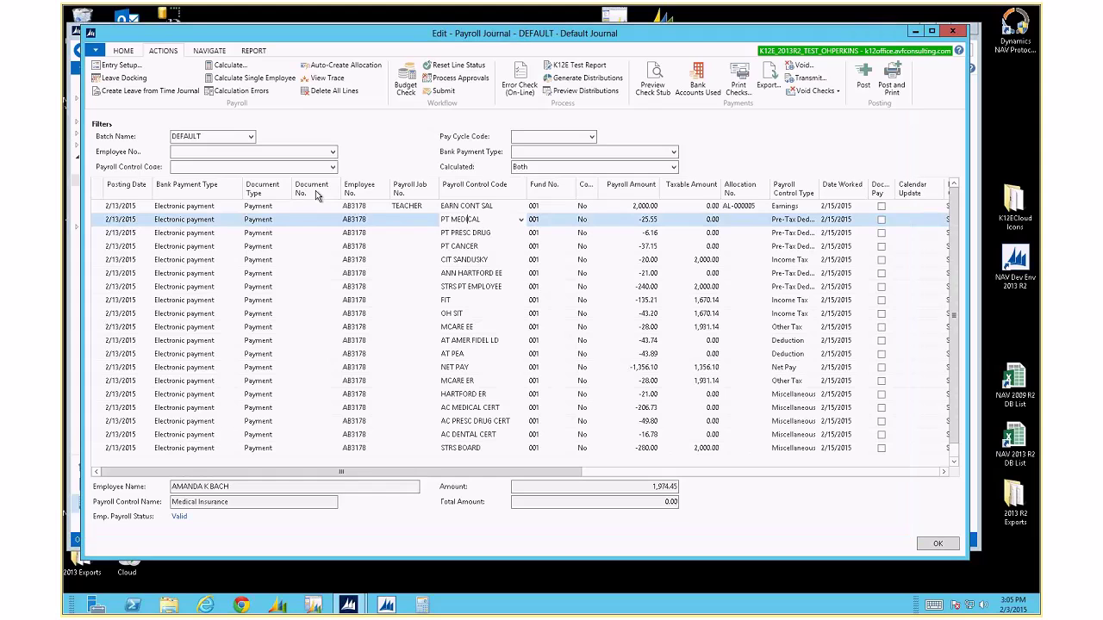
Add the Filing Status Code column to the payroll journal list.
{"action": "right_click", "coordinate": [316, 195]}
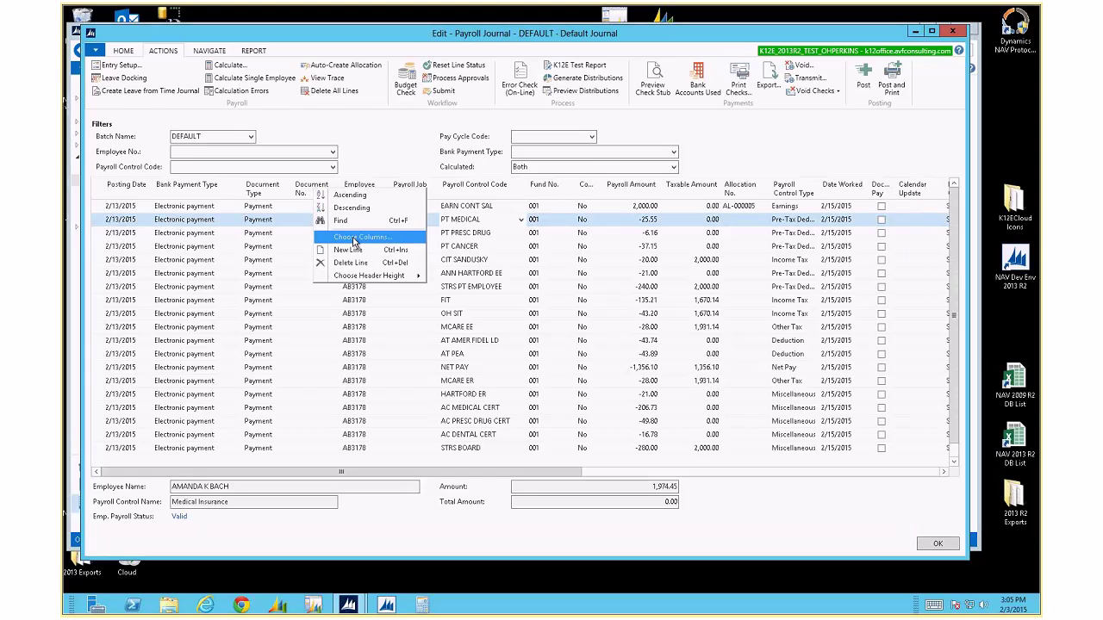
{"action": "left_click", "coordinate": [353, 238]}
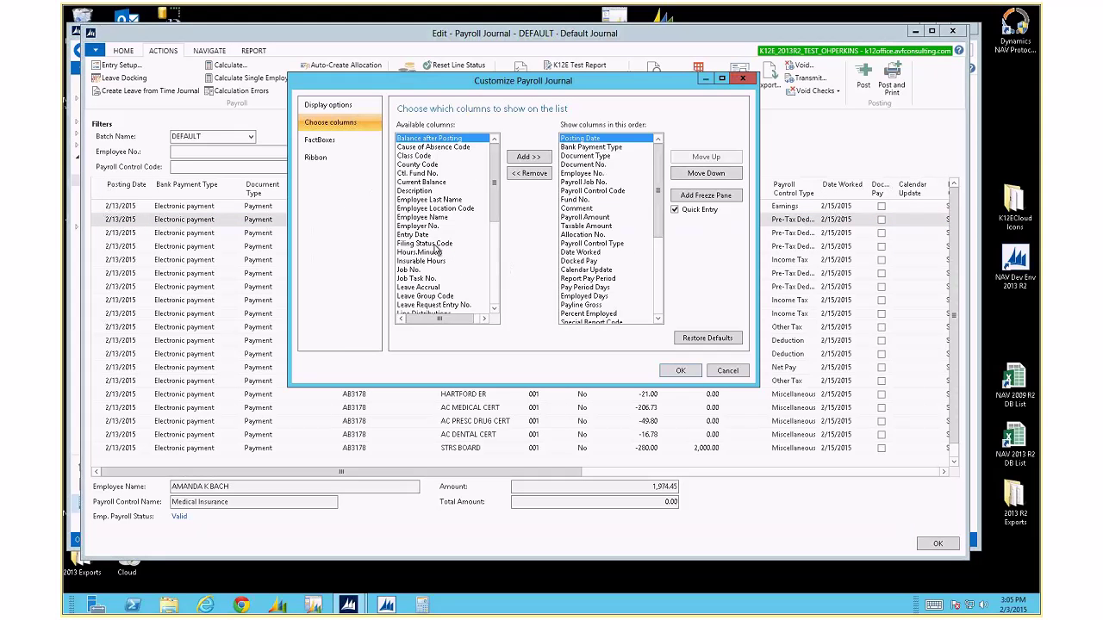
{"action": "left_click", "coordinate": [436, 245]}
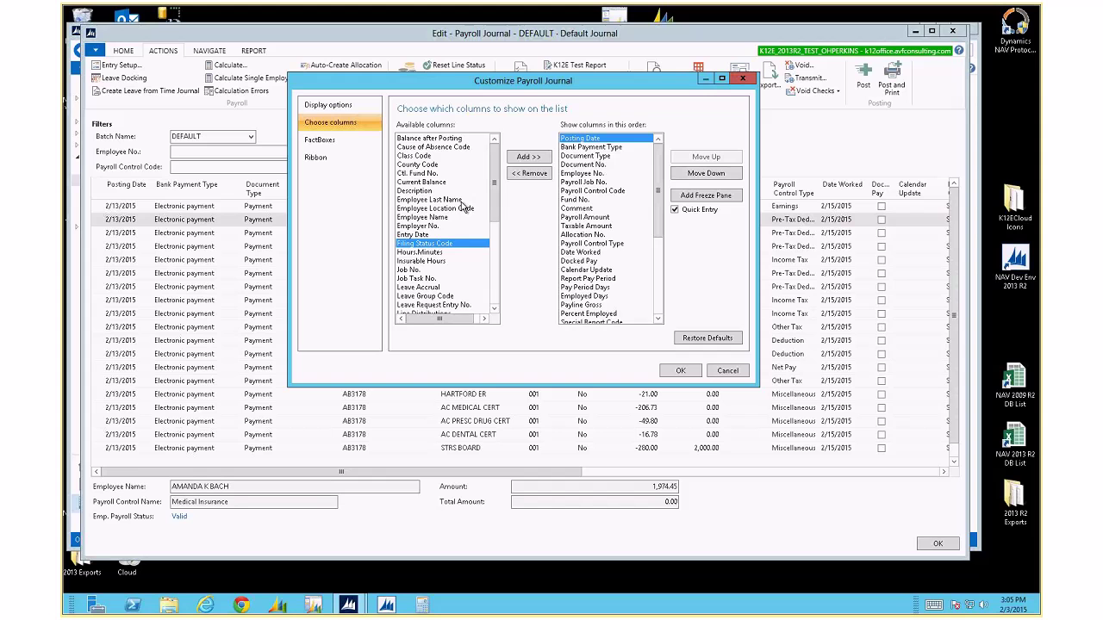
{"action": "left_click", "coordinate": [677, 371]}
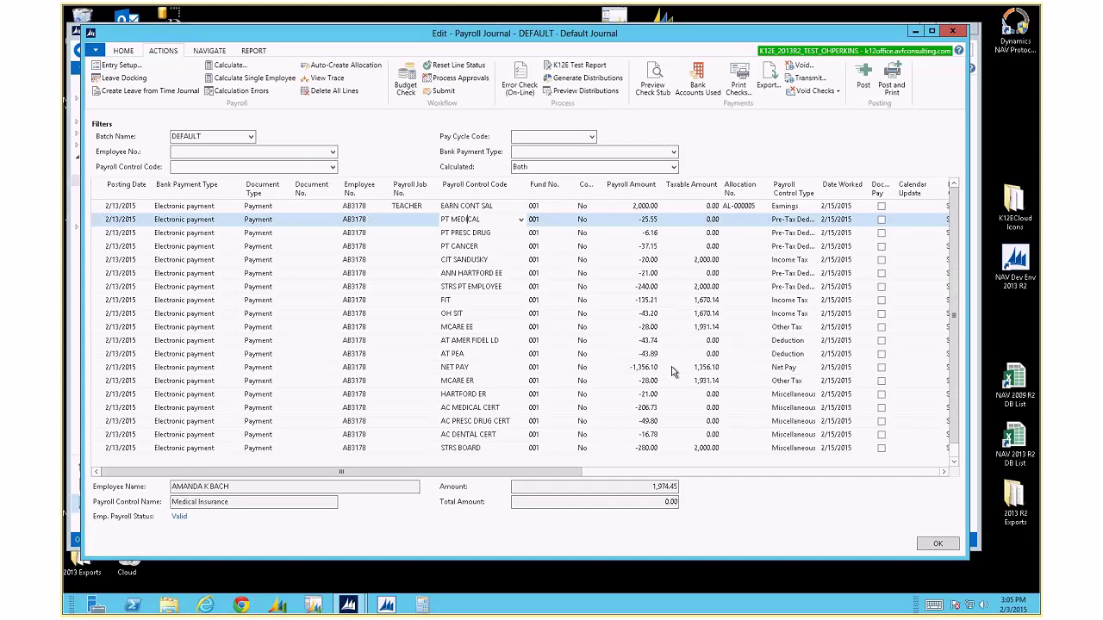
Examine the Filing Status Code of each payroll journal line, and return to the PT MEDICAL line's payroll control code.
{"action": "left_click", "coordinate": [486, 233]}
{"action": "left_click", "coordinate": [504, 220]}
{"action": "key", "text": "End"}
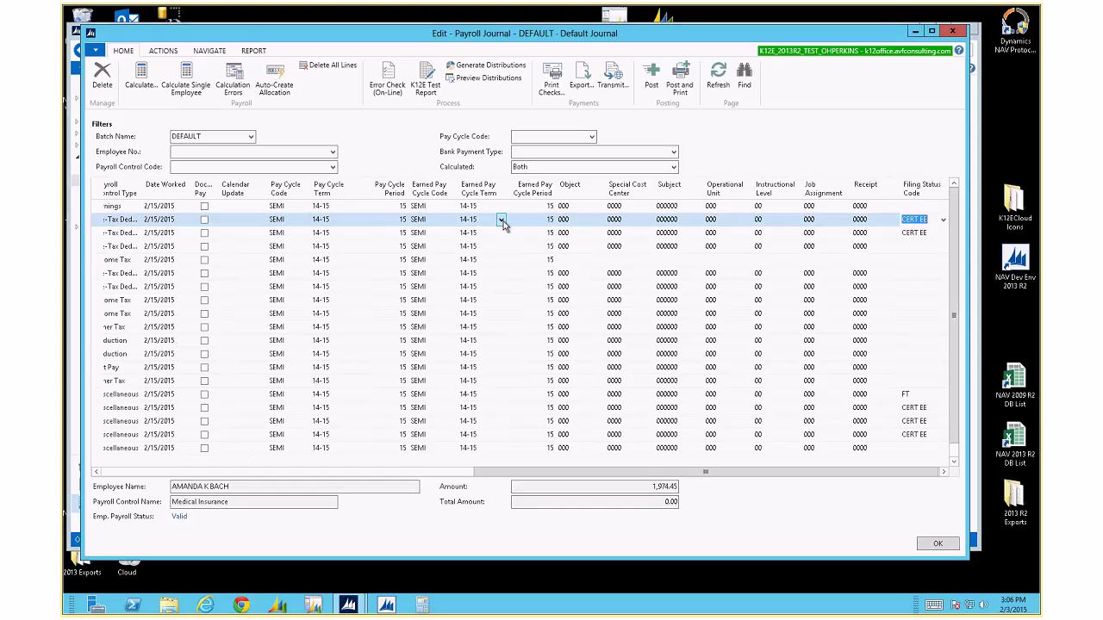
{"action": "key", "text": "Down"}
{"action": "key", "text": "Down"}
{"action": "key", "text": "Down"}
{"action": "key", "text": "Down"}
{"action": "key", "text": "Down"}
{"action": "key", "text": "Down"}
{"action": "key", "text": "Down"}
{"action": "key", "text": "Down"}
{"action": "key", "text": "Down"}
{"action": "key", "text": "Down"}
{"action": "key", "text": "Down"}
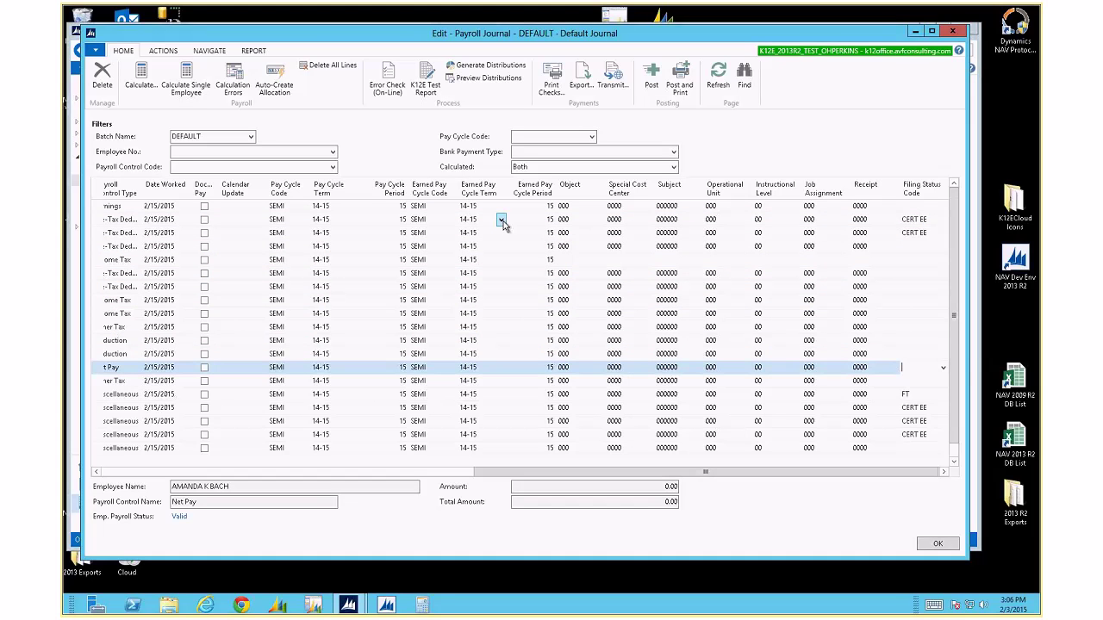
{"action": "key", "text": "Down"}
{"action": "key", "text": "Down"}
{"action": "key", "text": "Down"}
{"action": "key", "text": "Down"}
{"action": "key", "text": "Down"}
{"action": "key", "text": "Down"}
{"action": "key", "text": "Up"}
{"action": "key", "text": "Up"}
{"action": "key", "text": "Up"}
{"action": "key", "text": "Up"}
{"action": "key", "text": "Up"}
{"action": "key", "text": "Up"}
{"action": "key", "text": "Up"}
{"action": "key", "text": "ctrl+Home"}
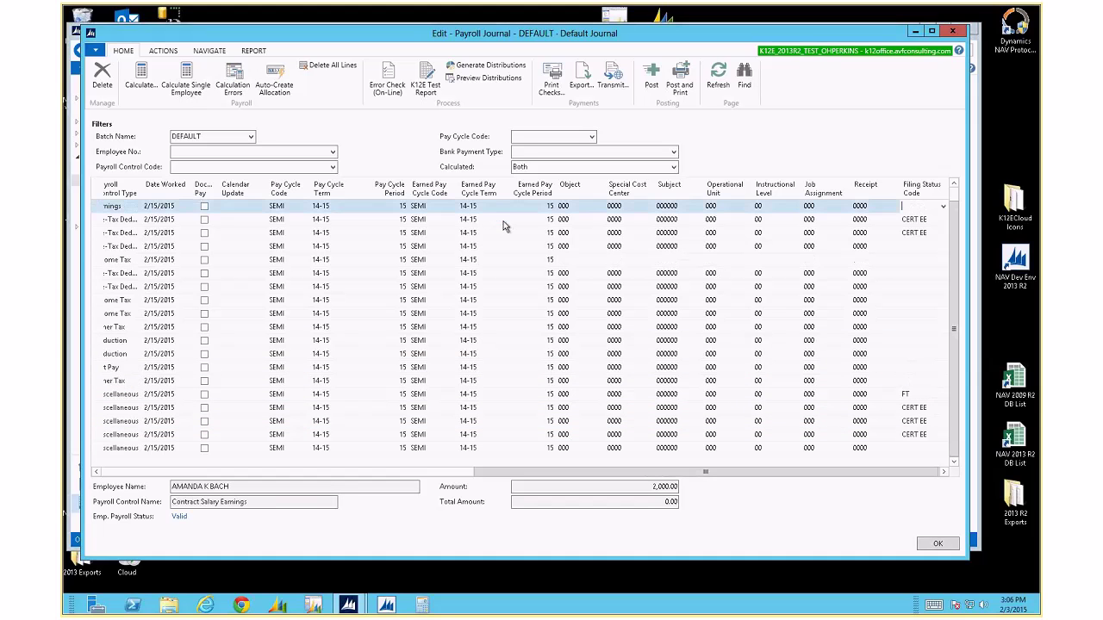
{"action": "key", "text": "Down"}
{"action": "key", "text": "Home"}
{"action": "key", "text": "Tab"}
{"action": "left_click", "coordinate": [503, 221]}
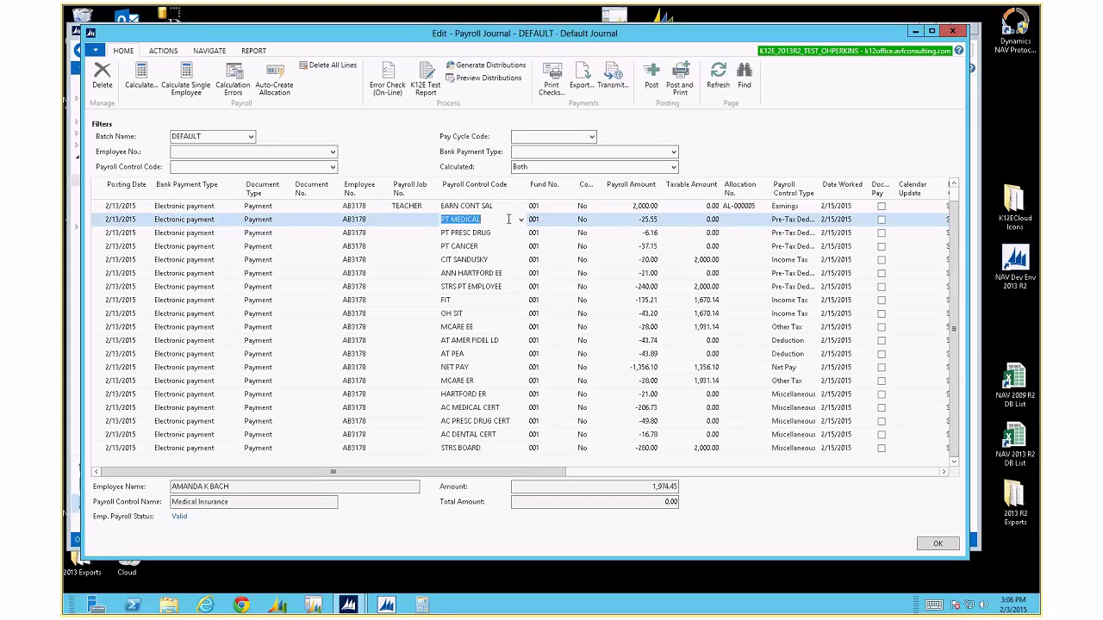
View the calculation method steps of the FIT payroll control, and return to its line in the payroll journal.
{"action": "left_click", "coordinate": [454, 296]}
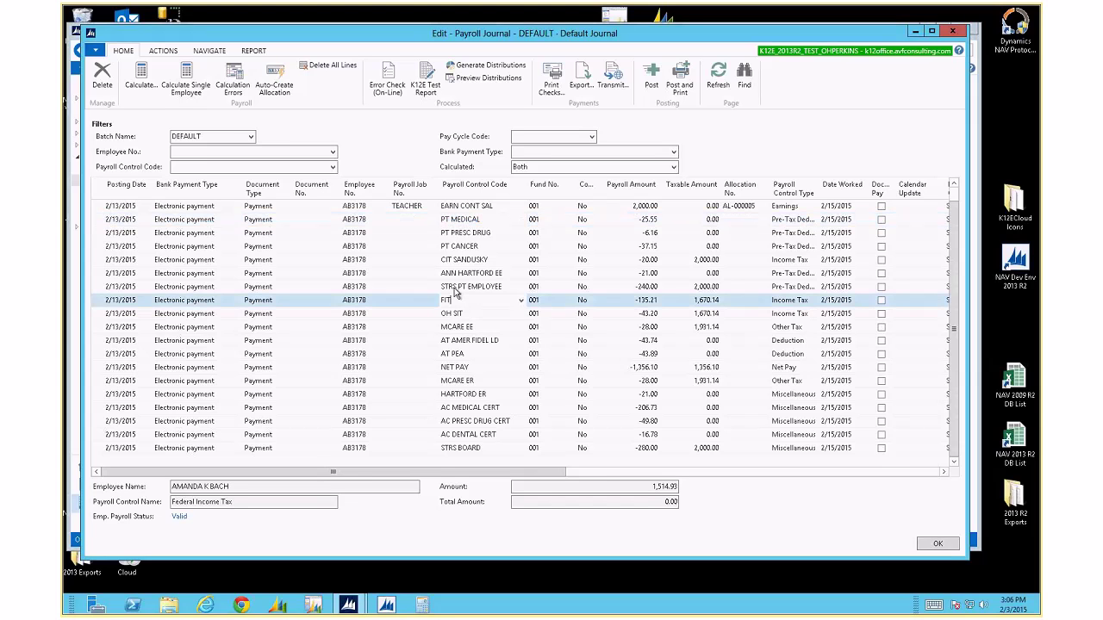
{"action": "left_click", "coordinate": [521, 304]}
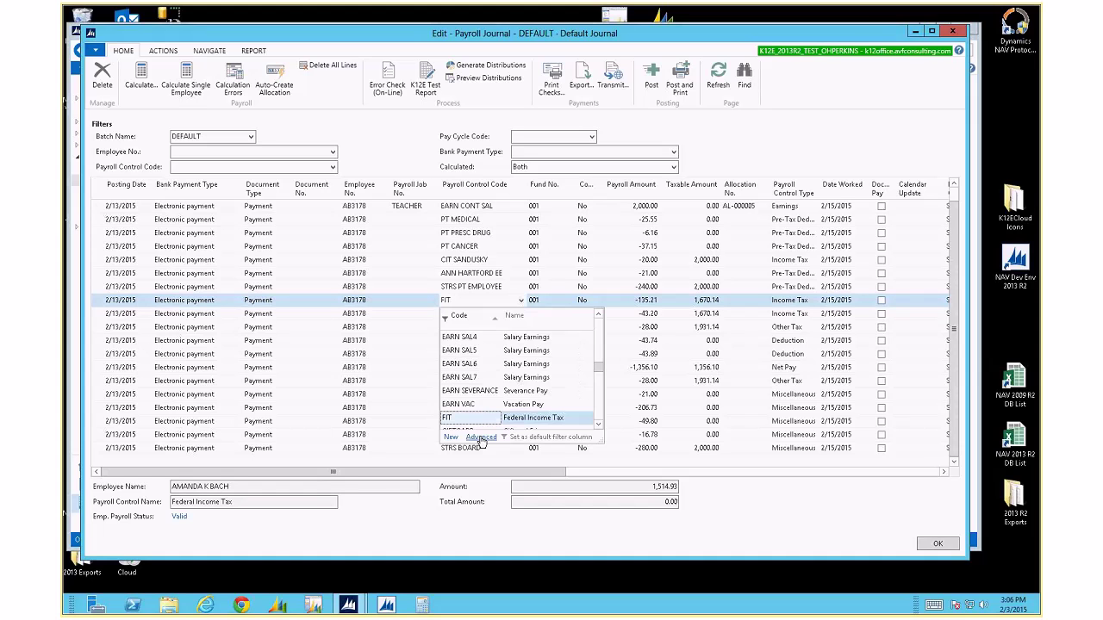
{"action": "left_click", "coordinate": [483, 441]}
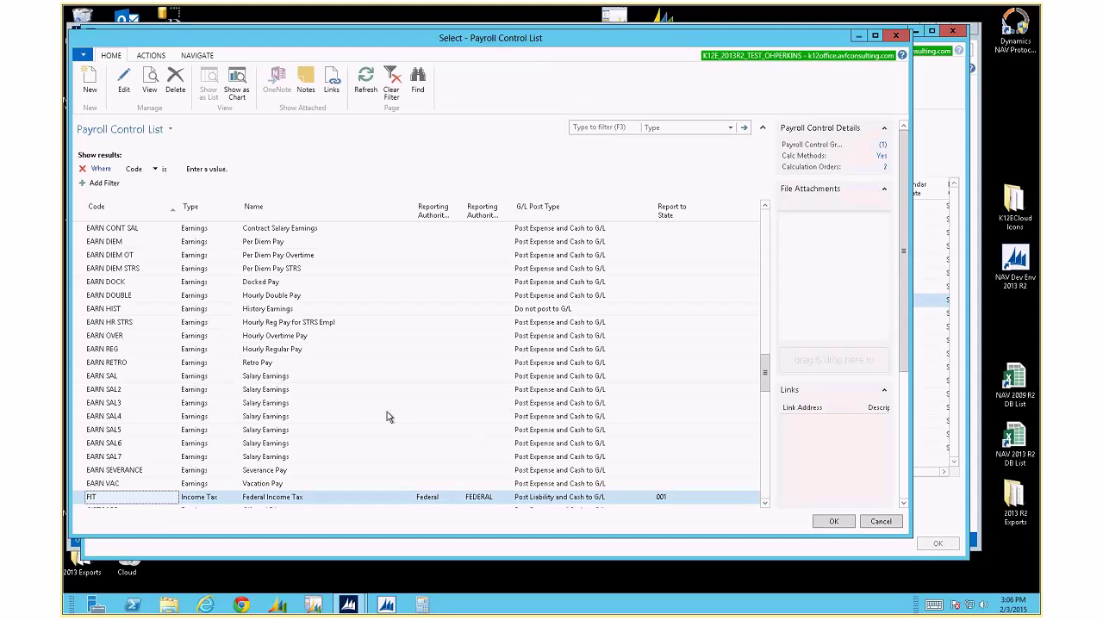
{"action": "left_click", "coordinate": [197, 56]}
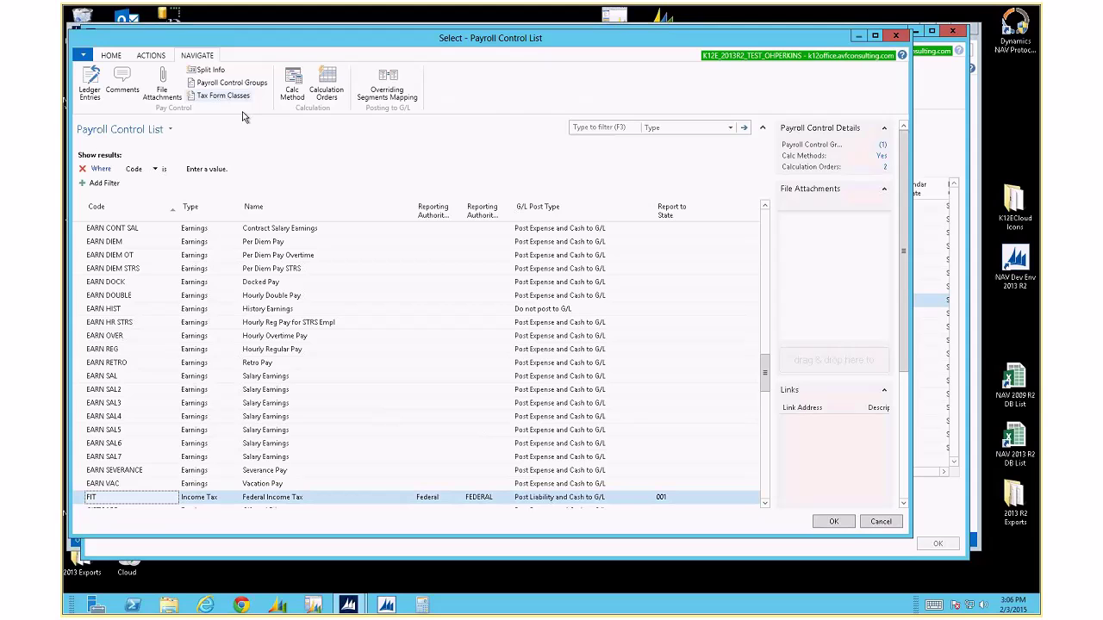
{"action": "left_click", "coordinate": [293, 90]}
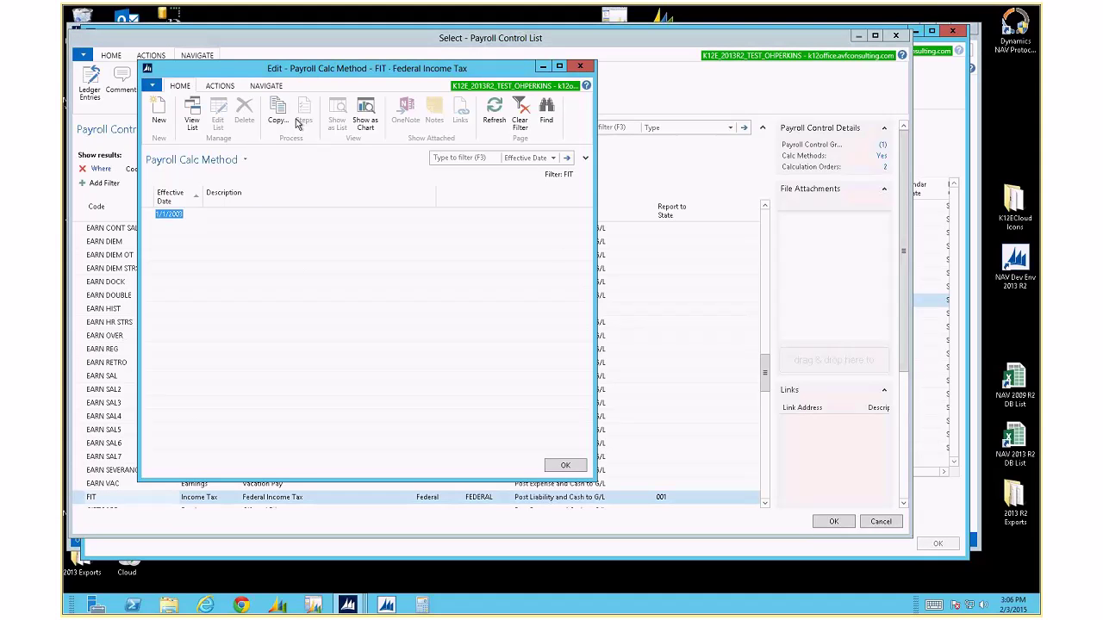
{"action": "left_click", "coordinate": [305, 110]}
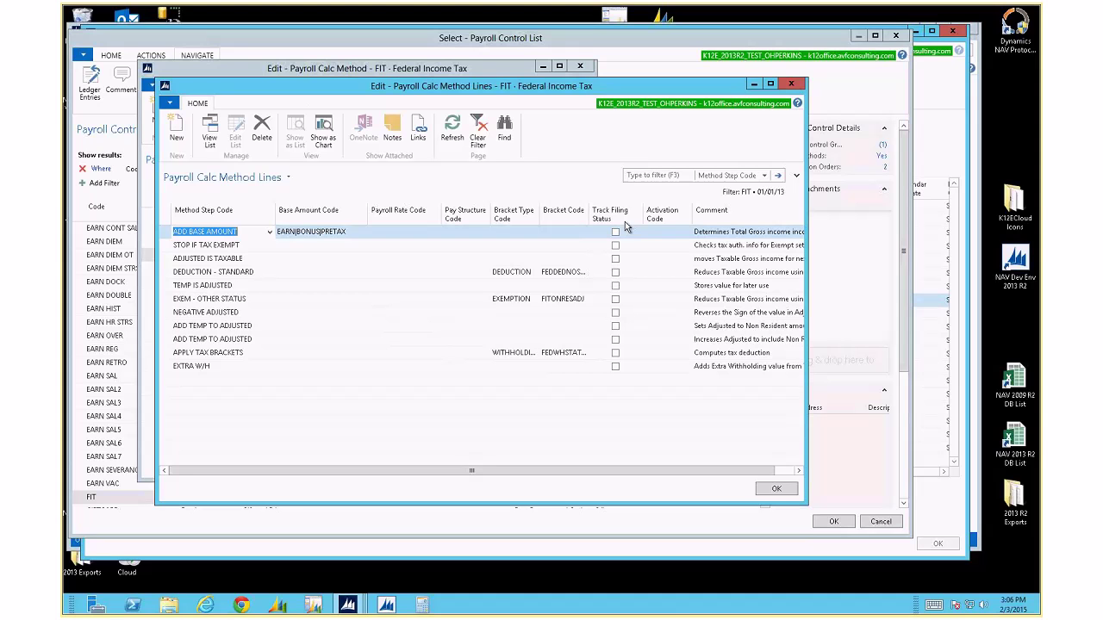
{"action": "key", "text": "Escape"}
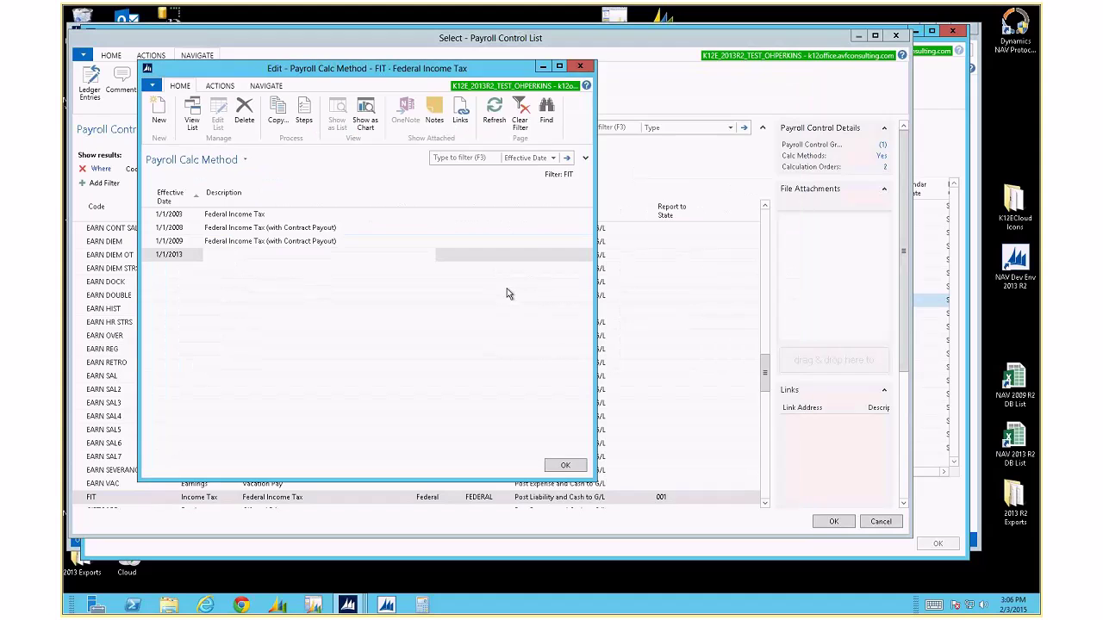
{"action": "key", "text": "Escape"}
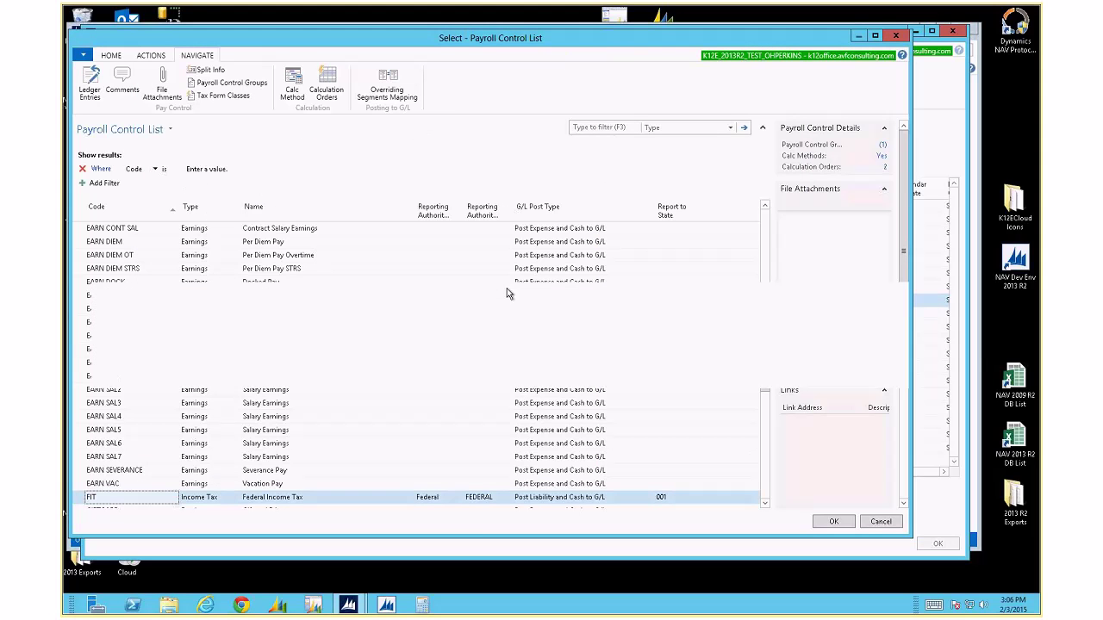
{"action": "key", "text": "Escape"}
{"action": "key", "text": "Down"}
{"action": "key", "text": "Up"}
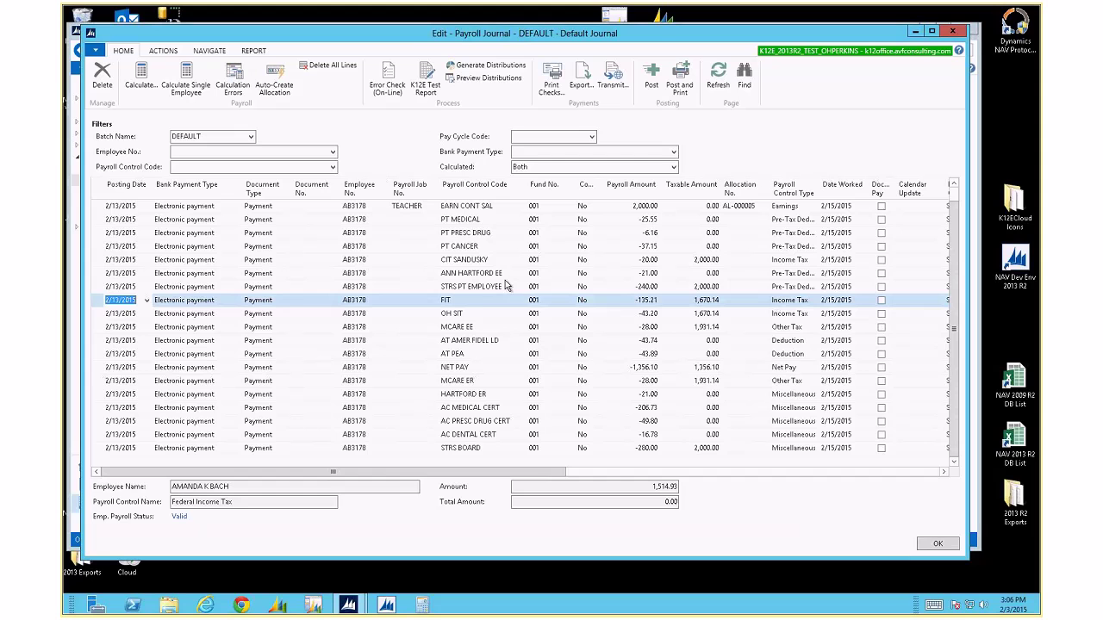
Reopen the 1/1/2013 calculation method steps of the FIT payroll control and widen the Bracket Code column to show full codes.
{"action": "left_click", "coordinate": [517, 299]}
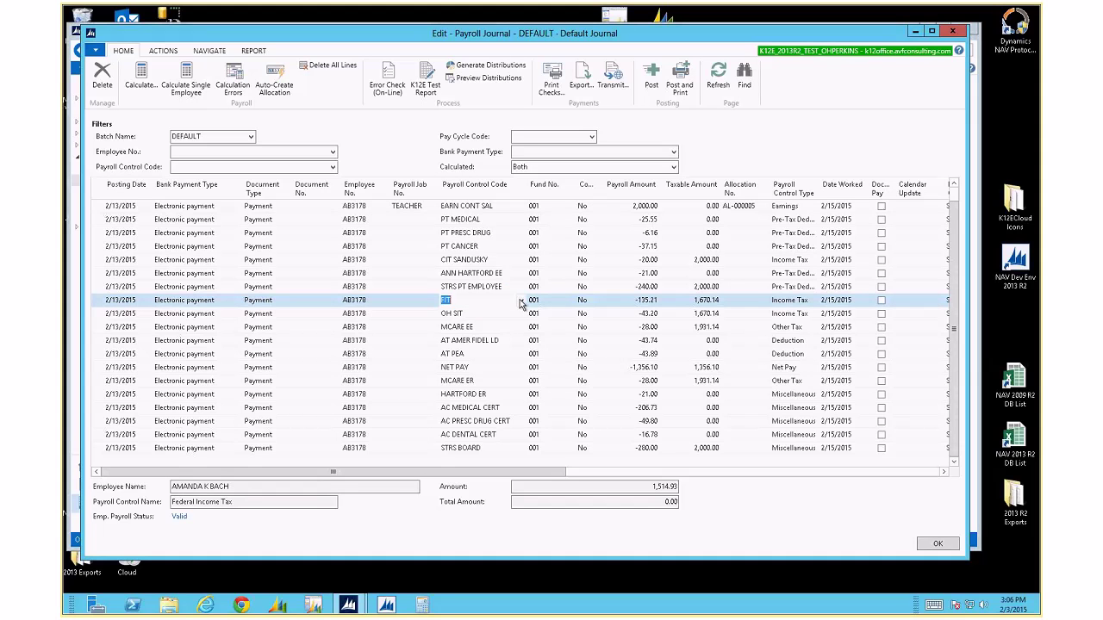
{"action": "left_click", "coordinate": [520, 301]}
{"action": "left_click", "coordinate": [465, 426]}
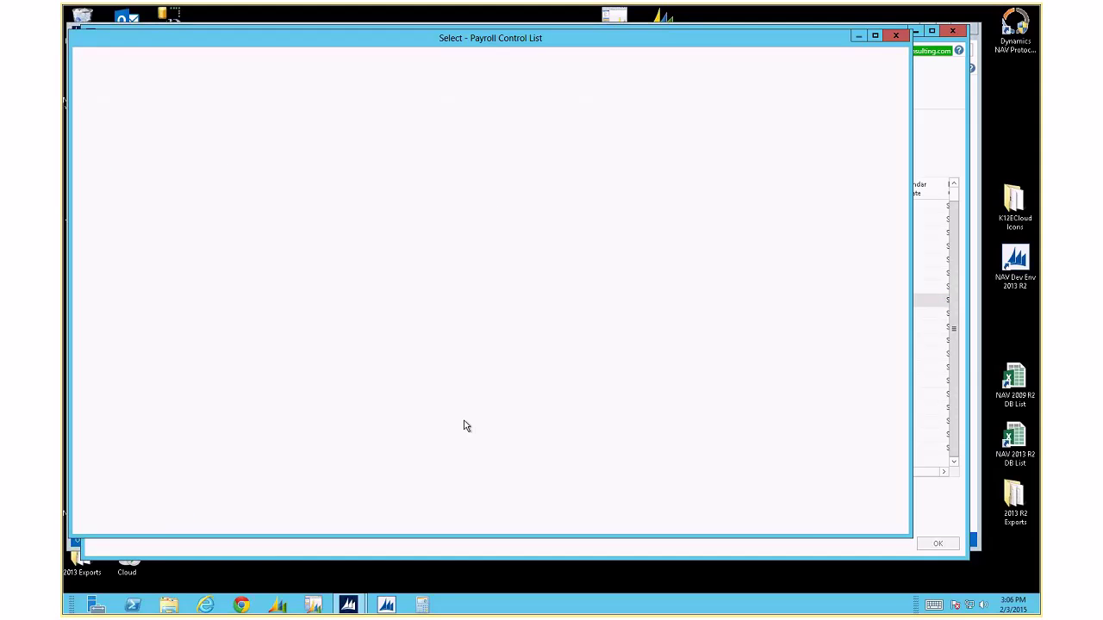
{"action": "left_click", "coordinate": [196, 55]}
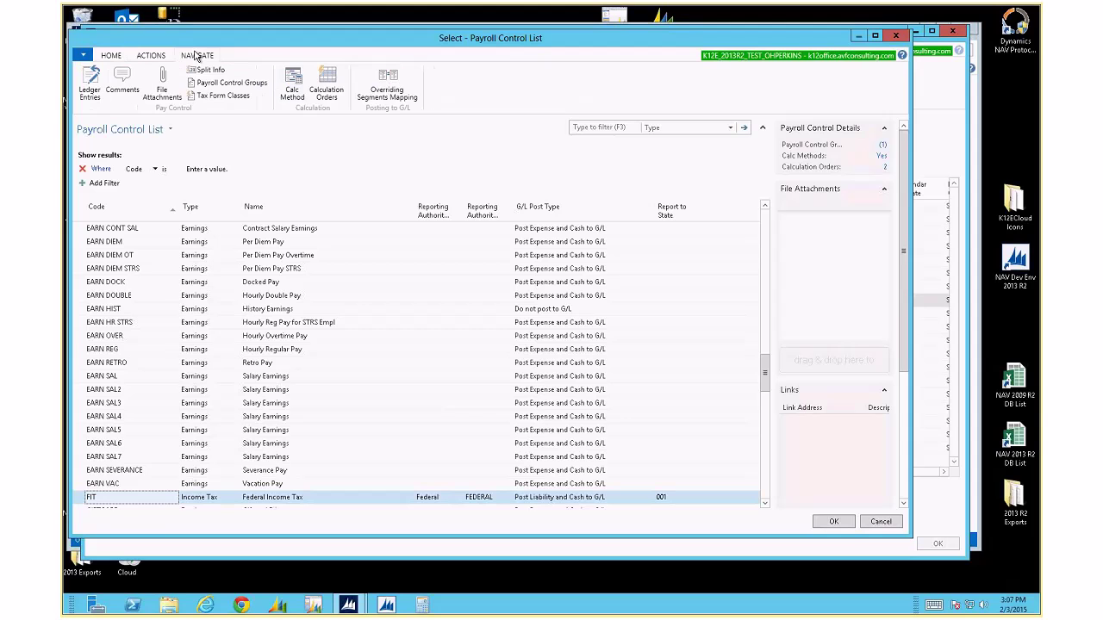
{"action": "left_click", "coordinate": [294, 83]}
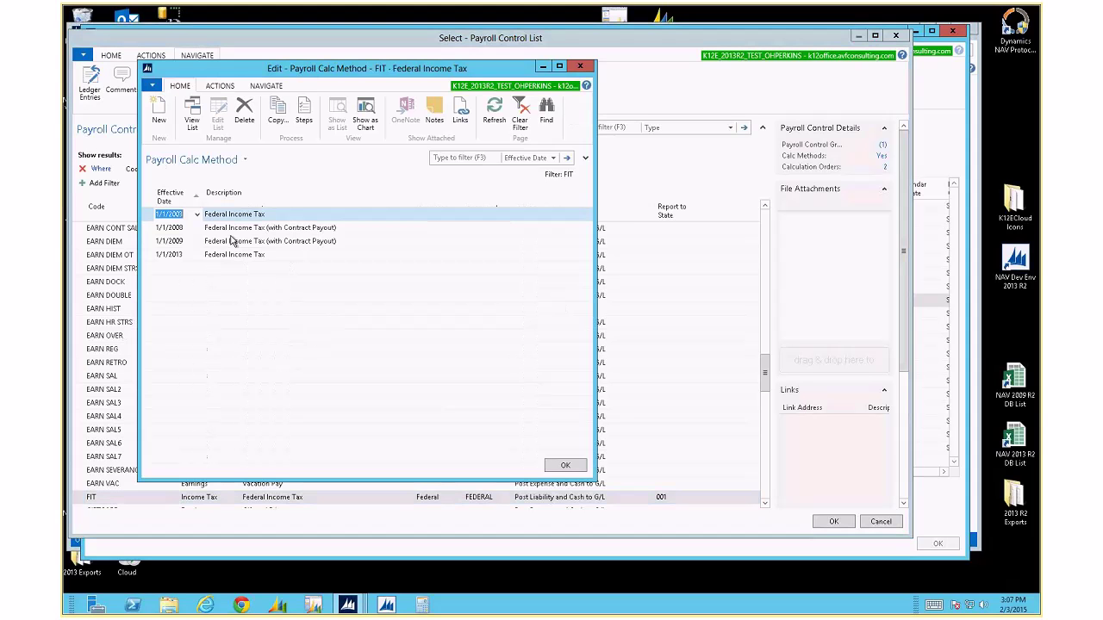
{"action": "left_click", "coordinate": [304, 117]}
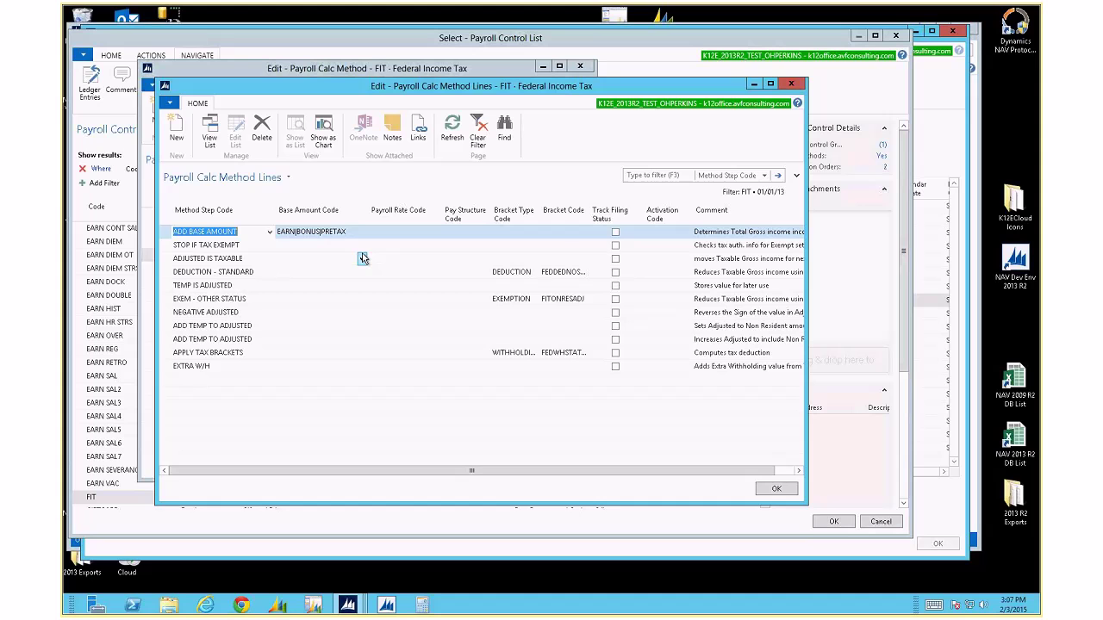
{"action": "left_click_drag", "start_coordinate": [592, 215], "coordinate": [629, 222]}
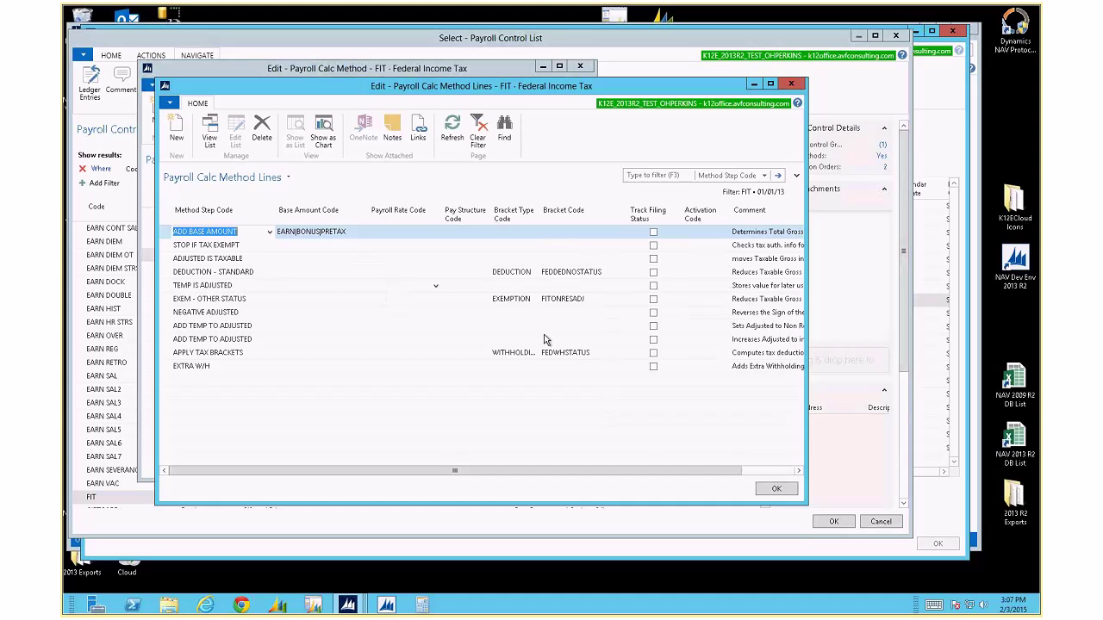
Review the step comments, enable Track Filing Status on FIT's APPLY TAX BRACKETS step, and return to the payroll journal.
{"action": "left_click_drag", "start_coordinate": [647, 470], "coordinate": [732, 470]}
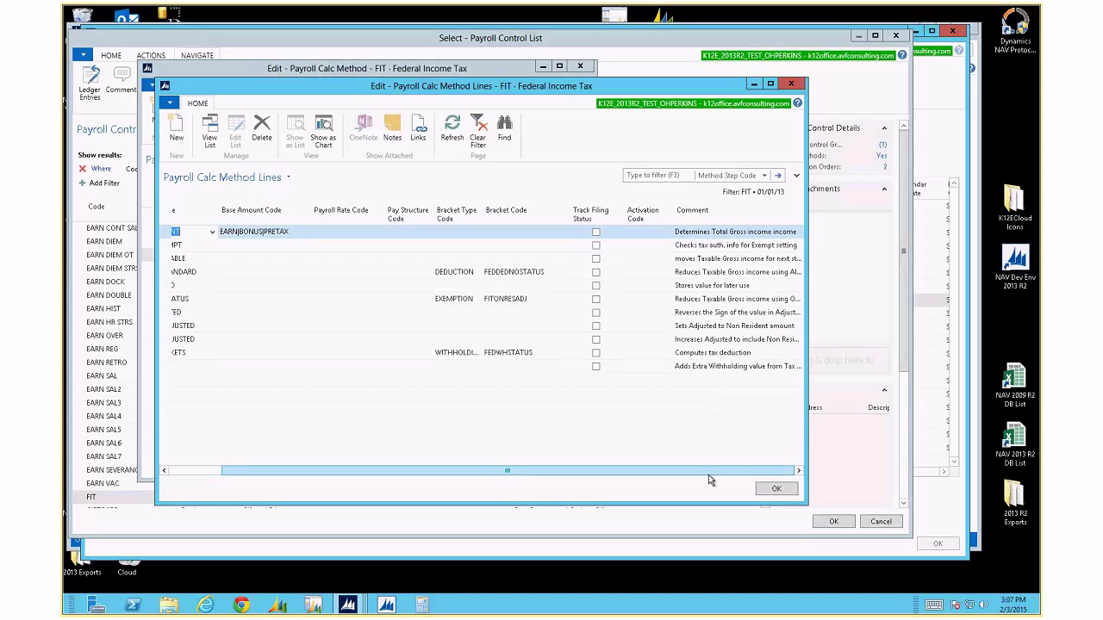
{"action": "left_click_drag", "start_coordinate": [709, 475], "coordinate": [560, 480]}
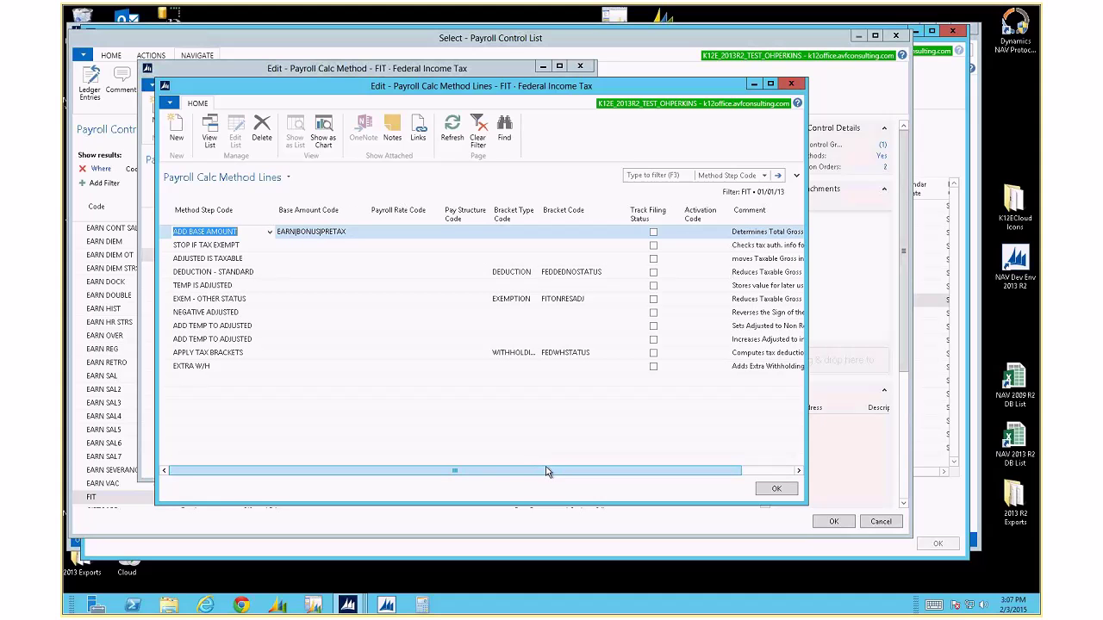
{"action": "left_click", "coordinate": [652, 353]}
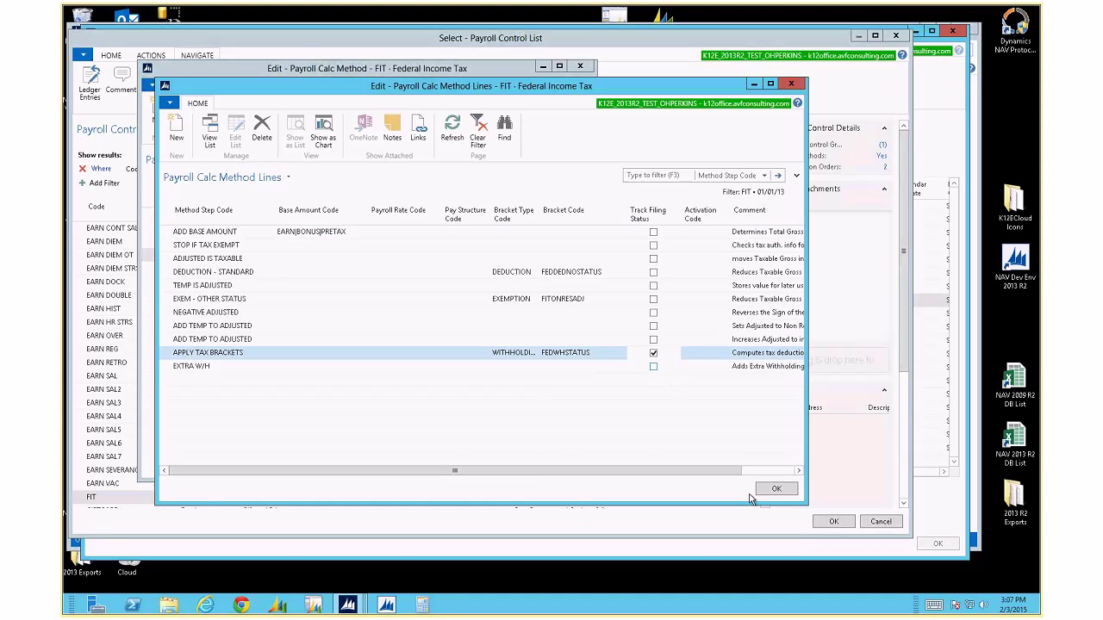
{"action": "left_click", "coordinate": [778, 489]}
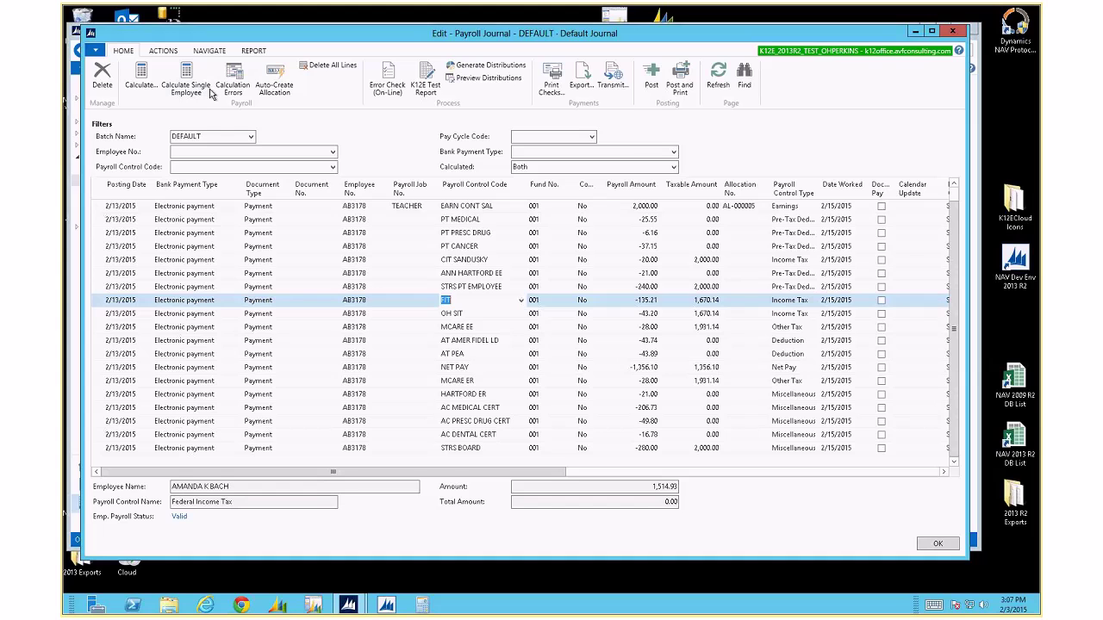
Recalculate the single employee with Enable Calc. Trace on and the Payroll Control Code Filter set to FIT.
{"action": "left_click", "coordinate": [209, 91]}
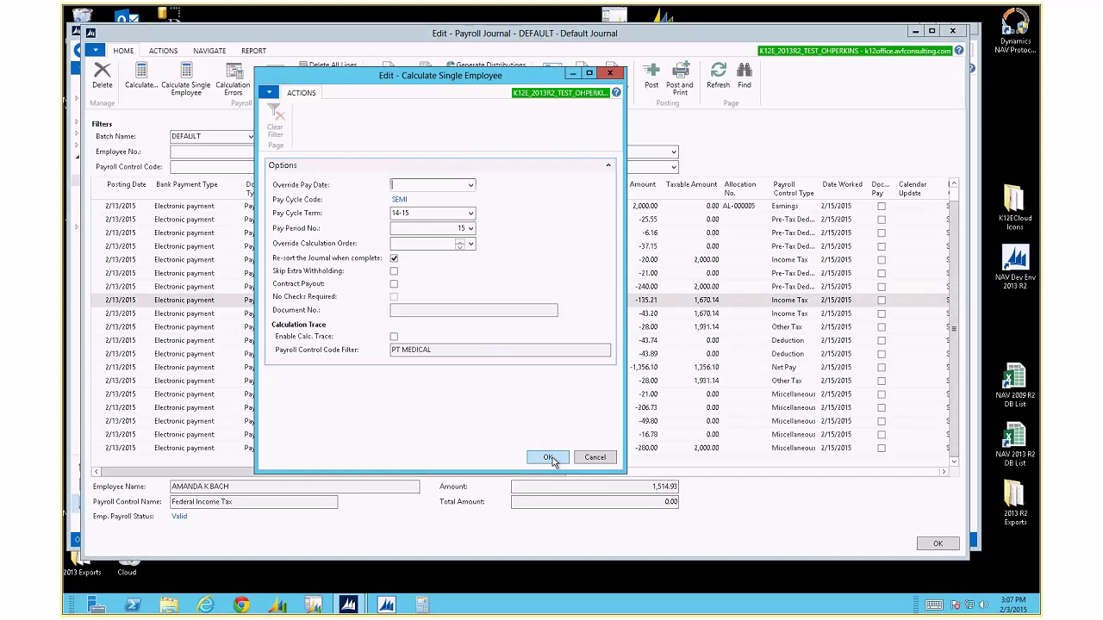
{"action": "left_click", "coordinate": [394, 337]}
{"action": "key", "text": "Tab"}
{"action": "type", "text": "f"}
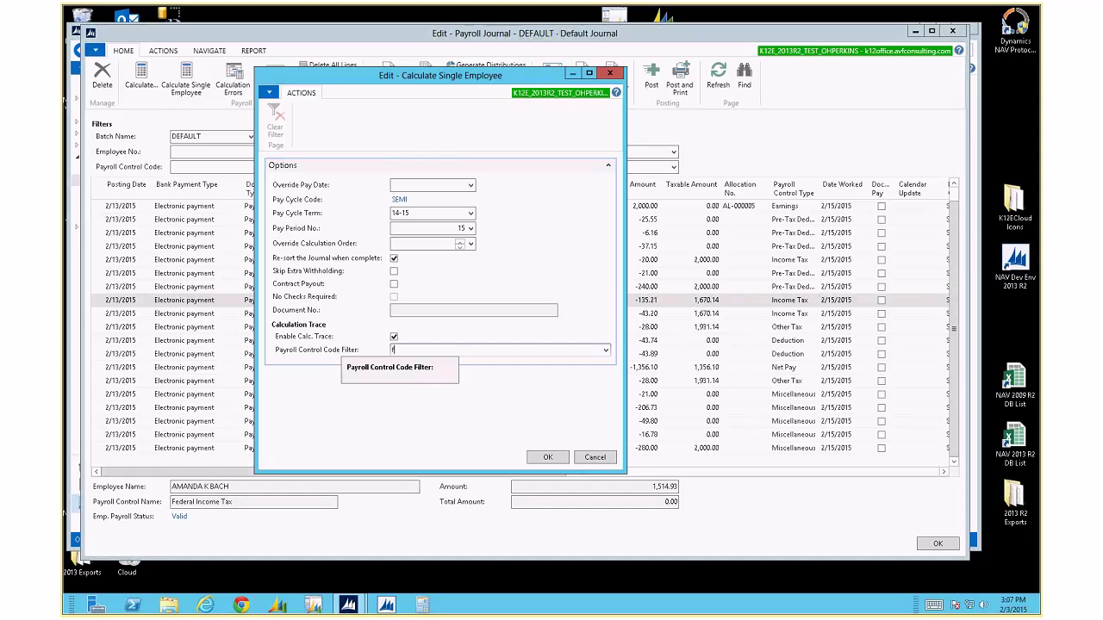
{"action": "left_click", "coordinate": [547, 458]}
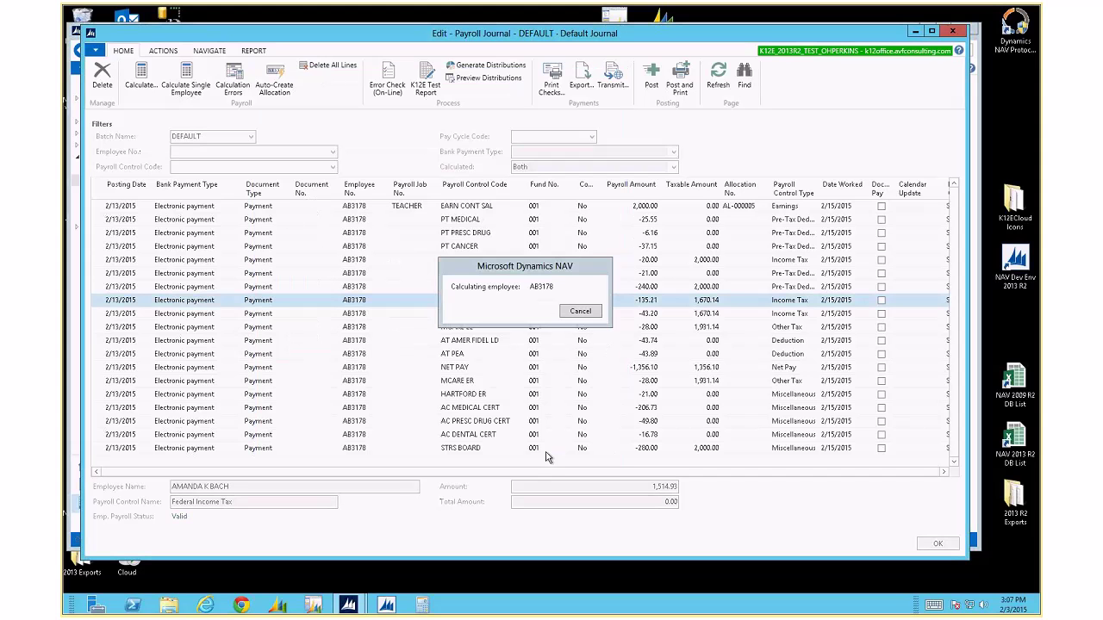
Check the Filing Status Code recorded on the FIT line of the payroll journal, and return to the line's first column.
{"action": "key", "text": "Down"}
{"action": "key", "text": "Down"}
{"action": "key", "text": "Down"}
{"action": "key", "text": "Down"}
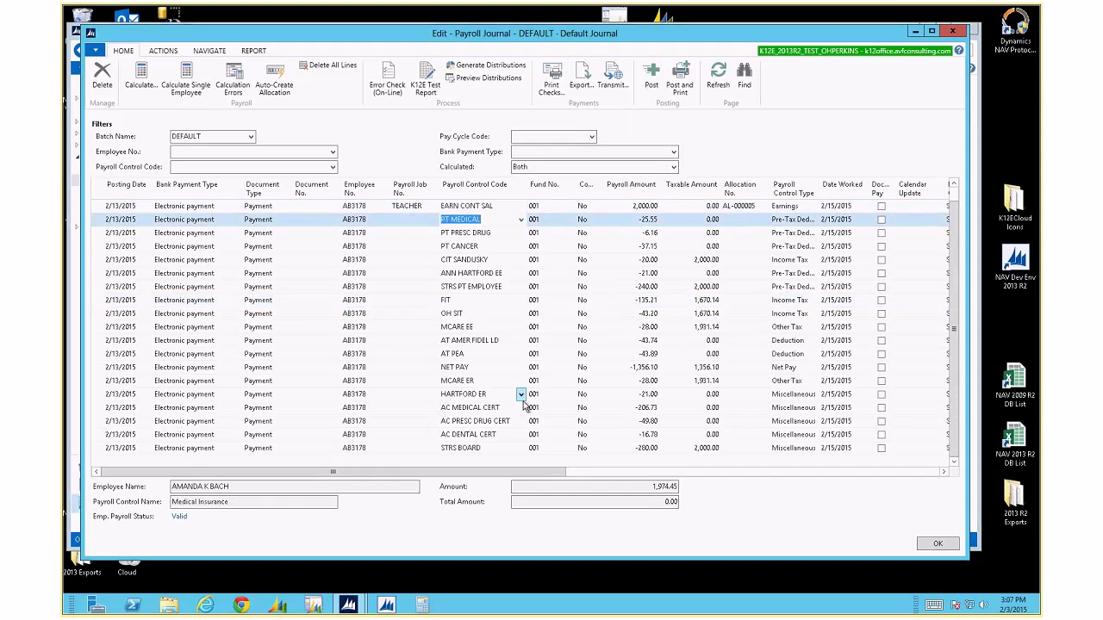
{"action": "key", "text": "Down"}
{"action": "key", "text": "Down"}
{"action": "key", "text": "Down"}
{"action": "key", "text": "End"}
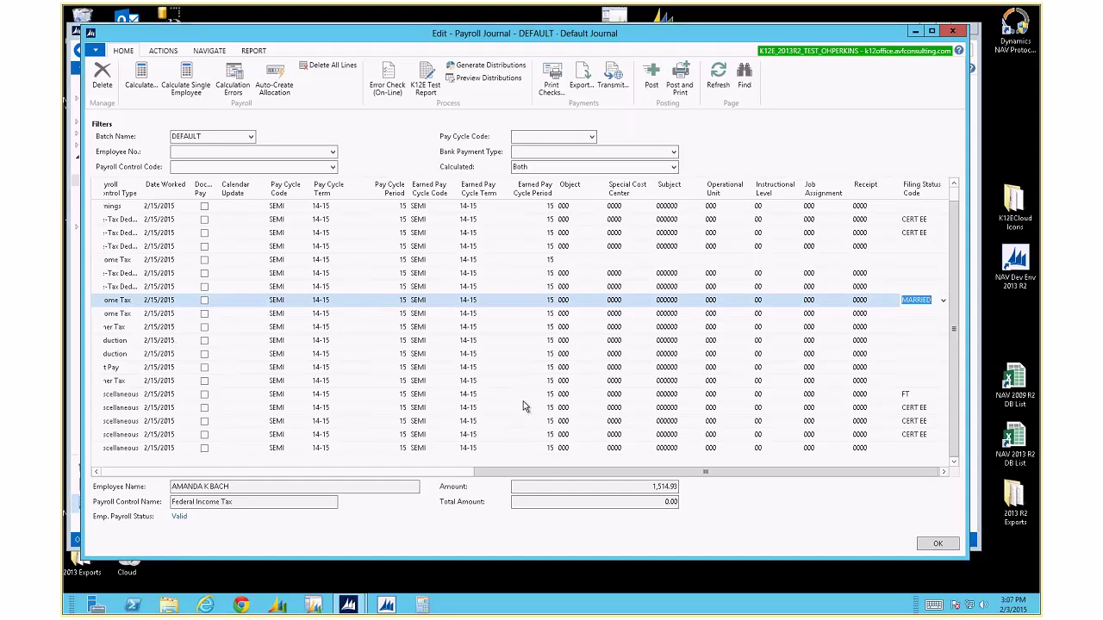
{"action": "key", "text": "Home"}
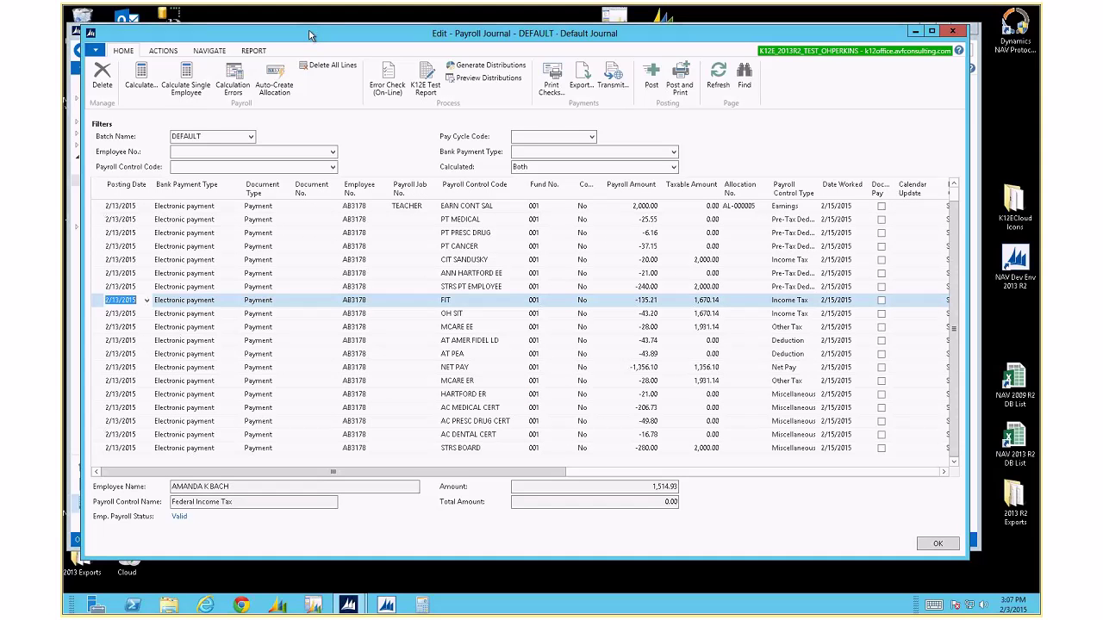
View the payroll calculation trace lines and widen the window and the Base Amount Code column to show full codes.
{"action": "left_click", "coordinate": [163, 50]}
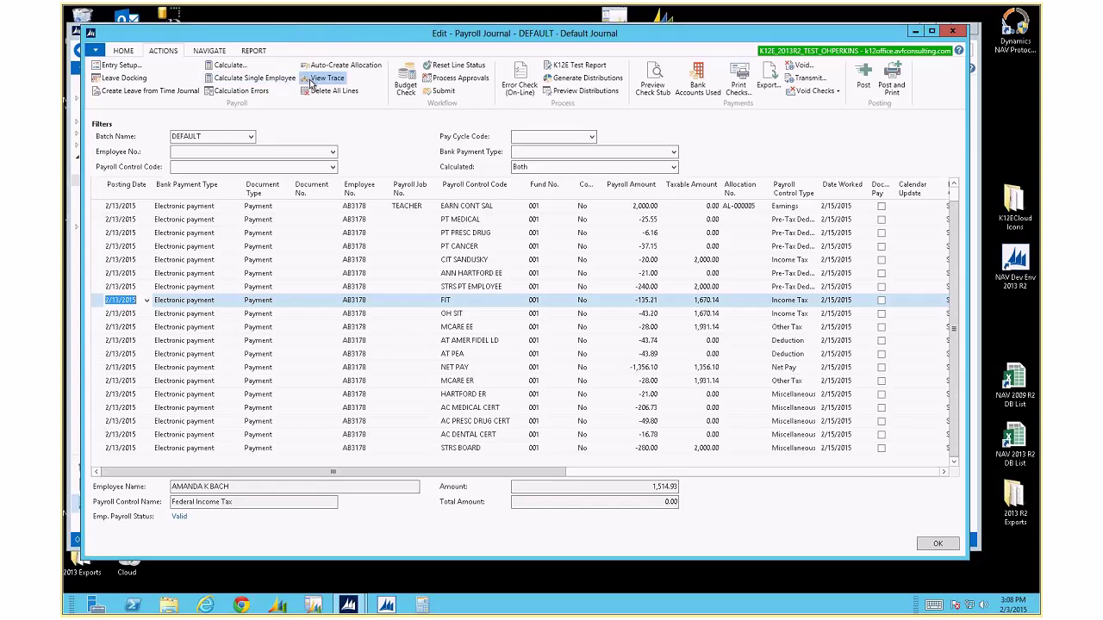
{"action": "left_click", "coordinate": [310, 84]}
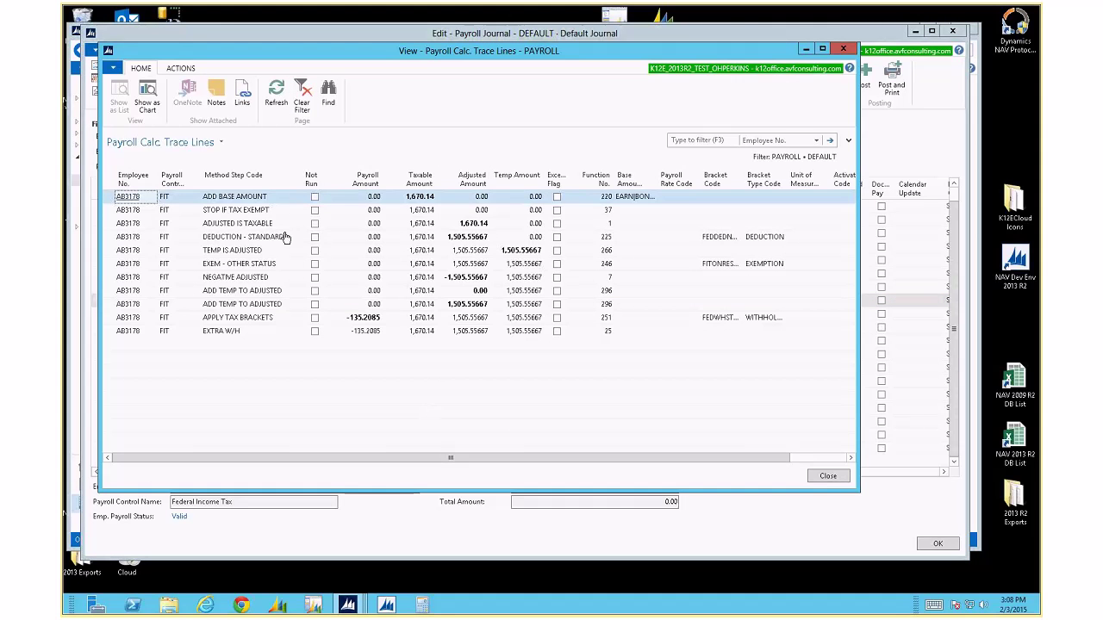
{"action": "left_click_drag", "start_coordinate": [299, 178], "coordinate": [325, 178]}
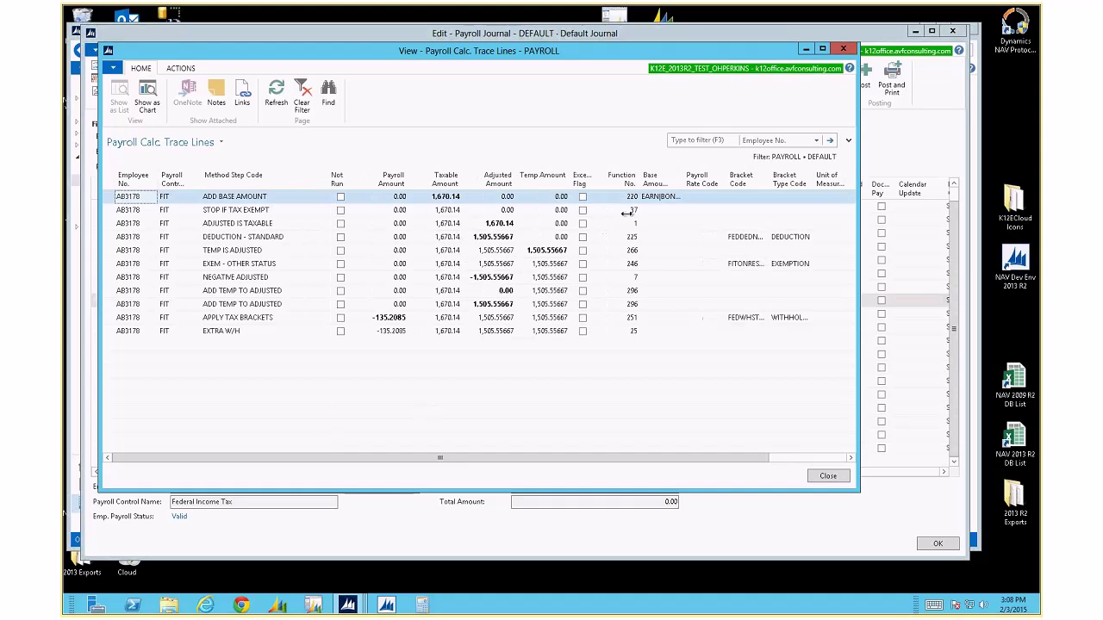
{"action": "left_click_drag", "start_coordinate": [680, 178], "coordinate": [713, 178]}
{"action": "left_click_drag", "start_coordinate": [859, 208], "coordinate": [928, 209]}
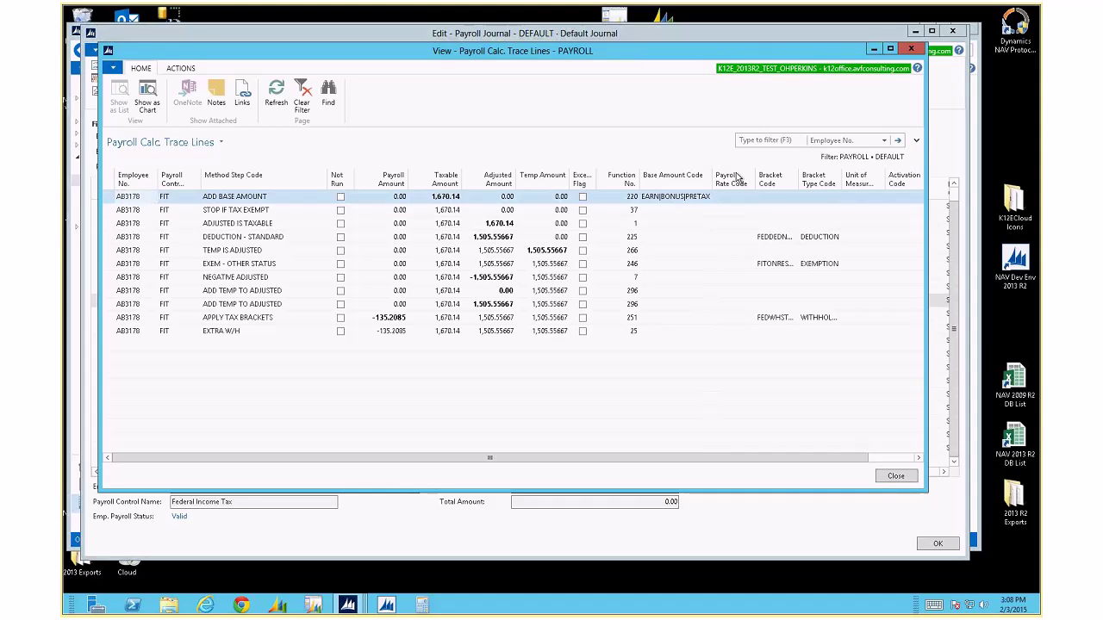
{"action": "left_click_drag", "start_coordinate": [713, 179], "coordinate": [743, 179]}
Look up the EARN|BONUS|PRETAX base amount of the ADD BASE AMOUNT step in the full list and open its details.
{"action": "left_click", "coordinate": [725, 199]}
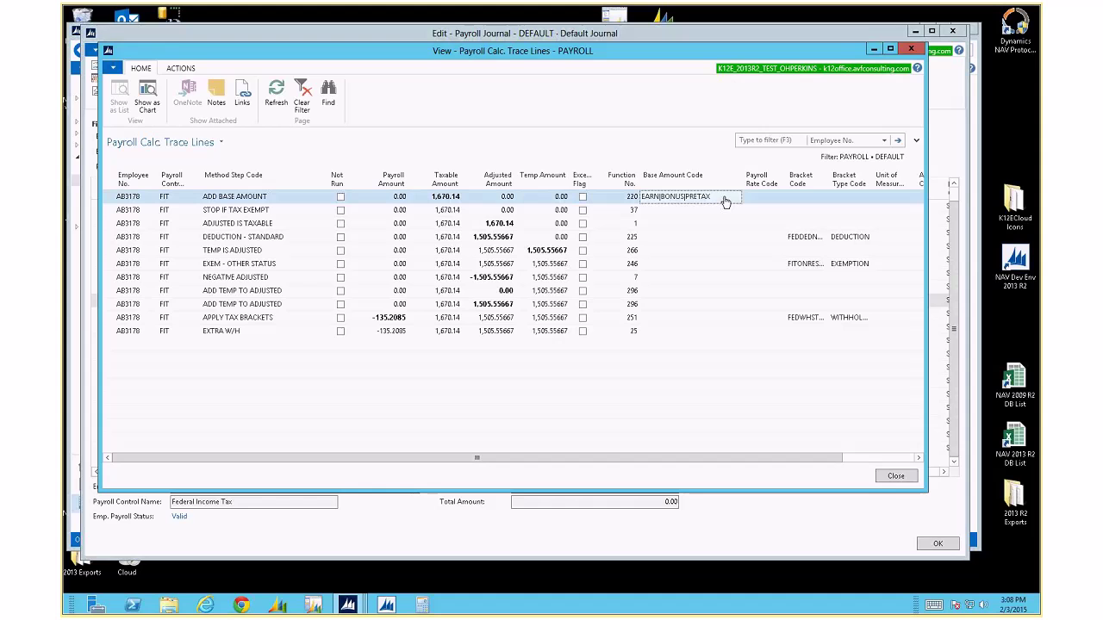
{"action": "left_click", "coordinate": [684, 196]}
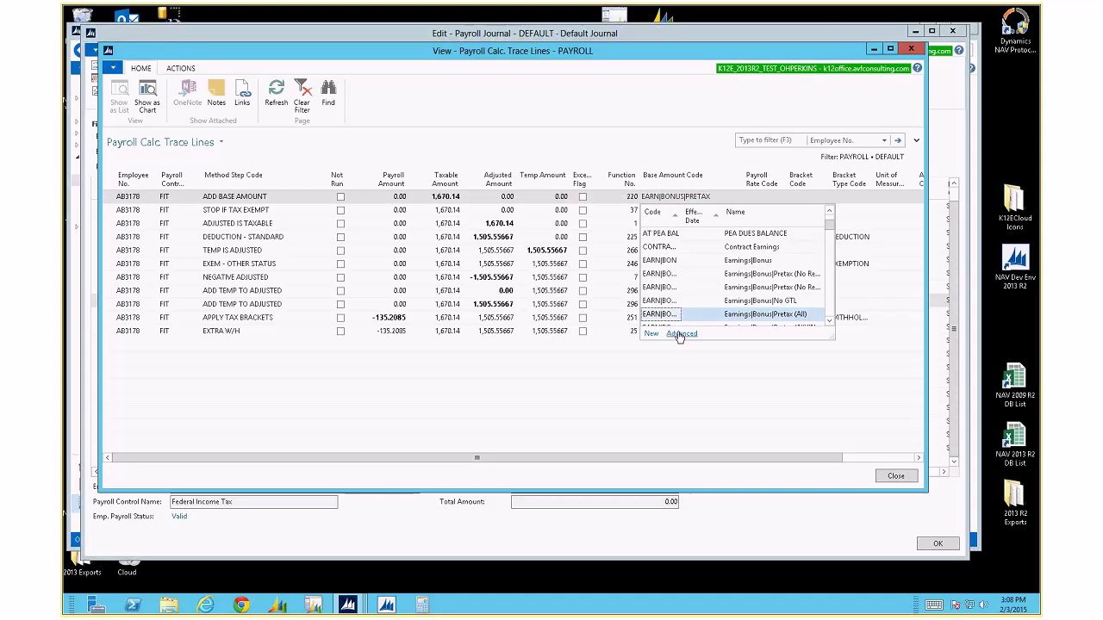
{"action": "left_click", "coordinate": [681, 334]}
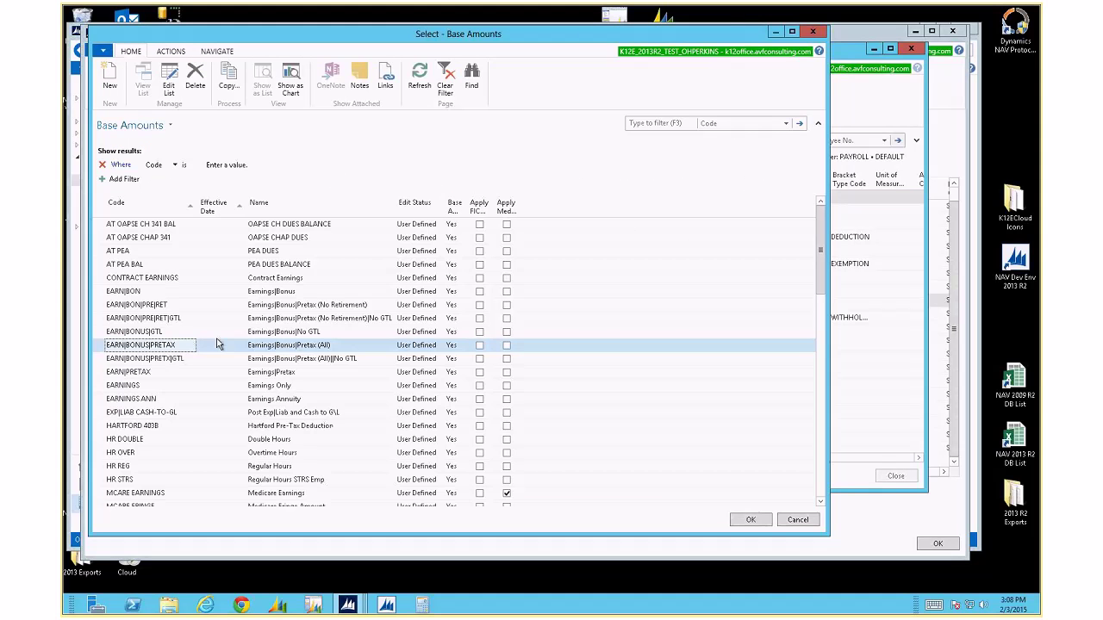
{"action": "left_click", "coordinate": [219, 54]}
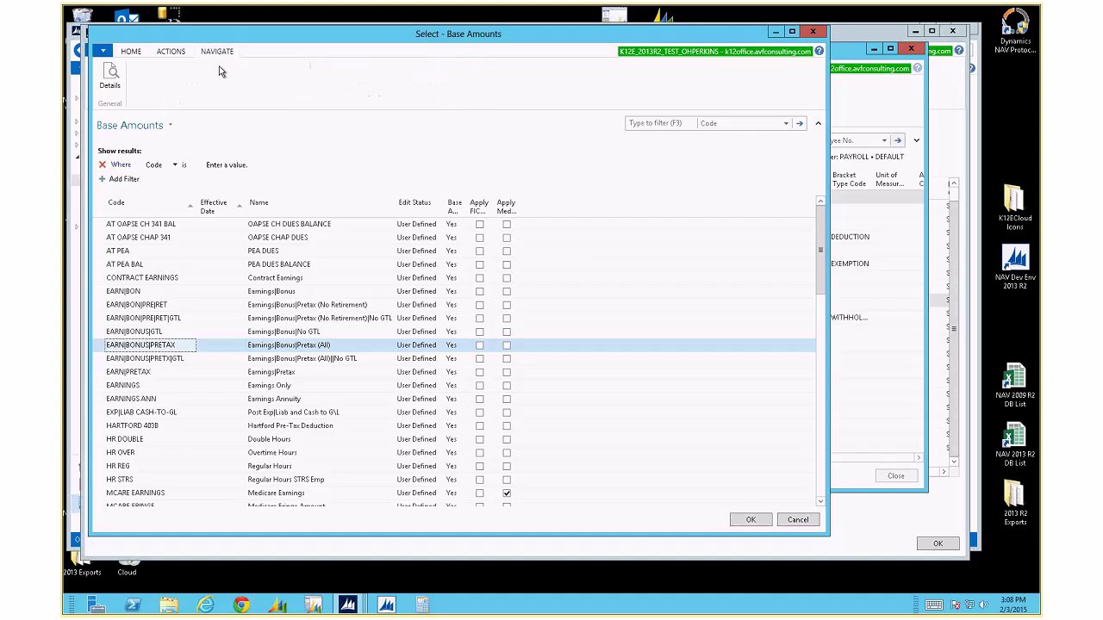
{"action": "left_click", "coordinate": [109, 77]}
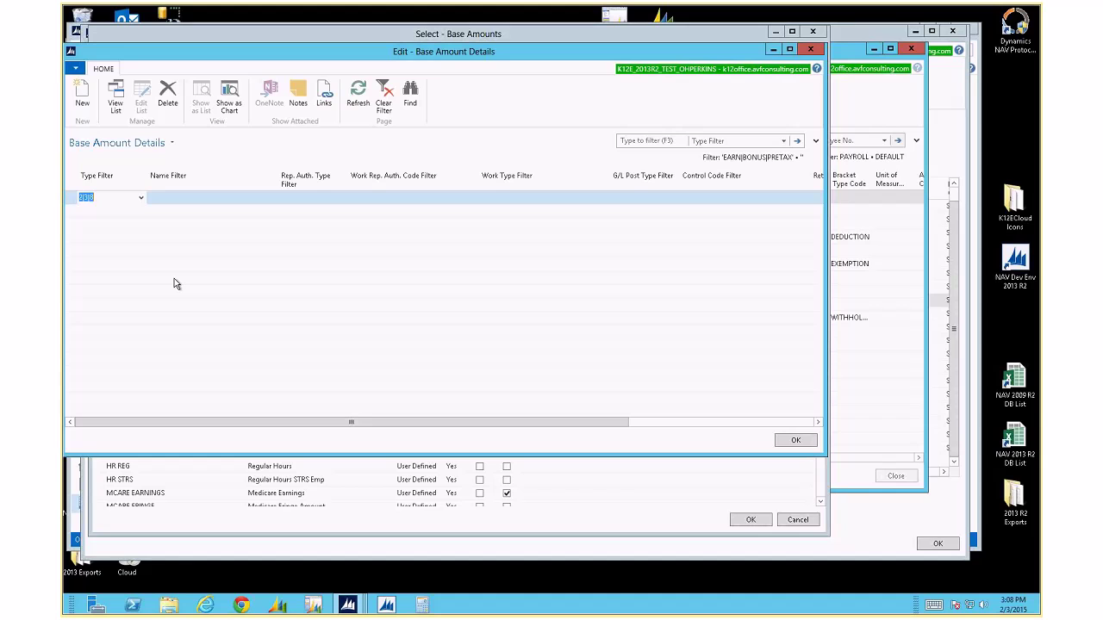
Examine the filter fields of the EARN|BONUS|PRETAX base amount details, and return to the payroll journal.
{"action": "key", "text": "Tab"}
{"action": "key", "text": "Tab"}
{"action": "key", "text": "Tab"}
{"action": "key", "text": "Tab"}
{"action": "key", "text": "Tab"}
{"action": "key", "text": "Tab"}
{"action": "key", "text": "Tab"}
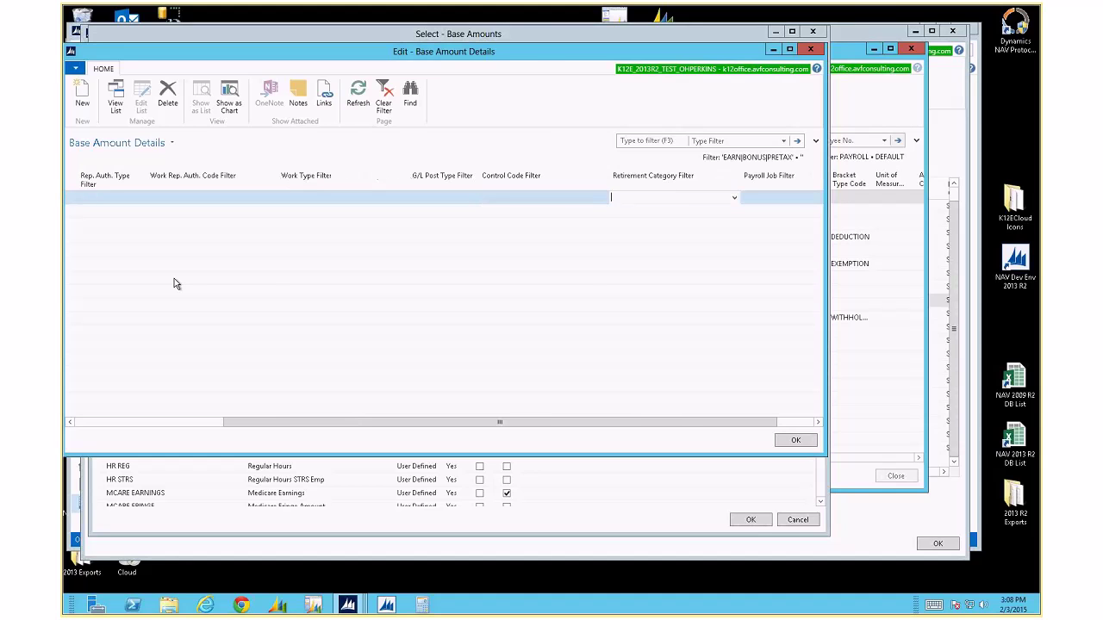
{"action": "key", "text": "Tab"}
{"action": "key", "text": "shift+Tab"}
{"action": "key", "text": "shift+Tab"}
{"action": "key", "text": "shift+Tab"}
{"action": "key", "text": "shift+Tab"}
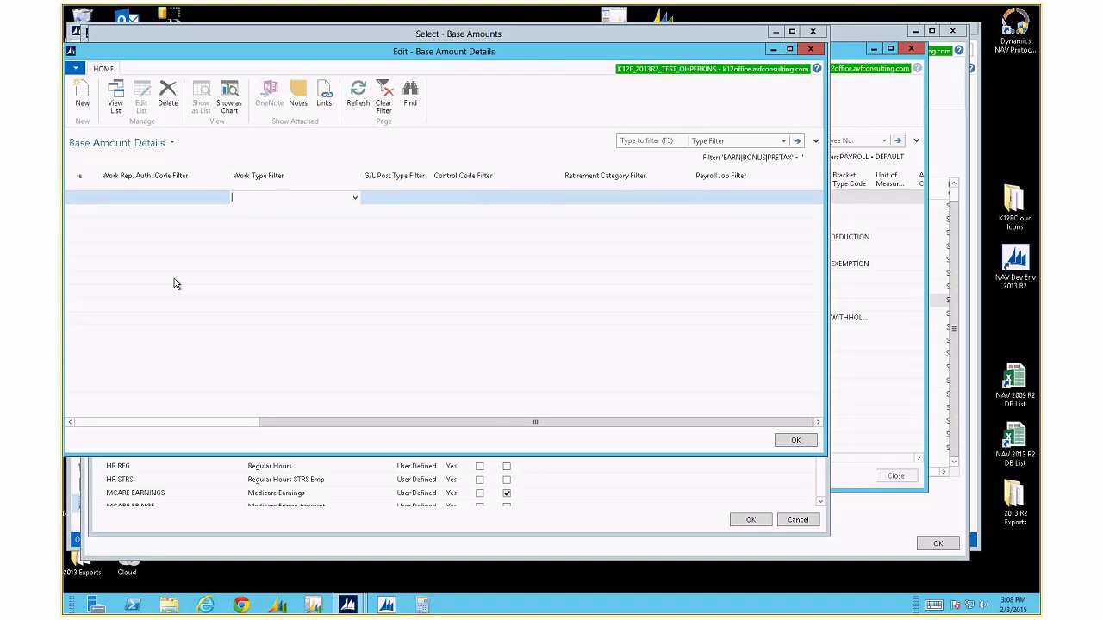
{"action": "key", "text": "shift+Tab"}
{"action": "key", "text": "shift+Tab"}
{"action": "key", "text": "shift+Tab"}
{"action": "key", "text": "shift+Tab"}
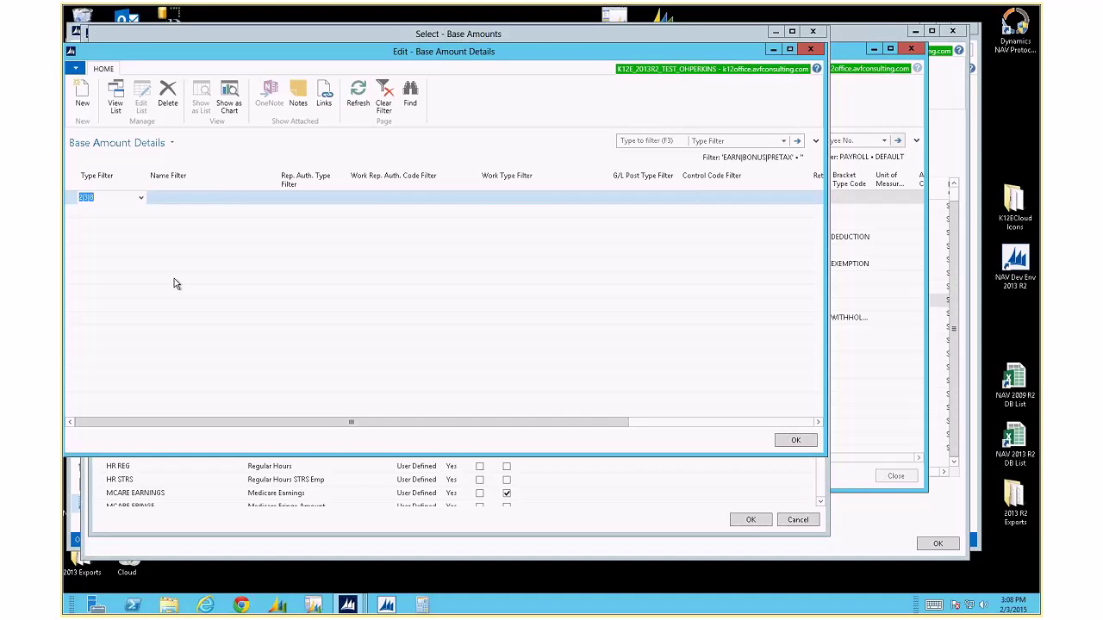
{"action": "key", "text": "Escape"}
{"action": "key", "text": "Escape"}
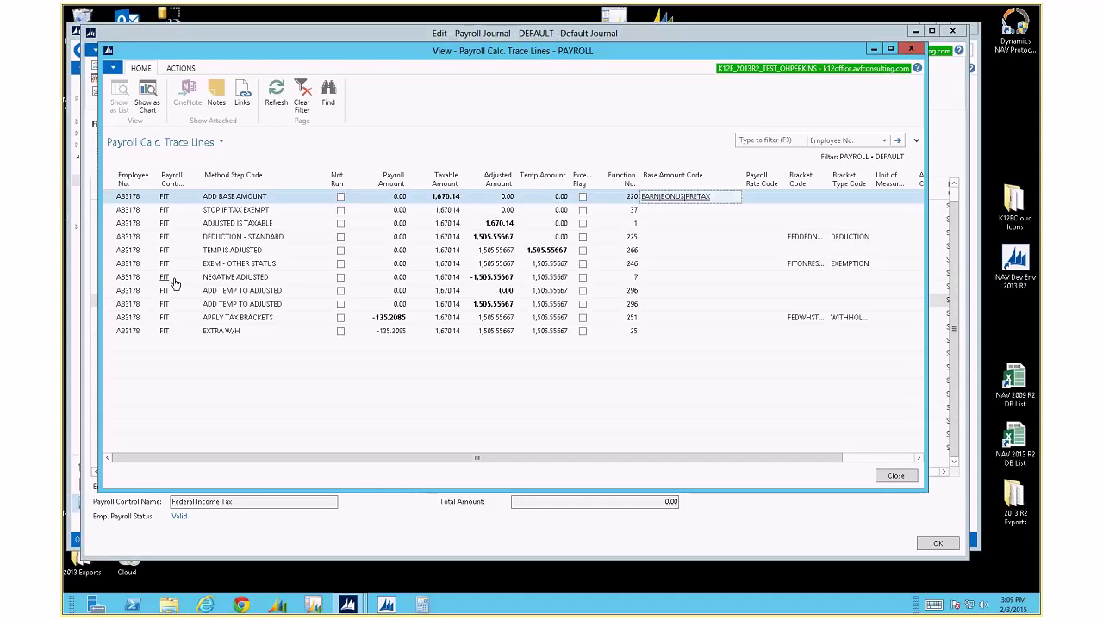
{"action": "key", "text": "Escape"}
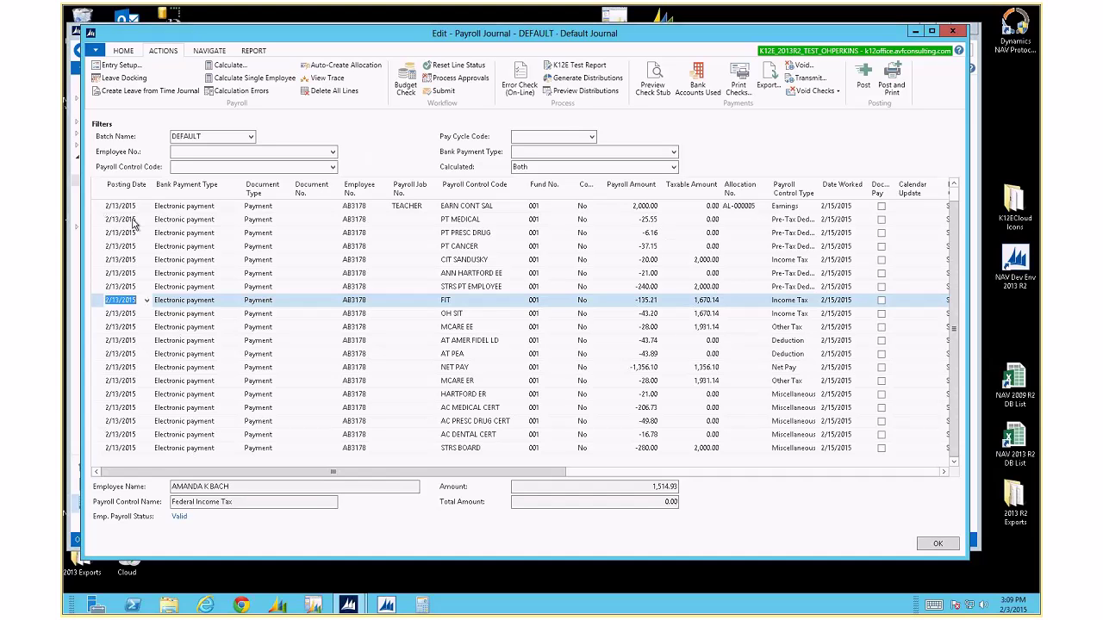
Highlight the journal lines from PT MEDICAL through STRS PT EMPLOYEE, review the FIT calculation trace again, and return to the journal.
{"action": "left_click_drag", "start_coordinate": [135, 224], "coordinate": [116, 292]}
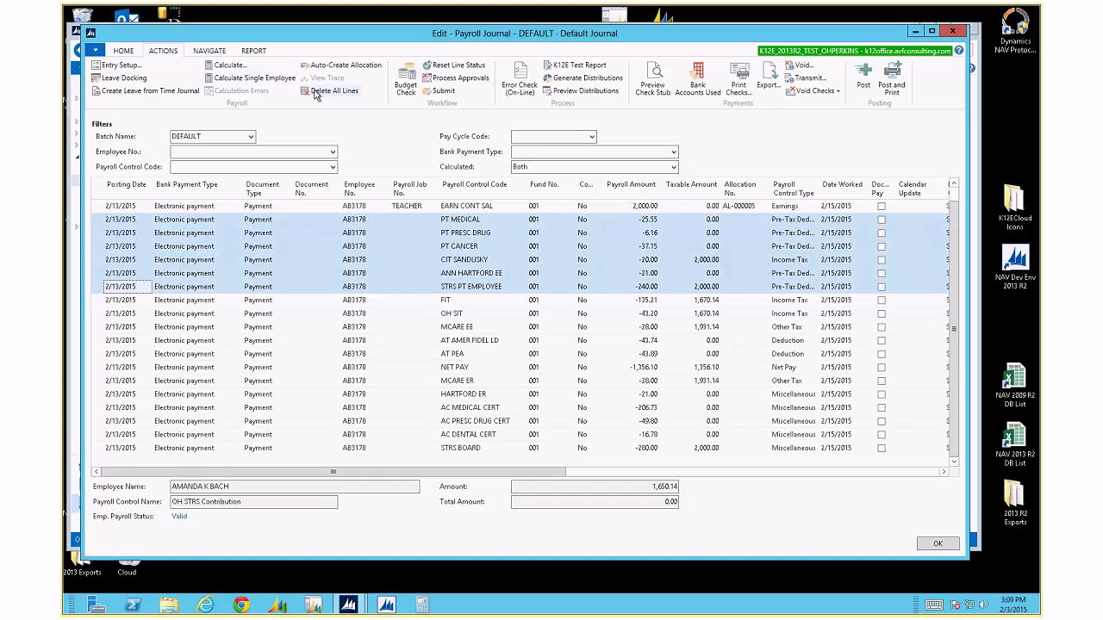
{"action": "left_click", "coordinate": [443, 314]}
{"action": "left_click", "coordinate": [477, 288]}
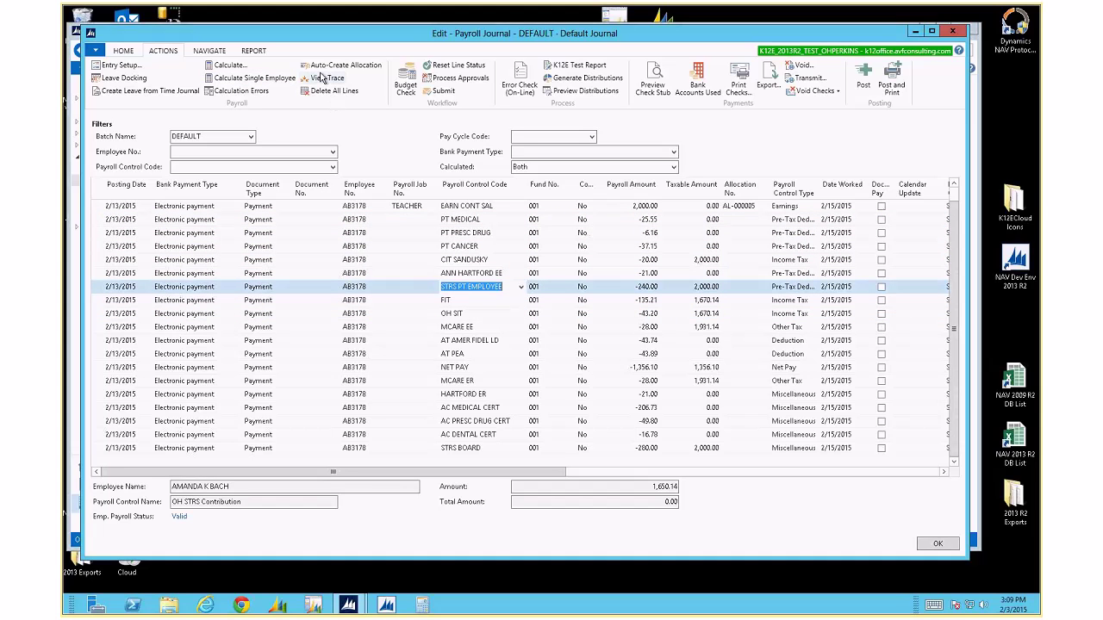
{"action": "left_click", "coordinate": [323, 79]}
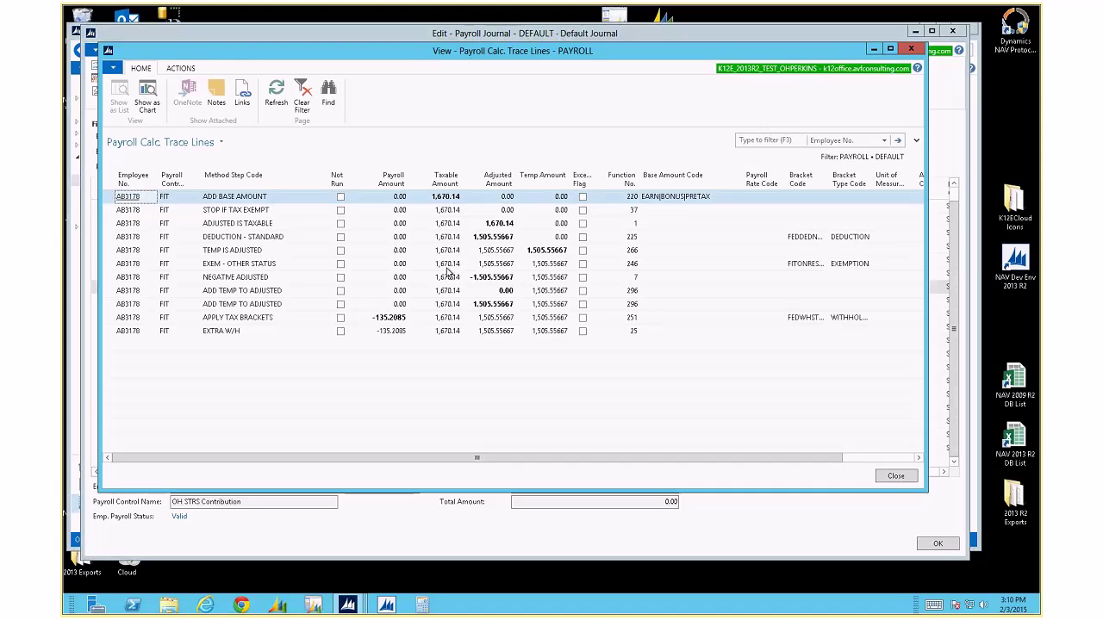
{"action": "key", "text": "Escape"}
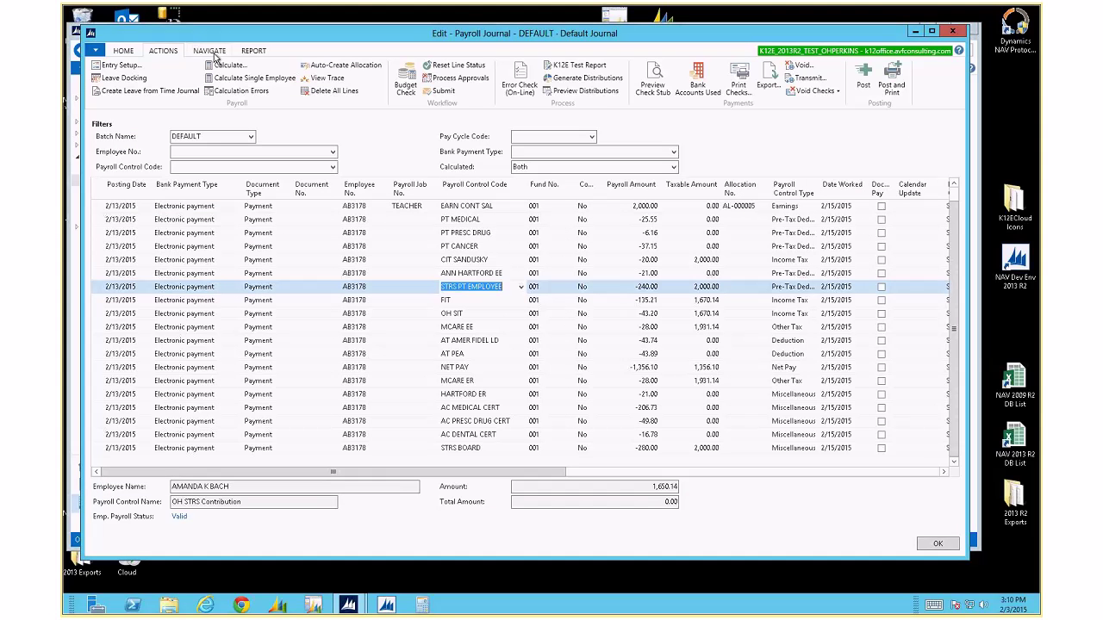
Mark the employee Income Tax Exempt for the FEDERAL tax authority in the Employee Card's tax authority information, and return to the journal.
{"action": "left_click", "coordinate": [213, 53]}
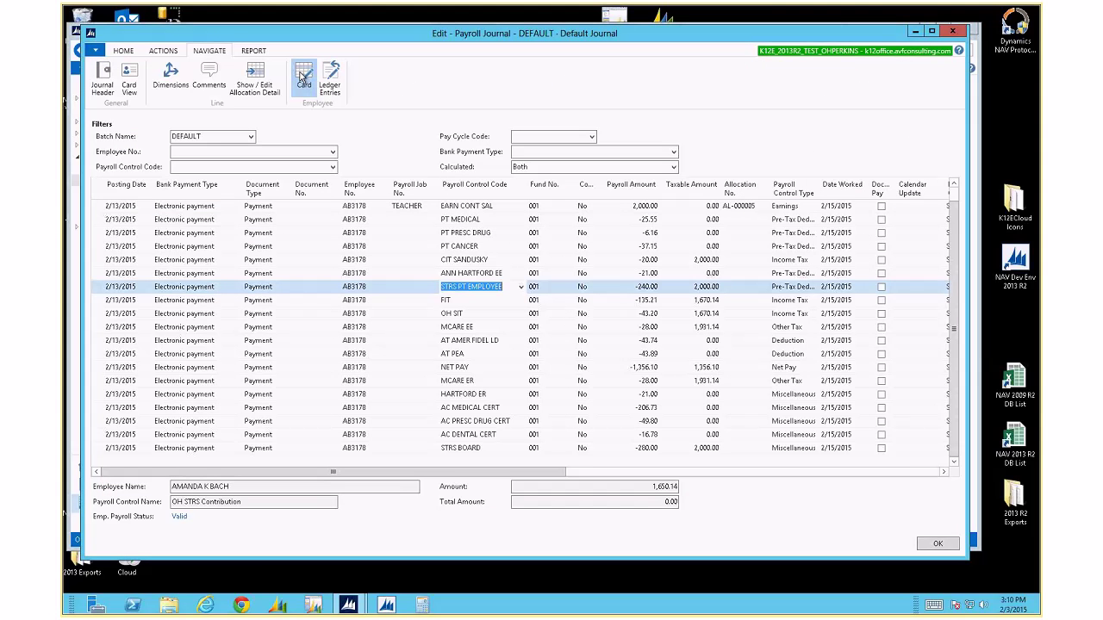
{"action": "left_click", "coordinate": [303, 75]}
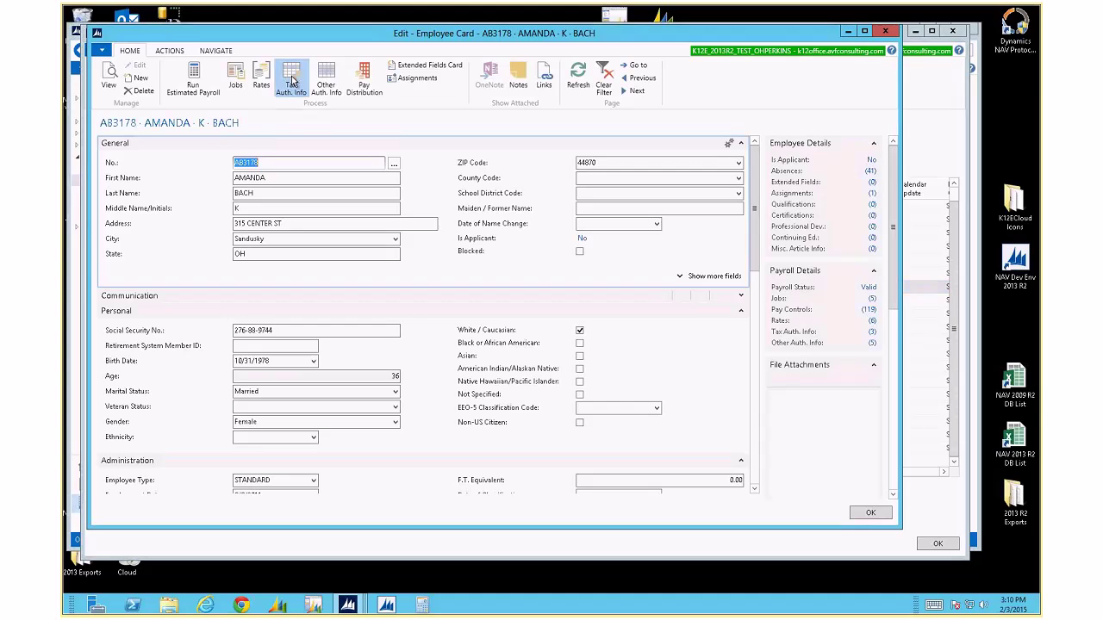
{"action": "left_click", "coordinate": [292, 80]}
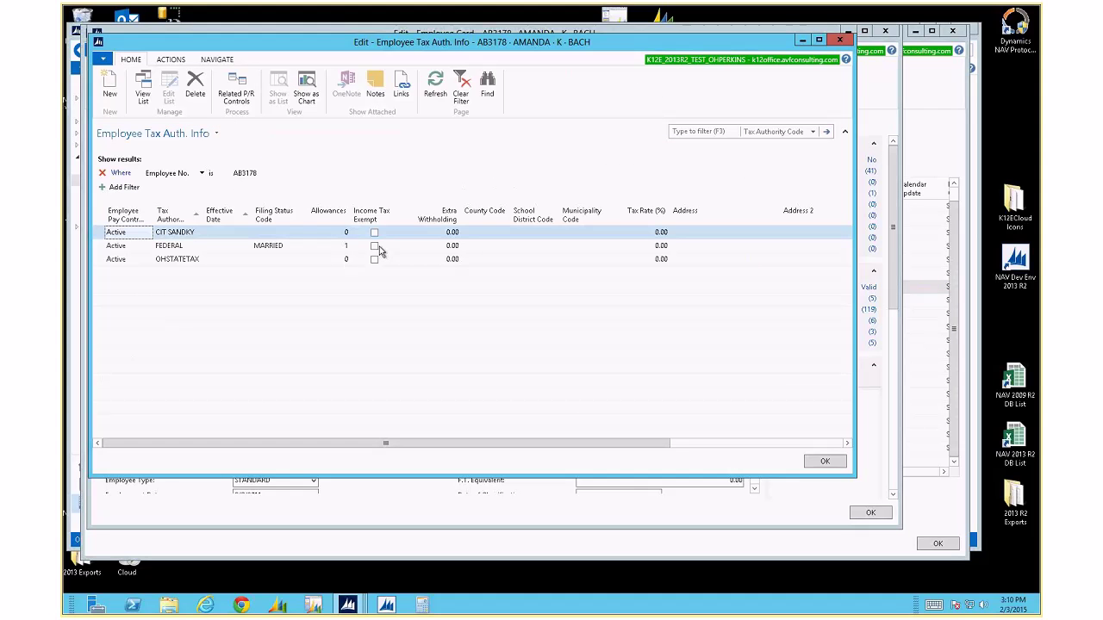
{"action": "left_click", "coordinate": [376, 249]}
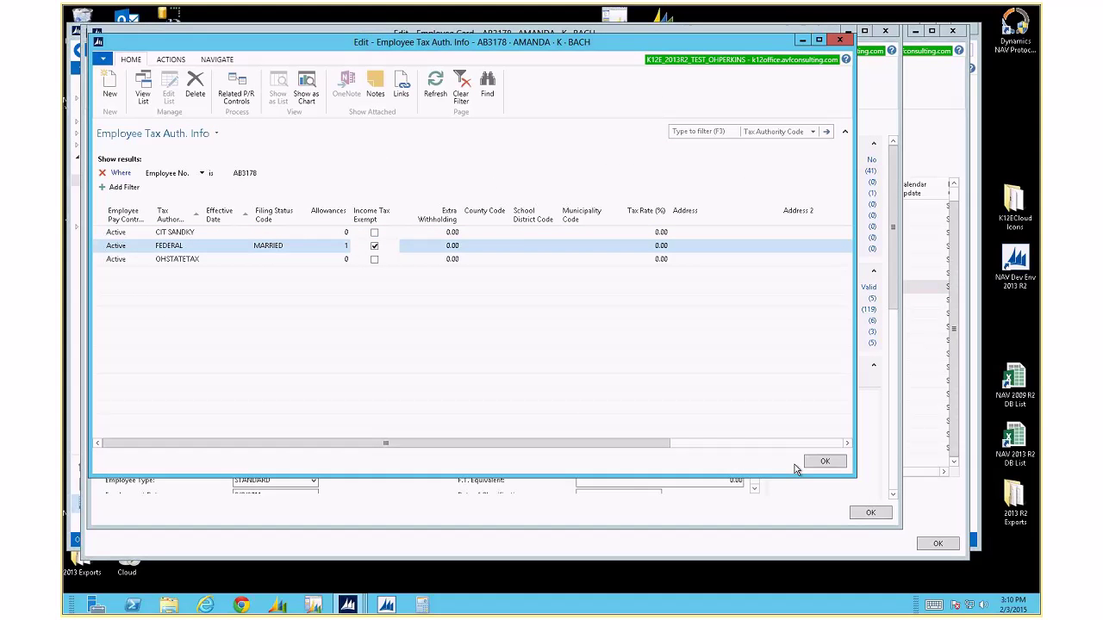
{"action": "left_click", "coordinate": [822, 461]}
{"action": "left_click", "coordinate": [861, 514]}
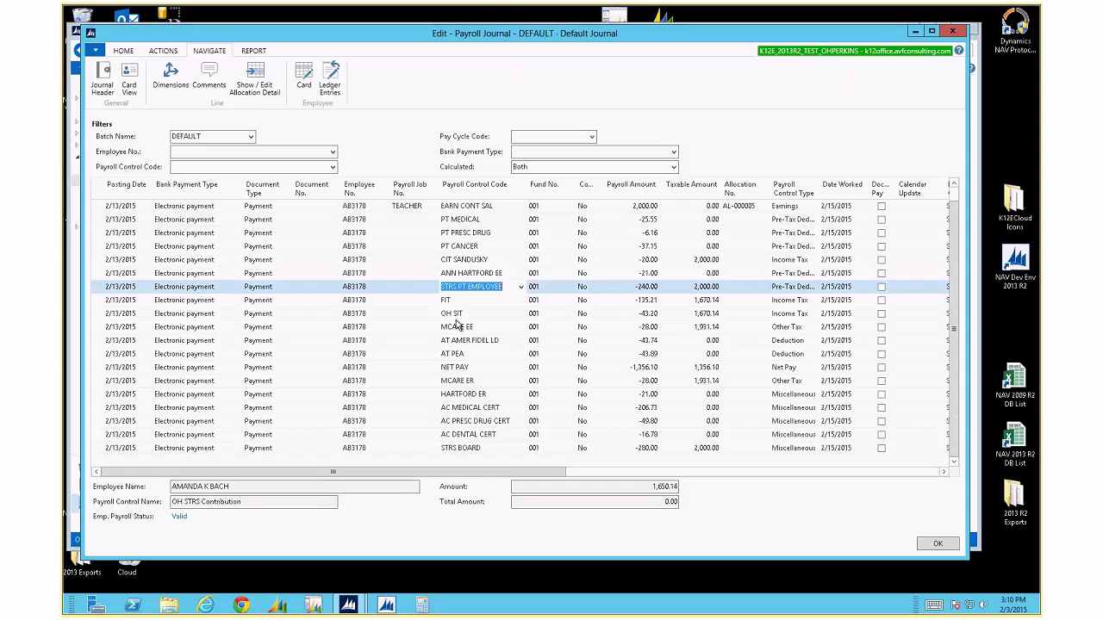
Recalculate the single employee with the calculation trace enabled for the FIT payroll control.
{"action": "left_click", "coordinate": [123, 51]}
{"action": "left_click", "coordinate": [191, 83]}
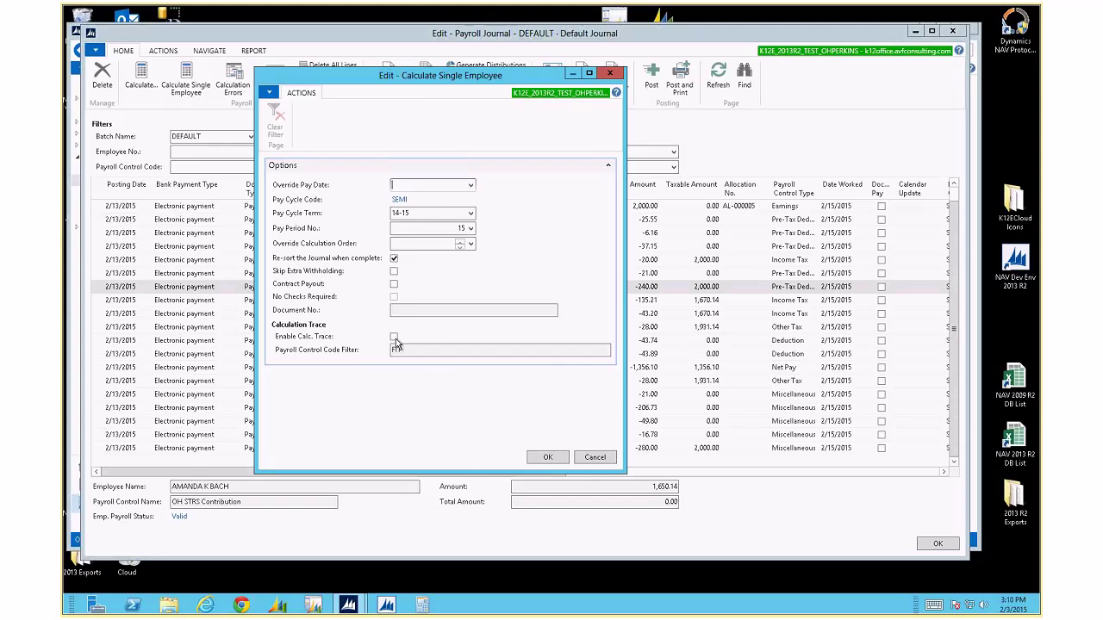
{"action": "left_click", "coordinate": [546, 456]}
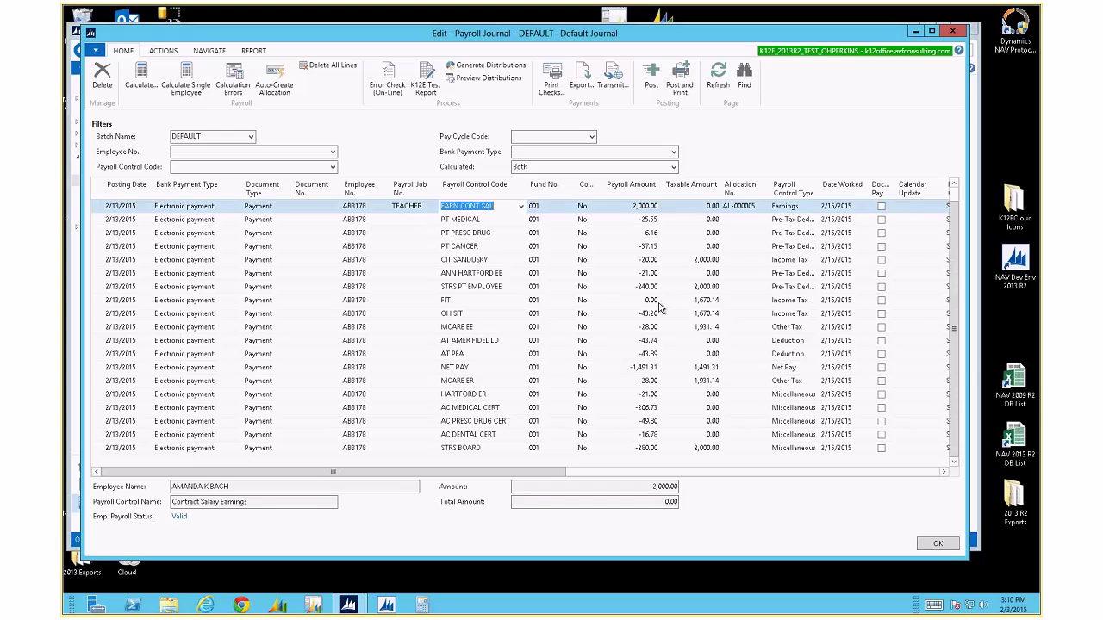
View the FIT calculation trace lines for the tax-exempt calculation, and return to the payroll journal.
{"action": "left_click", "coordinate": [163, 51]}
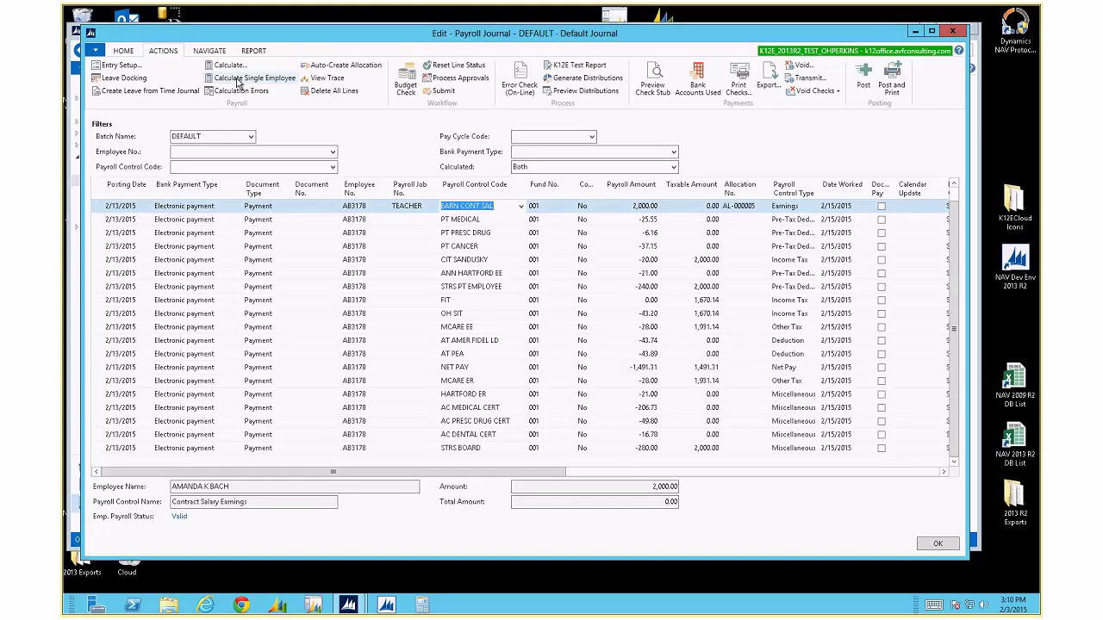
{"action": "left_click", "coordinate": [324, 78]}
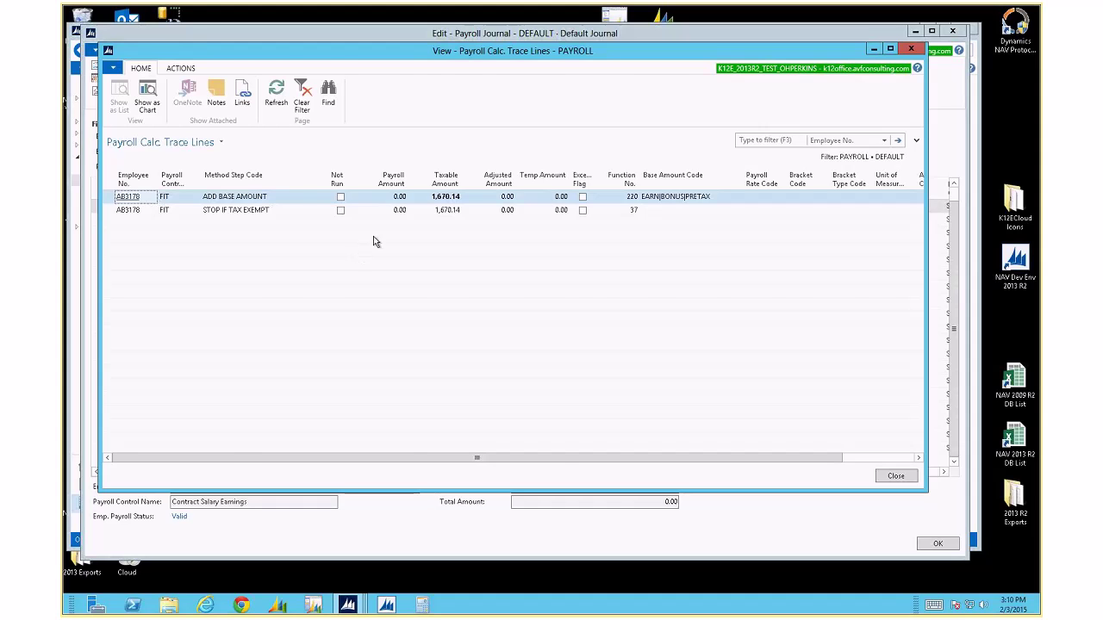
{"action": "key", "text": "Escape"}
Clear Income Tax Exempt for the FEDERAL tax authority in the Employee Card's tax authority information, and return to the payroll journal.
{"action": "left_click", "coordinate": [209, 51]}
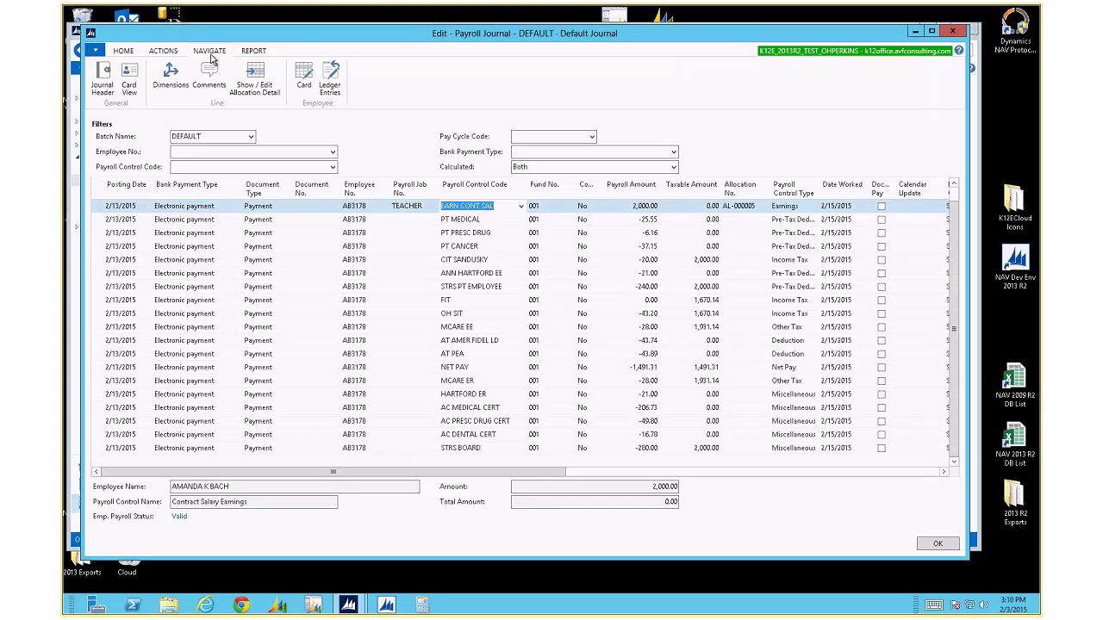
{"action": "left_click", "coordinate": [304, 80]}
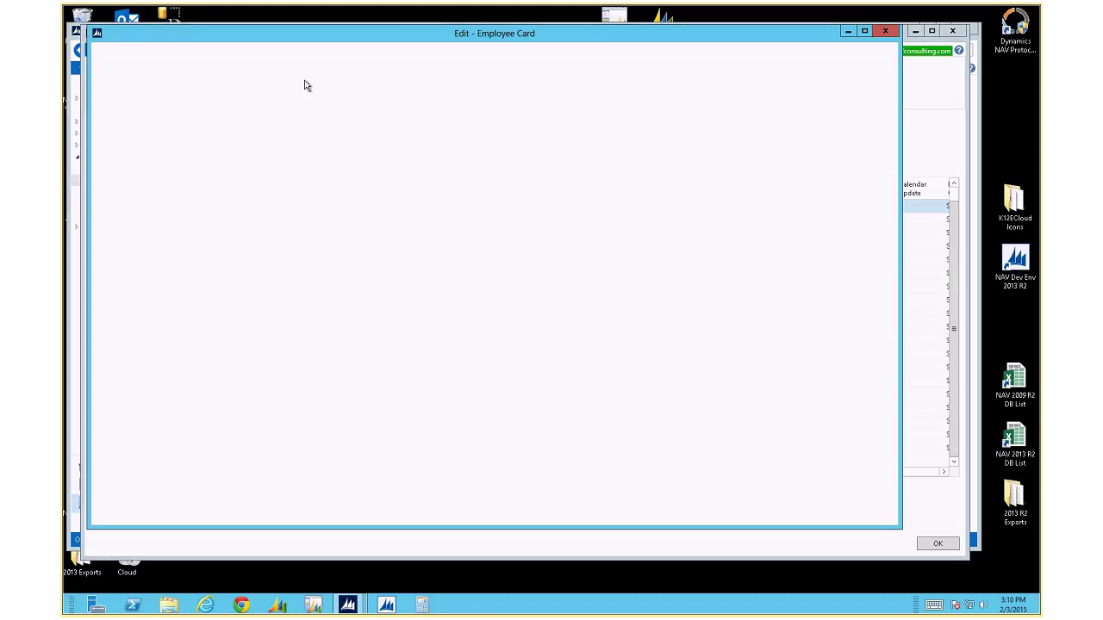
{"action": "left_click", "coordinate": [305, 84]}
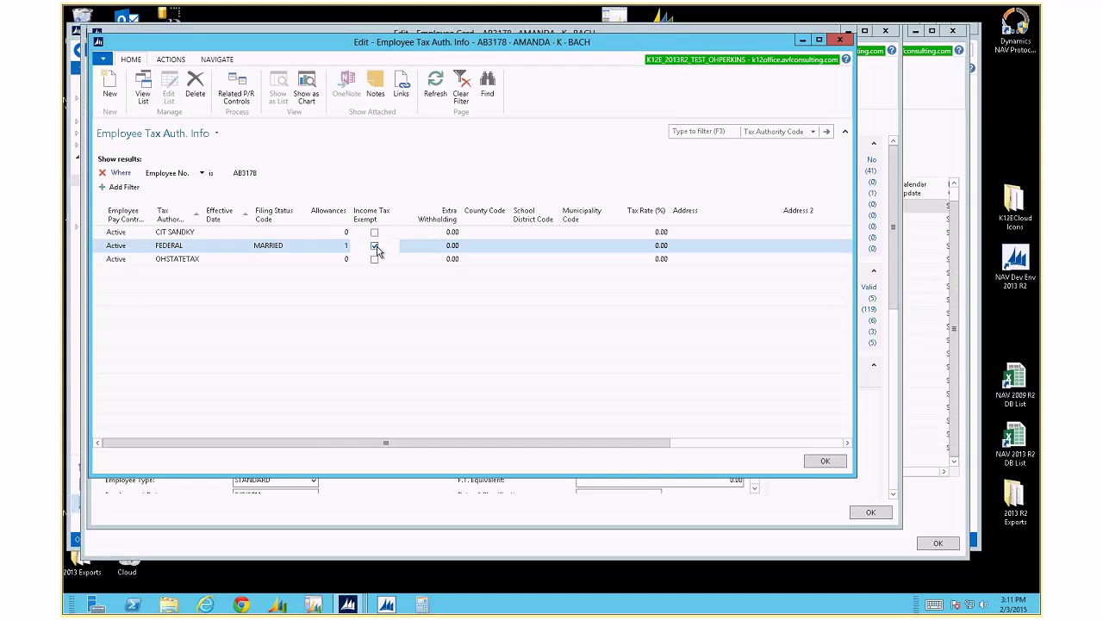
{"action": "key", "text": "Escape"}
{"action": "key", "text": "Escape"}
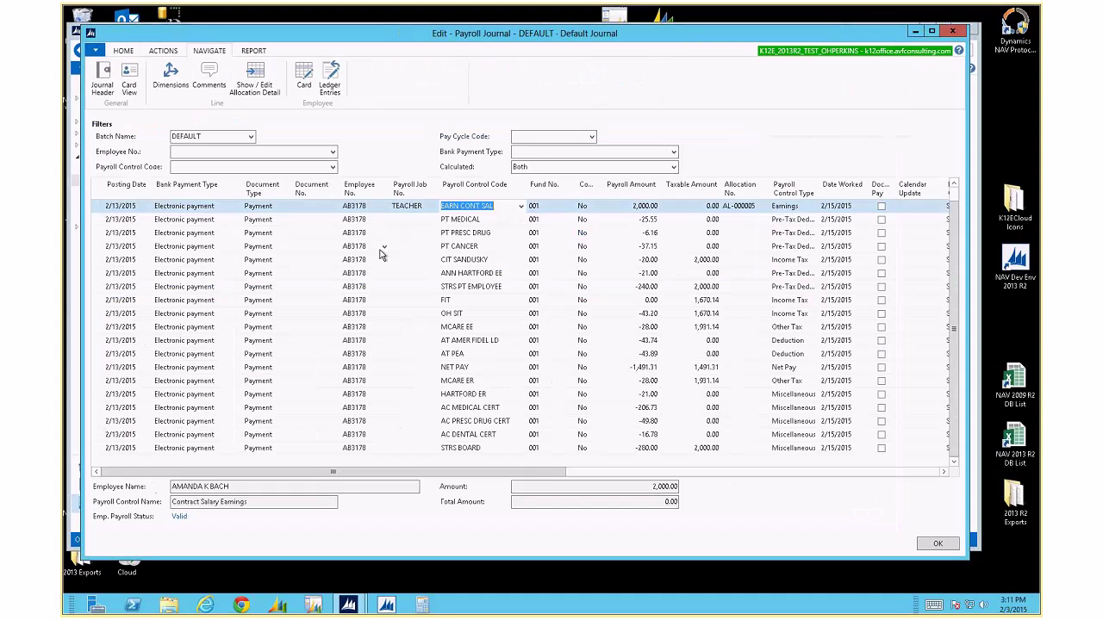
Recalculate the single employee again with the calculation trace enabled for FIT after removing the tax exemption.
{"action": "left_click", "coordinate": [162, 50]}
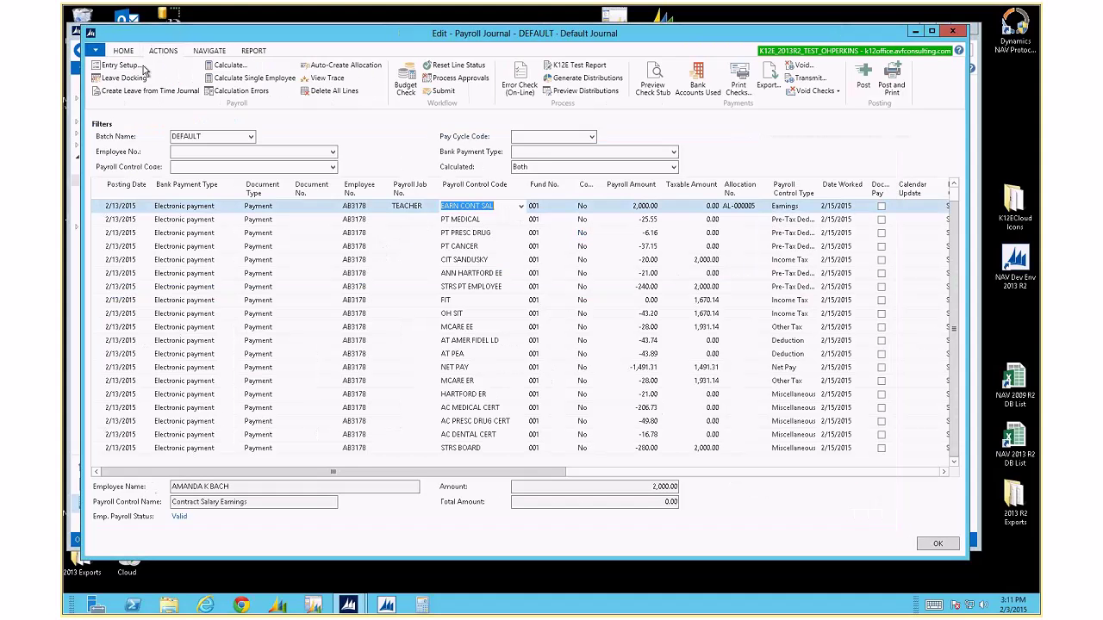
{"action": "left_click", "coordinate": [230, 80]}
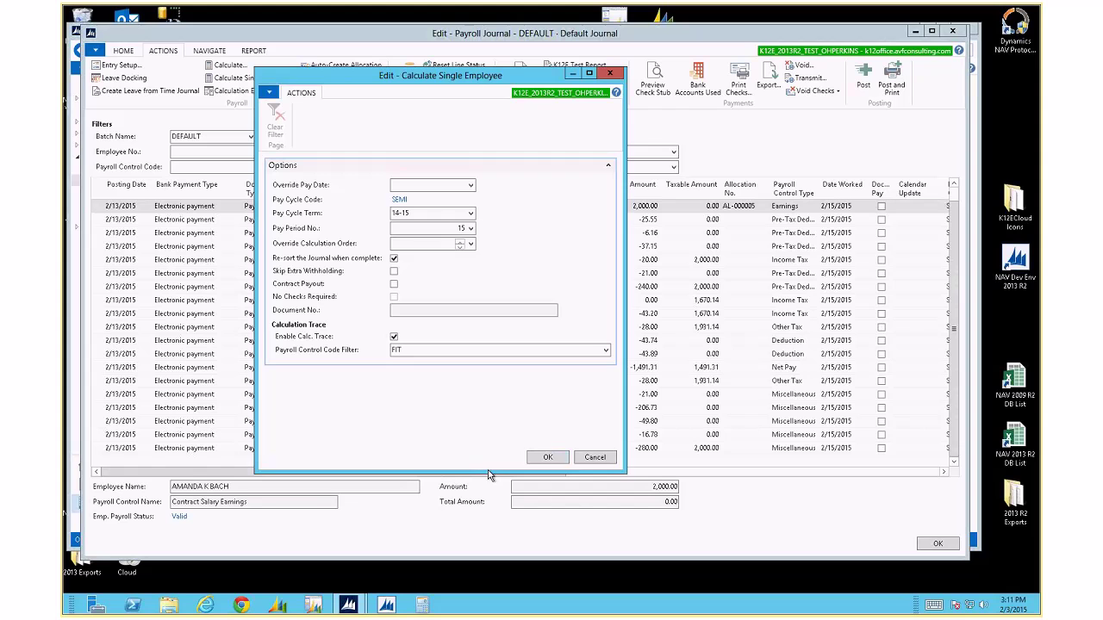
{"action": "left_click", "coordinate": [548, 458]}
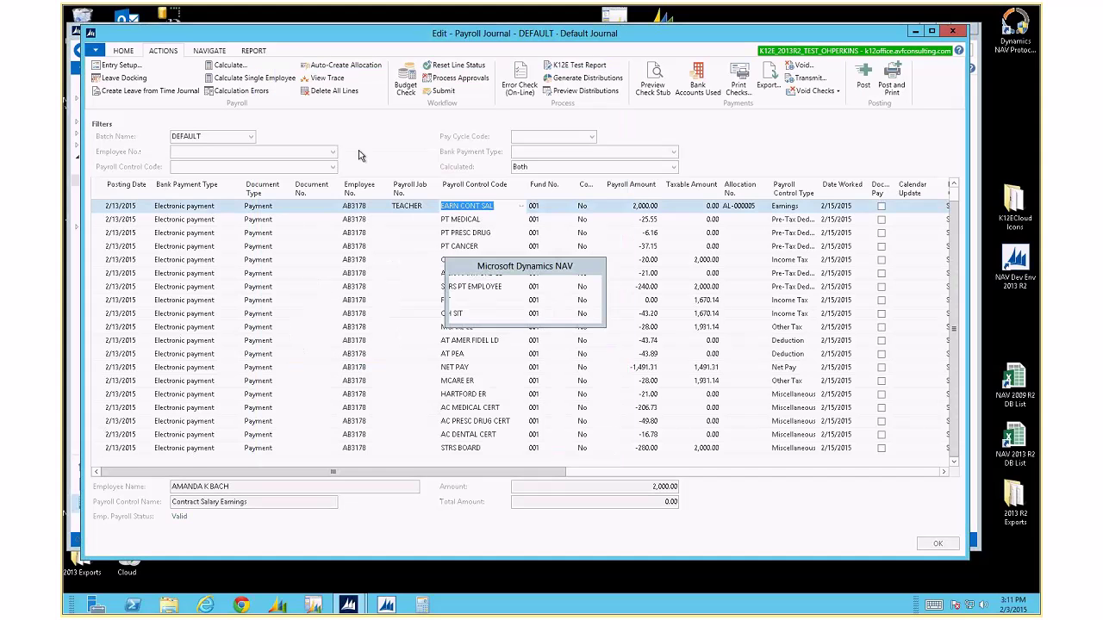
View the new FIT trace lines and look up the description of the DEDUCTION - STANDARD method step.
{"action": "left_click", "coordinate": [327, 80]}
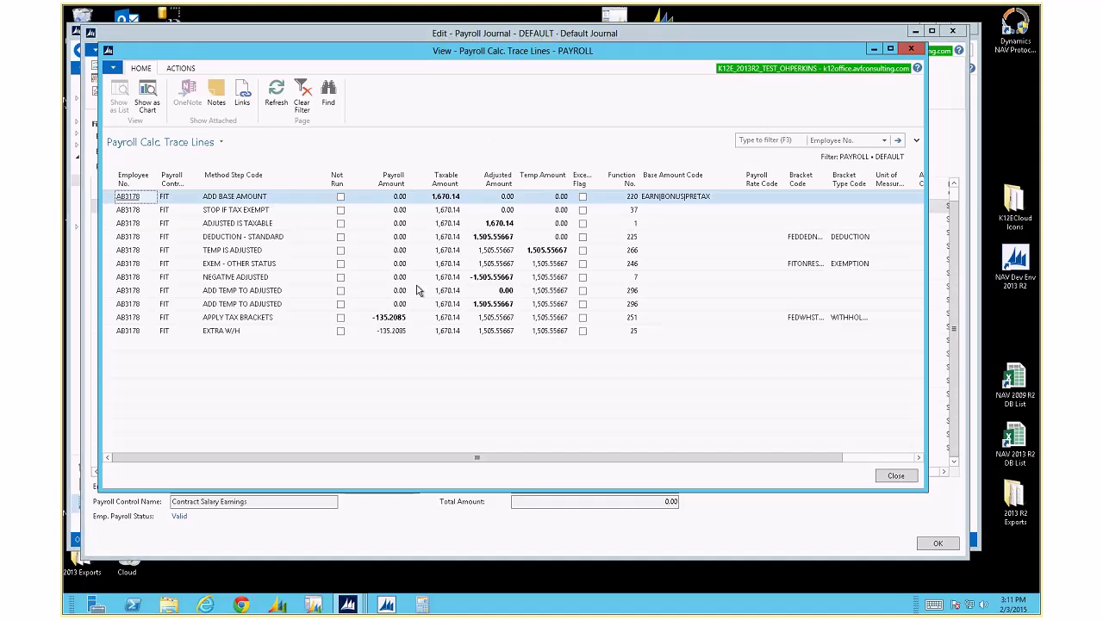
{"action": "left_click", "coordinate": [274, 239]}
{"action": "left_click", "coordinate": [274, 240]}
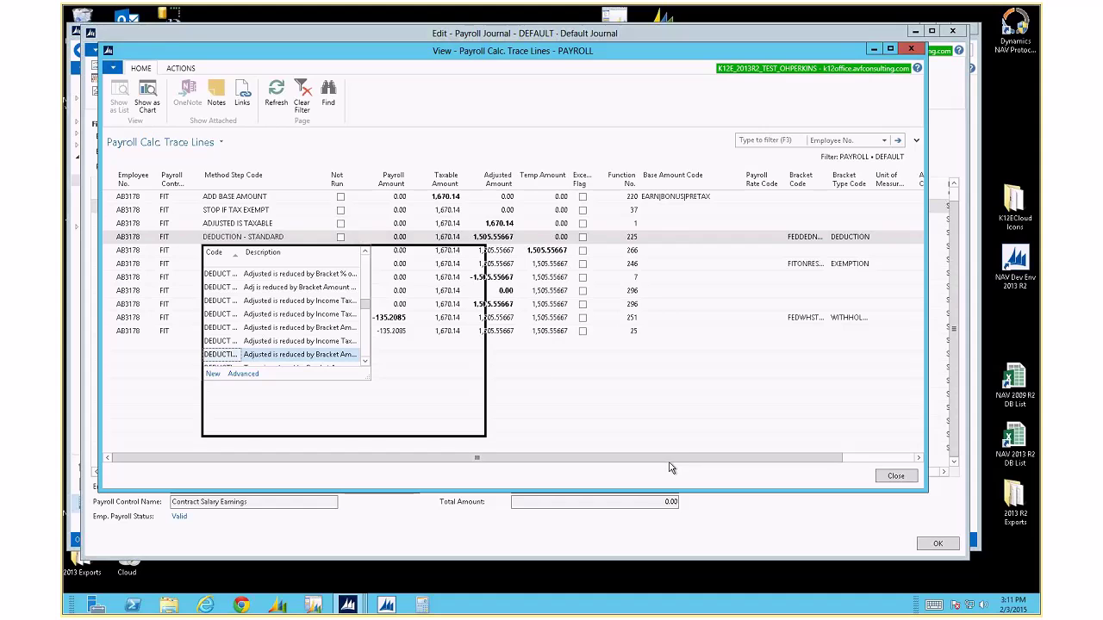
{"action": "left_click_drag", "start_coordinate": [671, 468], "coordinate": [686, 467]}
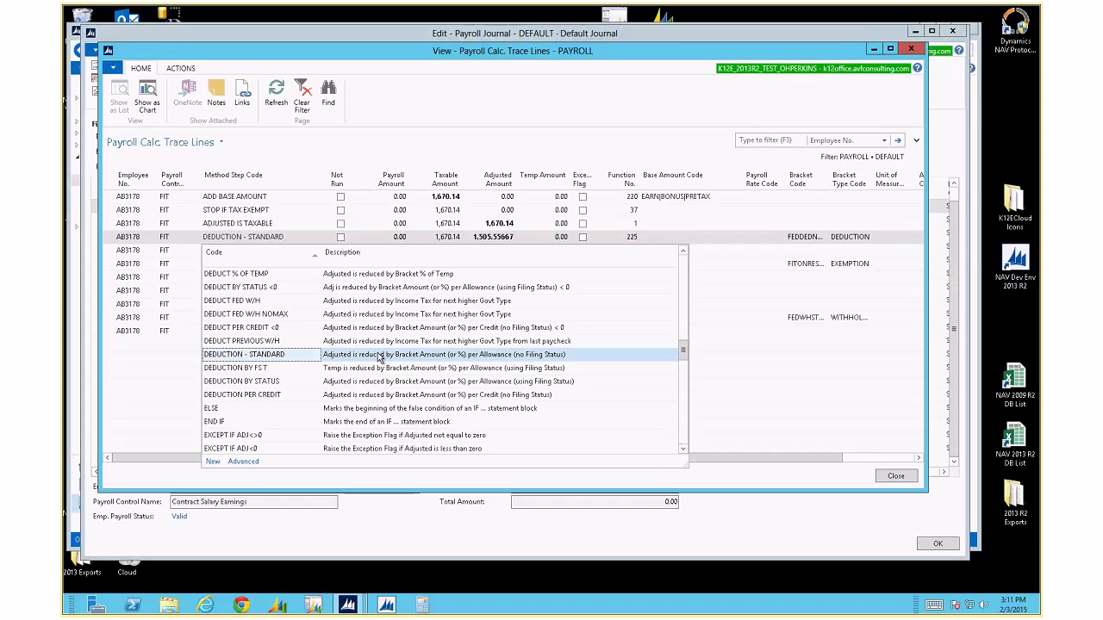
{"action": "left_click", "coordinate": [538, 363]}
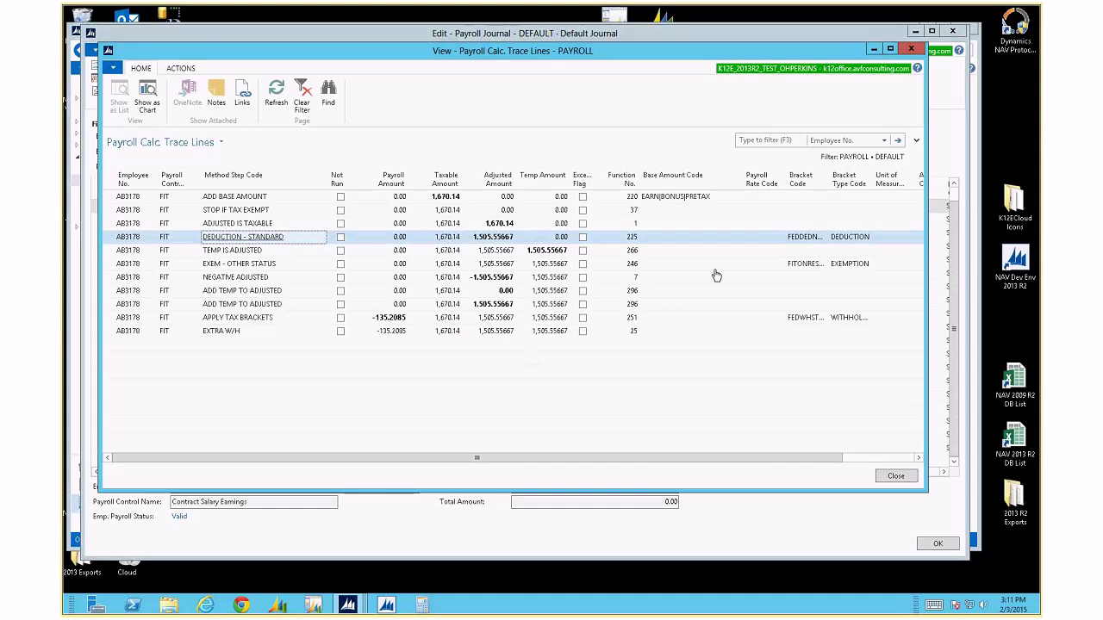
Examine the DEDUCTION - STANDARD line's bracket type and the FEDDEDNOSTATUS bracket details effective 1/1/2014, and return to the trace lines.
{"action": "left_click", "coordinate": [850, 241]}
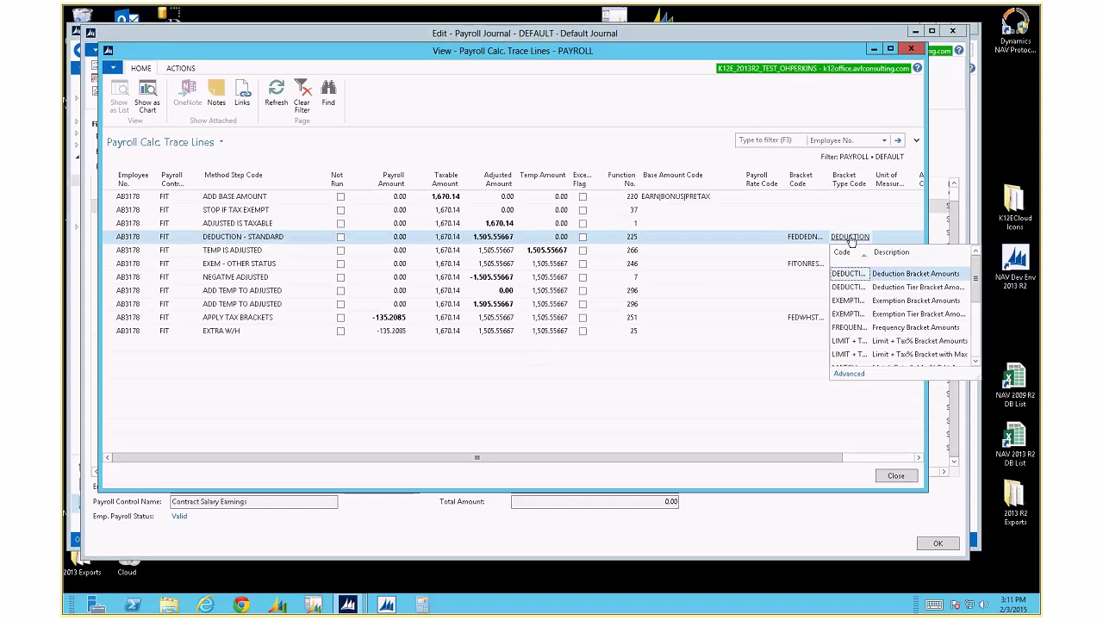
{"action": "left_click", "coordinate": [808, 244]}
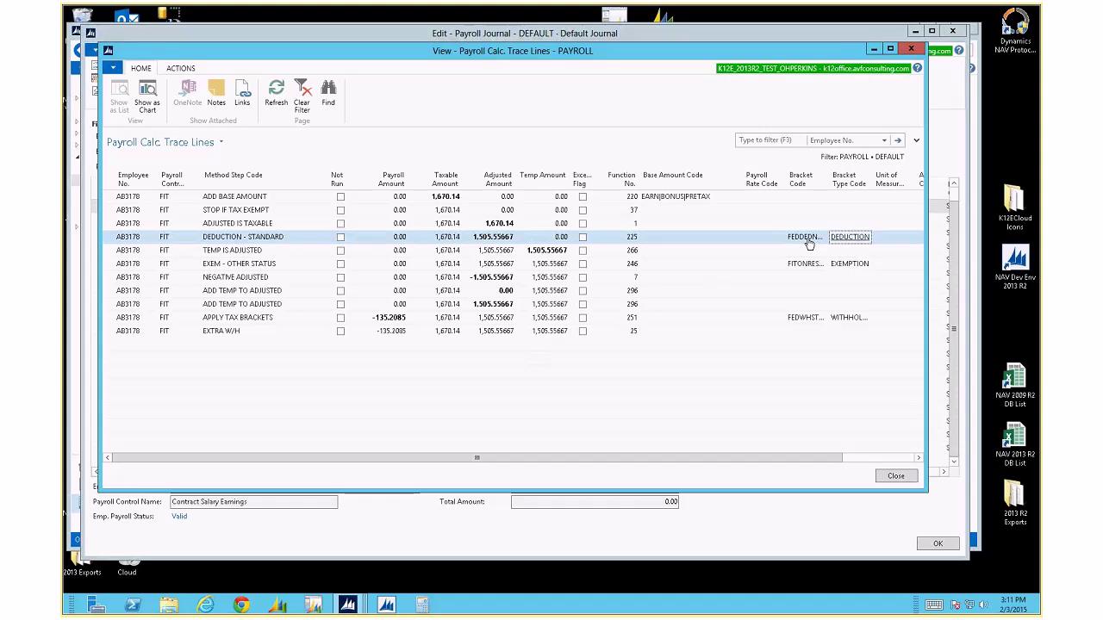
{"action": "left_click", "coordinate": [809, 244]}
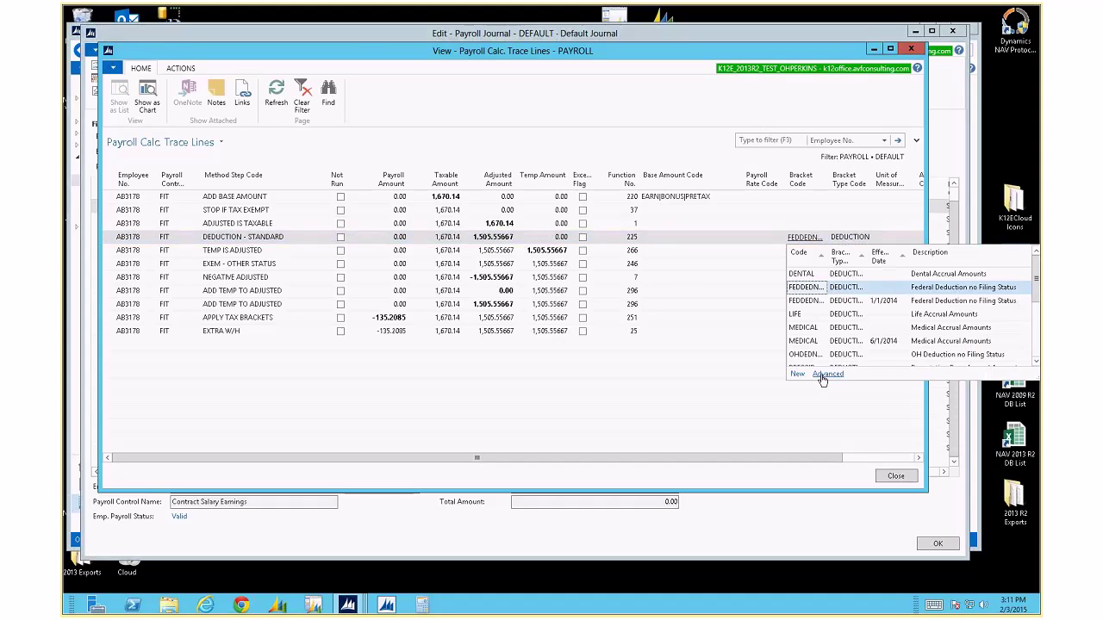
{"action": "left_click", "coordinate": [828, 380]}
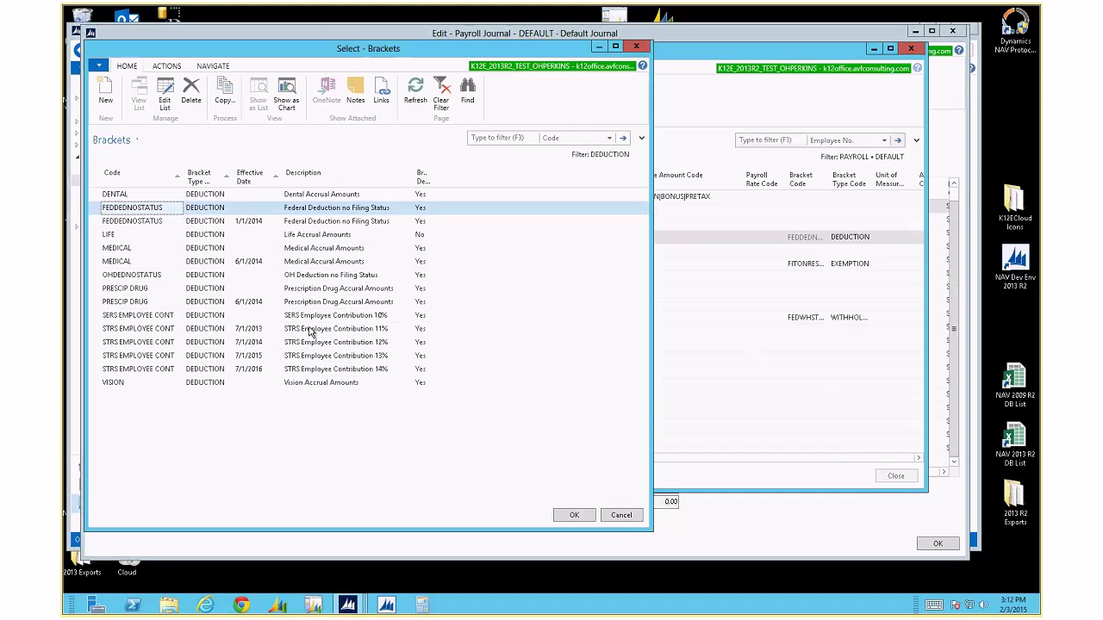
{"action": "left_click", "coordinate": [250, 224]}
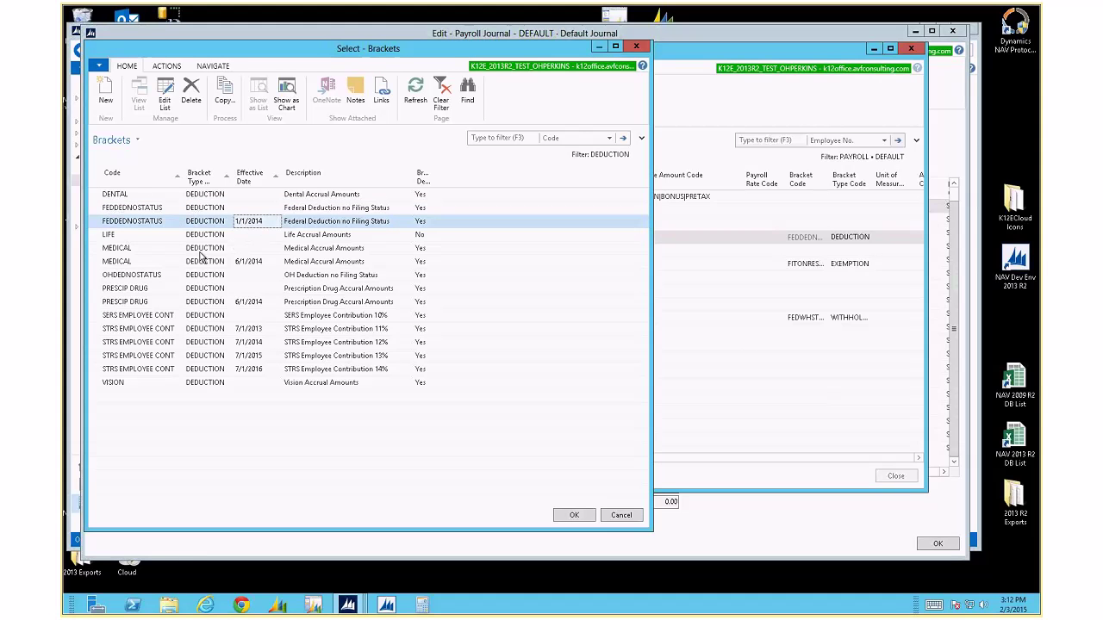
{"action": "left_click", "coordinate": [213, 66]}
{"action": "left_click", "coordinate": [106, 95]}
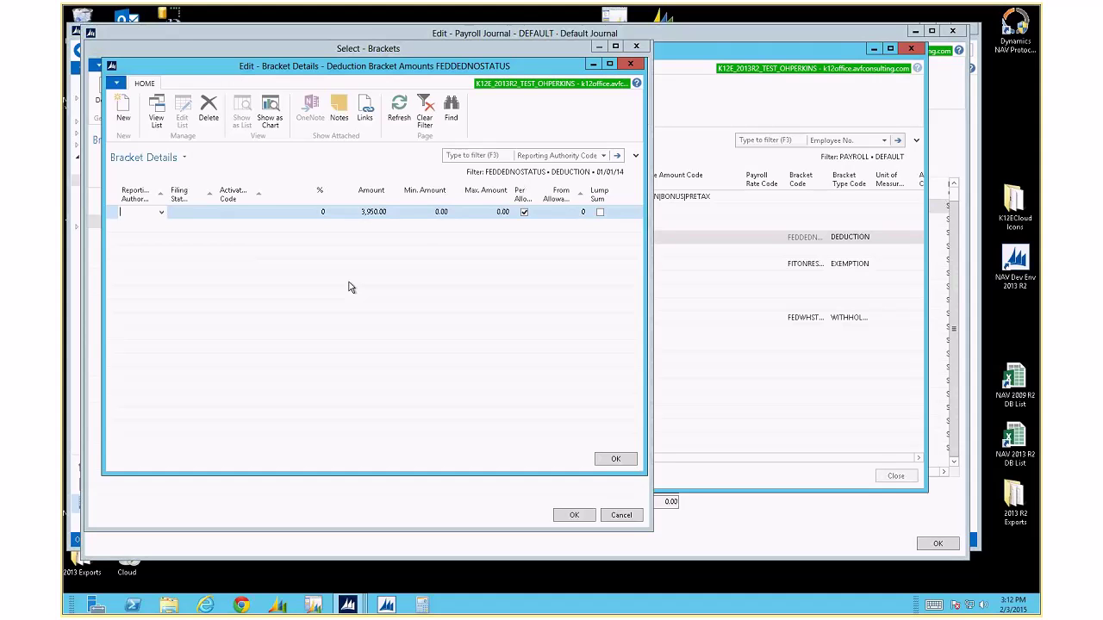
{"action": "key", "text": "Escape"}
{"action": "key", "text": "Escape"}
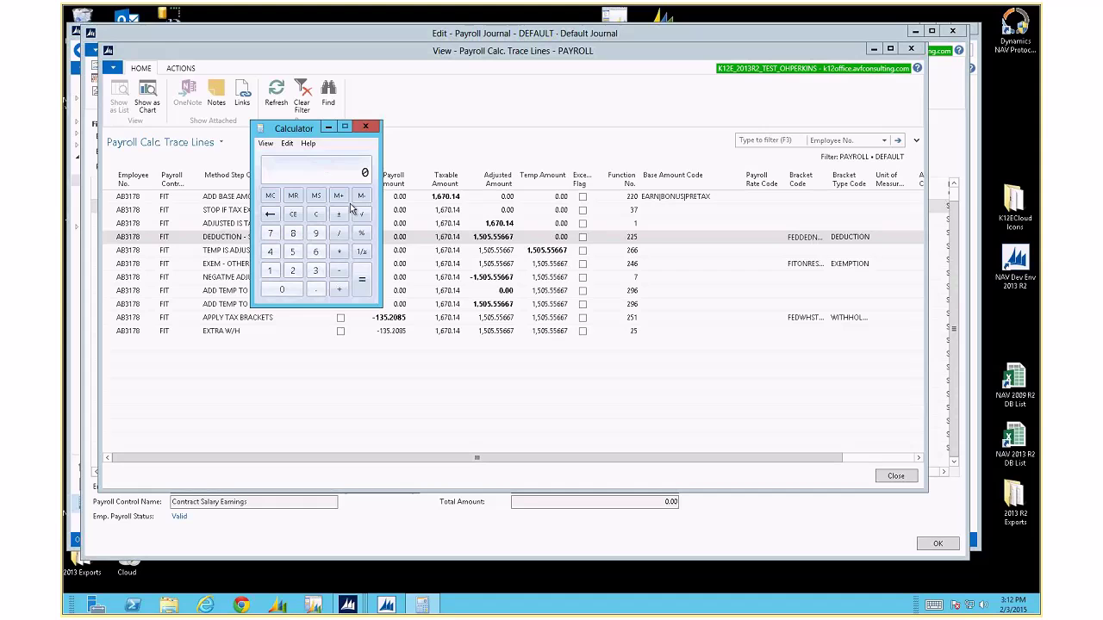
In Calculator, divide 3950 by 24 and subtract 1670 to check the adjusted amount, and close Calculator.
{"action": "left_click", "coordinate": [315, 270]}
{"action": "left_click", "coordinate": [316, 233]}
{"action": "left_click", "coordinate": [292, 251]}
{"action": "left_click", "coordinate": [290, 291]}
{"action": "left_click", "coordinate": [339, 233]}
{"action": "left_click", "coordinate": [292, 270]}
{"action": "left_click", "coordinate": [269, 251]}
{"action": "left_click", "coordinate": [362, 279]}
{"action": "left_click", "coordinate": [339, 270]}
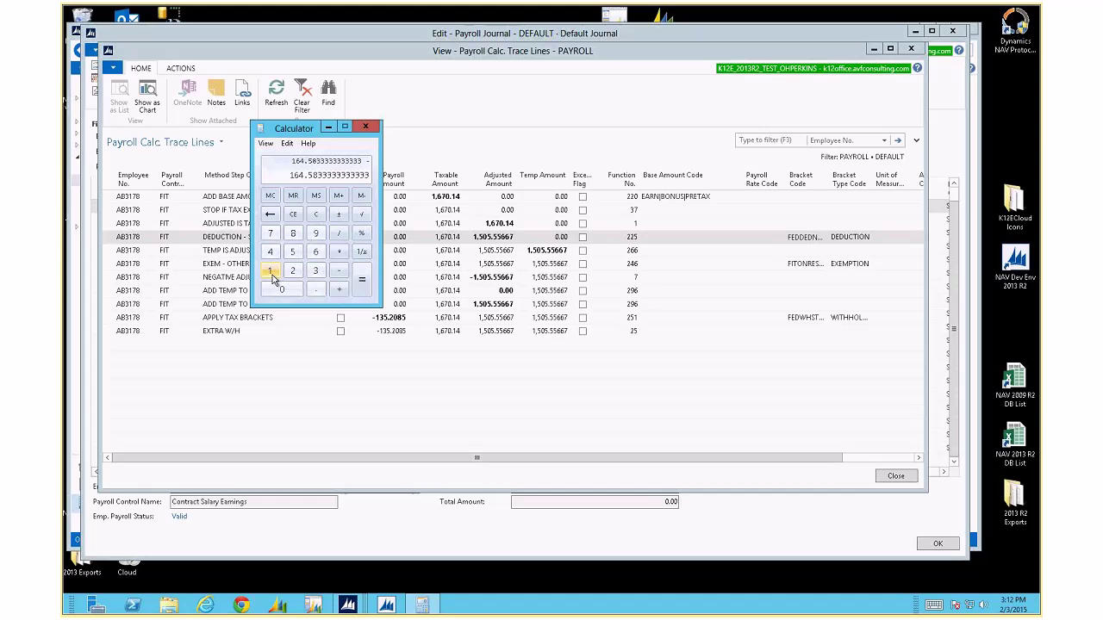
{"action": "left_click", "coordinate": [269, 271]}
{"action": "left_click", "coordinate": [316, 250]}
{"action": "left_click", "coordinate": [269, 233]}
{"action": "left_click", "coordinate": [282, 288]}
{"action": "left_click", "coordinate": [359, 288]}
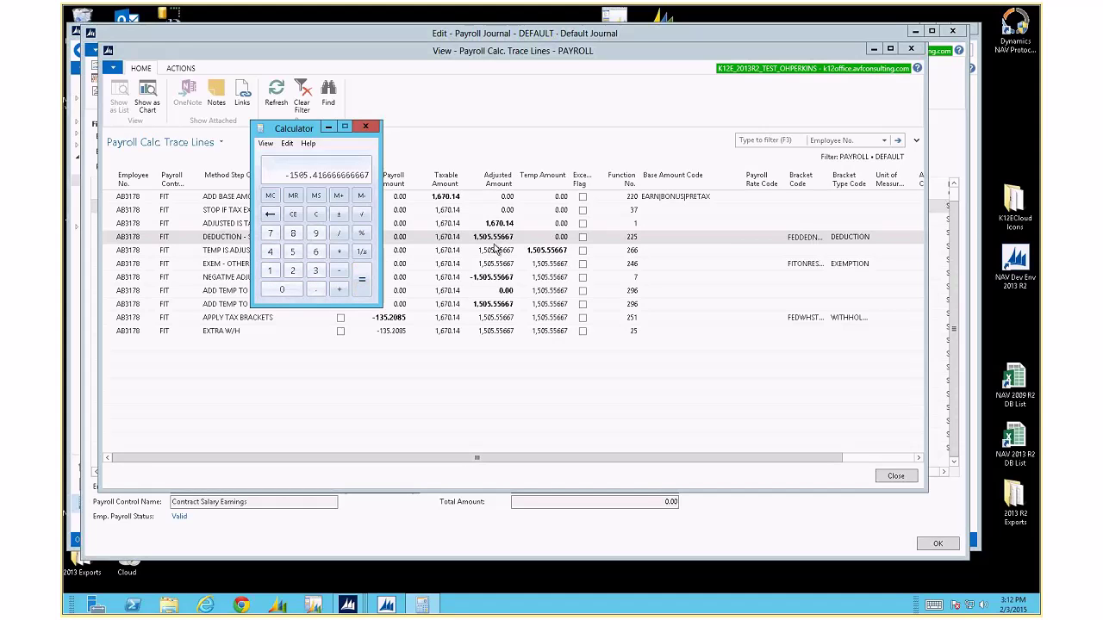
{"action": "left_click", "coordinate": [366, 128]}
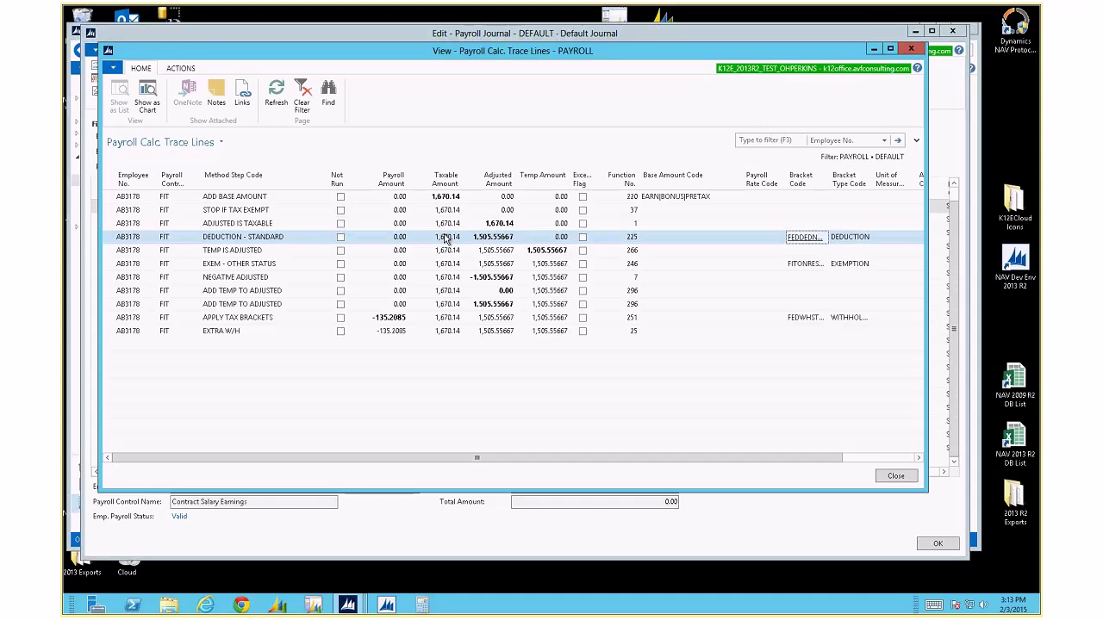
Review the FITONRESADJ exemption bracket details for the EXEM - OTHER STATUS line, and select that line together with the second ADD TEMP TO ADJUSTED line.
{"action": "left_click", "coordinate": [810, 265]}
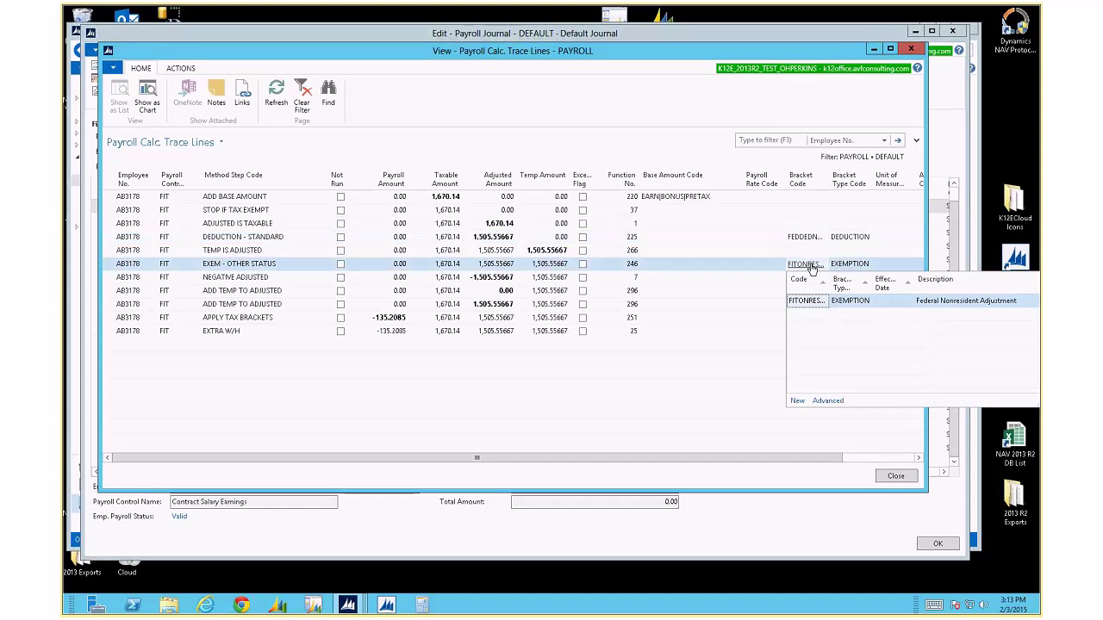
{"action": "left_click", "coordinate": [824, 402]}
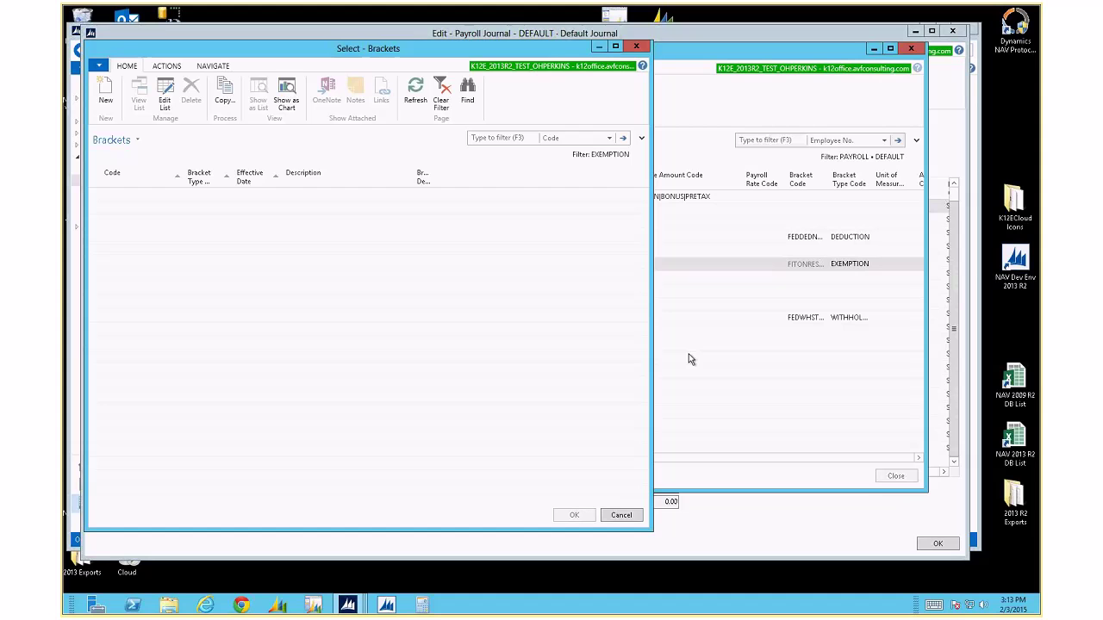
{"action": "left_click", "coordinate": [209, 66]}
{"action": "left_click", "coordinate": [104, 92]}
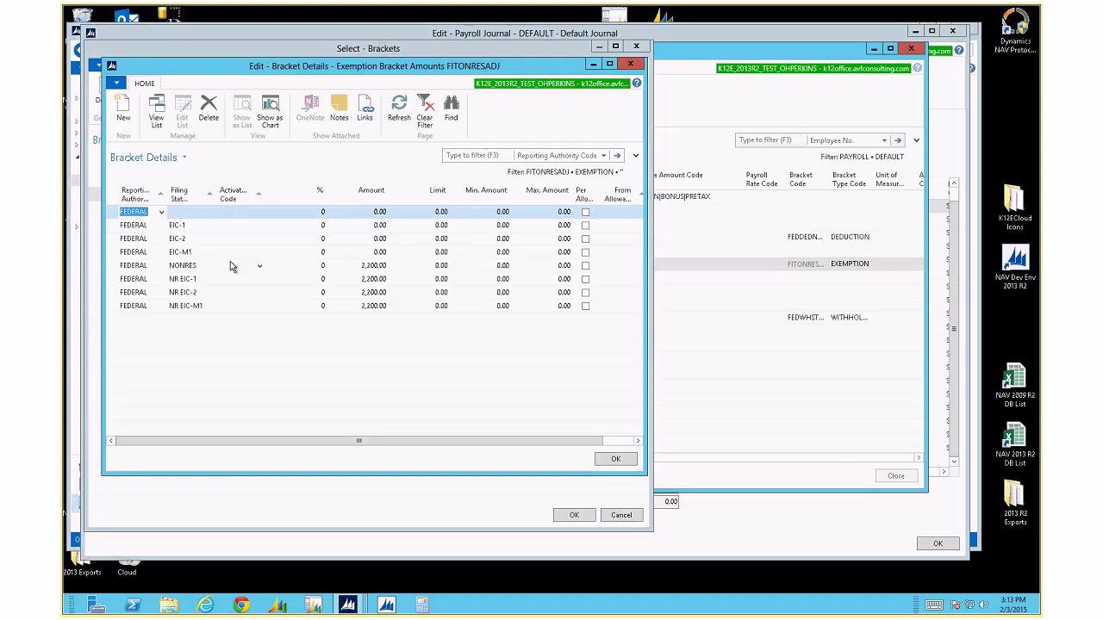
{"action": "key", "text": "Escape"}
{"action": "key", "text": "Escape"}
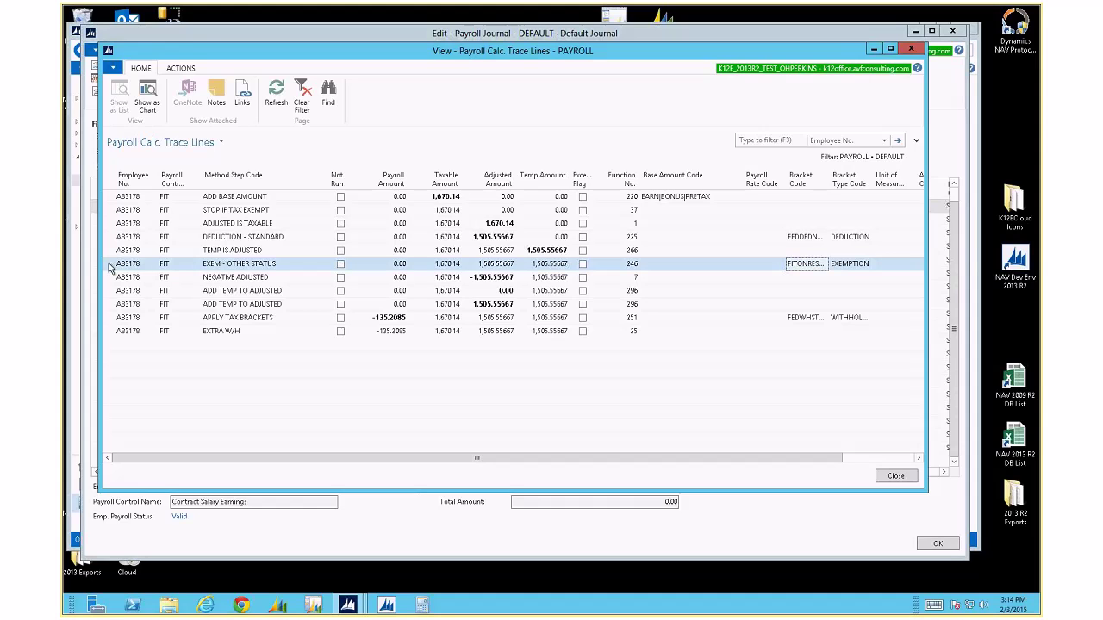
{"action": "left_click", "coordinate": [109, 306], "text": "ctrl"}
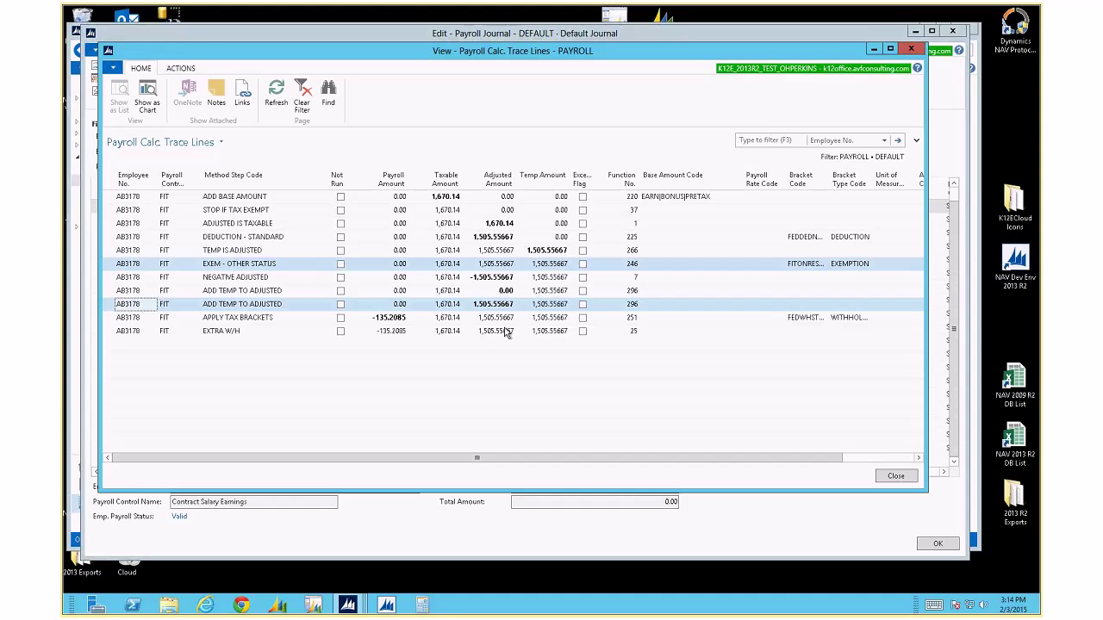
Open the FEDWHSTATUS withholding bracket details effective 1/1/2014 from the APPLY TAX BRACKETS line, and enlarge the window to show more rows.
{"action": "left_click", "coordinate": [804, 319]}
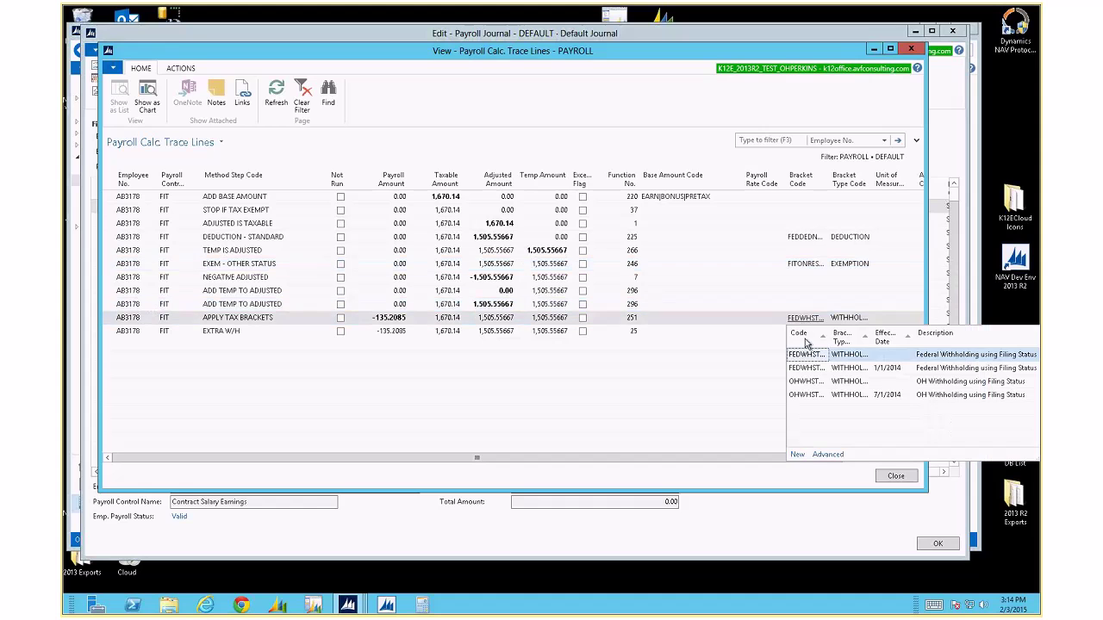
{"action": "left_click", "coordinate": [827, 455]}
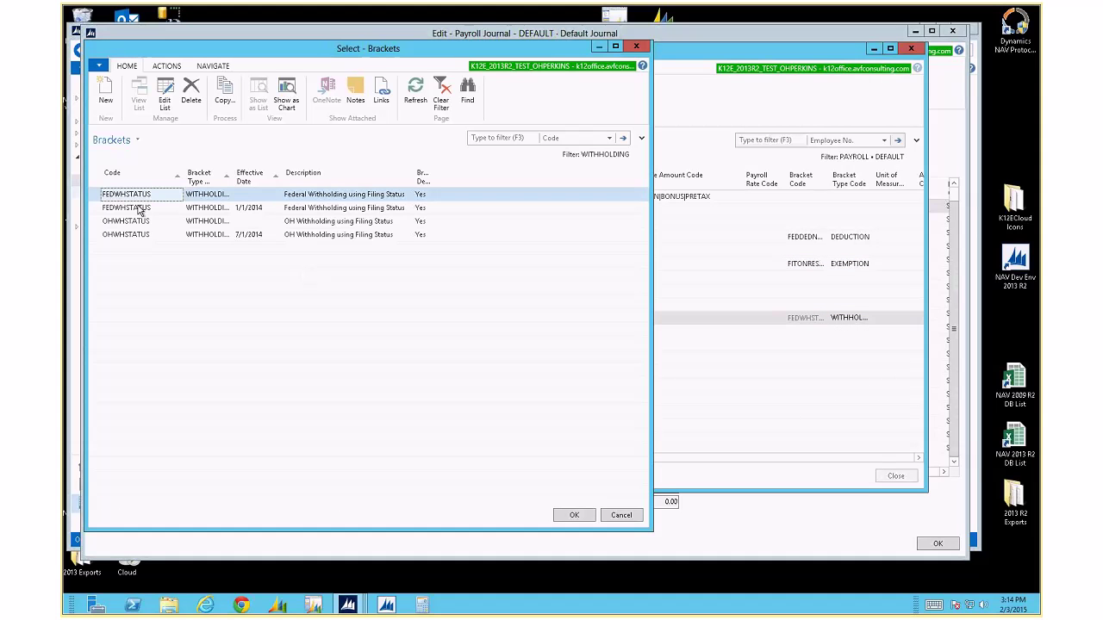
{"action": "key", "text": "Down"}
{"action": "left_click", "coordinate": [213, 65]}
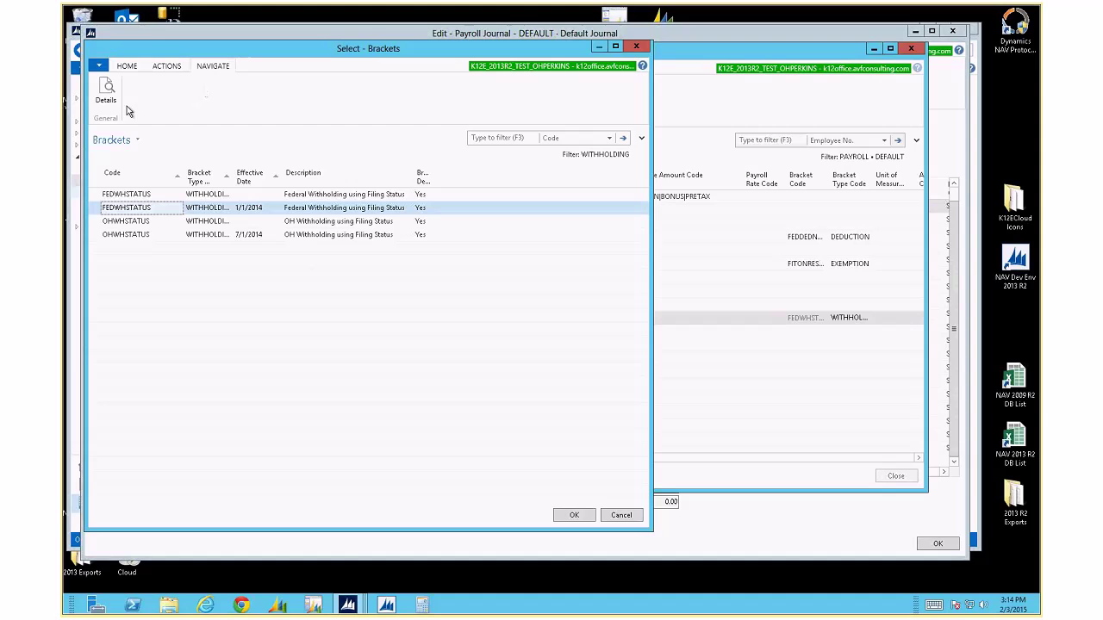
{"action": "left_click", "coordinate": [105, 91]}
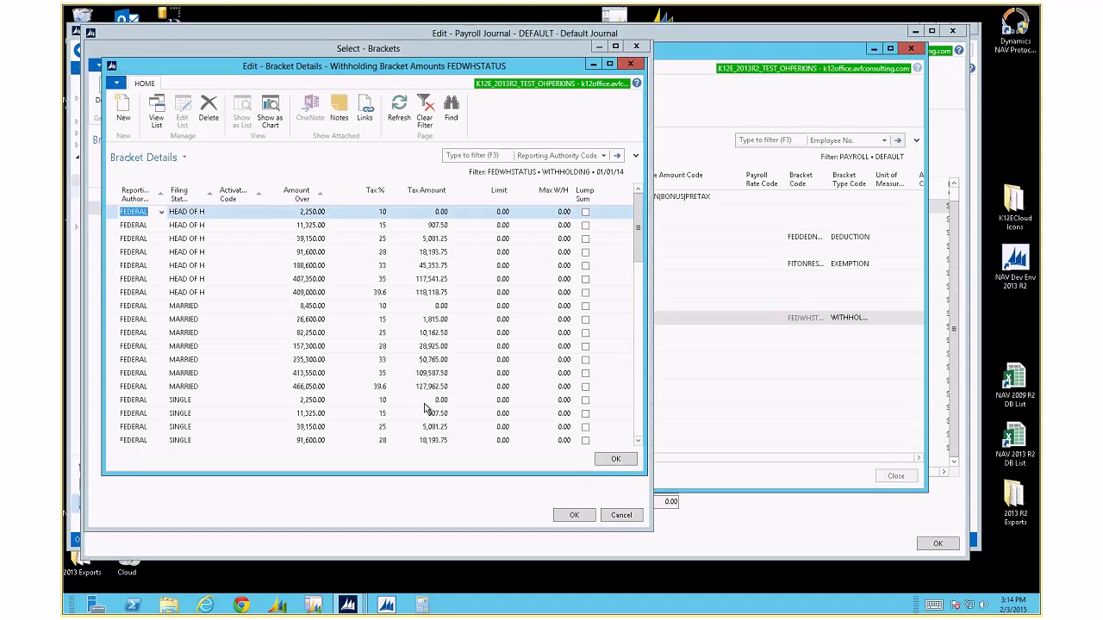
{"action": "left_click_drag", "start_coordinate": [648, 476], "coordinate": [716, 540]}
Filter the withholding bracket details to the MARRIED filing status for review, and return to the payroll journal.
{"action": "right_click", "coordinate": [183, 318]}
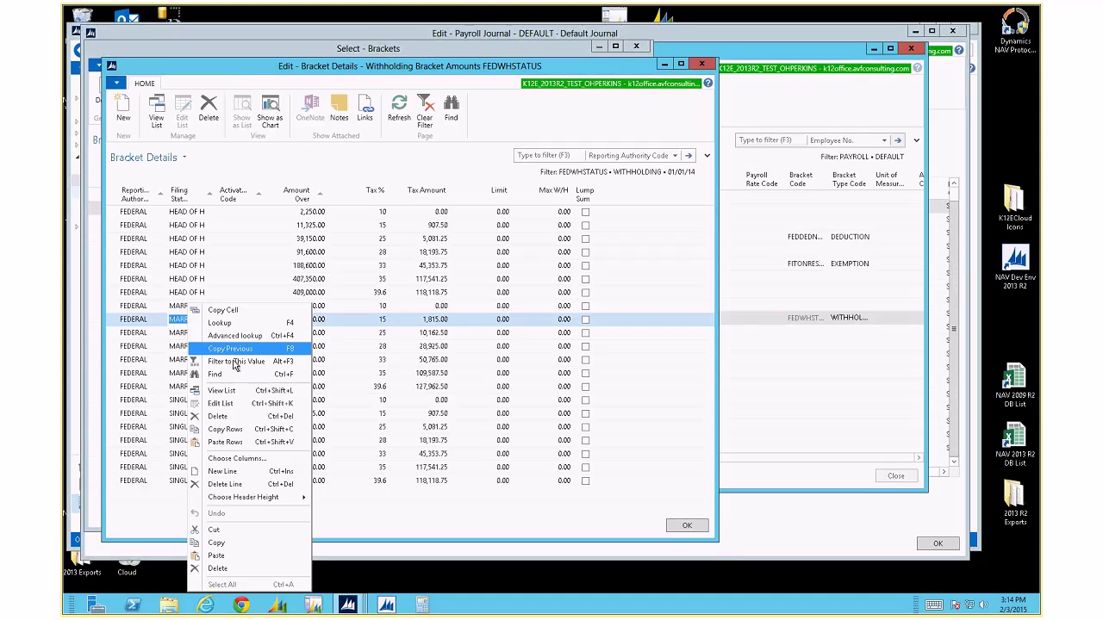
{"action": "left_click", "coordinate": [233, 364]}
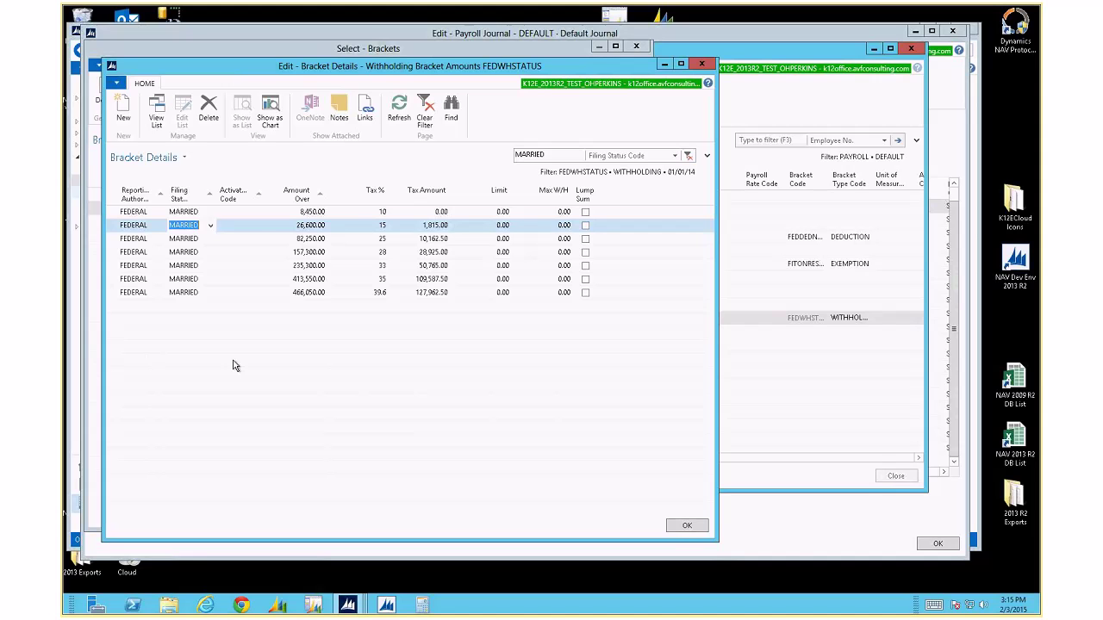
{"action": "key", "text": "Escape"}
{"action": "key", "text": "Escape"}
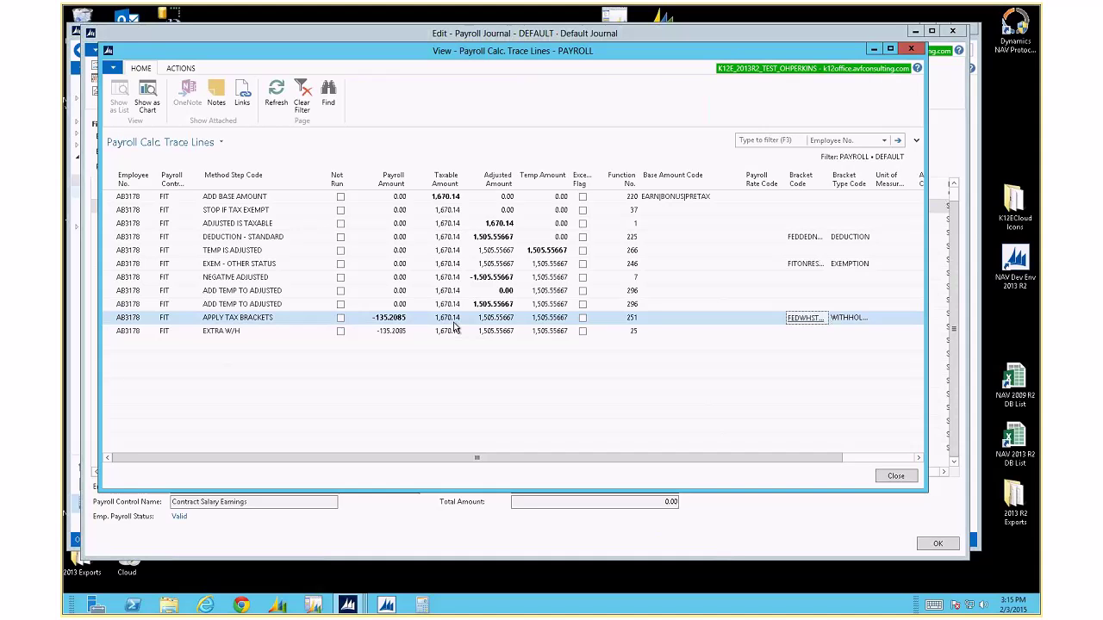
{"action": "key", "text": "Escape"}
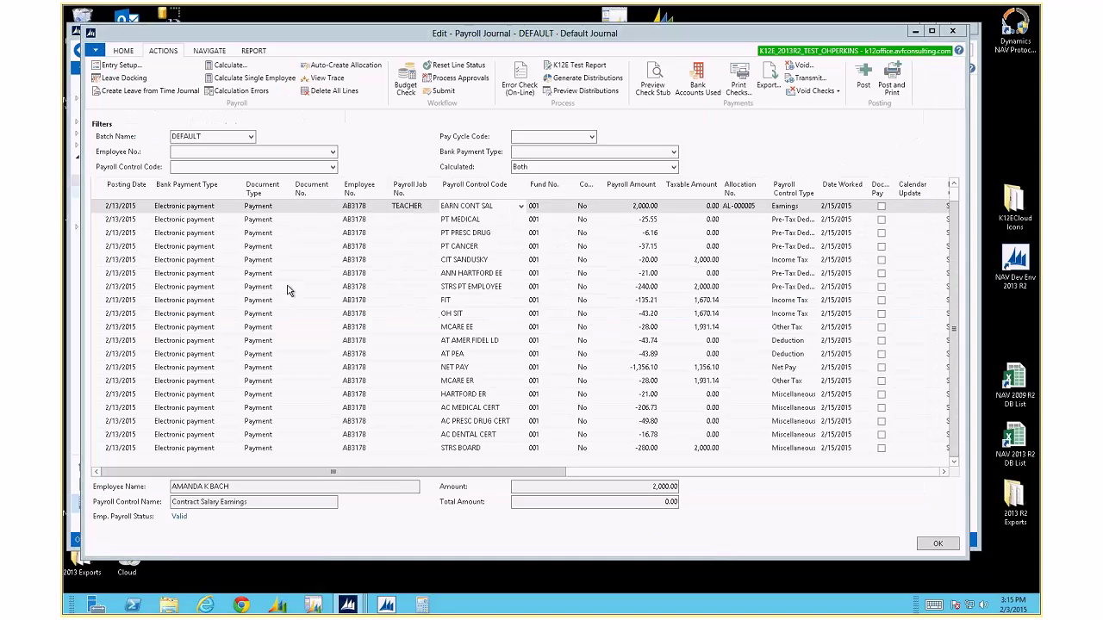
From the employee card, set the extra withholding to 10 on the FEDERAL tax authority line, and return to the payroll journal.
{"action": "left_click", "coordinate": [210, 51]}
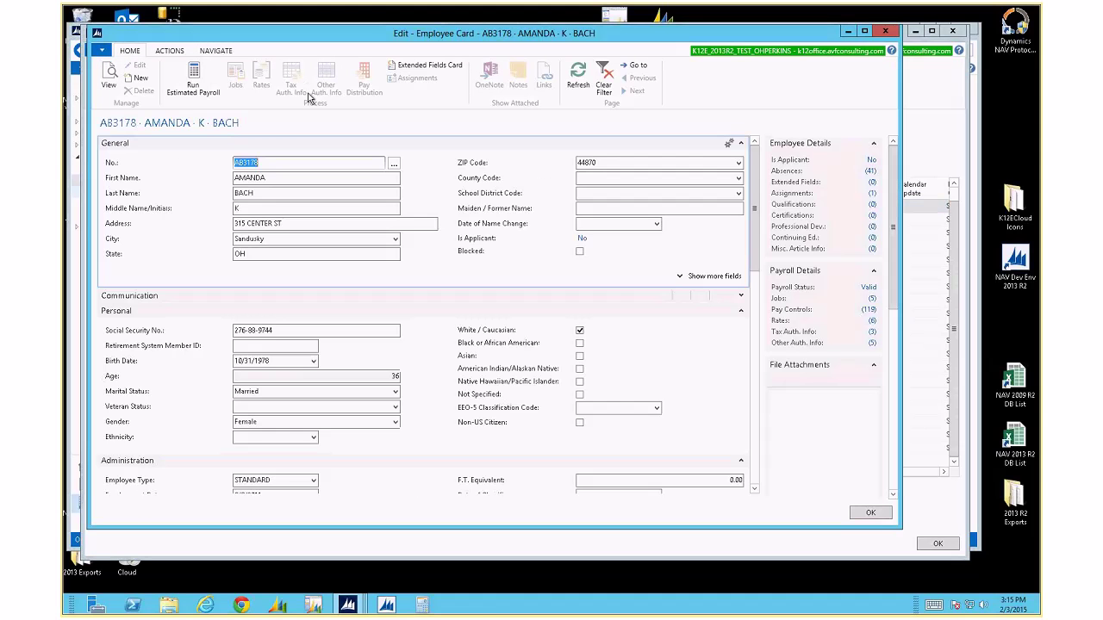
{"action": "left_click", "coordinate": [293, 76]}
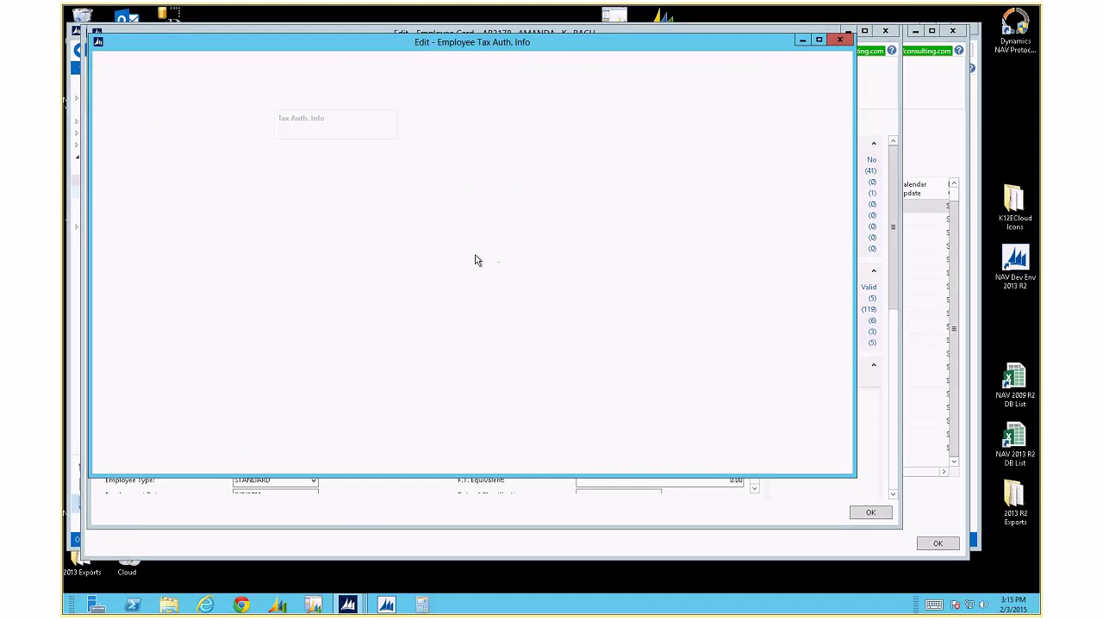
{"action": "left_click", "coordinate": [444, 247]}
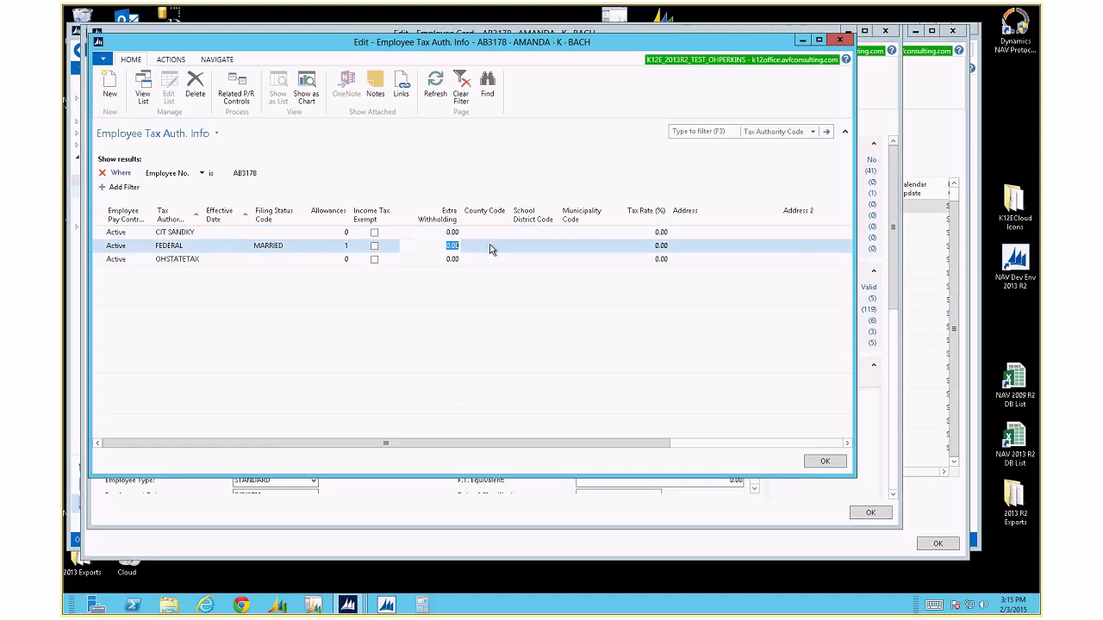
{"action": "key", "text": "End"}
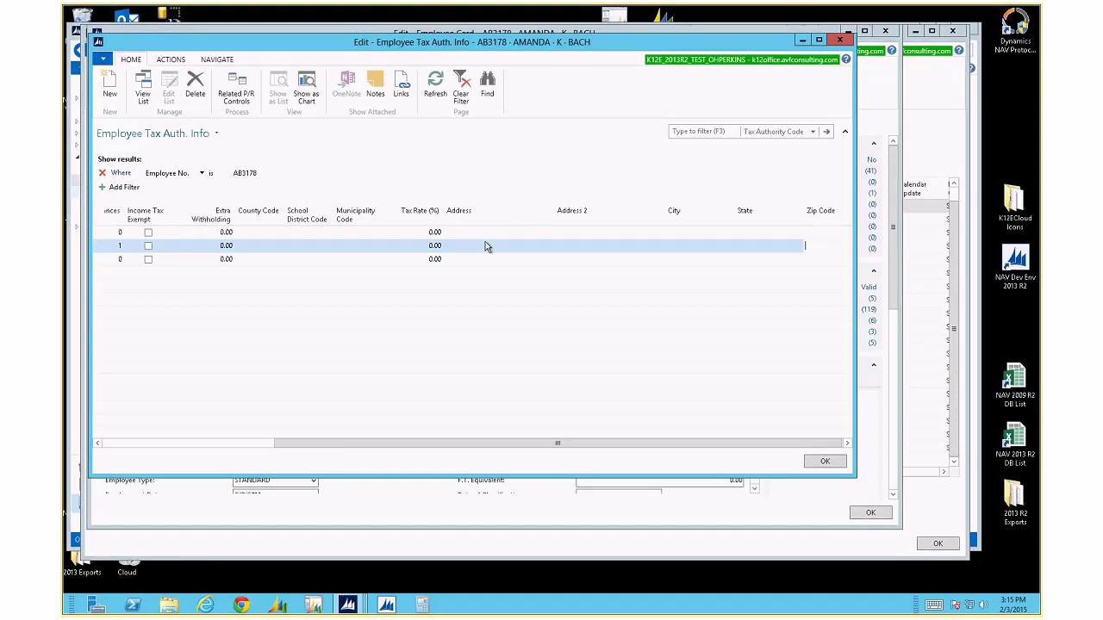
{"action": "key", "text": "Home"}
{"action": "left_click", "coordinate": [436, 247]}
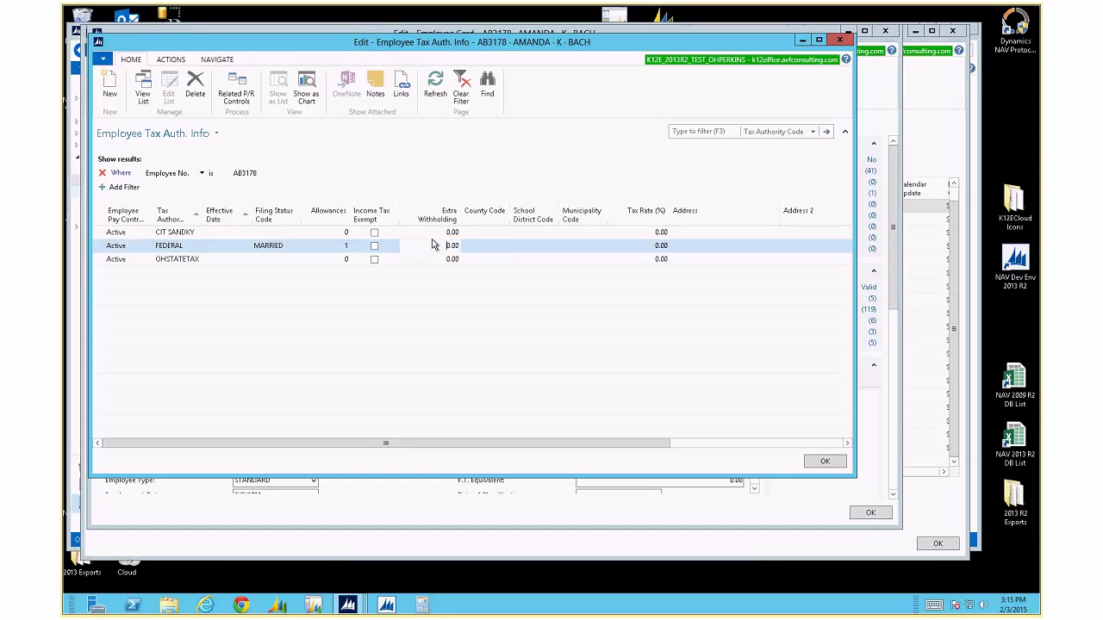
{"action": "type", "text": "1"}
{"action": "double_click", "coordinate": [433, 245]}
{"action": "key", "text": "Escape"}
{"action": "key", "text": "Escape"}
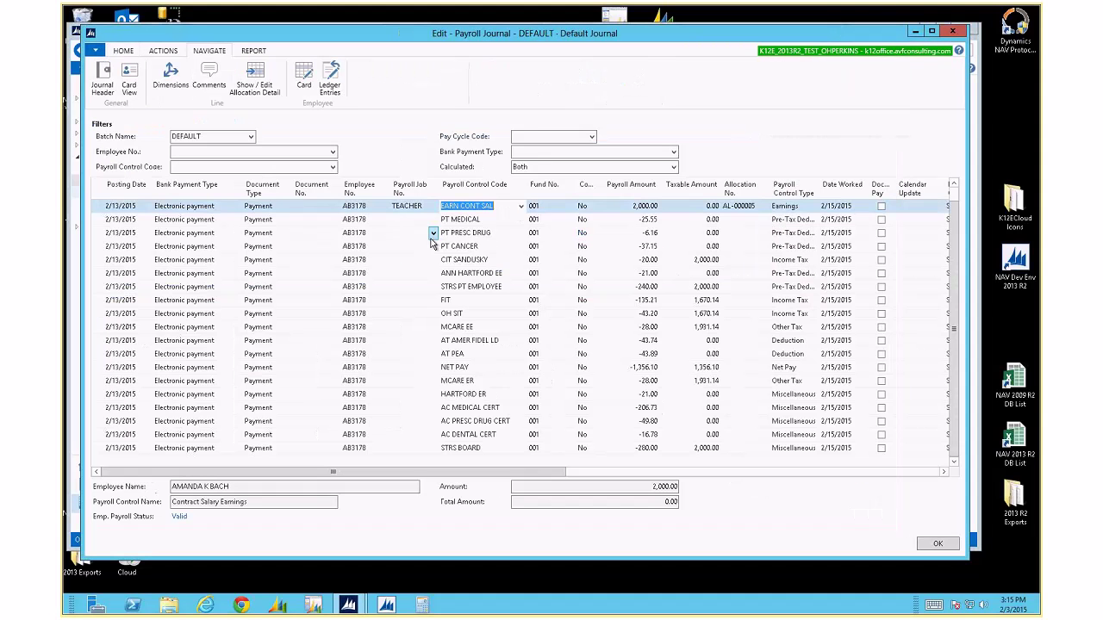
Recalculate the single employee with the calculation trace enabled for FIT, and review the EXTRA W/H line in the trace.
{"action": "left_click", "coordinate": [163, 51]}
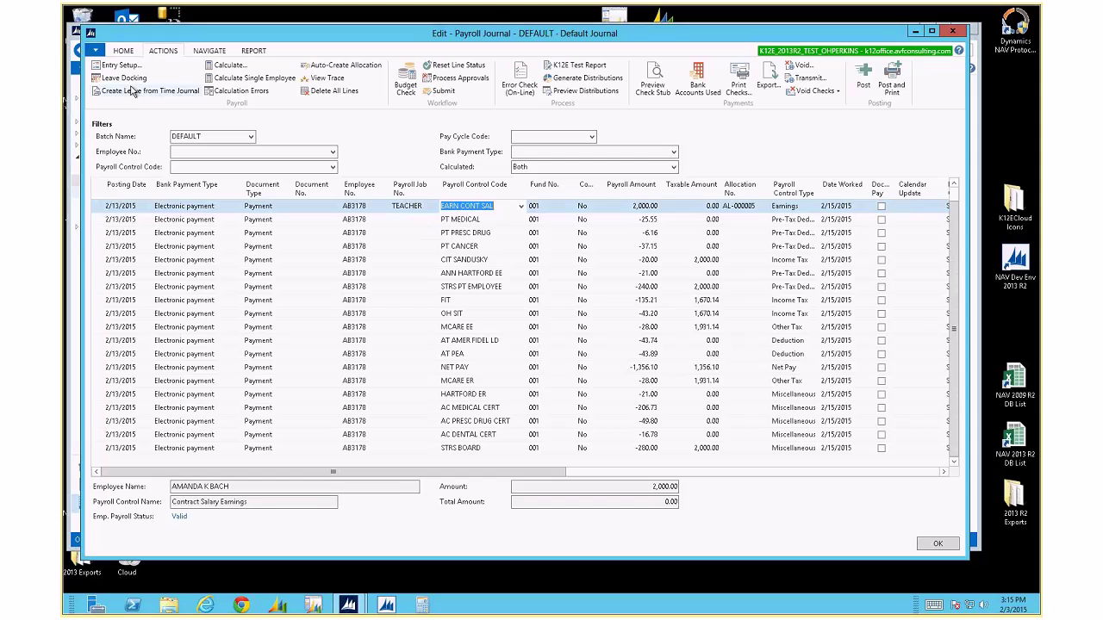
{"action": "left_click", "coordinate": [255, 77]}
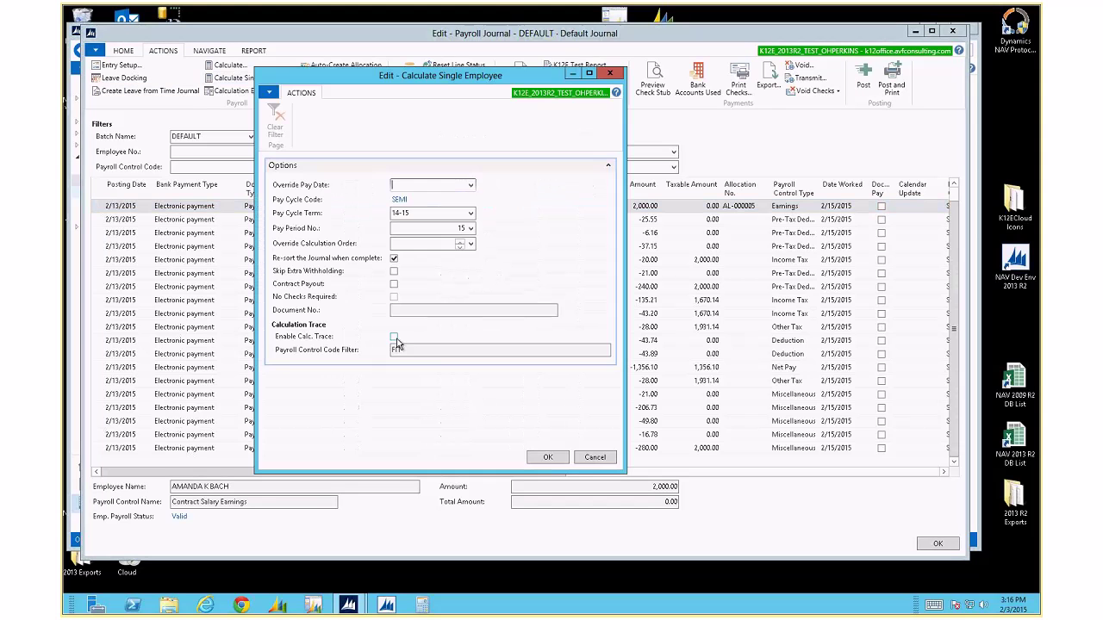
{"action": "left_click", "coordinate": [549, 457]}
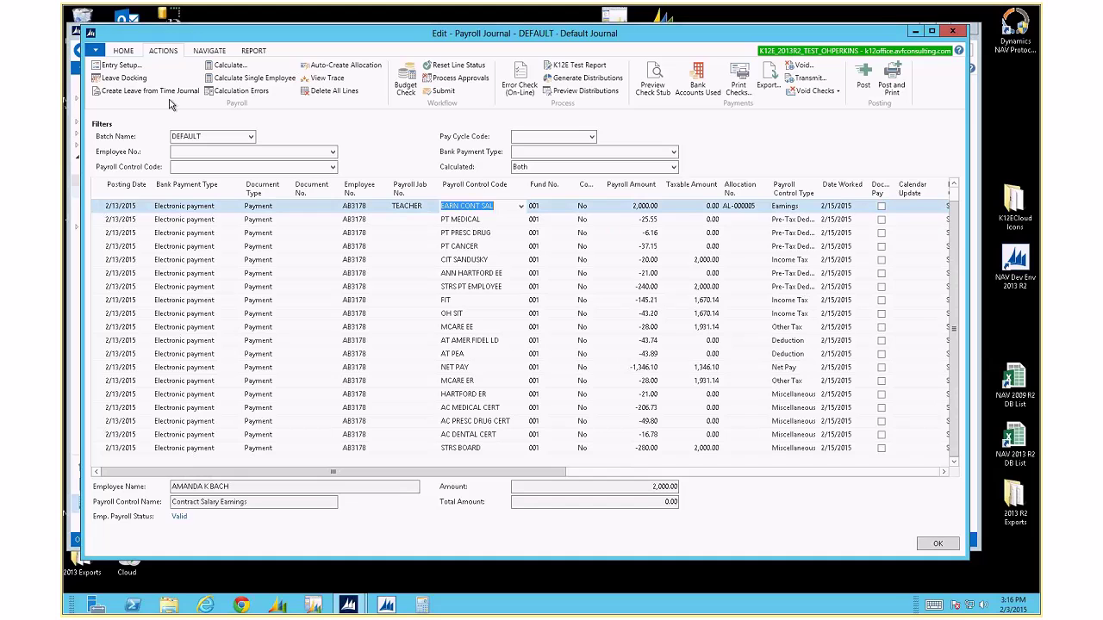
{"action": "left_click", "coordinate": [328, 79]}
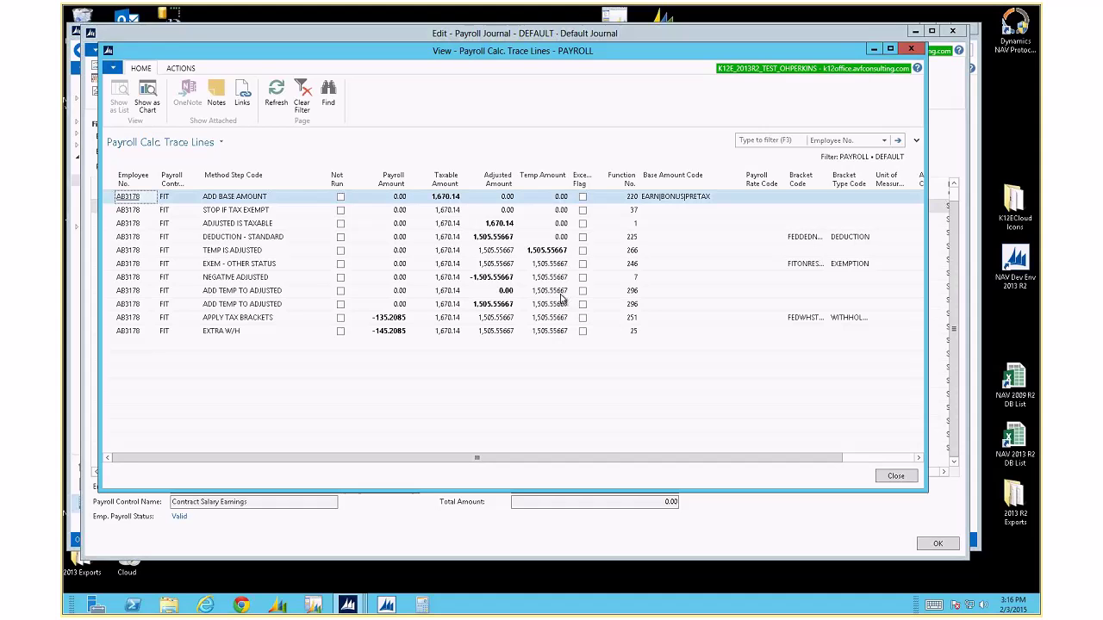
{"action": "key", "text": "Escape"}
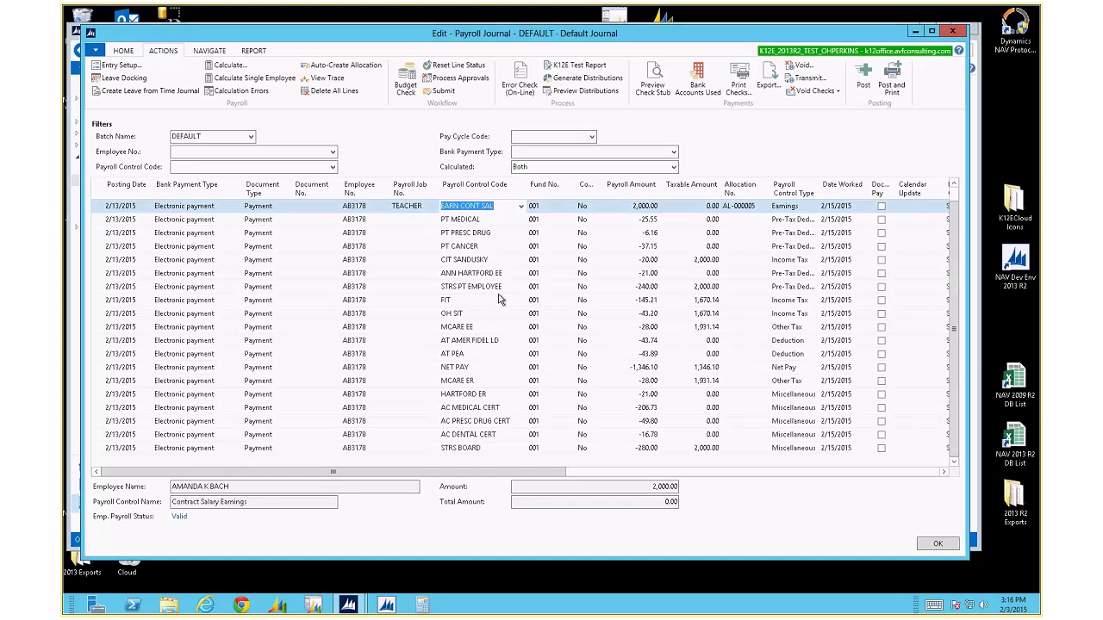
Recalculate the single employee with the calculation trace enabled for STRS PT EMPLOYEE, and review the trace lines.
{"action": "left_click", "coordinate": [479, 289]}
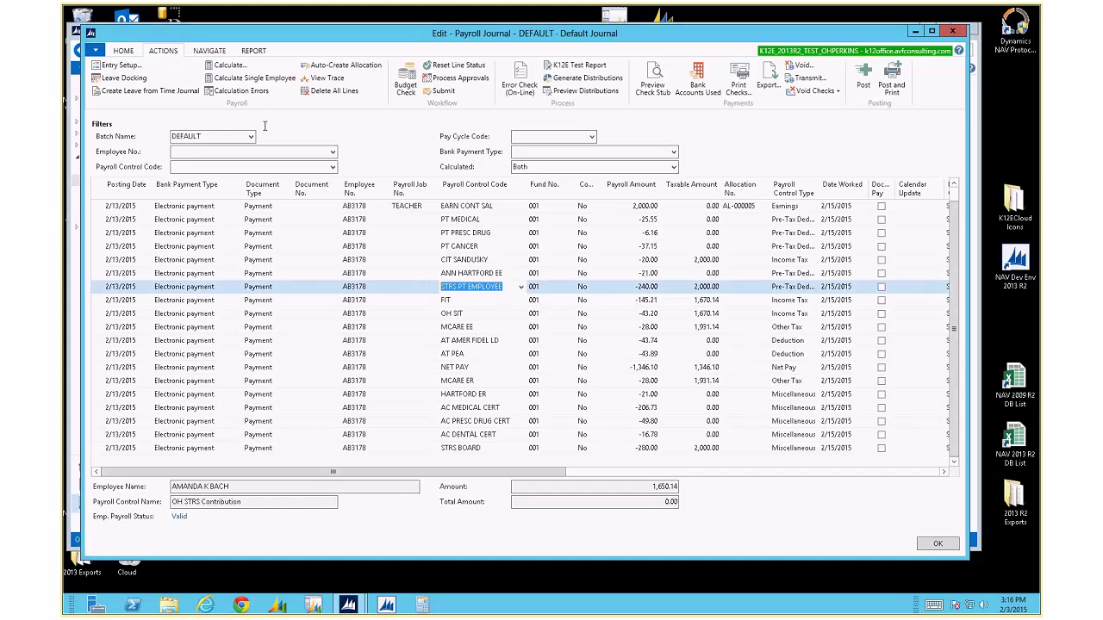
{"action": "left_click", "coordinate": [242, 78]}
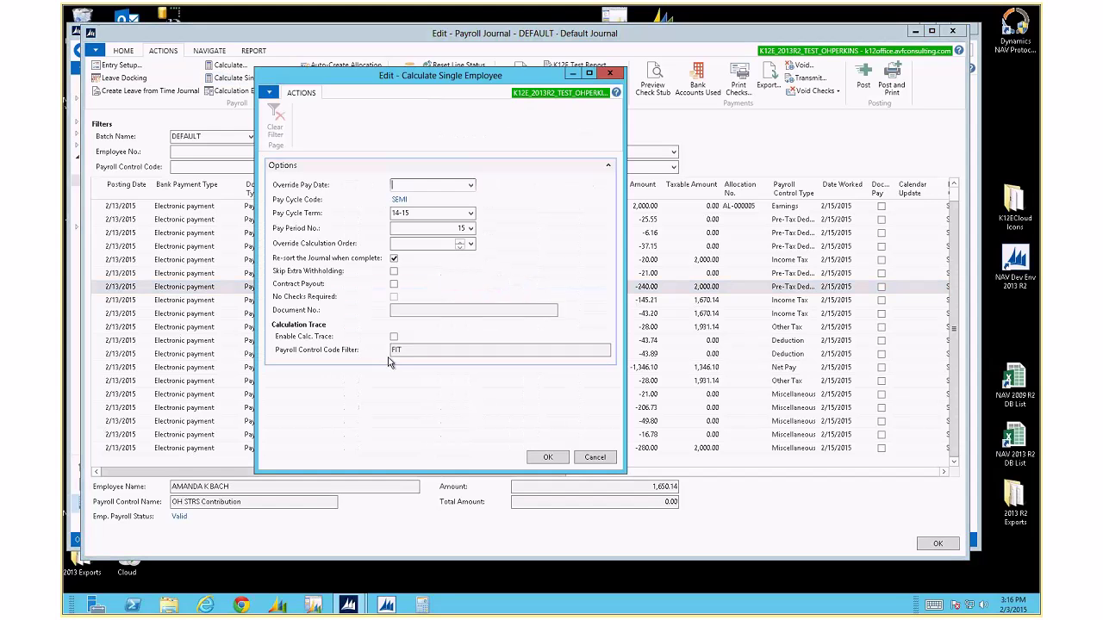
{"action": "left_click", "coordinate": [394, 336]}
{"action": "type", "text": "|OH SIT"}
{"action": "left_click", "coordinate": [547, 457]}
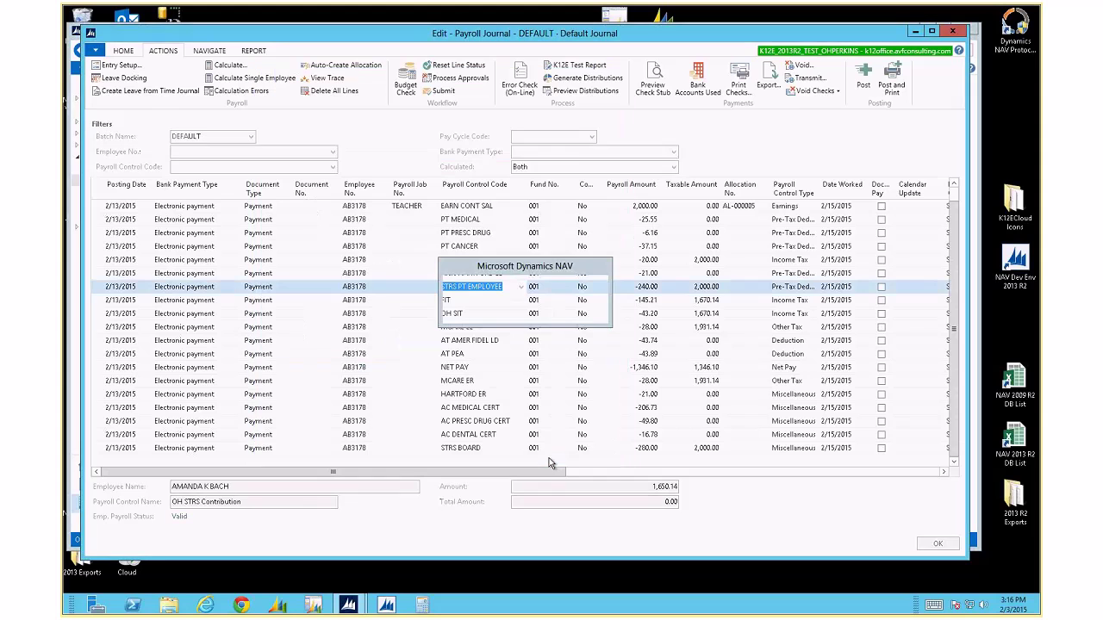
{"action": "left_click", "coordinate": [324, 79]}
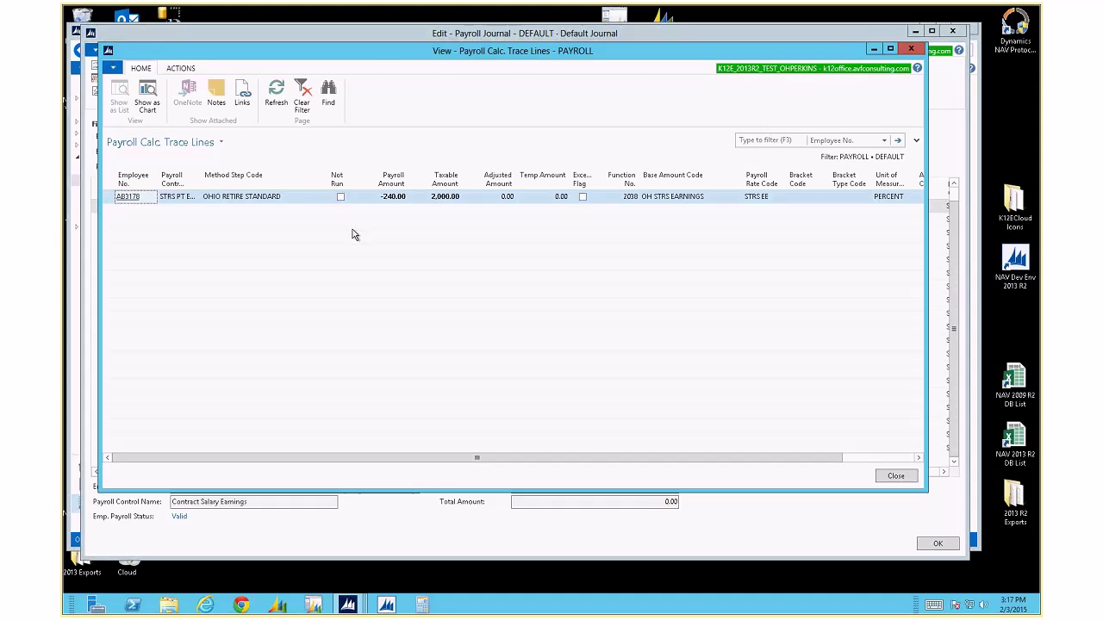
{"action": "key", "text": "Escape"}
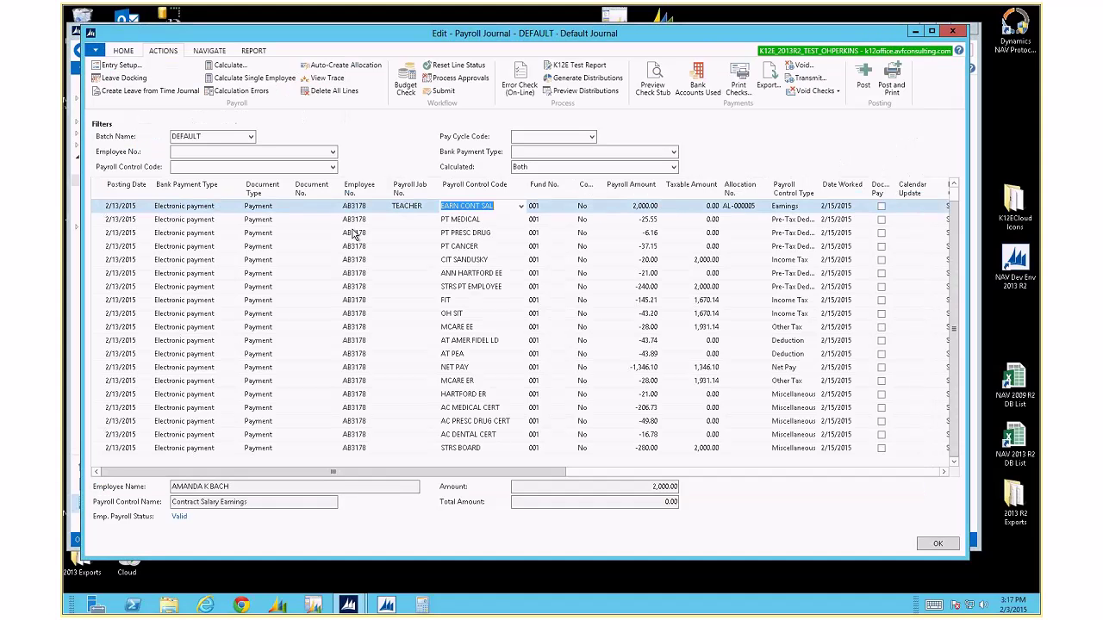
Review the calculation method steps of the STRS PT EMPLOYEE payroll control, and return to the payroll journal.
{"action": "left_click", "coordinate": [486, 288]}
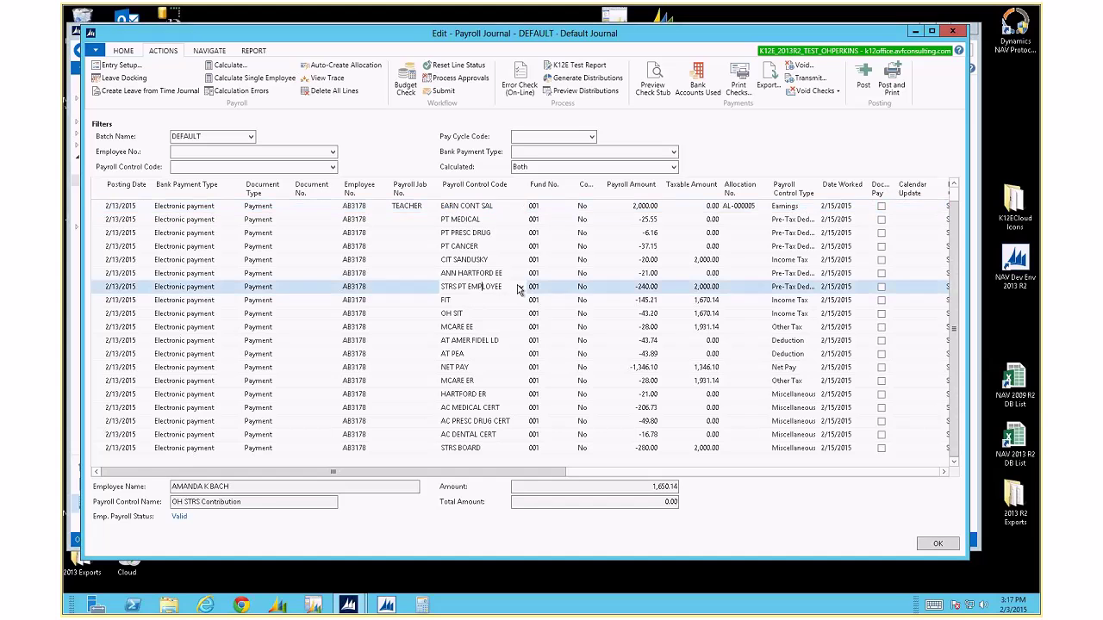
{"action": "left_click", "coordinate": [520, 287]}
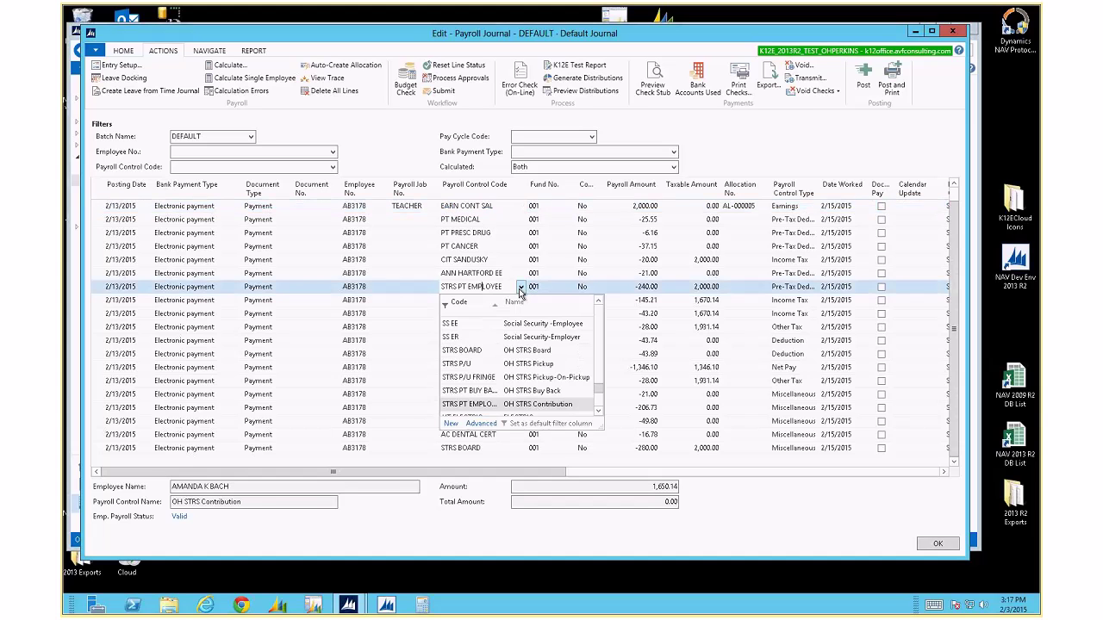
{"action": "left_click", "coordinate": [481, 425]}
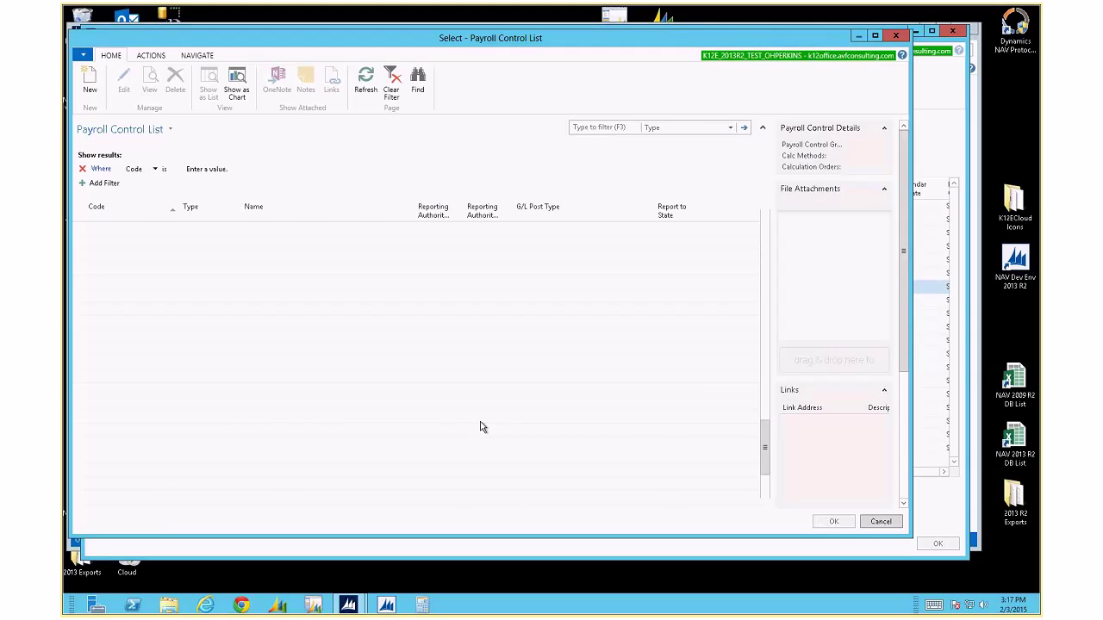
{"action": "left_click", "coordinate": [200, 57]}
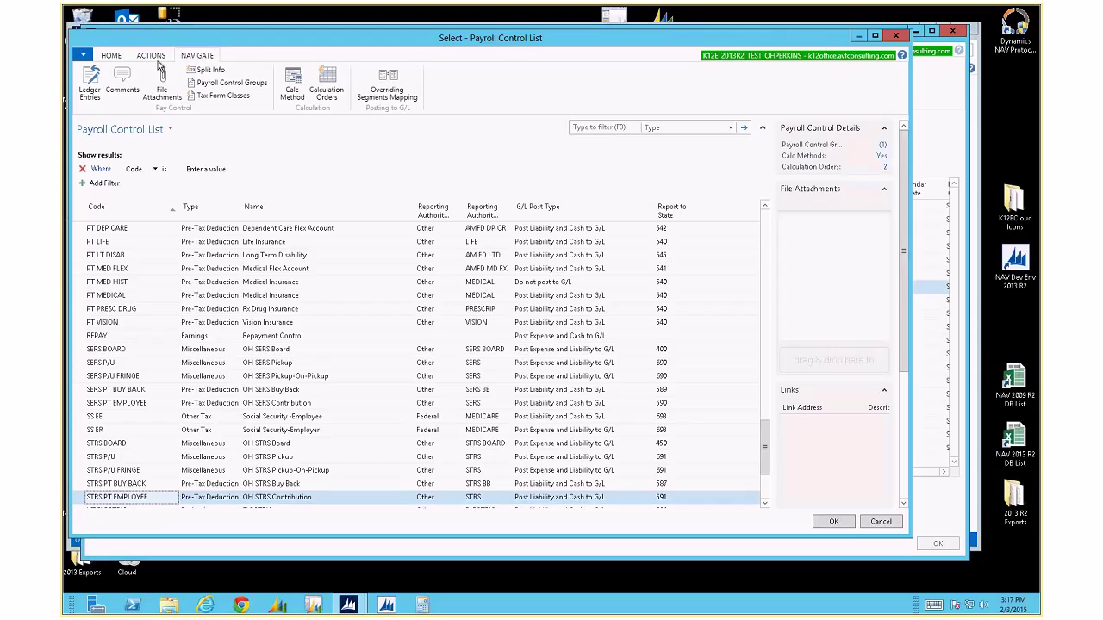
{"action": "left_click", "coordinate": [293, 83]}
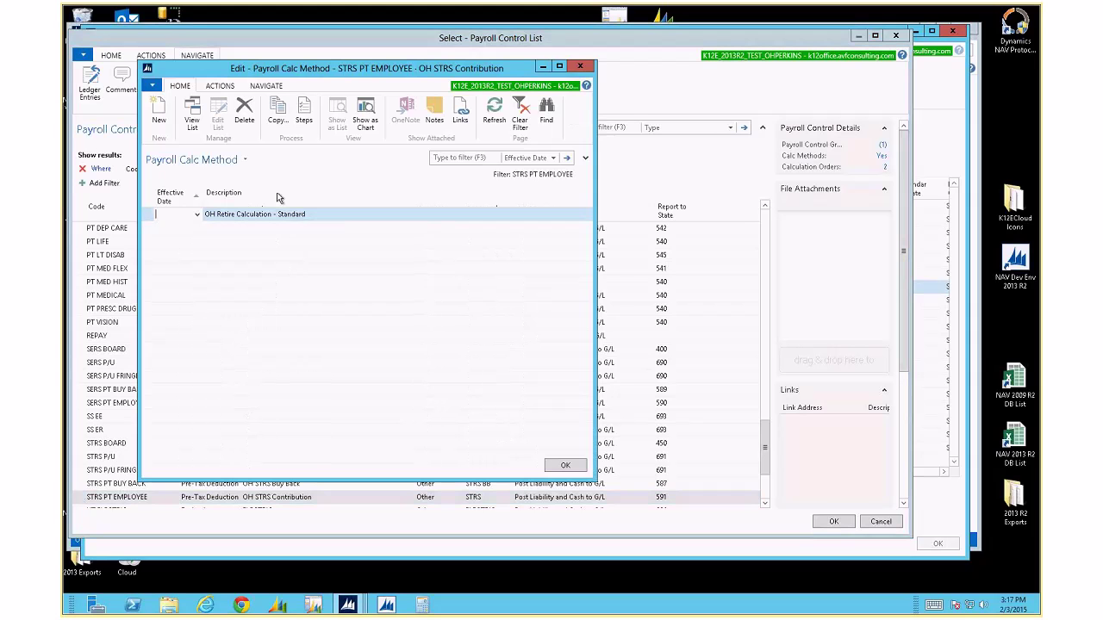
{"action": "left_click", "coordinate": [304, 116]}
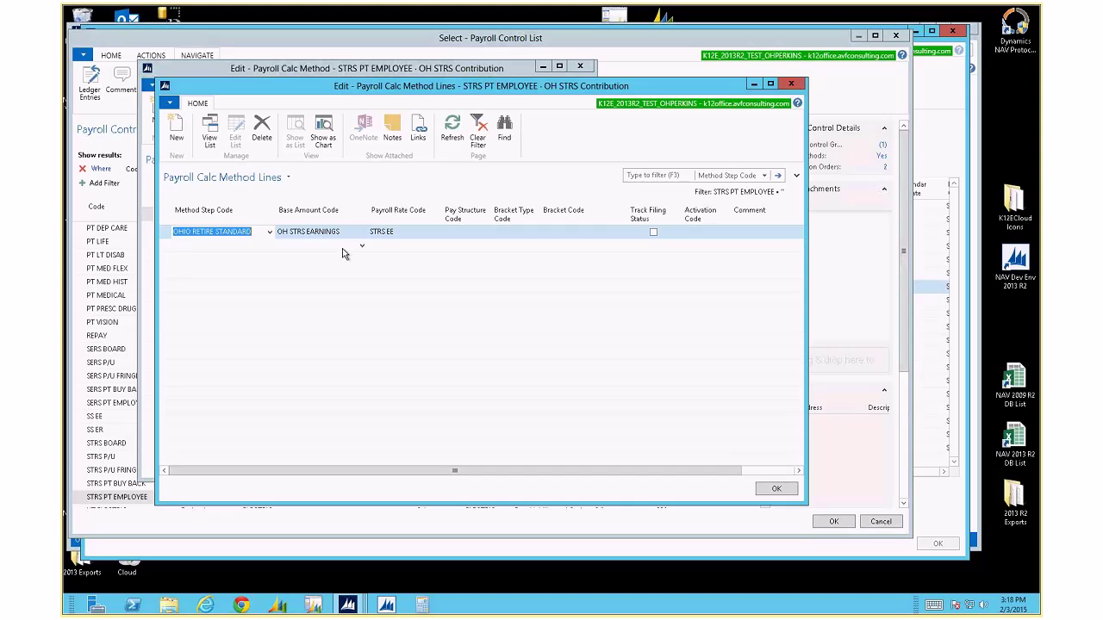
{"action": "key", "text": "Escape"}
{"action": "key", "text": "Escape"}
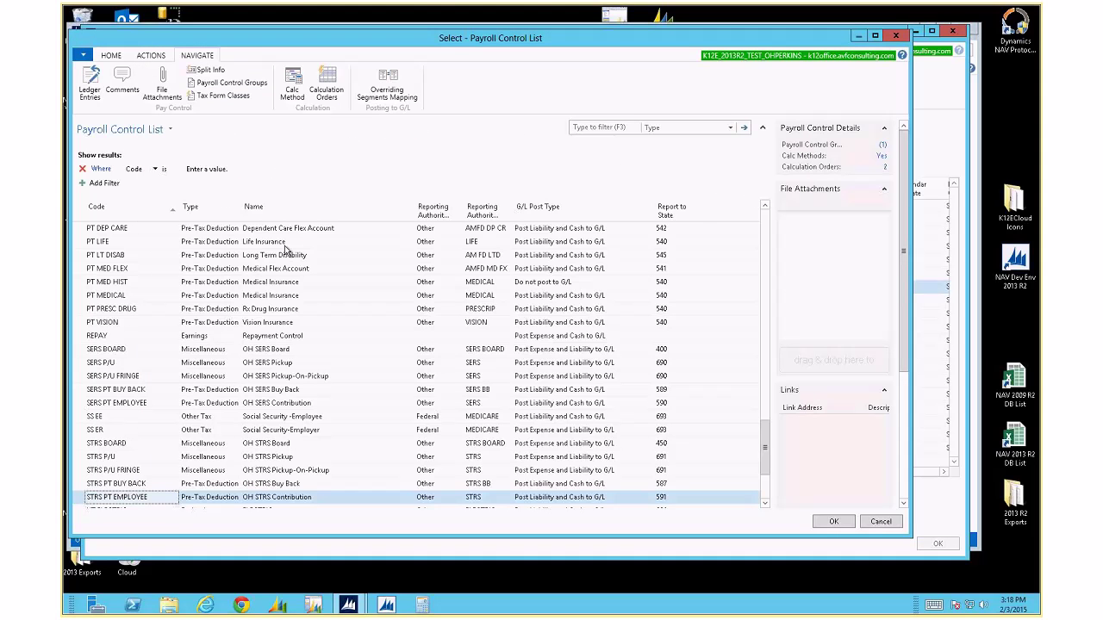
{"action": "key", "text": "Escape"}
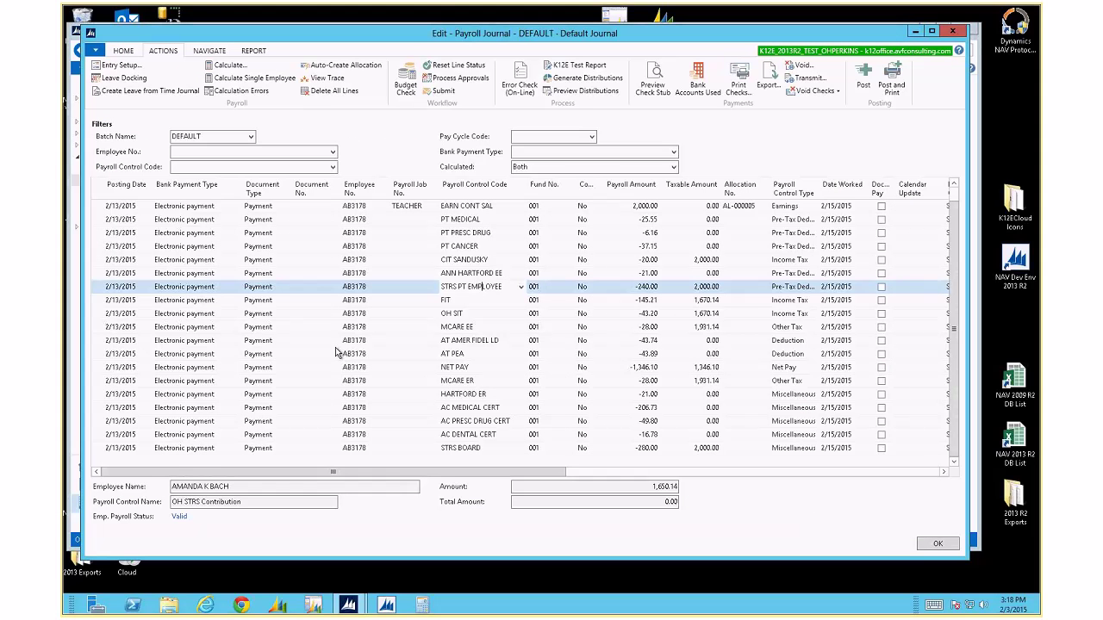
Recalculate the single employee with the calculation trace enabled for OH SIT, and review its trace lines.
{"action": "left_click", "coordinate": [476, 312]}
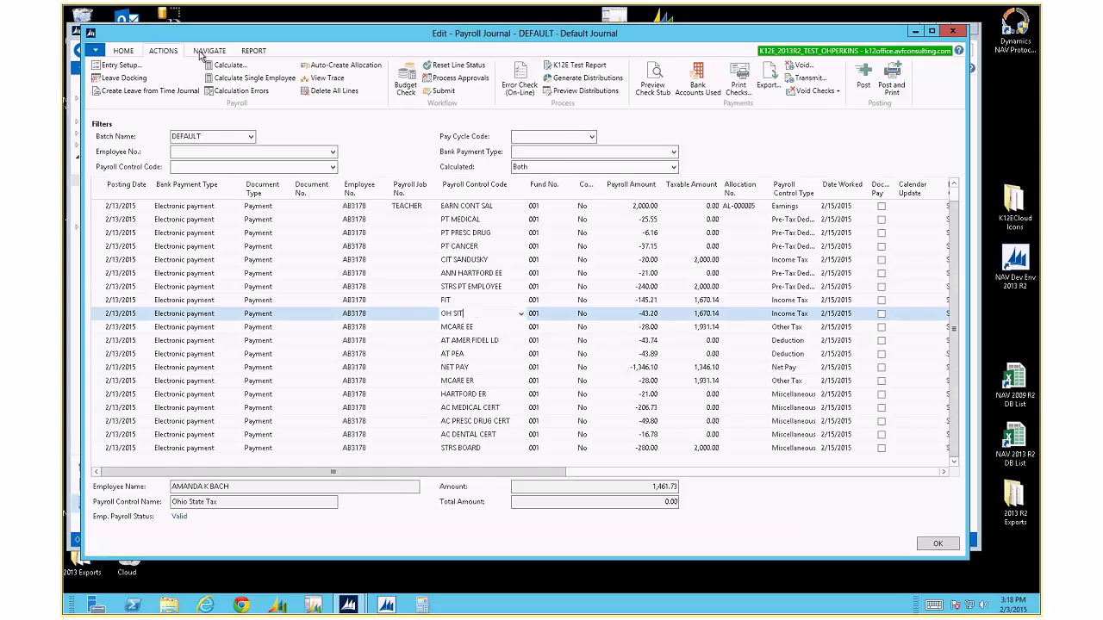
{"action": "left_click", "coordinate": [252, 79]}
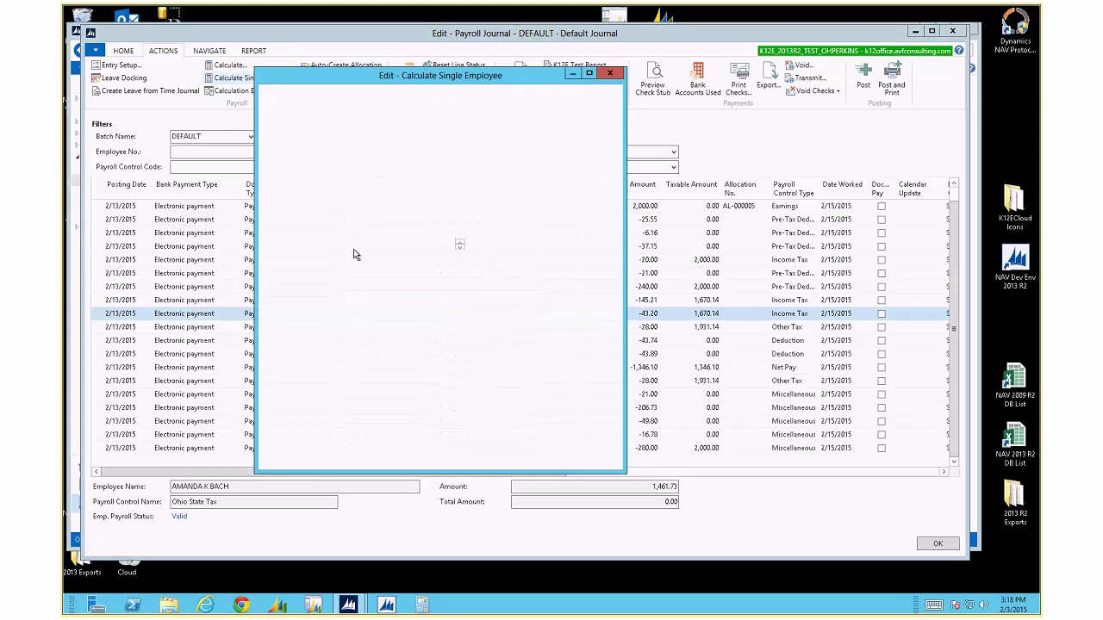
{"action": "left_click", "coordinate": [394, 337]}
{"action": "key", "text": "Tab"}
{"action": "type", "text": "OH SIT"}
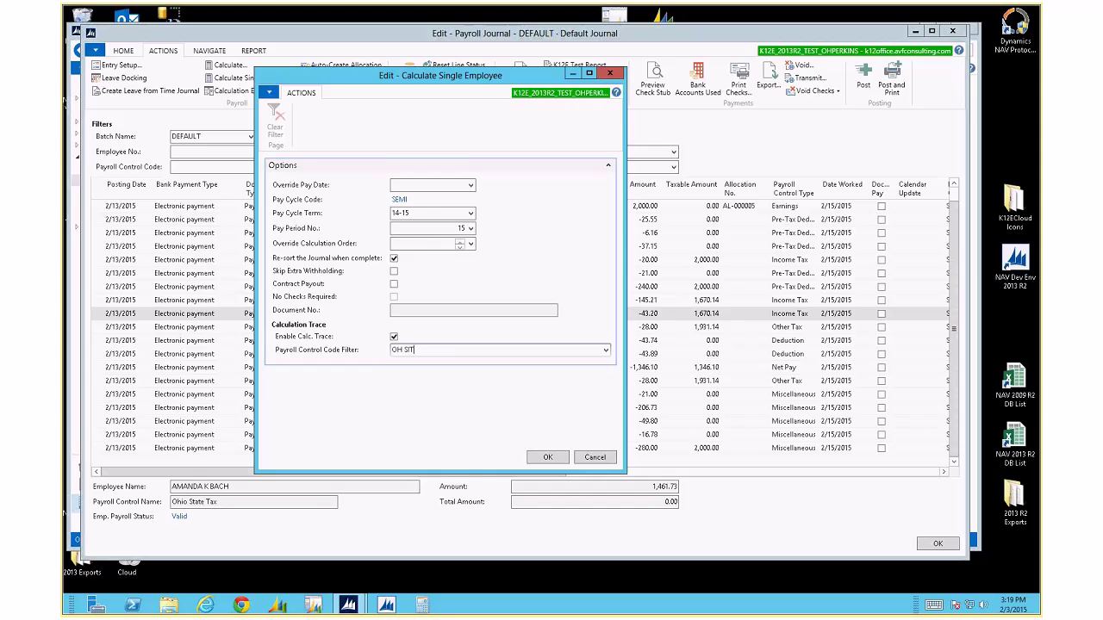
{"action": "left_click", "coordinate": [548, 457]}
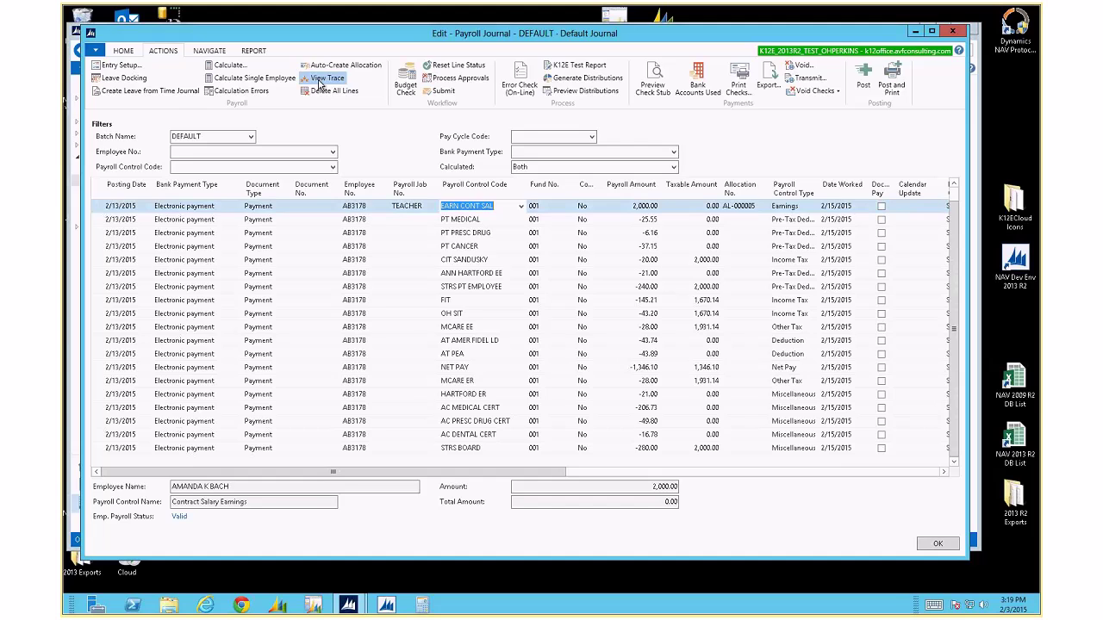
{"action": "left_click", "coordinate": [321, 79]}
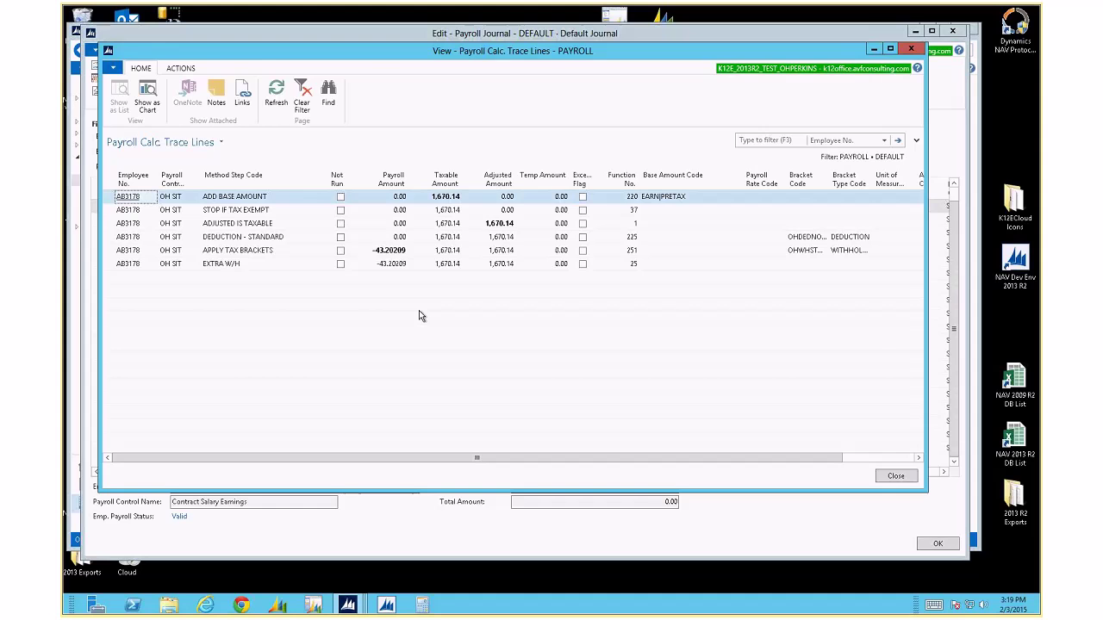
{"action": "key", "text": "Escape"}
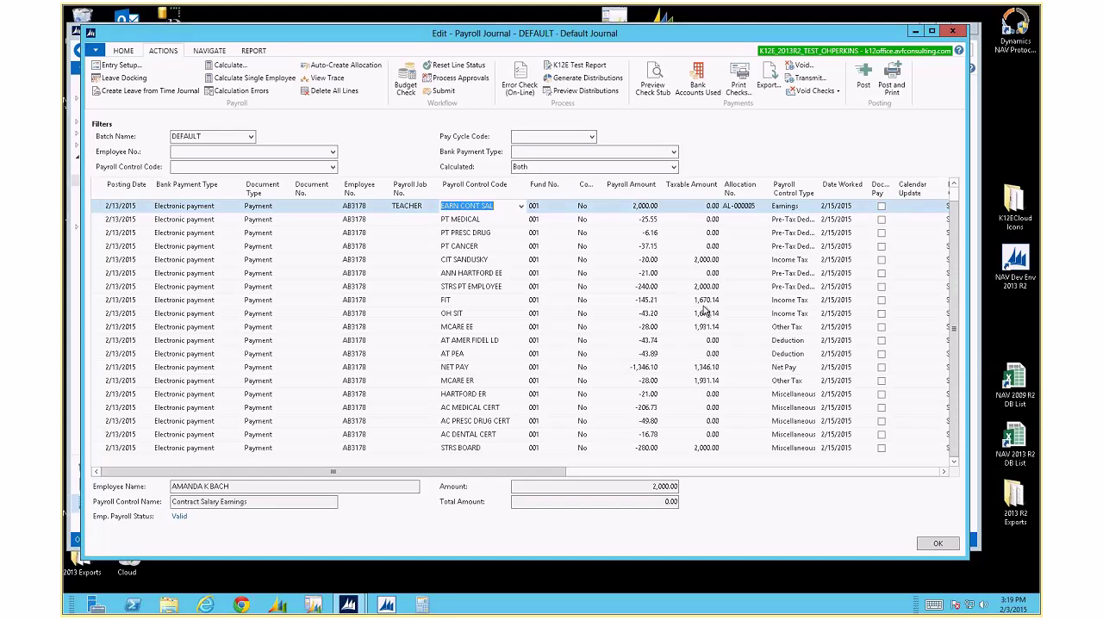
Reopen the OH SIT trace and open the OHDEDNOSTATUS bracket details from the DEDUCTION - STANDARD line.
{"action": "left_click", "coordinate": [328, 79]}
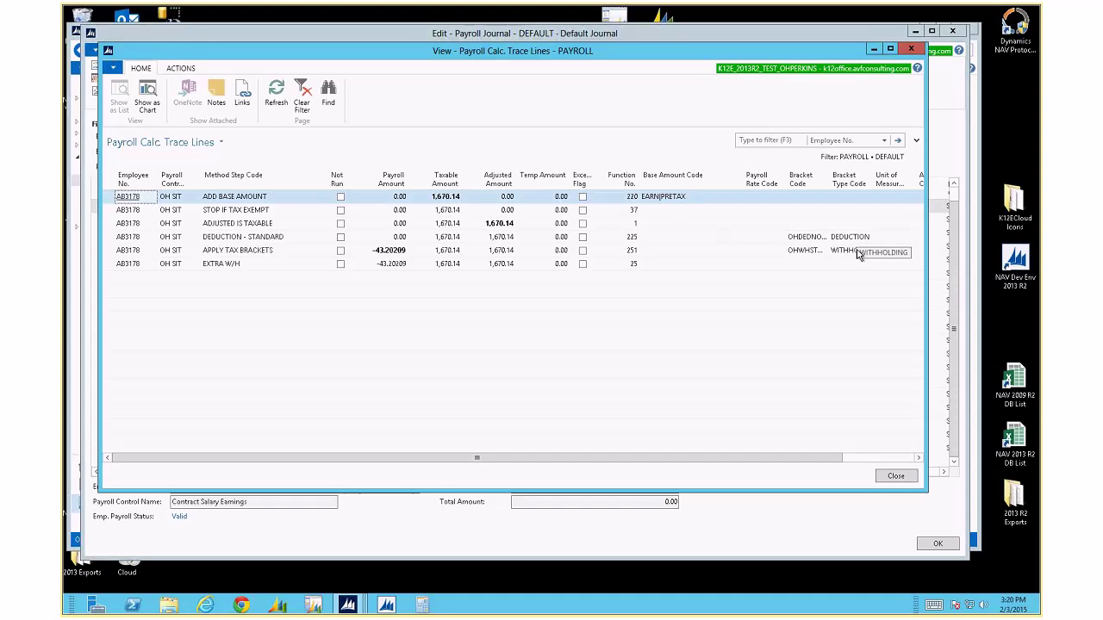
{"action": "left_click", "coordinate": [806, 236]}
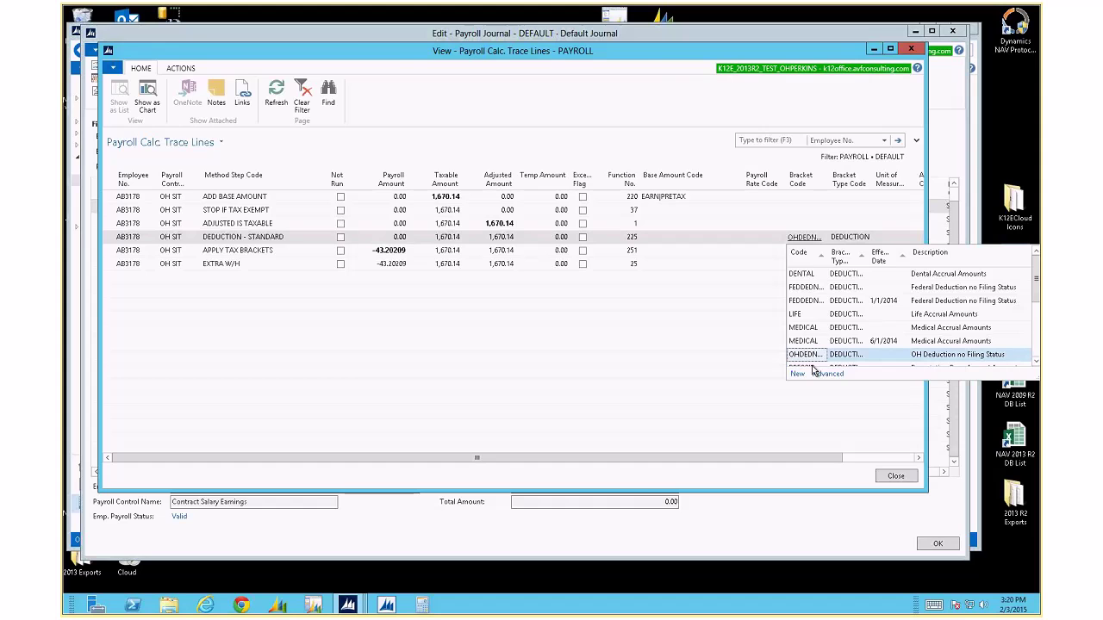
{"action": "left_click", "coordinate": [818, 373]}
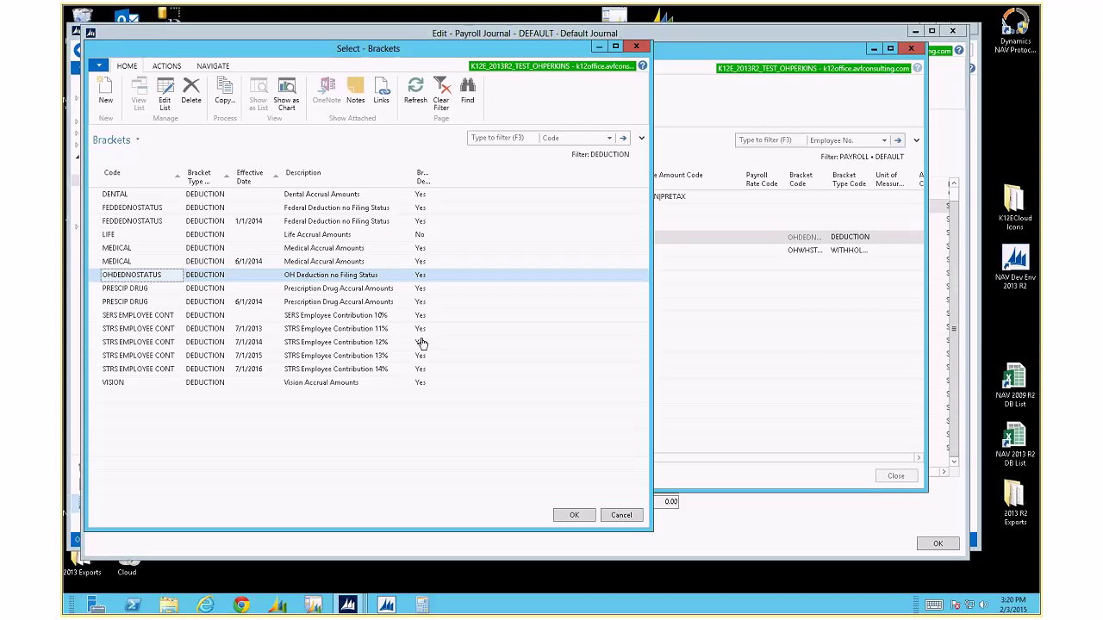
{"action": "left_click", "coordinate": [213, 65]}
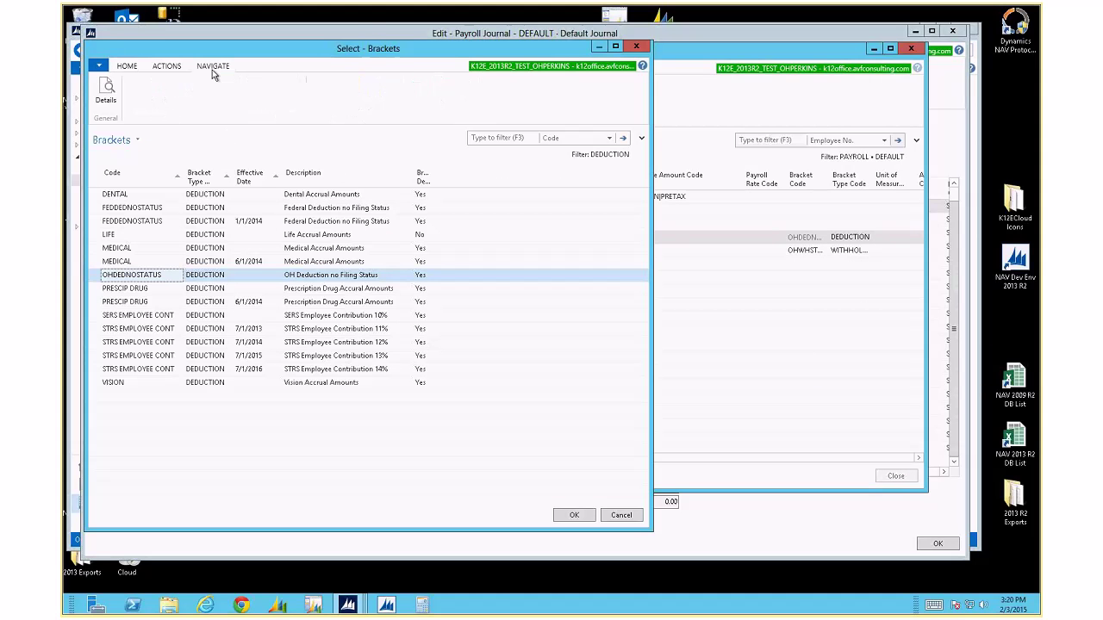
{"action": "left_click", "coordinate": [108, 95]}
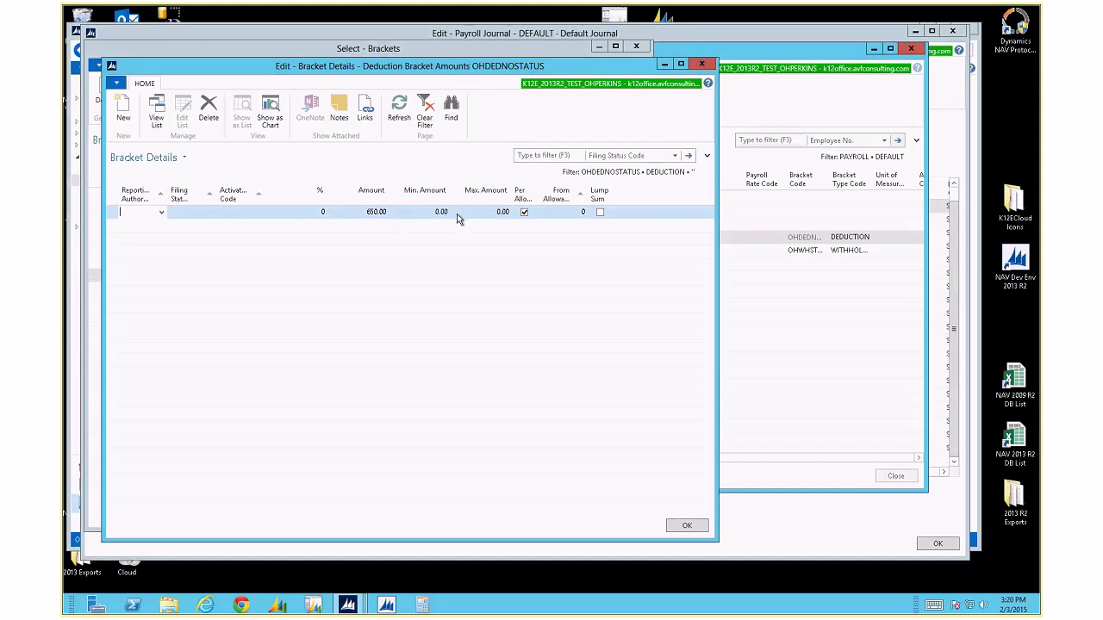
Close the bracket details and copy the OHDEDNOSTATUS deduction bracket with an effective date of 1/1/2015.
{"action": "key", "text": "Escape"}
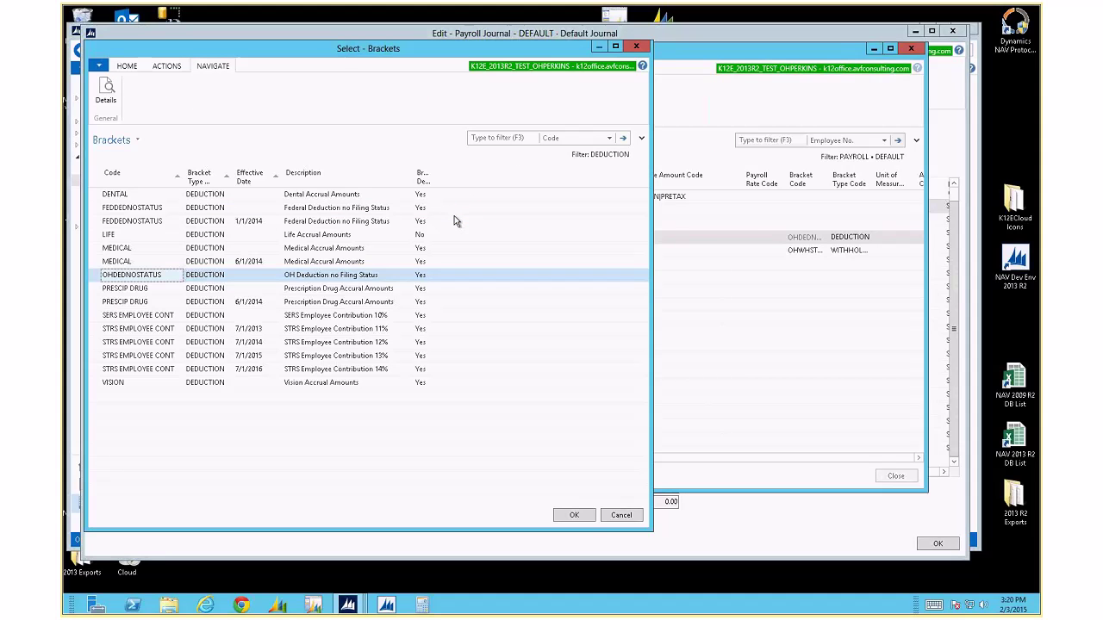
{"action": "left_click", "coordinate": [166, 67]}
{"action": "left_click", "coordinate": [104, 93]}
{"action": "type", "text": "010"}
{"action": "type", "text": "1/1/"}
{"action": "type", "text": "2015"}
{"action": "left_click", "coordinate": [195, 211]}
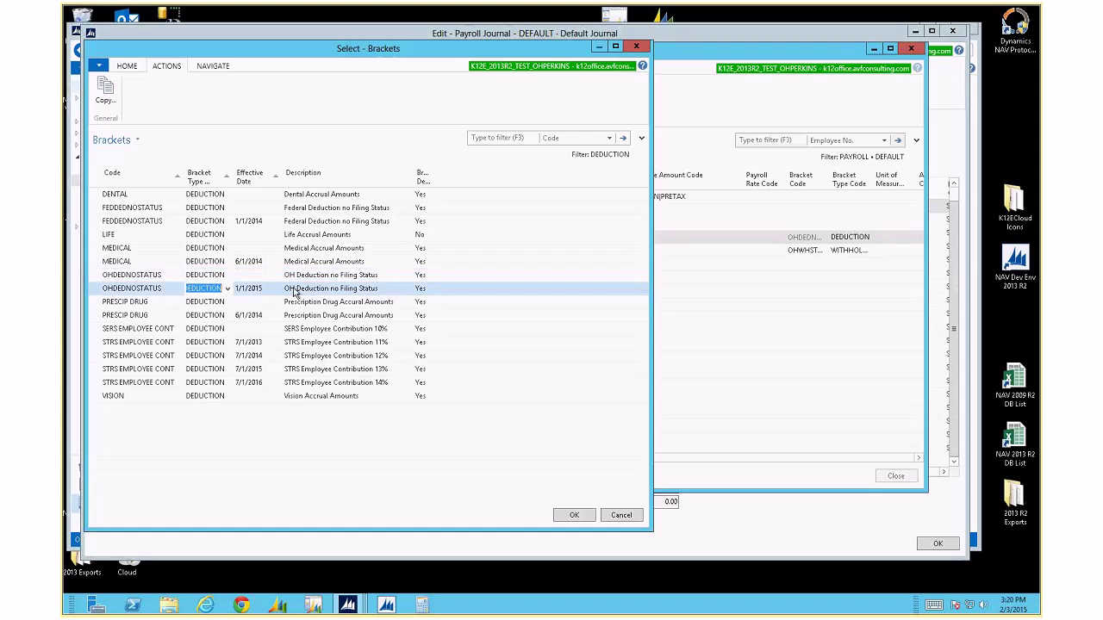
Open the bracket details of the 1/1/2015 OHDEDNOSTATUS copy, try out a changed deduction amount, and close the details.
{"action": "left_click", "coordinate": [202, 68]}
{"action": "left_click", "coordinate": [107, 92]}
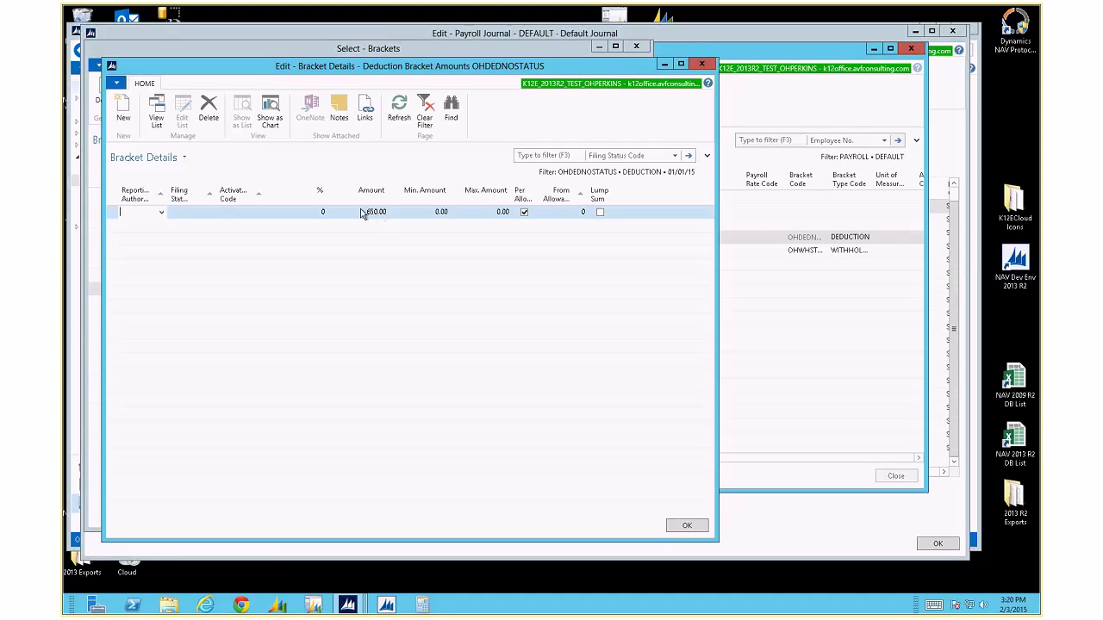
{"action": "left_click", "coordinate": [361, 213]}
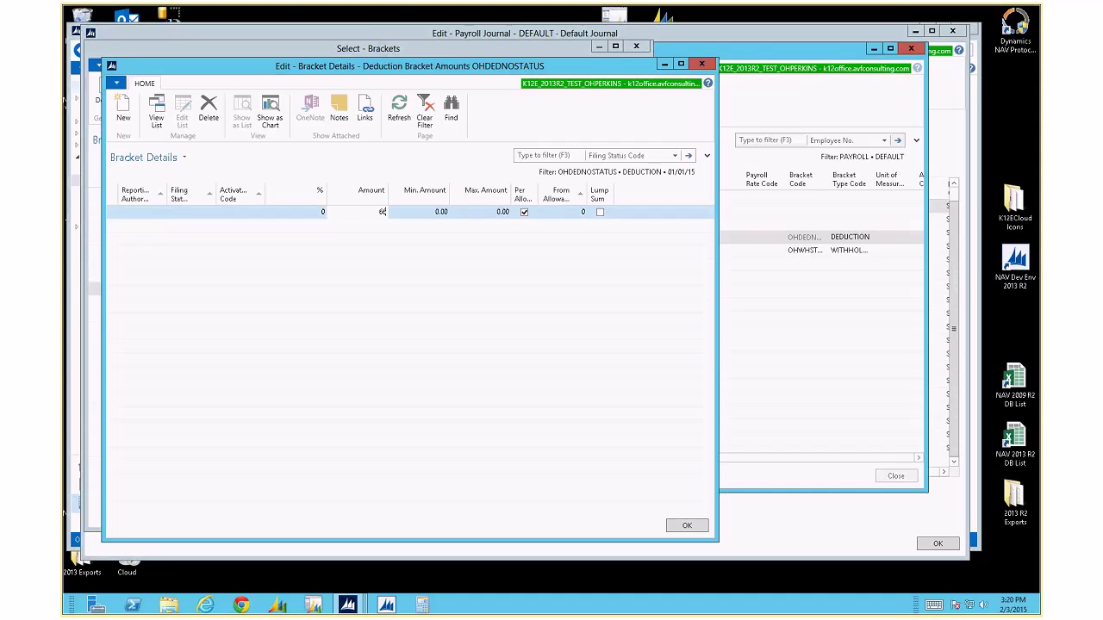
{"action": "key", "text": "Escape"}
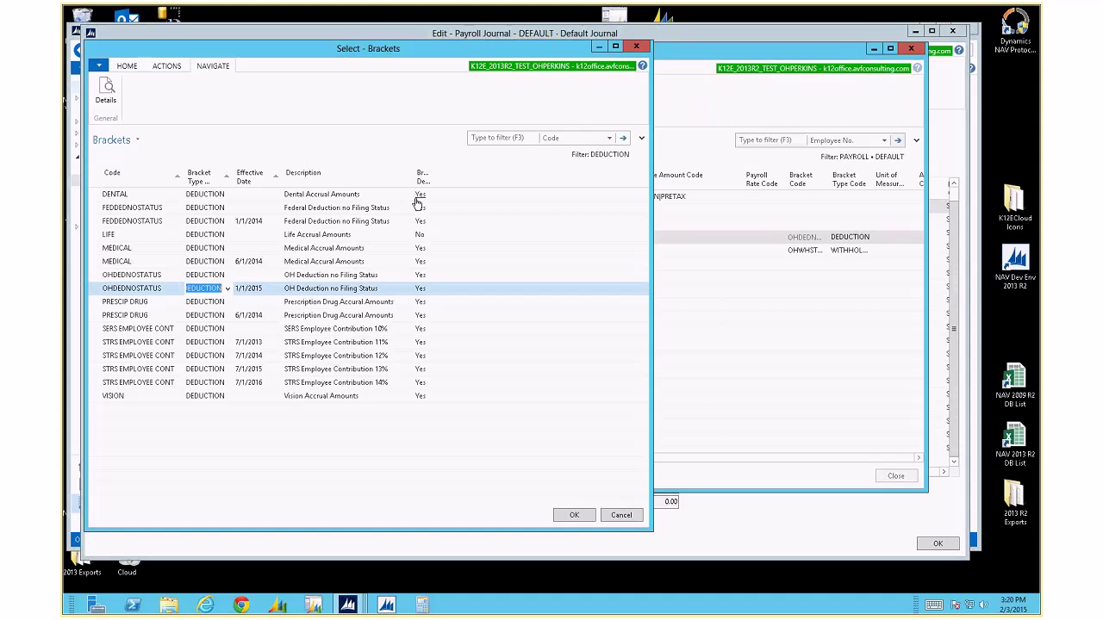
Delete the OHDEDNOSTATUS bracket dated 1/1/2015 and return to the OH SIT trace lines.
{"action": "left_click", "coordinate": [99, 292]}
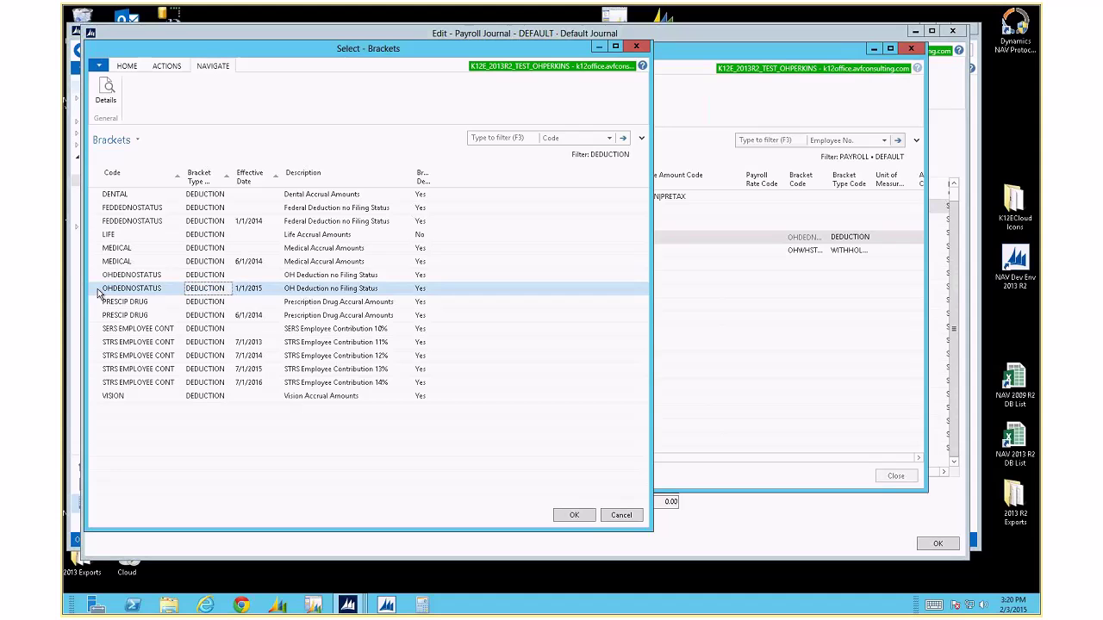
{"action": "key", "text": "ctrl+Delete"}
{"action": "key", "text": "Return"}
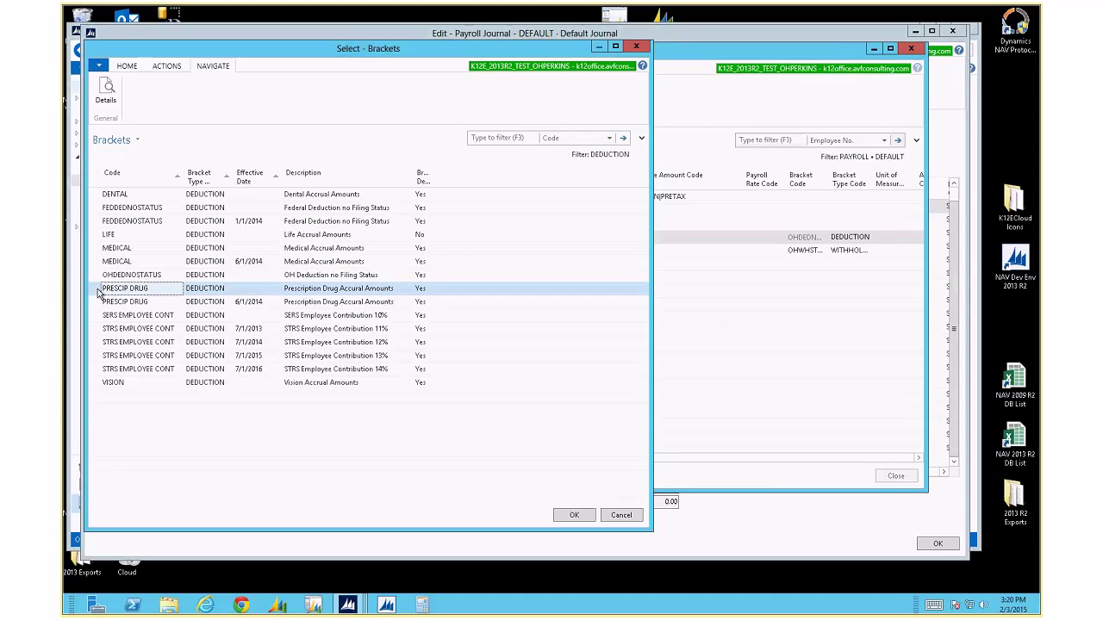
{"action": "key", "text": "Escape"}
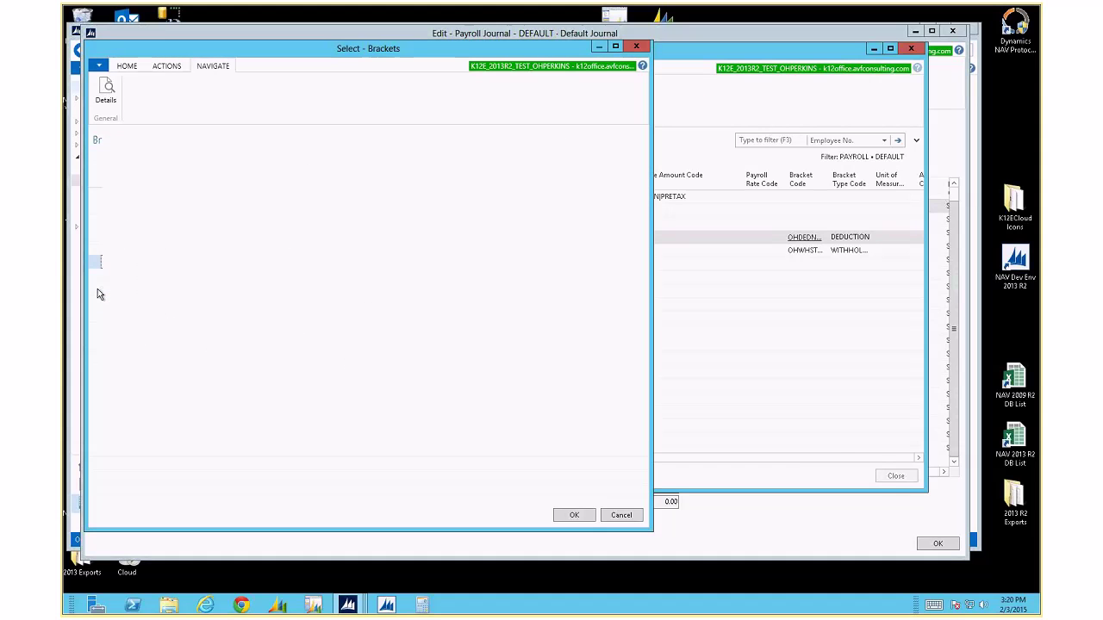
{"action": "left_click", "coordinate": [810, 242]}
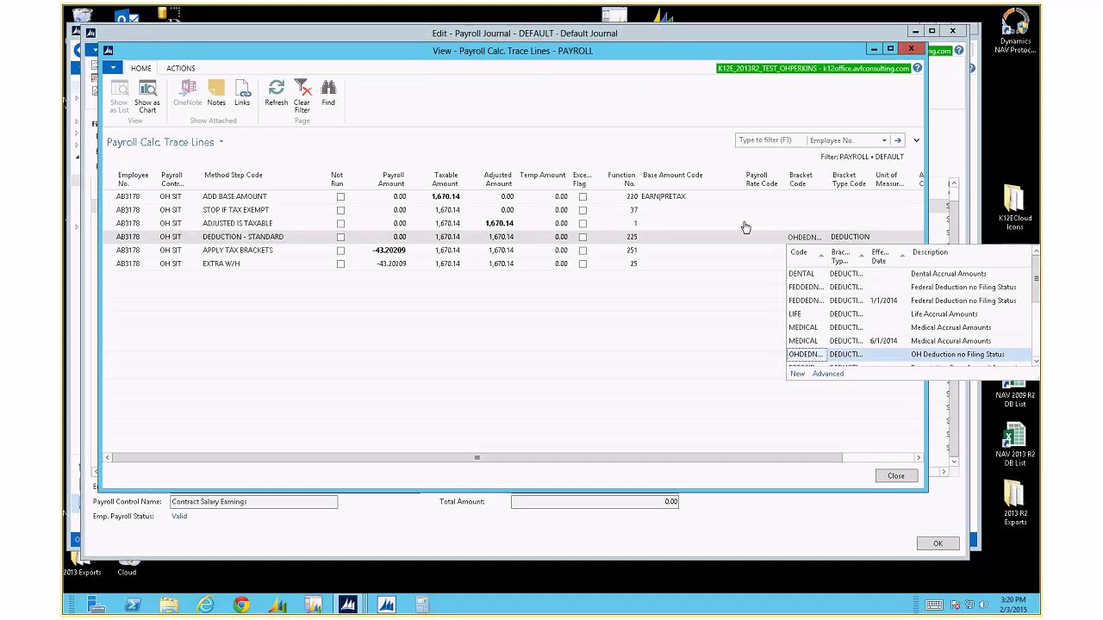
{"action": "key", "text": "Escape"}
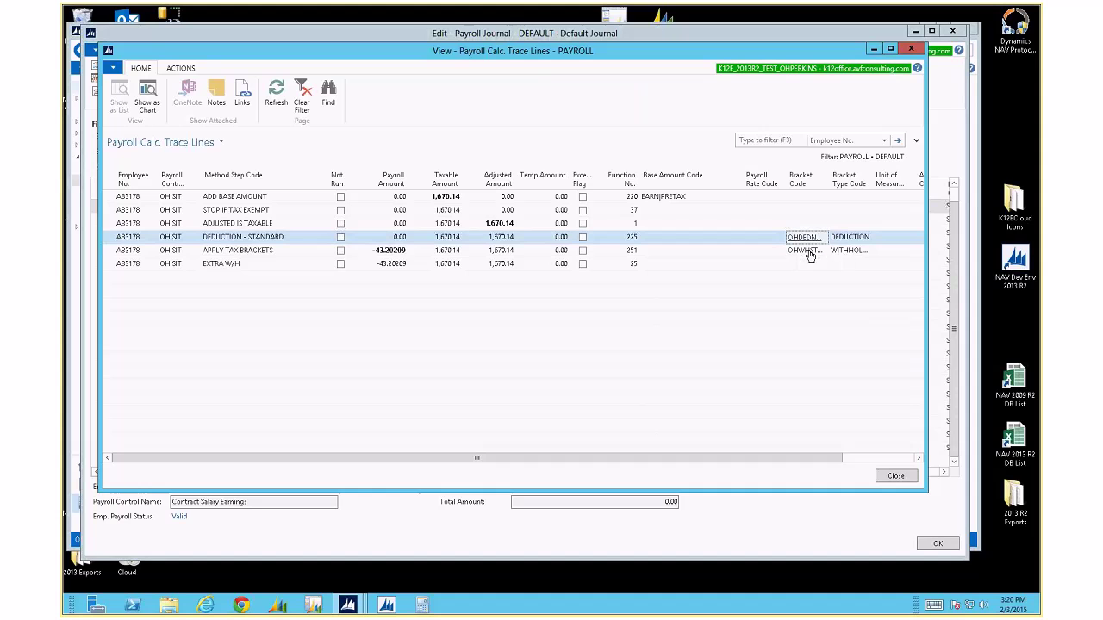
Review the details of the 7/1/2014 OHWHSTATUS withholding bracket from the APPLY TAX BRACKETS line, and return to the payroll journal.
{"action": "left_click", "coordinate": [808, 251]}
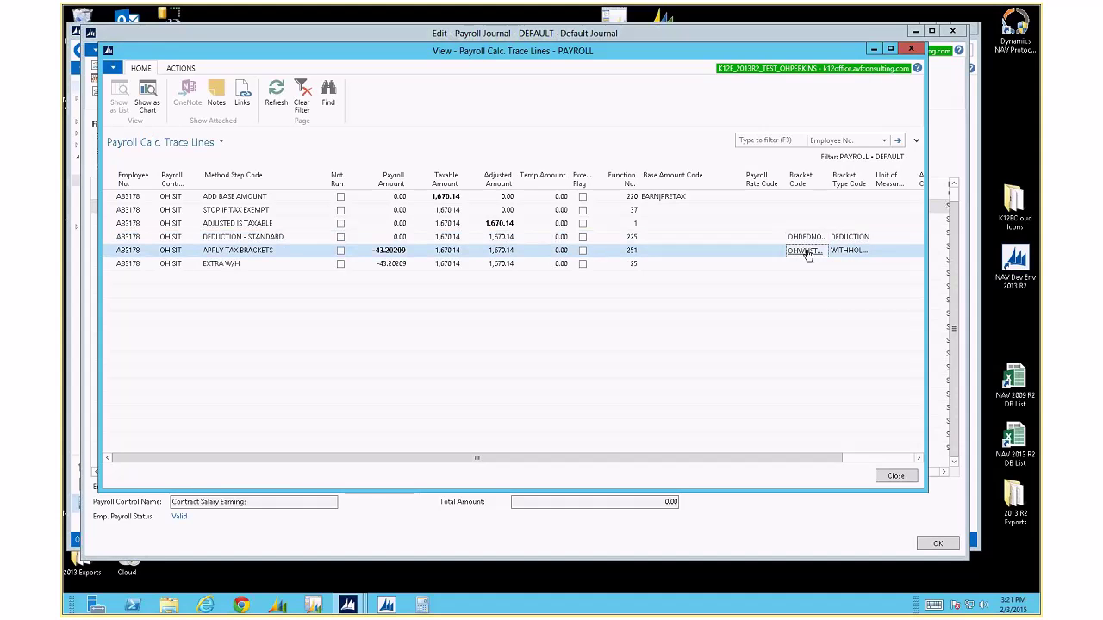
{"action": "left_click", "coordinate": [810, 251]}
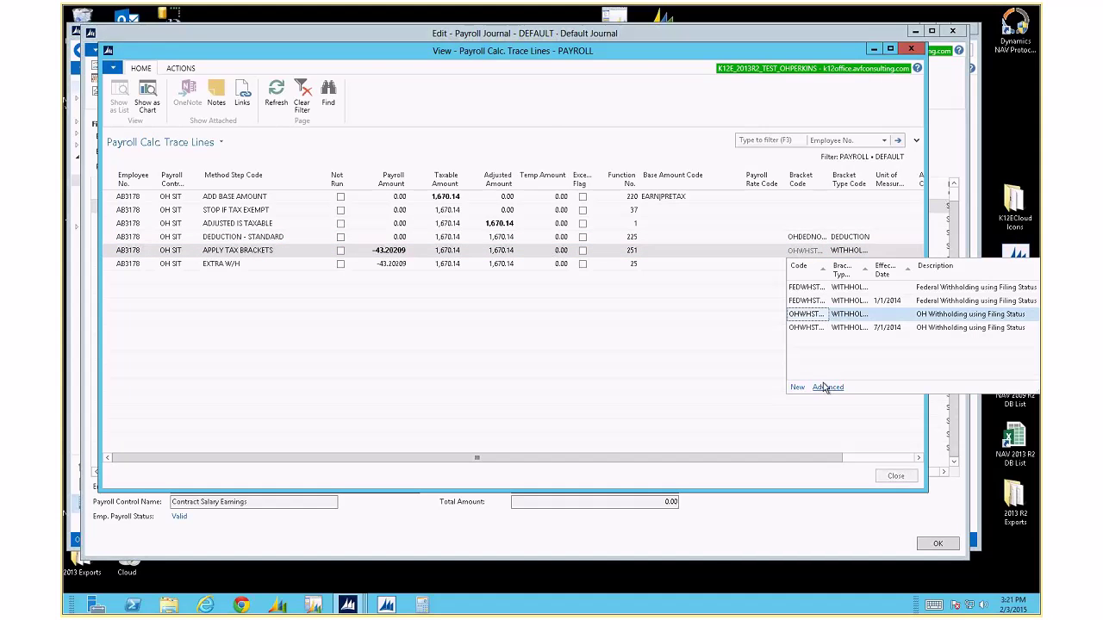
{"action": "left_click", "coordinate": [827, 386]}
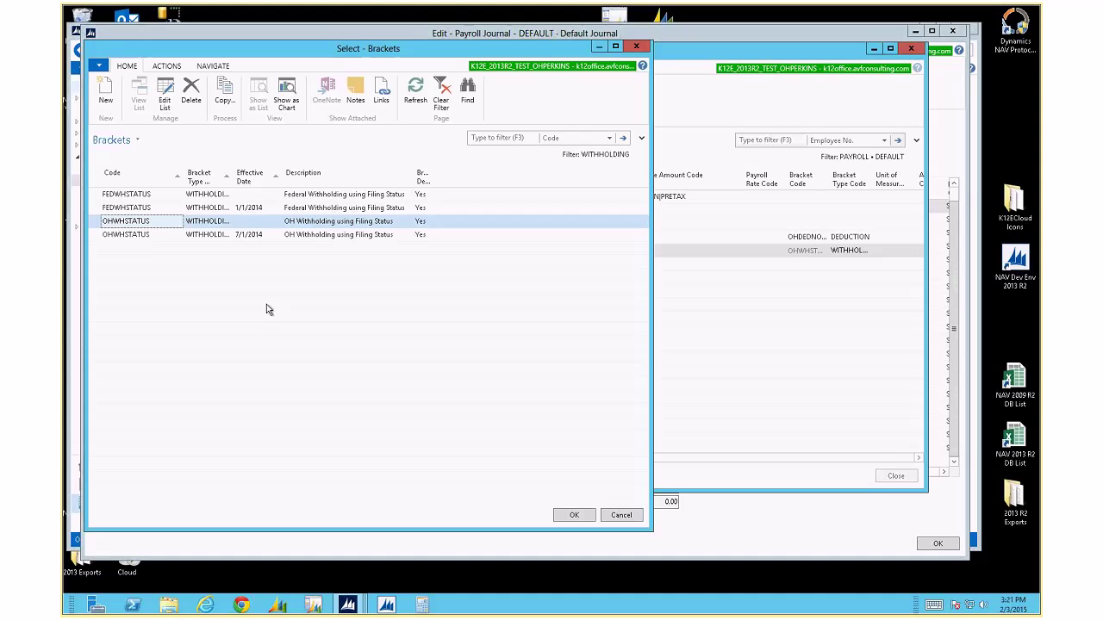
{"action": "left_click", "coordinate": [247, 236]}
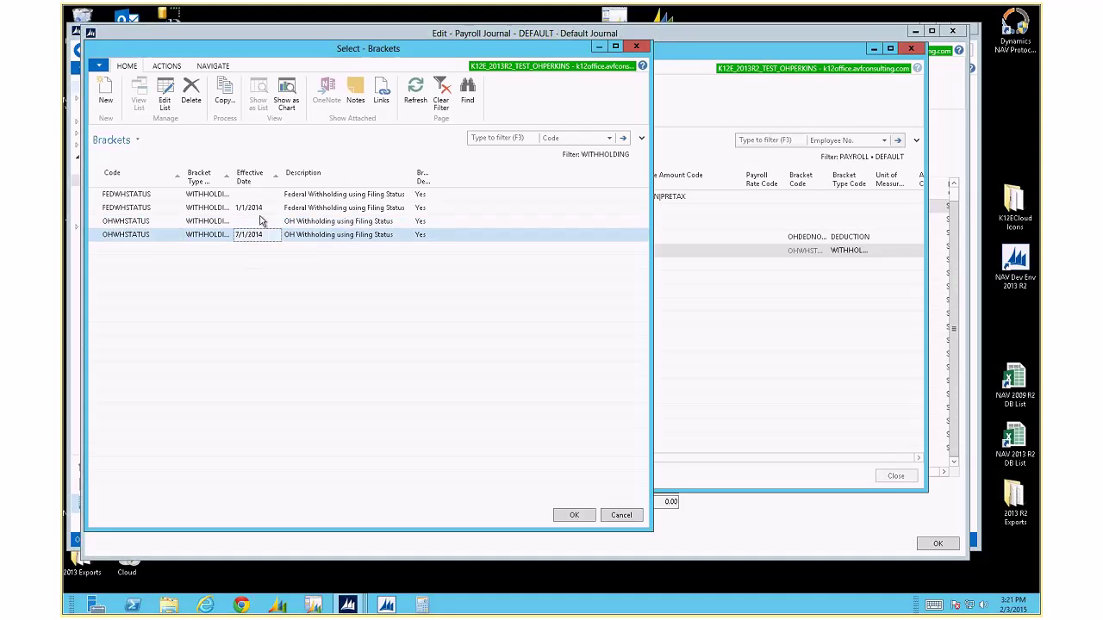
{"action": "left_click", "coordinate": [210, 67]}
{"action": "left_click", "coordinate": [105, 95]}
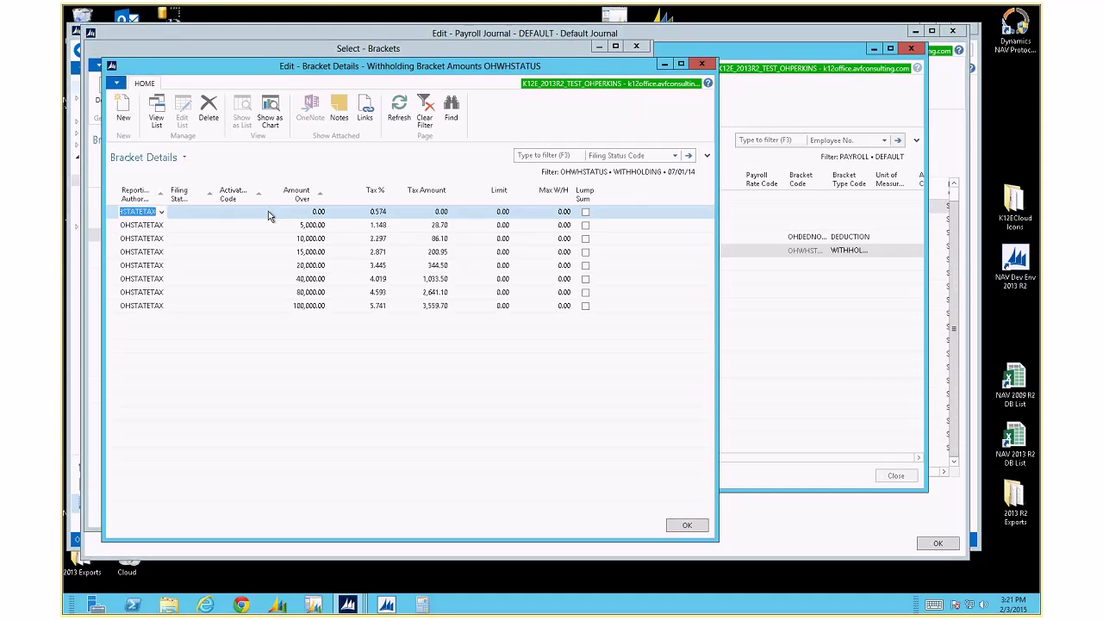
{"action": "key", "text": "Escape"}
{"action": "key", "text": "Escape"}
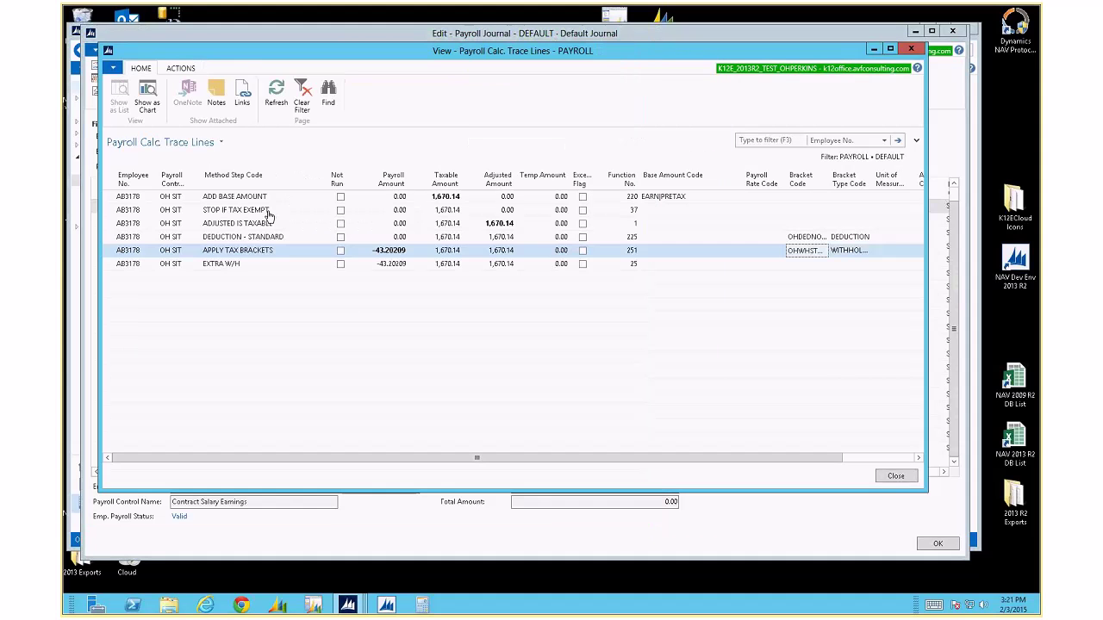
{"action": "key", "text": "Escape"}
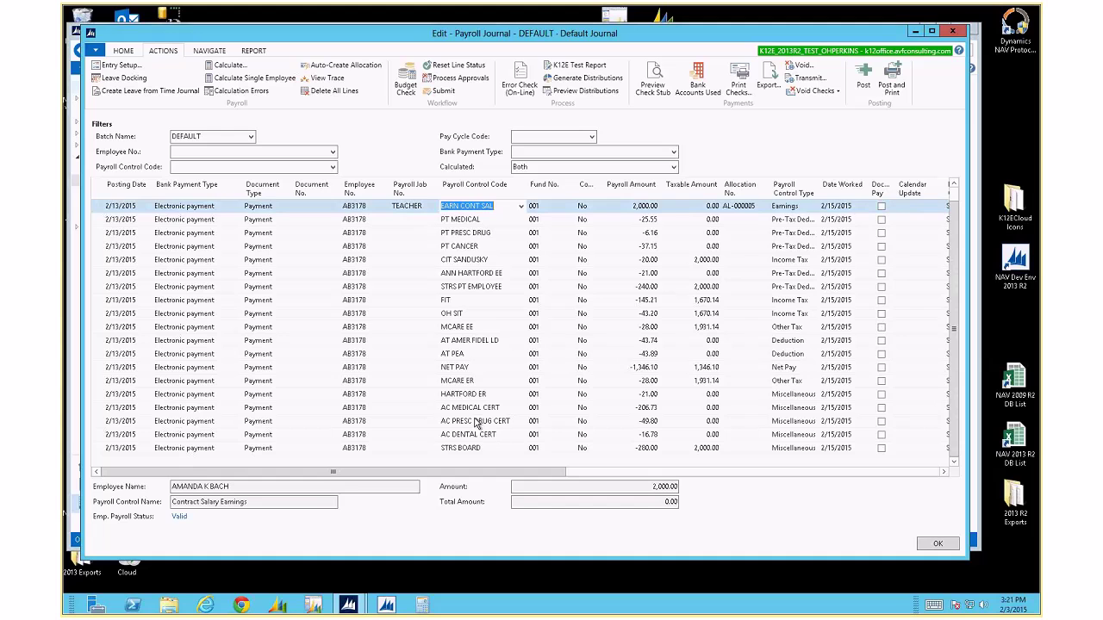
Recalculate the single employee with the calculation trace enabled for MCARE EE, and review its trace lines.
{"action": "left_click", "coordinate": [500, 328]}
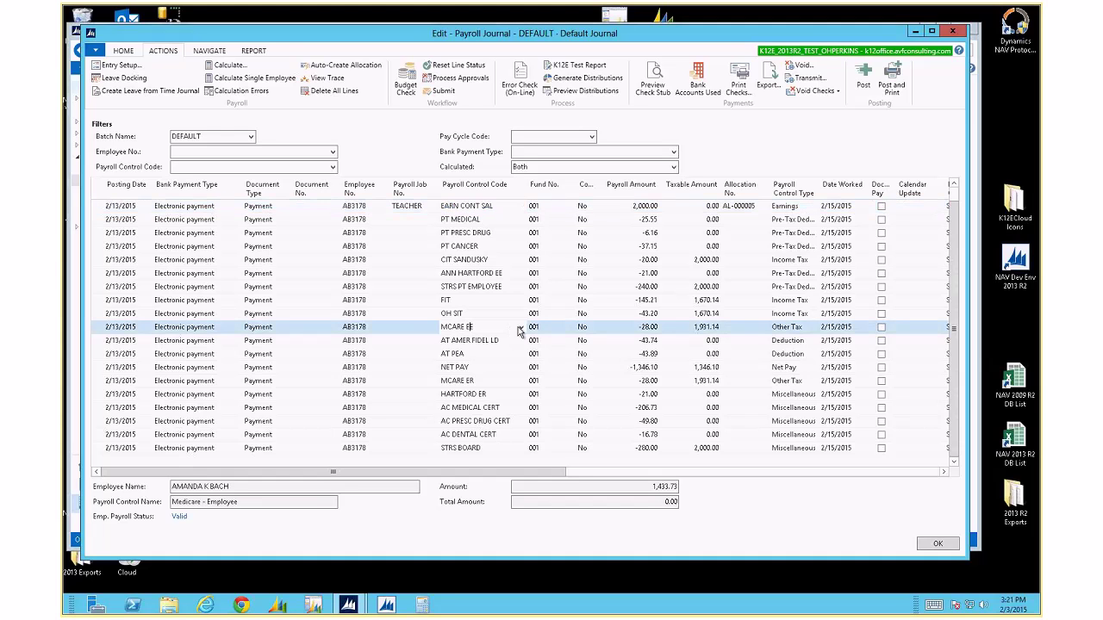
{"action": "left_click", "coordinate": [241, 79]}
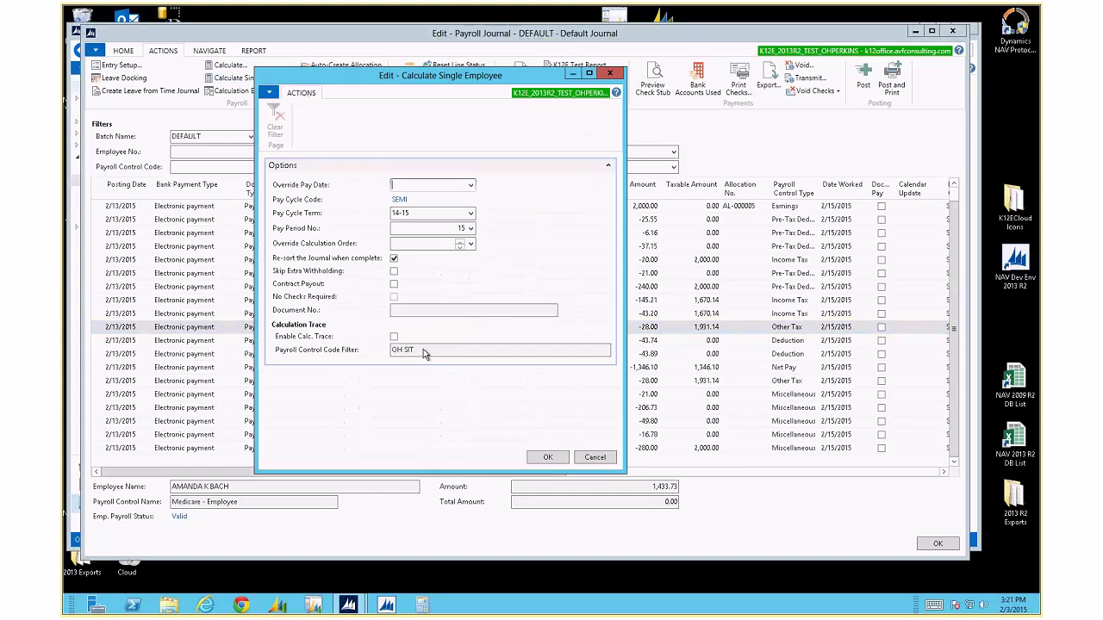
{"action": "left_click", "coordinate": [326, 353]}
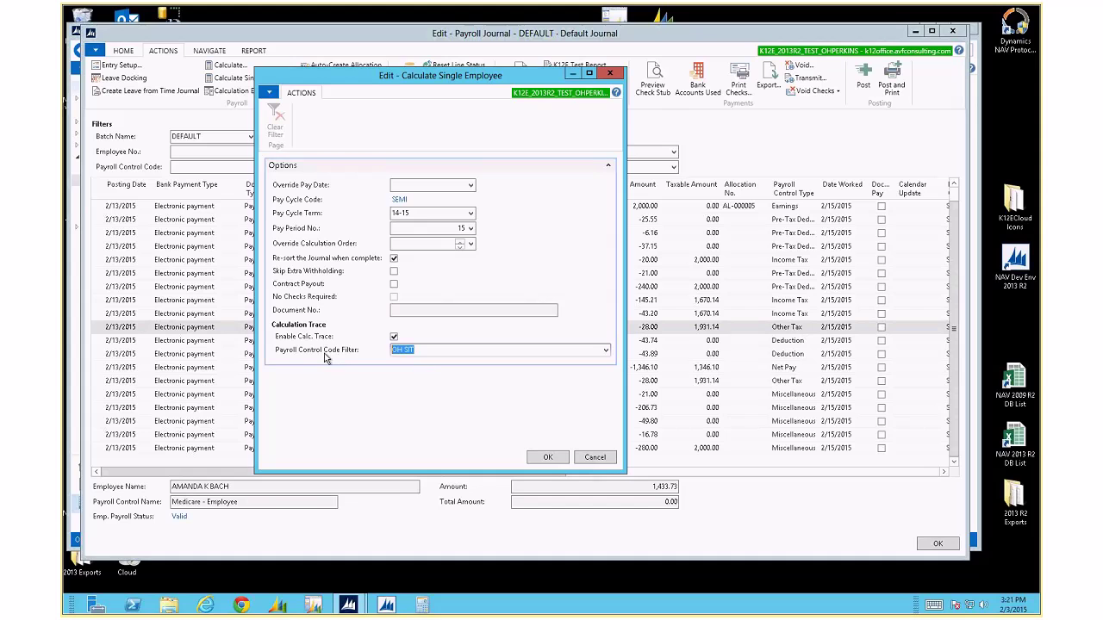
{"action": "type", "text": "mcaree"}
{"action": "key", "text": "BackSpace"}
{"action": "type", "text": "ee"}
{"action": "left_click", "coordinate": [547, 457]}
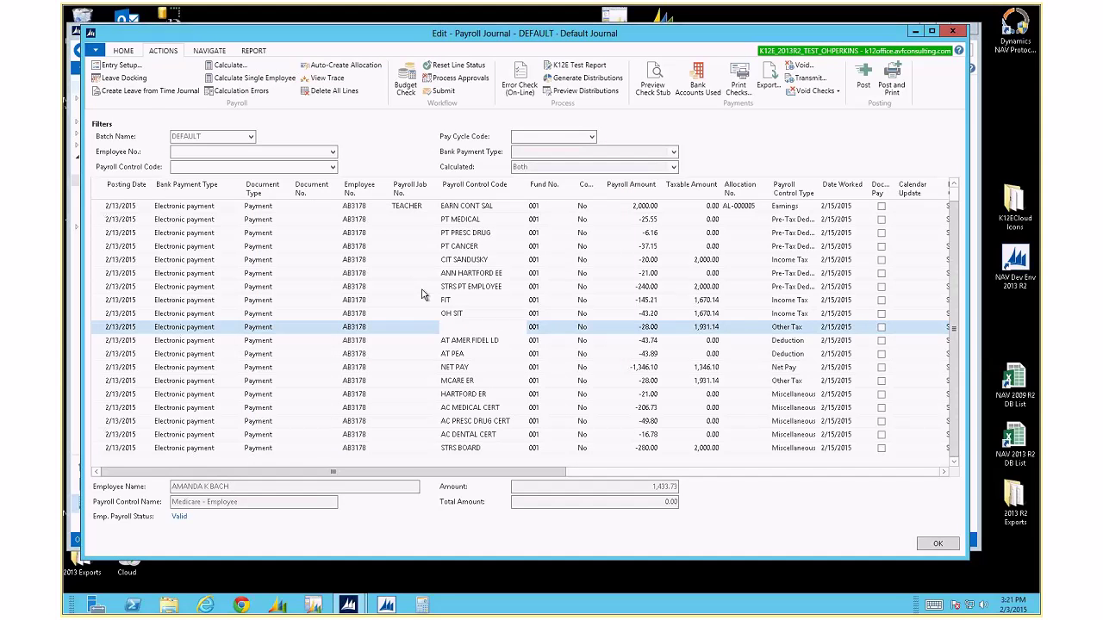
{"action": "left_click", "coordinate": [326, 78]}
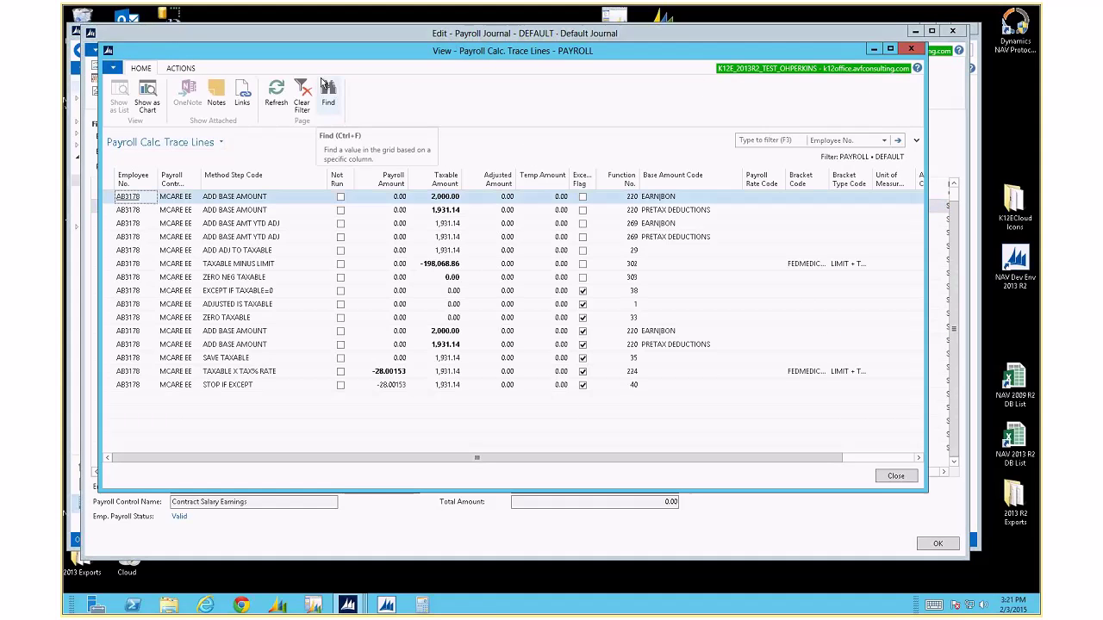
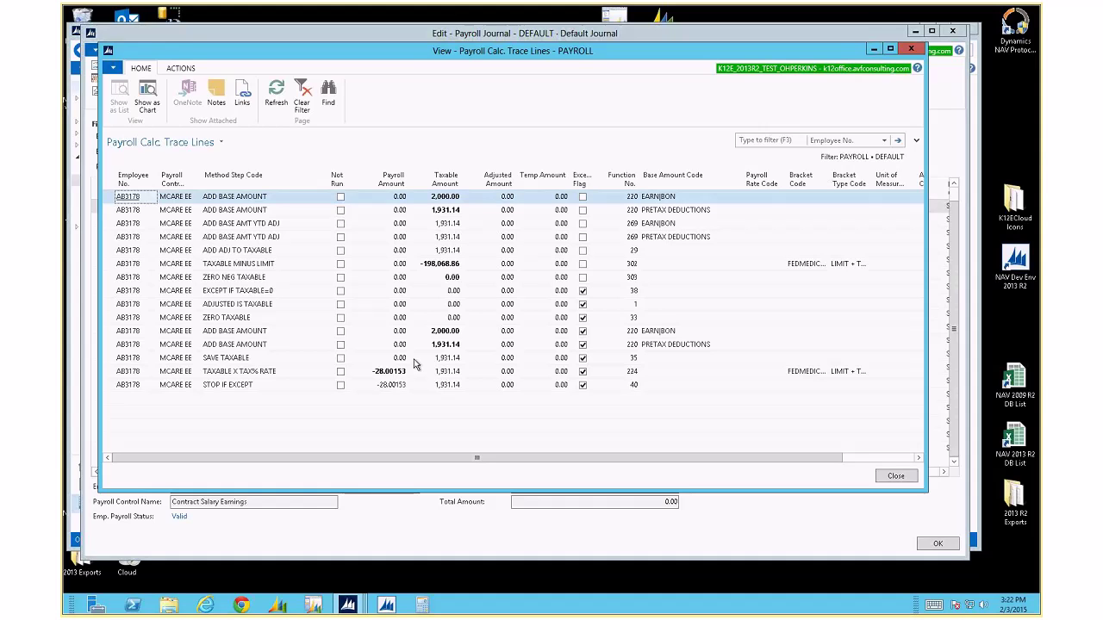
Examine all filters in the PRETAX DEDUCTIONS base amount details from the second ADD BASE AMOUNT line, and close the trace and journal.
{"action": "left_click", "coordinate": [662, 213]}
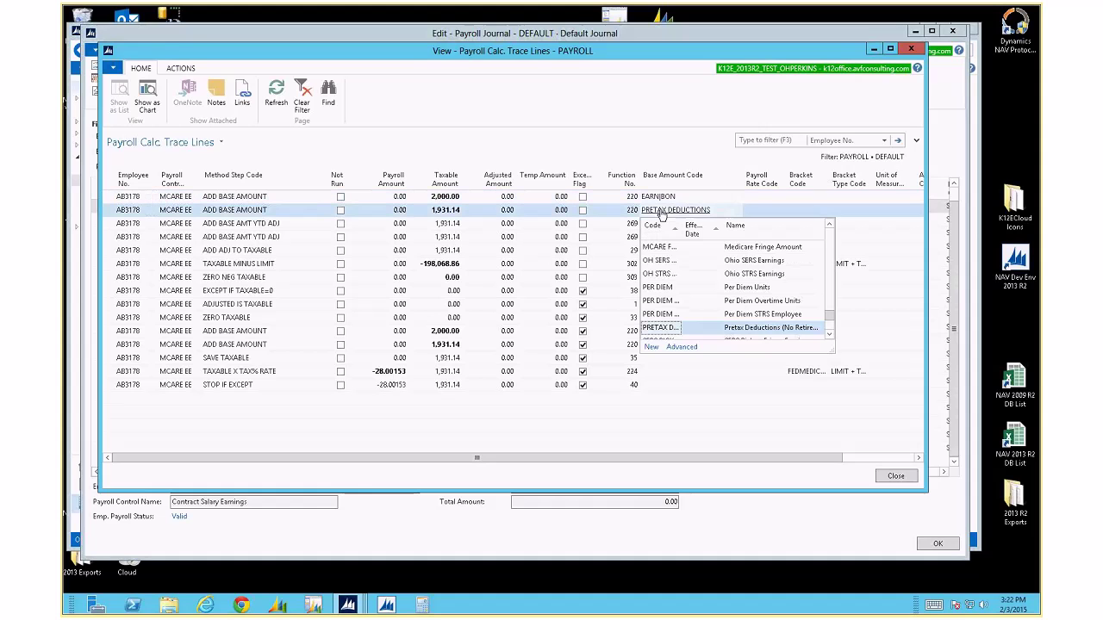
{"action": "left_click", "coordinate": [682, 347]}
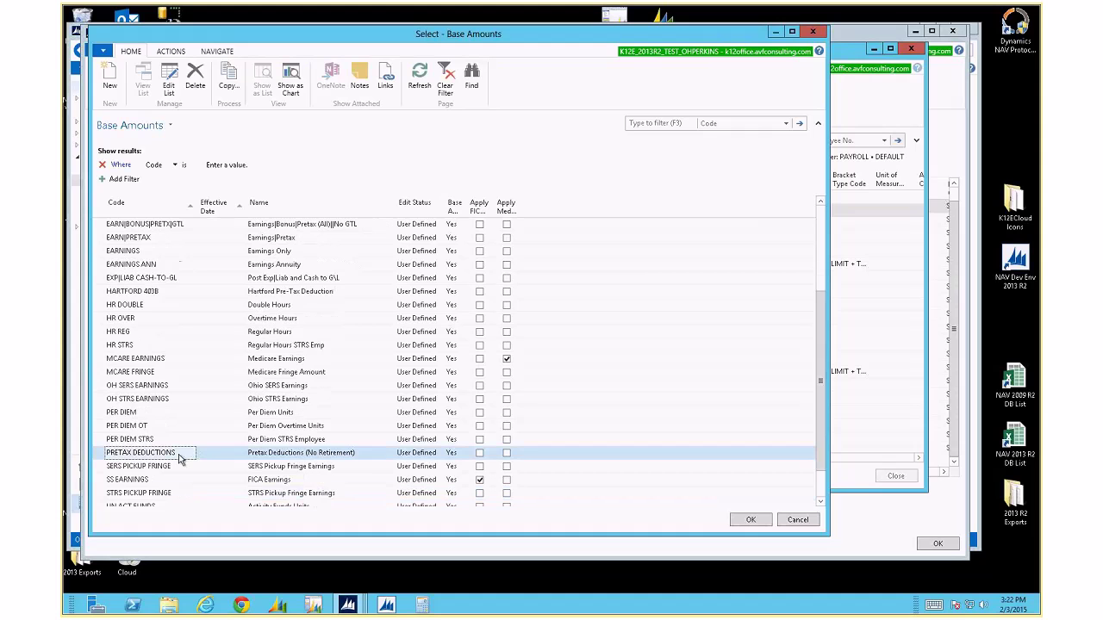
{"action": "left_click", "coordinate": [218, 52]}
{"action": "left_click", "coordinate": [112, 78]}
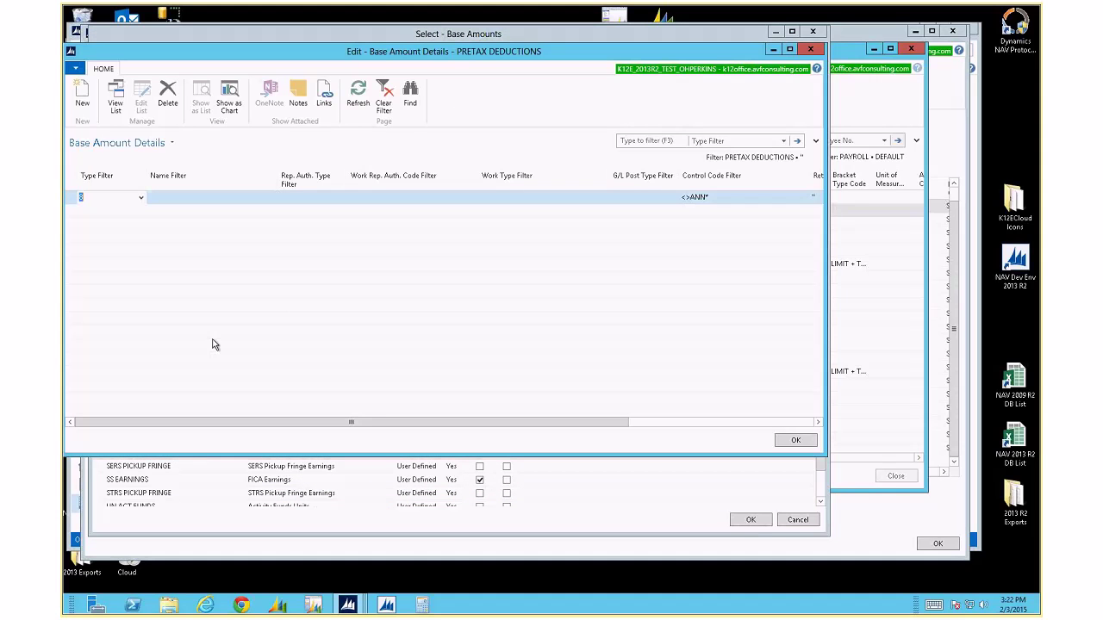
{"action": "left_click_drag", "start_coordinate": [351, 423], "coordinate": [535, 427]}
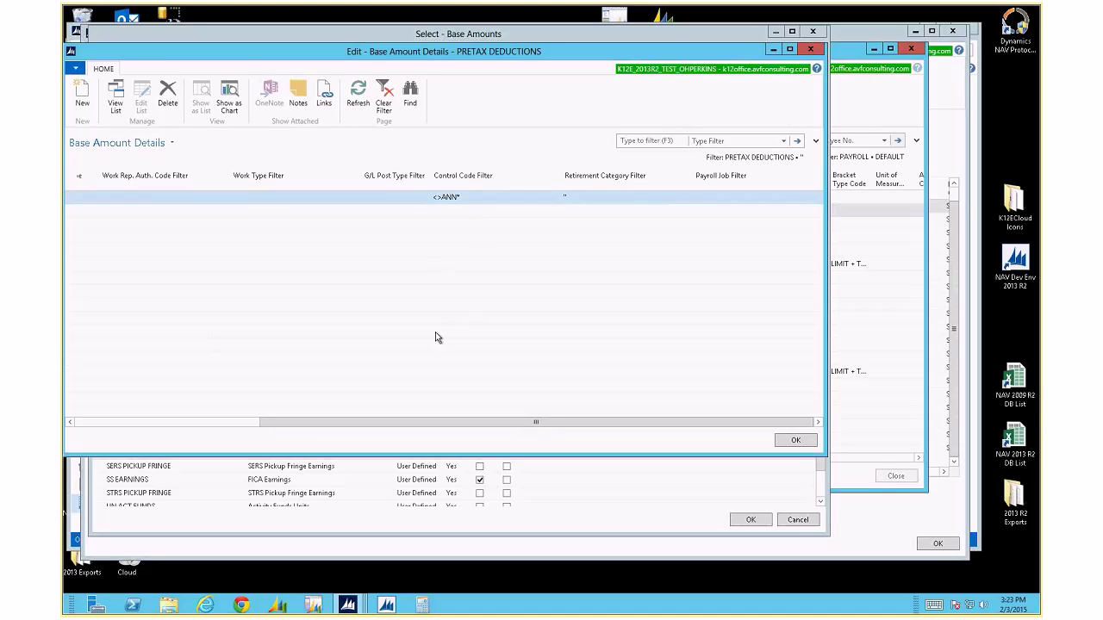
{"action": "key", "text": "Escape"}
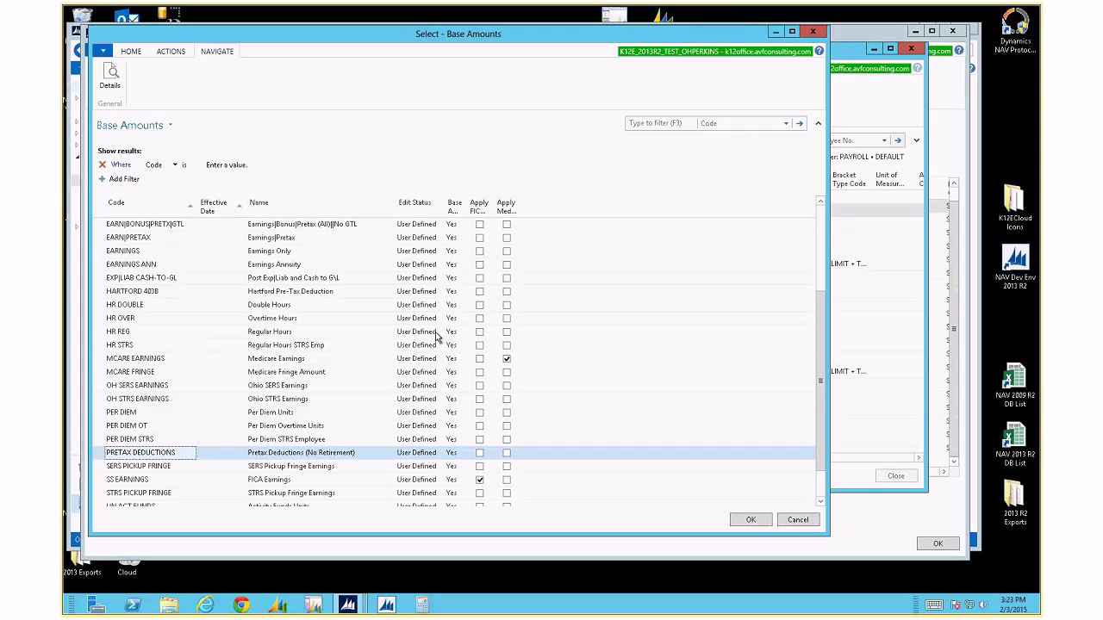
{"action": "key", "text": "Escape"}
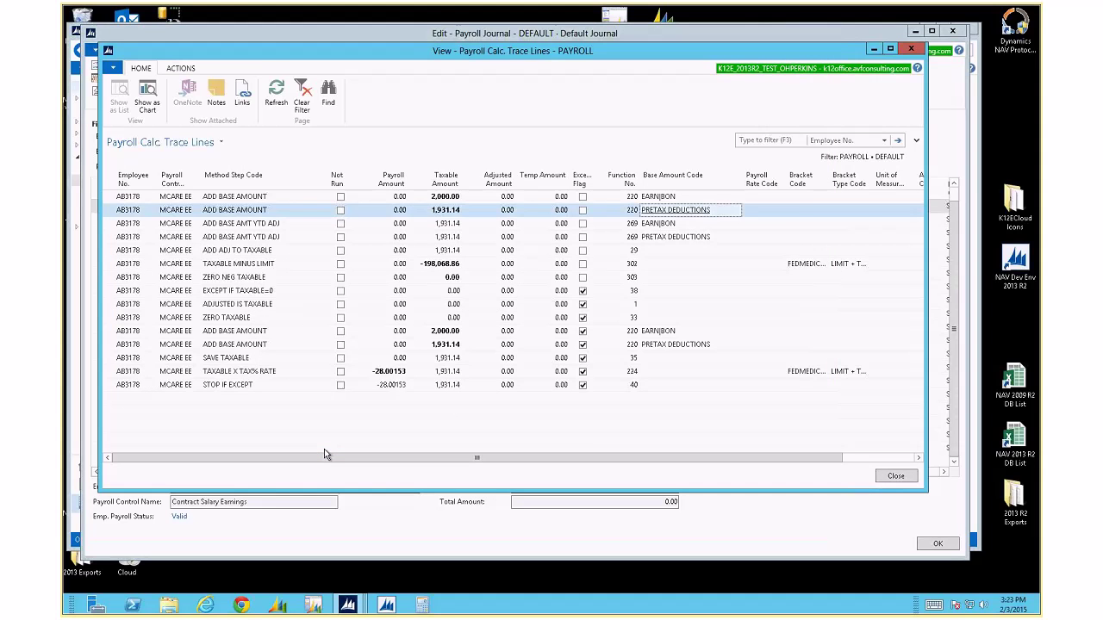
{"action": "key", "text": "Escape"}
{"action": "key", "text": "Escape"}
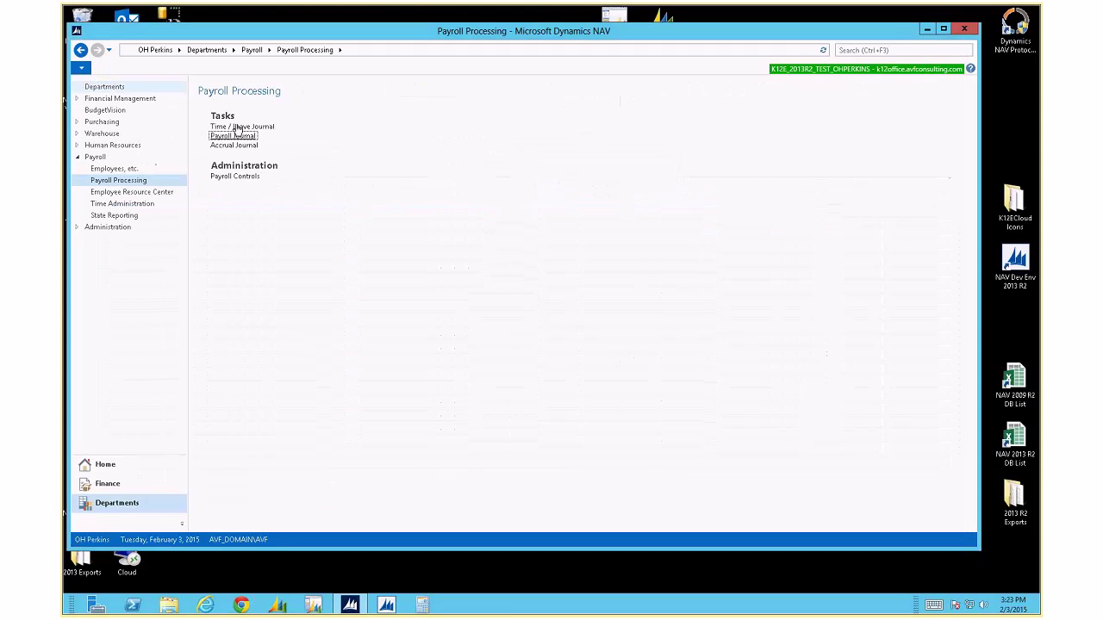
Open the payroll control list from Payroll Processing and filter it to the Pre-Tax Deduction type.
{"action": "left_click", "coordinate": [252, 50]}
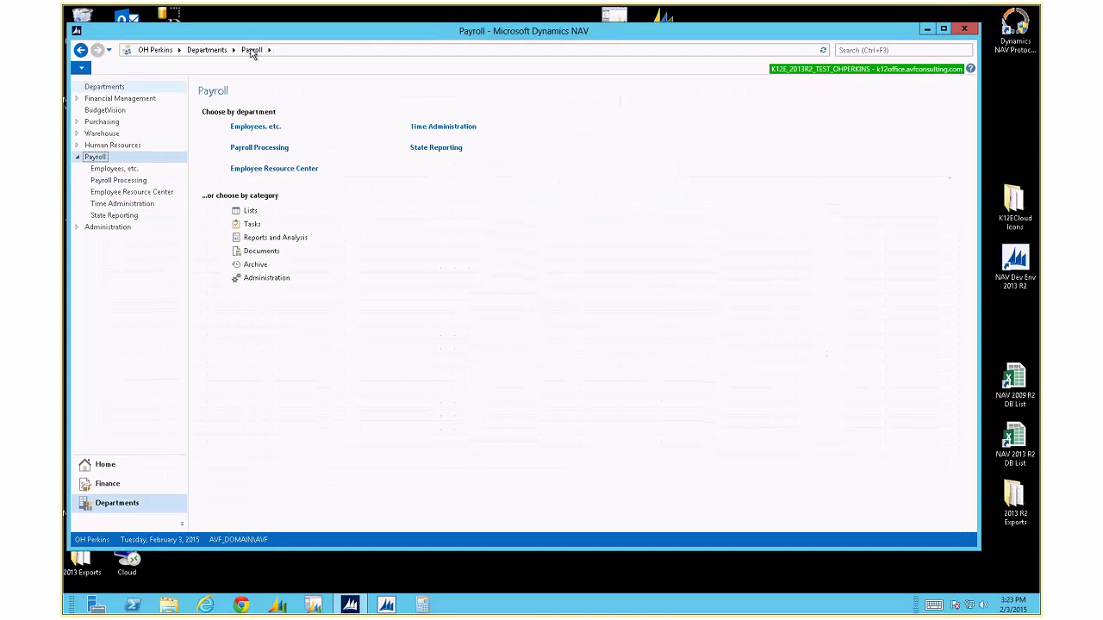
{"action": "left_click", "coordinate": [250, 148]}
{"action": "left_click", "coordinate": [241, 180]}
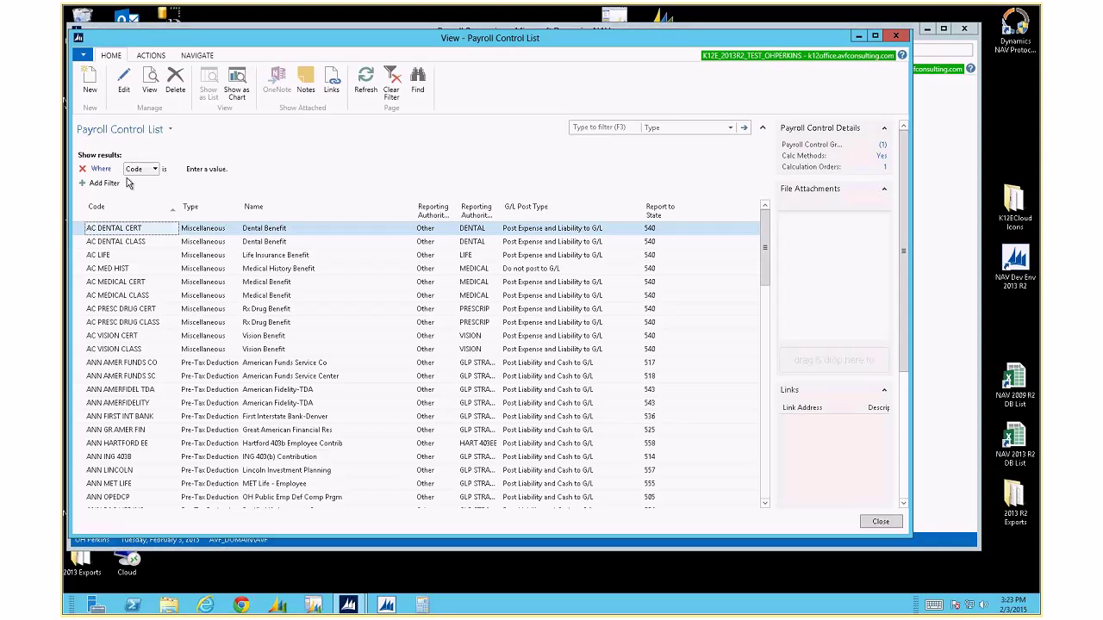
{"action": "left_click", "coordinate": [143, 169]}
{"action": "left_click", "coordinate": [148, 234]}
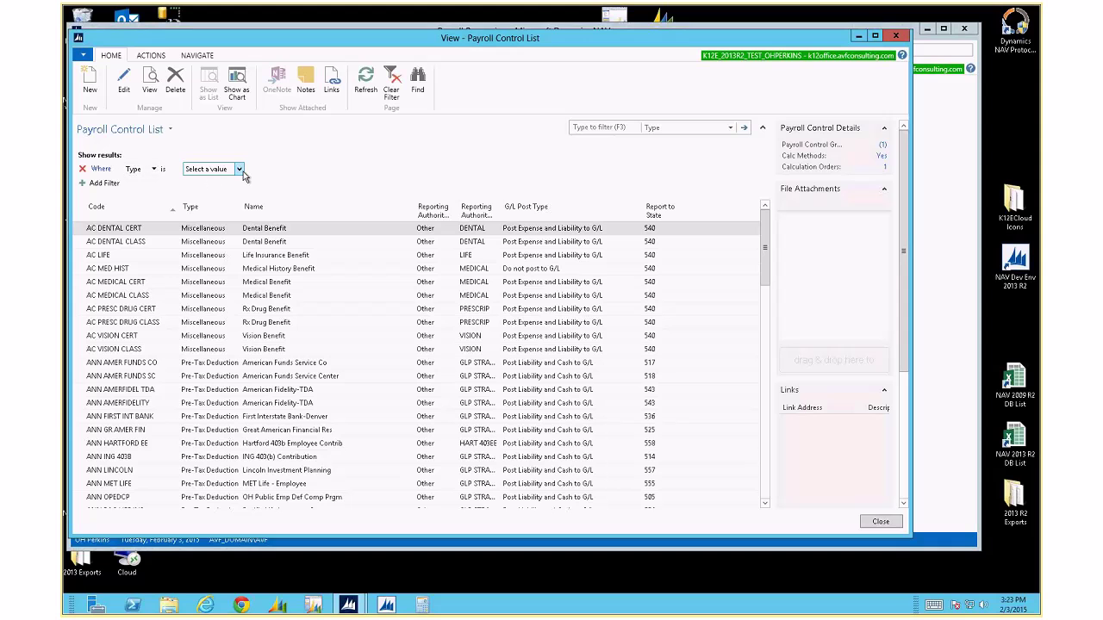
{"action": "left_click", "coordinate": [239, 170]}
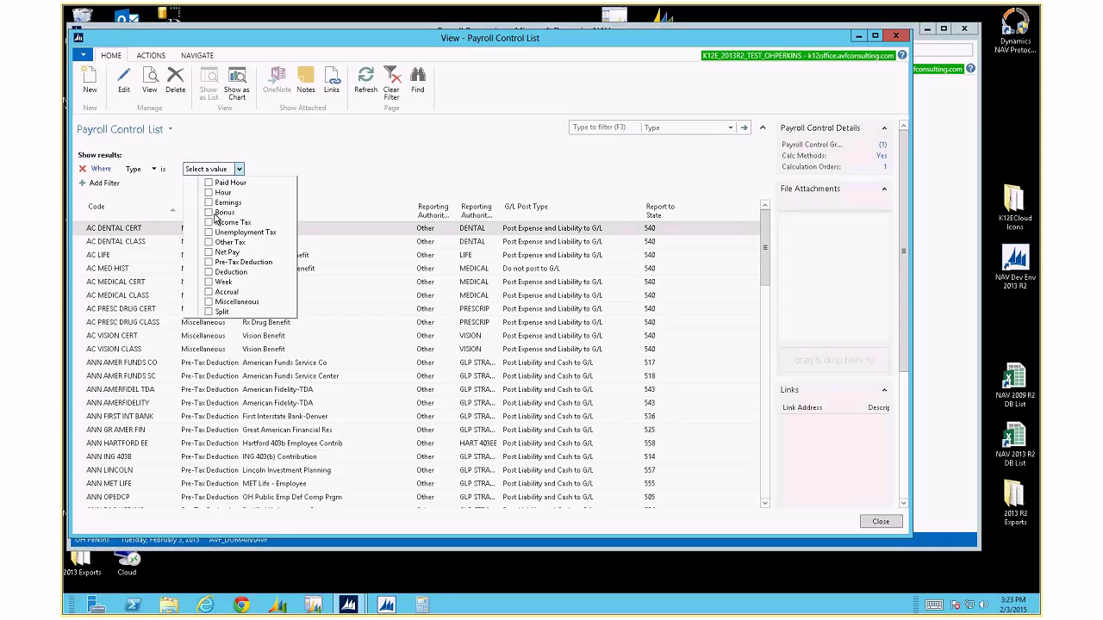
{"action": "left_click", "coordinate": [212, 263]}
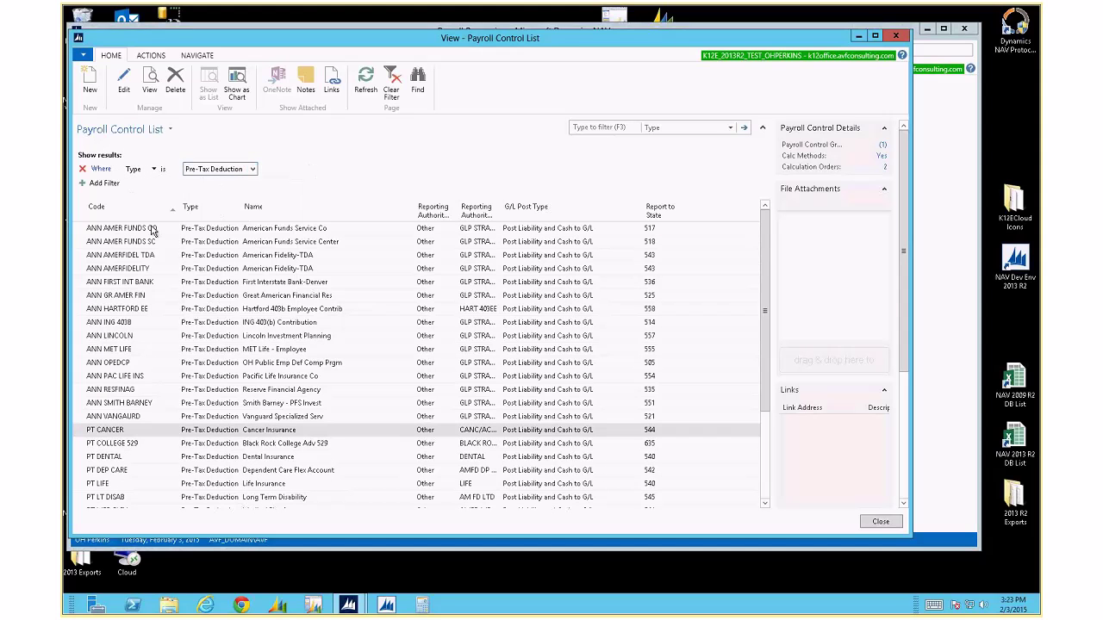
Add a filter to the payroll control list that excludes codes starting with ANN, using <>ANN* on Code.
{"action": "left_click", "coordinate": [145, 443]}
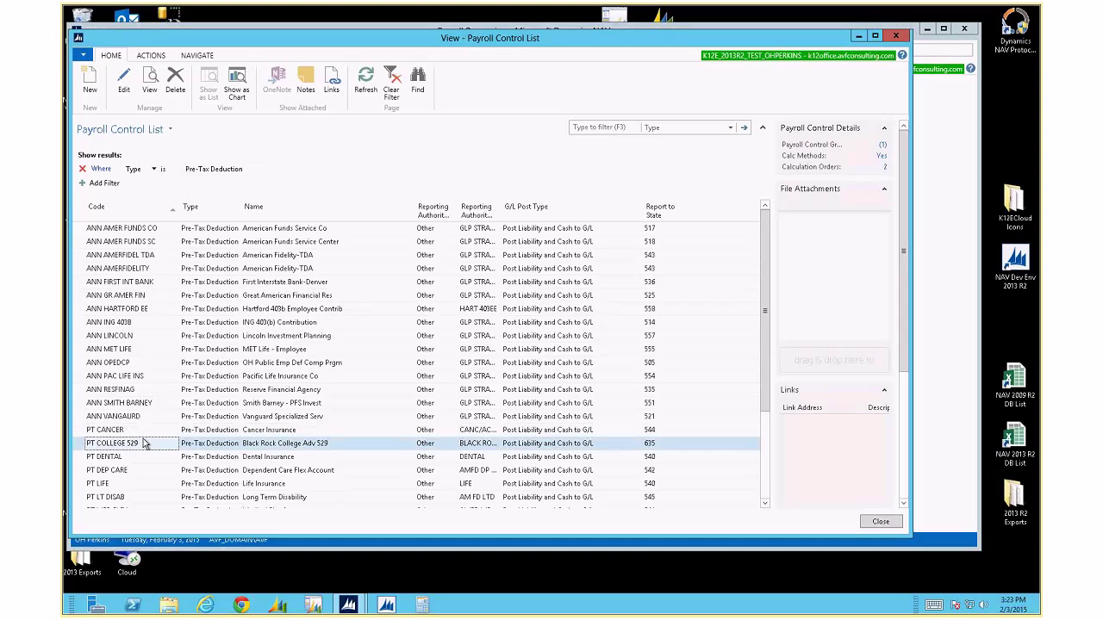
{"action": "scroll", "coordinate": [144, 443], "scroll_direction": "down", "scroll_amount": 3}
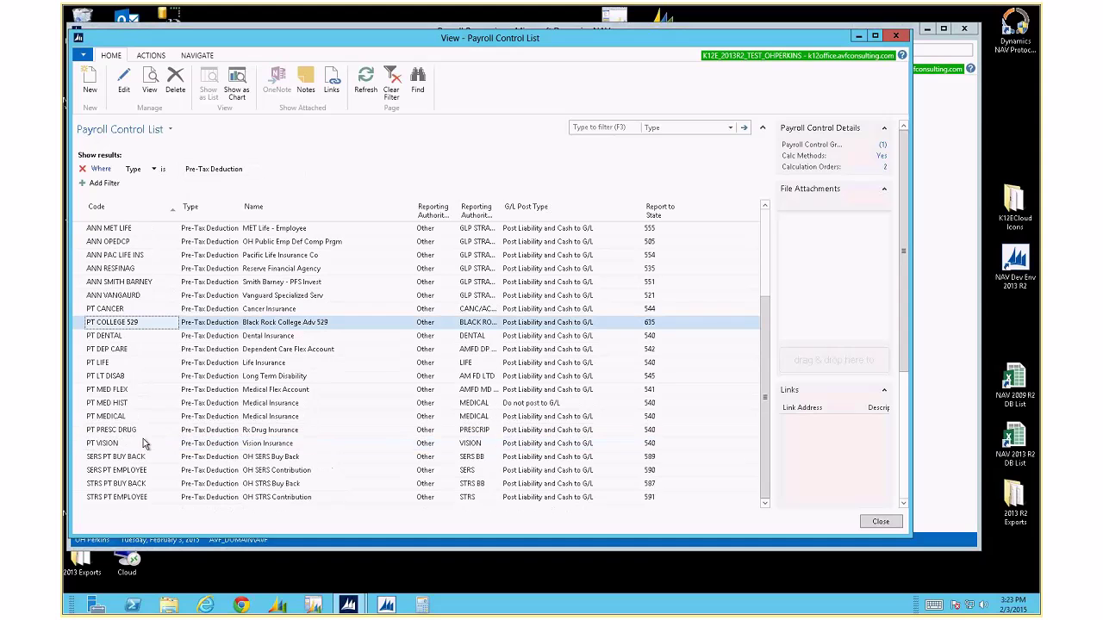
{"action": "left_click", "coordinate": [104, 184]}
{"action": "left_click", "coordinate": [213, 183]}
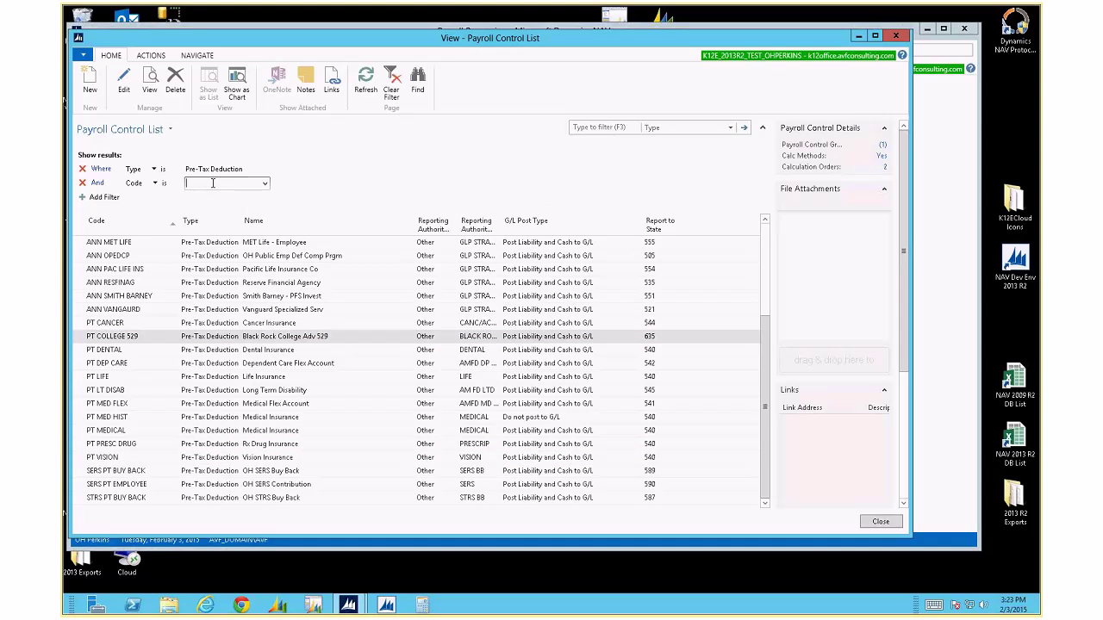
{"action": "type", "text": "<>ANN*"}
{"action": "key", "text": "Return"}
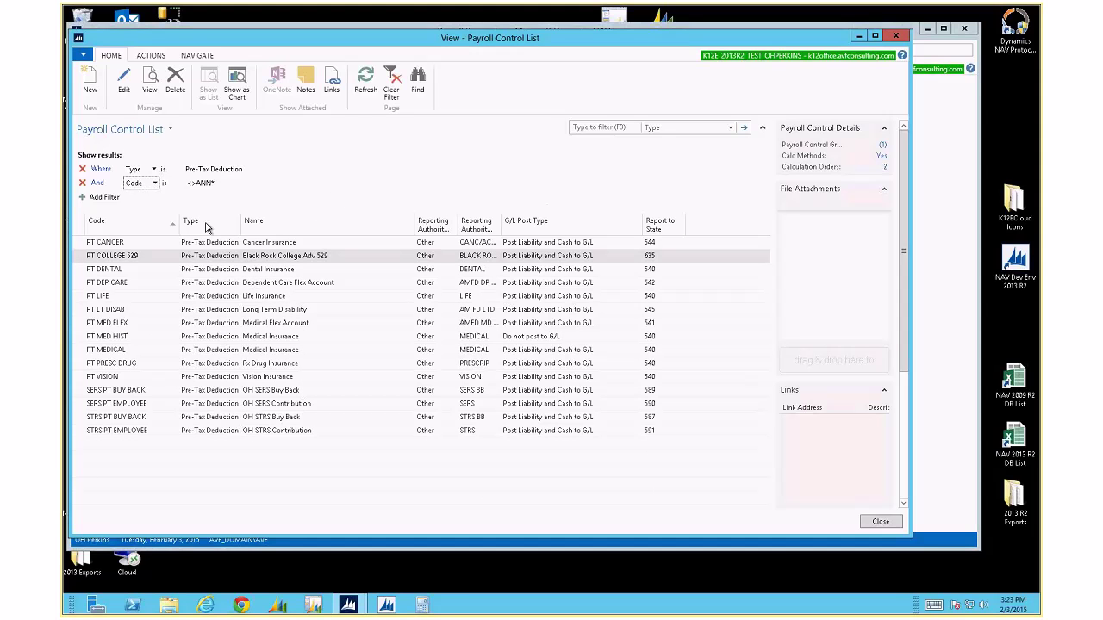
Add a Retirement Category Code filter with the empty value '' to the payroll control list.
{"action": "left_click", "coordinate": [106, 198]}
{"action": "left_click", "coordinate": [154, 198]}
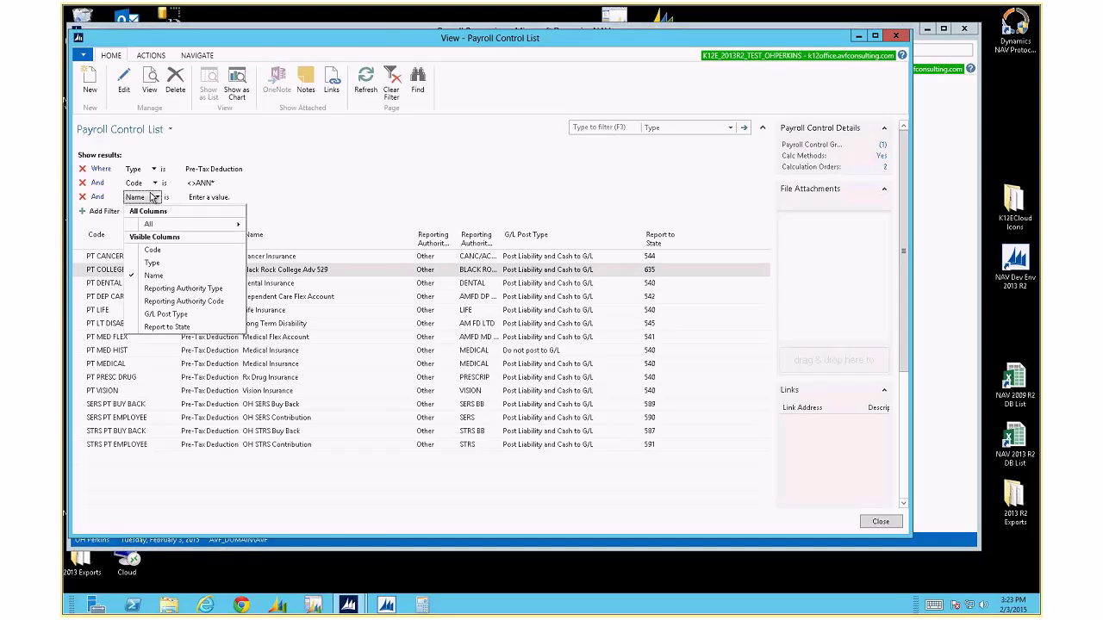
{"action": "mouse_move", "coordinate": [189, 224]}
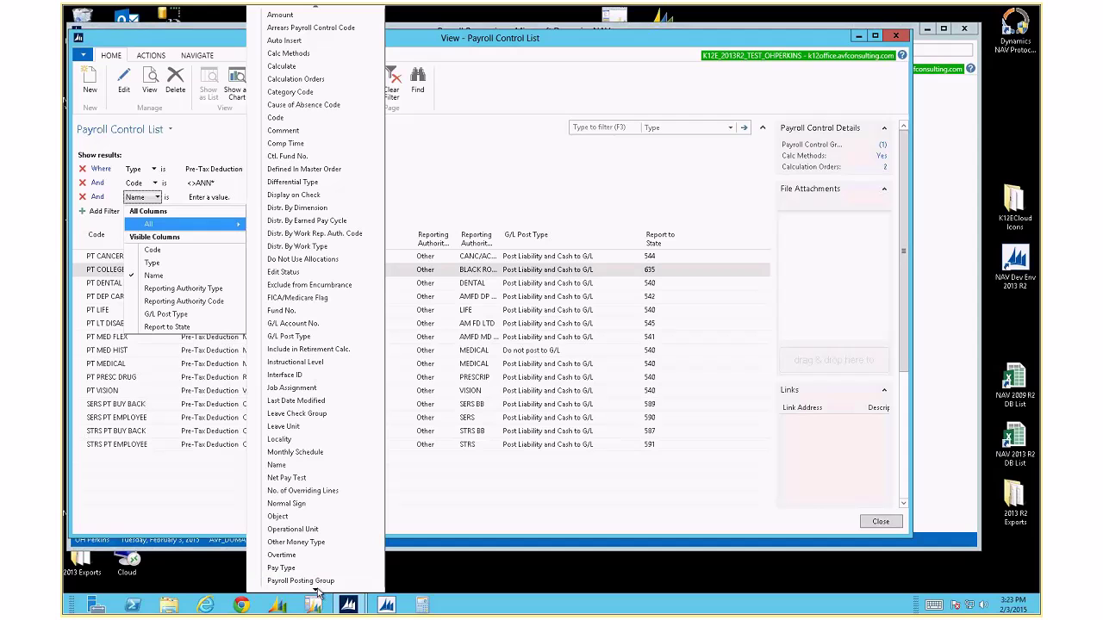
{"action": "scroll", "coordinate": [318, 593], "scroll_direction": "down", "scroll_amount": 10}
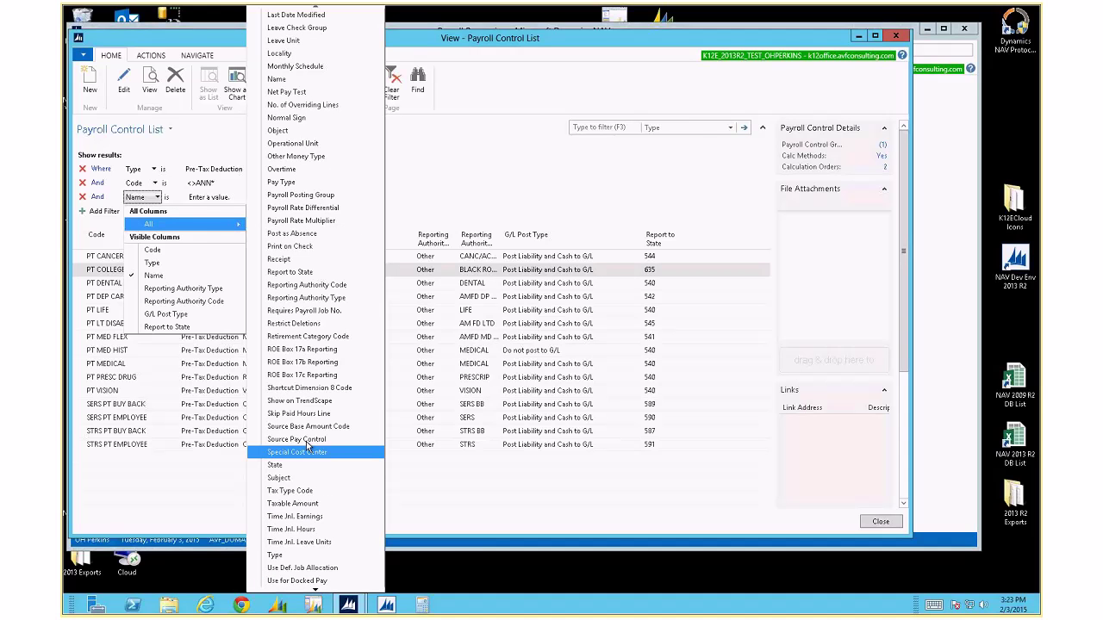
{"action": "left_click", "coordinate": [305, 337]}
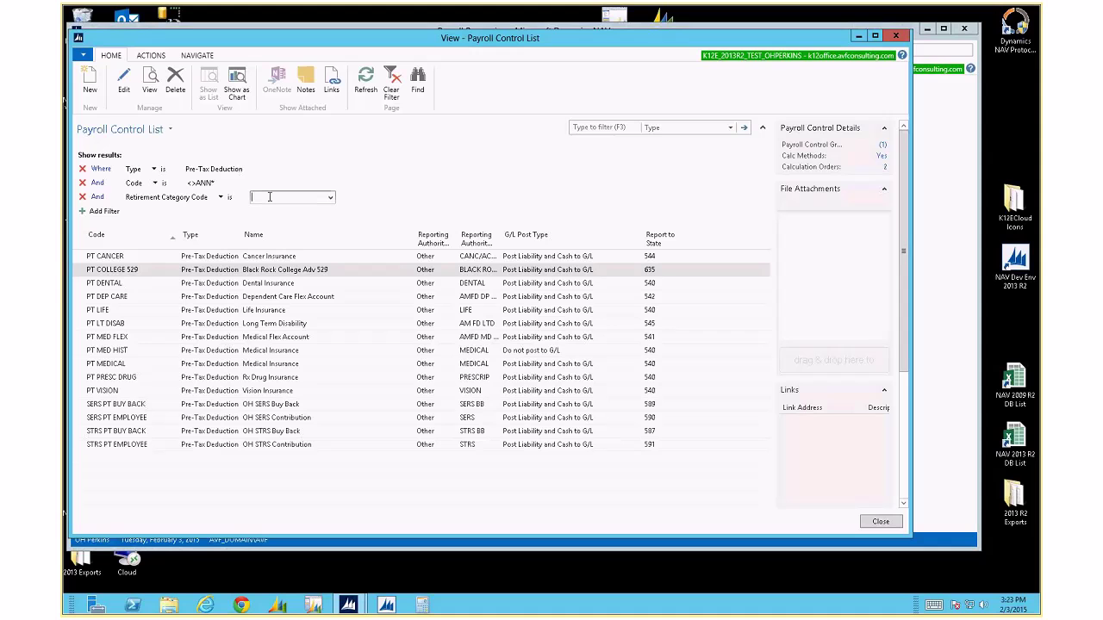
{"action": "type", "text": "''"}
{"action": "key", "text": "Return"}
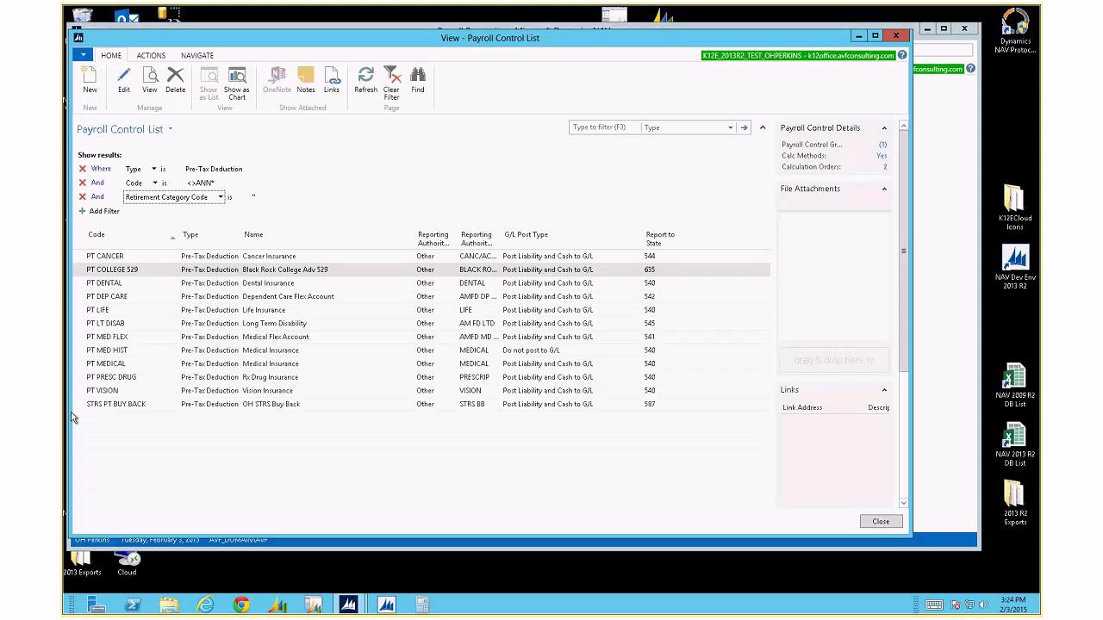
Check the Retirement Category Code in the K12E section of the STRS PT BUY BACK control card, and close the card and list.
{"action": "left_click", "coordinate": [100, 408]}
{"action": "double_click", "coordinate": [100, 409]}
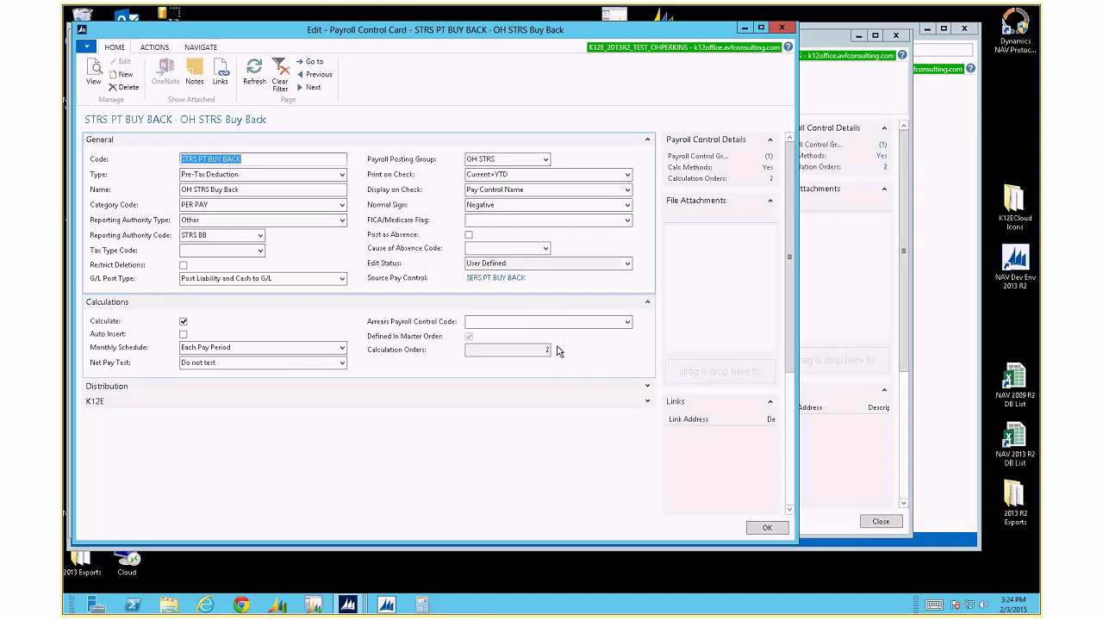
{"action": "left_click", "coordinate": [648, 400]}
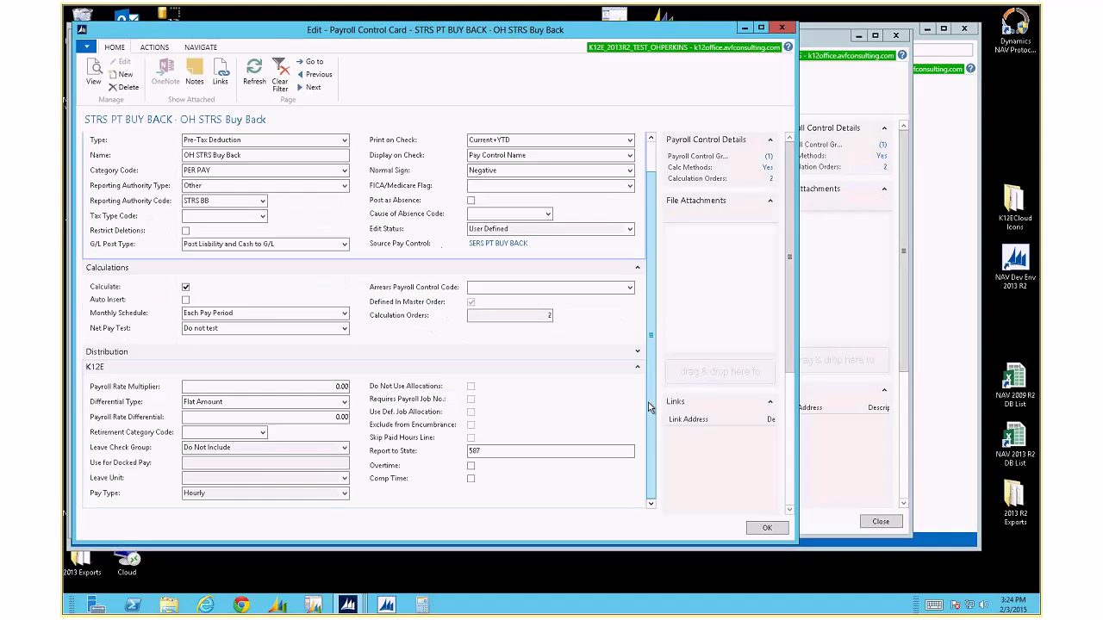
{"action": "left_click", "coordinate": [226, 434]}
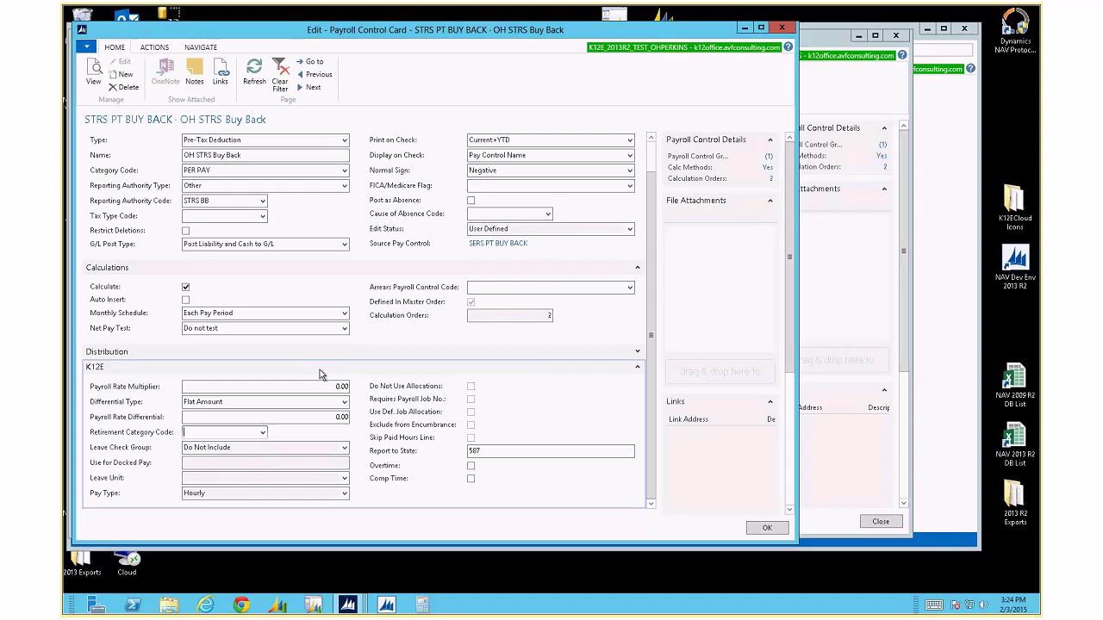
{"action": "key", "text": "Escape"}
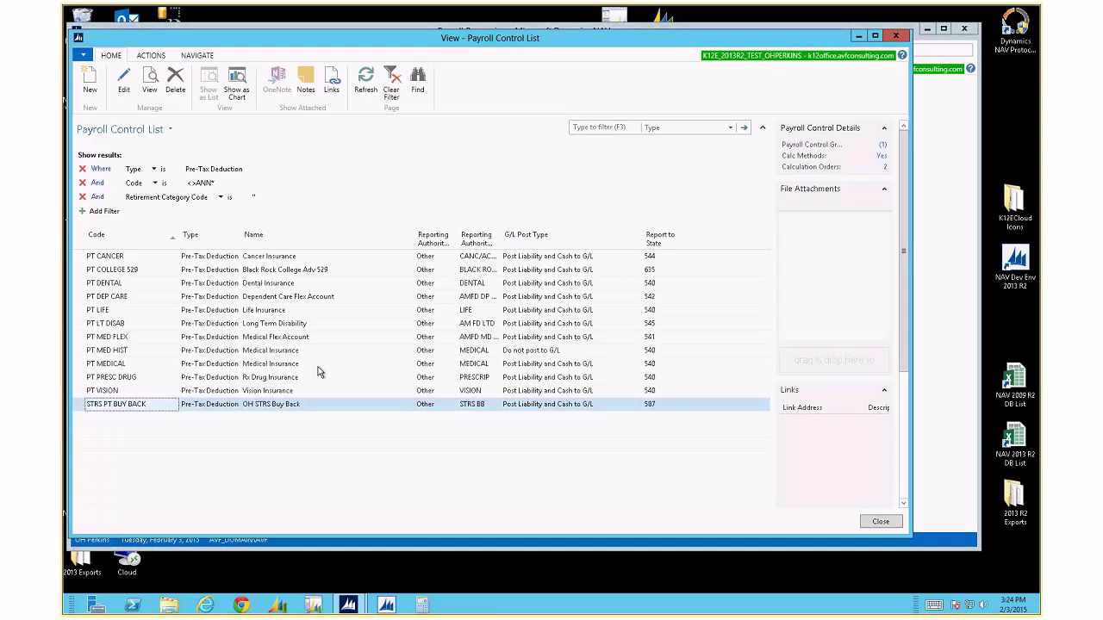
{"action": "key", "text": "Escape"}
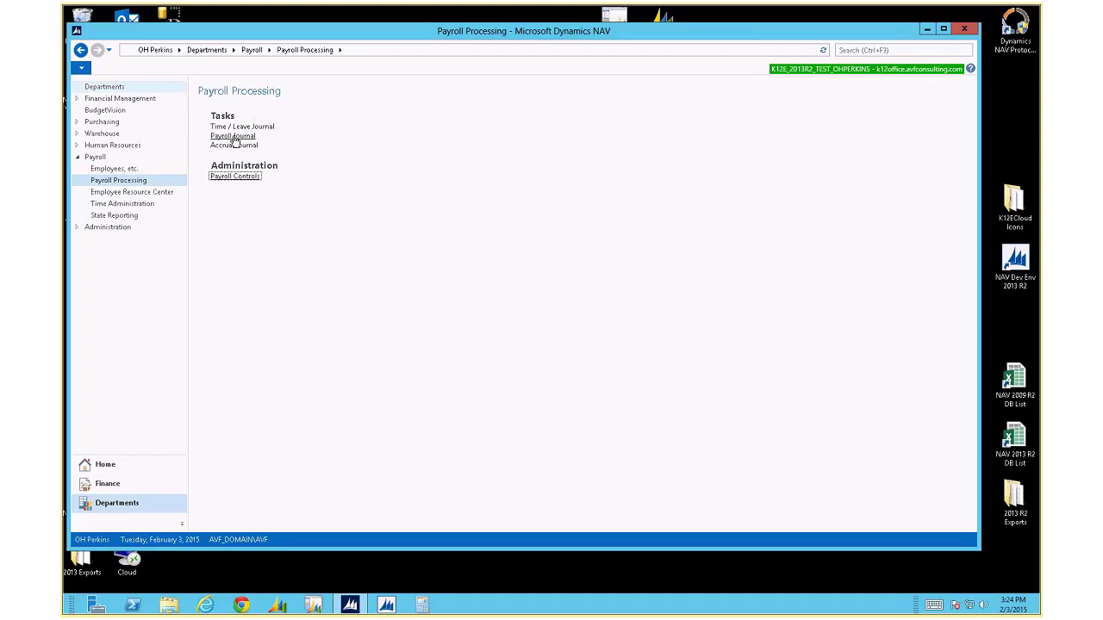
Open the payroll journal from Payroll Processing and check its calculation trace lines.
{"action": "left_click", "coordinate": [232, 136]}
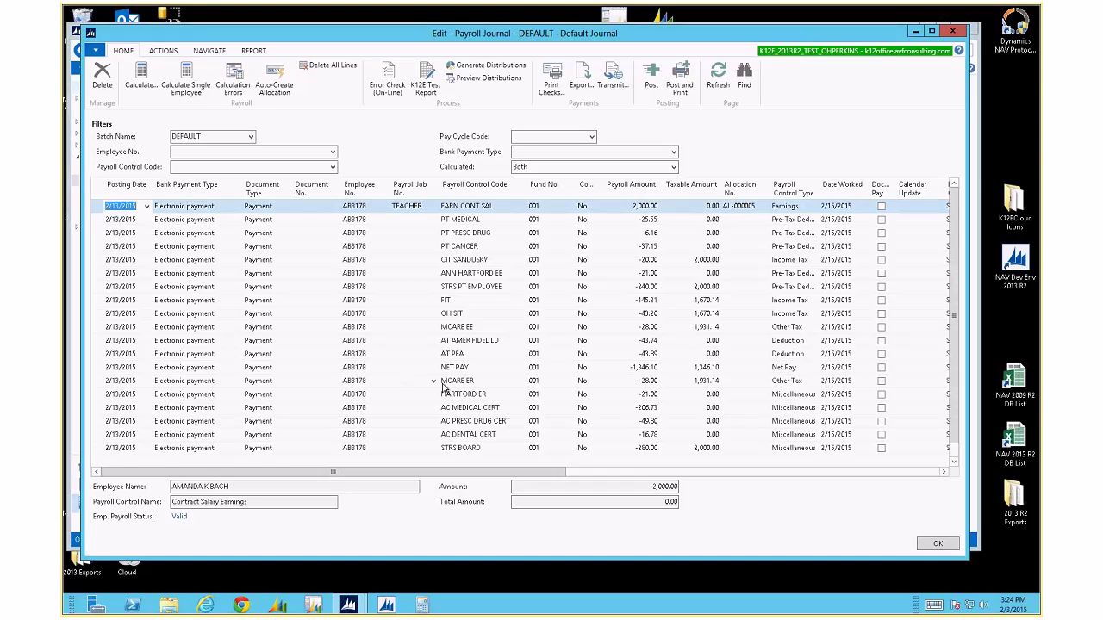
{"action": "left_click", "coordinate": [164, 52]}
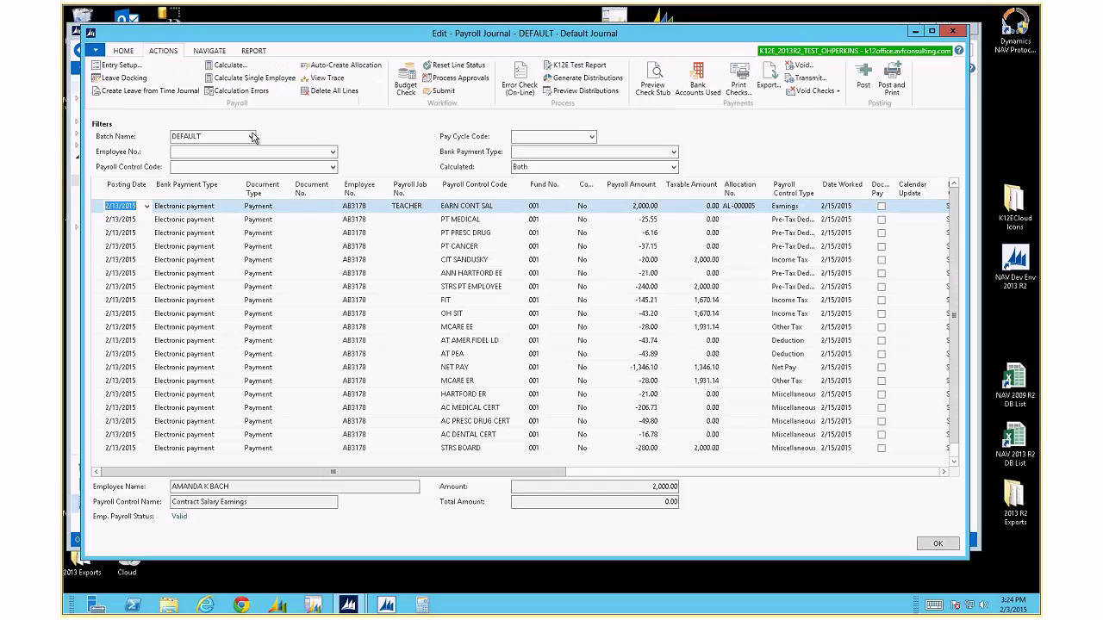
{"action": "left_click", "coordinate": [323, 79]}
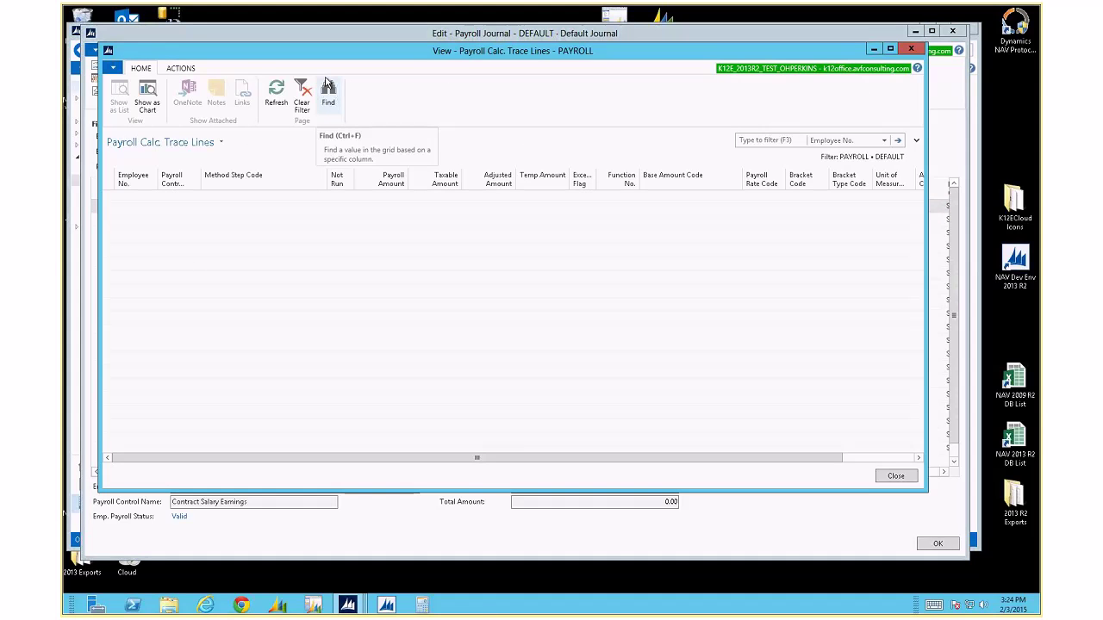
{"action": "key", "text": "Escape"}
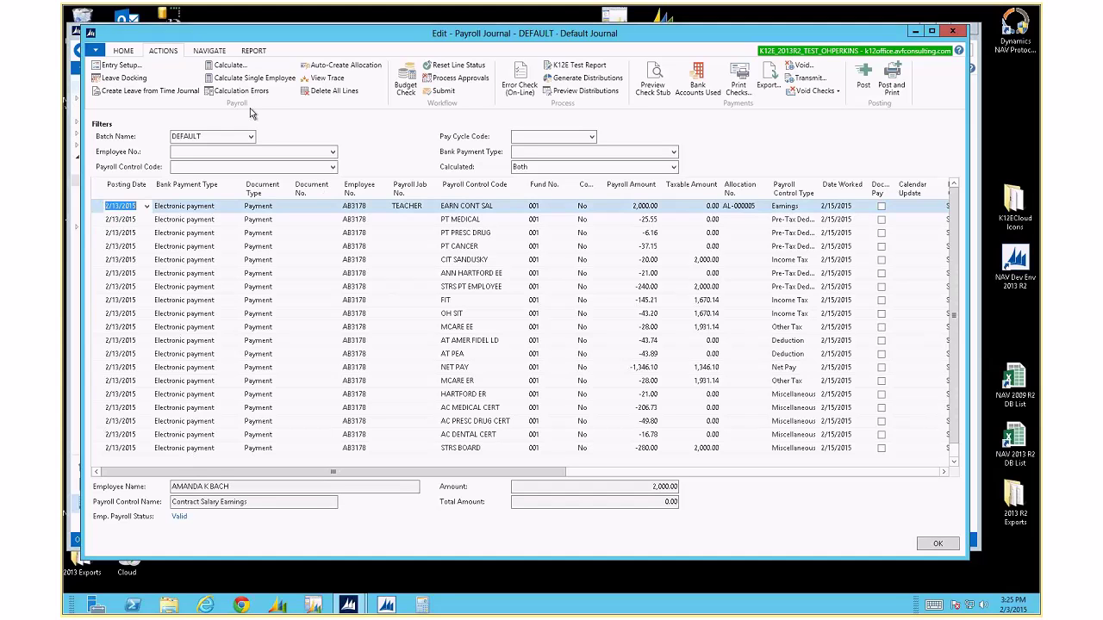
Recalculate the single employee with the calculation trace enabled for MCARE EE, and look up the second ADD BASE AMOUNT step's description in the trace.
{"action": "left_click", "coordinate": [252, 77]}
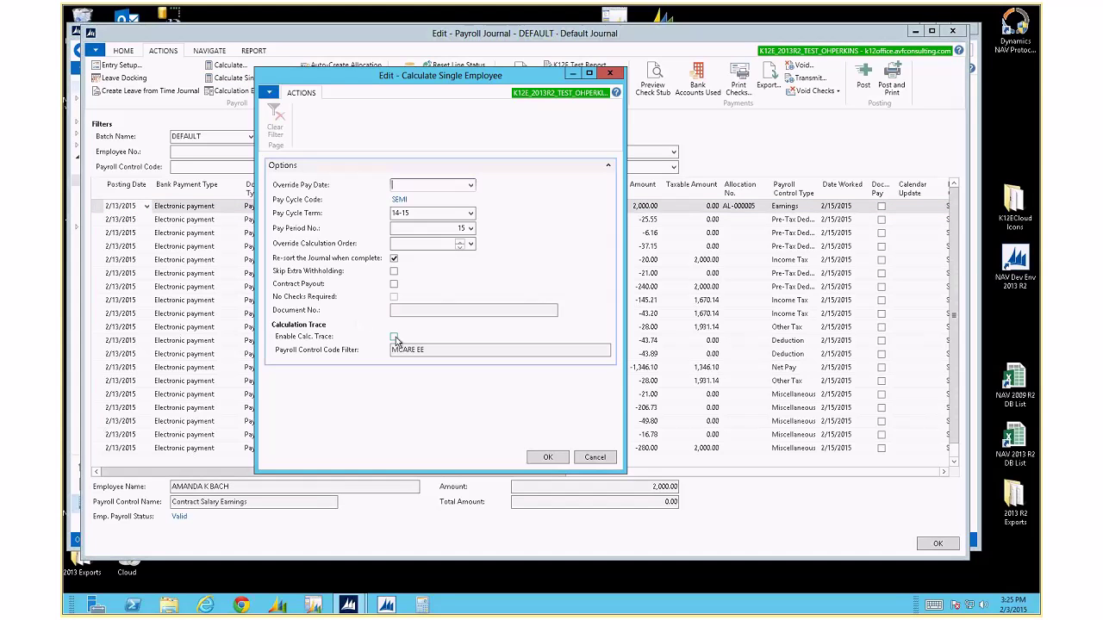
{"action": "left_click", "coordinate": [544, 457]}
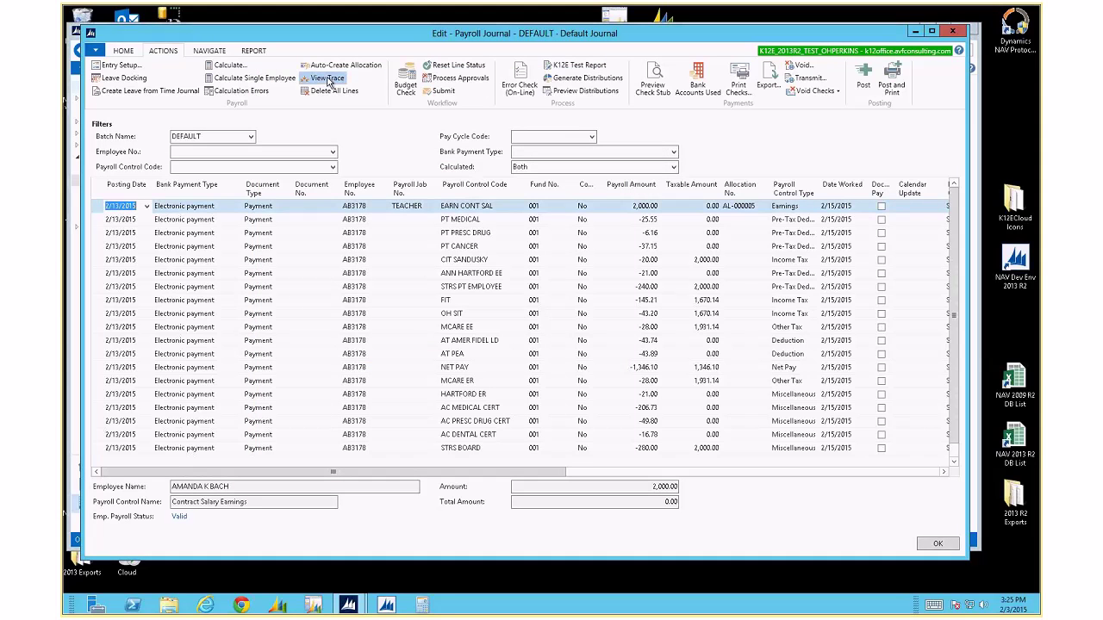
{"action": "left_click", "coordinate": [328, 79]}
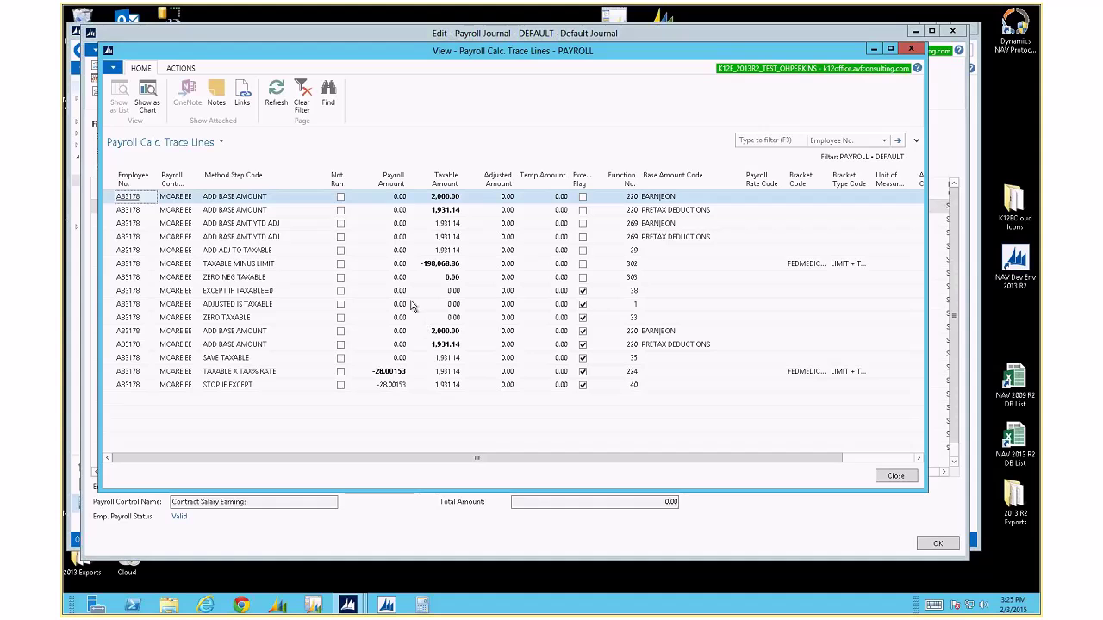
{"action": "left_click", "coordinate": [259, 212]}
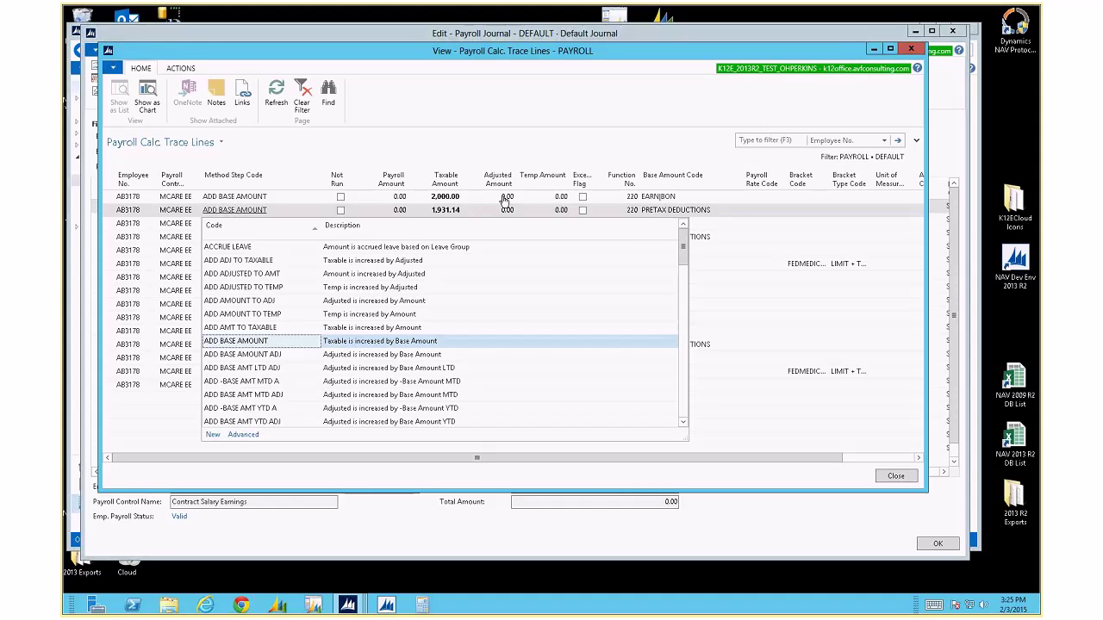
{"action": "key", "text": "Escape"}
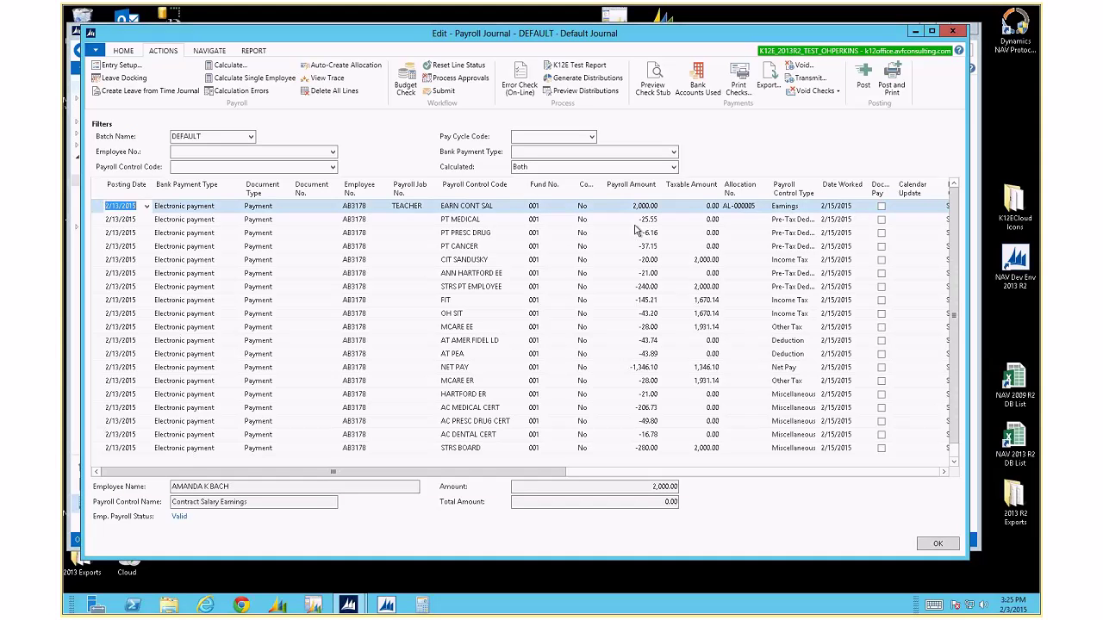
Select the PT MEDICAL, PT PRESC DRUG and PT CANCER lines together in the payroll journal to examine the pre-tax deductions.
{"action": "left_click_drag", "start_coordinate": [635, 221], "coordinate": [109, 275]}
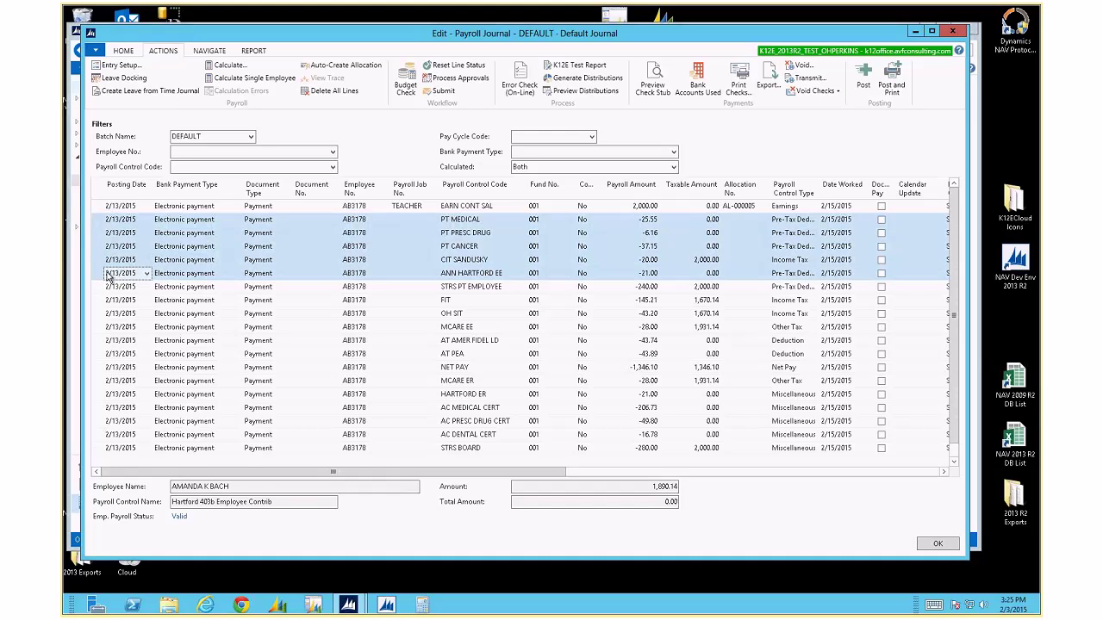
{"action": "left_click_drag", "start_coordinate": [109, 276], "coordinate": [107, 262]}
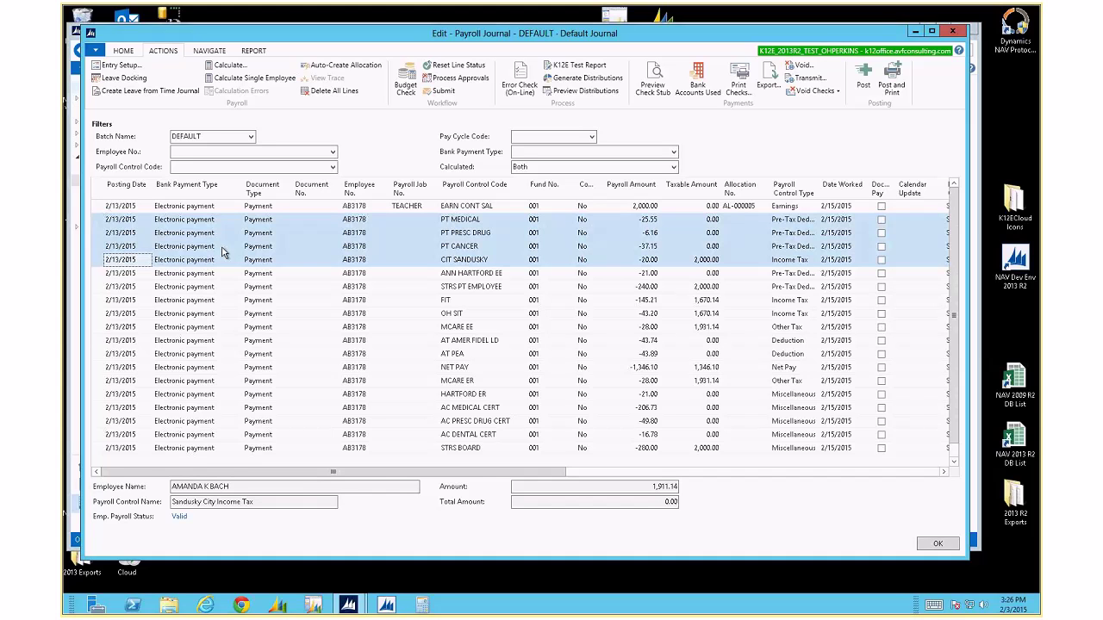
{"action": "left_click", "coordinate": [103, 246], "text": "shift"}
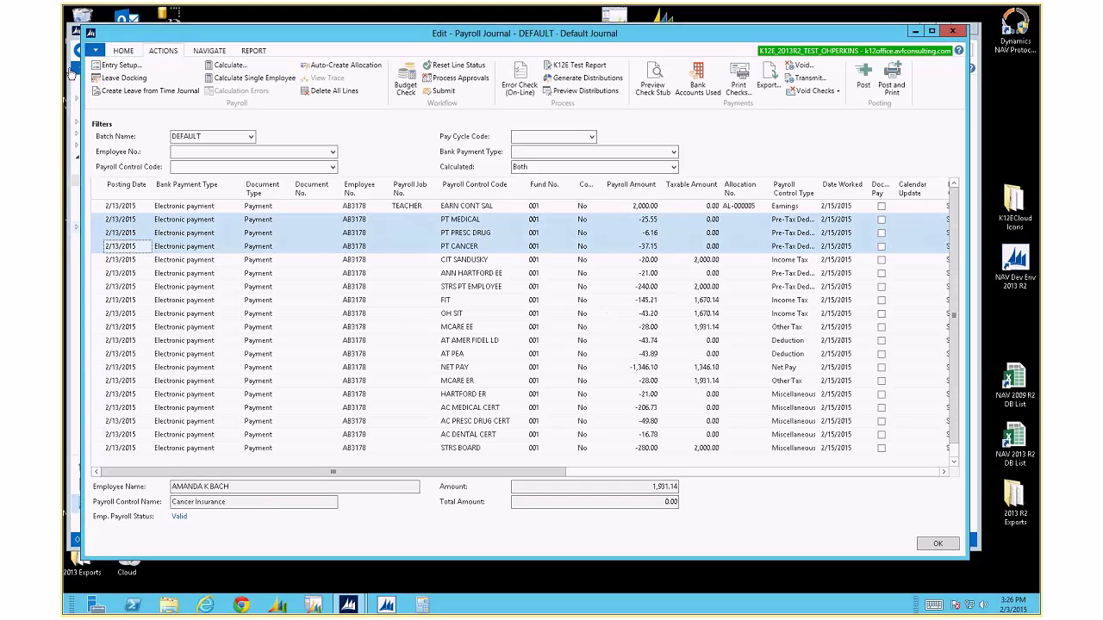
Reopen the MCARE EE trace lines, look up the description of the first ADD BASE AMT YTD ADJ step, and close the trace.
{"action": "left_click", "coordinate": [256, 79]}
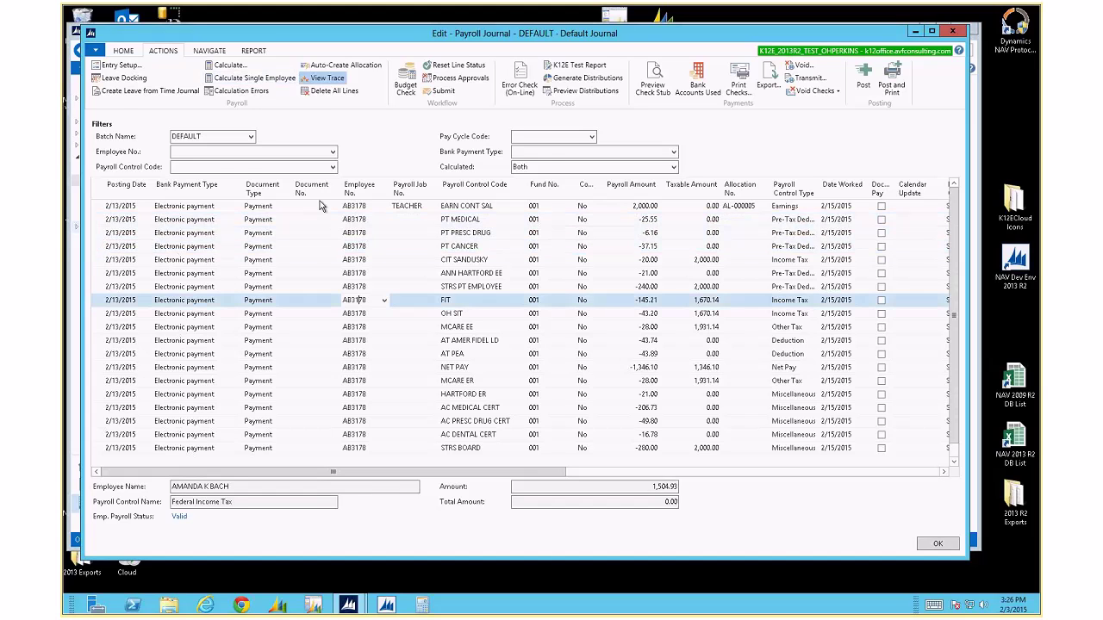
{"action": "left_click", "coordinate": [326, 77]}
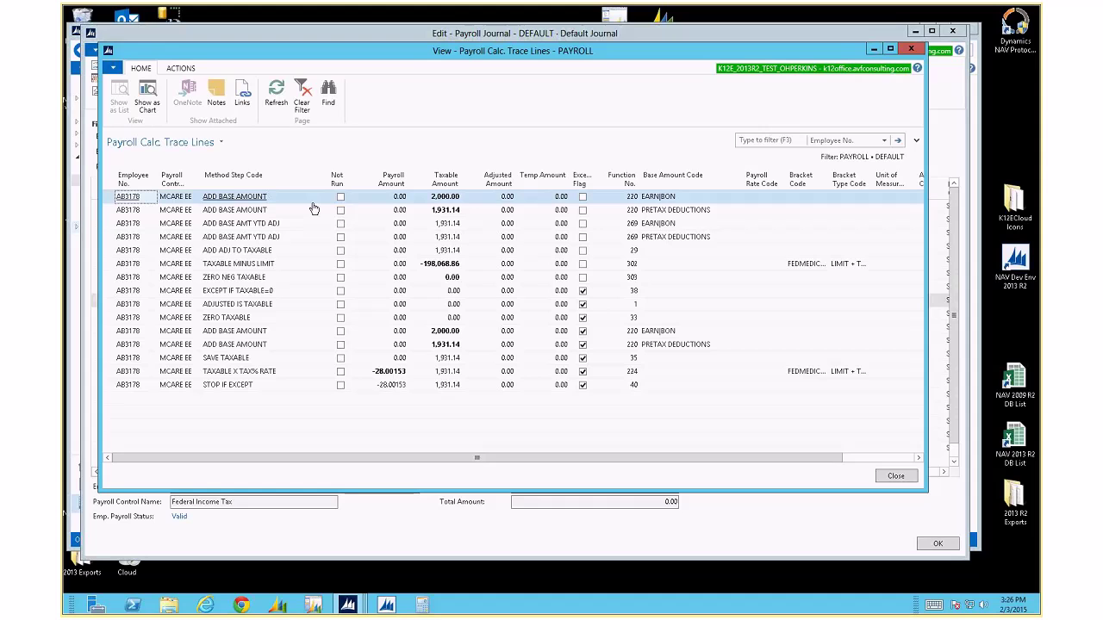
{"action": "left_click", "coordinate": [270, 229]}
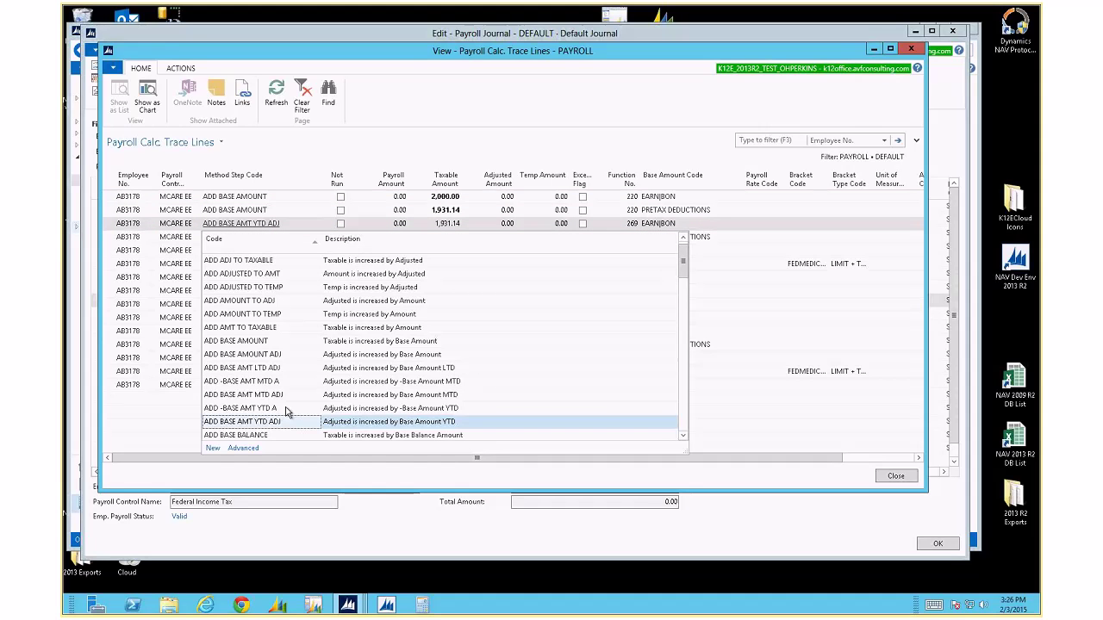
{"action": "left_click", "coordinate": [339, 422]}
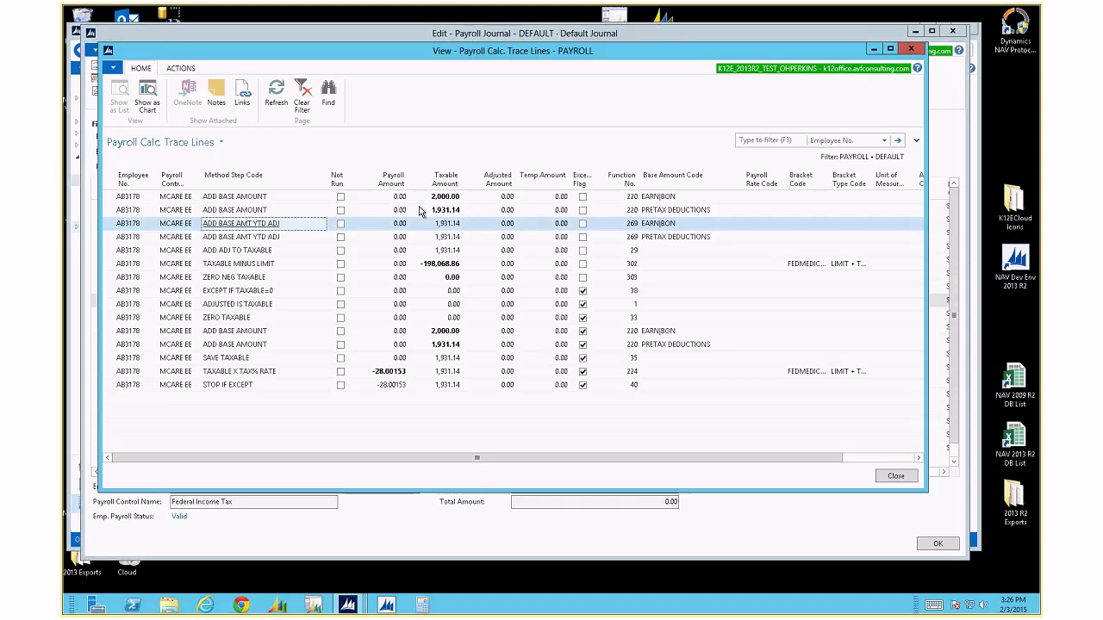
{"action": "key", "text": "Escape"}
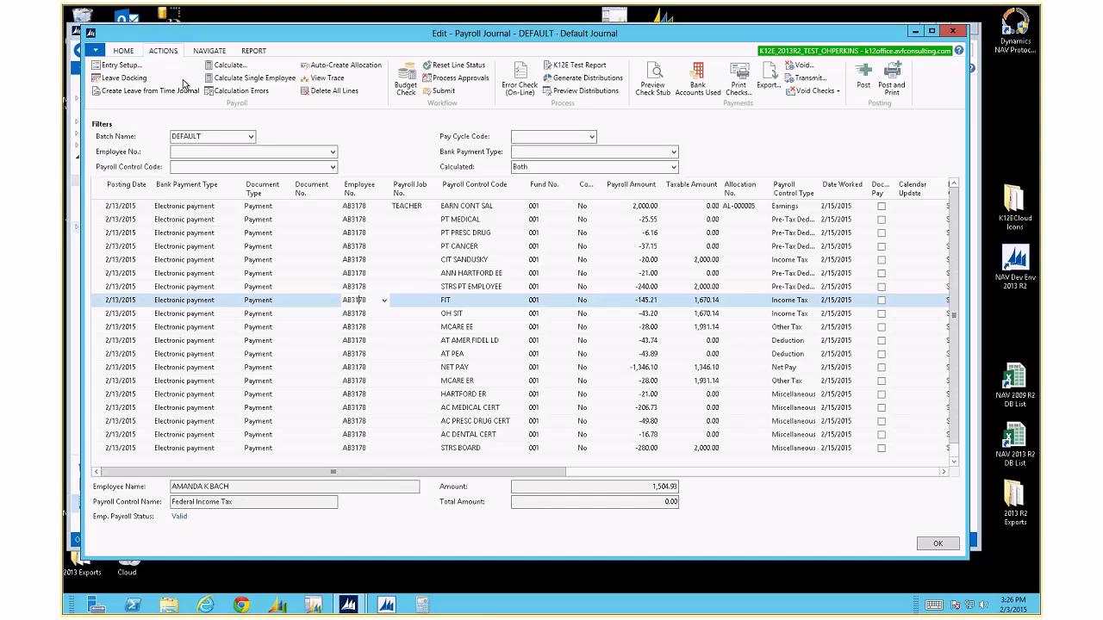
Browse the employee's ledger entries from the payroll journal, and return to the journal's PT PRESC DRUG line.
{"action": "left_click", "coordinate": [222, 53]}
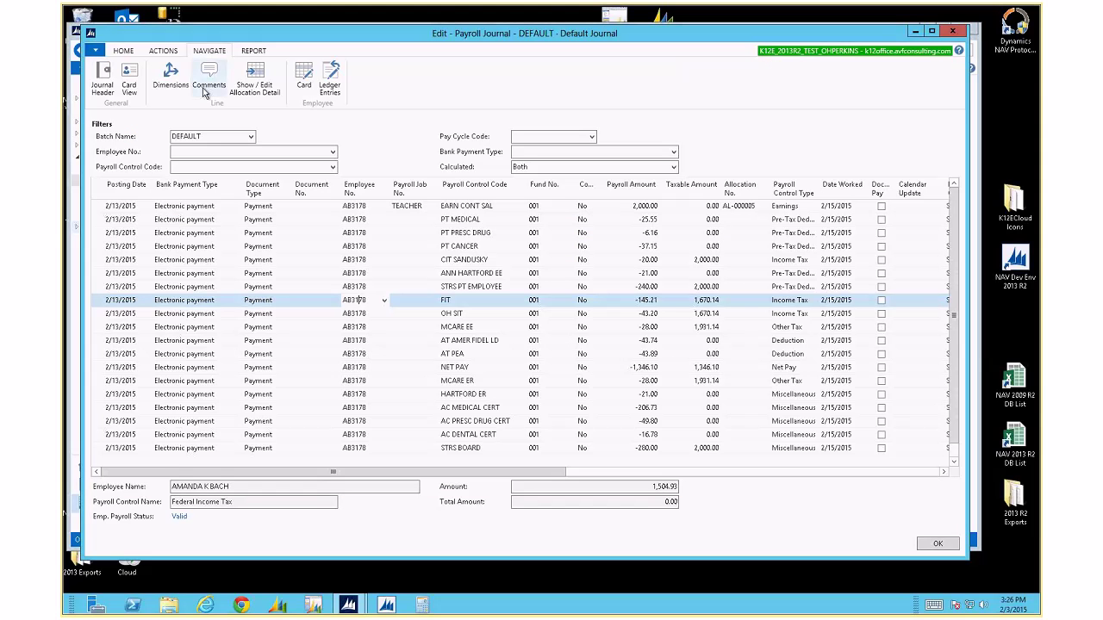
{"action": "left_click", "coordinate": [328, 81]}
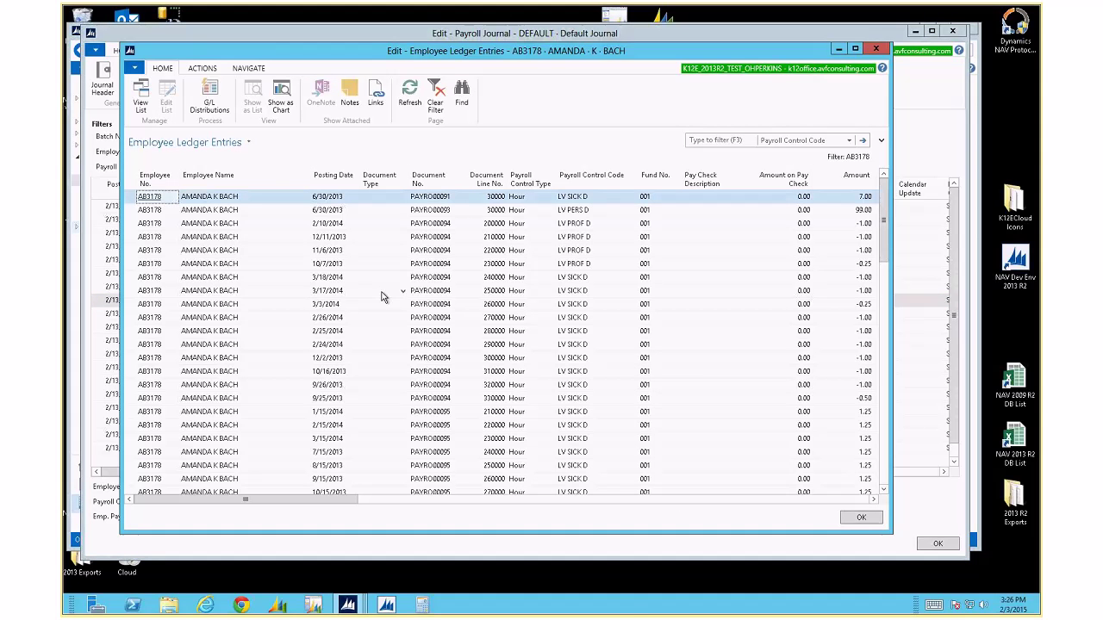
{"action": "scroll", "coordinate": [383, 296], "scroll_direction": "down", "scroll_amount": 10}
{"action": "key", "text": "Escape"}
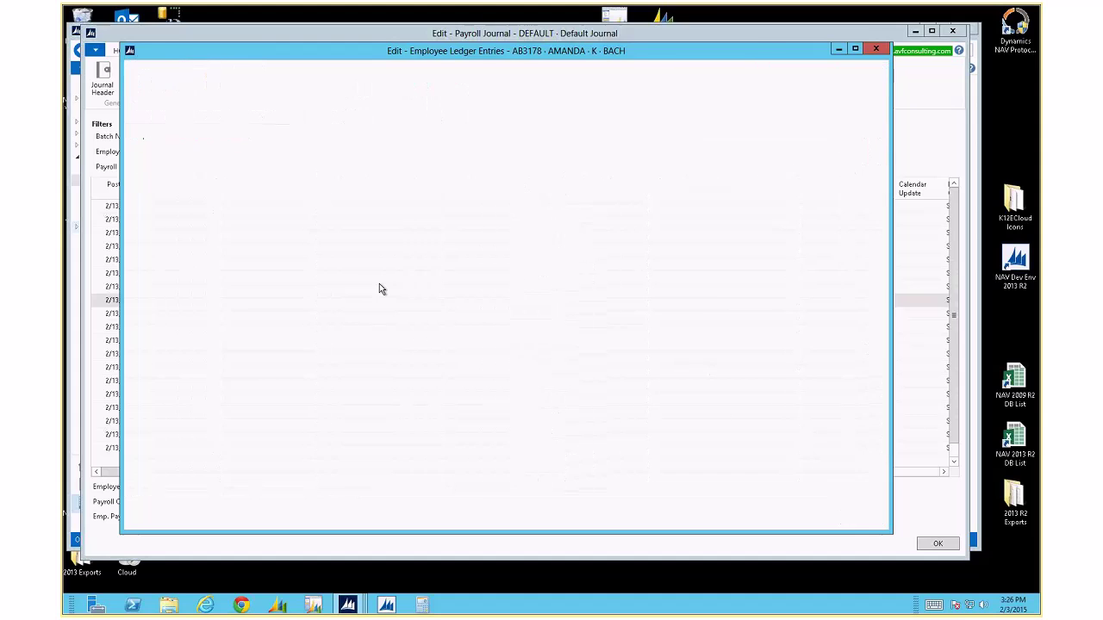
{"action": "left_click", "coordinate": [129, 234]}
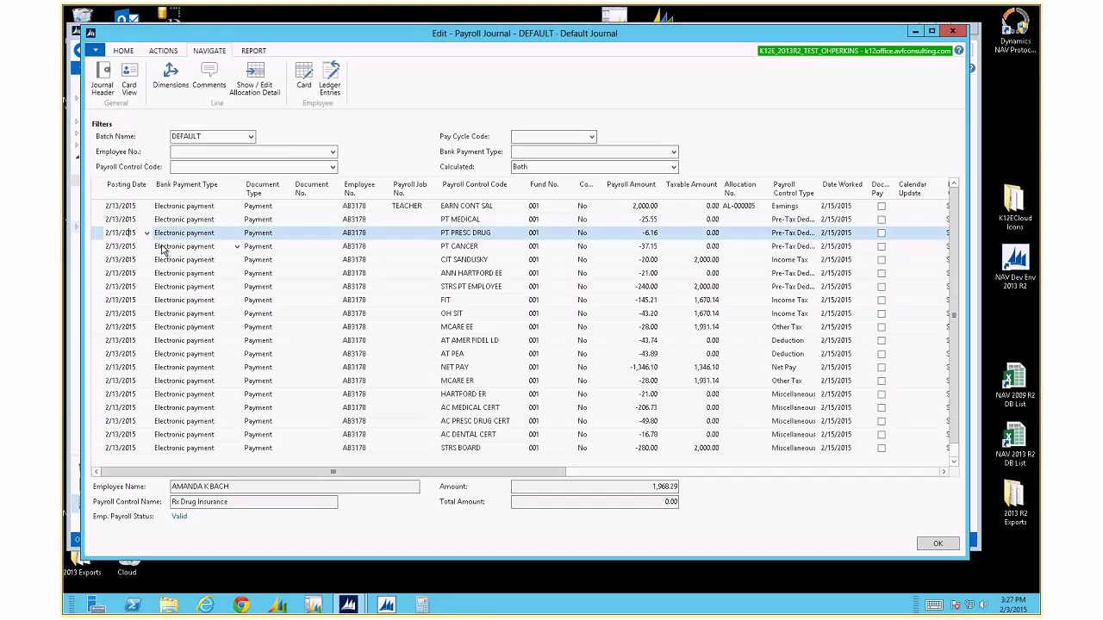
Set the posting date of the employee's journal lines to 12/31/2014, and return to the EARN CONT SAL line.
{"action": "key", "text": "Delete"}
{"action": "key", "text": "Up"}
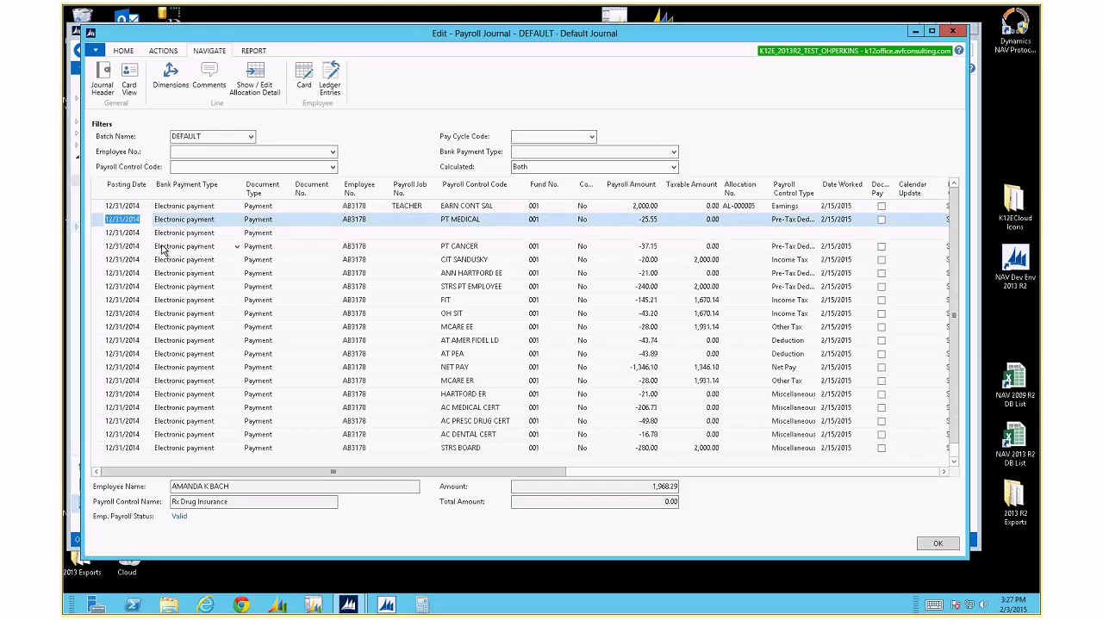
{"action": "key", "text": "Up"}
Recalculate the single employee for pay cycle term 14-15, pay period 12, with the calculation trace enabled for MCARE EE.
{"action": "left_click", "coordinate": [163, 50]}
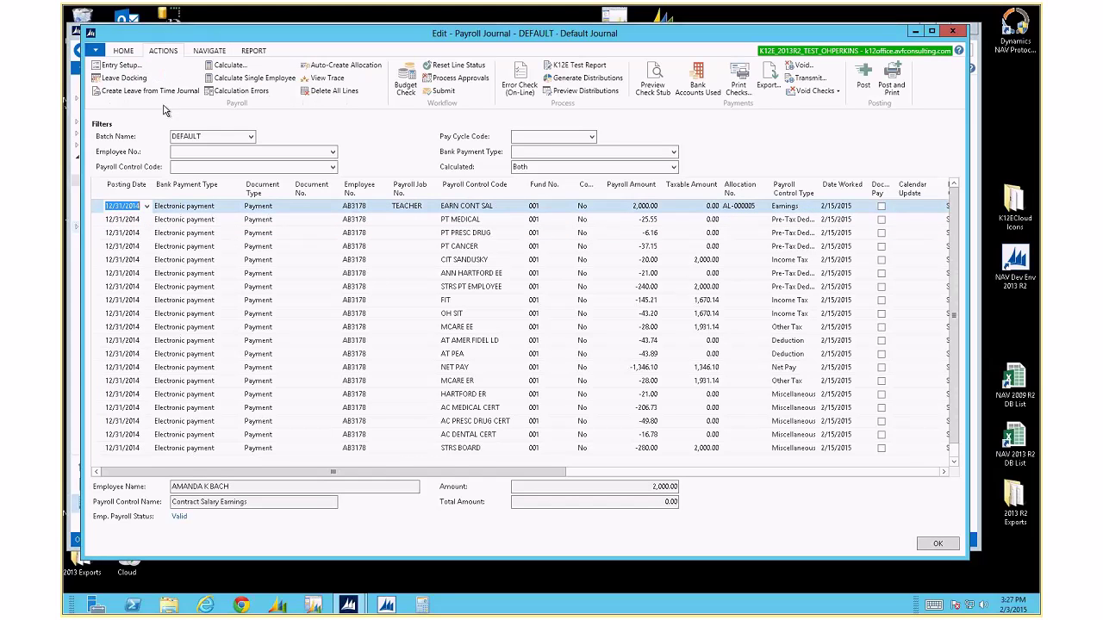
{"action": "left_click", "coordinate": [250, 77]}
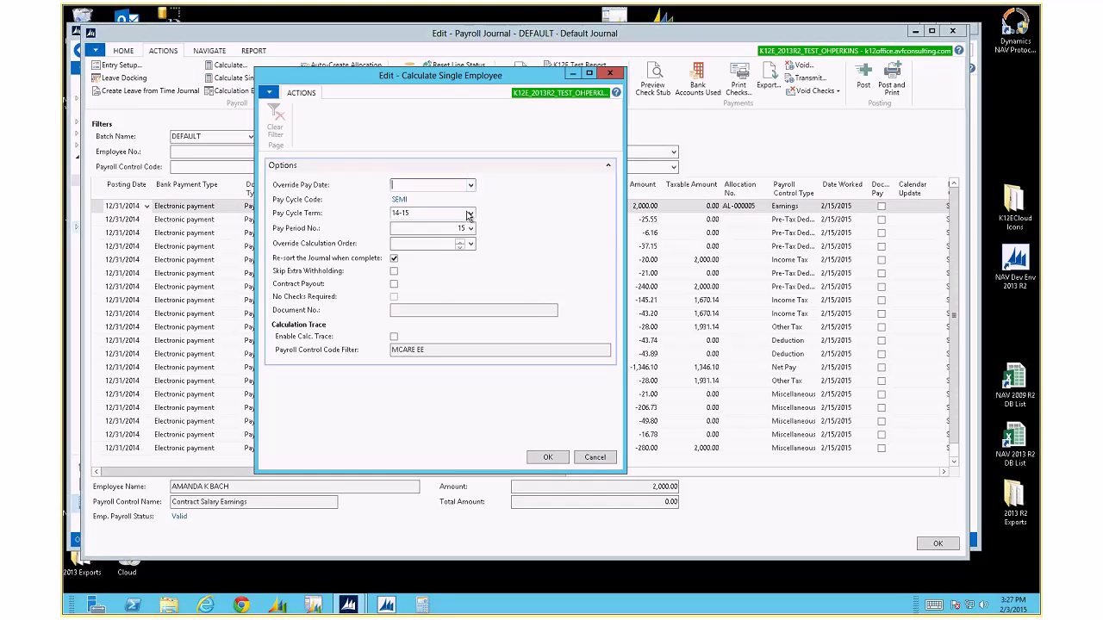
{"action": "left_click", "coordinate": [468, 216]}
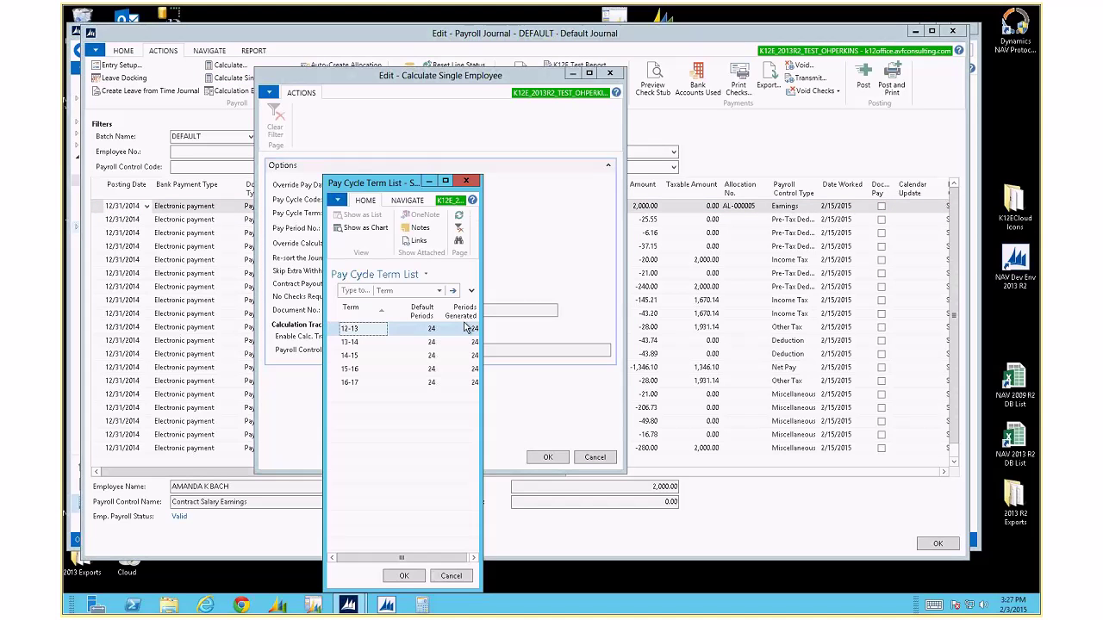
{"action": "double_click", "coordinate": [459, 354]}
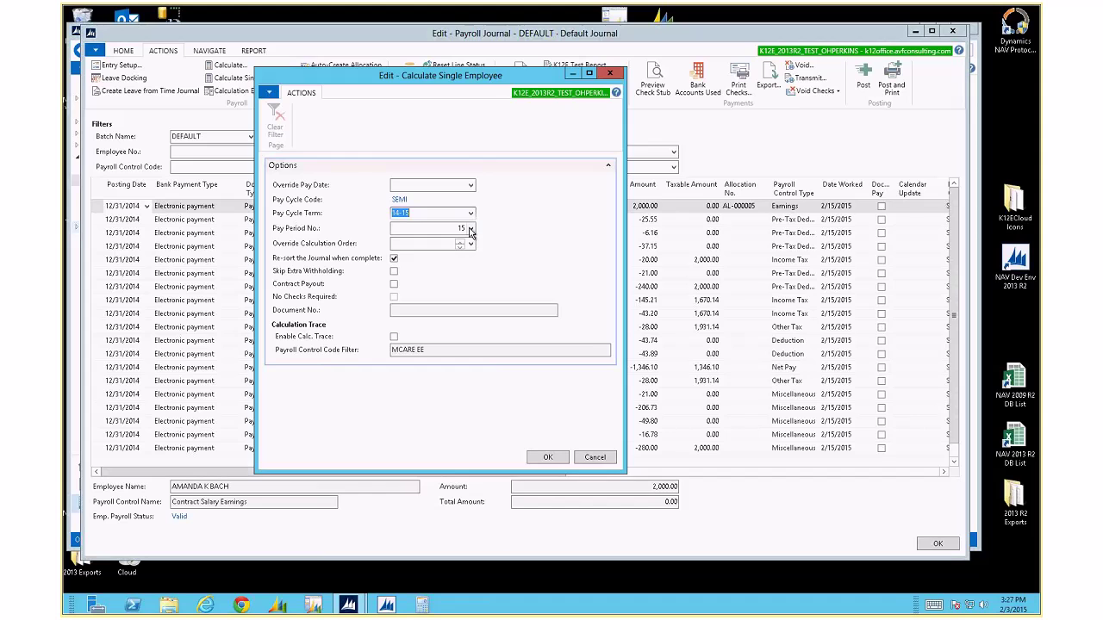
{"action": "left_click", "coordinate": [471, 229]}
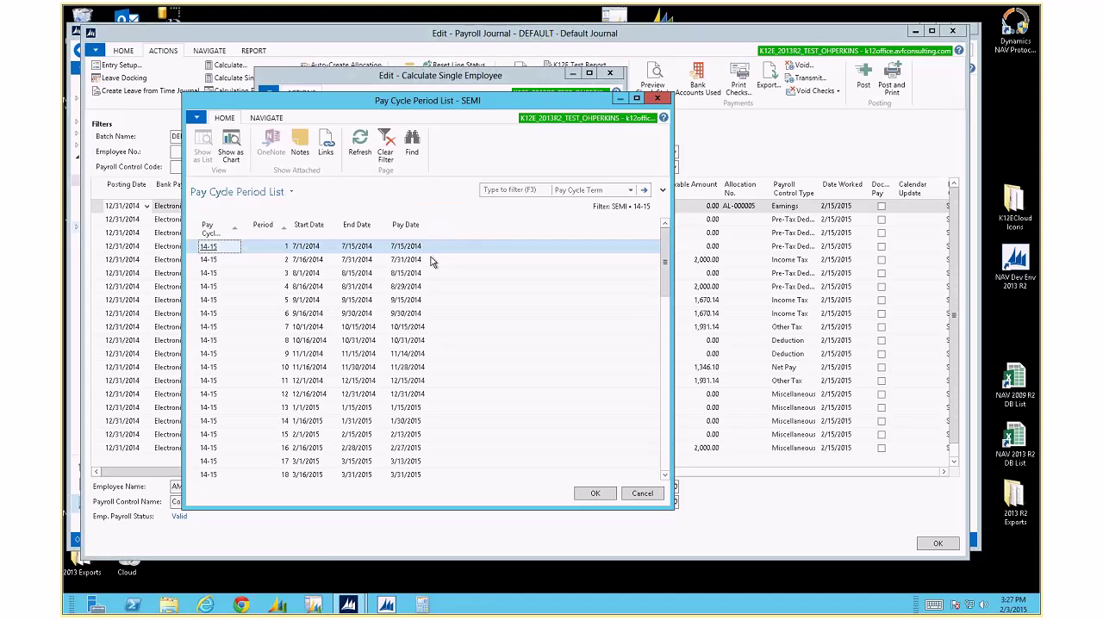
{"action": "left_click", "coordinate": [321, 395]}
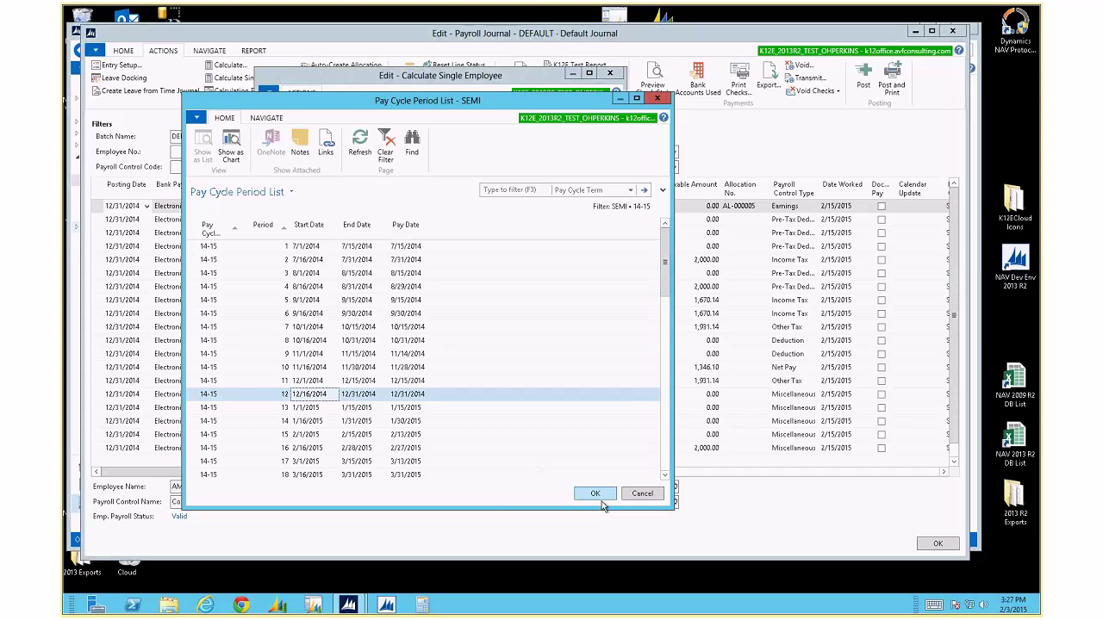
{"action": "left_click", "coordinate": [595, 495]}
{"action": "left_click", "coordinate": [394, 337]}
{"action": "left_click", "coordinate": [548, 460]}
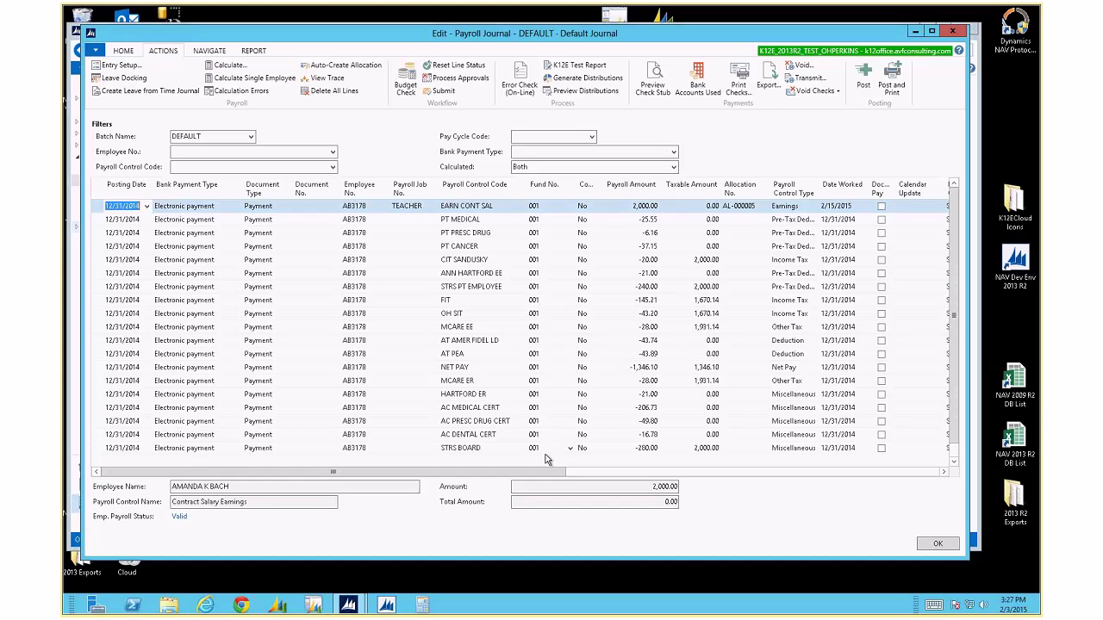
Open the MCARE EE trace lines and look up the descriptions of the first ADD BASE AMT YTD ADJ and the ADD ADJ TO TAXABLE steps.
{"action": "left_click", "coordinate": [323, 79]}
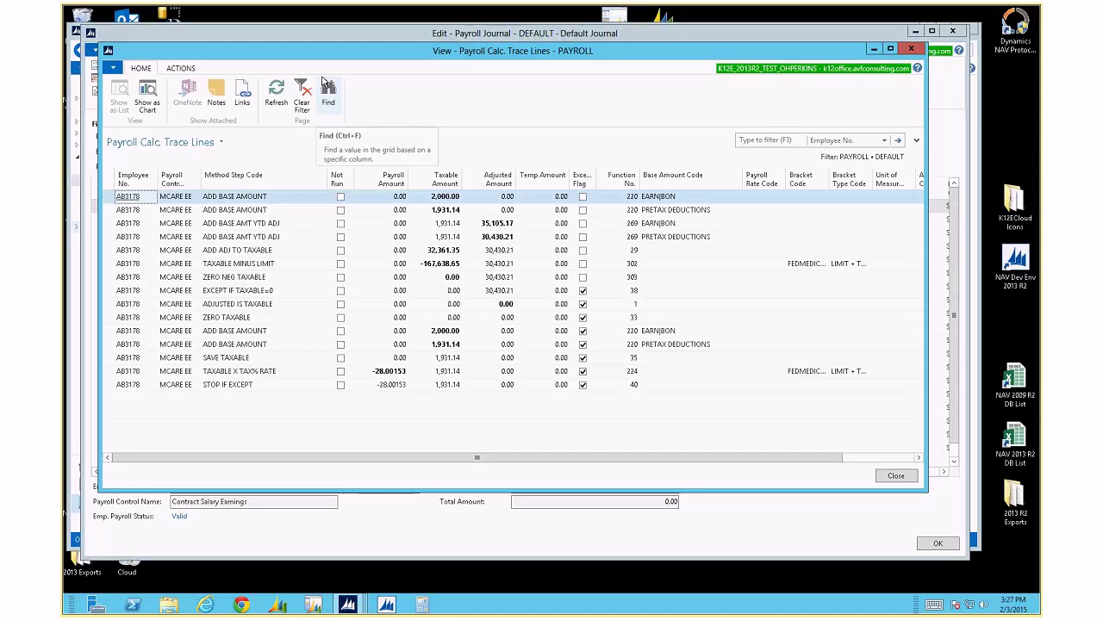
{"action": "left_click", "coordinate": [241, 225]}
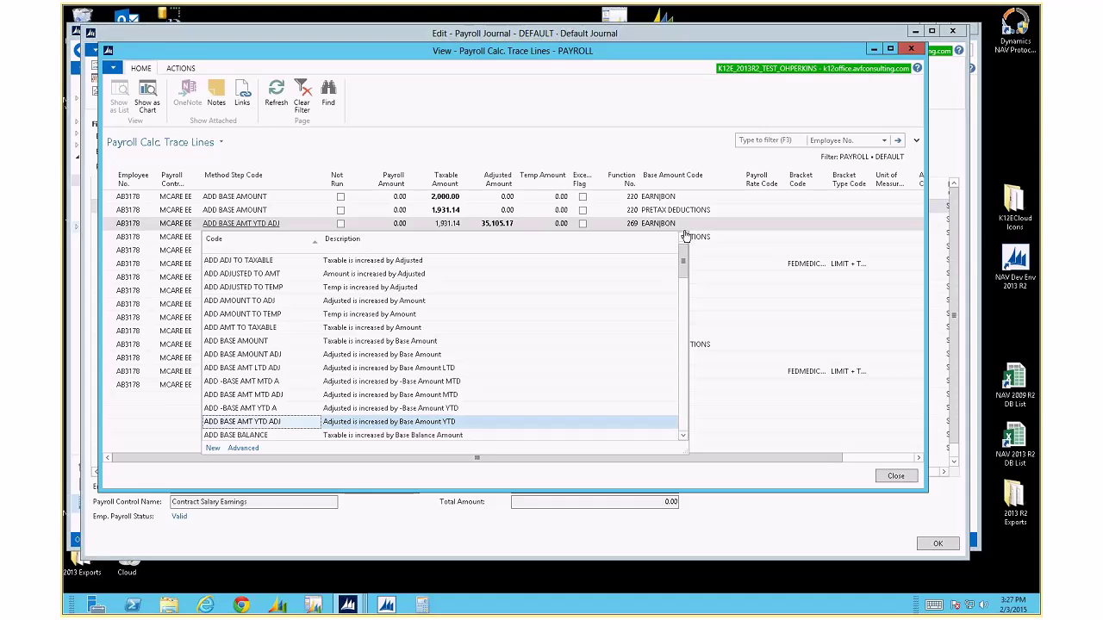
{"action": "left_click", "coordinate": [499, 226]}
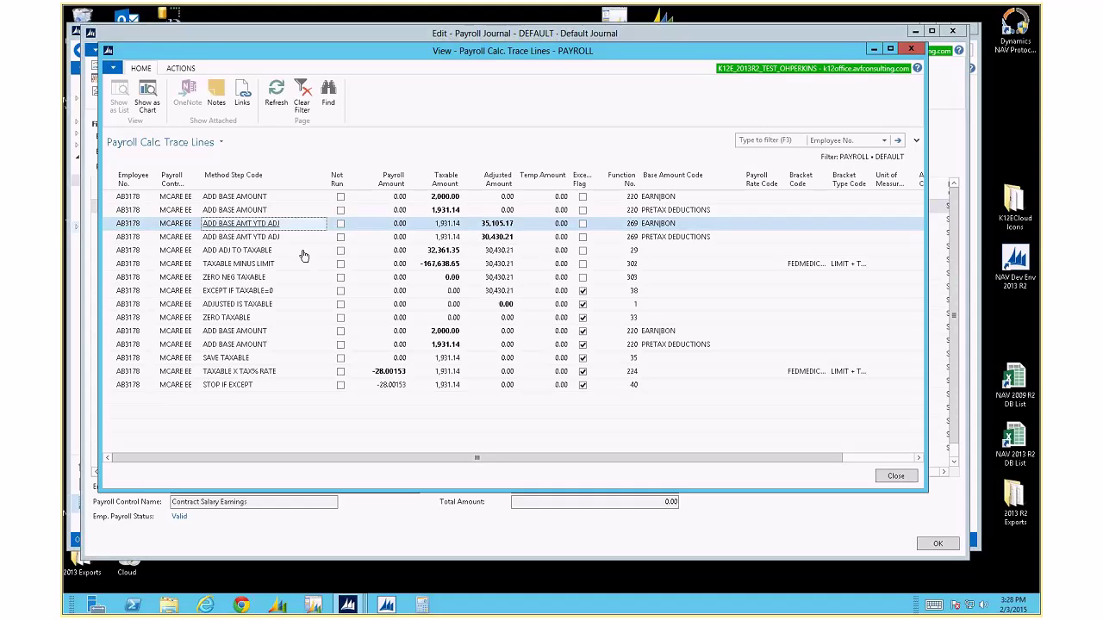
{"action": "left_click", "coordinate": [245, 250]}
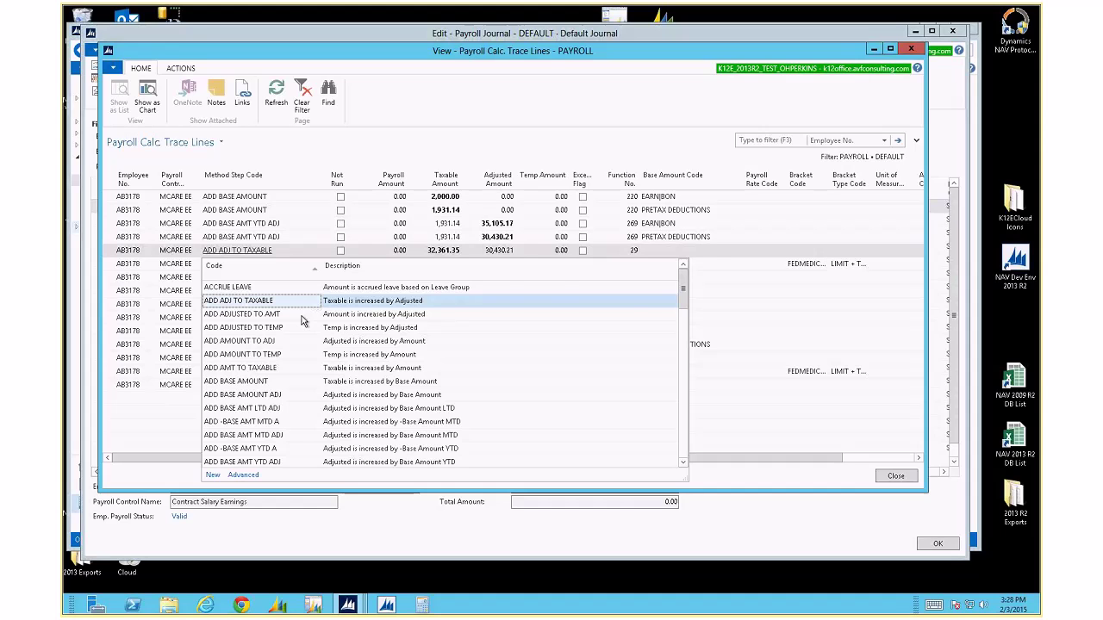
{"action": "key", "text": "Escape"}
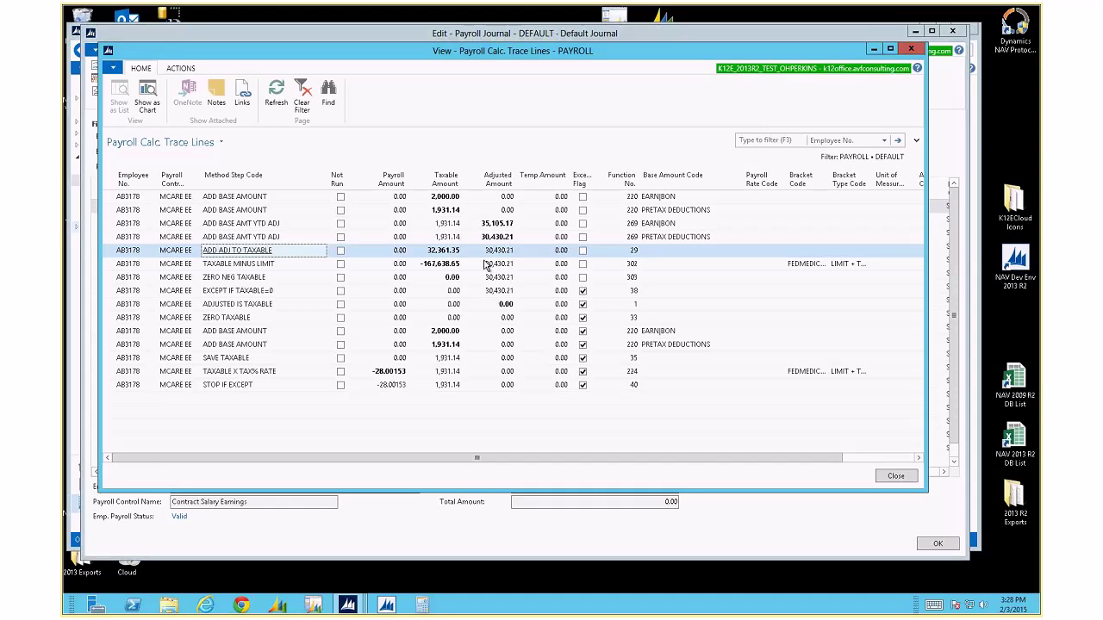
Look up the TAXABLE MINUS LIMIT step's description, and examine the details of its FEDMEDICARE-EE bracket.
{"action": "left_click", "coordinate": [244, 265]}
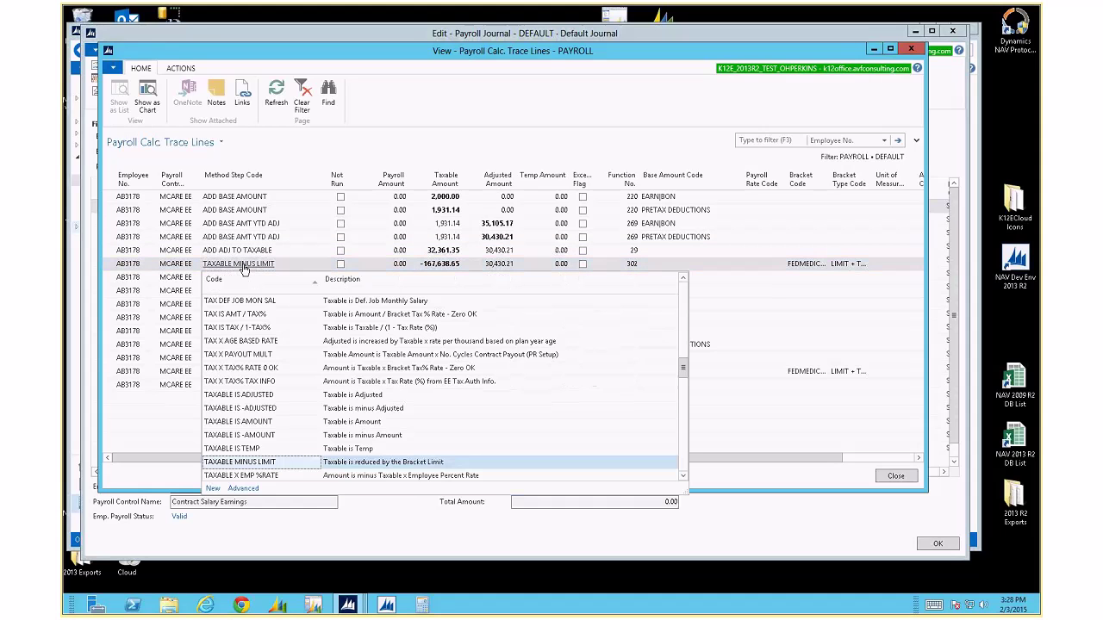
{"action": "left_click", "coordinate": [343, 469]}
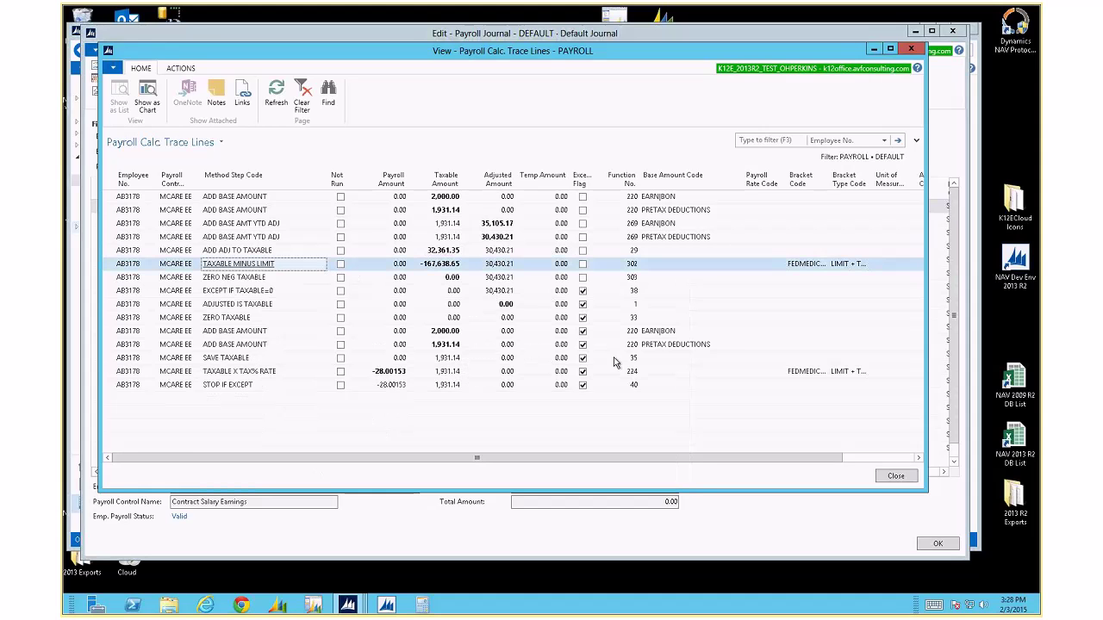
{"action": "left_click", "coordinate": [814, 266]}
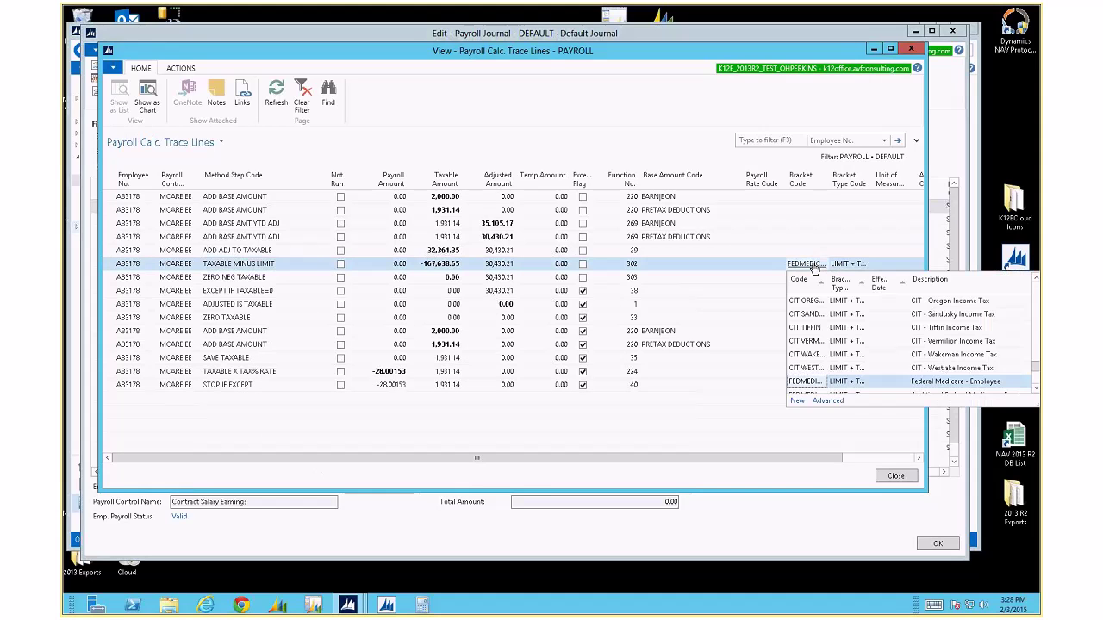
{"action": "left_click", "coordinate": [825, 401]}
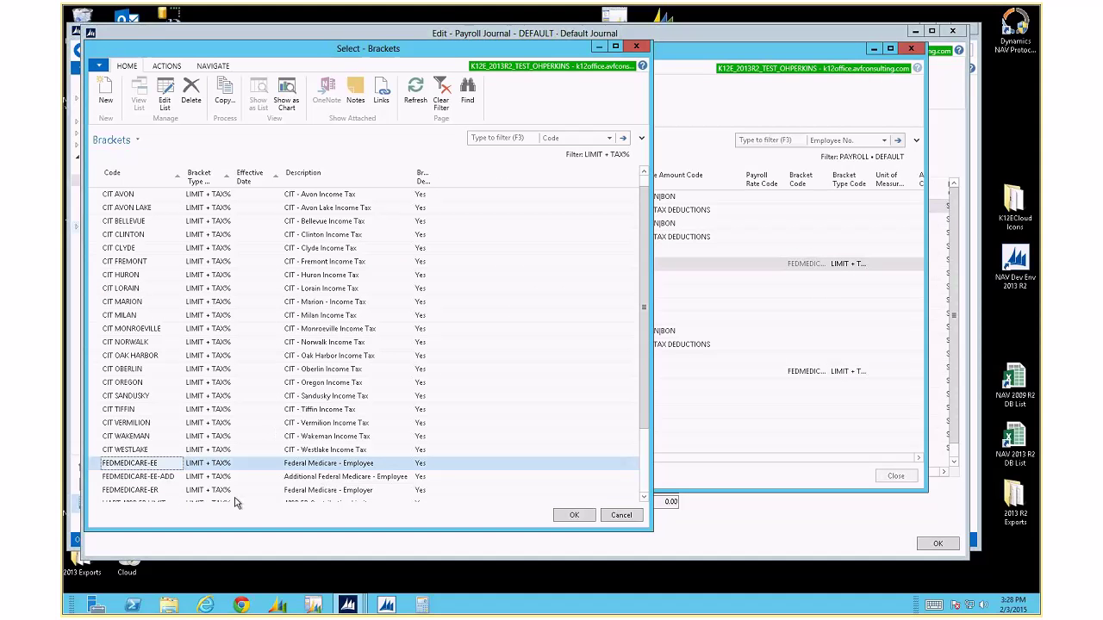
{"action": "left_click", "coordinate": [214, 67]}
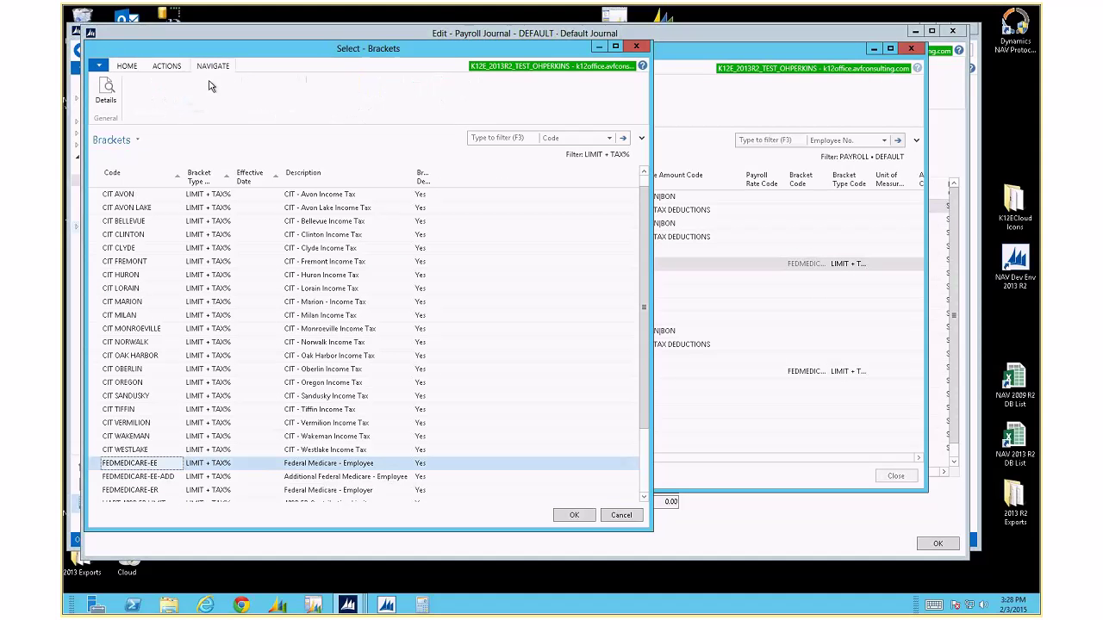
{"action": "left_click", "coordinate": [106, 90]}
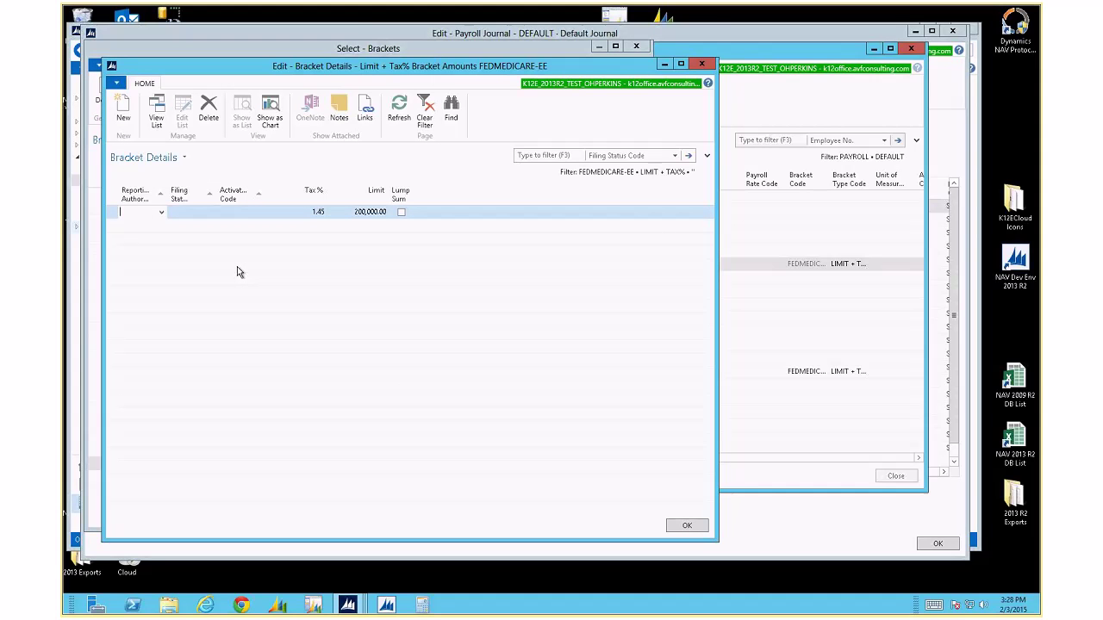
{"action": "key", "text": "Escape"}
{"action": "key", "text": "Escape"}
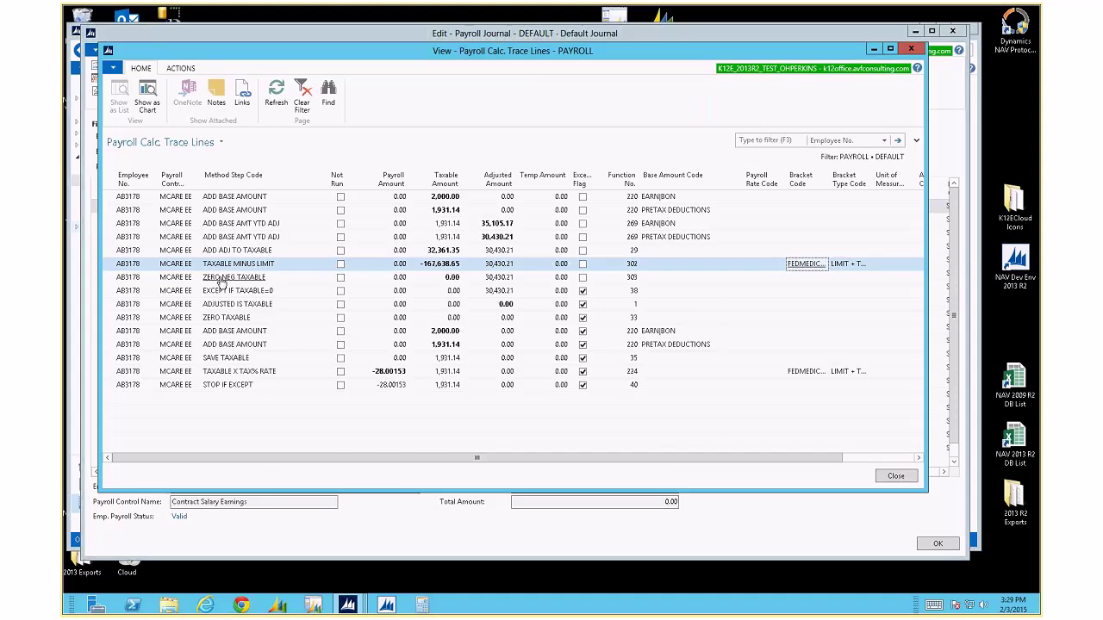
Look up the descriptions of ZERO NEG TAXABLE, TAXABLE MINUS LIMIT and EXCEPT IF TAXABLE=0 in the trace, and close it.
{"action": "left_click", "coordinate": [220, 278]}
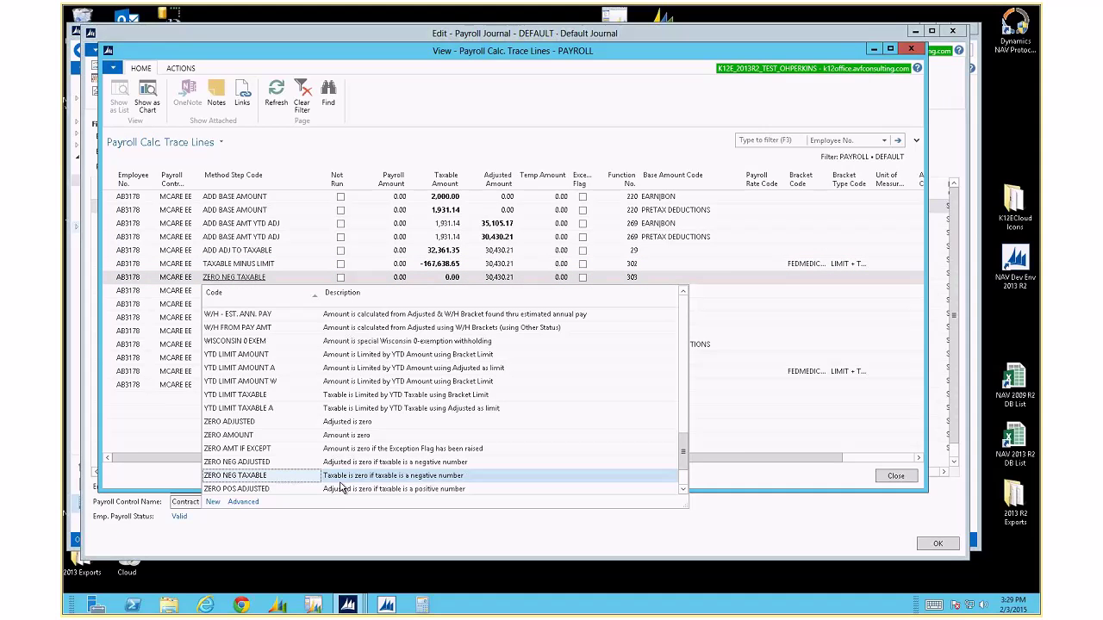
{"action": "left_click", "coordinate": [420, 483]}
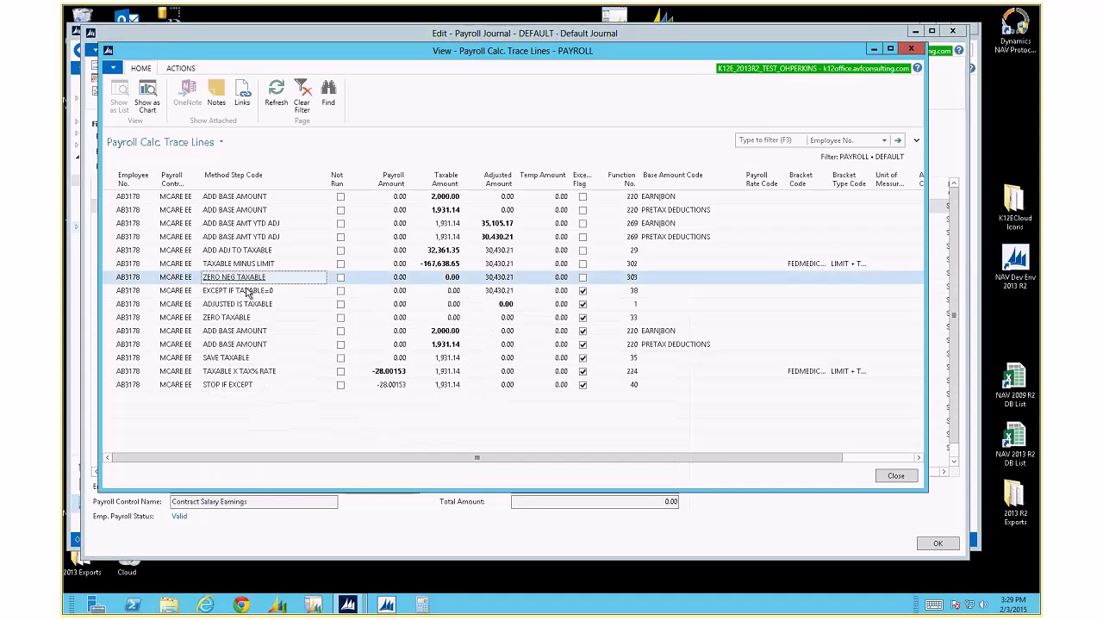
{"action": "left_click", "coordinate": [241, 266]}
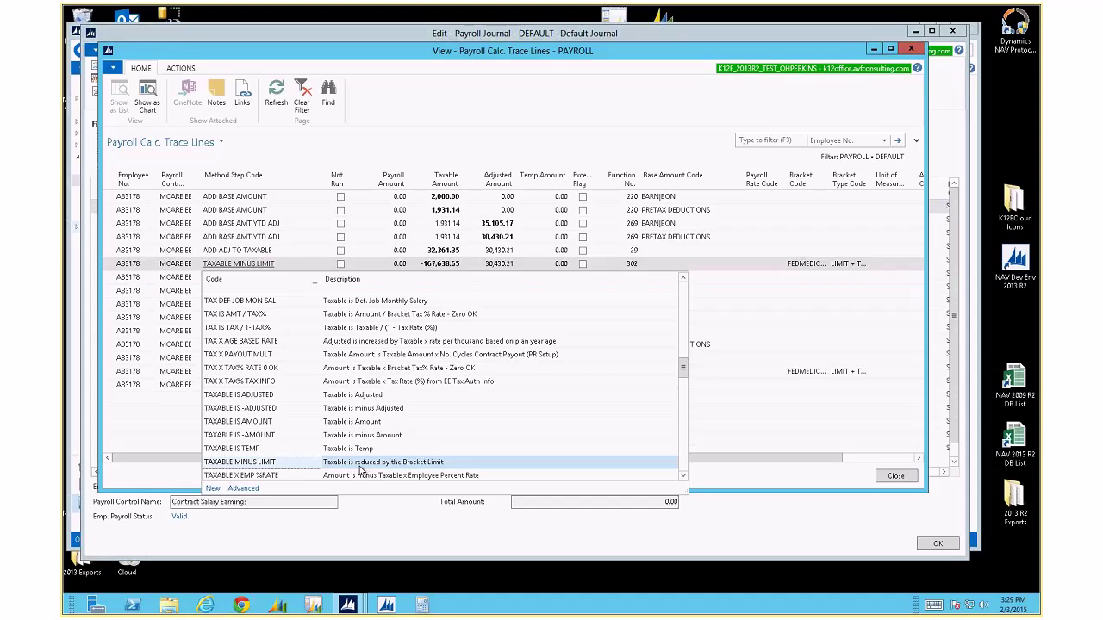
{"action": "left_click", "coordinate": [360, 467]}
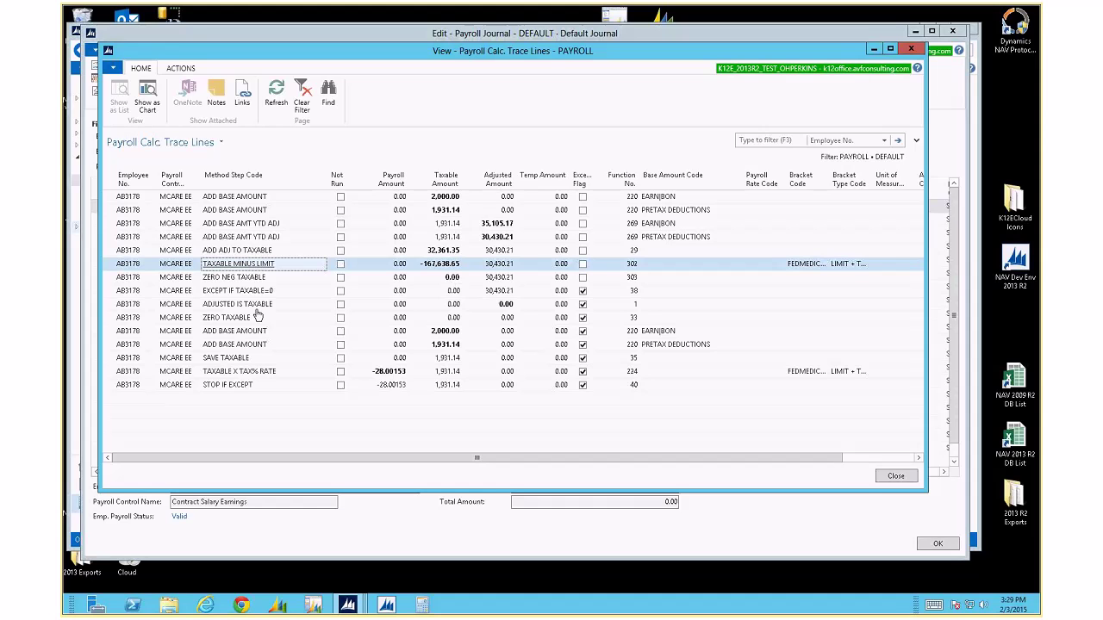
{"action": "left_click", "coordinate": [231, 293]}
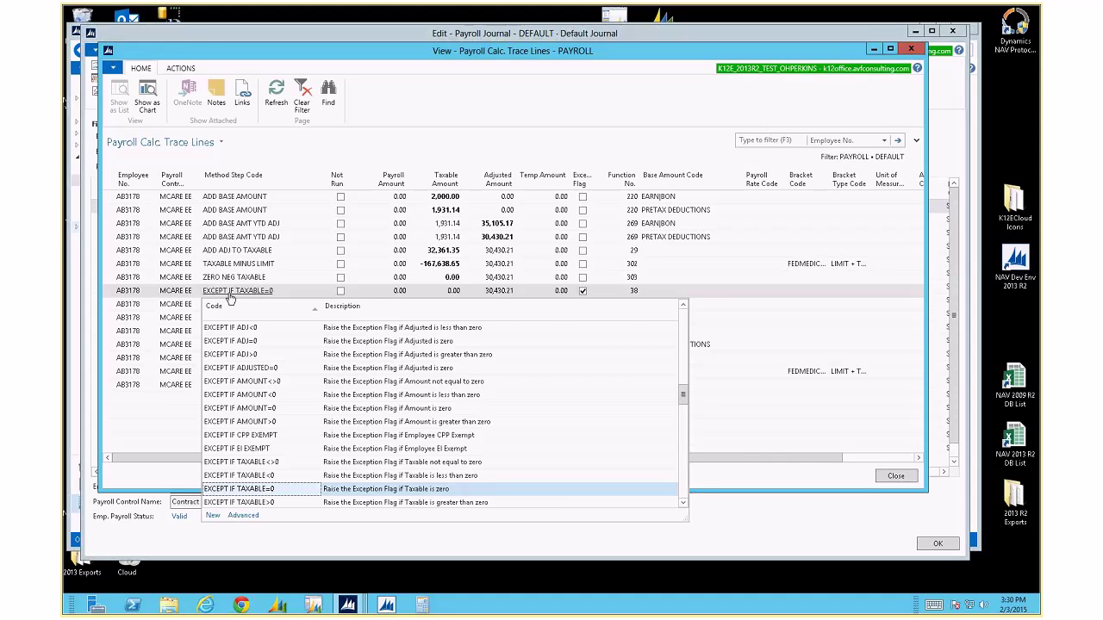
{"action": "left_click", "coordinate": [230, 298]}
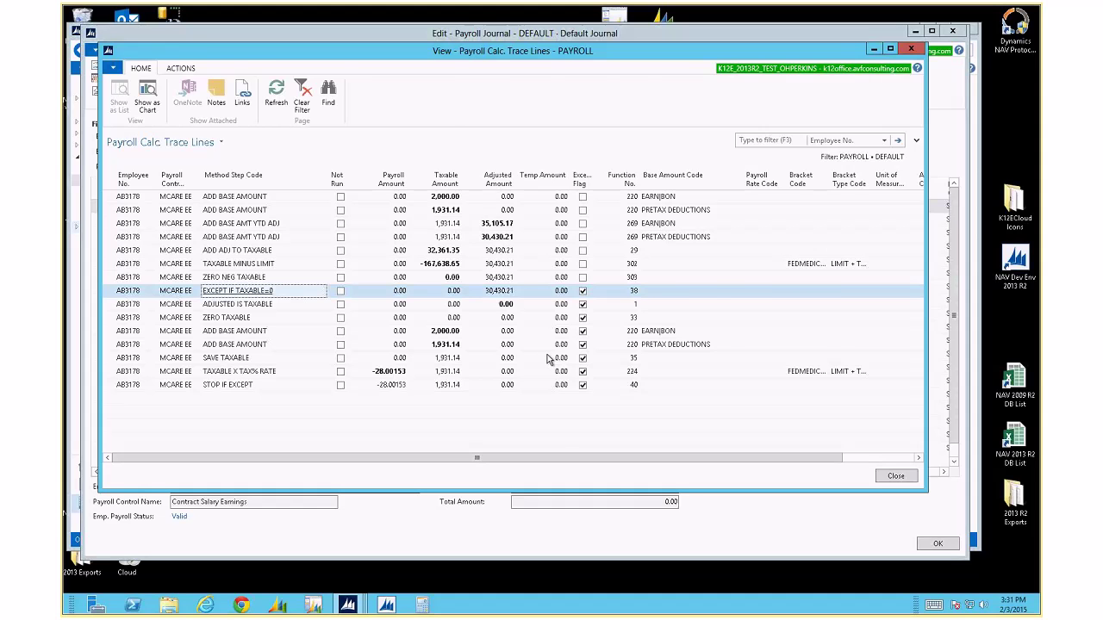
{"action": "key", "text": "Escape"}
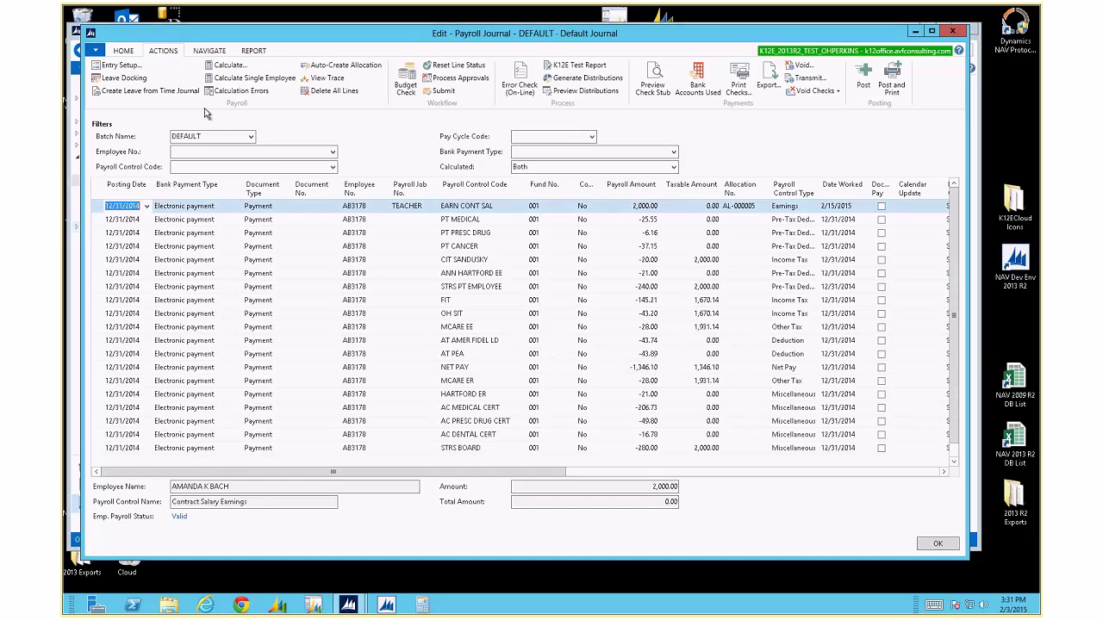
Recalculate the single employee with the calculation trace enabled for MCARE ER, and review the resulting trace lines.
{"action": "left_click", "coordinate": [250, 78]}
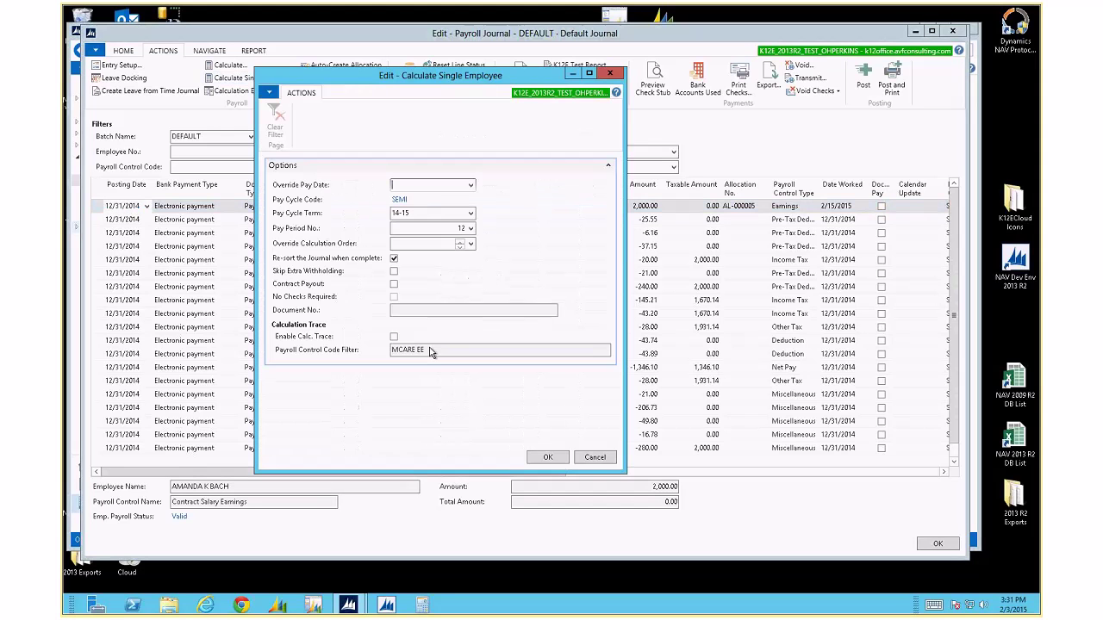
{"action": "left_click", "coordinate": [435, 353]}
{"action": "key", "text": "BackSpace"}
{"action": "type", "text": "R"}
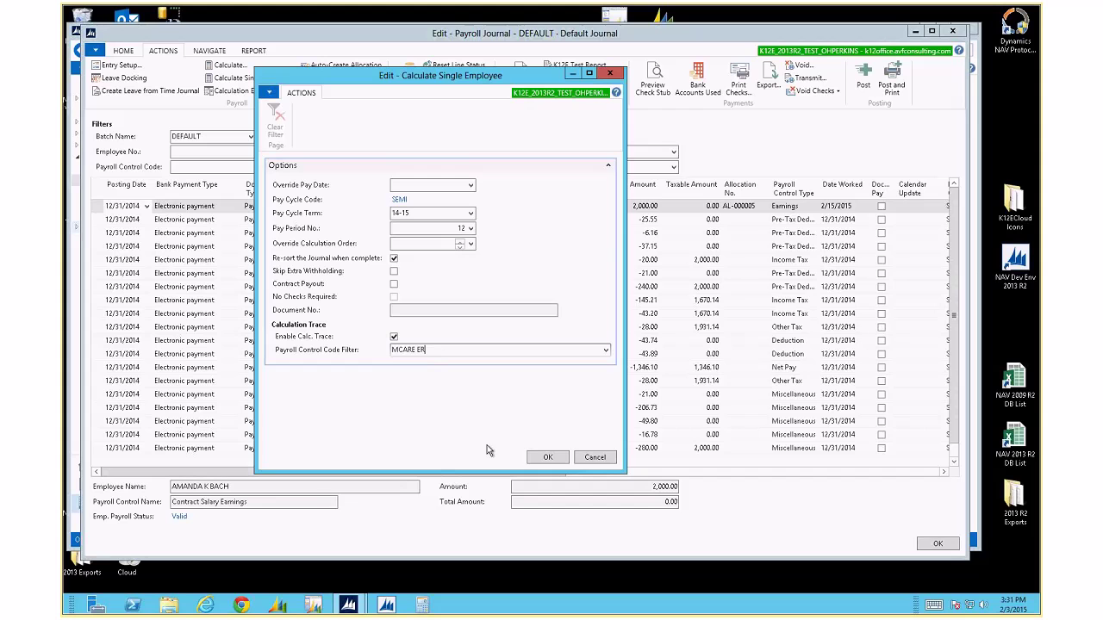
{"action": "left_click", "coordinate": [536, 459]}
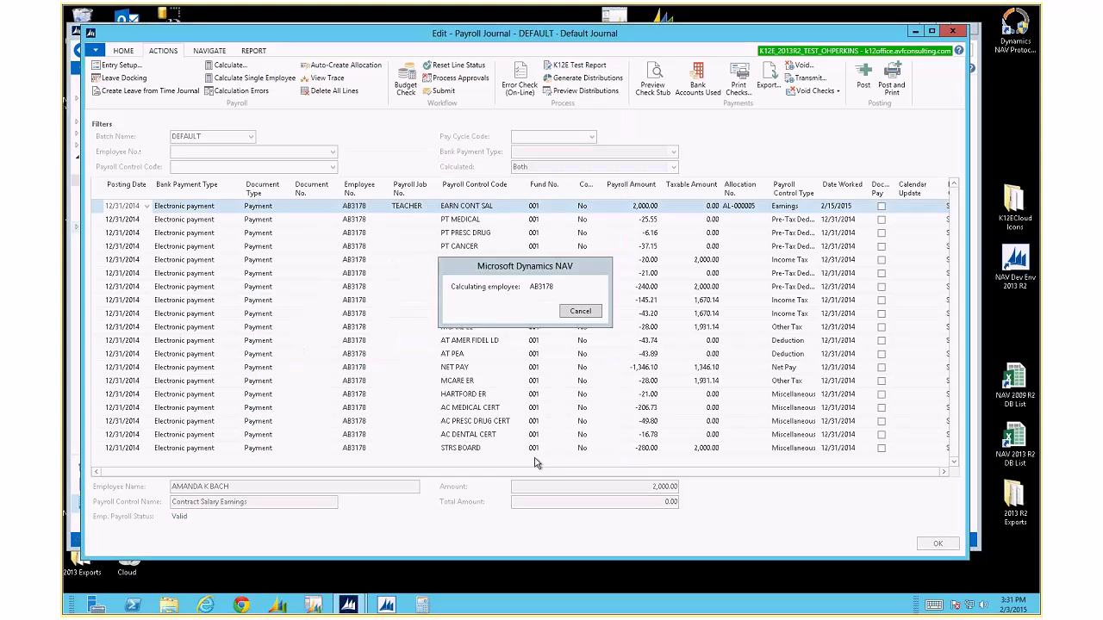
{"action": "left_click", "coordinate": [326, 81]}
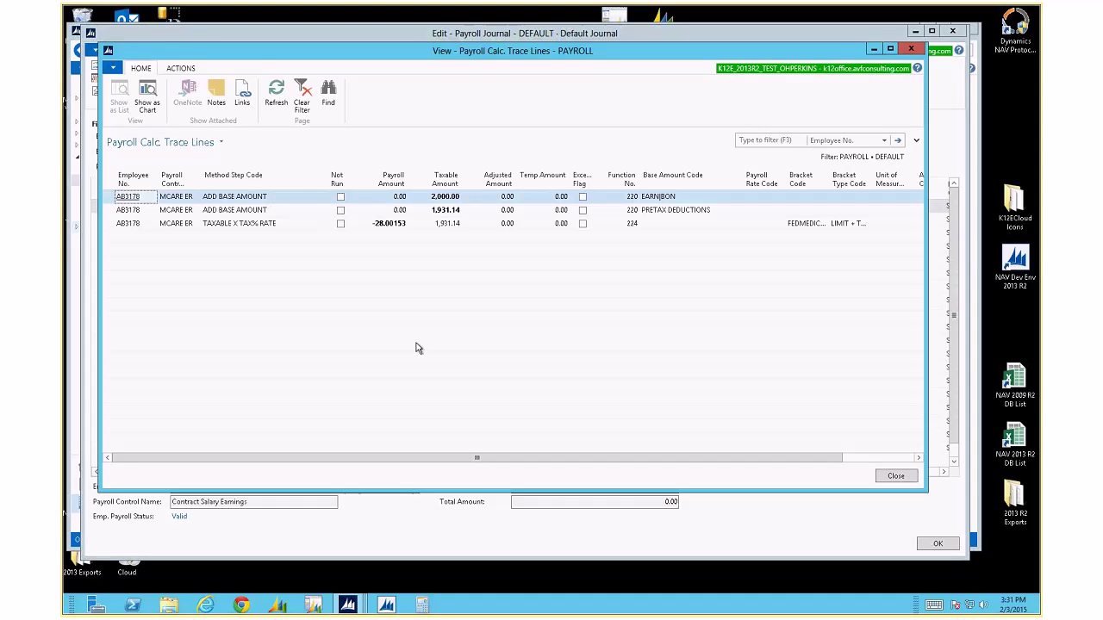
{"action": "key", "text": "Escape"}
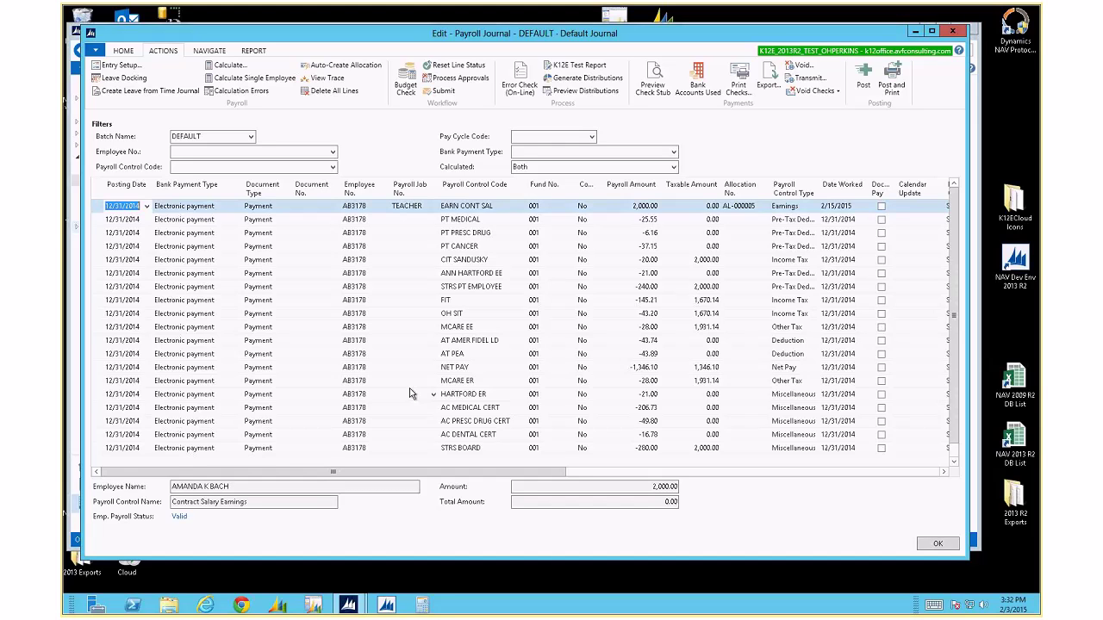
Select the AC MEDICAL CERT journal line, and leave the payroll journal for the Payroll Controls list.
{"action": "left_click", "coordinate": [473, 406]}
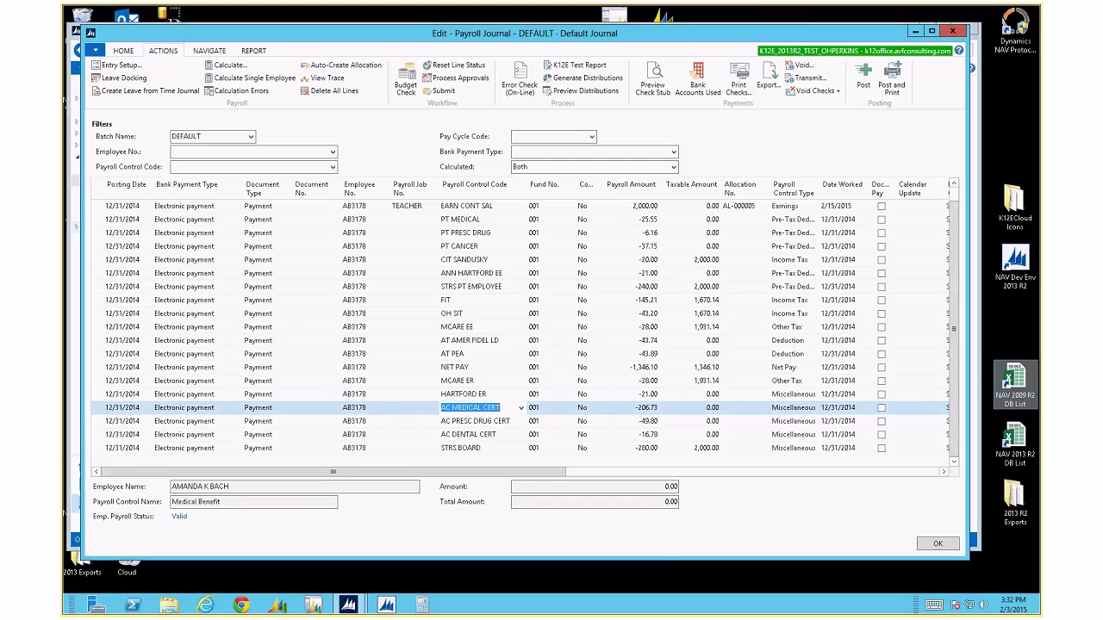
{"action": "left_click", "coordinate": [951, 33]}
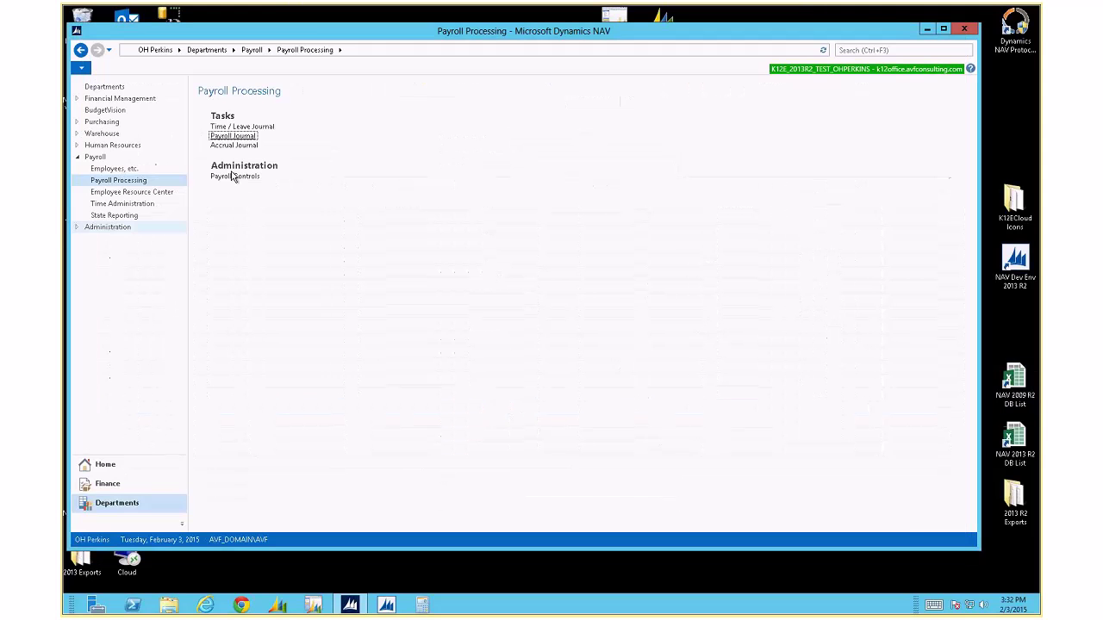
{"action": "left_click", "coordinate": [231, 180]}
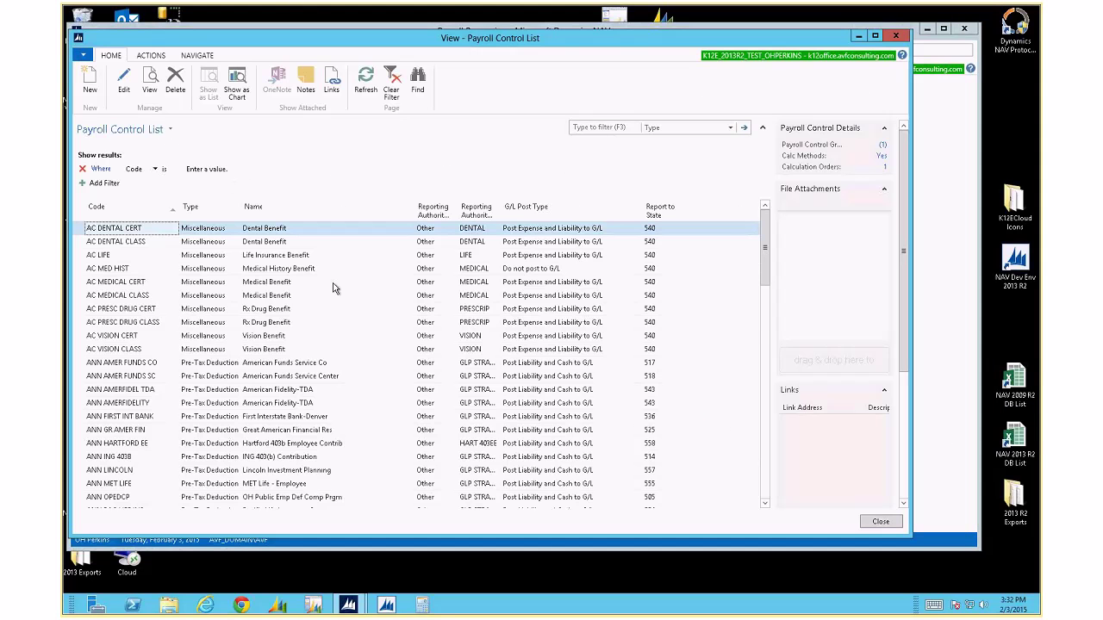
{"action": "scroll", "coordinate": [335, 287], "scroll_direction": "down", "scroll_amount": 9}
{"action": "scroll", "coordinate": [335, 287], "scroll_direction": "up", "scroll_amount": 4}
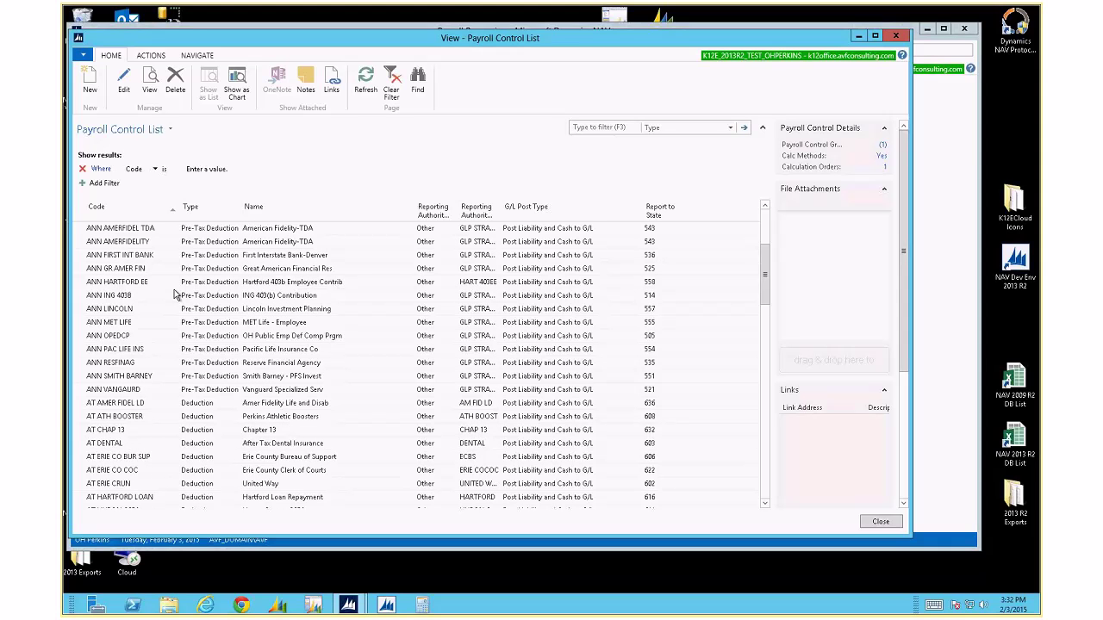
{"action": "left_click", "coordinate": [129, 309]}
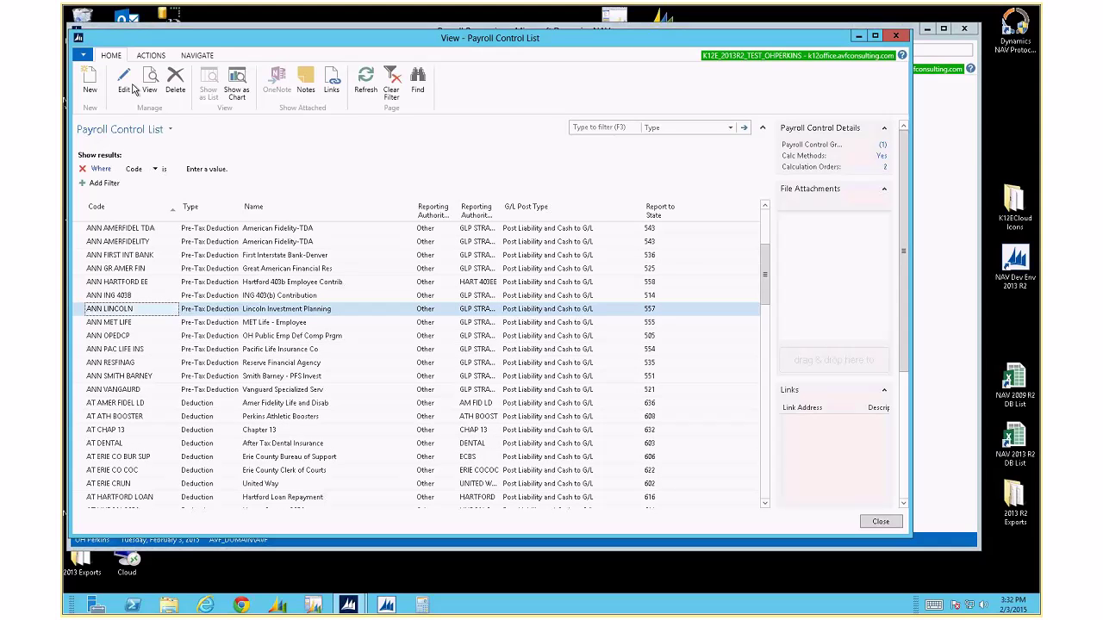
{"action": "left_click", "coordinate": [196, 56]}
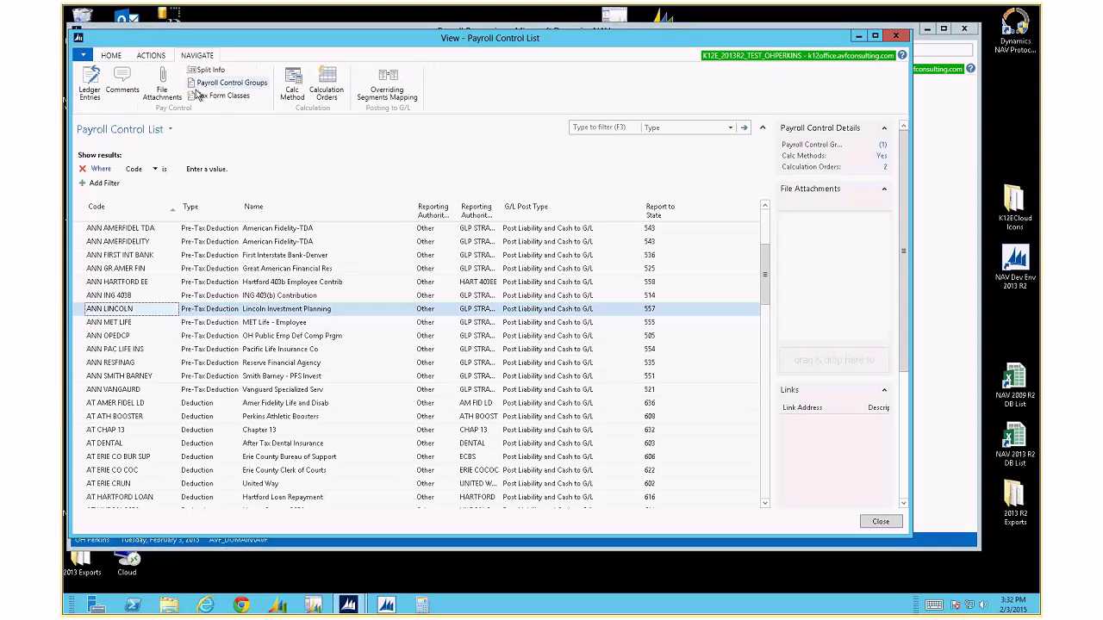
{"action": "left_click", "coordinate": [293, 85]}
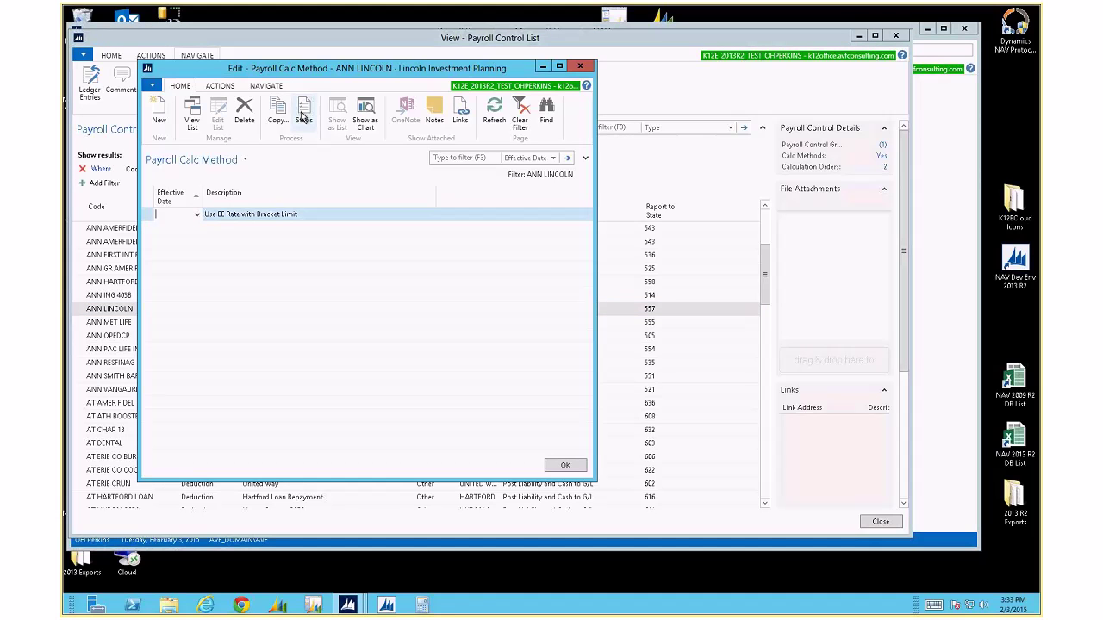
{"action": "left_click", "coordinate": [303, 115]}
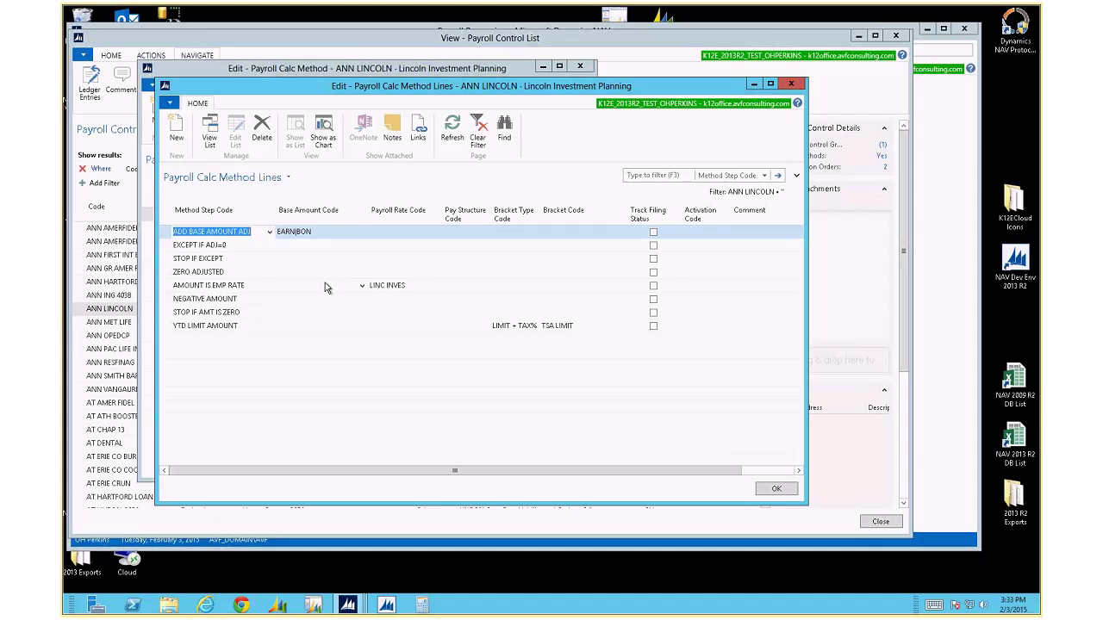
Look up the description of the YTD LIMIT AMOUNT method step, keeping that step selected.
{"action": "left_click", "coordinate": [235, 326]}
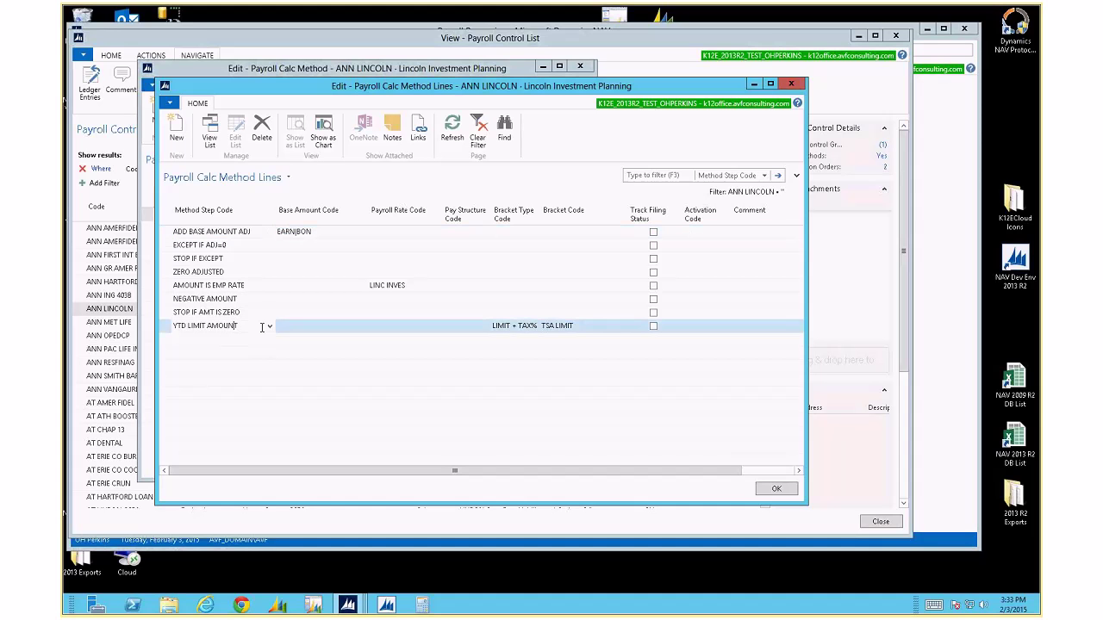
{"action": "left_click", "coordinate": [270, 327]}
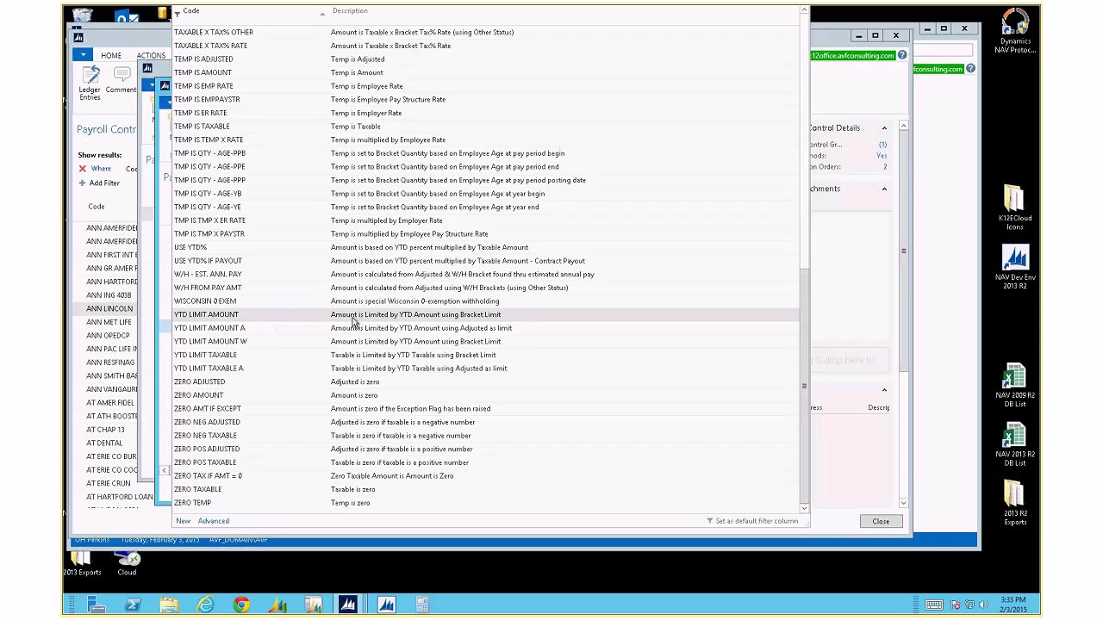
{"action": "left_click", "coordinate": [436, 316]}
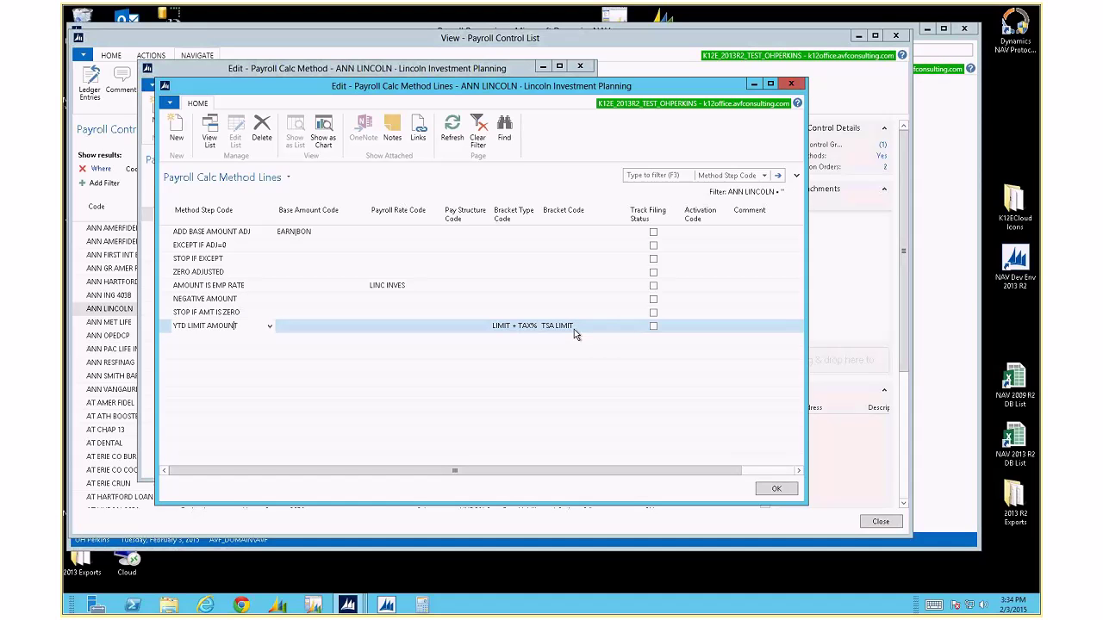
Examine the TSA LIMIT bracket's details with the Reporting Authority Code column widened, and return to the Payroll Control List.
{"action": "left_click", "coordinate": [574, 329]}
{"action": "left_click", "coordinate": [620, 327]}
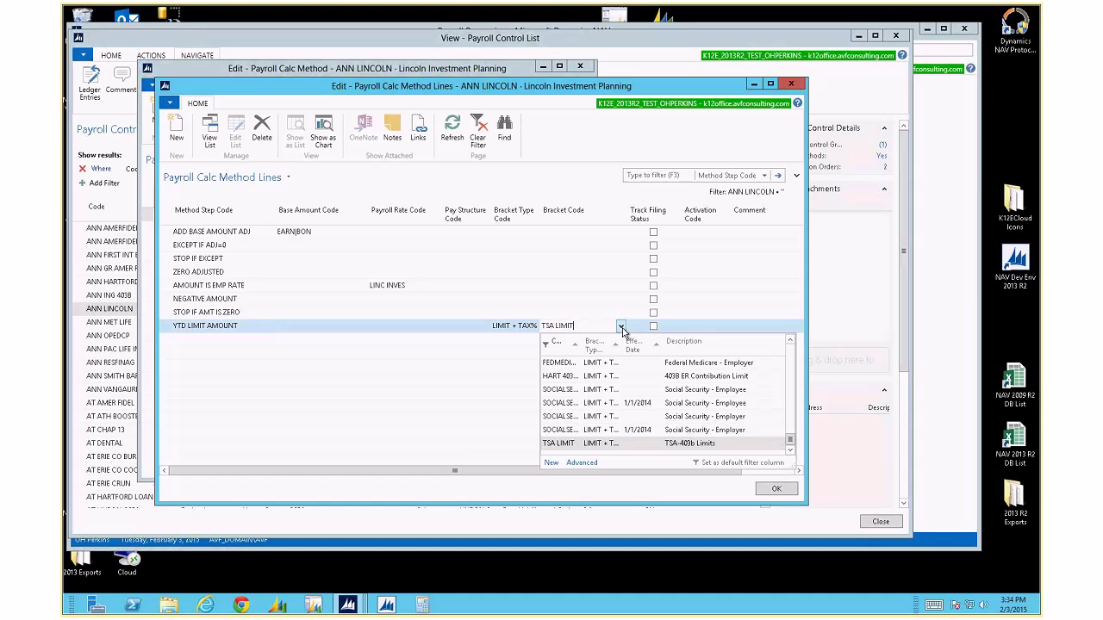
{"action": "left_click", "coordinate": [577, 462]}
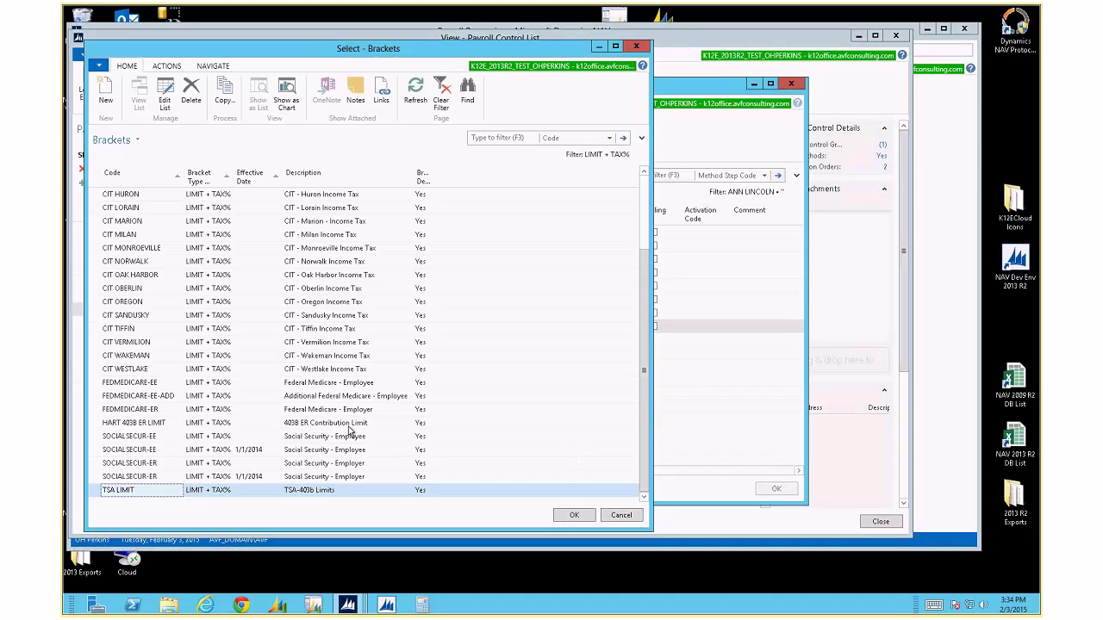
{"action": "left_click", "coordinate": [249, 479]}
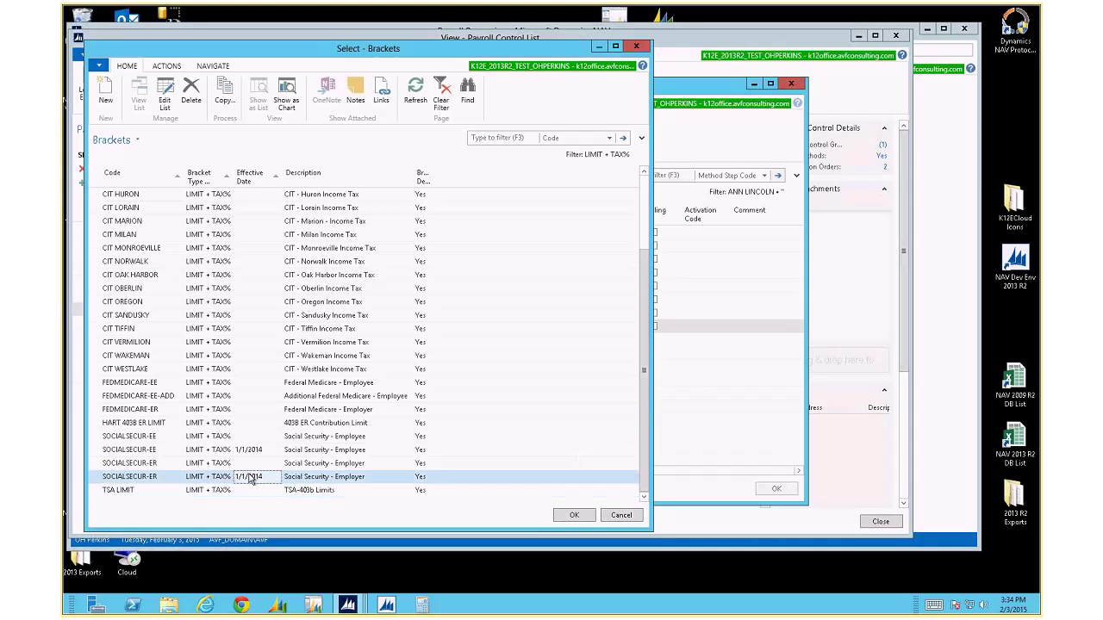
{"action": "left_click", "coordinate": [146, 493]}
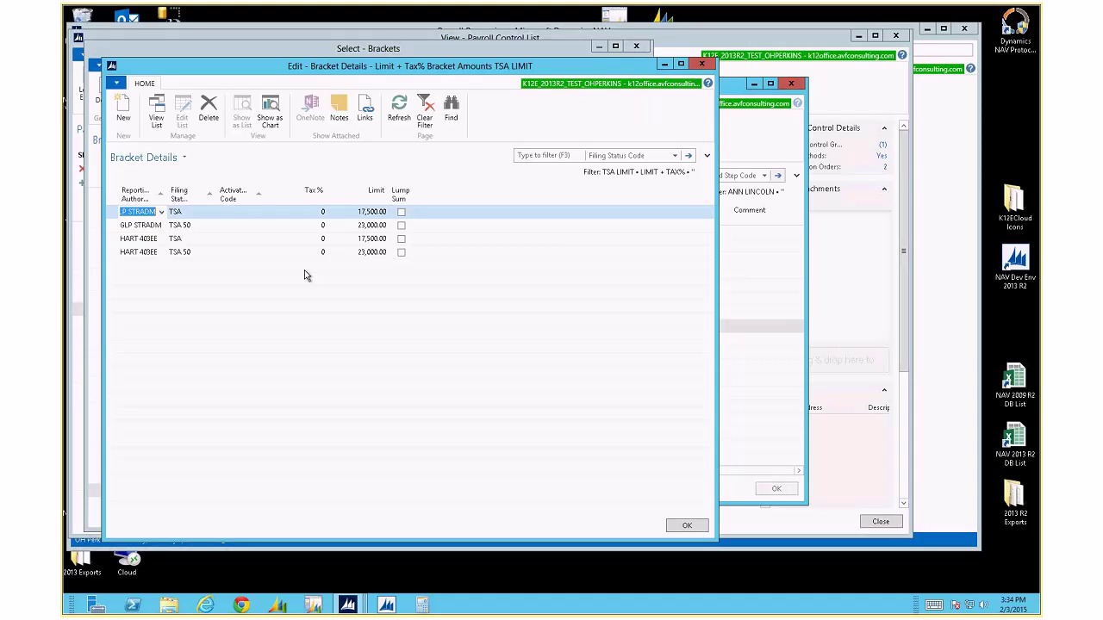
{"action": "left_click_drag", "start_coordinate": [179, 195], "coordinate": [206, 197]}
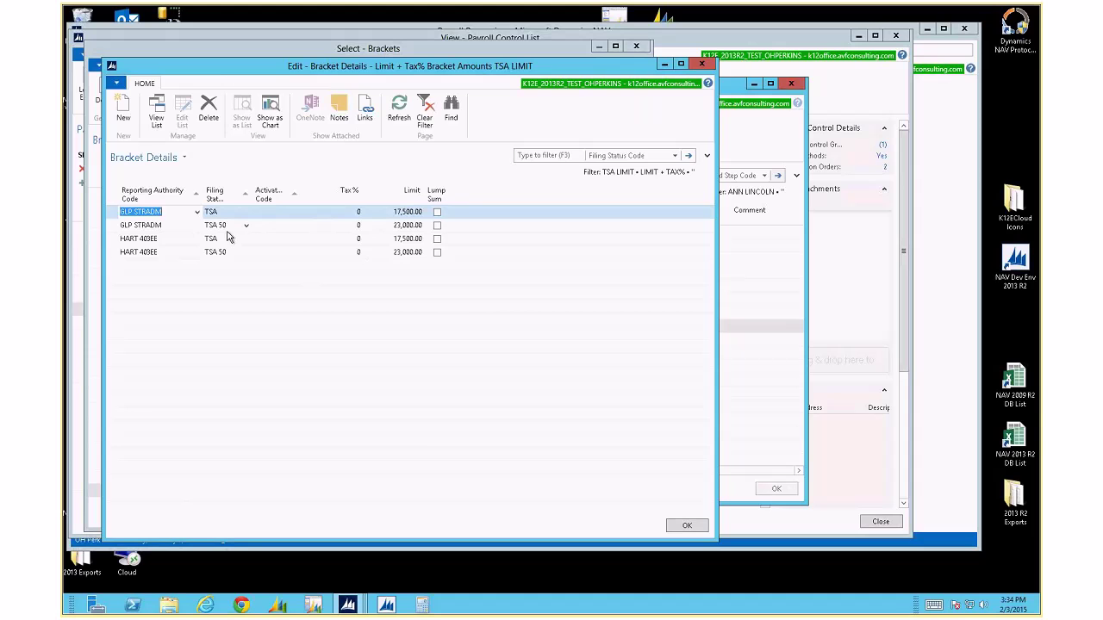
{"action": "key", "text": "Escape"}
{"action": "key", "text": "Return"}
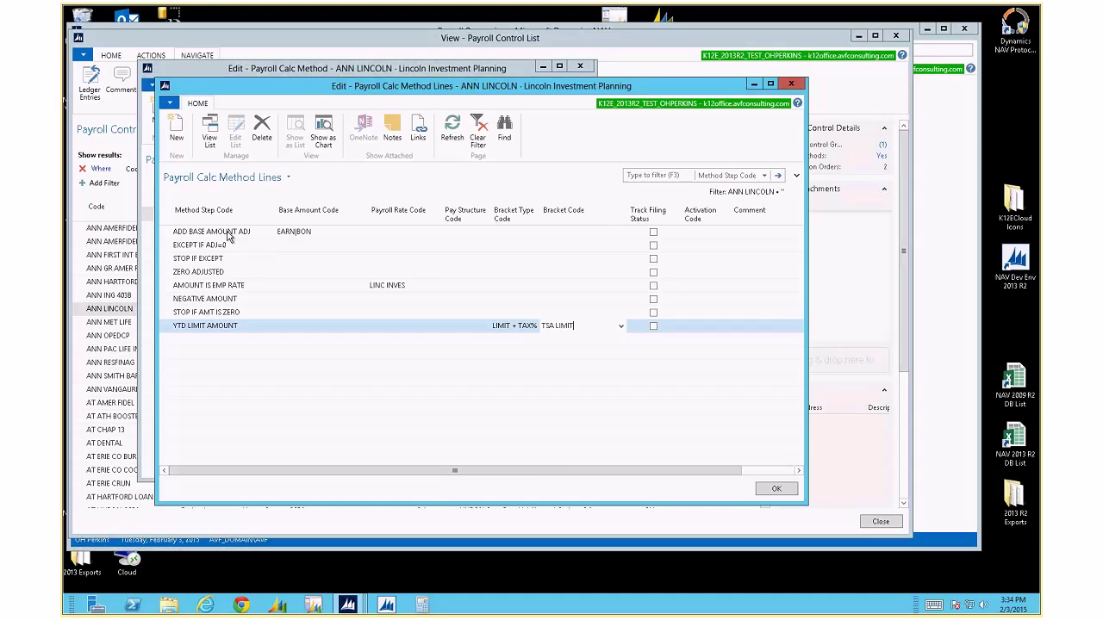
{"action": "key", "text": "Escape"}
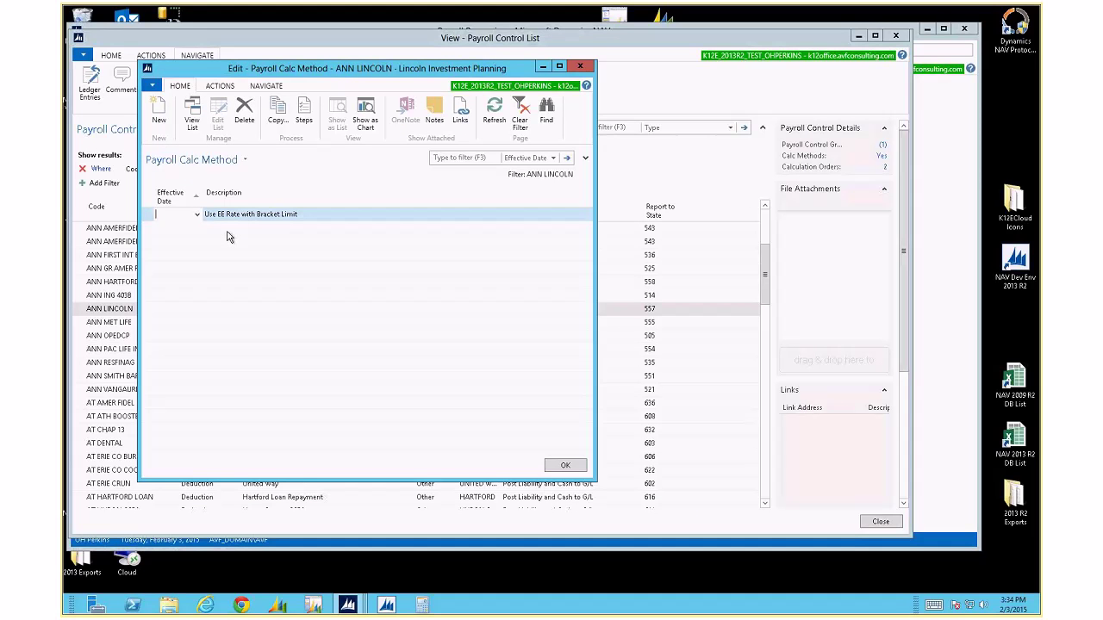
{"action": "key", "text": "Escape"}
{"action": "right_click", "coordinate": [135, 317]}
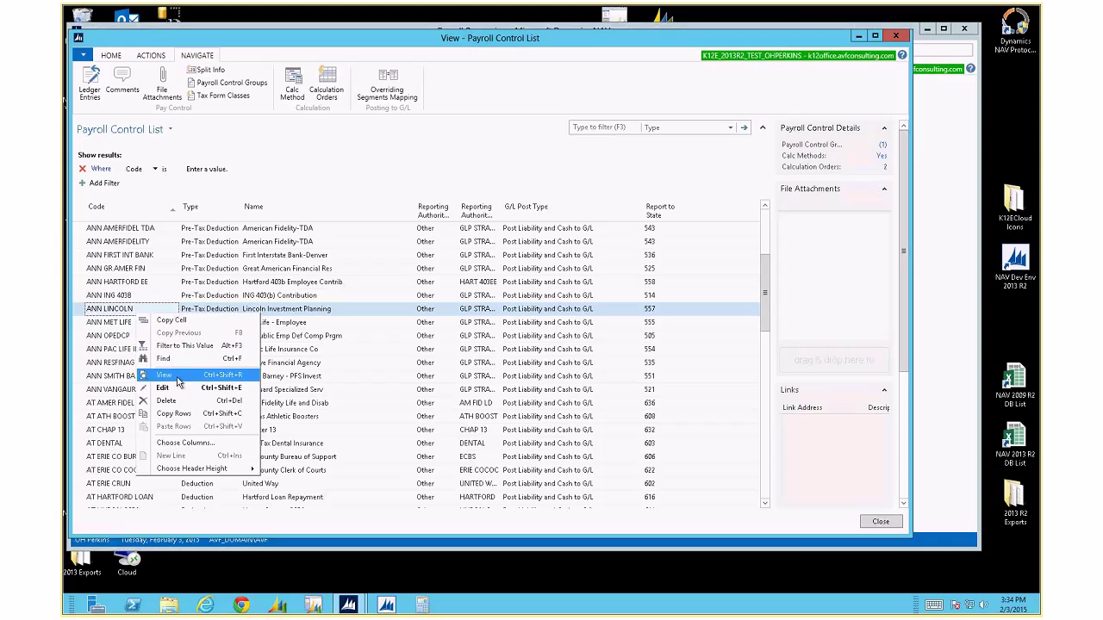
{"action": "left_click", "coordinate": [180, 389]}
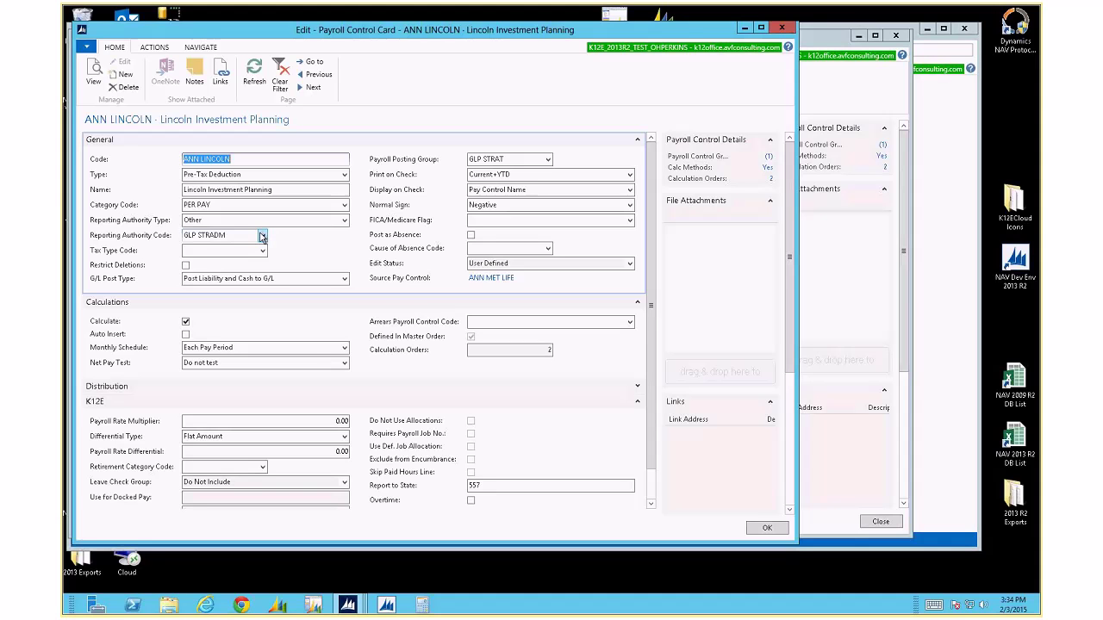
{"action": "left_click", "coordinate": [262, 237]}
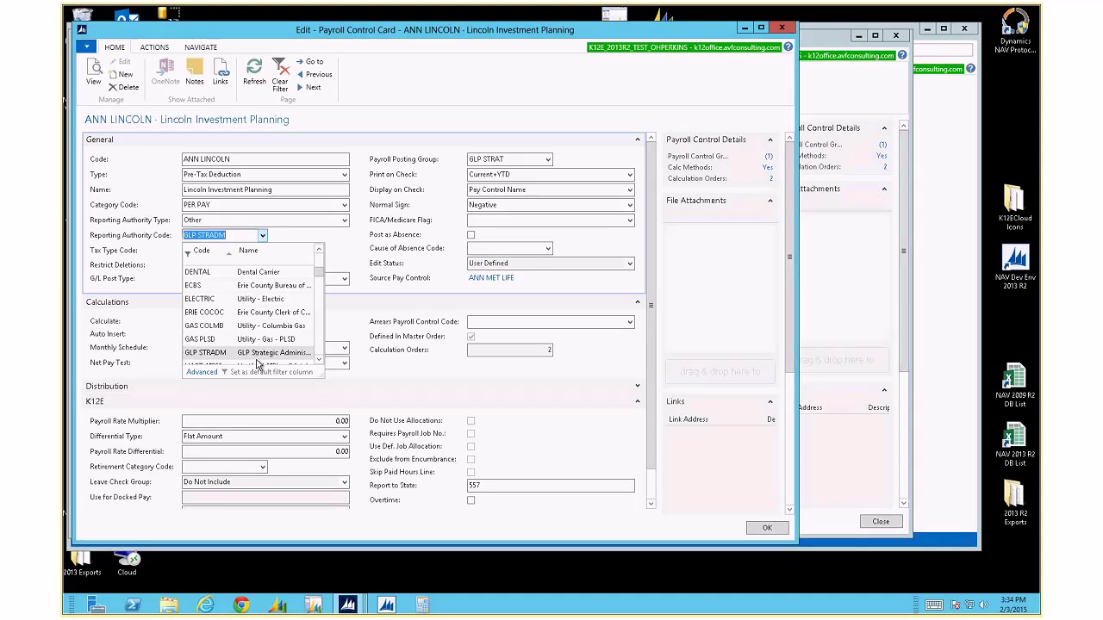
{"action": "key", "text": "Escape"}
{"action": "key", "text": "Escape"}
{"action": "key", "text": "Escape"}
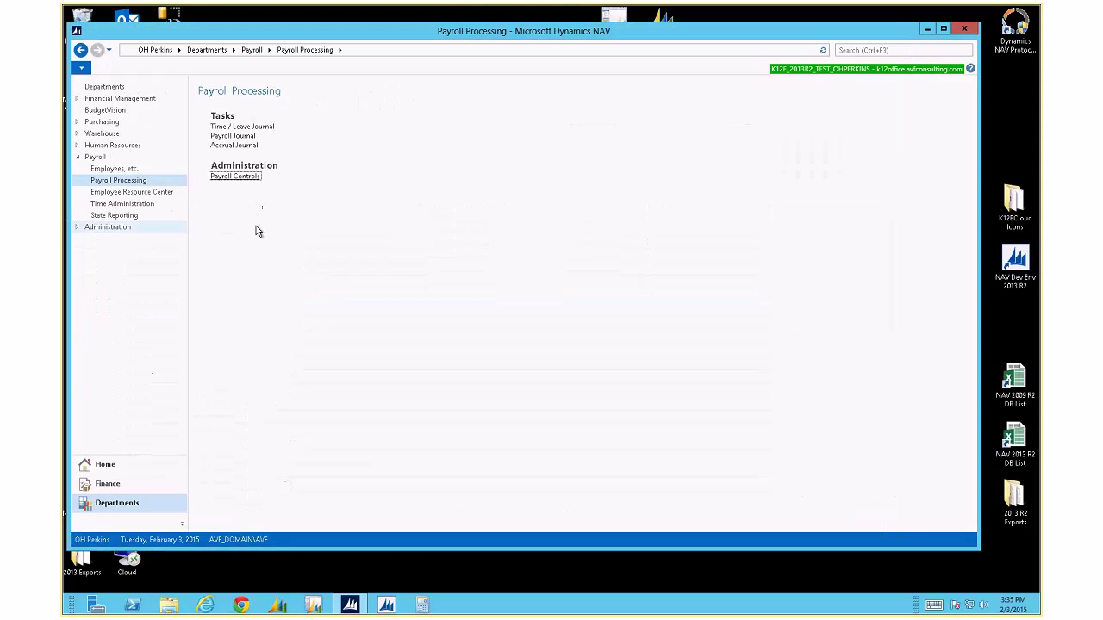
Reopen the Payroll Control List and show the calculation method steps for ANN AMERFIDELITY.
{"action": "left_click", "coordinate": [233, 136]}
{"action": "left_click", "coordinate": [235, 176]}
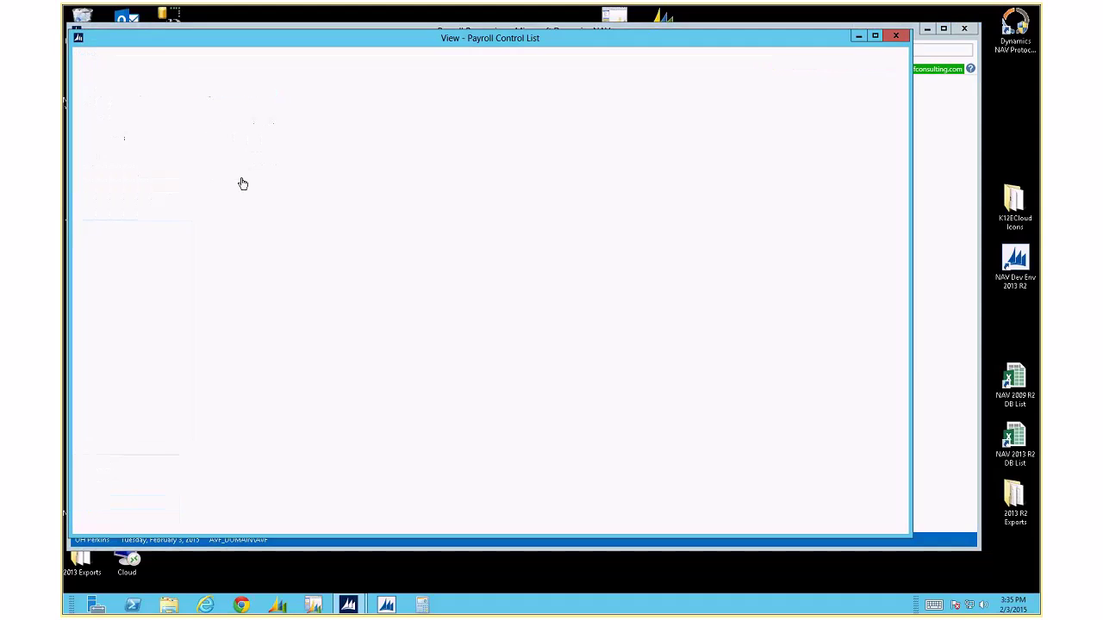
{"action": "left_click", "coordinate": [131, 416]}
{"action": "left_click", "coordinate": [133, 443]}
{"action": "left_click", "coordinate": [135, 430]}
{"action": "left_click", "coordinate": [138, 402]}
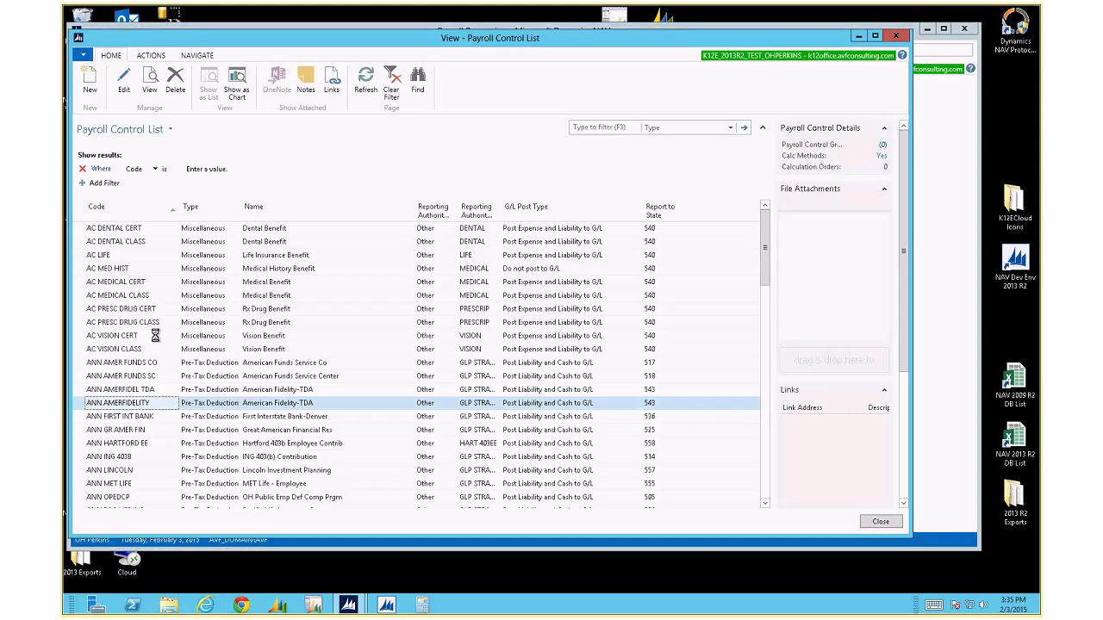
{"action": "left_click", "coordinate": [196, 55]}
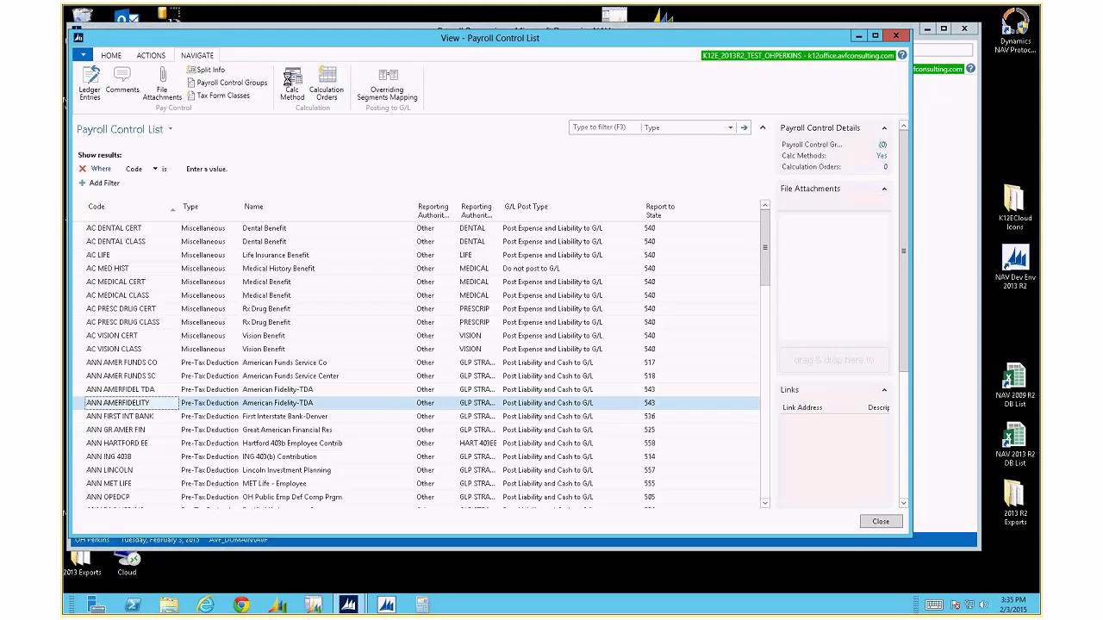
{"action": "left_click", "coordinate": [289, 79]}
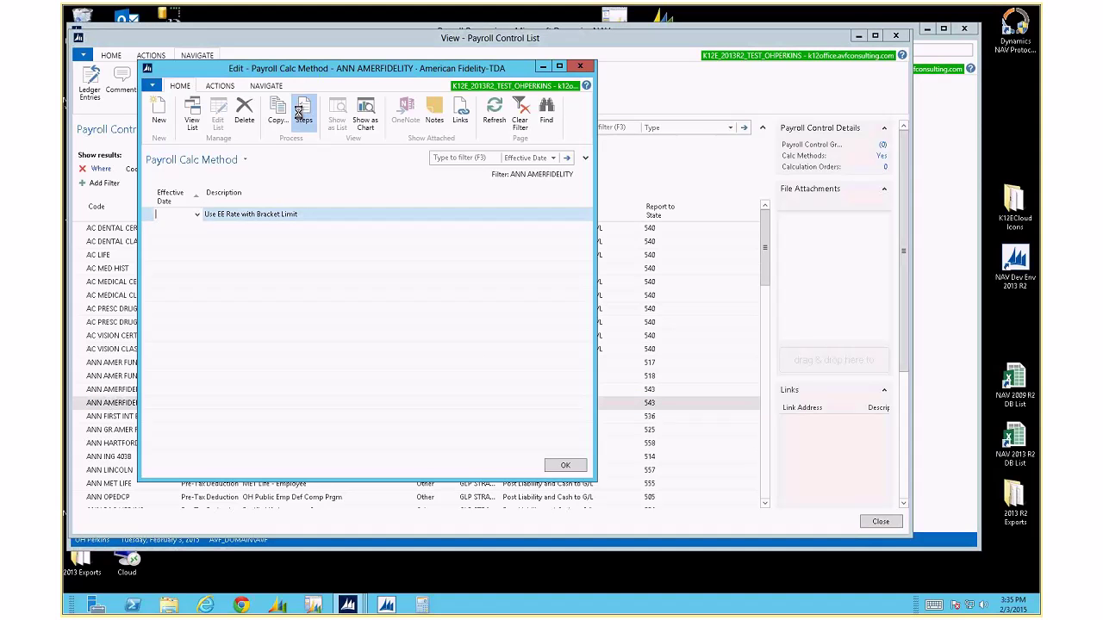
{"action": "left_click", "coordinate": [301, 112]}
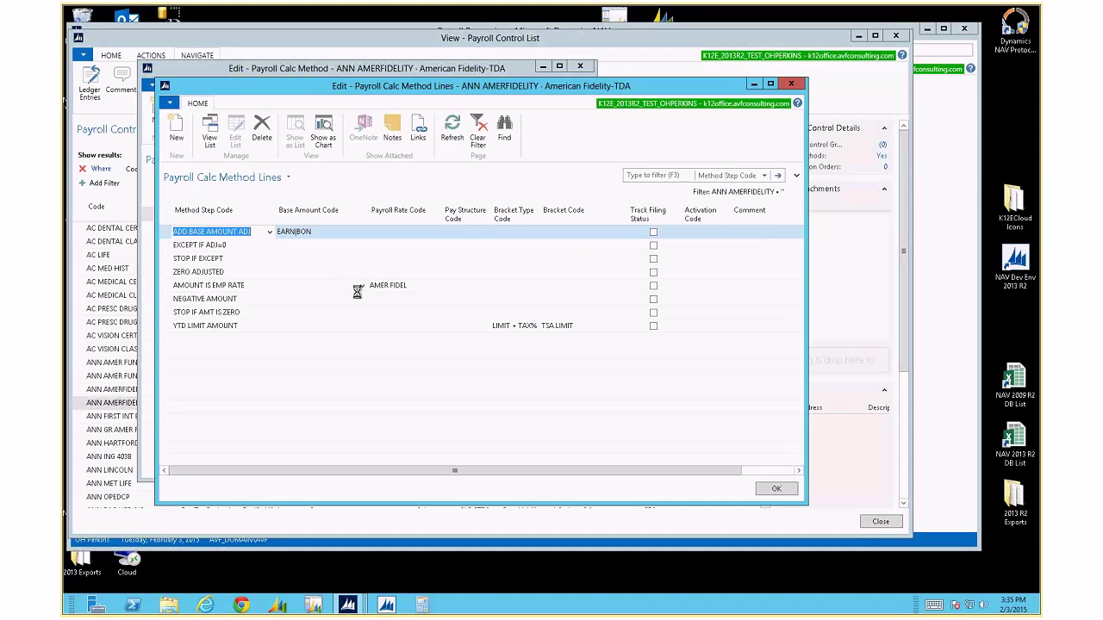
Examine the details of the TSA LIMIT bracket used by the YTD LIMIT AMOUNT step, and return to Payroll Processing.
{"action": "left_click", "coordinate": [558, 326]}
{"action": "left_click", "coordinate": [621, 328]}
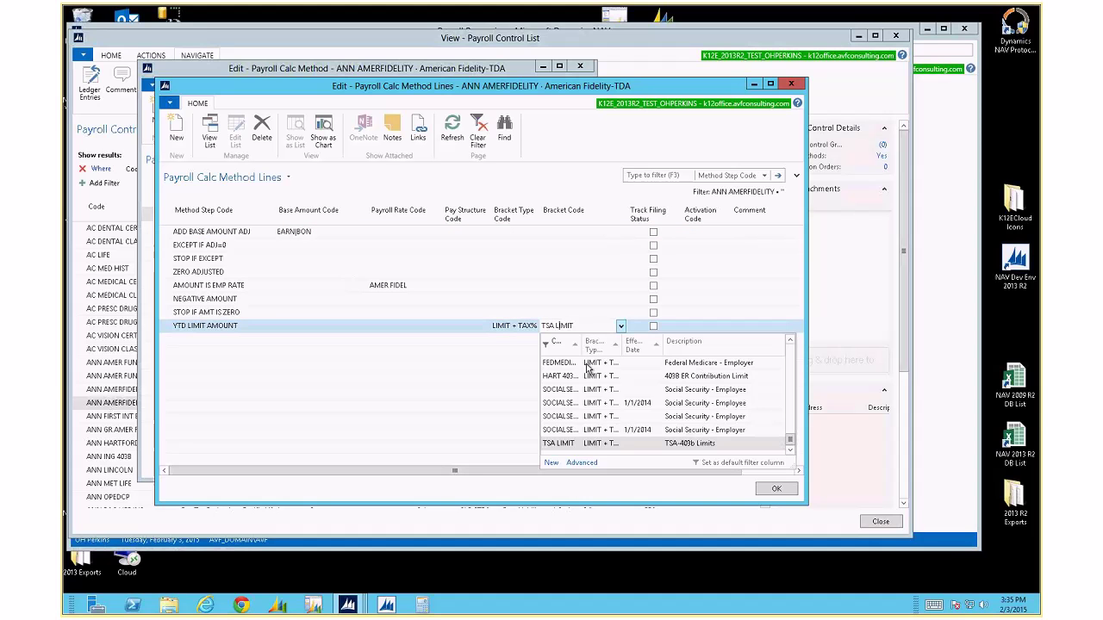
{"action": "left_click", "coordinate": [581, 463]}
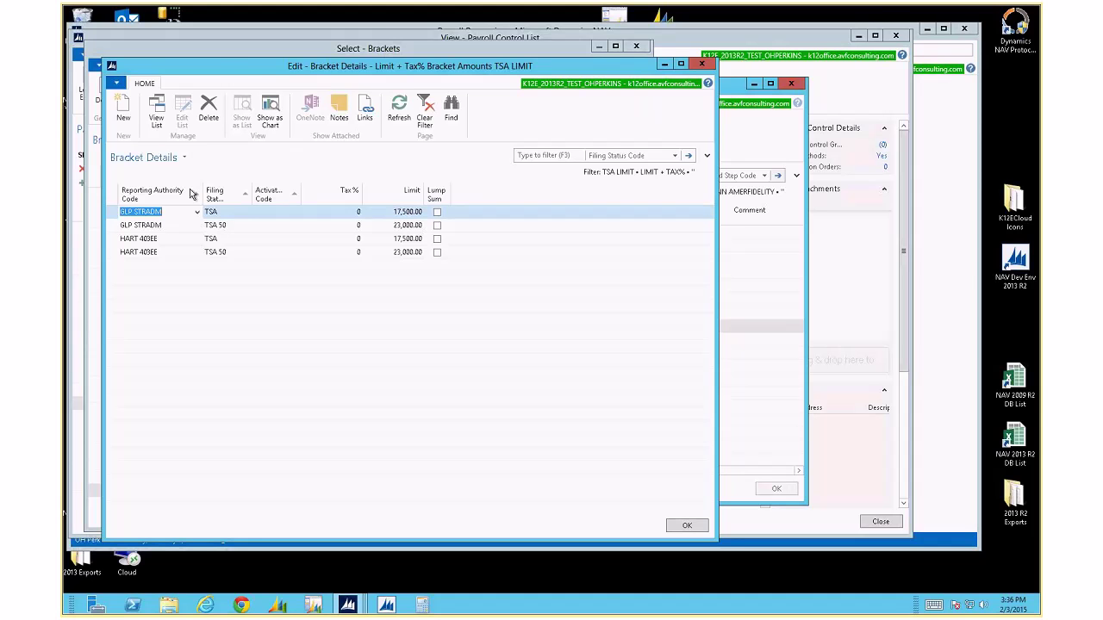
{"action": "key", "text": "Escape"}
{"action": "key", "text": "Return"}
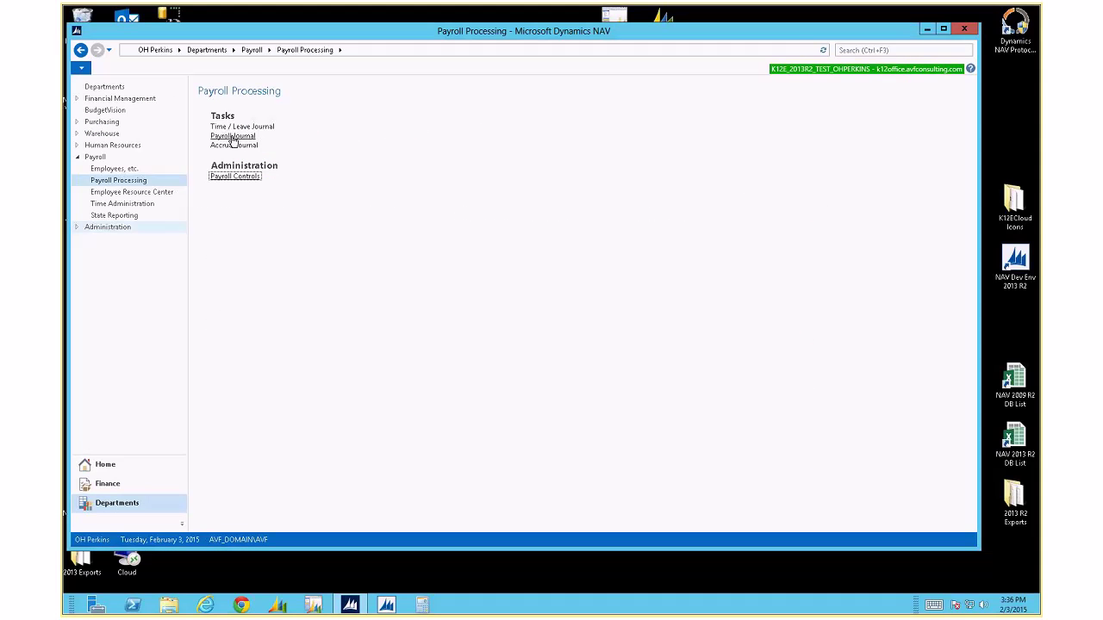
{"action": "left_click", "coordinate": [233, 136]}
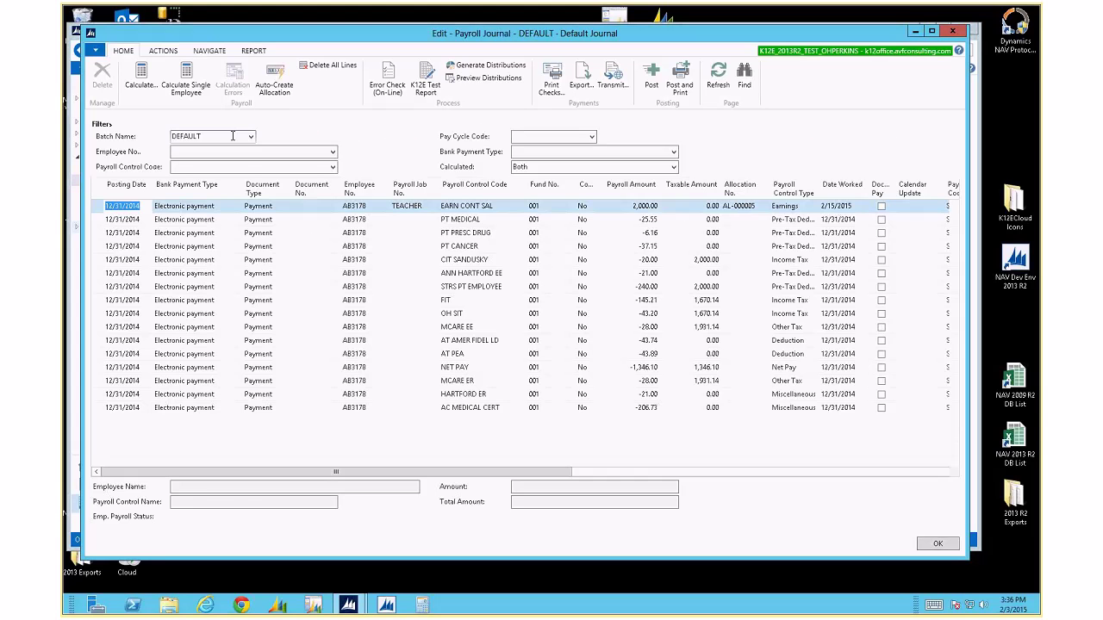
{"action": "left_click", "coordinate": [507, 272]}
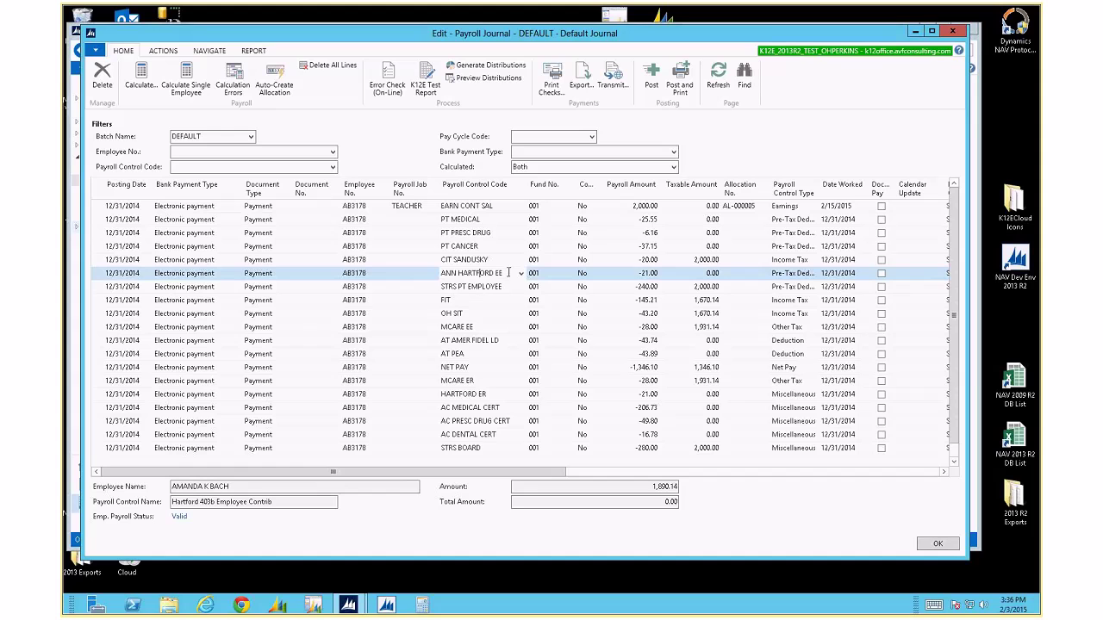
{"action": "key", "text": "ctrl+a"}
{"action": "key", "text": "ctrl+c"}
{"action": "left_click", "coordinate": [186, 78]}
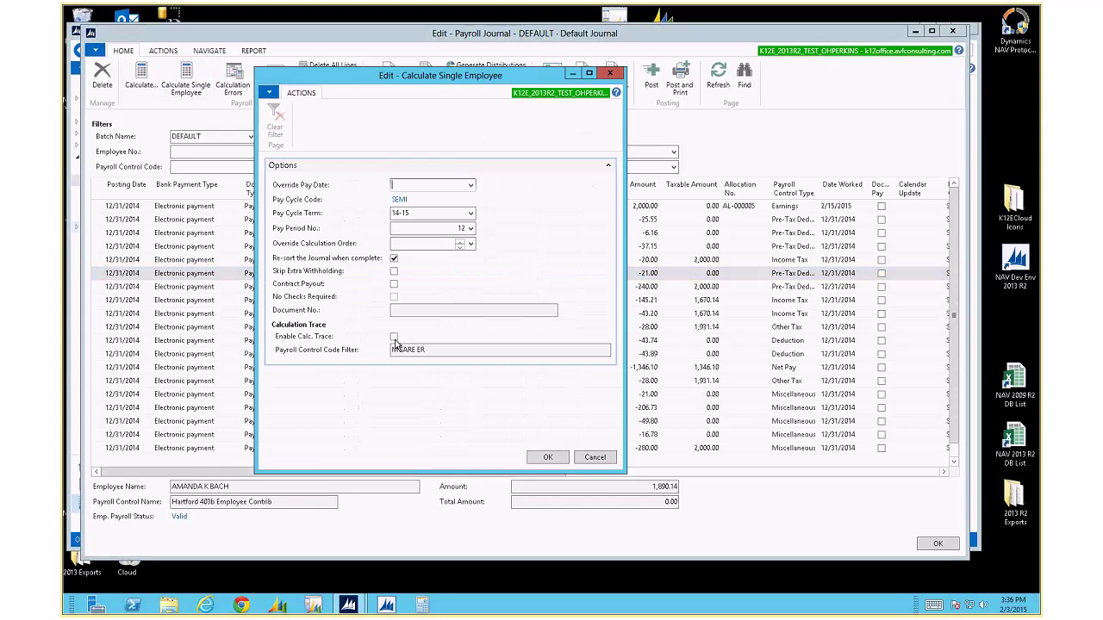
{"action": "left_click", "coordinate": [394, 336]}
{"action": "left_click_drag", "start_coordinate": [451, 350], "coordinate": [357, 354]}
{"action": "key", "text": "ctrl+v"}
{"action": "left_click", "coordinate": [548, 457]}
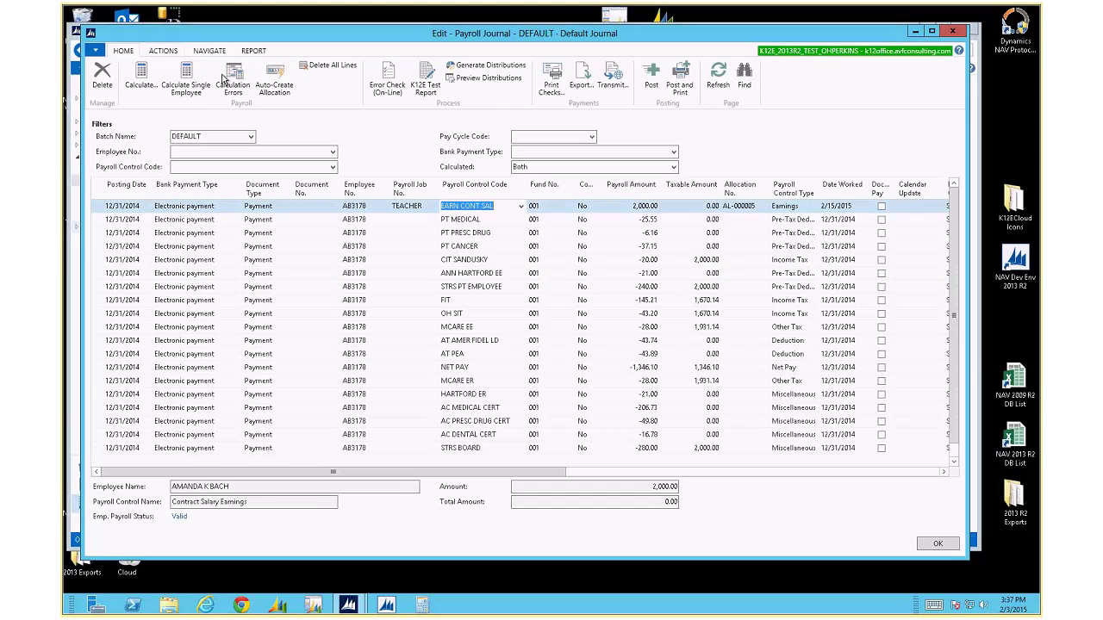
{"action": "scroll", "coordinate": [258, 80], "scroll_direction": "down", "scroll_amount": 1}
{"action": "left_click", "coordinate": [324, 78]}
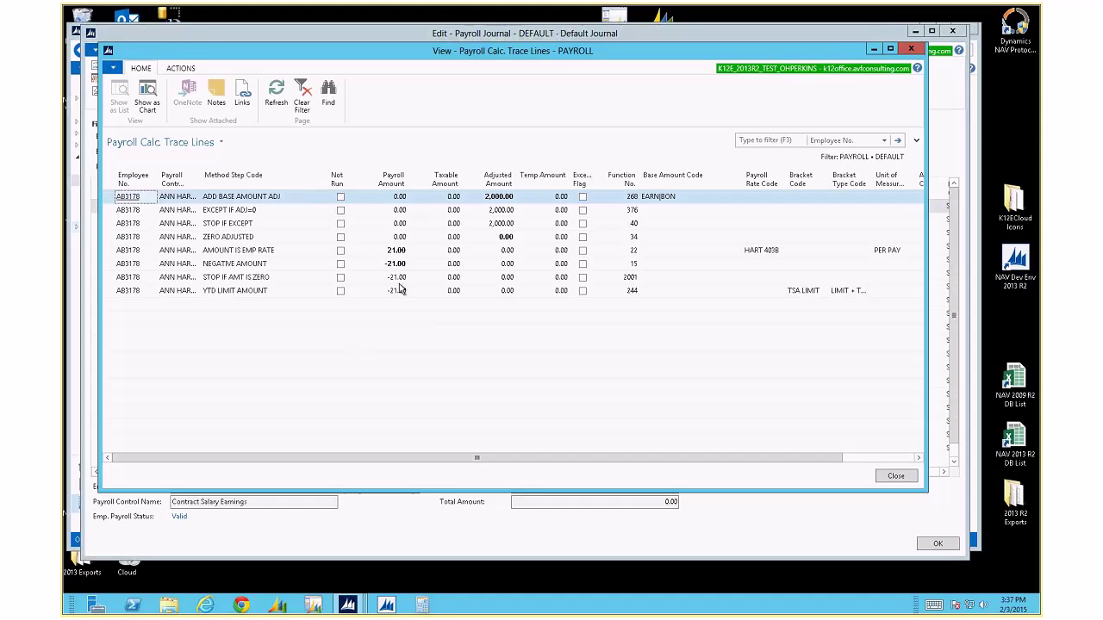
{"action": "key", "text": "Escape"}
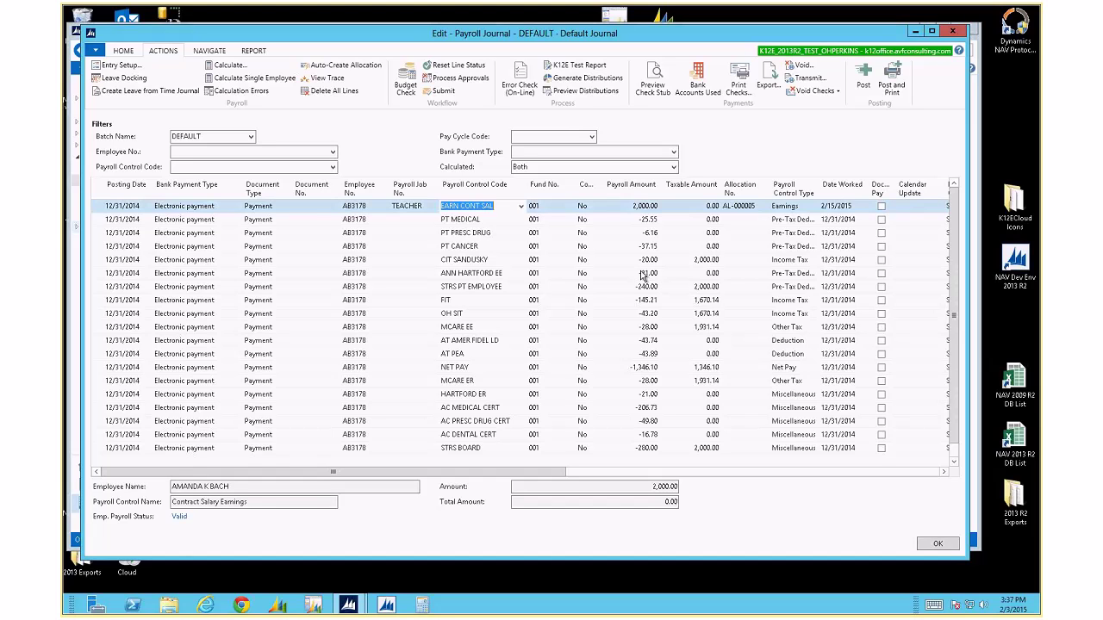
Set the journal employee's HART 403B payroll rate amount to 30,000 per pay and return to the payroll journal.
{"action": "left_click", "coordinate": [210, 52]}
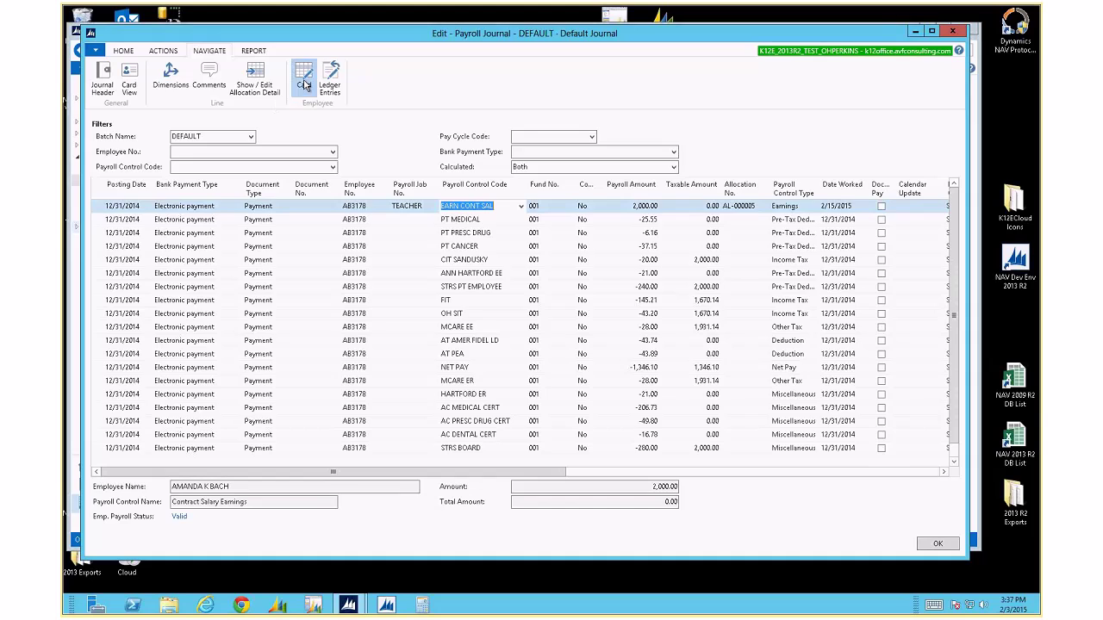
{"action": "left_click", "coordinate": [304, 82]}
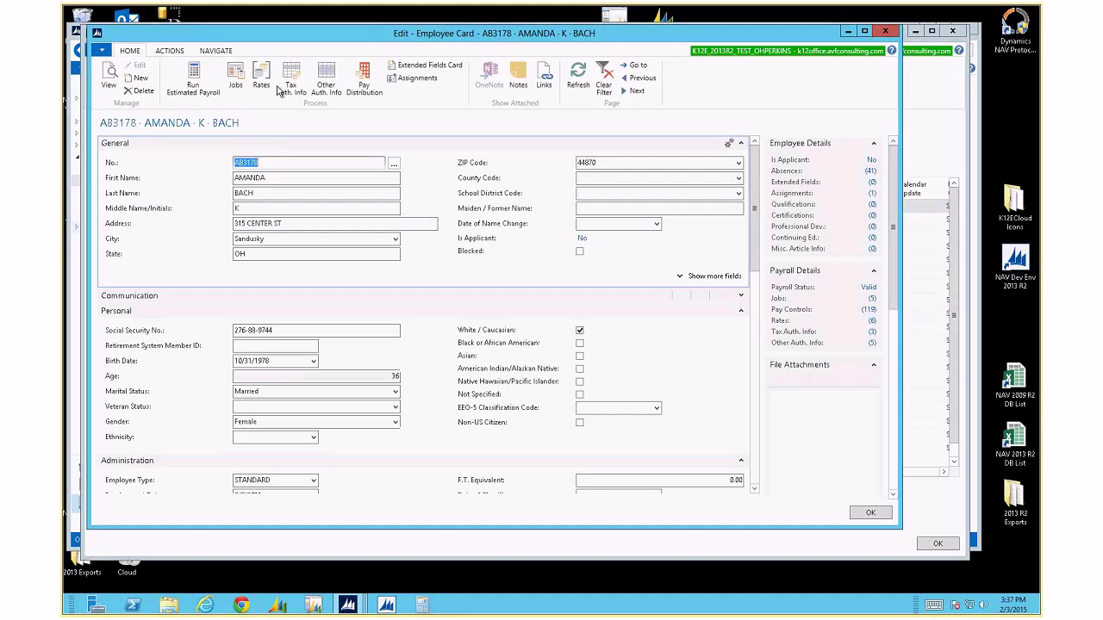
{"action": "left_click", "coordinate": [261, 77]}
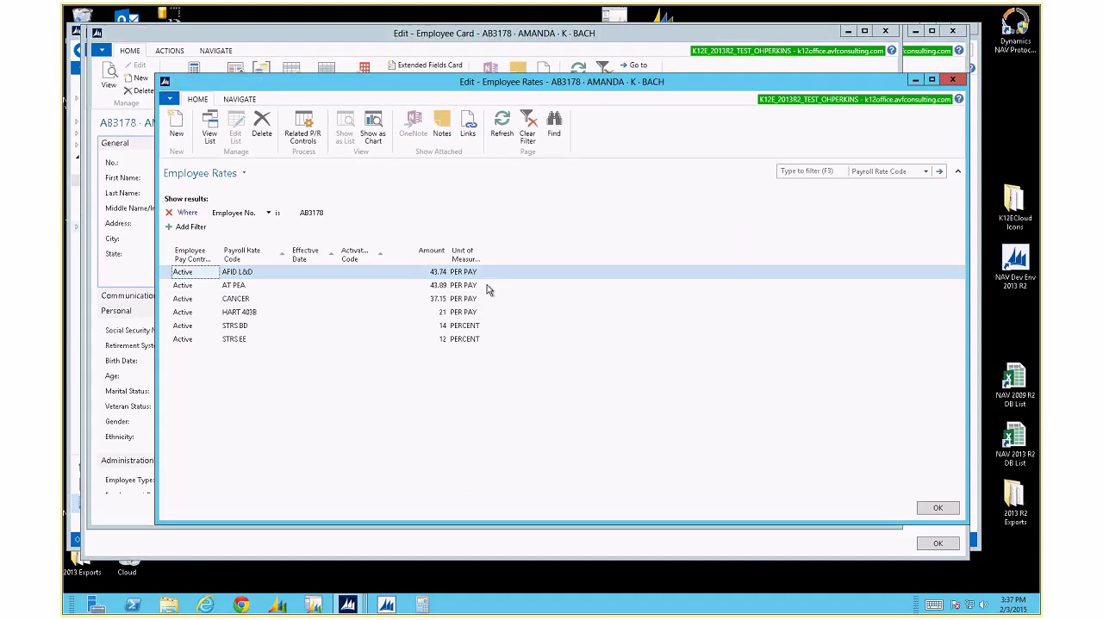
{"action": "left_click", "coordinate": [415, 315]}
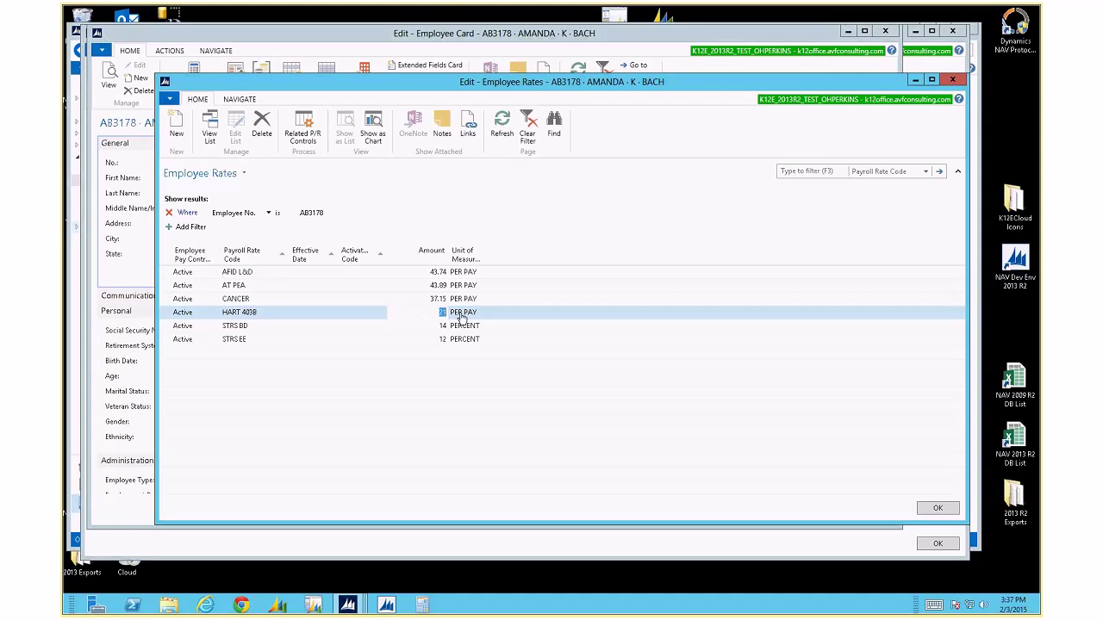
{"action": "type", "text": "3000"}
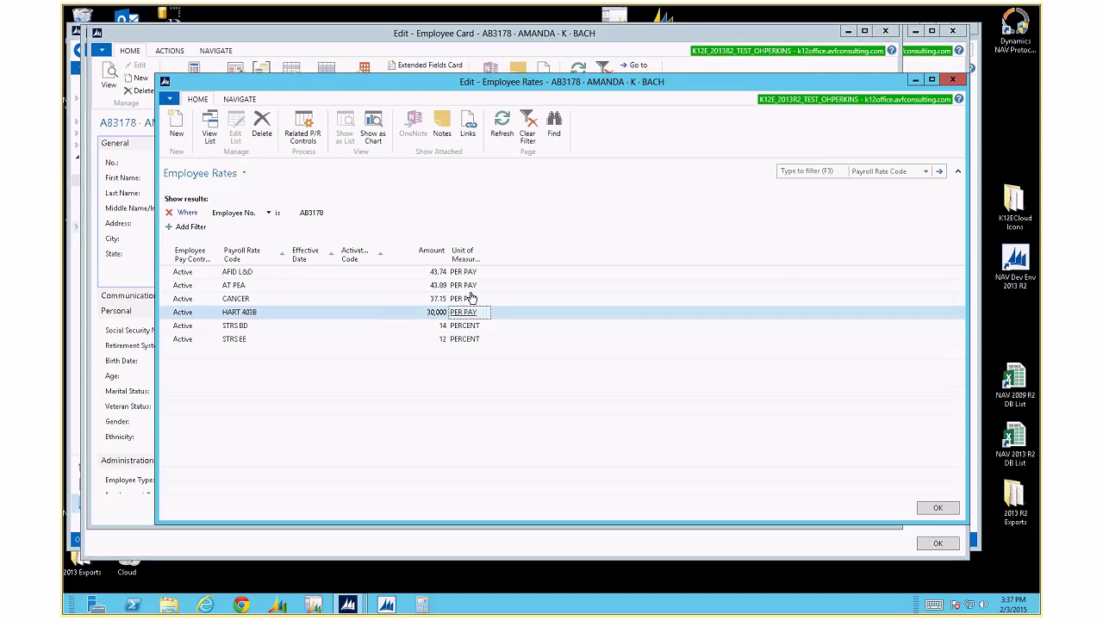
{"action": "key", "text": "Escape"}
{"action": "key", "text": "Escape"}
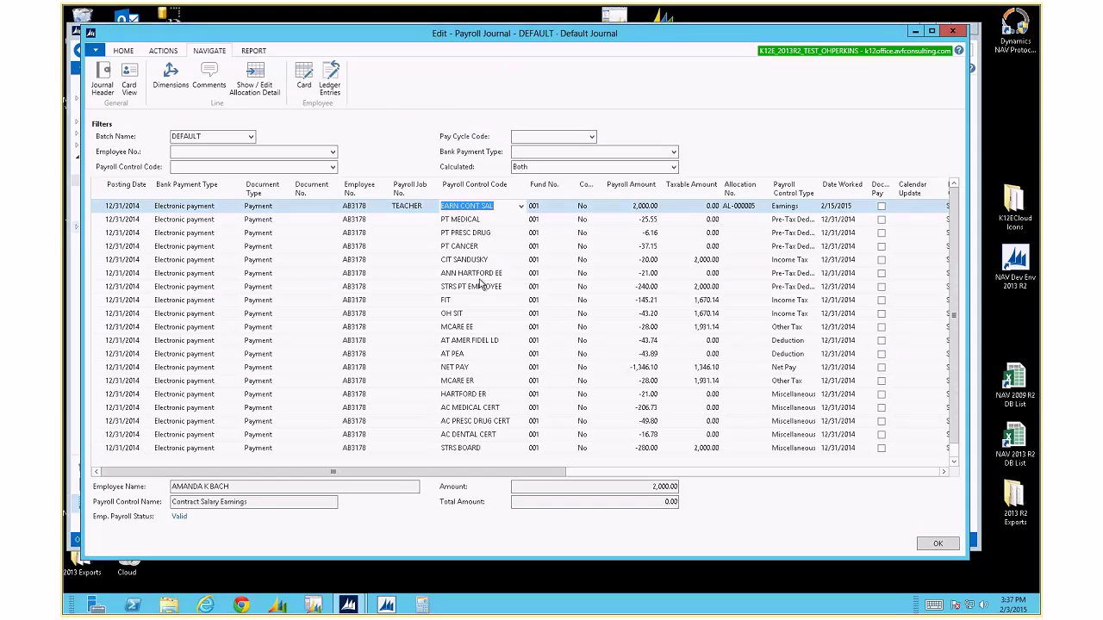
{"action": "left_click", "coordinate": [161, 52]}
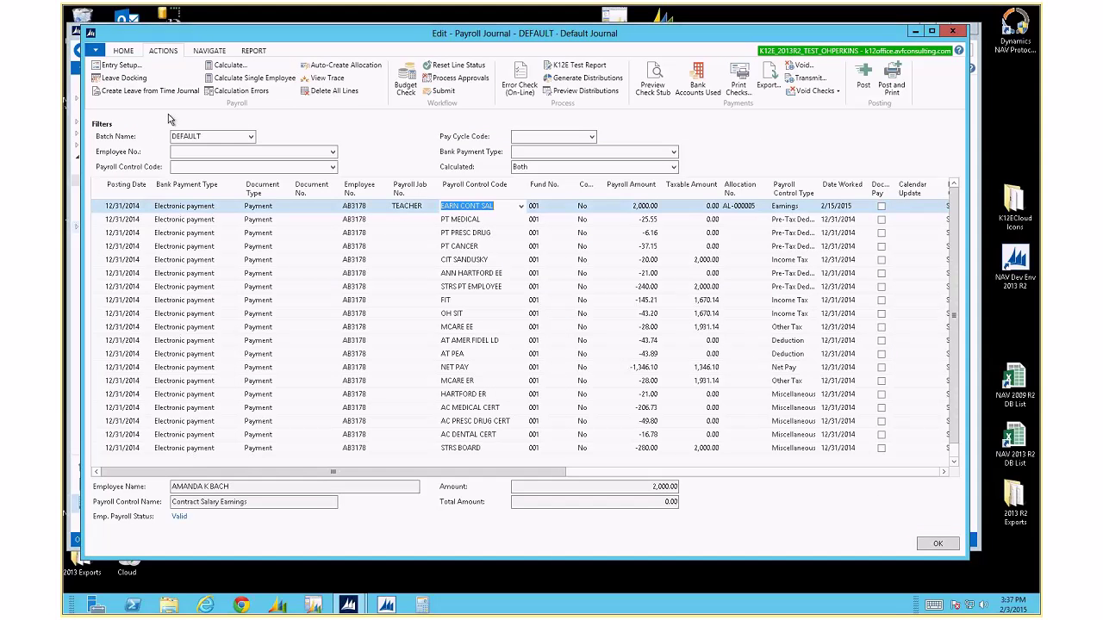
{"action": "left_click", "coordinate": [250, 78]}
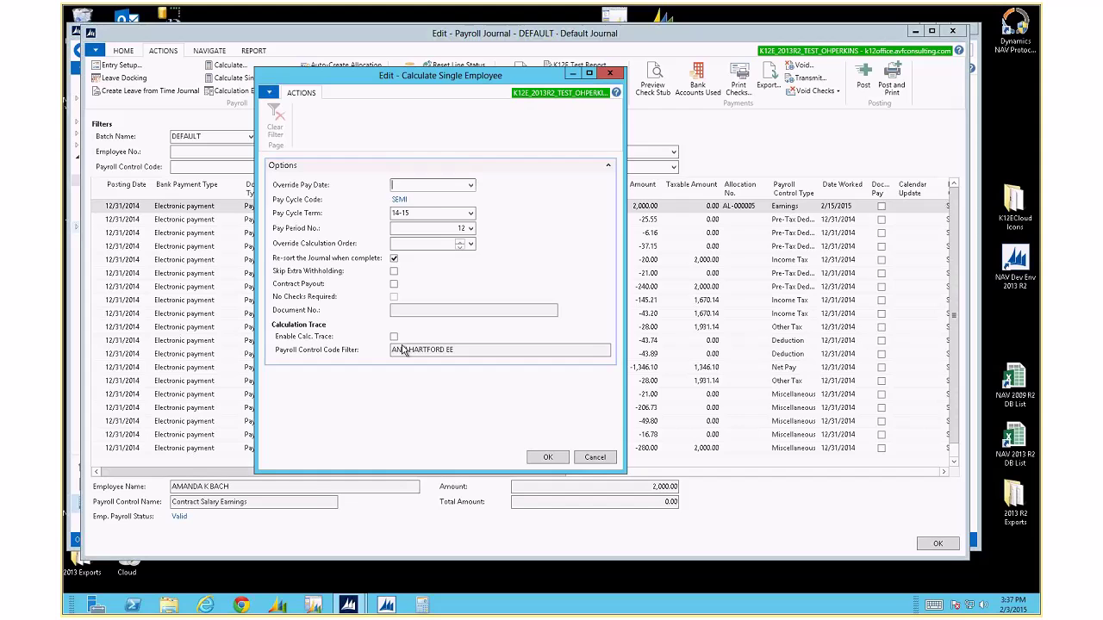
{"action": "left_click", "coordinate": [546, 457]}
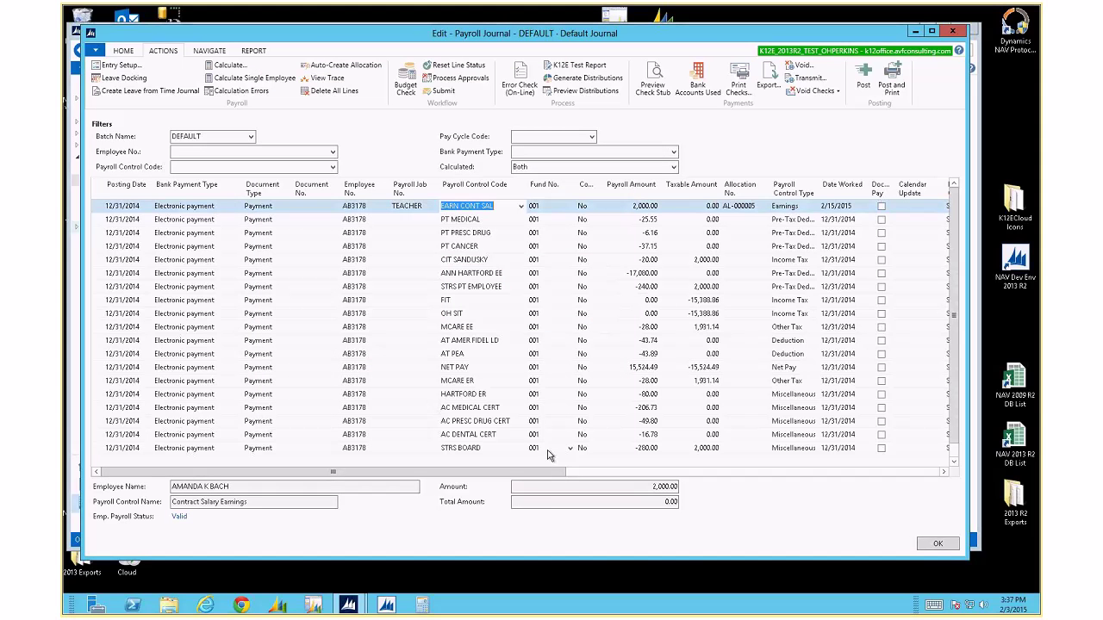
{"action": "left_click", "coordinate": [324, 78]}
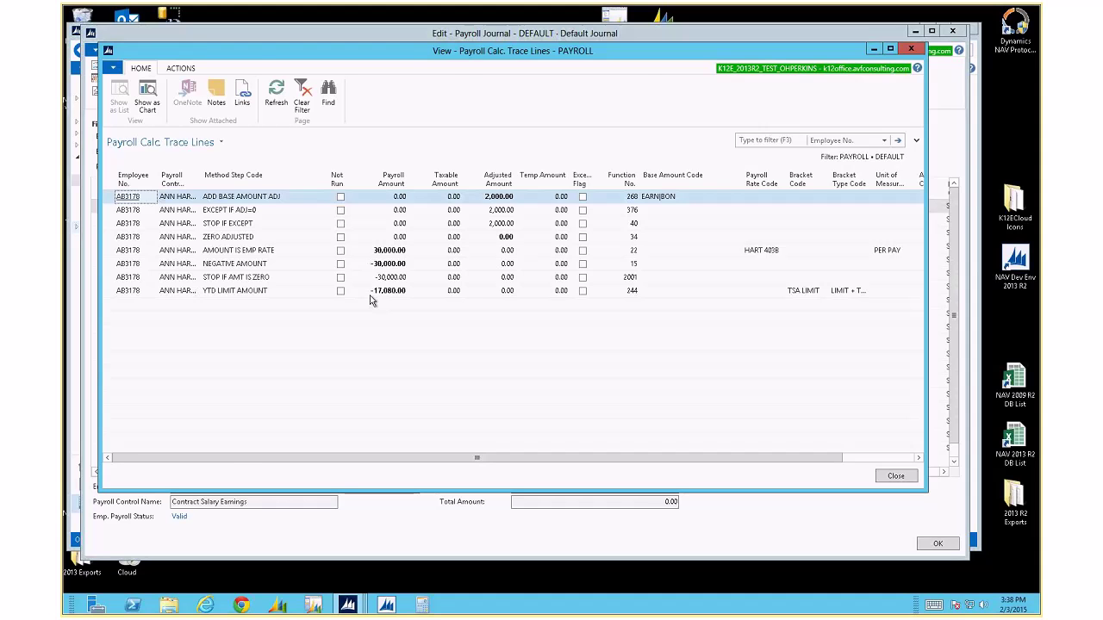
{"action": "key", "text": "Escape"}
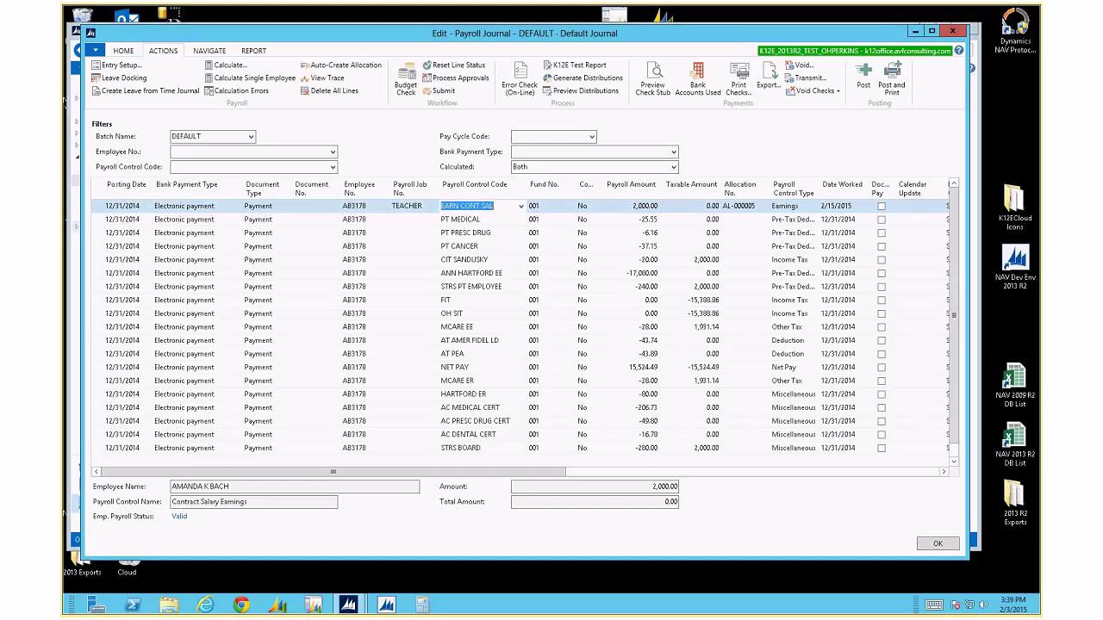
{"action": "left_click", "coordinate": [371, 124]}
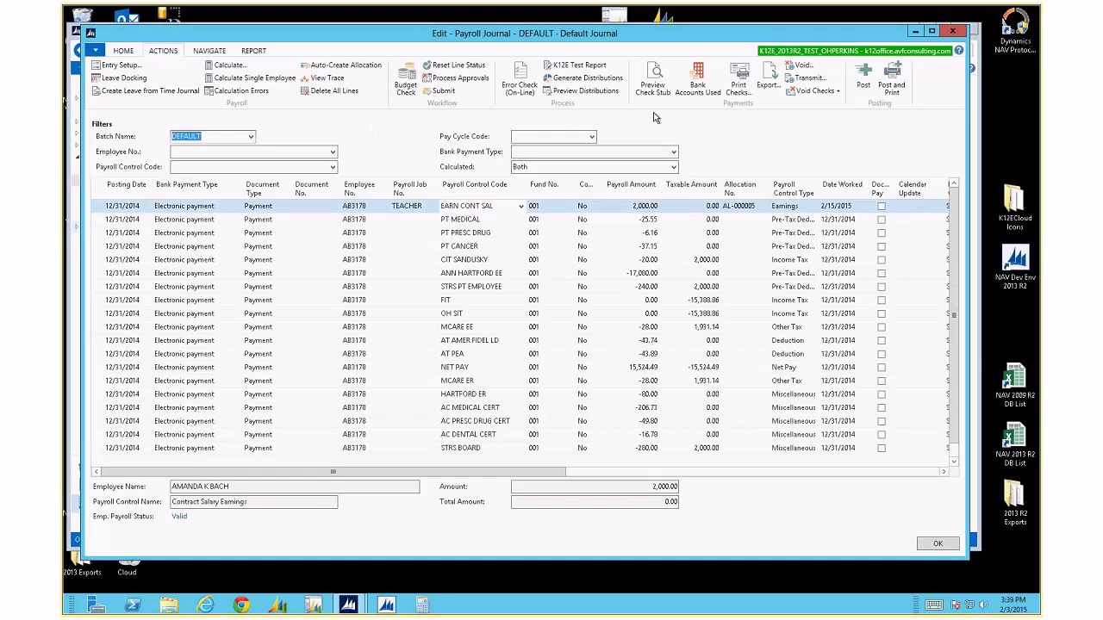
{"action": "left_click", "coordinate": [953, 32]}
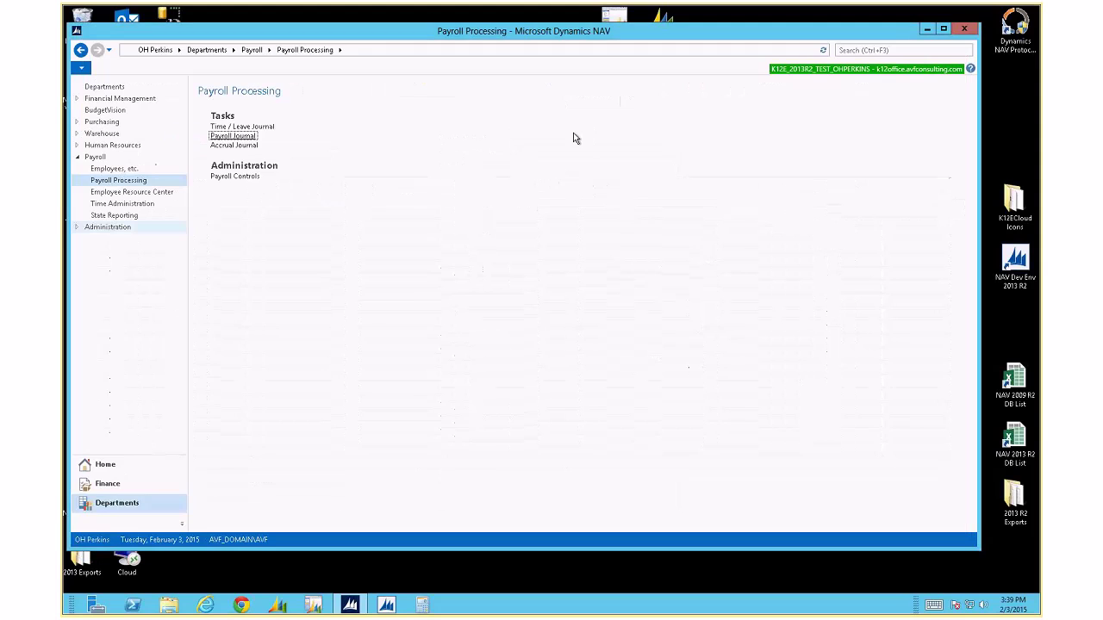
Look through the Payroll department's Tasks page, including mass updates and benefit exports, and its Administration setup page.
{"action": "left_click", "coordinate": [252, 50]}
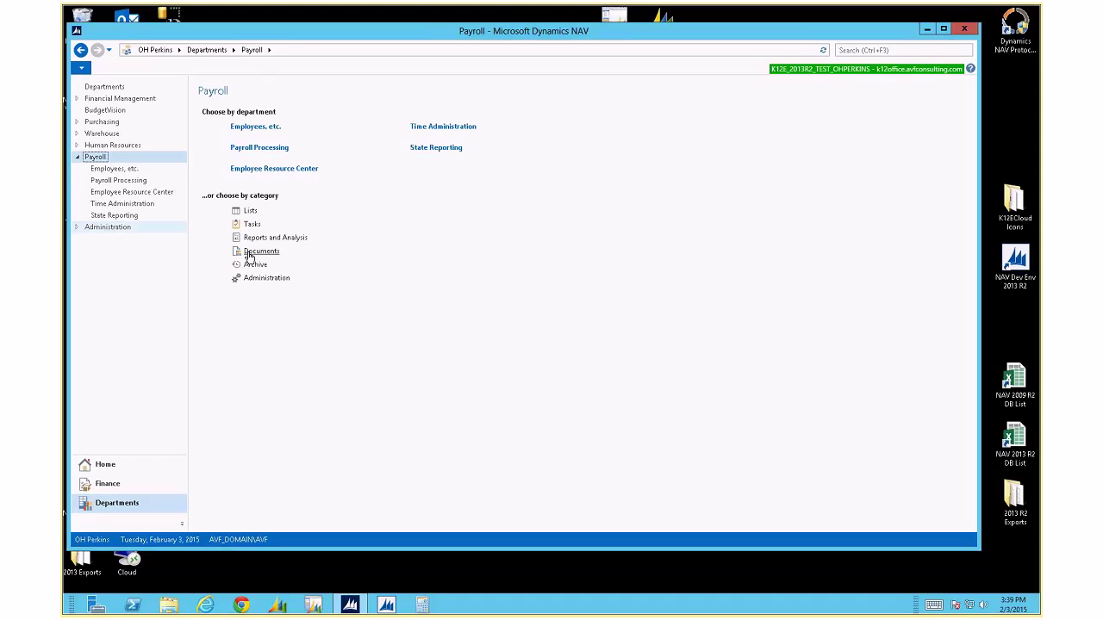
{"action": "left_click", "coordinate": [250, 225]}
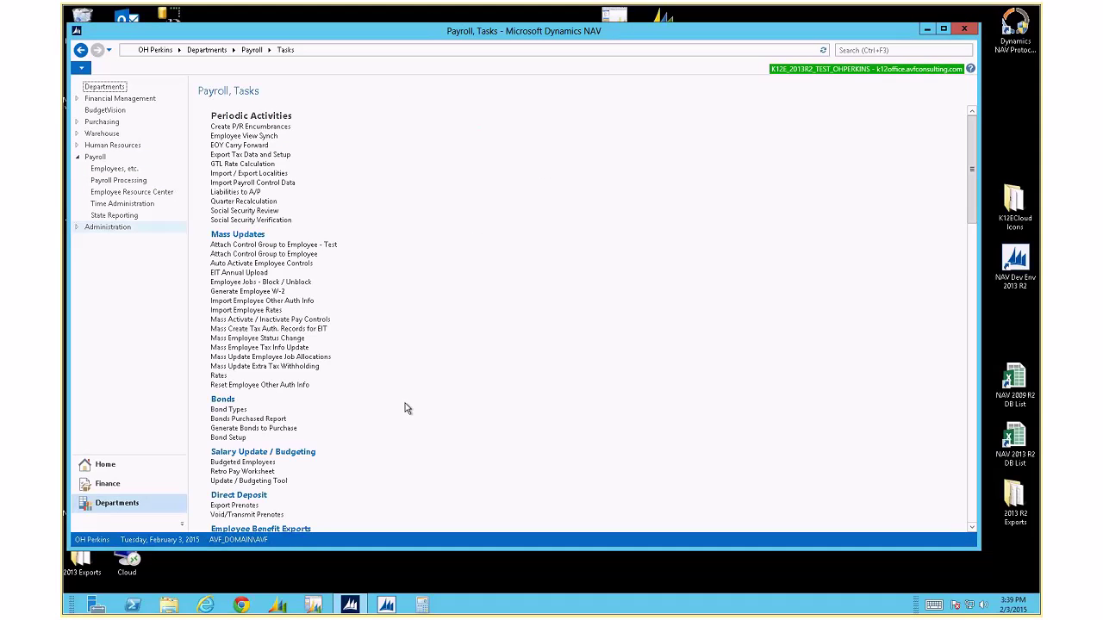
{"action": "scroll", "coordinate": [408, 409], "scroll_direction": "down", "scroll_amount": 5}
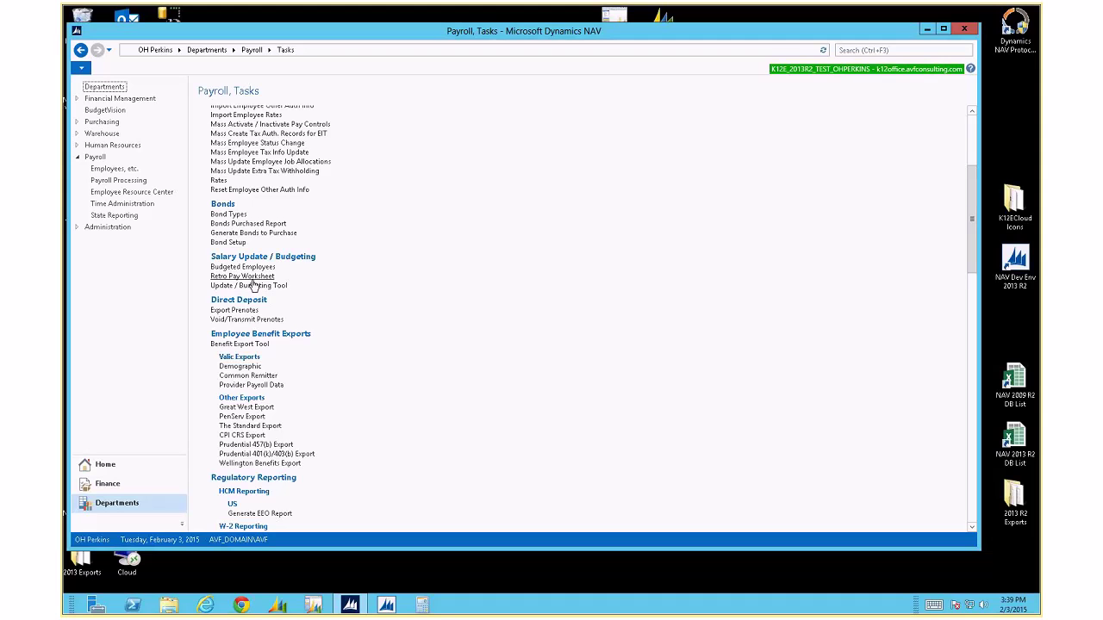
{"action": "scroll", "coordinate": [376, 305], "scroll_direction": "up", "scroll_amount": 5}
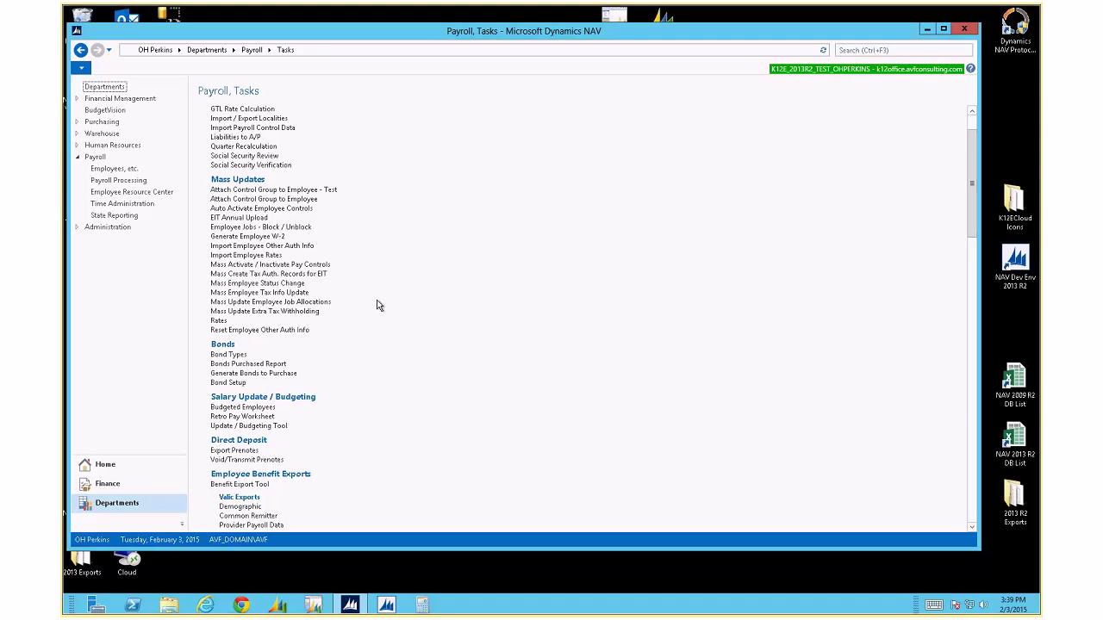
{"action": "scroll", "coordinate": [376, 305], "scroll_direction": "down", "scroll_amount": 4}
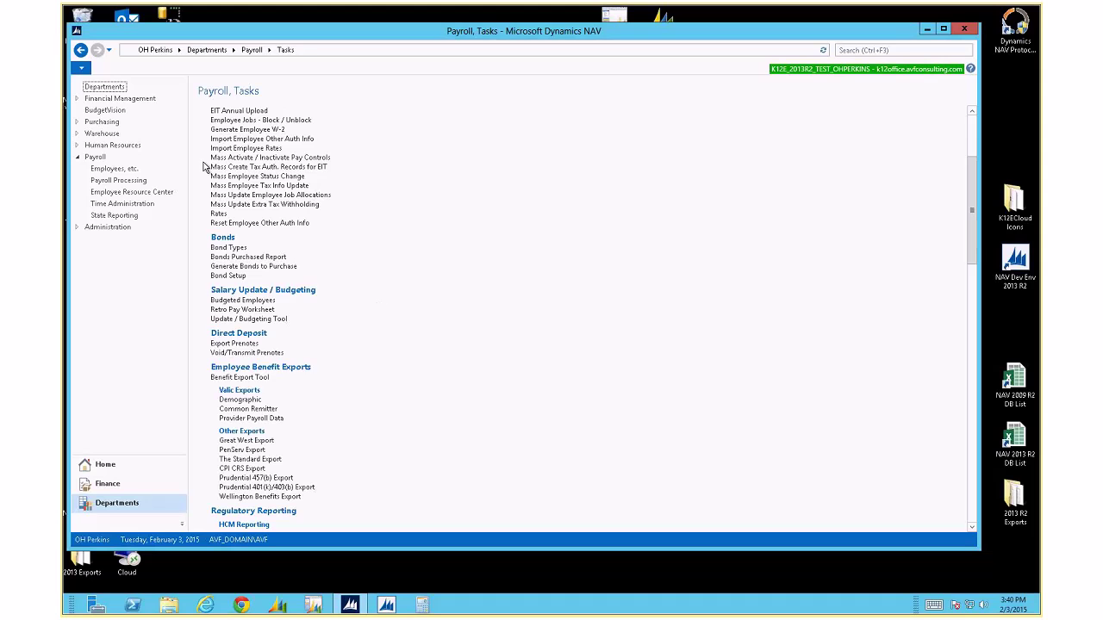
{"action": "left_click", "coordinate": [252, 50]}
{"action": "left_click", "coordinate": [288, 281]}
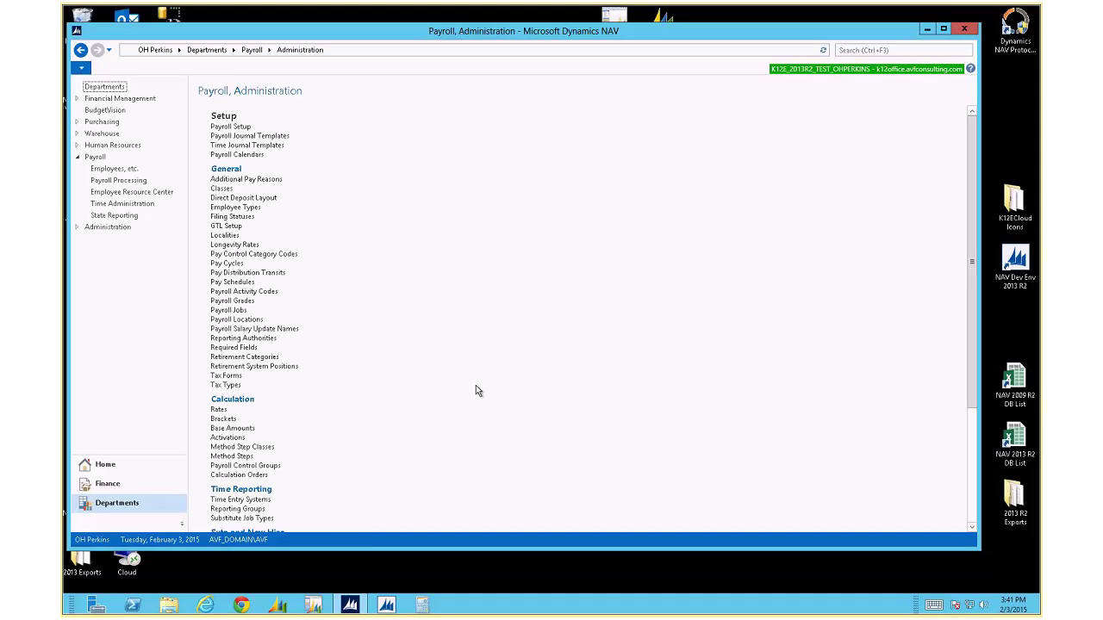
Return to Payroll Processing and reopen the Payroll Journal.
{"action": "left_click", "coordinate": [249, 52]}
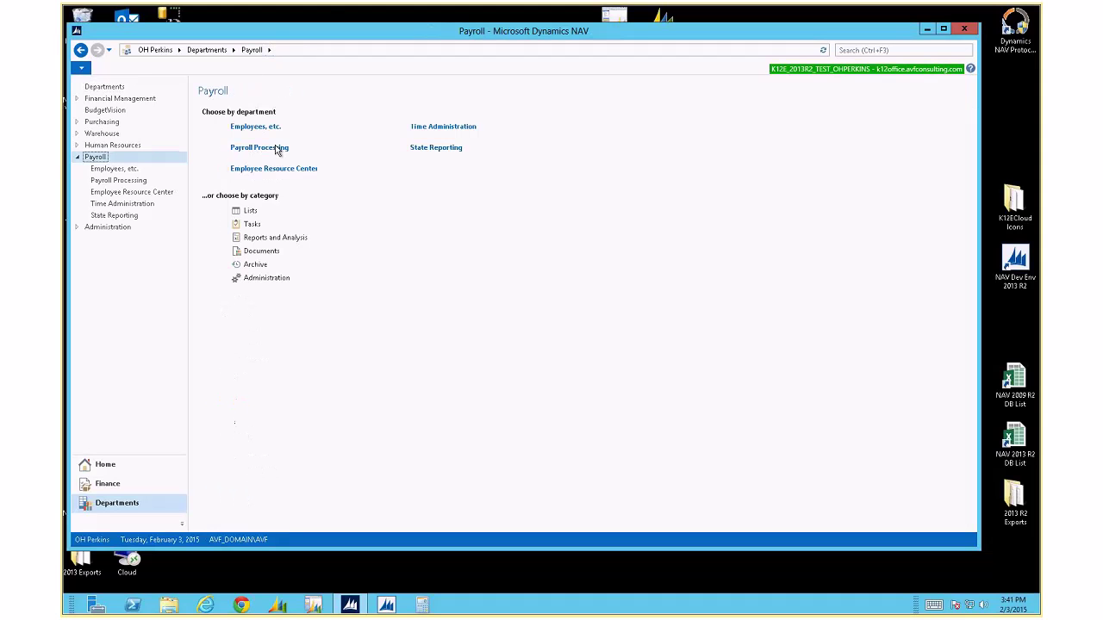
{"action": "left_click", "coordinate": [249, 149]}
{"action": "left_click", "coordinate": [231, 137]}
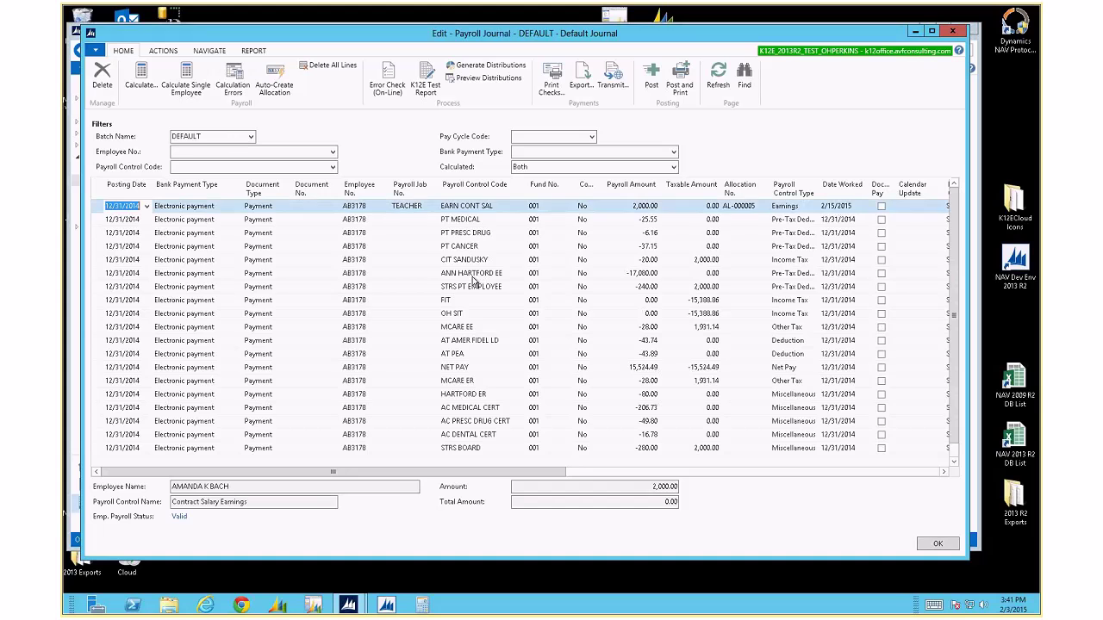
Reset the HART 403B per-pay amount in the Employee Rates of the employee on the ANN HARTFORD EE line.
{"action": "left_click", "coordinate": [471, 274]}
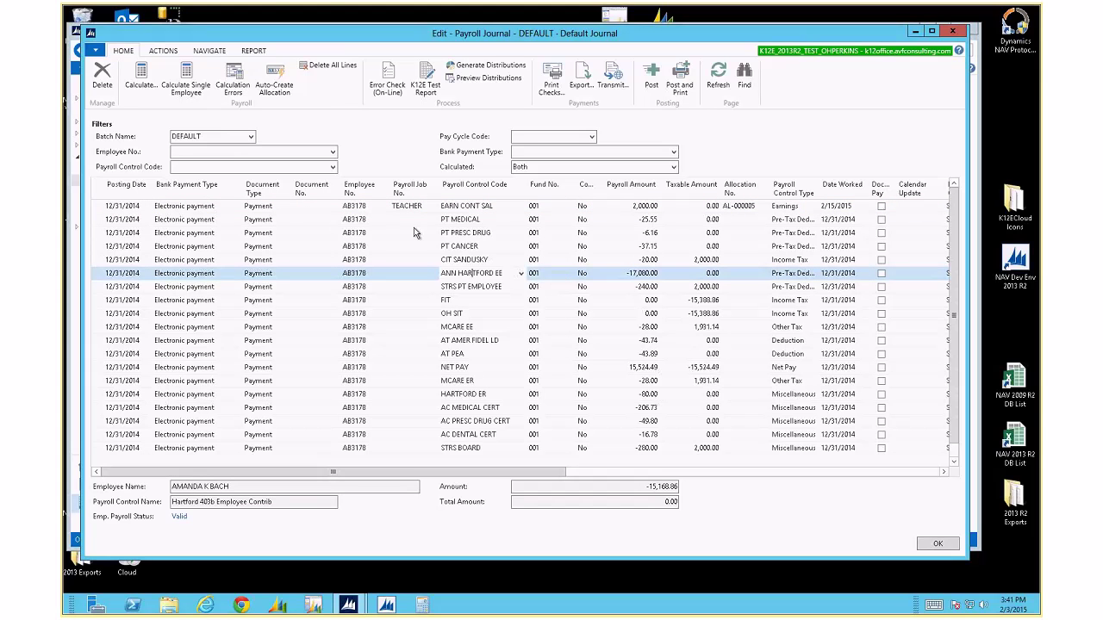
{"action": "left_click", "coordinate": [212, 51]}
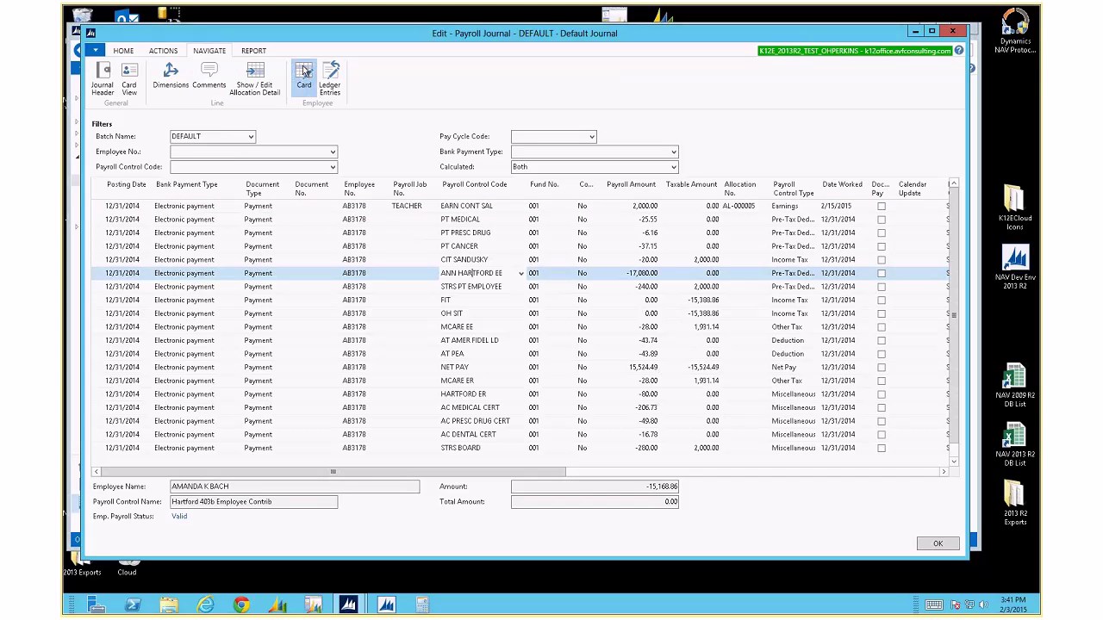
{"action": "left_click", "coordinate": [304, 71]}
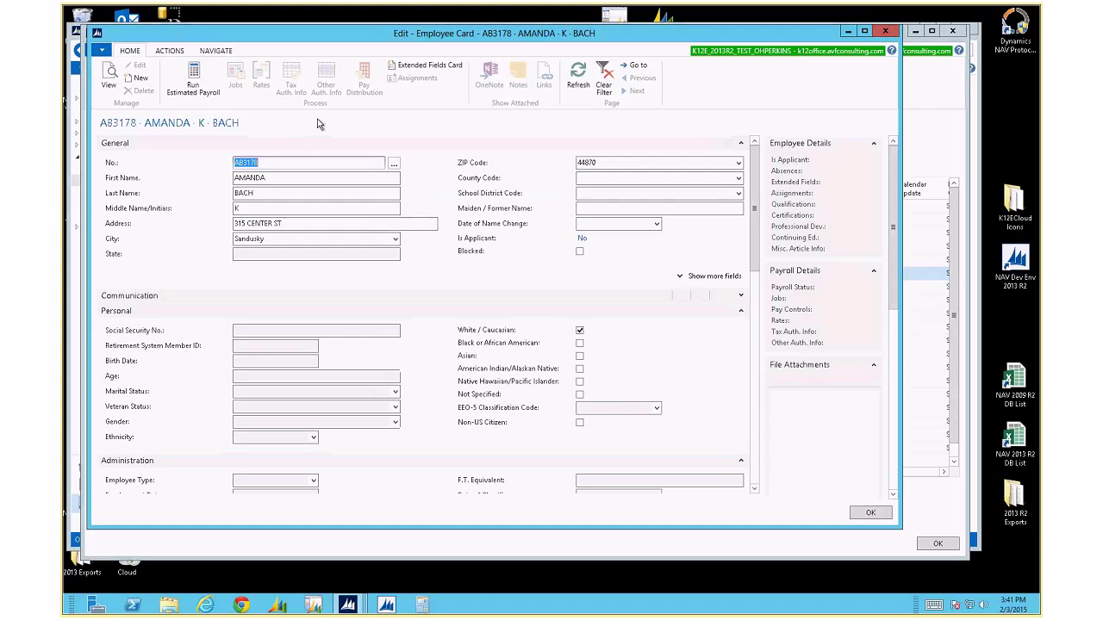
{"action": "left_click", "coordinate": [261, 80]}
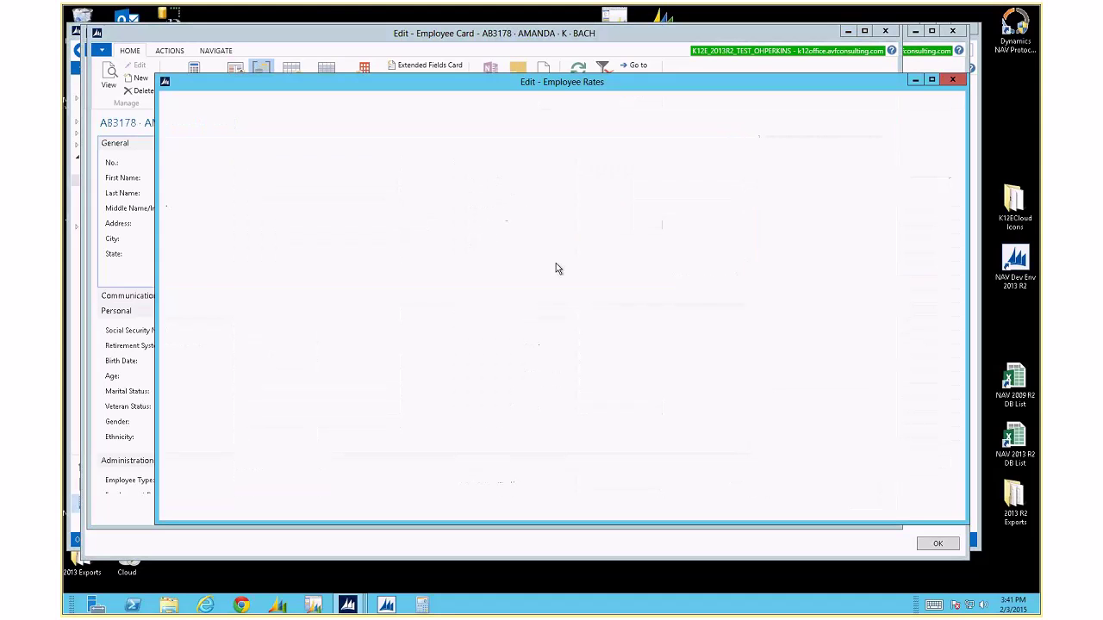
{"action": "left_click", "coordinate": [455, 315]}
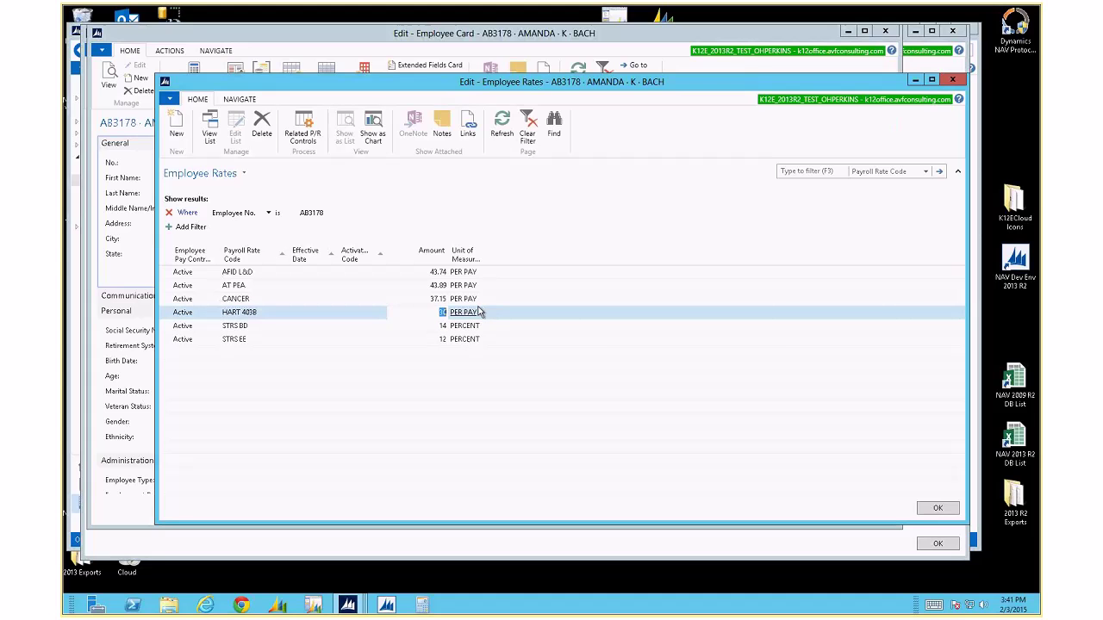
{"action": "key", "text": "Escape"}
Delete the HART 403EE record from the employee's Other Auth. Info and return to the payroll journal.
{"action": "left_click", "coordinate": [325, 80]}
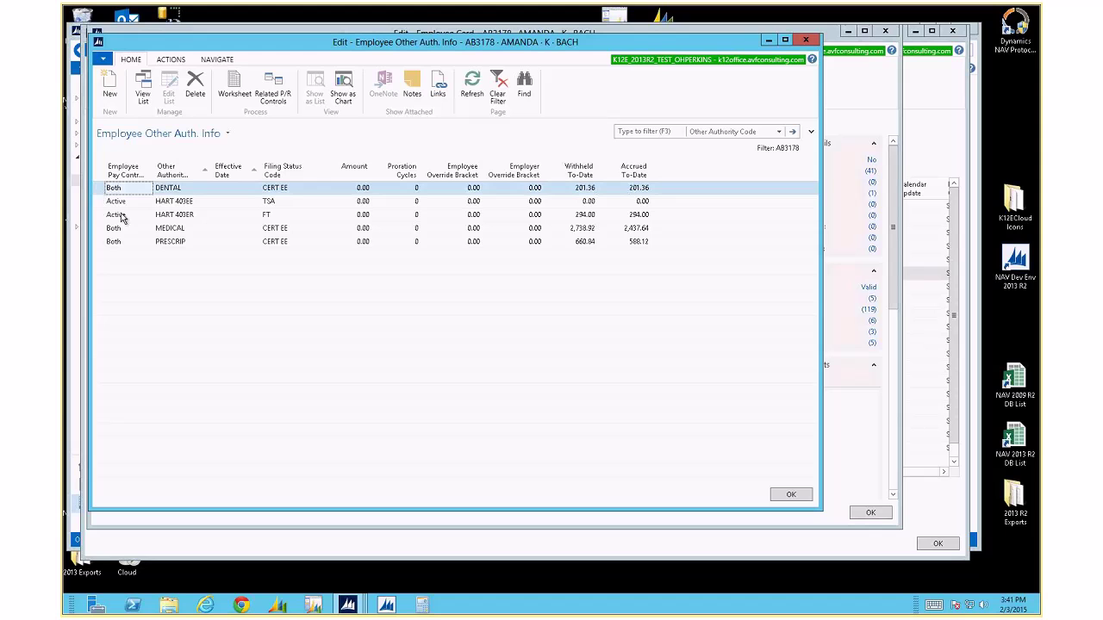
{"action": "left_click", "coordinate": [127, 204]}
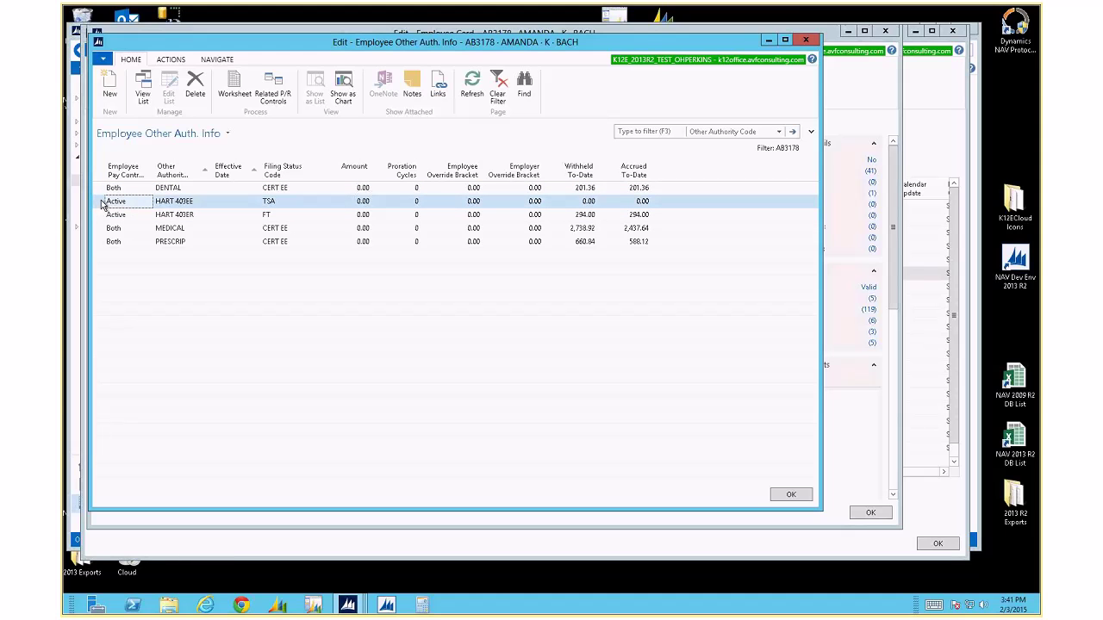
{"action": "key", "text": "ctrl+Delete"}
{"action": "key", "text": "Return"}
{"action": "key", "text": "Escape"}
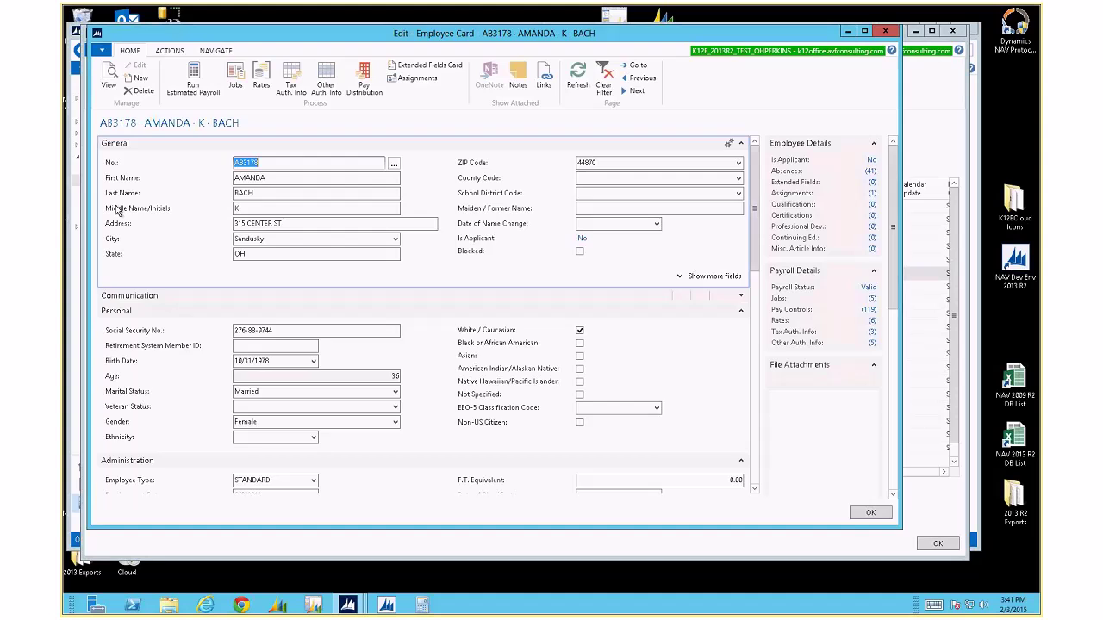
{"action": "key", "text": "Escape"}
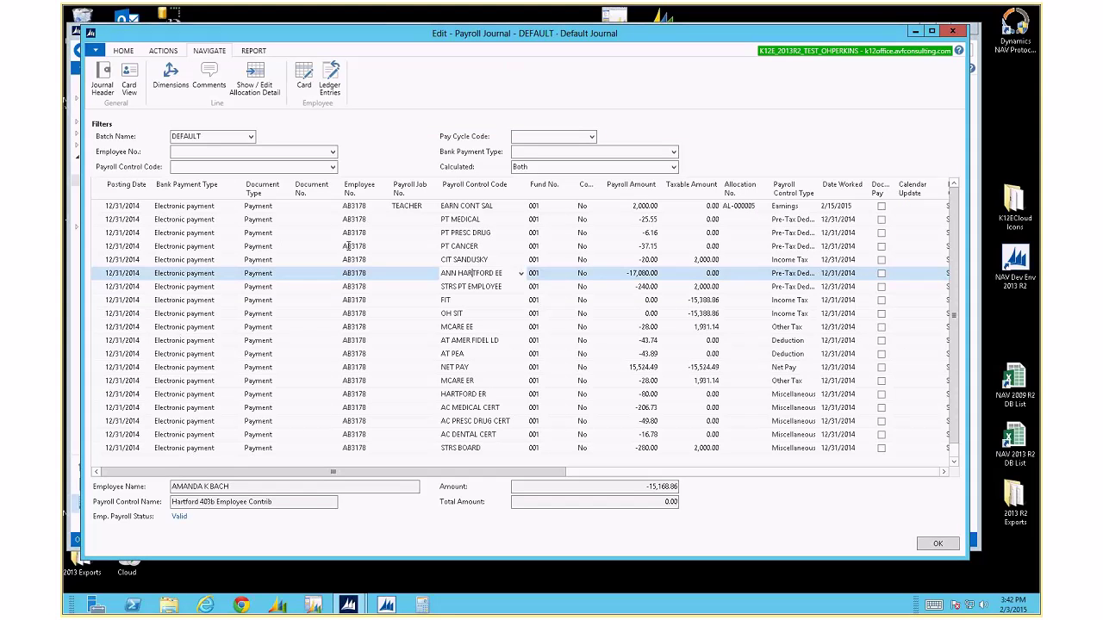
{"action": "left_click", "coordinate": [348, 248]}
{"action": "right_click", "coordinate": [350, 249]}
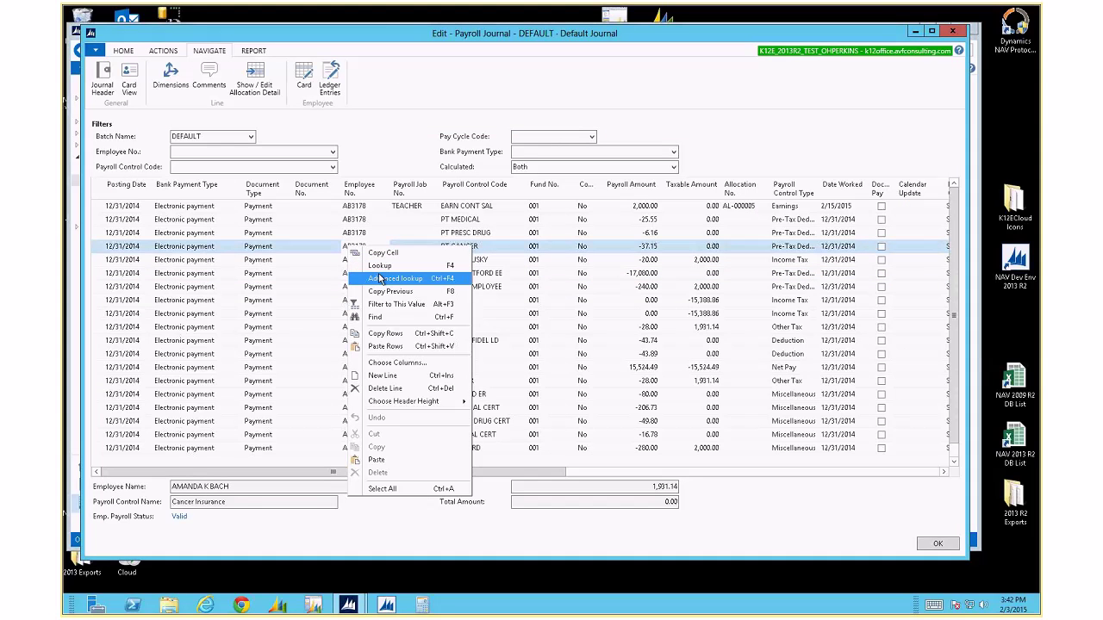
{"action": "key", "text": "Escape"}
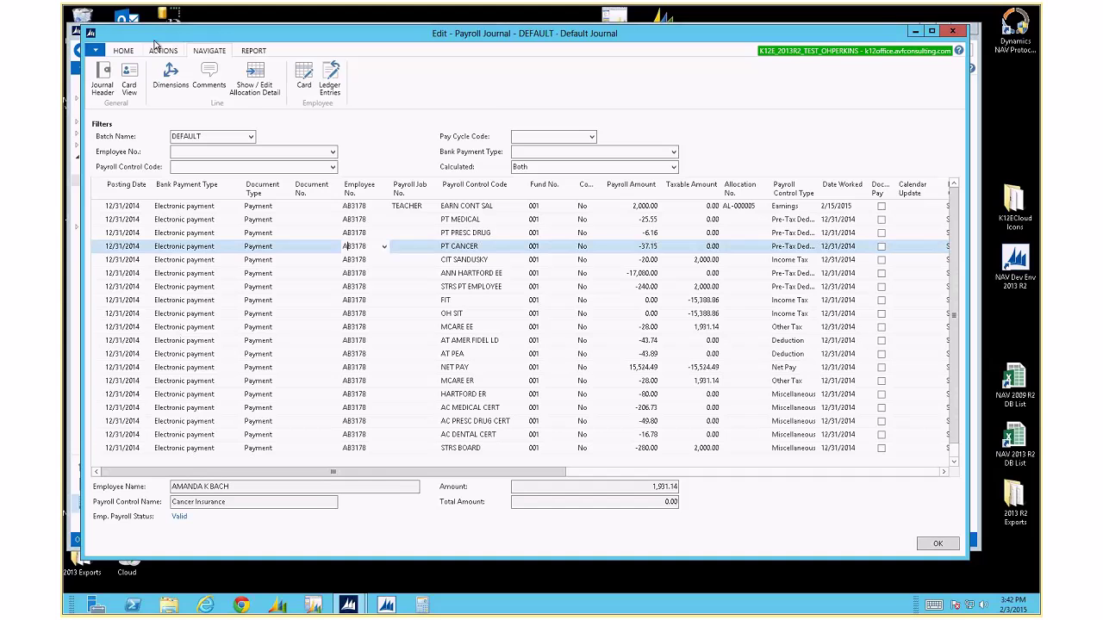
Calculate payroll for the journal's employee by employee number, clearing previously calculated entries first.
{"action": "left_click", "coordinate": [158, 49]}
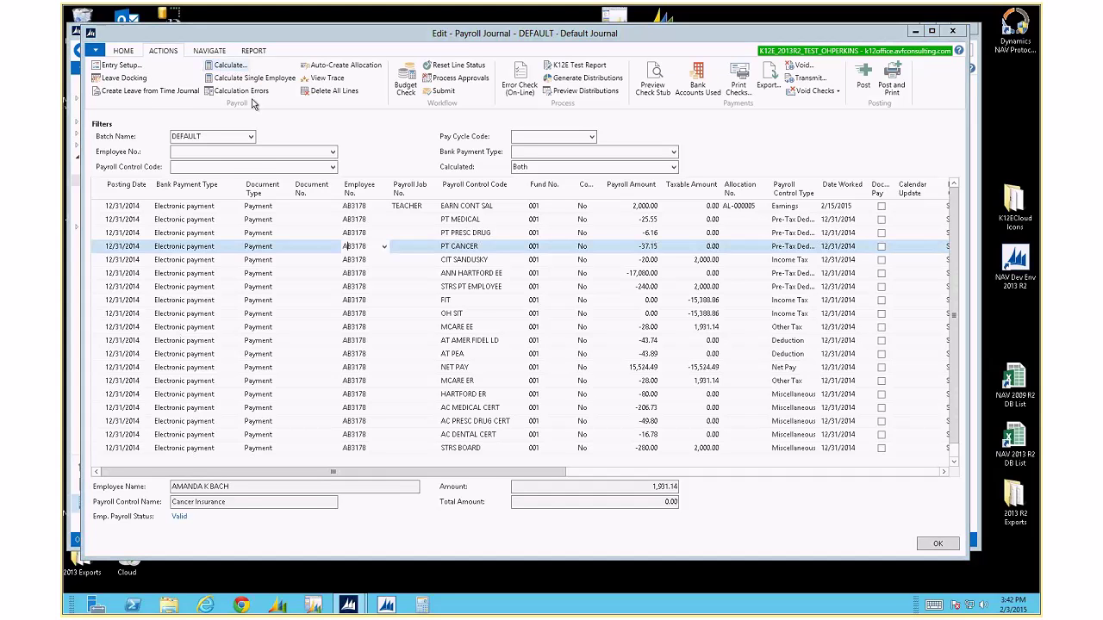
{"action": "left_click", "coordinate": [226, 64]}
{"action": "left_click", "coordinate": [326, 373]}
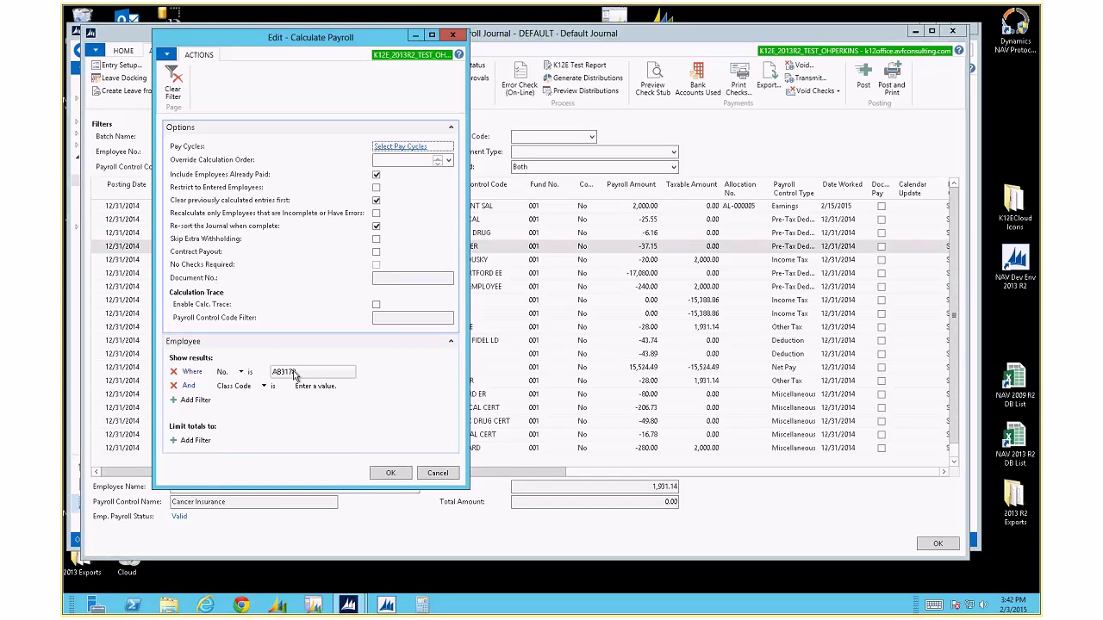
{"action": "left_click", "coordinate": [313, 372]}
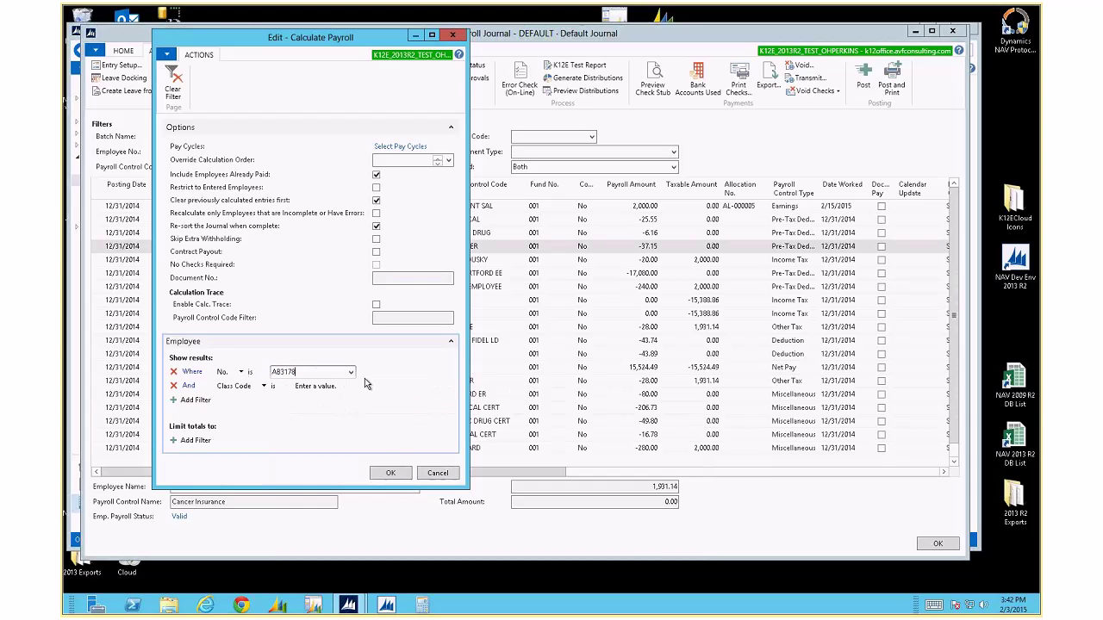
{"action": "left_click", "coordinate": [402, 472]}
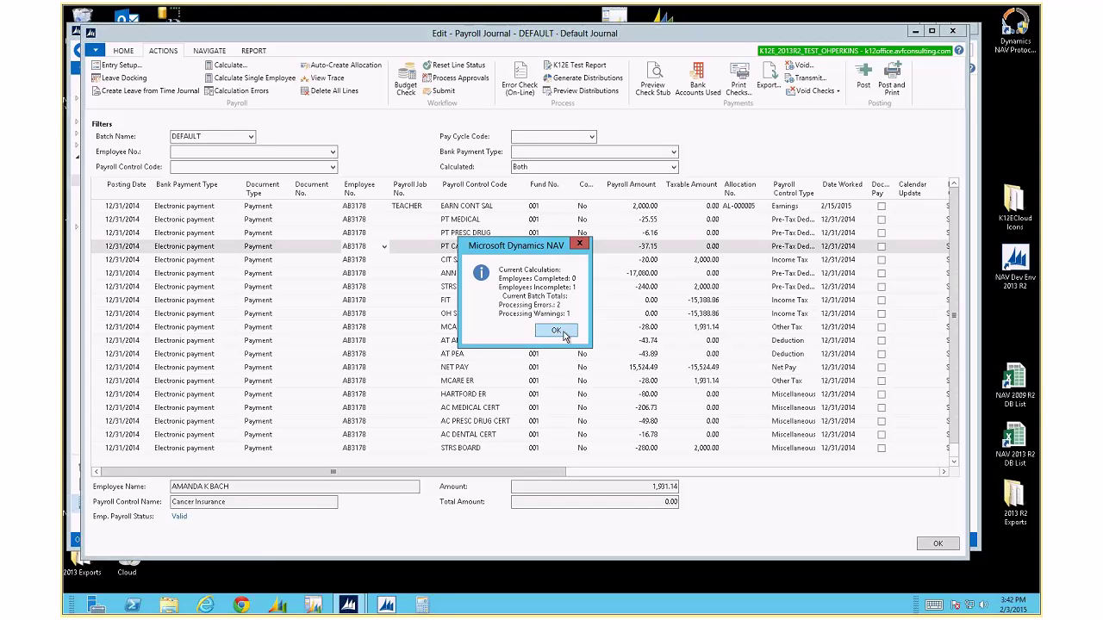
{"action": "left_click", "coordinate": [560, 332]}
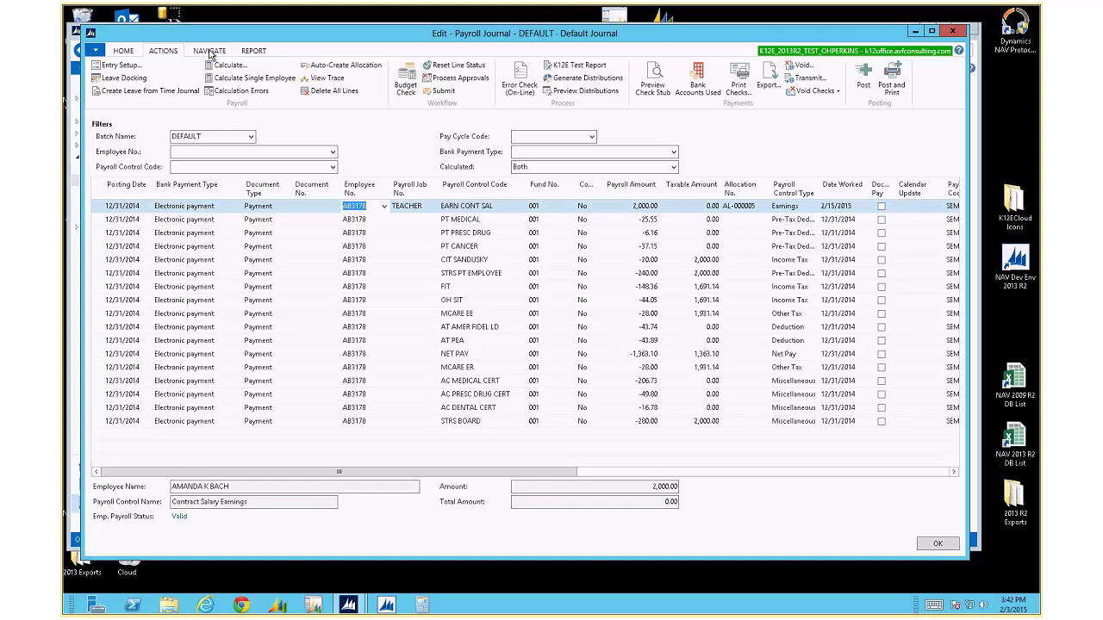
Review the journal's calculation errors, widening the Description 1 column to read the full messages, and return to the journal.
{"action": "left_click", "coordinate": [237, 91]}
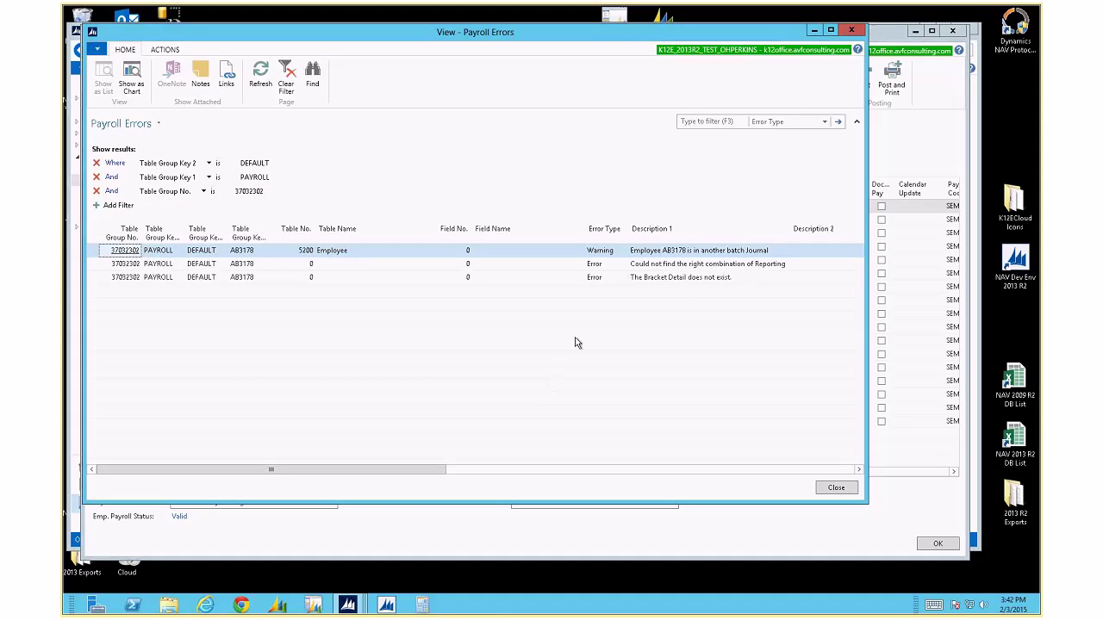
{"action": "left_click", "coordinate": [653, 265]}
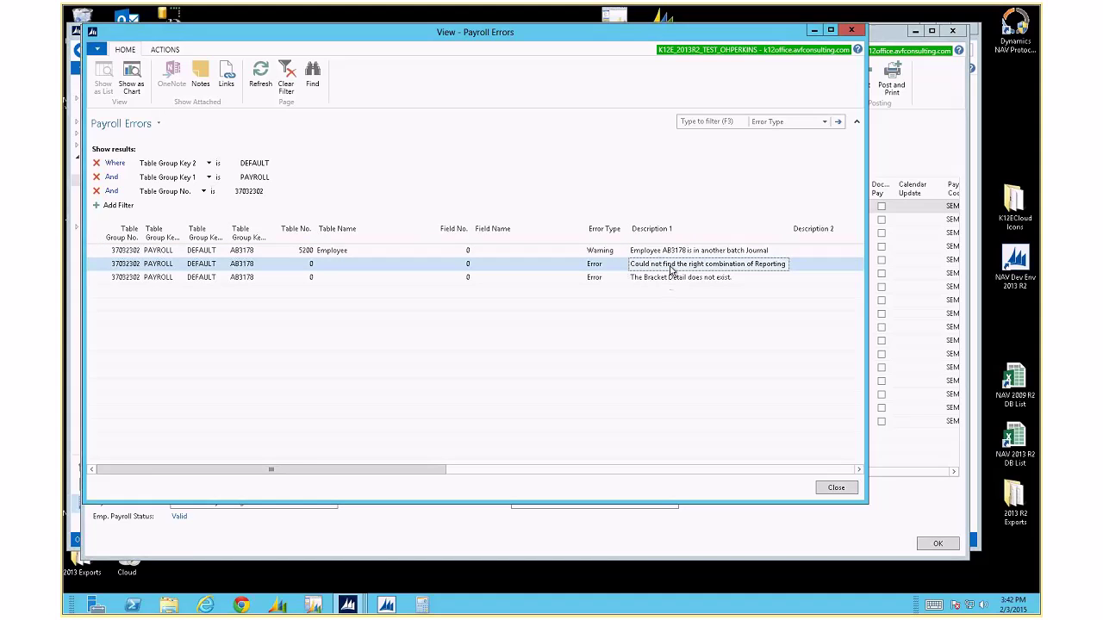
{"action": "left_click_drag", "start_coordinate": [792, 233], "coordinate": [859, 240]}
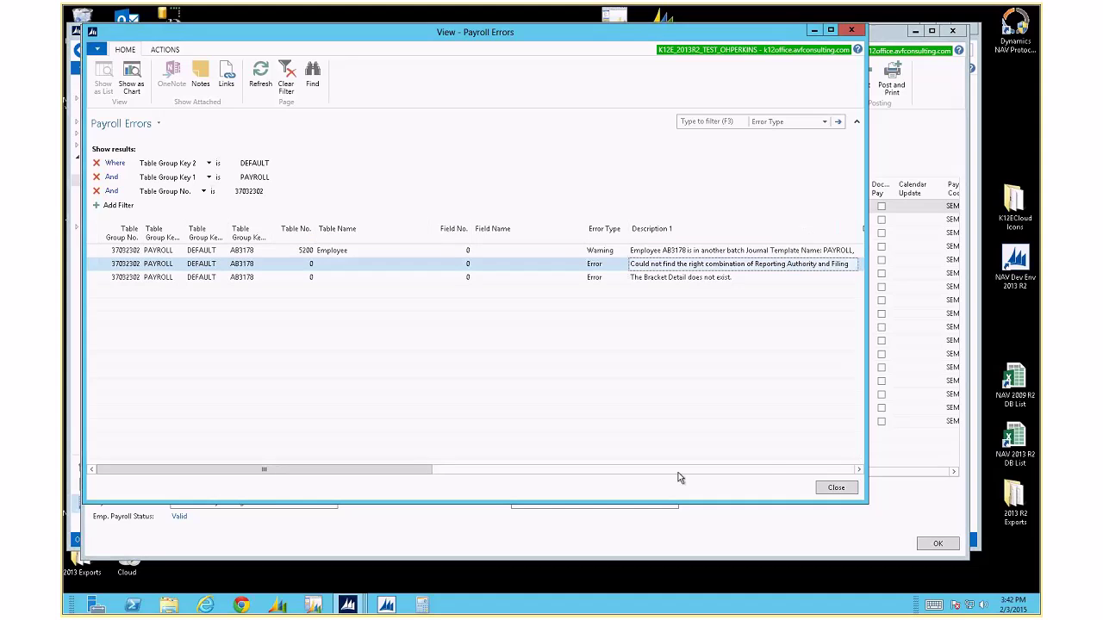
{"action": "left_click", "coordinate": [678, 472]}
{"action": "left_click_drag", "start_coordinate": [452, 470], "coordinate": [320, 470]}
{"action": "left_click_drag", "start_coordinate": [399, 231], "coordinate": [832, 239]}
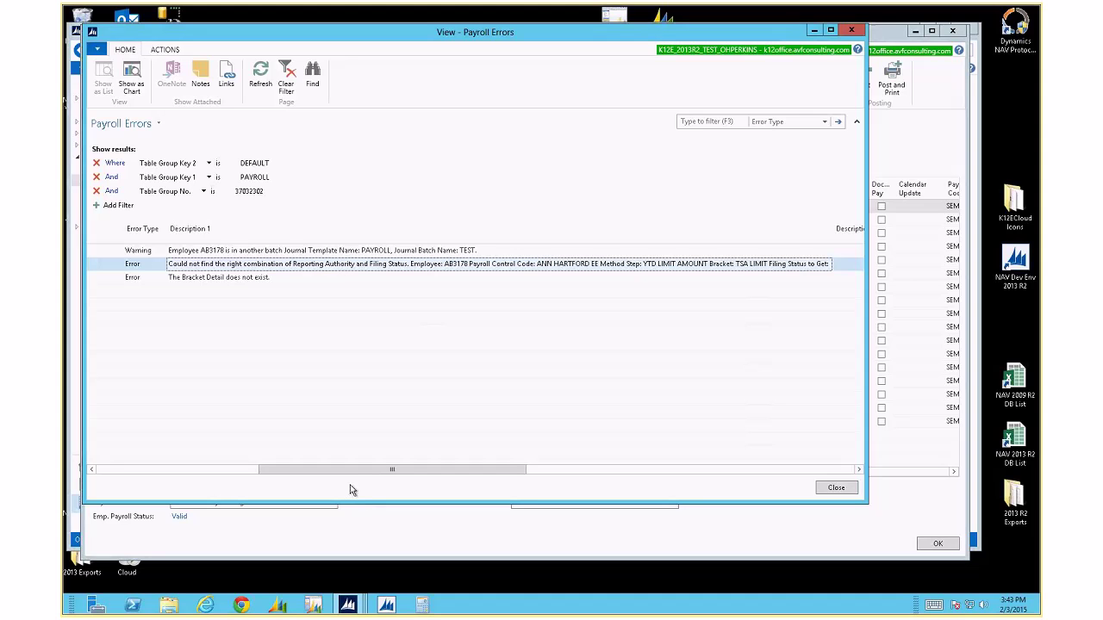
{"action": "left_click_drag", "start_coordinate": [357, 479], "coordinate": [327, 475]}
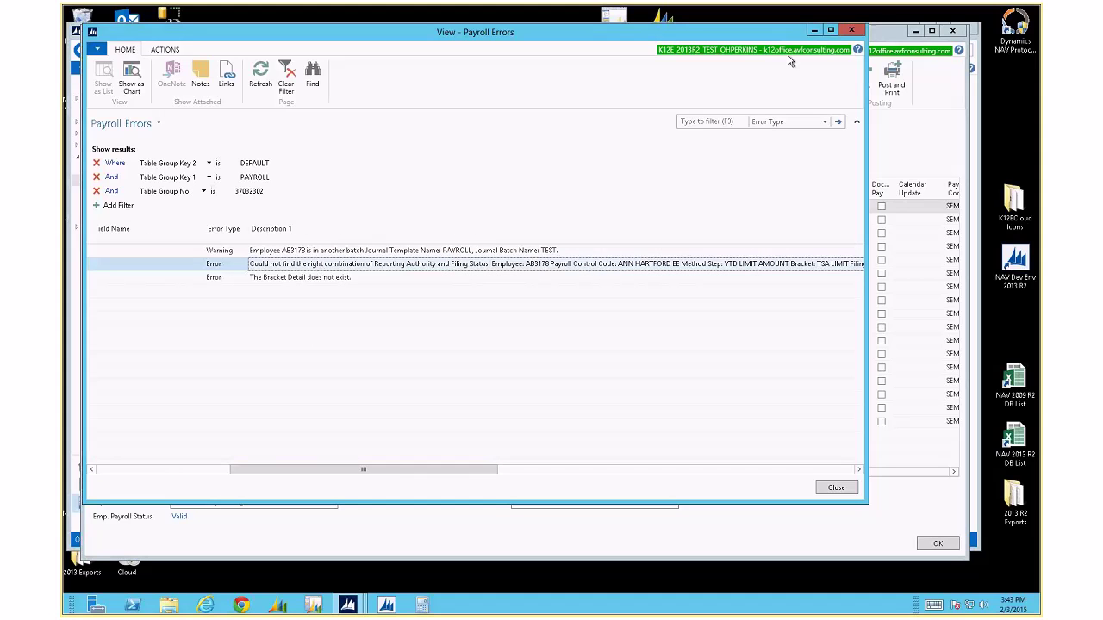
{"action": "left_click", "coordinate": [850, 31]}
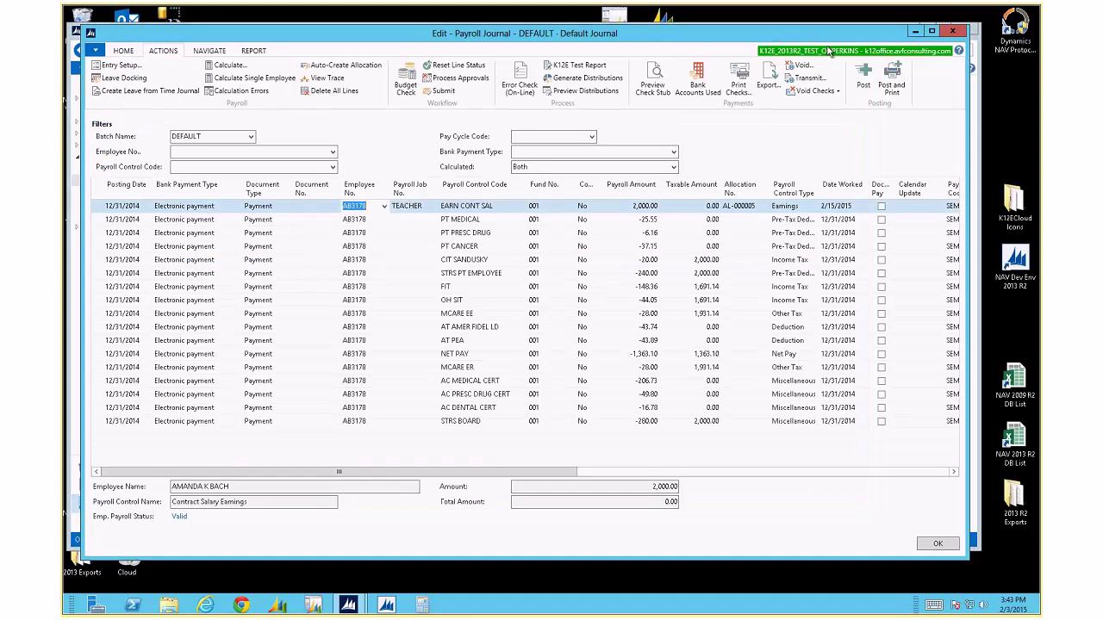
Try to calculate payroll for just the single employee on the EARN CONT SAL line.
{"action": "left_click", "coordinate": [263, 79]}
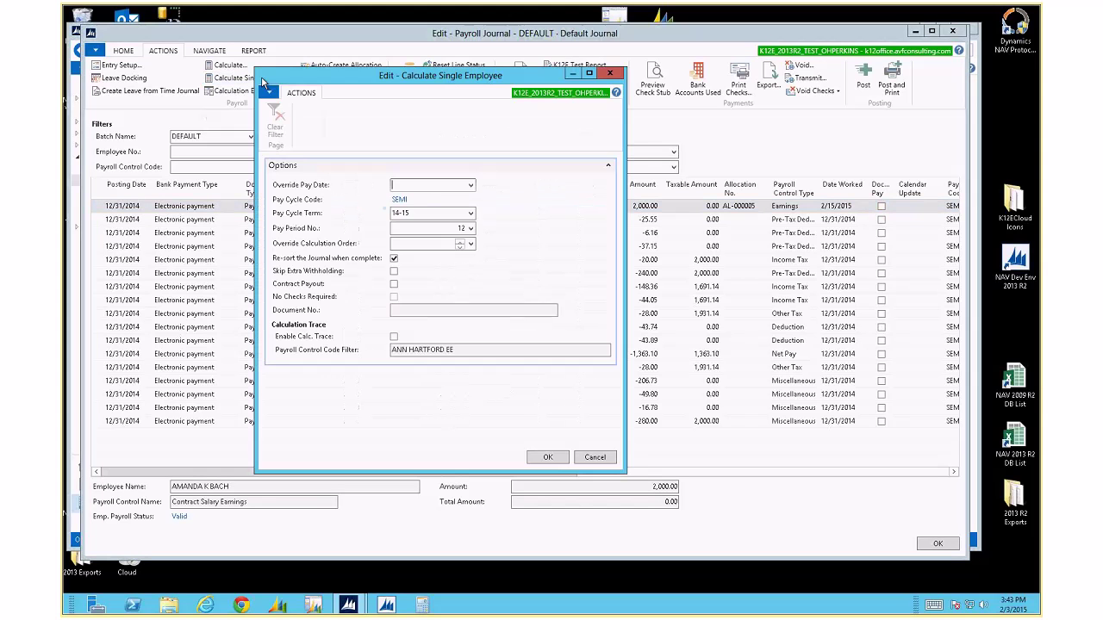
{"action": "left_click", "coordinate": [559, 458]}
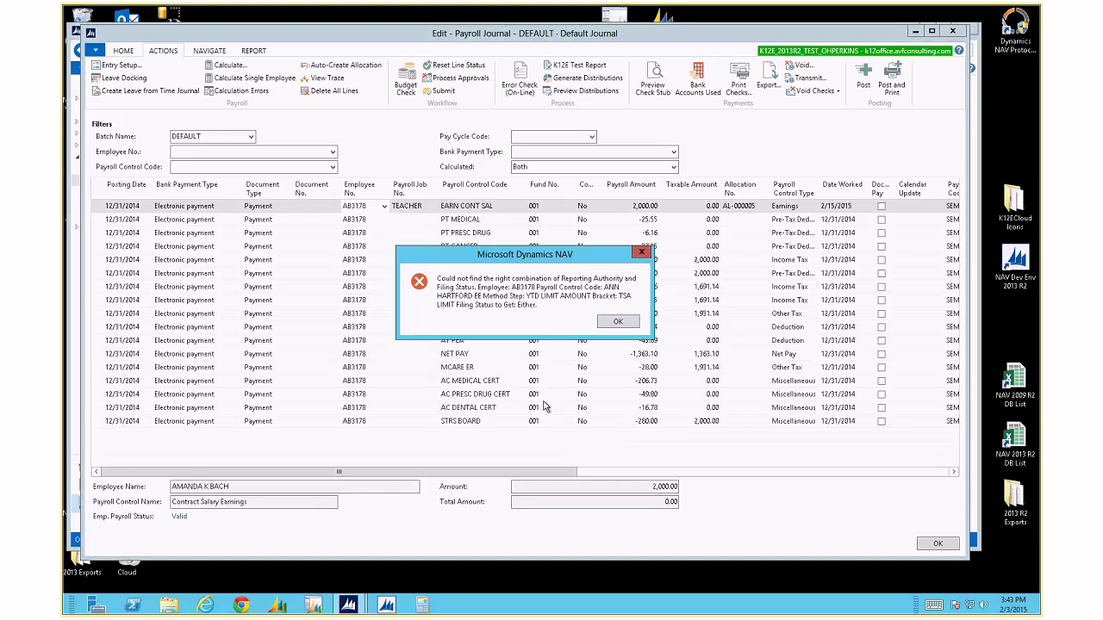
{"action": "left_click", "coordinate": [614, 324]}
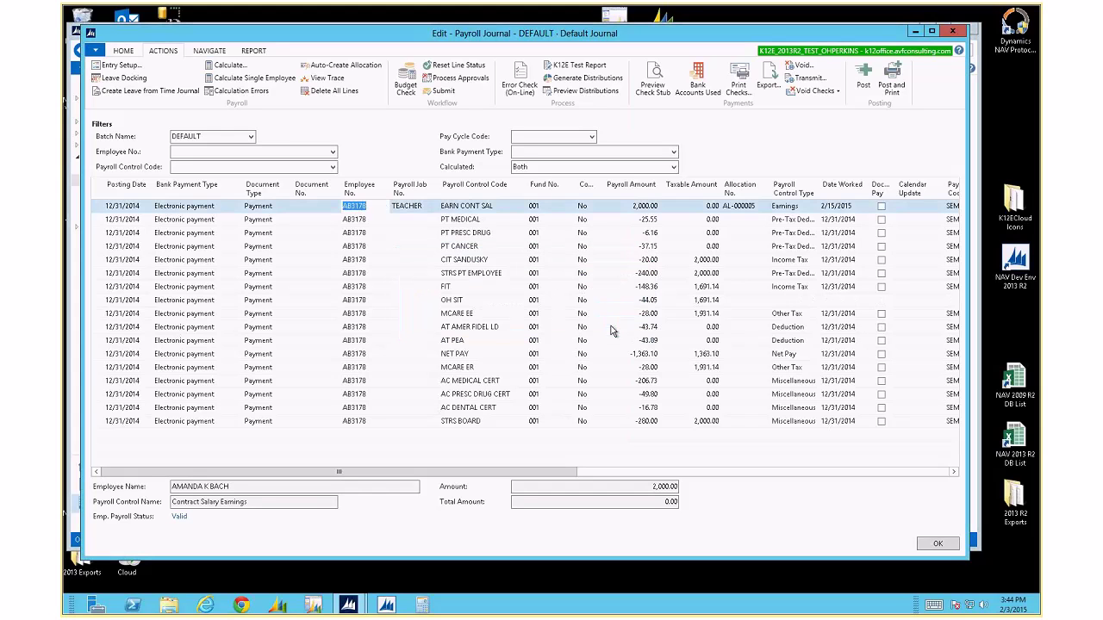
Add a HART 403EE record to the employee's Other Auth. Info and return to the payroll journal.
{"action": "left_click", "coordinate": [209, 51]}
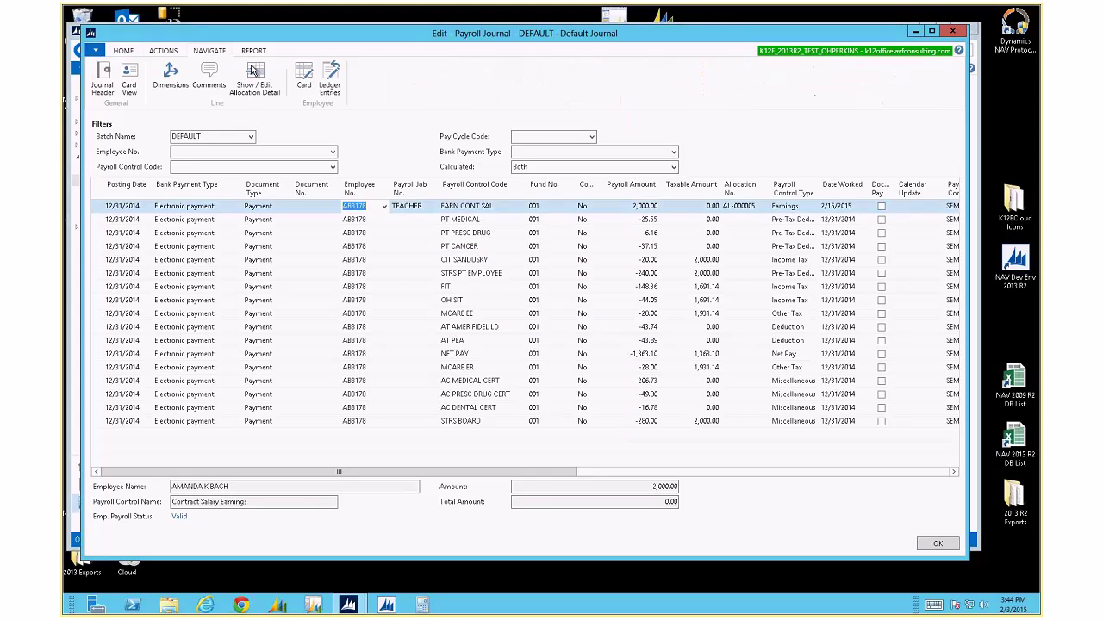
{"action": "left_click", "coordinate": [303, 75]}
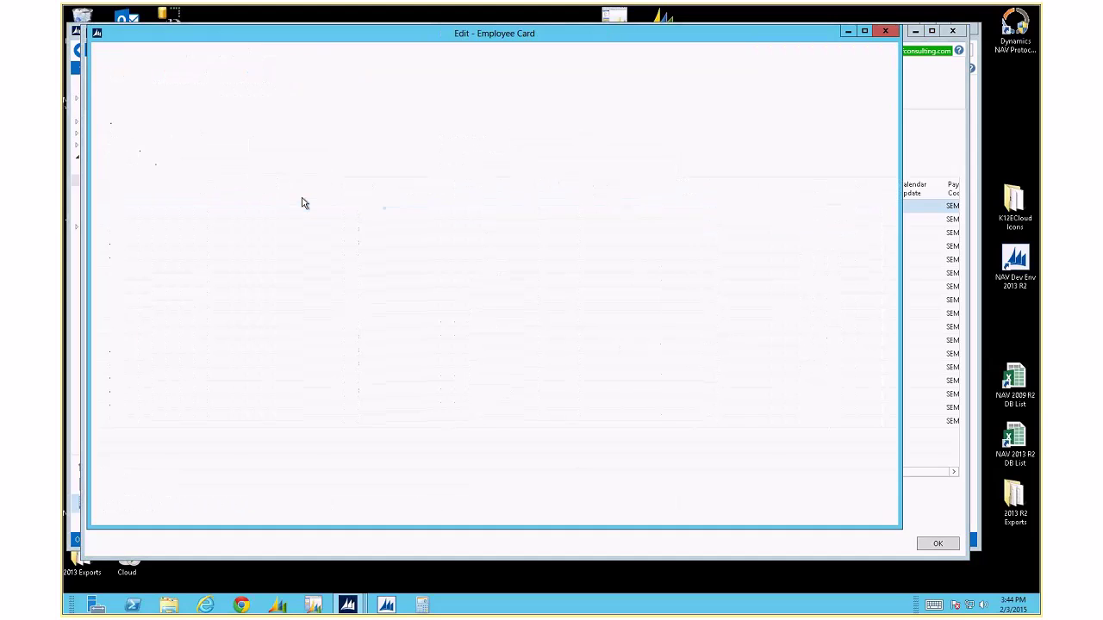
{"action": "left_click", "coordinate": [325, 76]}
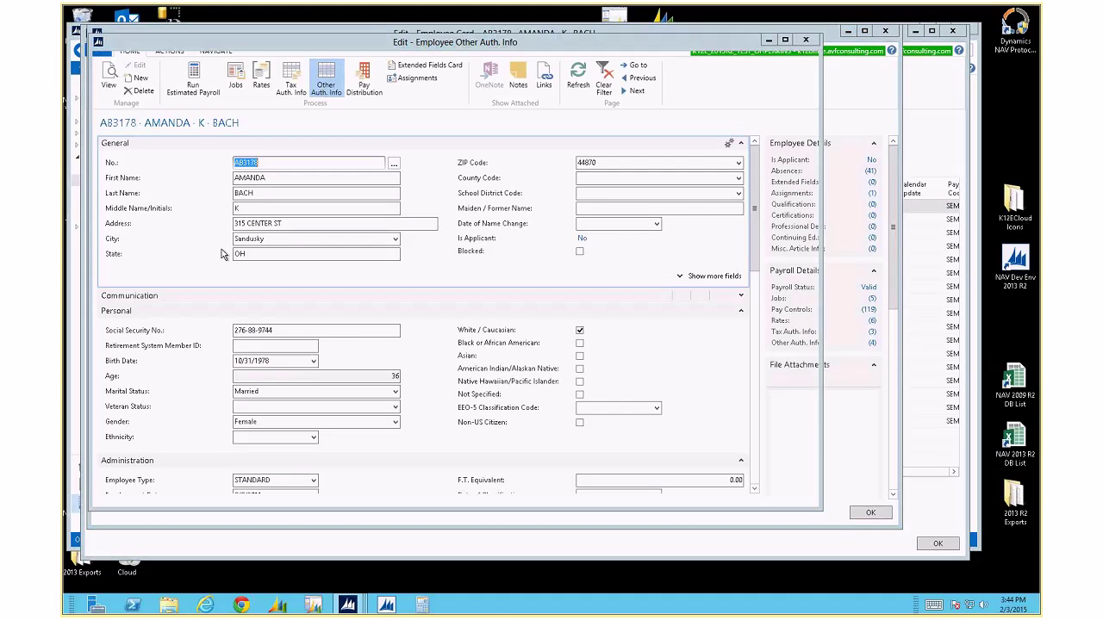
{"action": "left_click", "coordinate": [201, 241]}
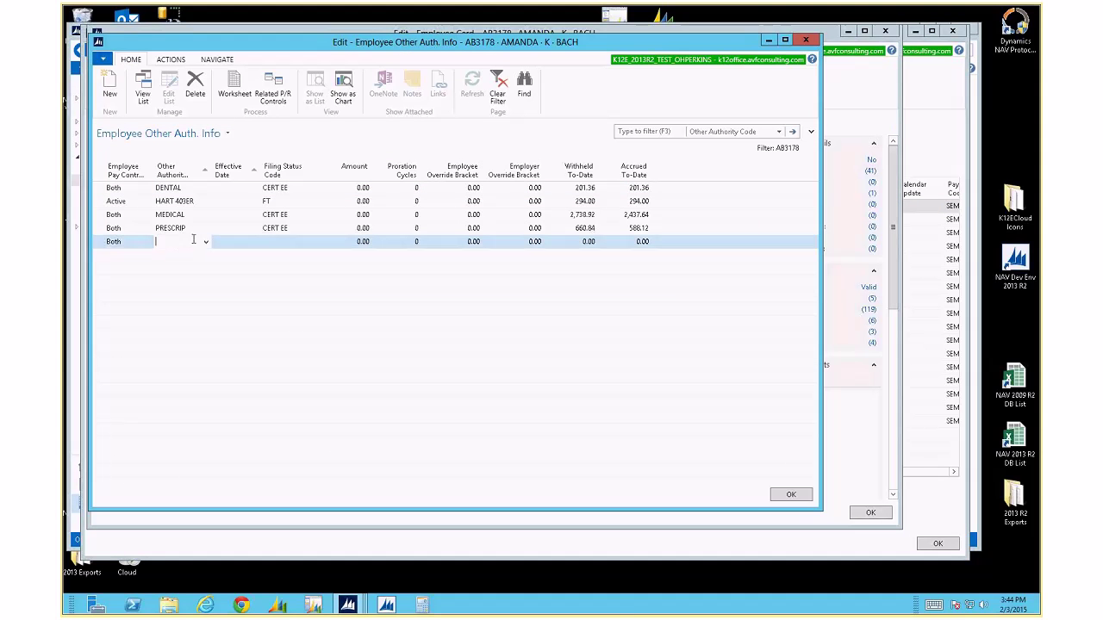
{"action": "type", "text": "hart"}
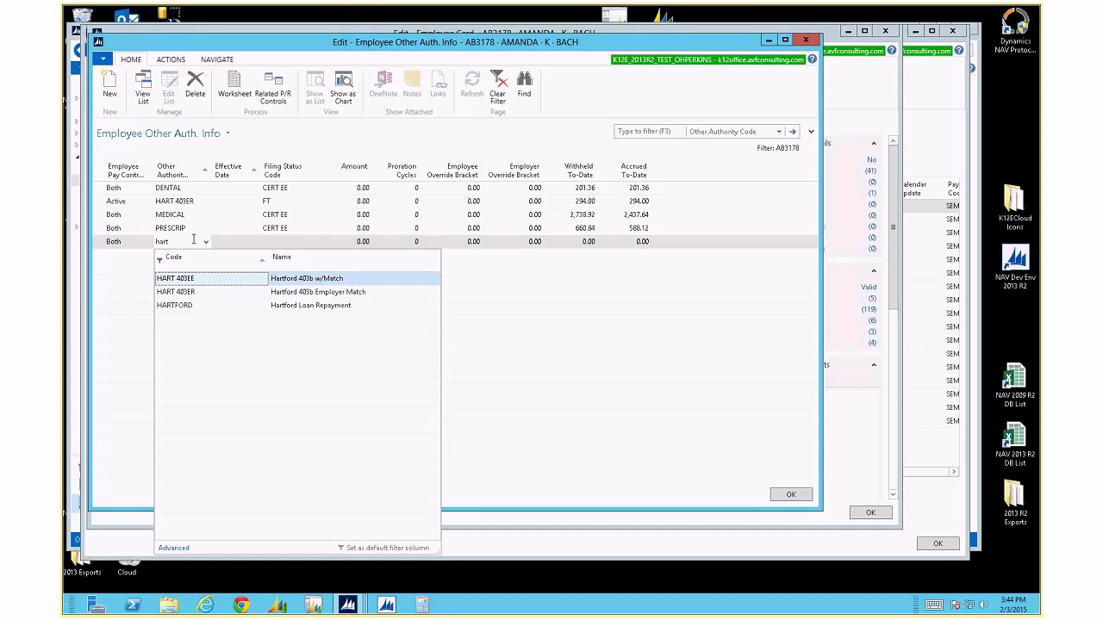
{"action": "key", "text": "Tab"}
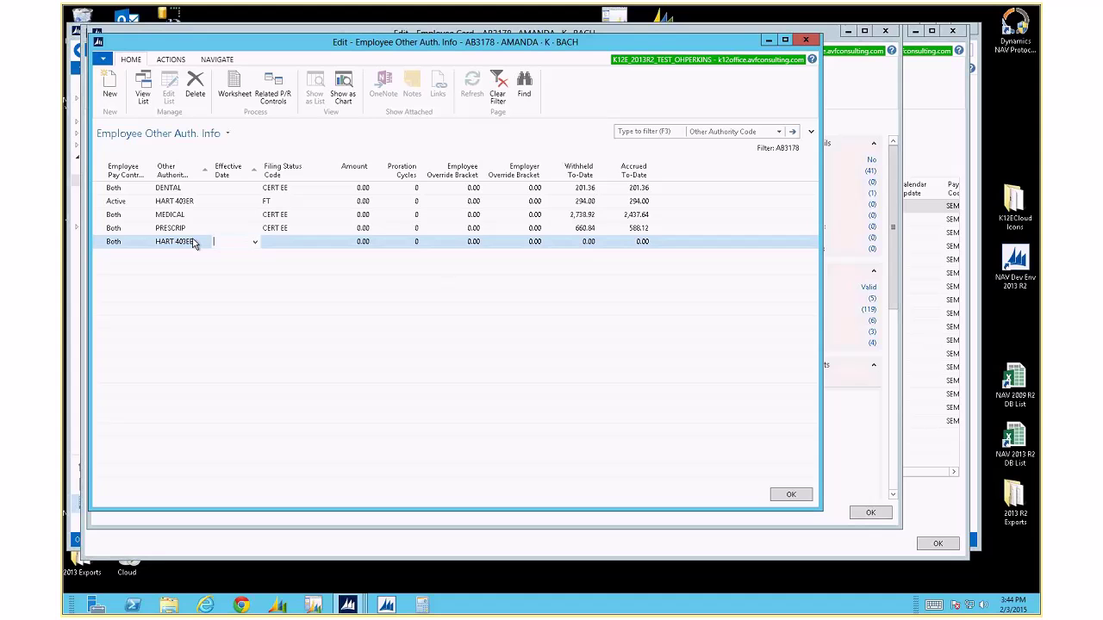
{"action": "key", "text": "Tab"}
{"action": "key", "text": "Up"}
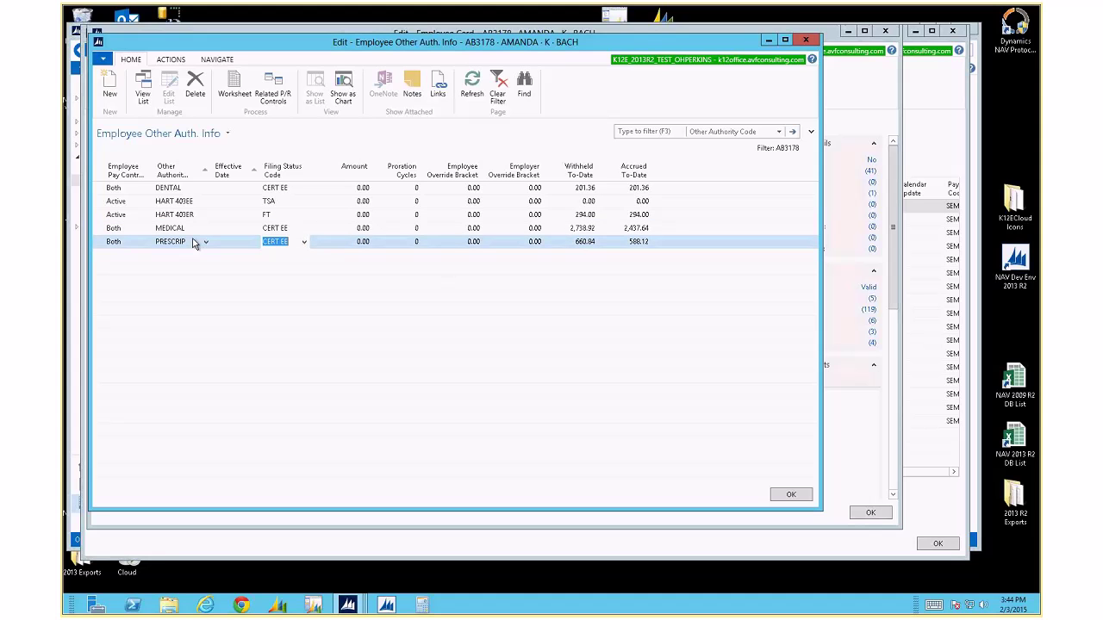
{"action": "key", "text": "Escape"}
{"action": "key", "text": "Escape"}
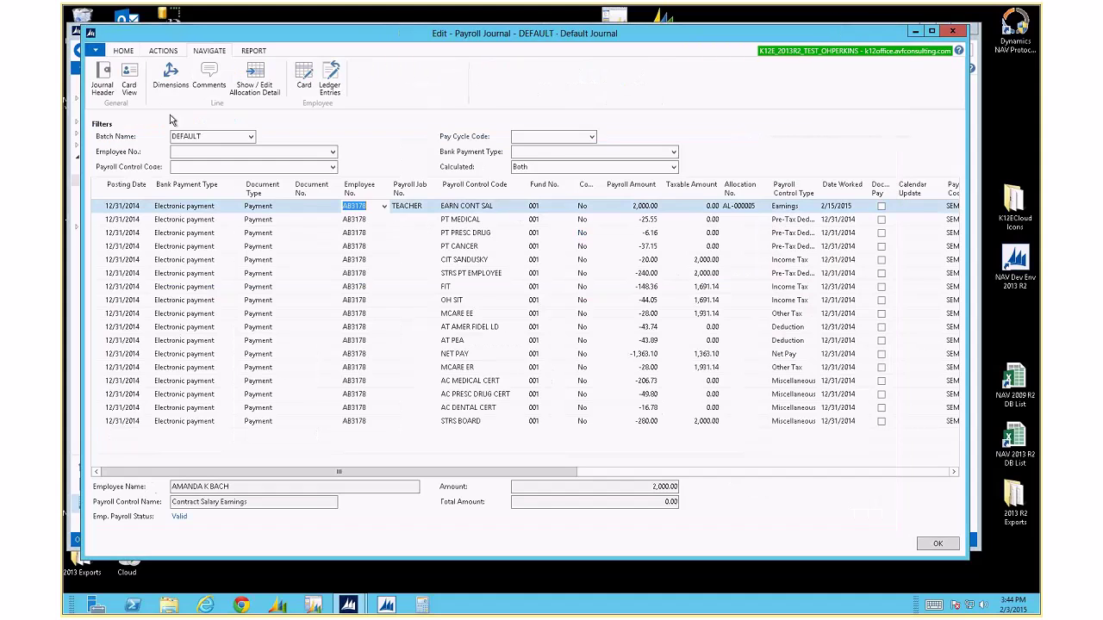
Recalculate payroll for the single employee with the restored authority record.
{"action": "left_click", "coordinate": [163, 51]}
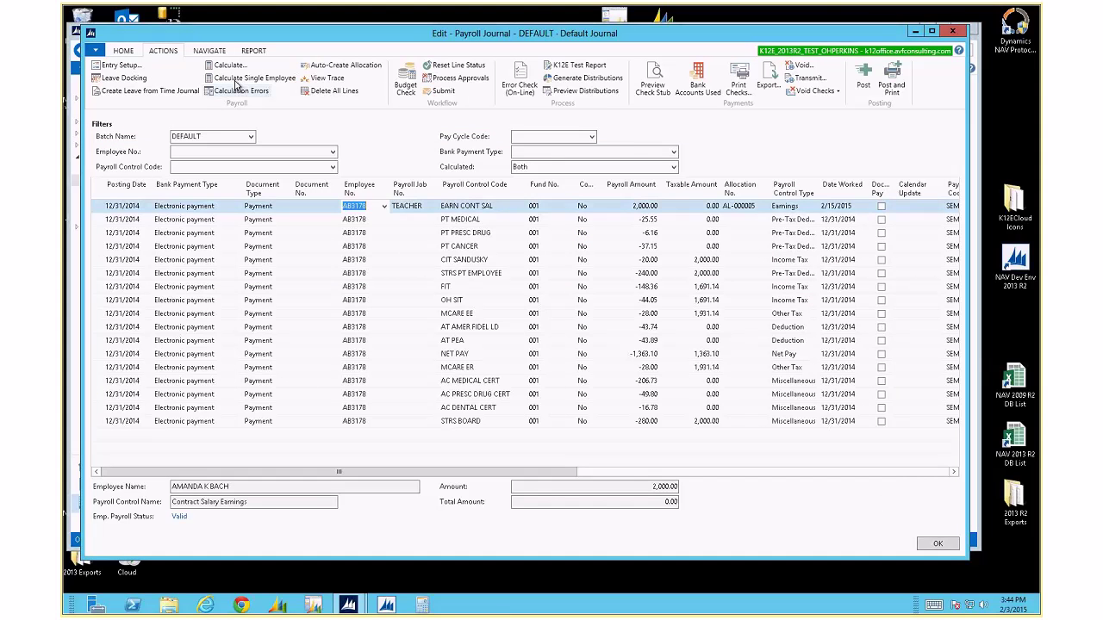
{"action": "left_click", "coordinate": [235, 80]}
{"action": "left_click", "coordinate": [606, 388]}
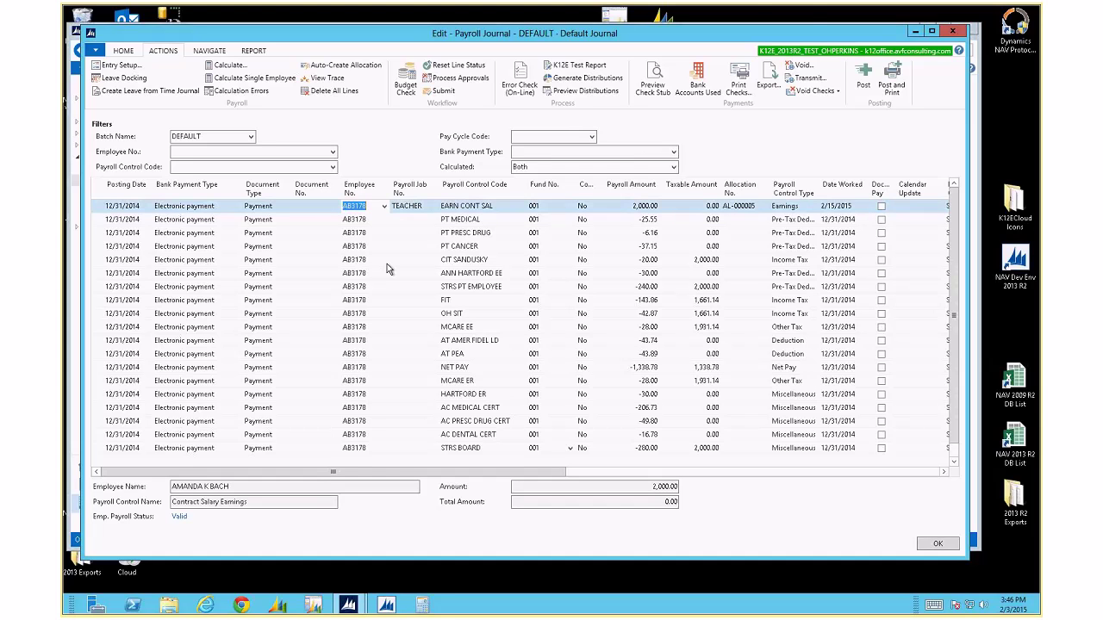
Switch to the Outlook calendar, look at the weeks of February 10 and February 16 - 20, 2015, and return to the payroll journal.
{"action": "mouse_move", "coordinate": [805, 15]}
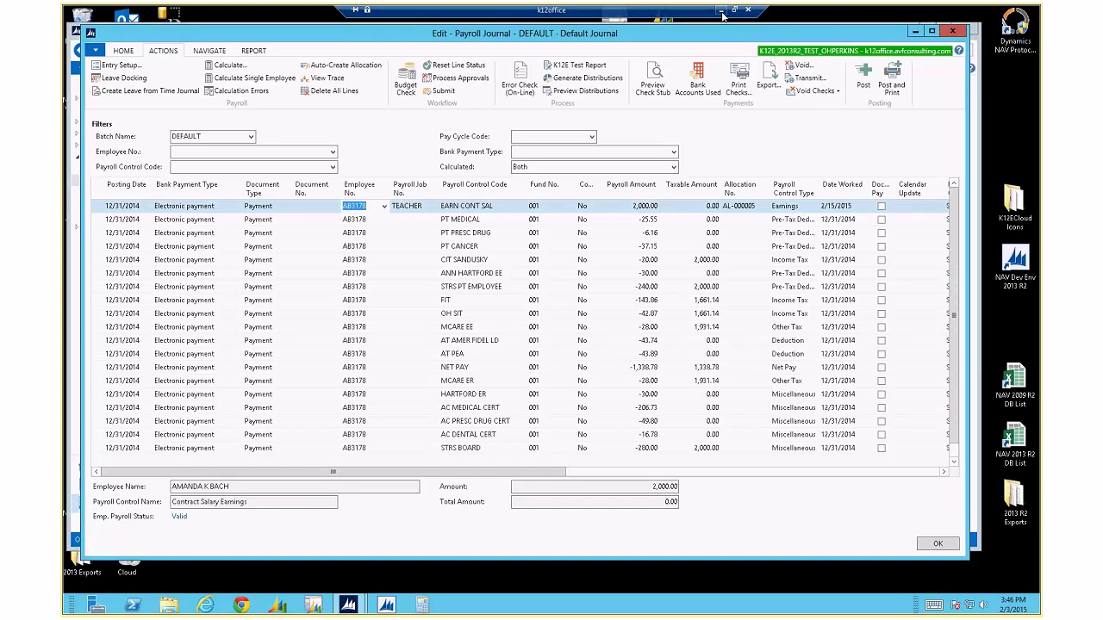
{"action": "left_click", "coordinate": [720, 10]}
{"action": "mouse_move", "coordinate": [261, 605]}
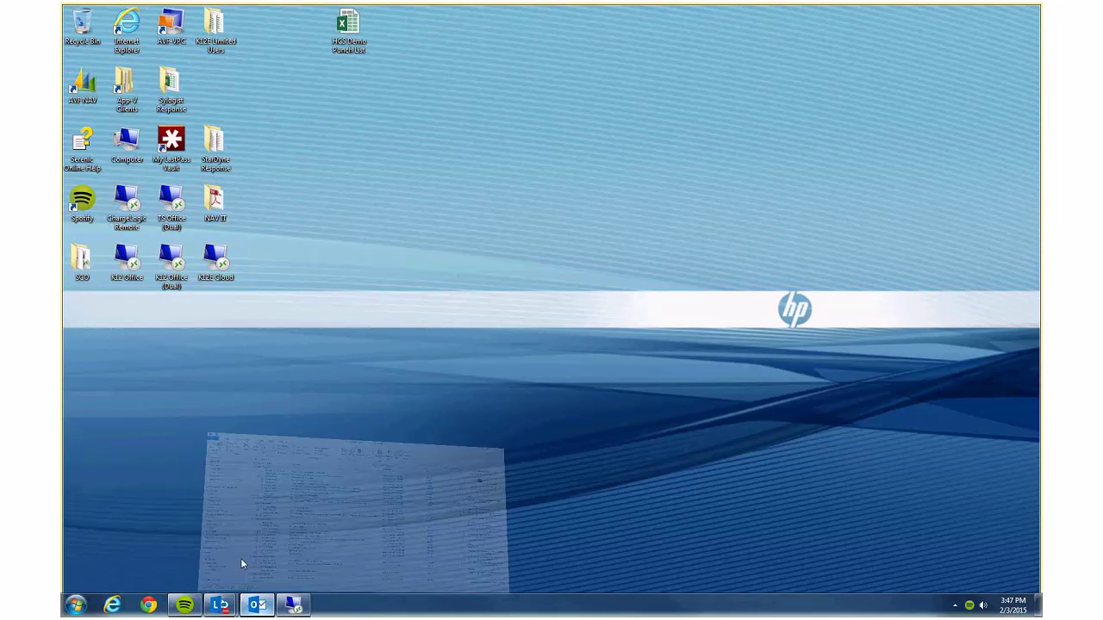
{"action": "left_click", "coordinate": [256, 605]}
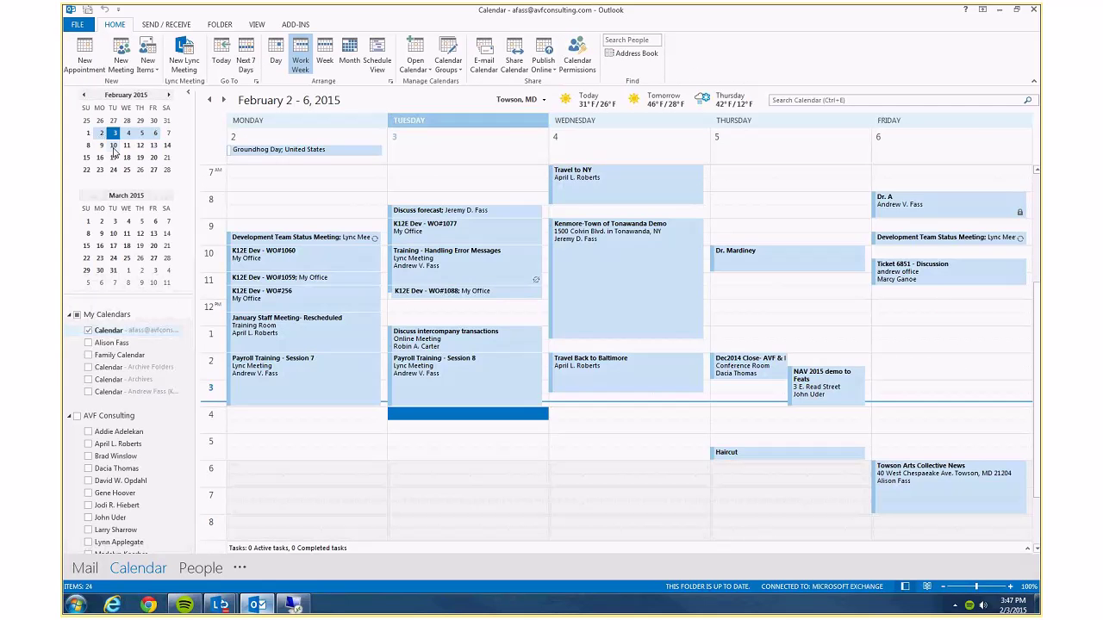
{"action": "left_click", "coordinate": [113, 147]}
{"action": "left_click", "coordinate": [127, 158]}
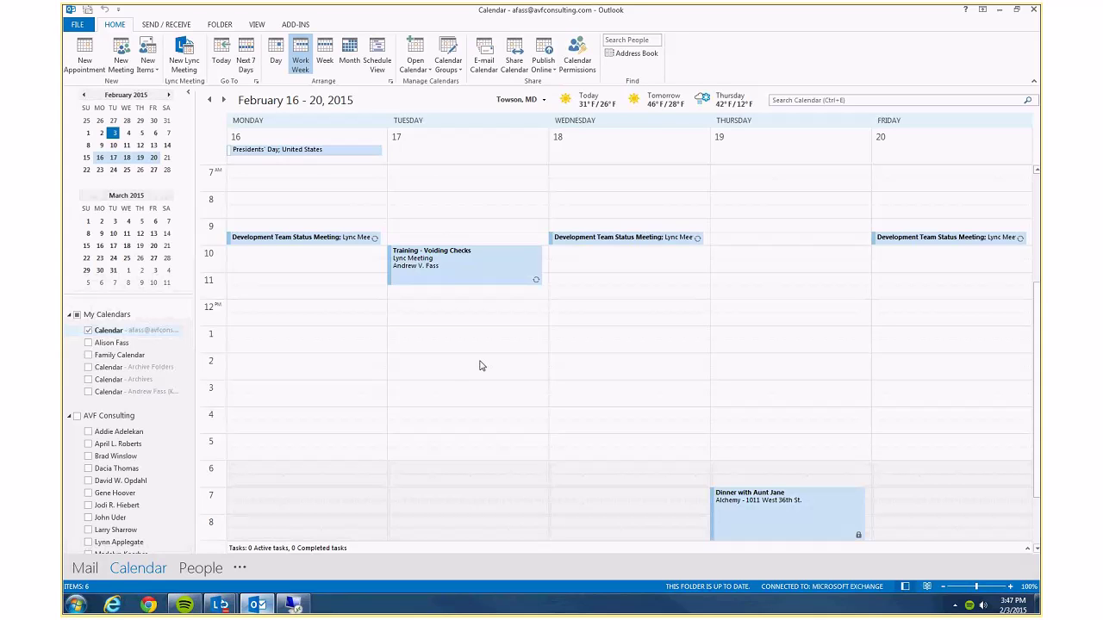
{"action": "mouse_move", "coordinate": [308, 153]}
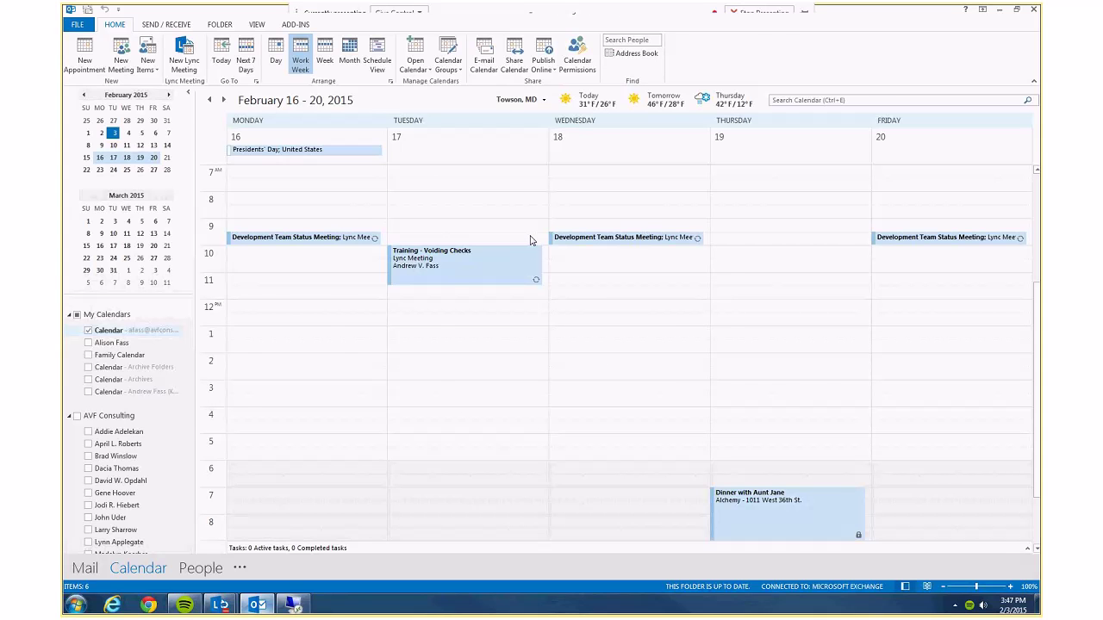
{"action": "left_click", "coordinate": [294, 605]}
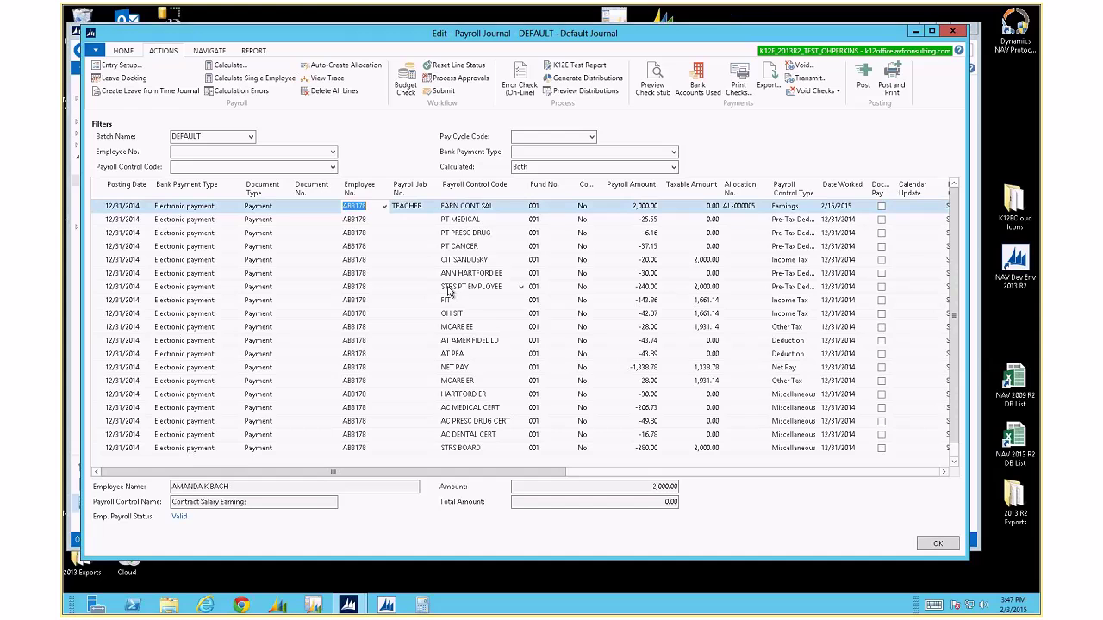